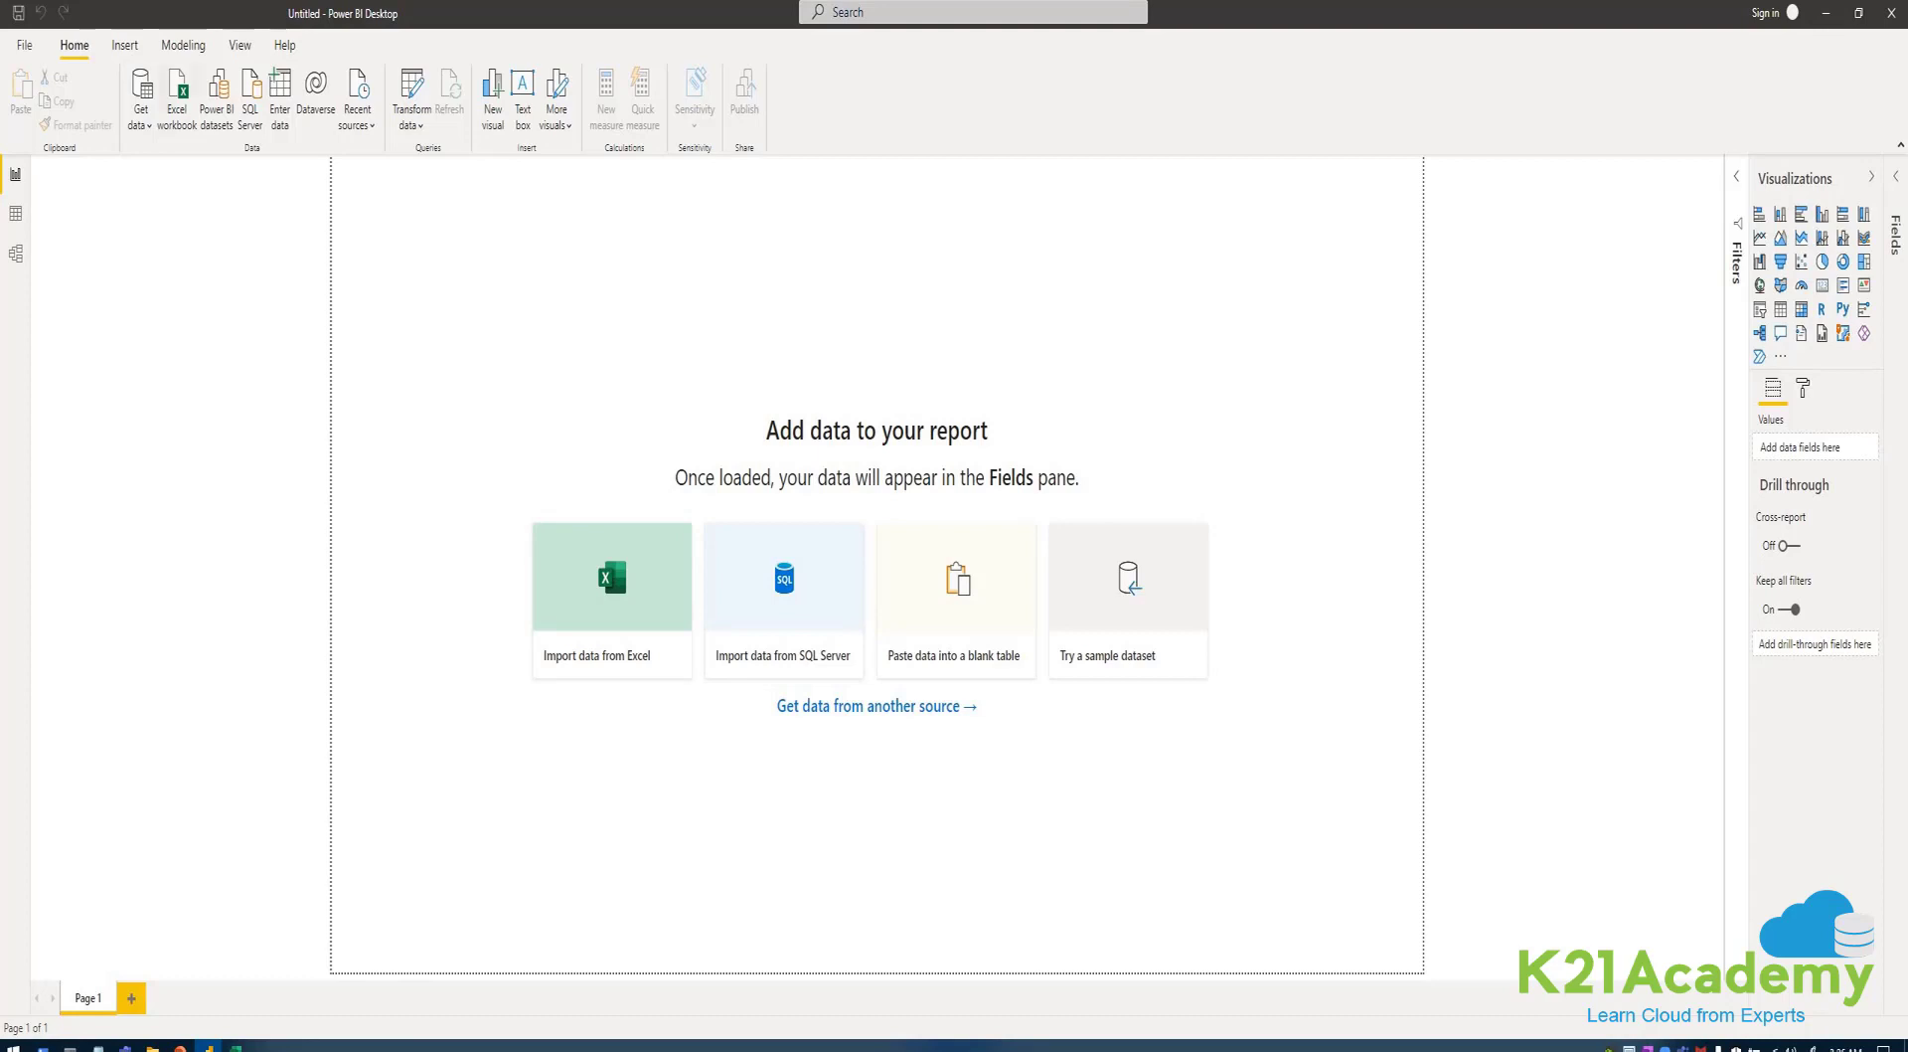
- Look over the common data sources and view the IMF spreadsheet's WEOOct2021all sheet in Excel
click(141, 118)
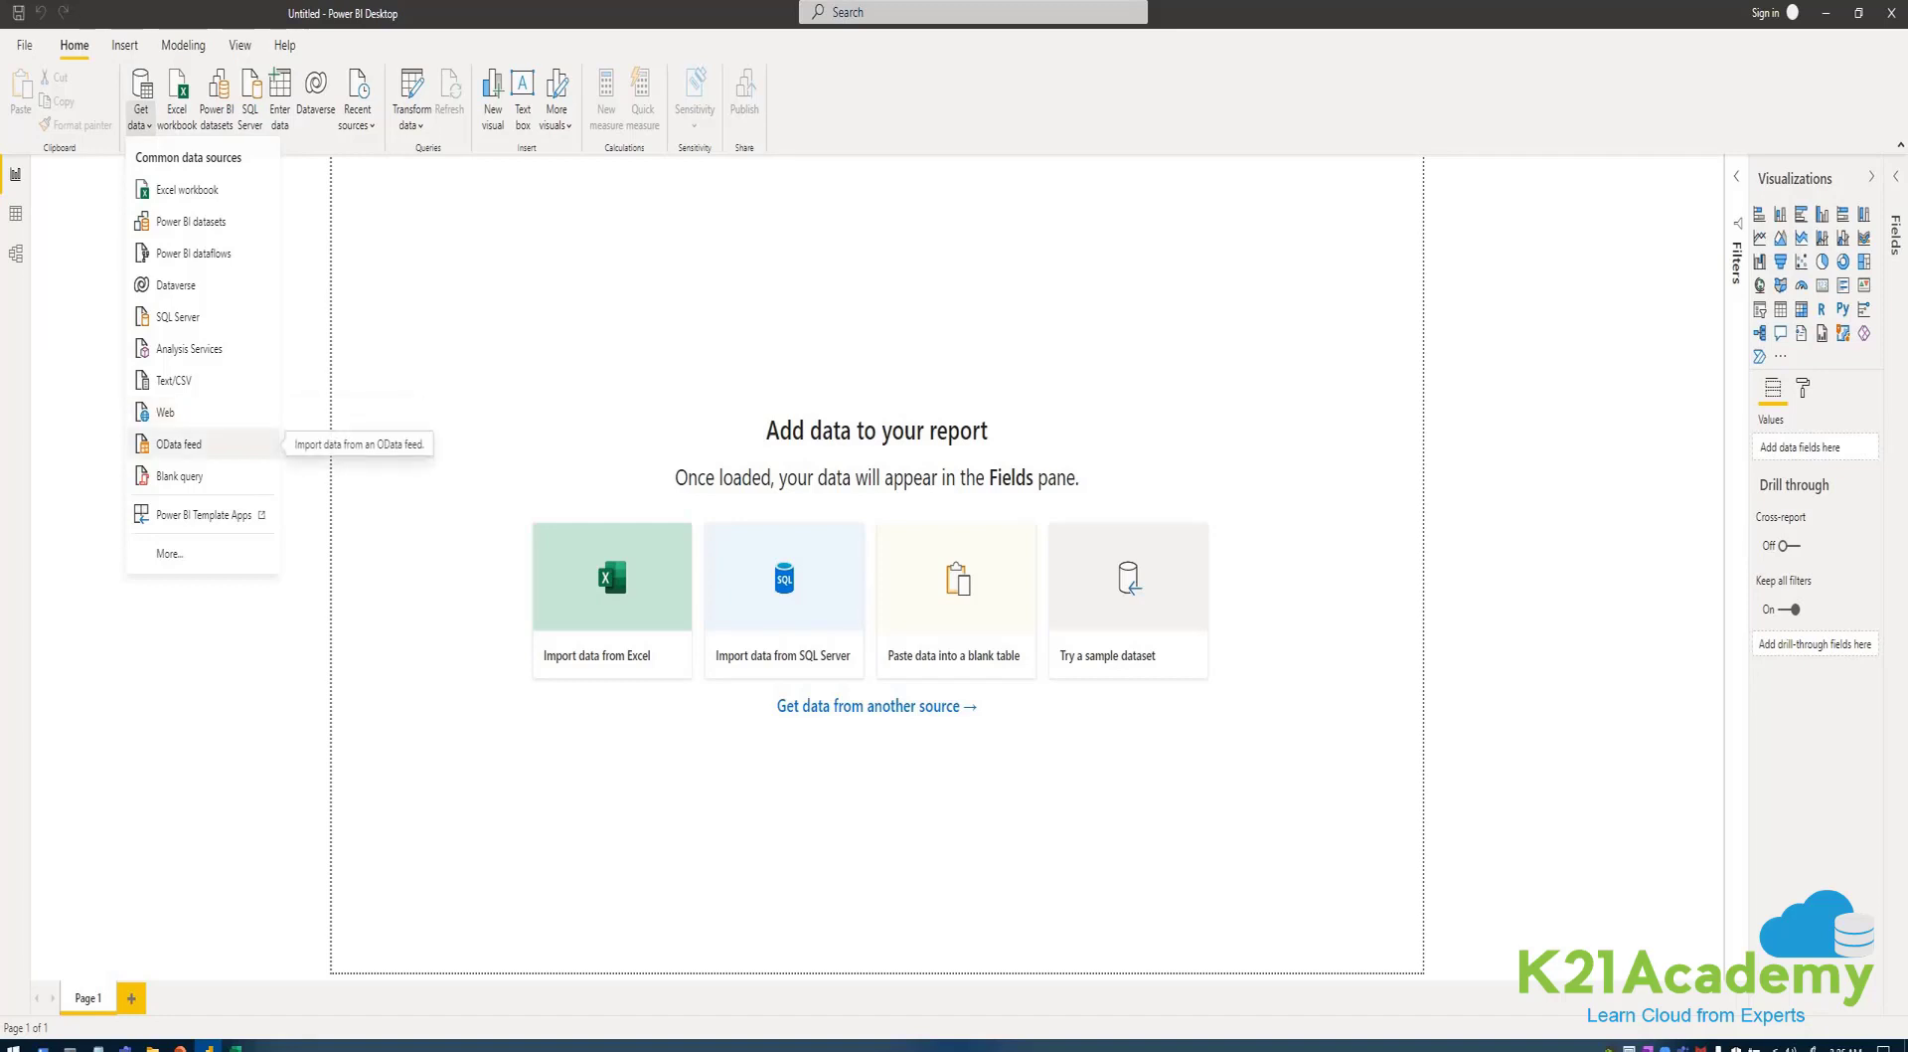
key(Escape)
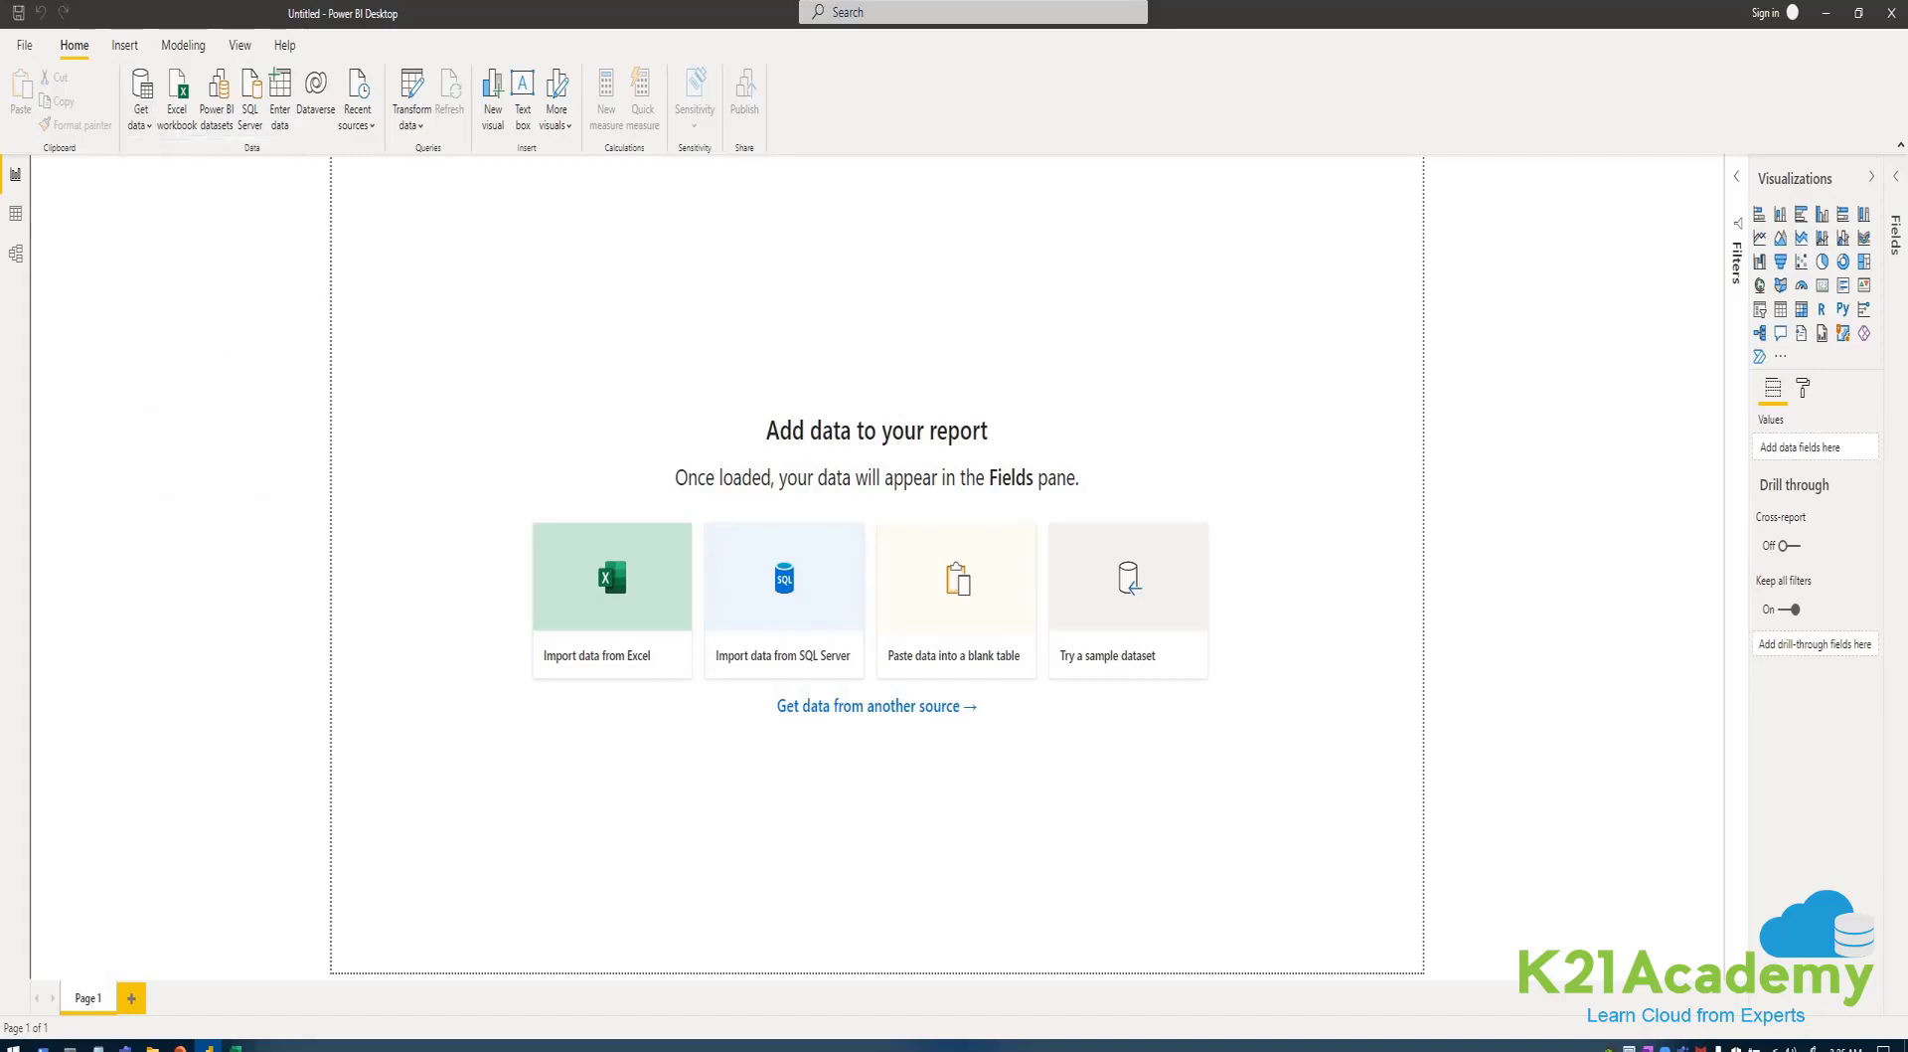
click(236, 1047)
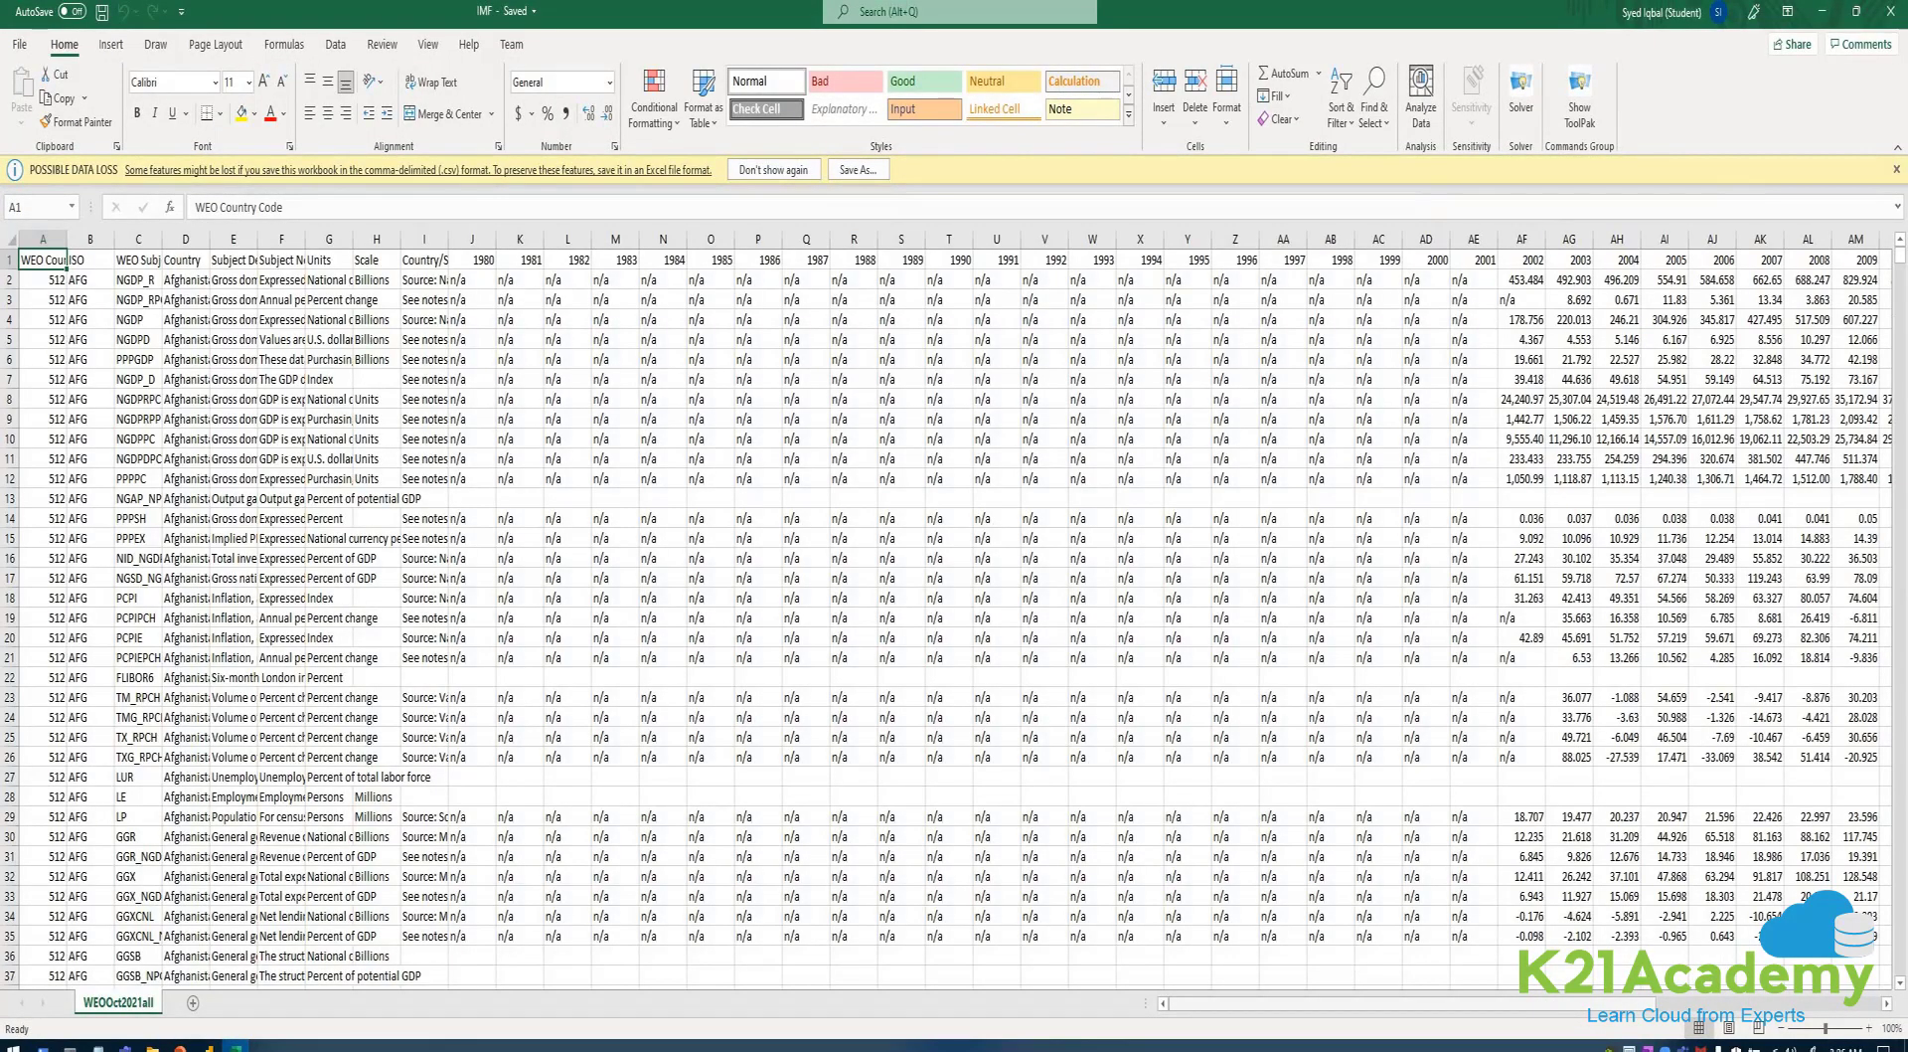
mouse_move(1461, 1004)
mouse_down()
mouse_move(1678, 1004)
mouse_move(1459, 1004)
mouse_up()
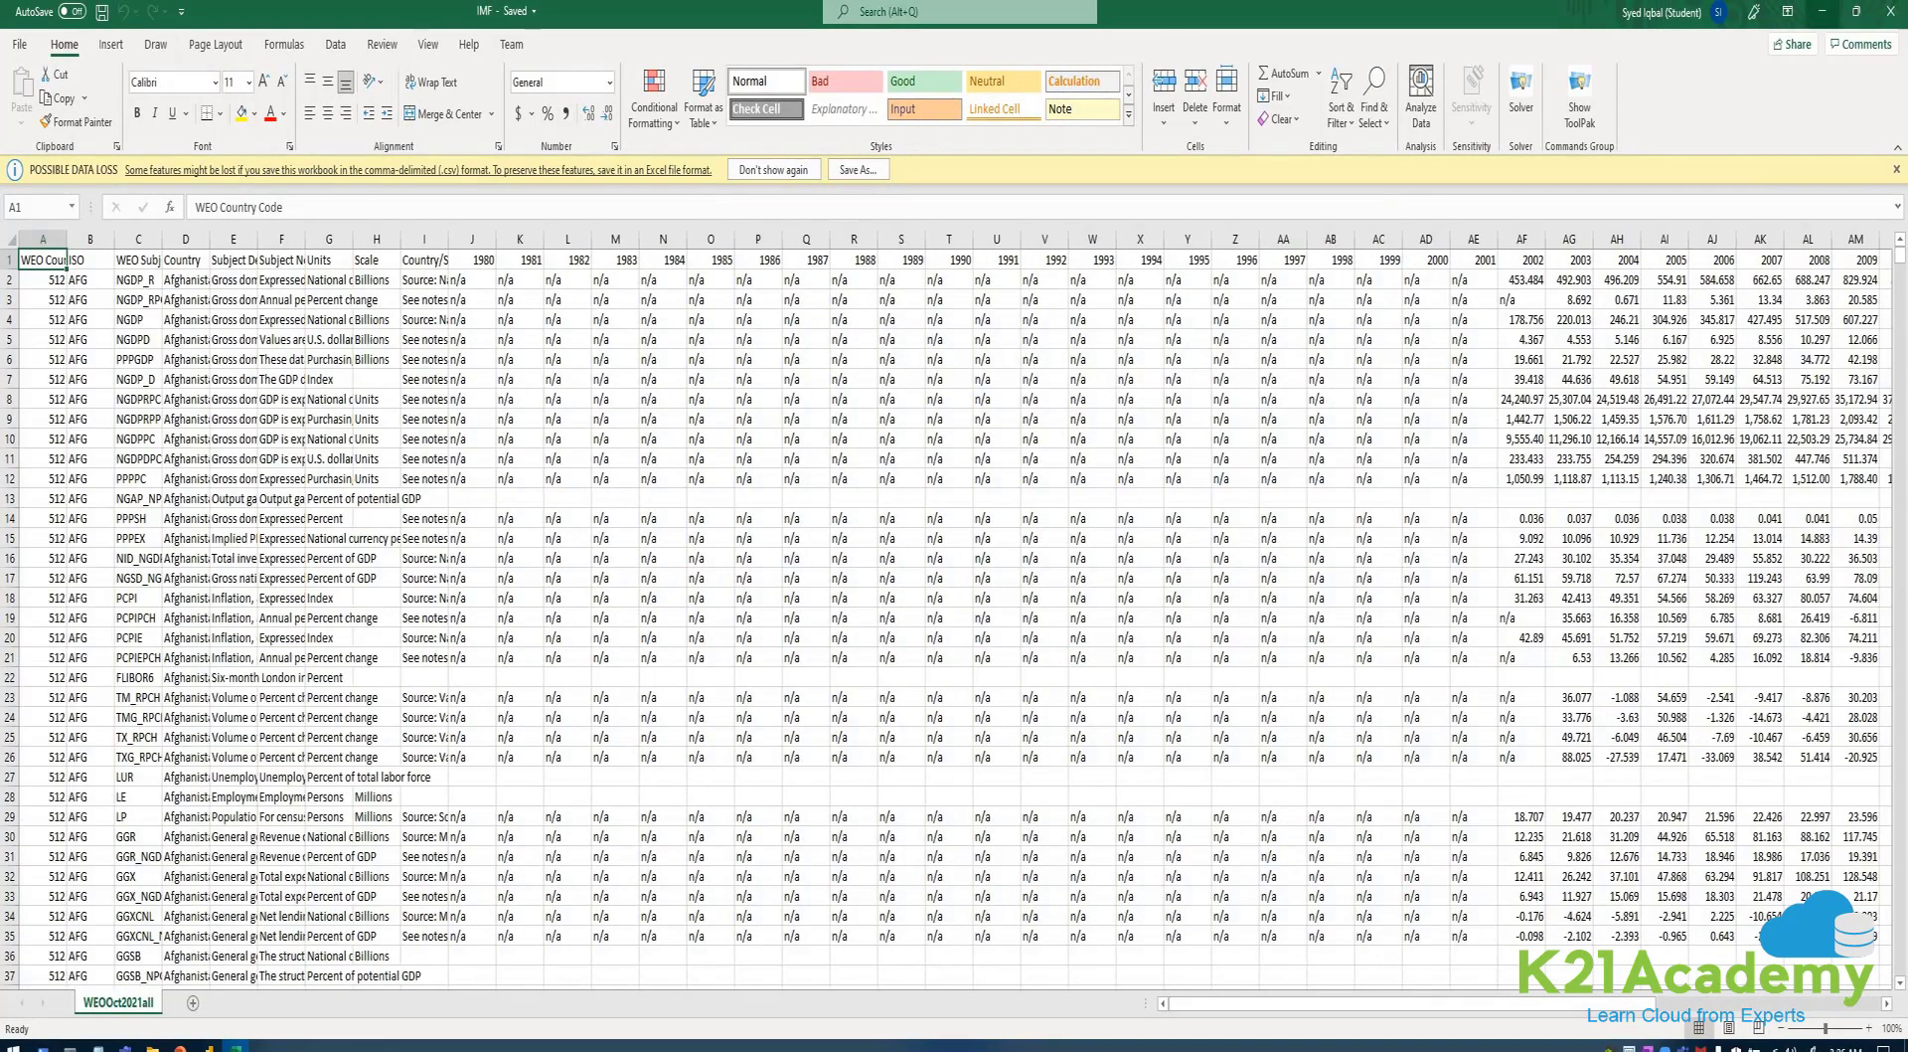
click(1823, 12)
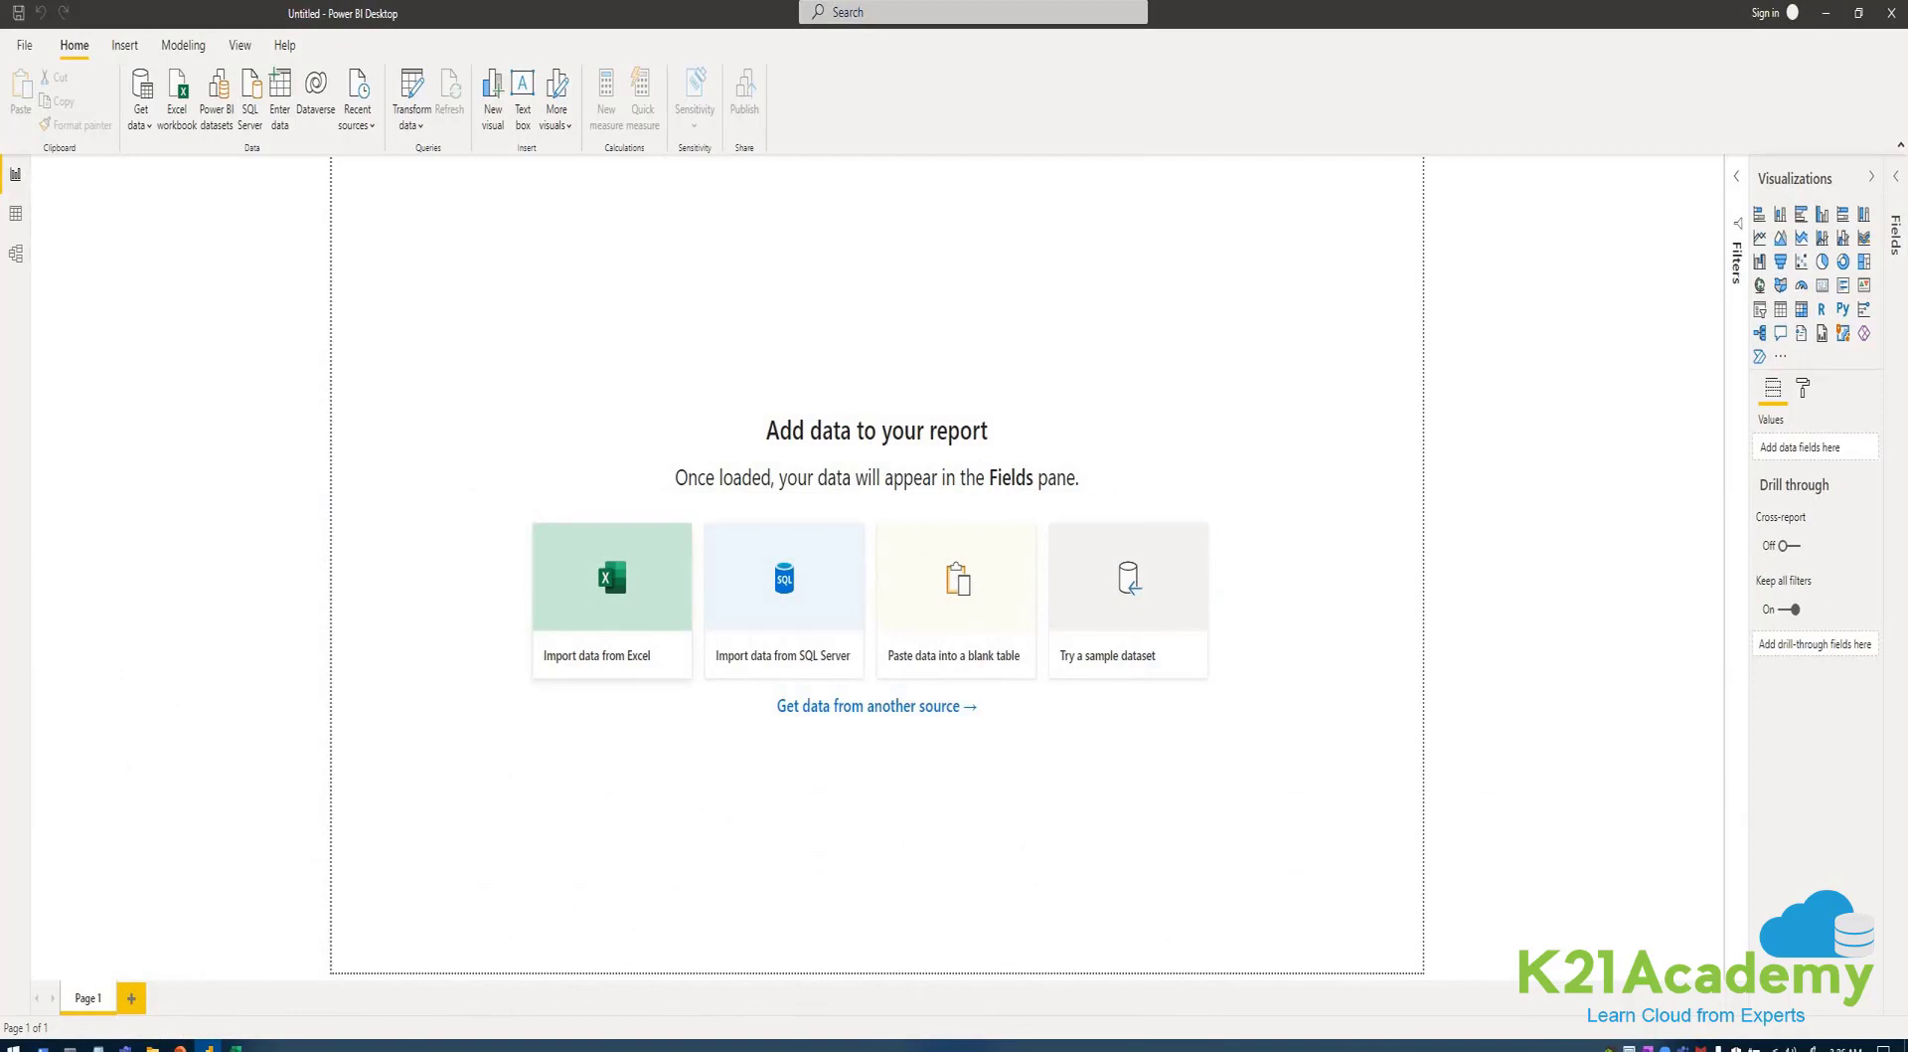
- Import the IMF file from the PowerBi CrashCourse folder through the Excel import, showing all file types
click(613, 600)
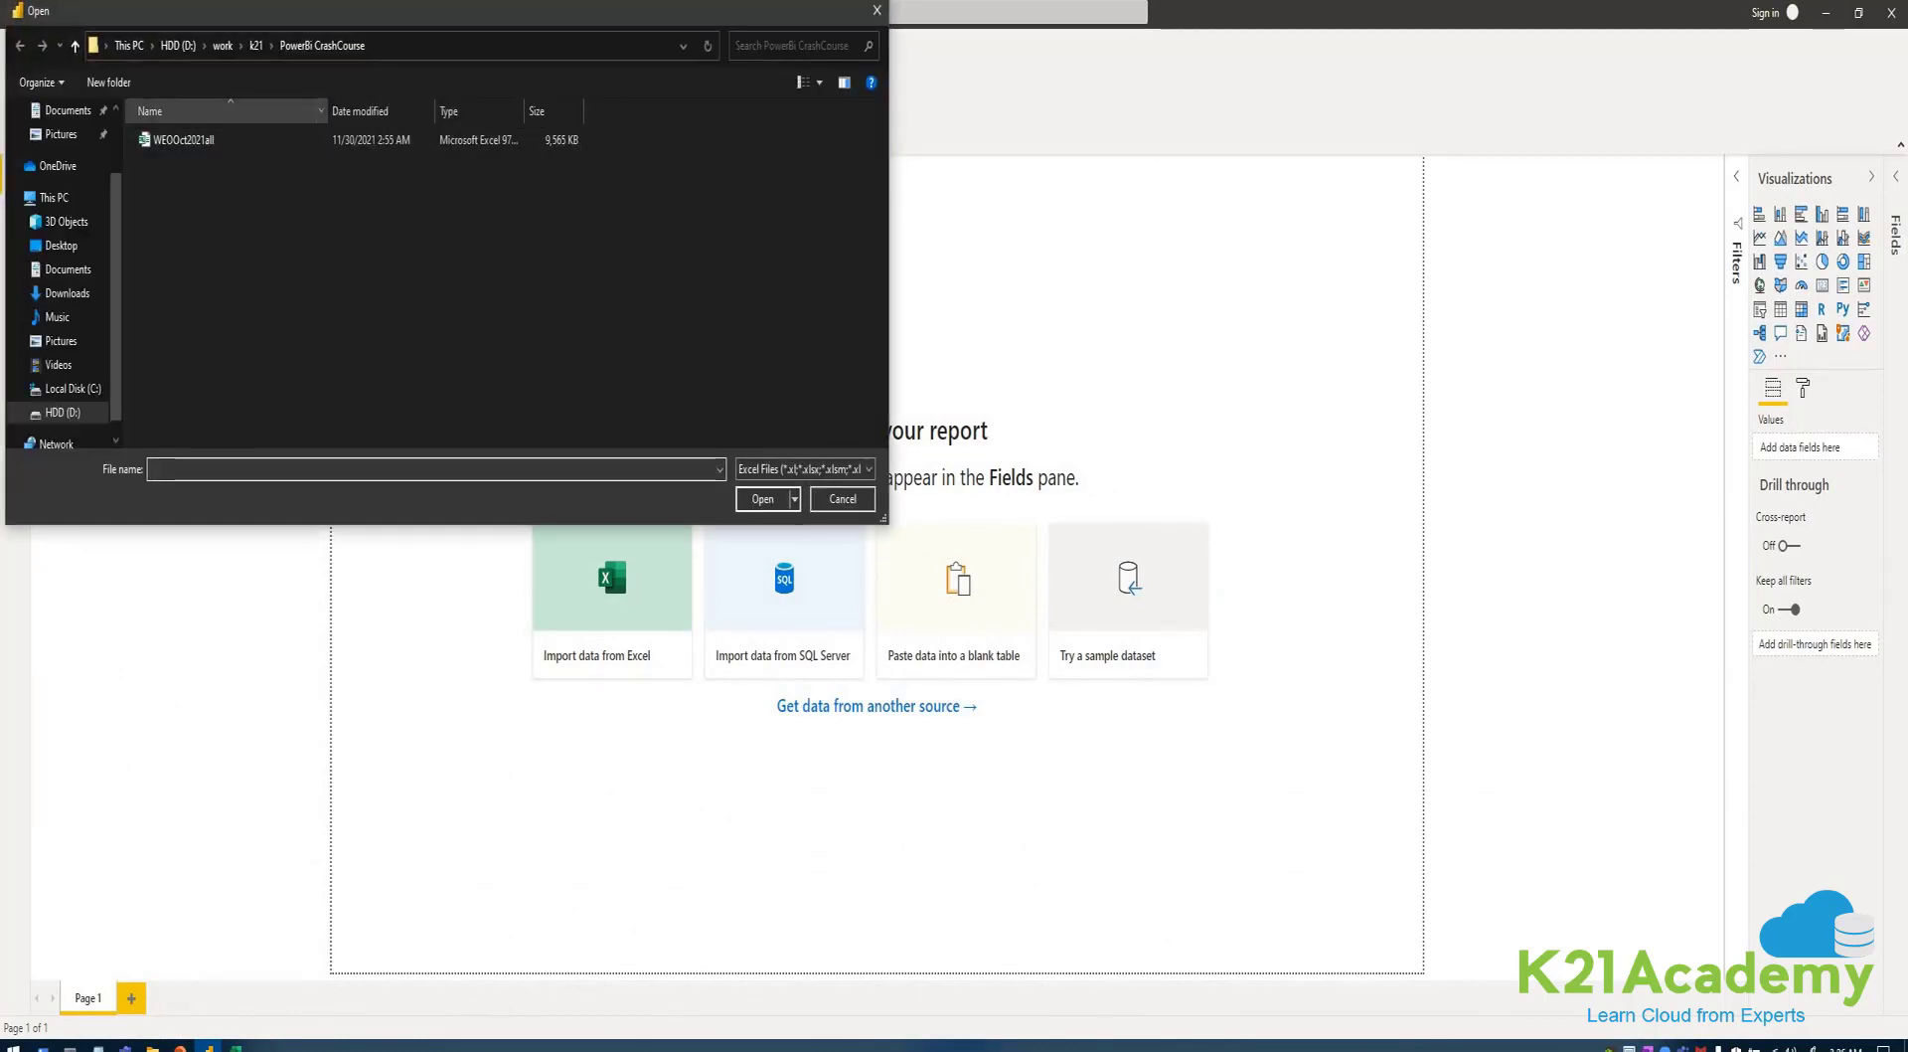
click(805, 469)
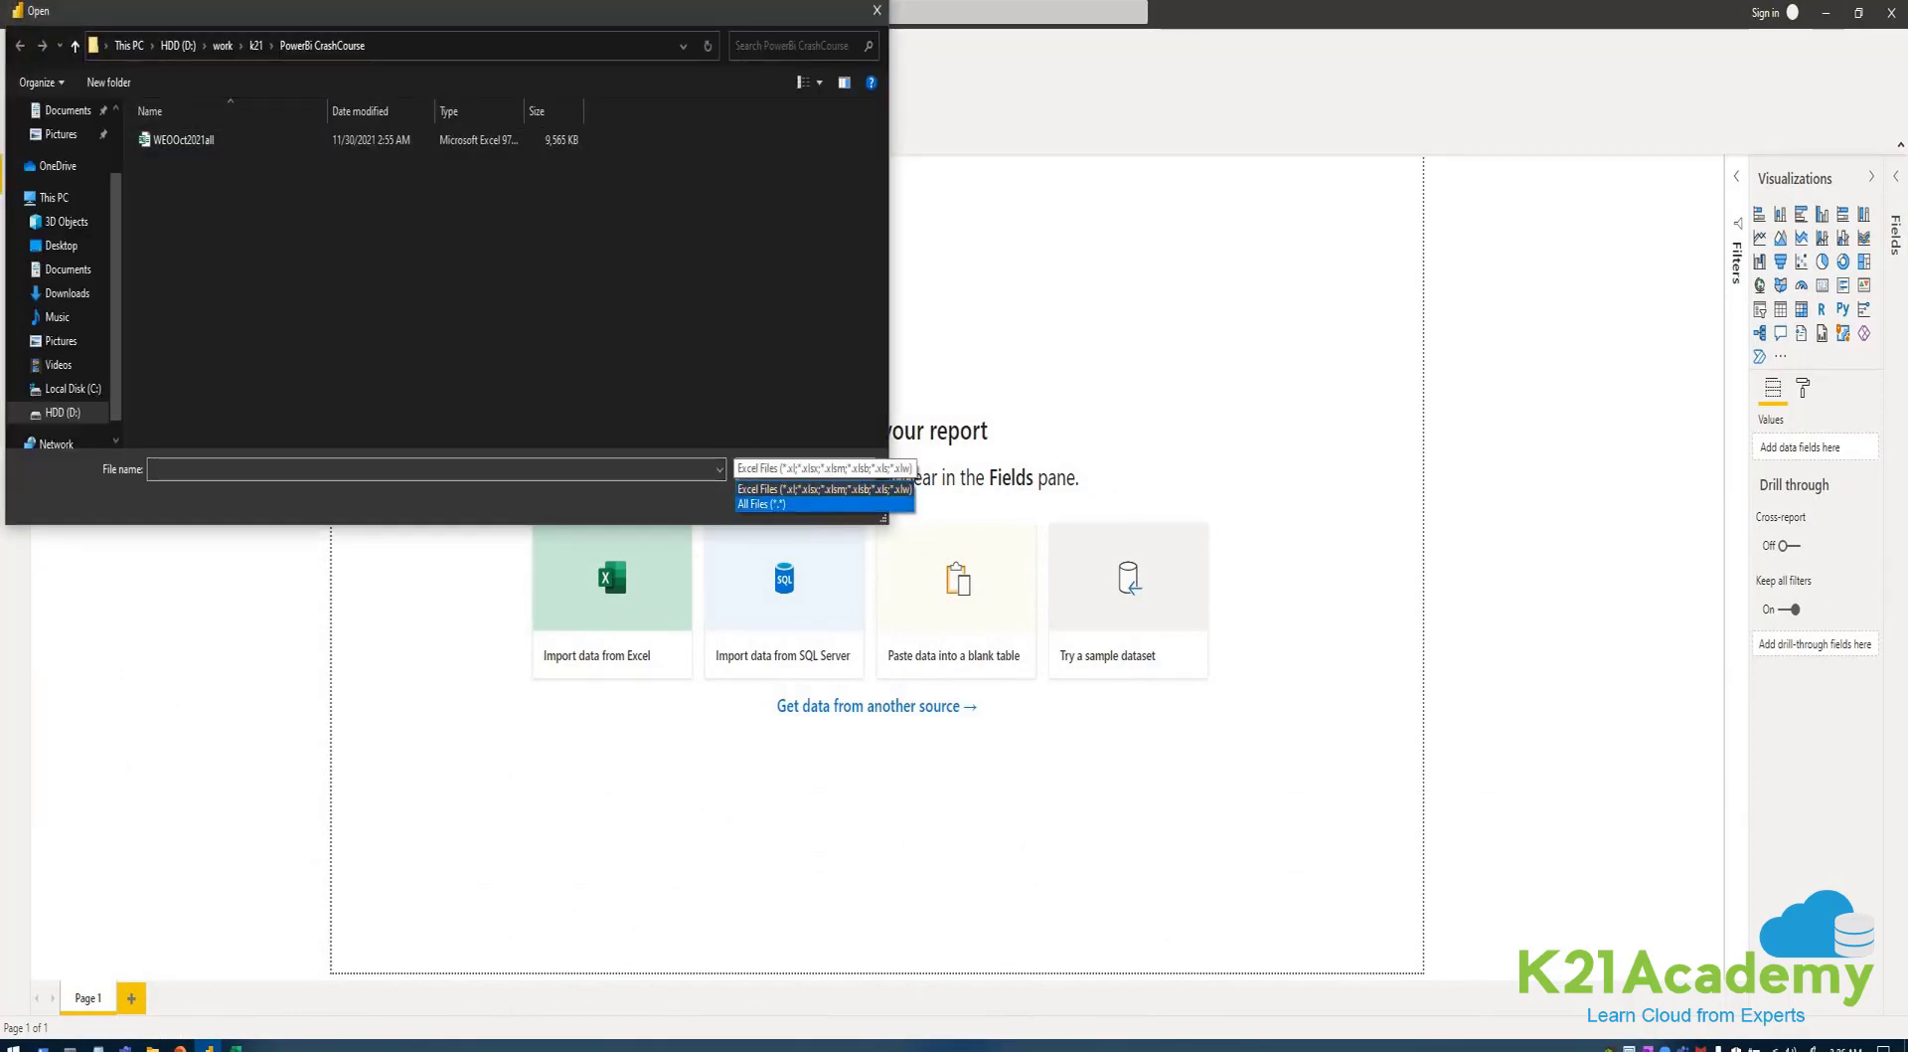
click(780, 504)
click(805, 469)
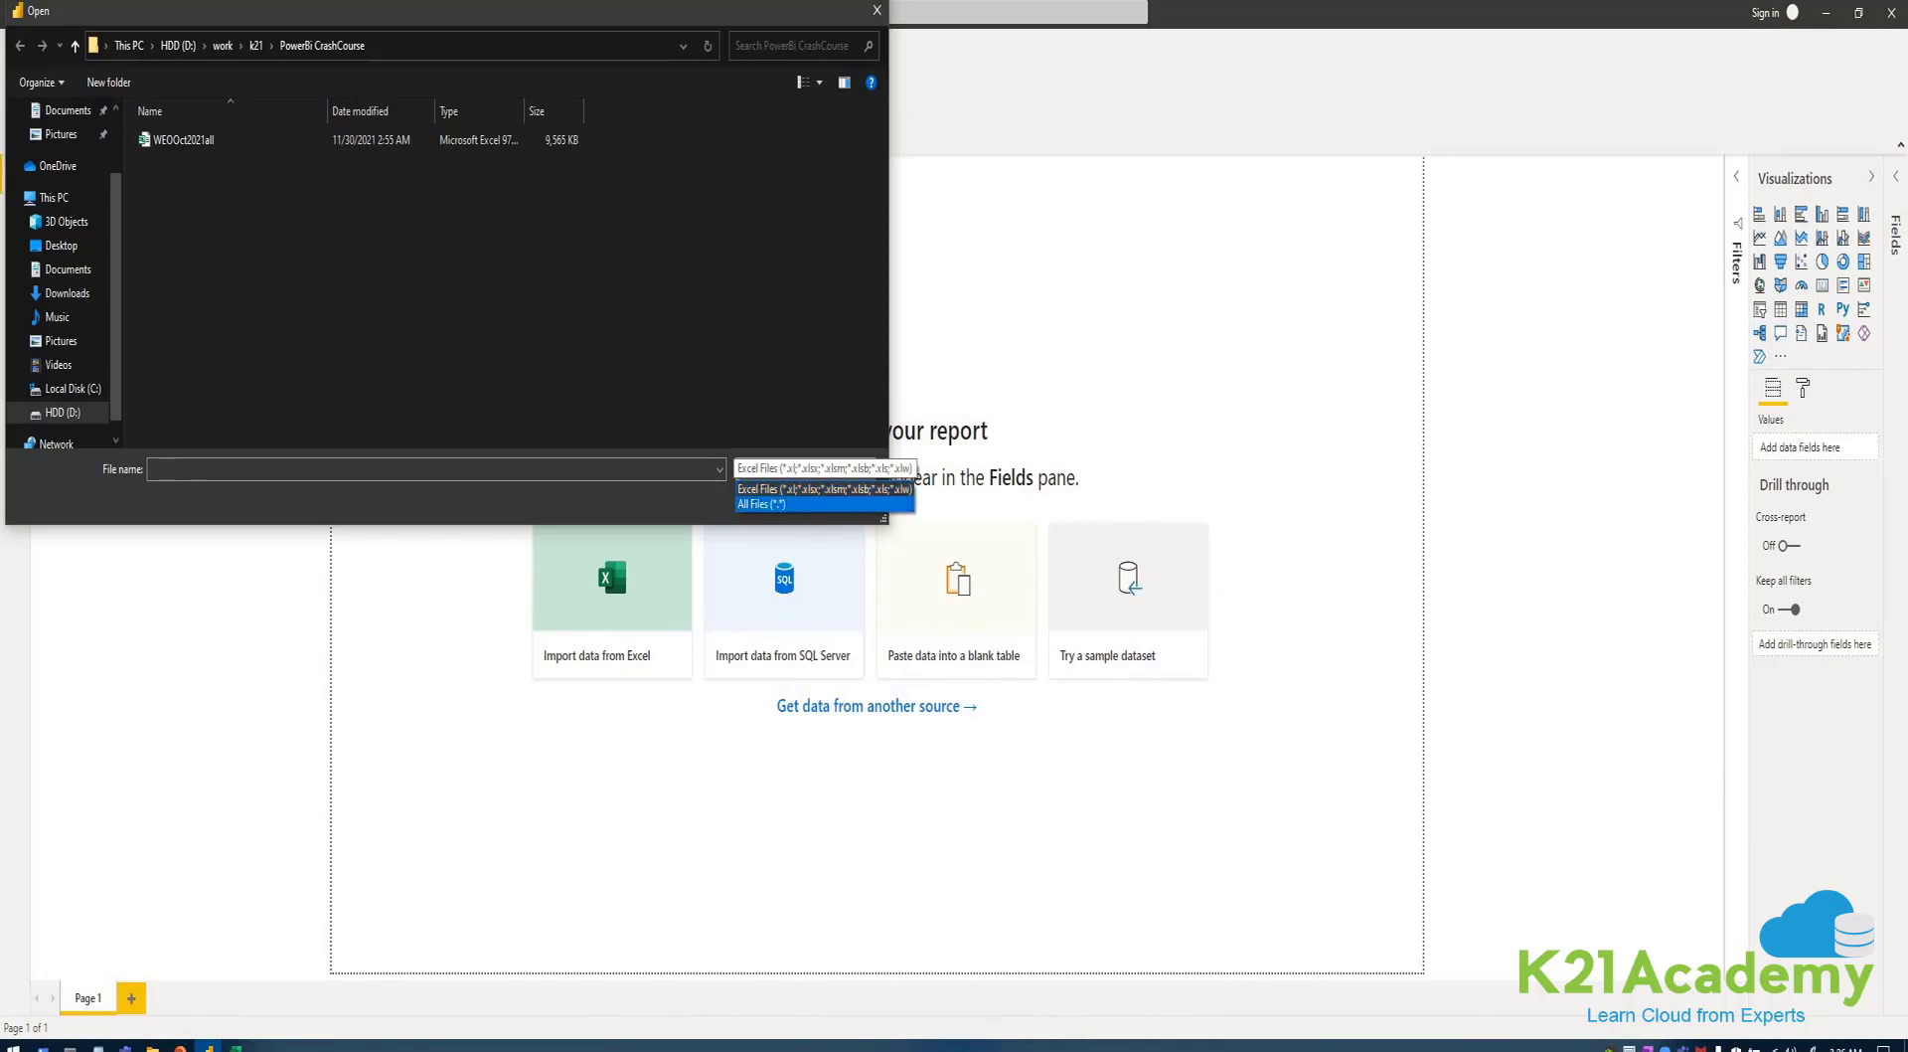
click(785, 499)
click(199, 140)
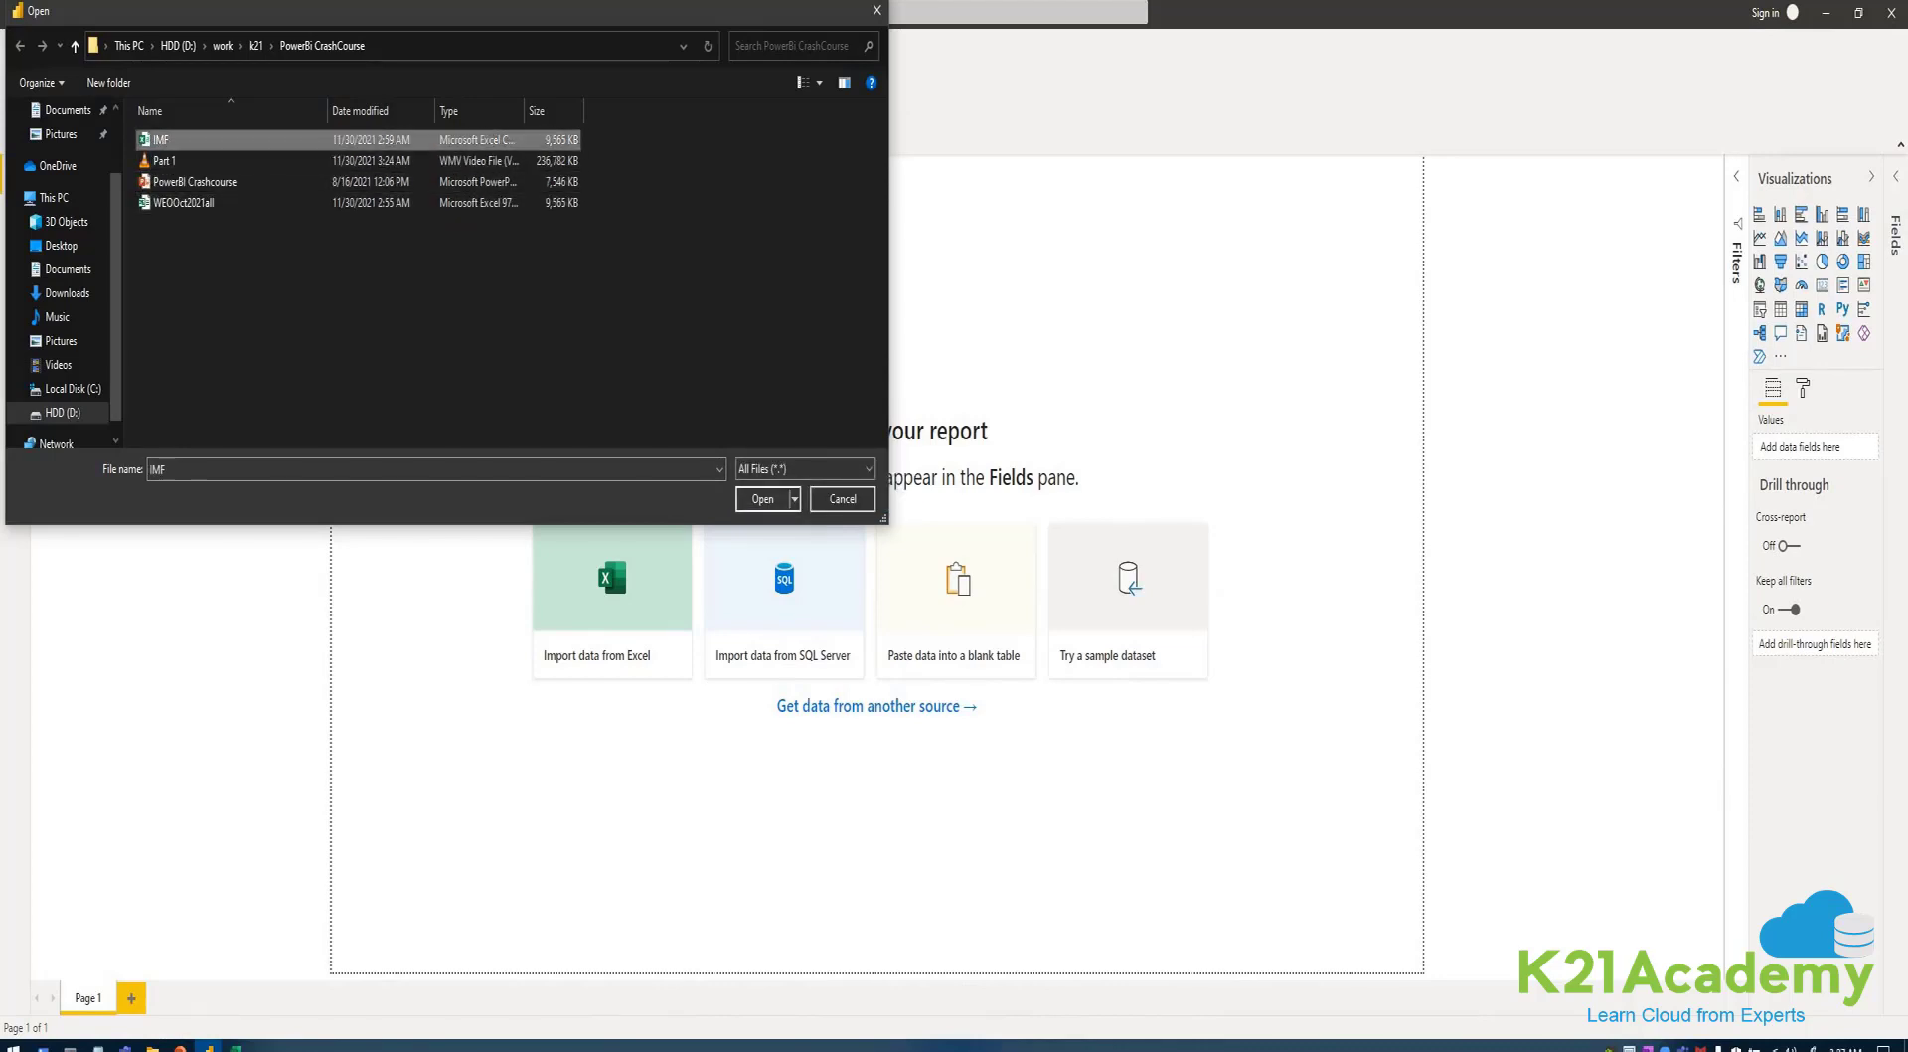
click(763, 498)
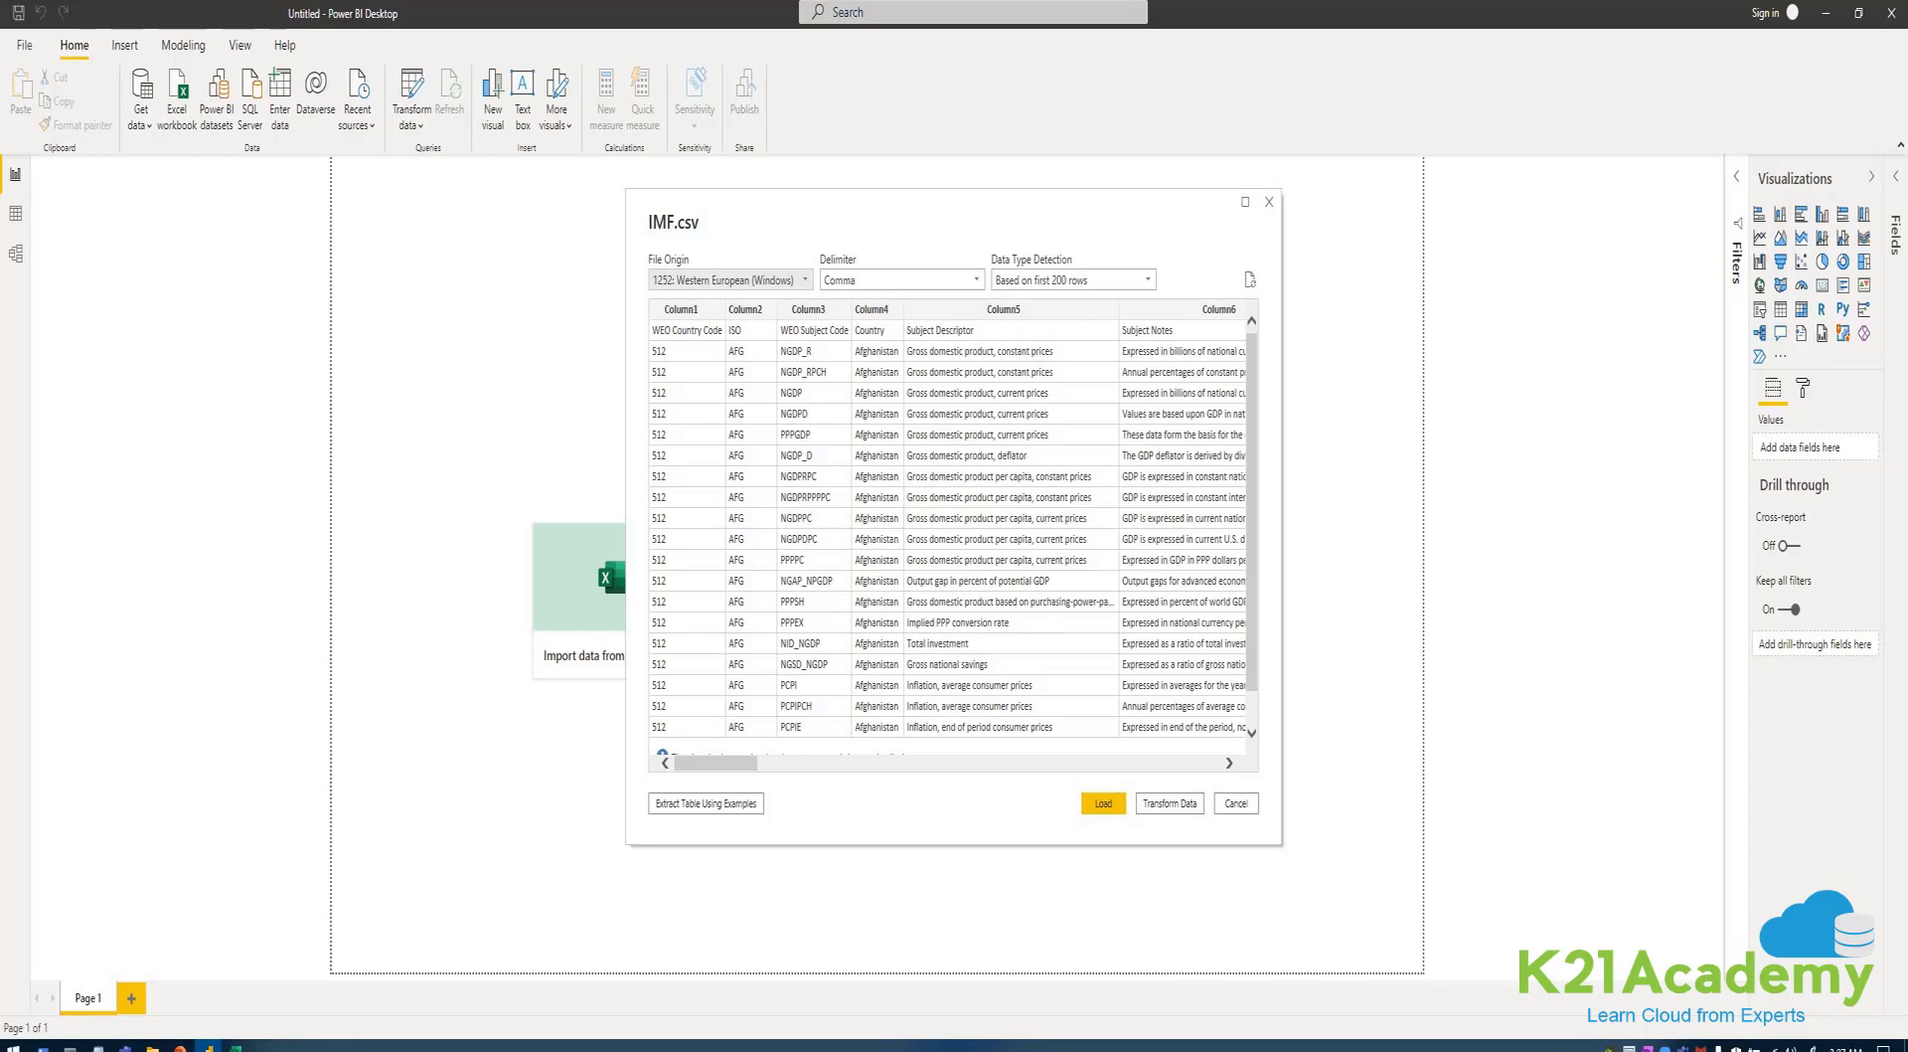
- Send the previewed IMF.csv data to transformation and bring the Power Query Editor window to the front
drag(716, 764, 662, 752)
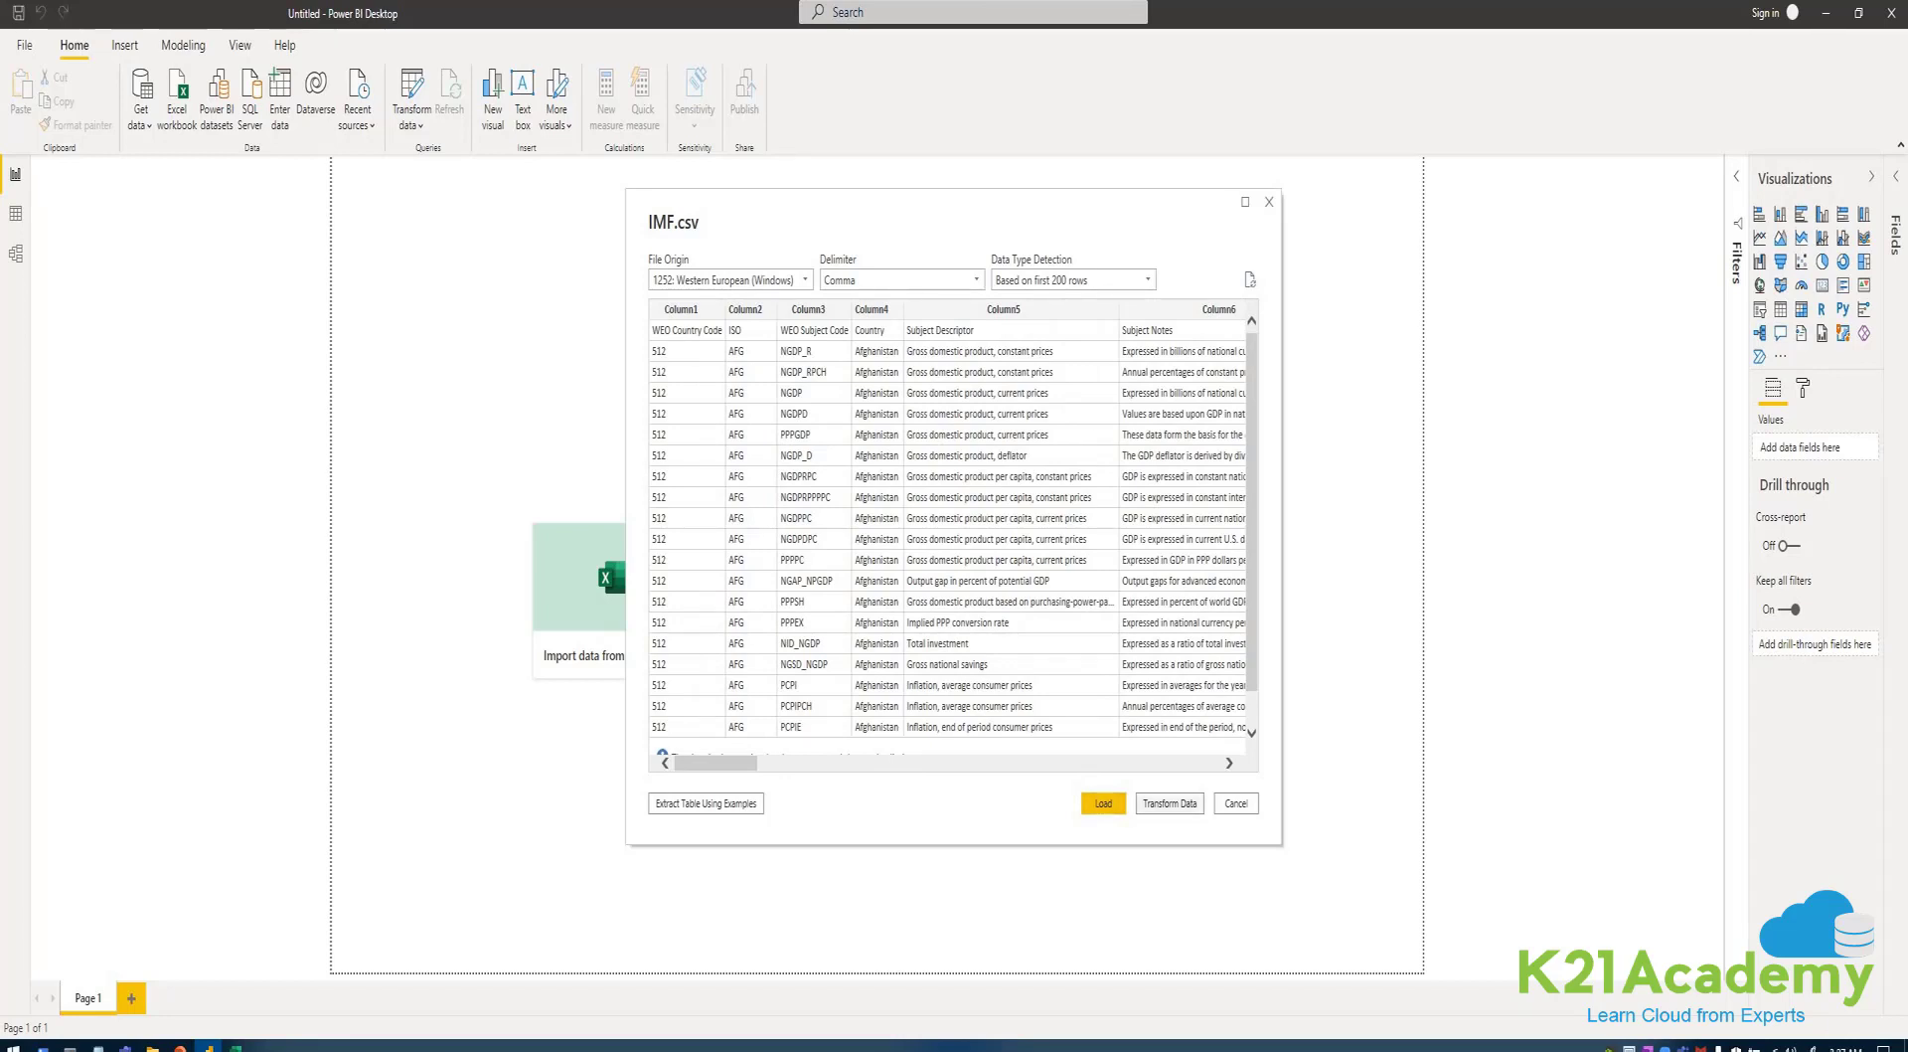
click(1169, 803)
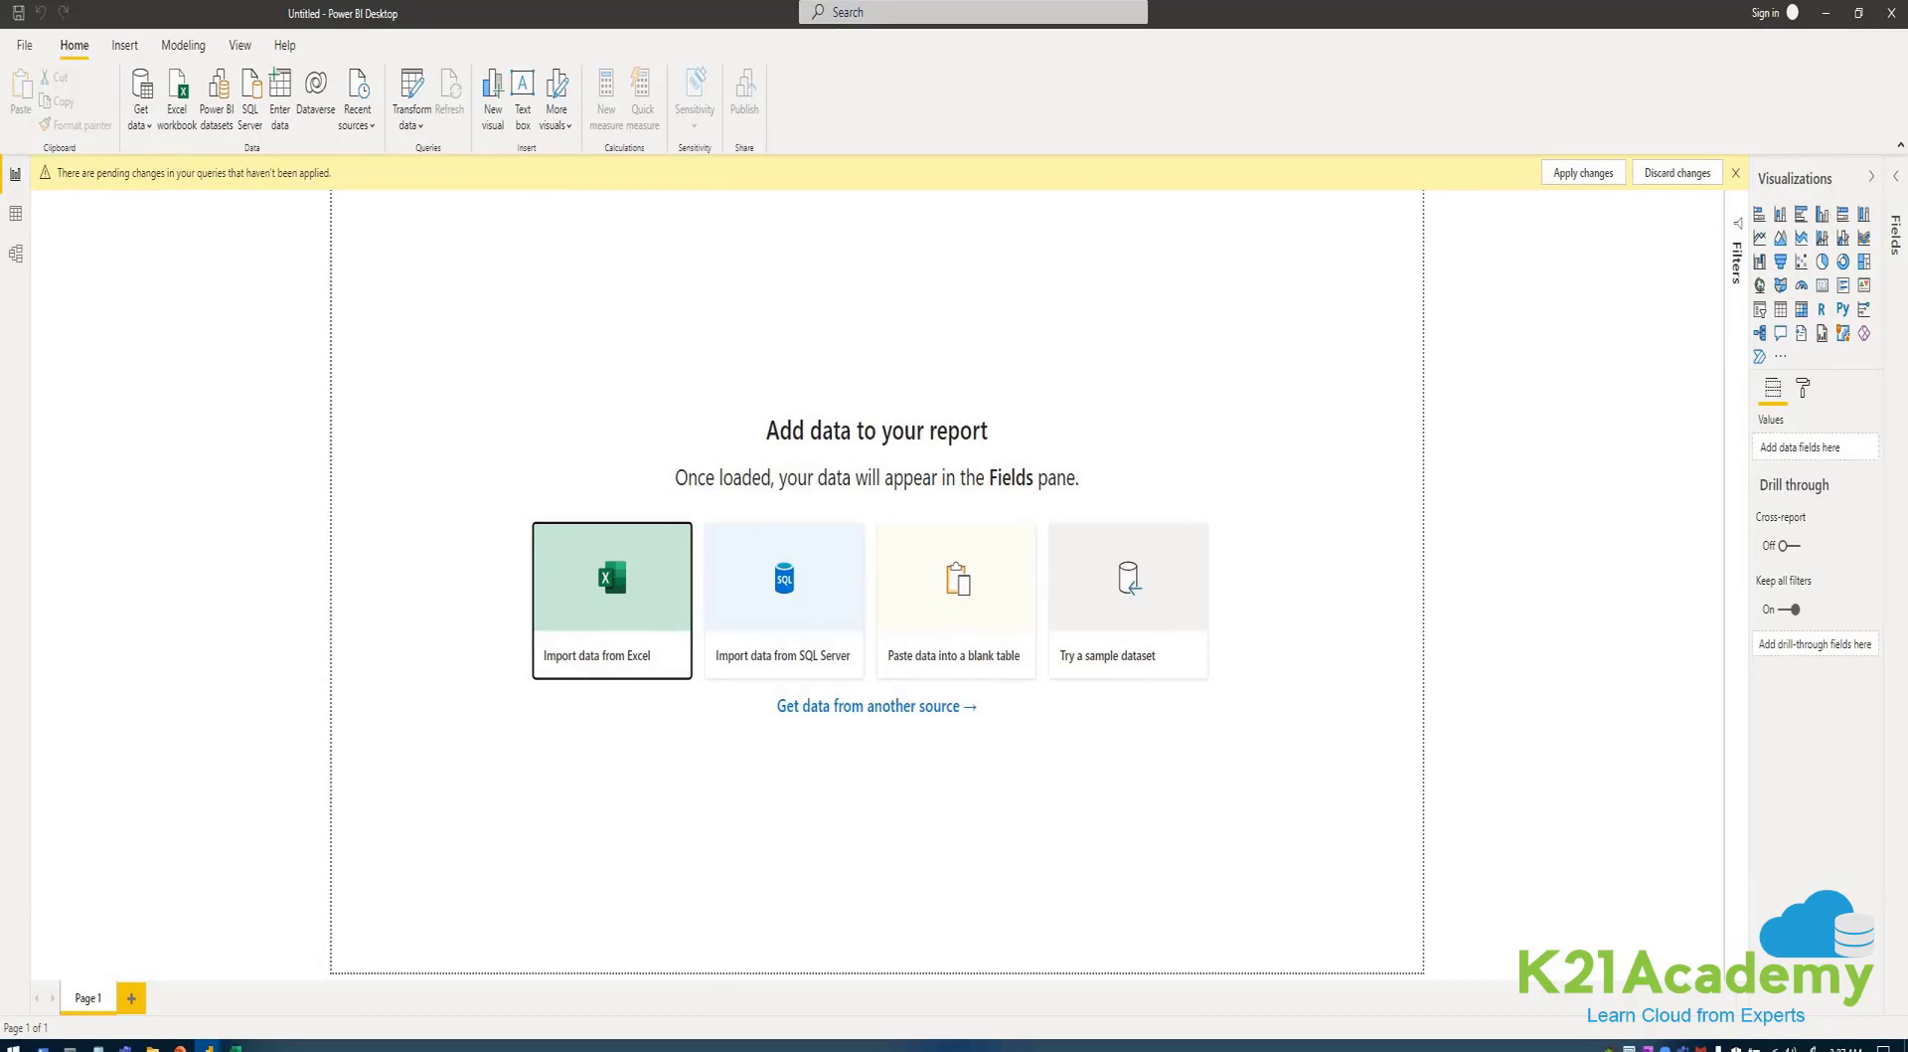
mouse_move(209, 1046)
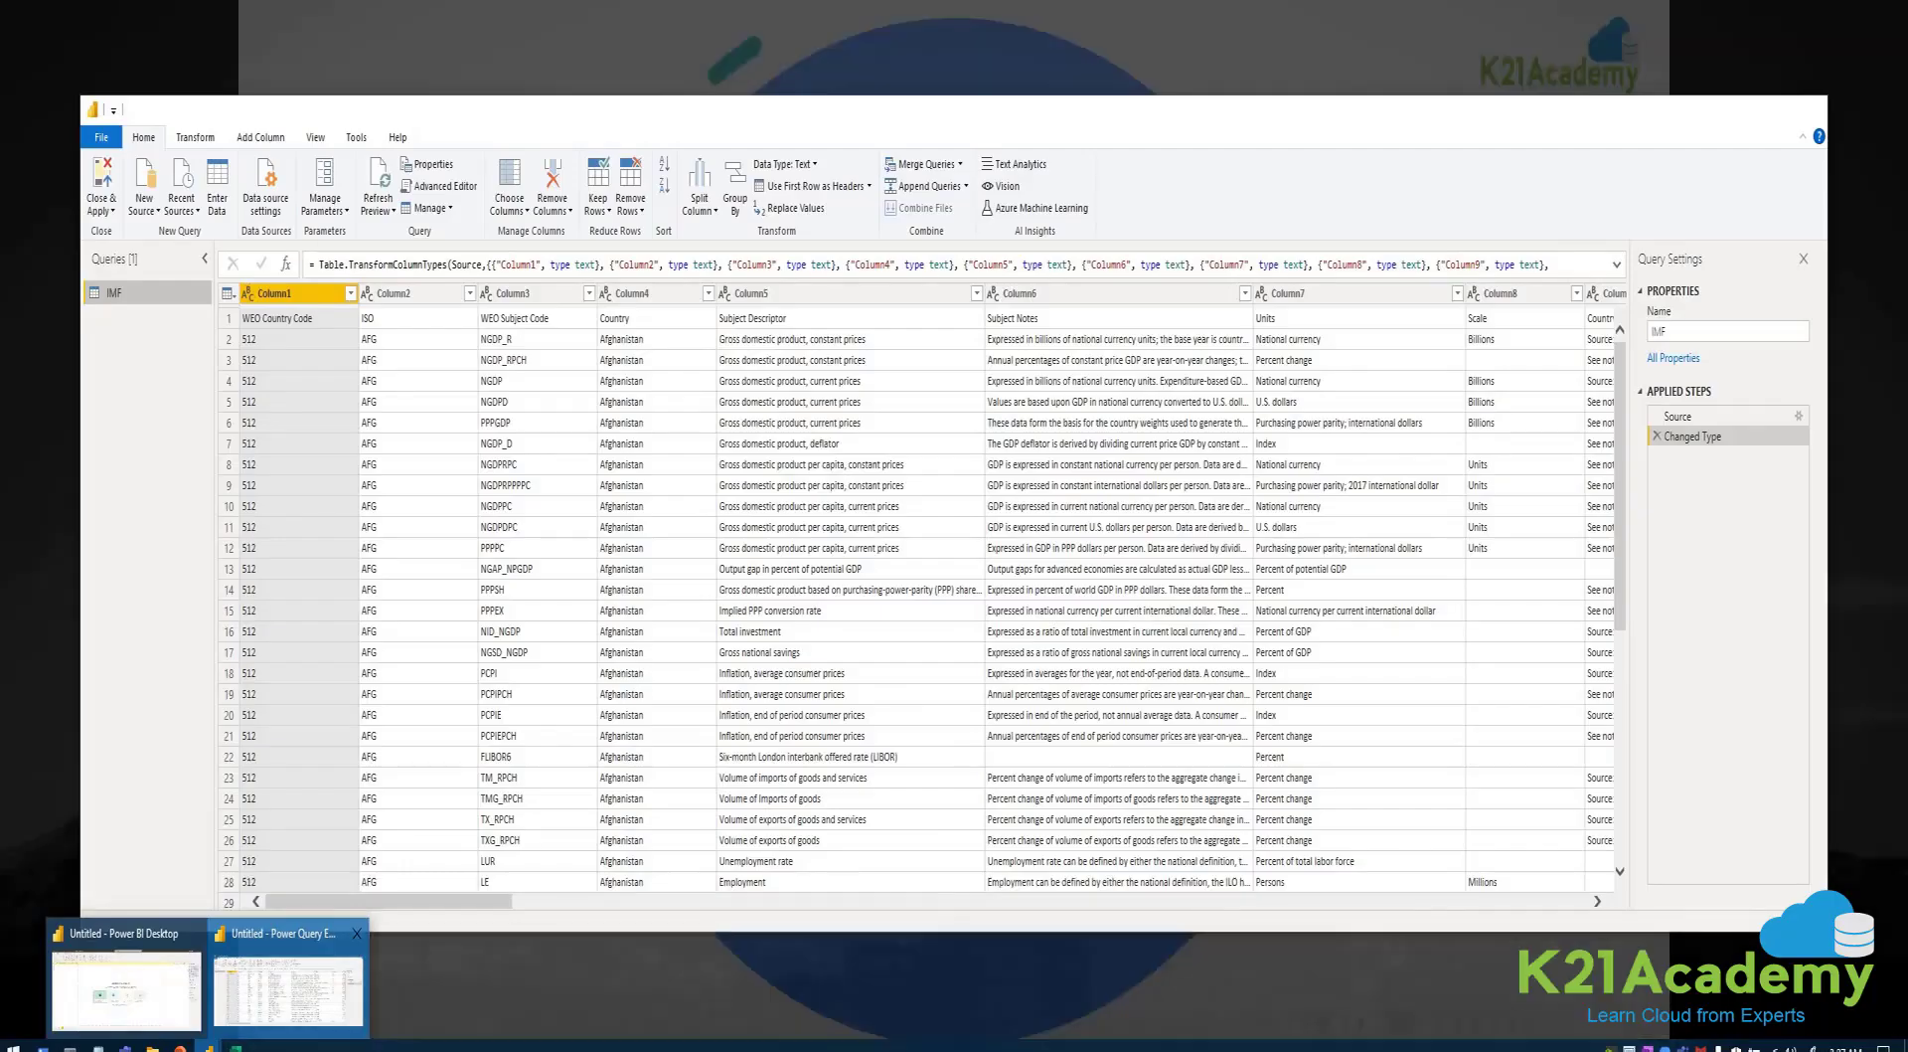
click(288, 984)
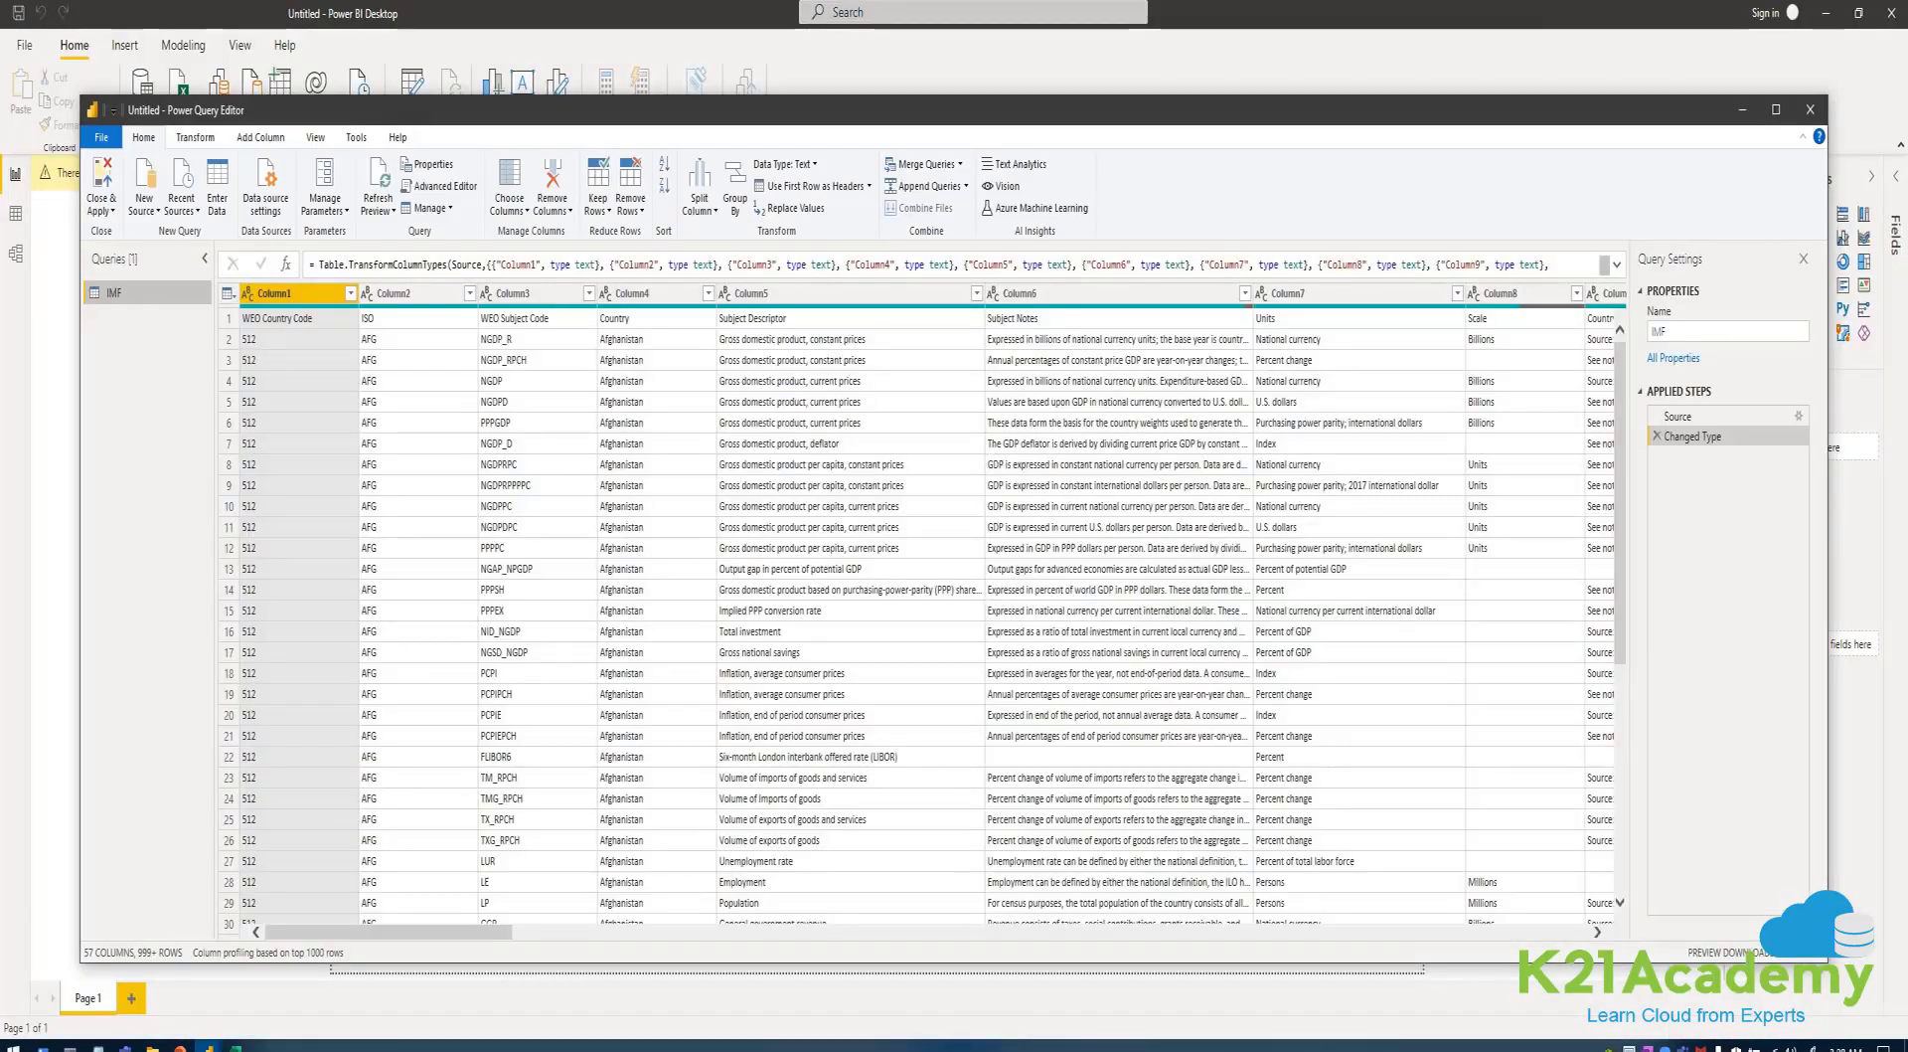
mouse_move(895, 110)
mouse_down()
mouse_move(1083, 146)
mouse_move(961, 324)
mouse_move(881, 188)
mouse_move(878, 93)
mouse_up()
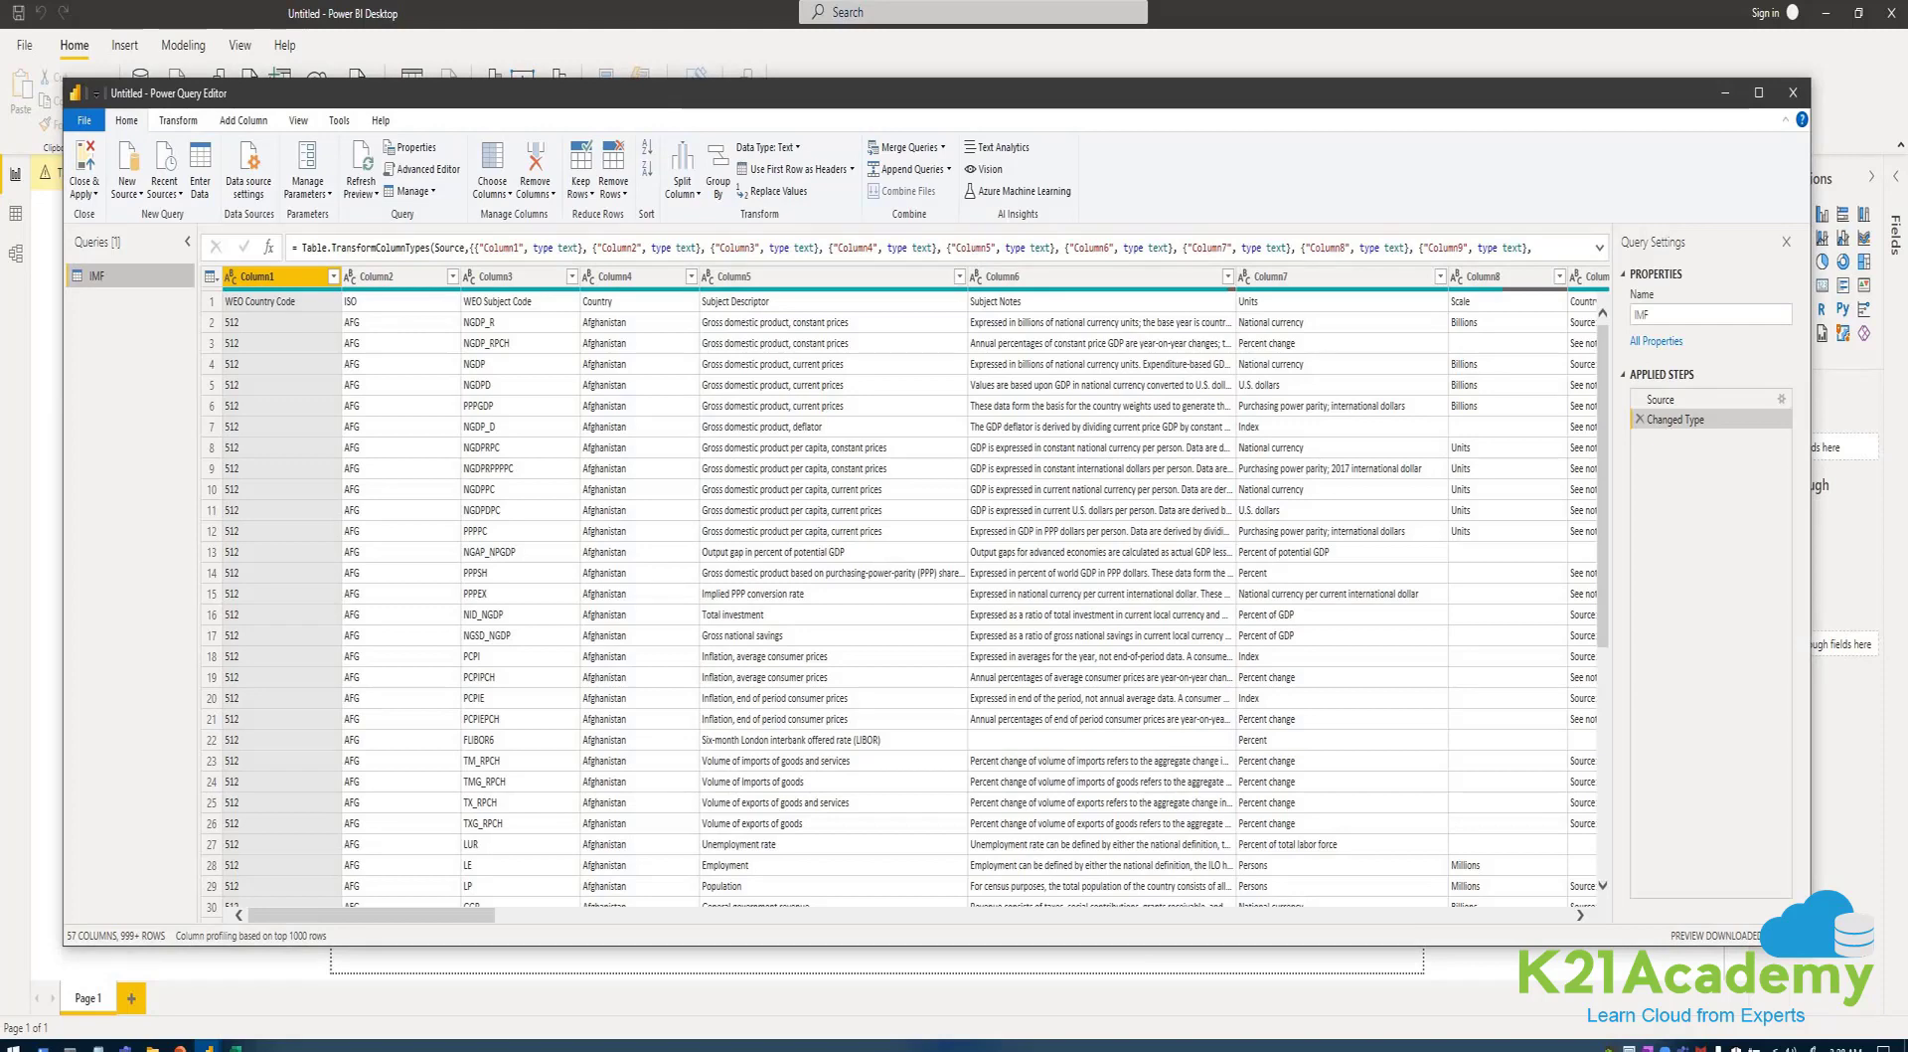
- Check the column titles in row 1 of the IMF query and promote that row to headers
mouse_move(371, 914)
mouse_down()
mouse_move(907, 914)
mouse_move(372, 915)
mouse_up()
click(272, 301)
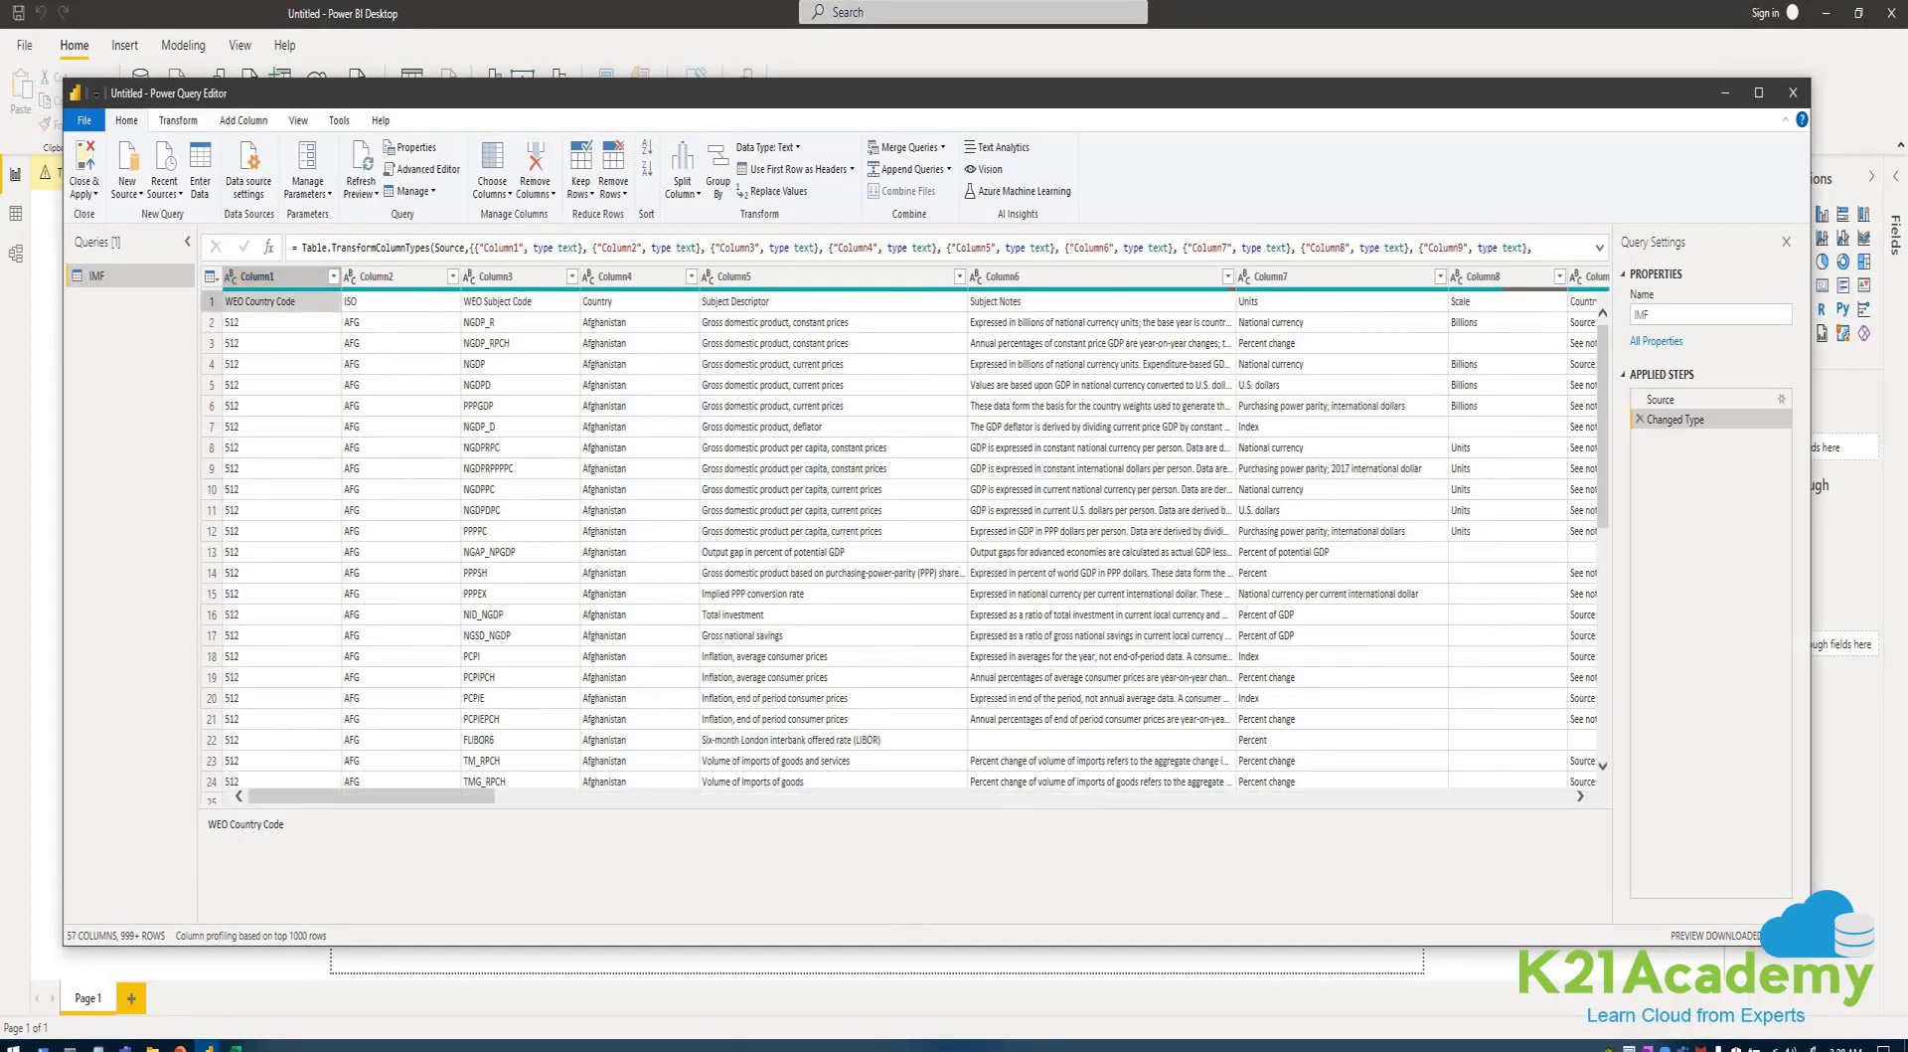
click(388, 301)
click(505, 301)
click(639, 301)
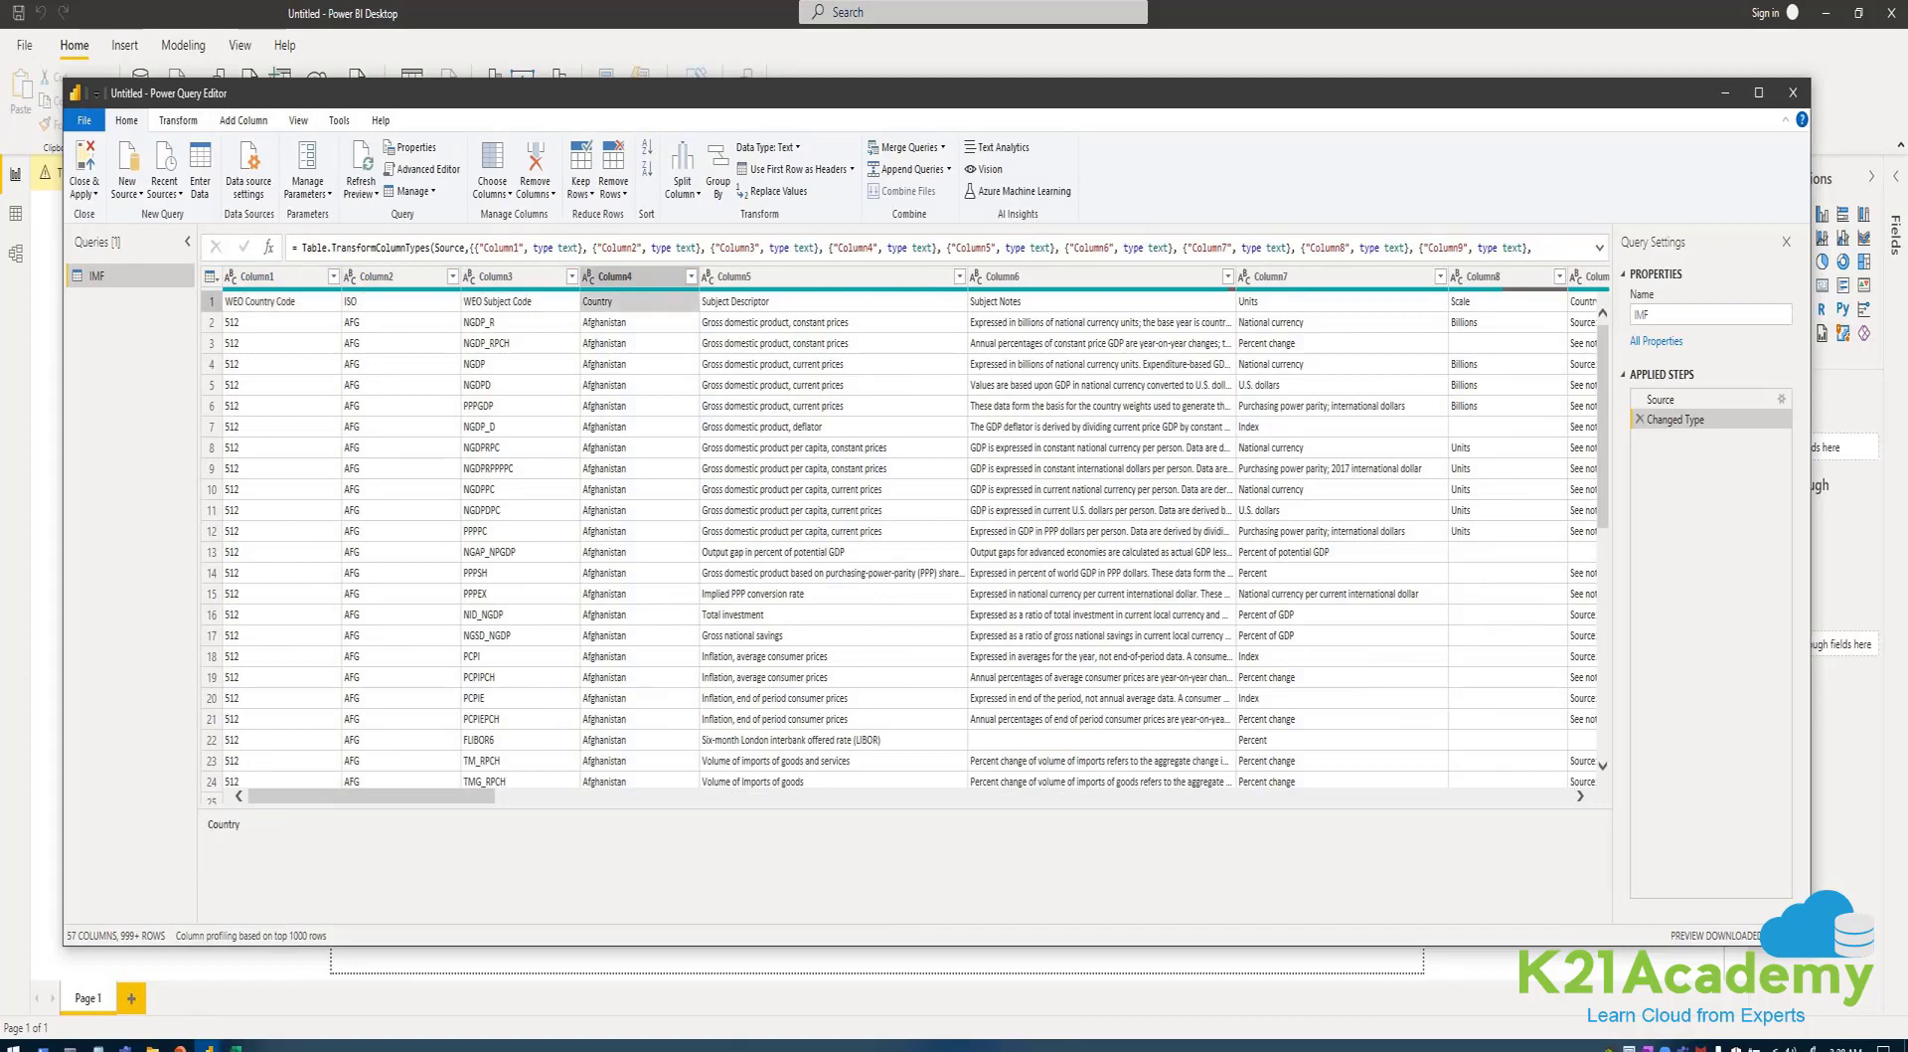
click(211, 301)
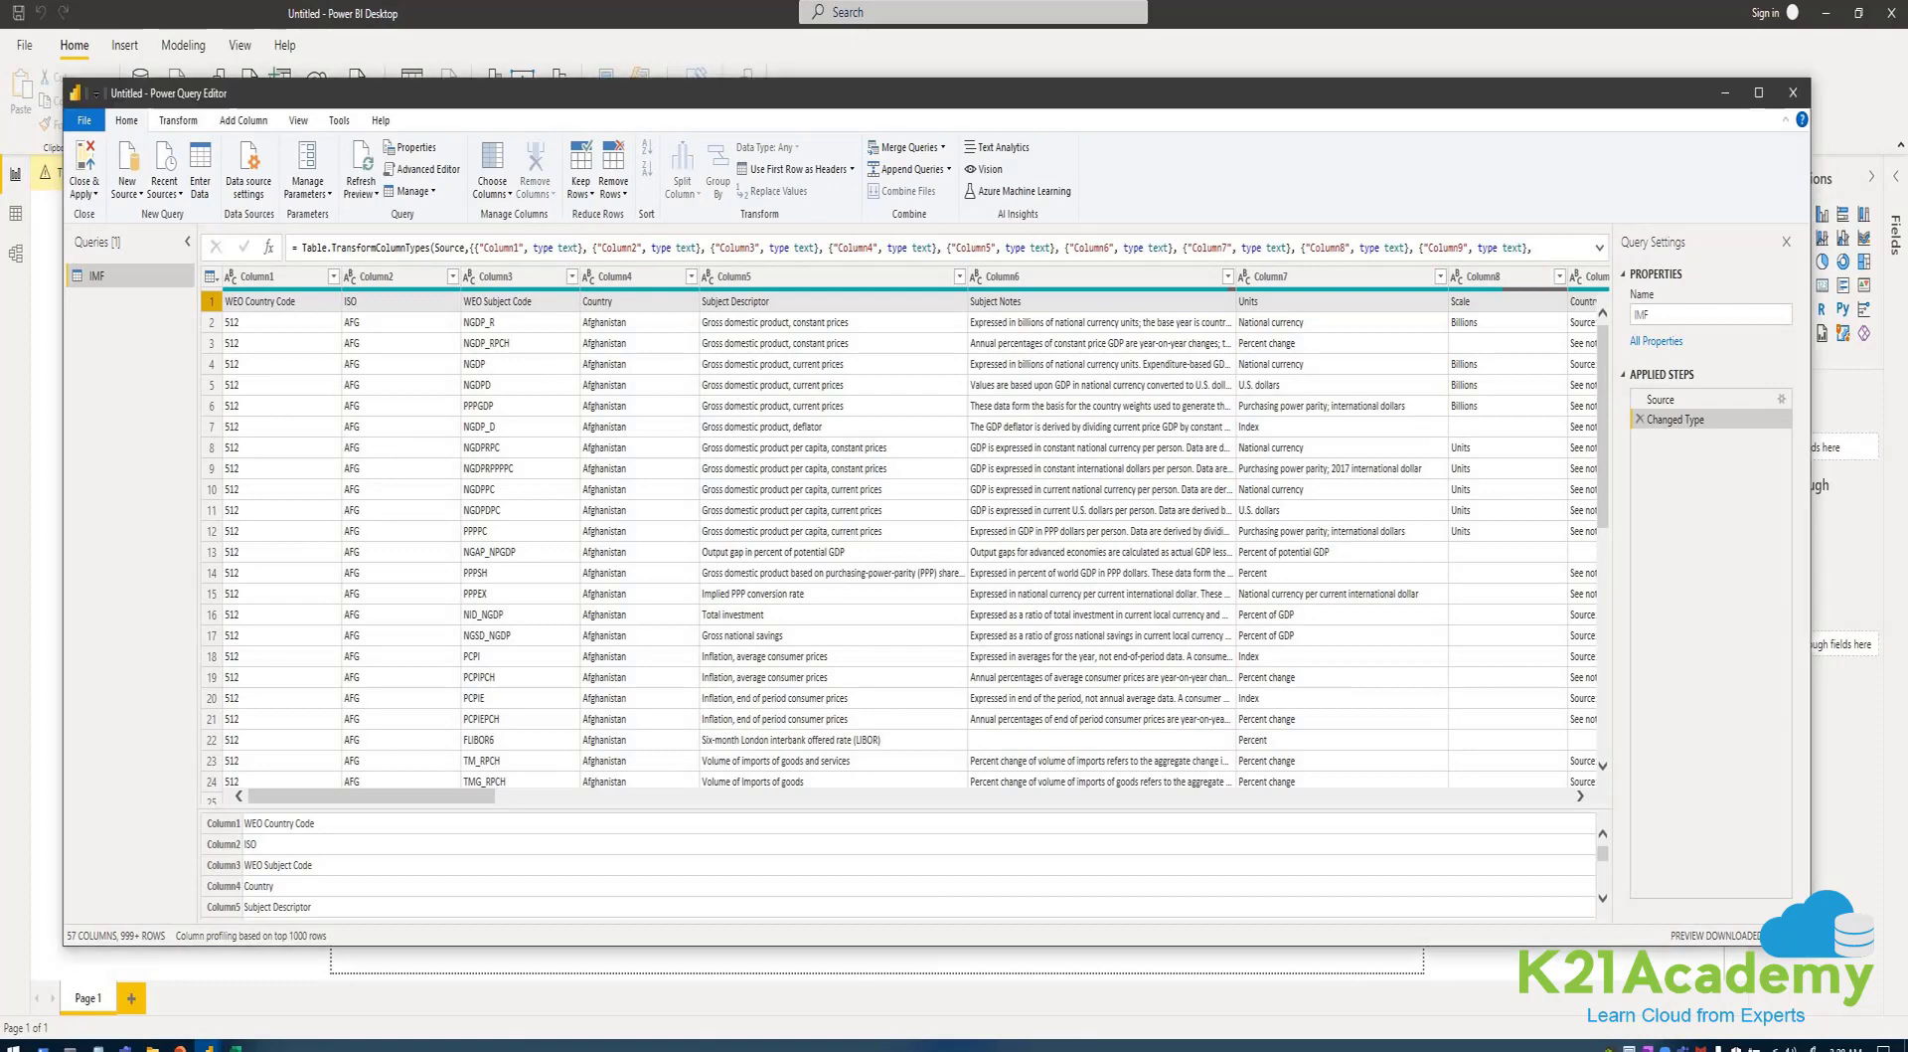
click(852, 168)
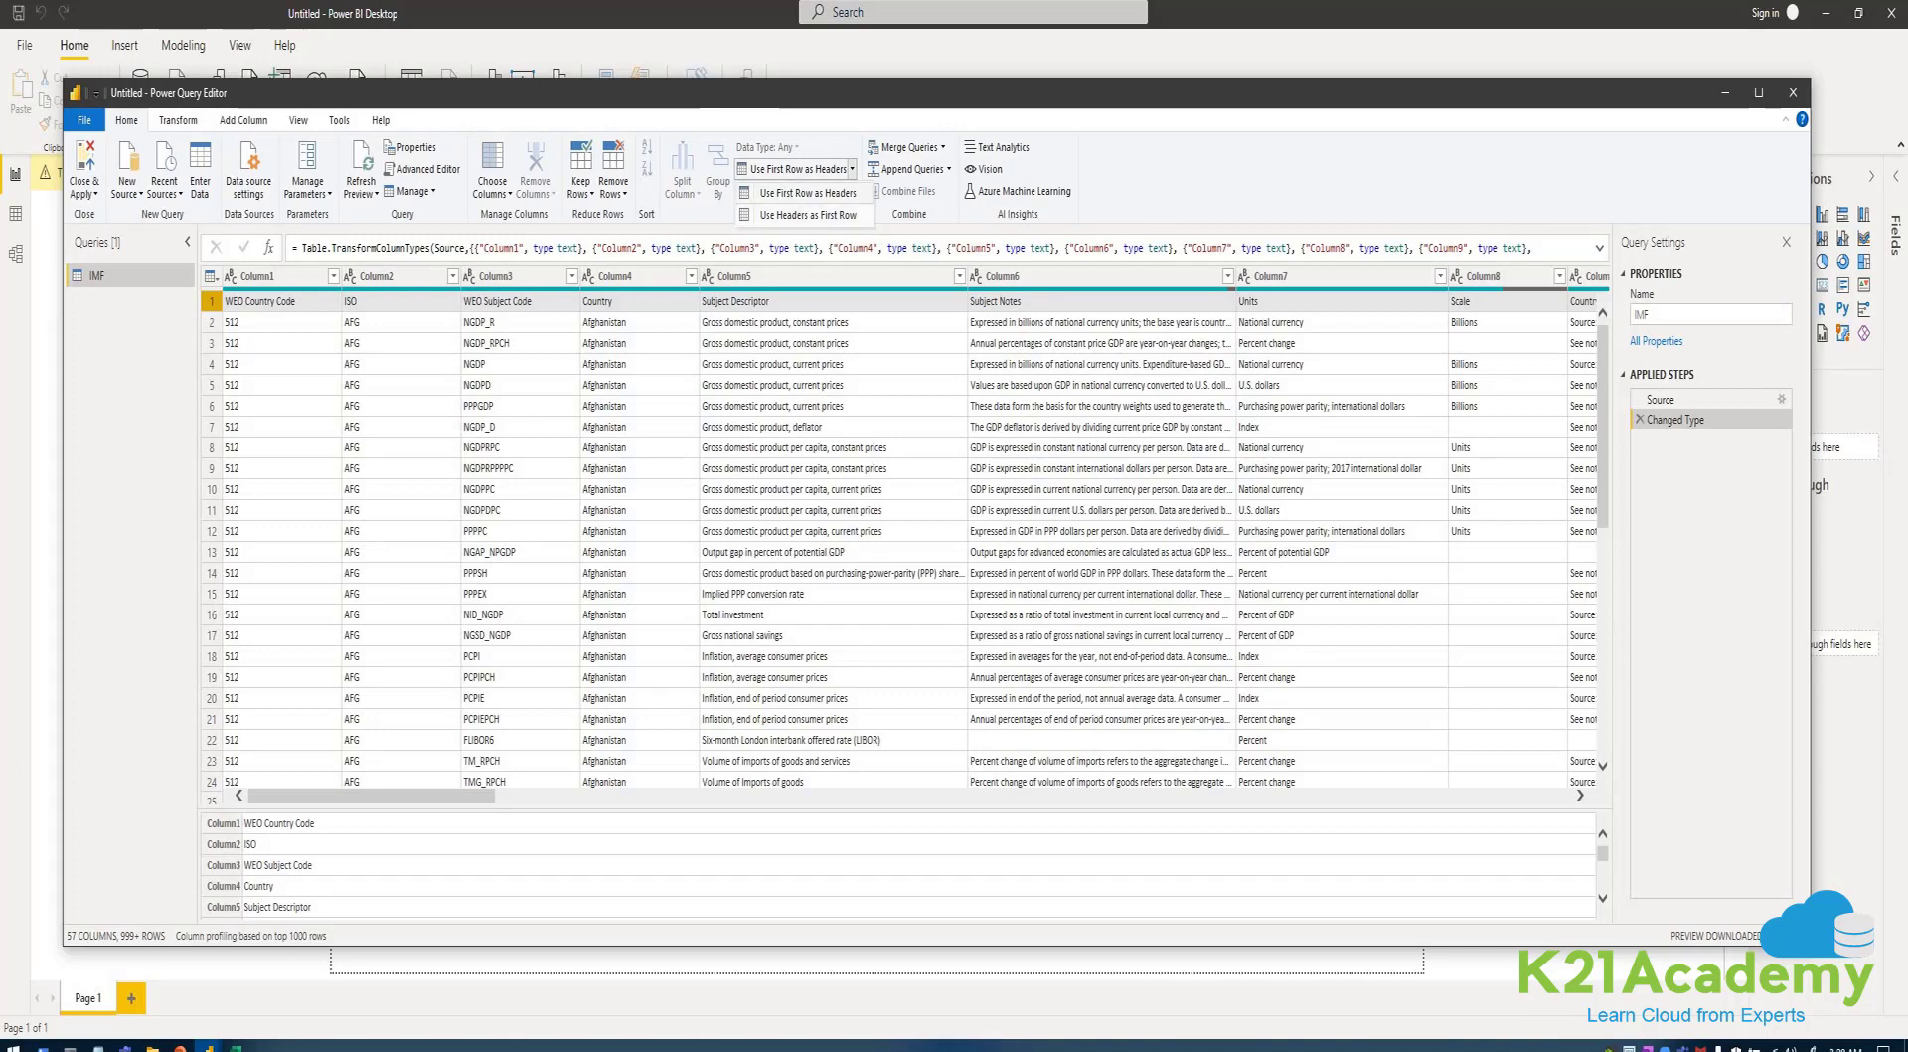
click(807, 193)
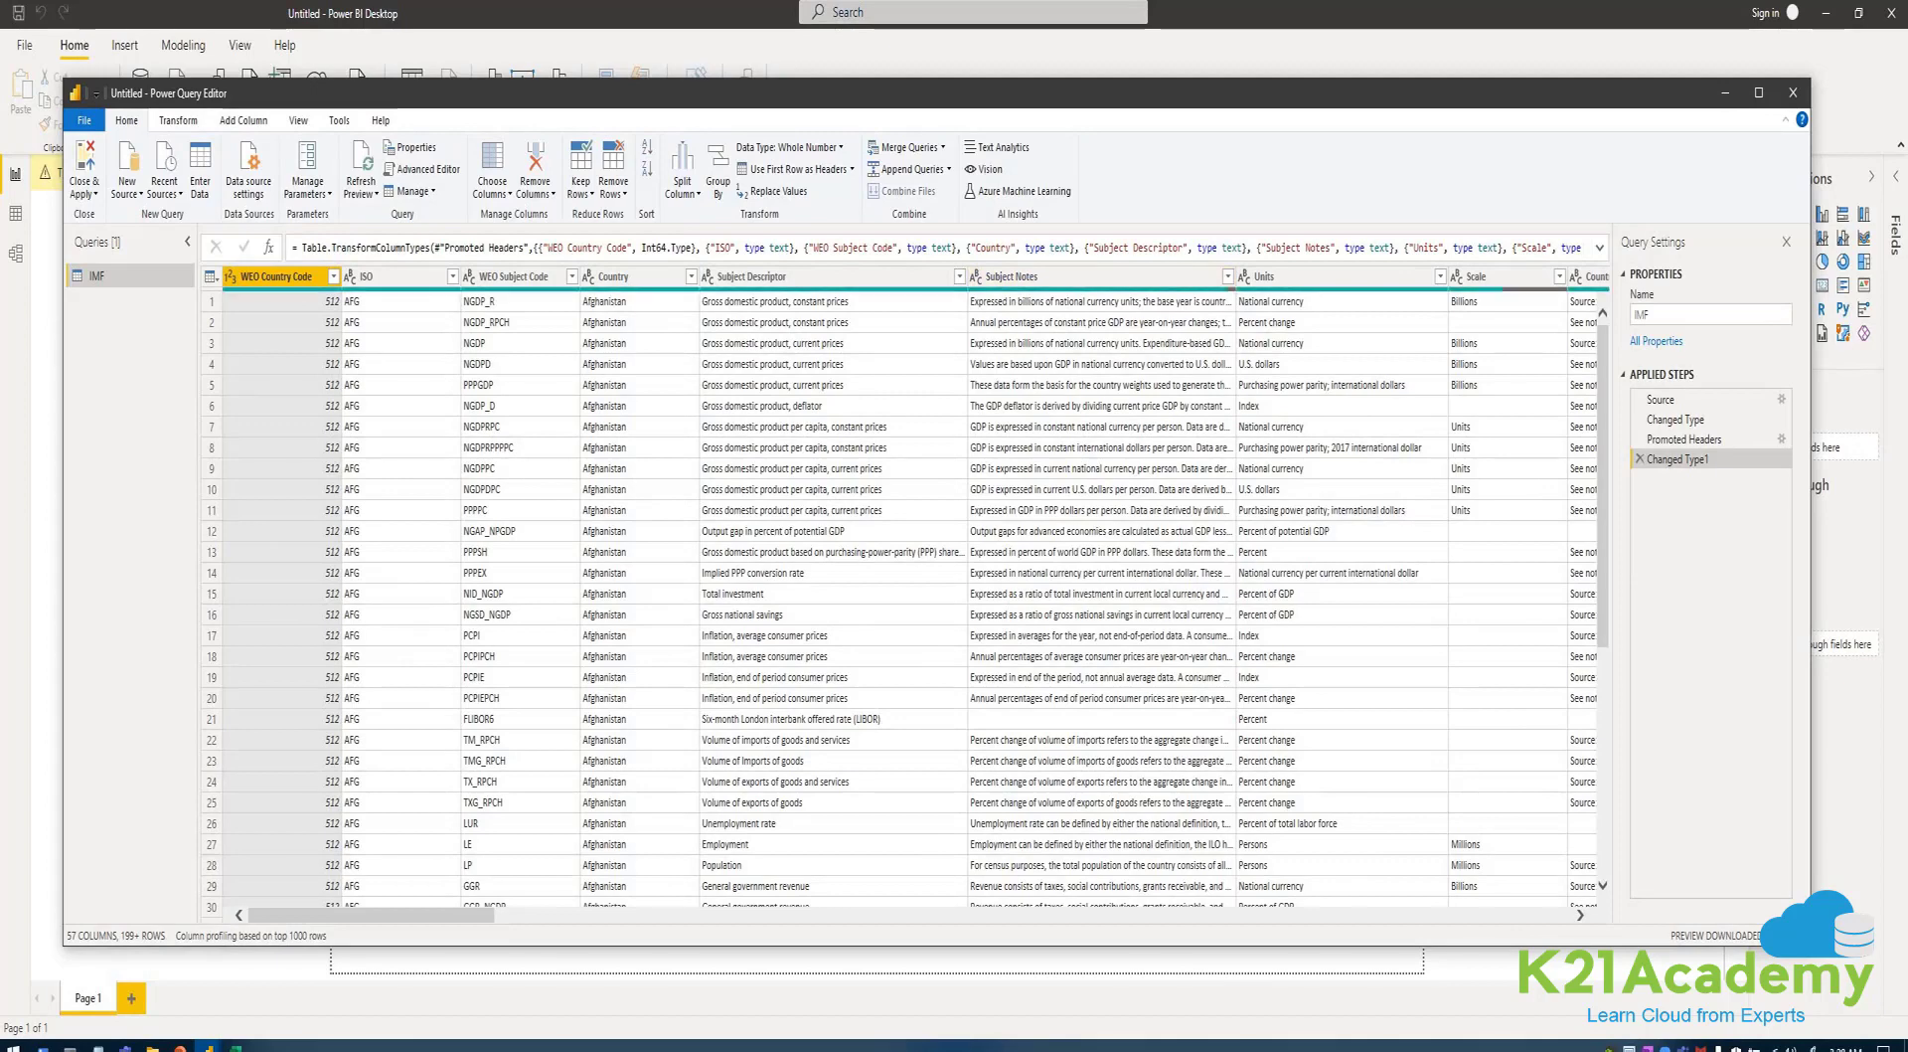
- Select the year columns 1980 through 2002 in the IMF query and remove them
drag(370, 914, 1448, 914)
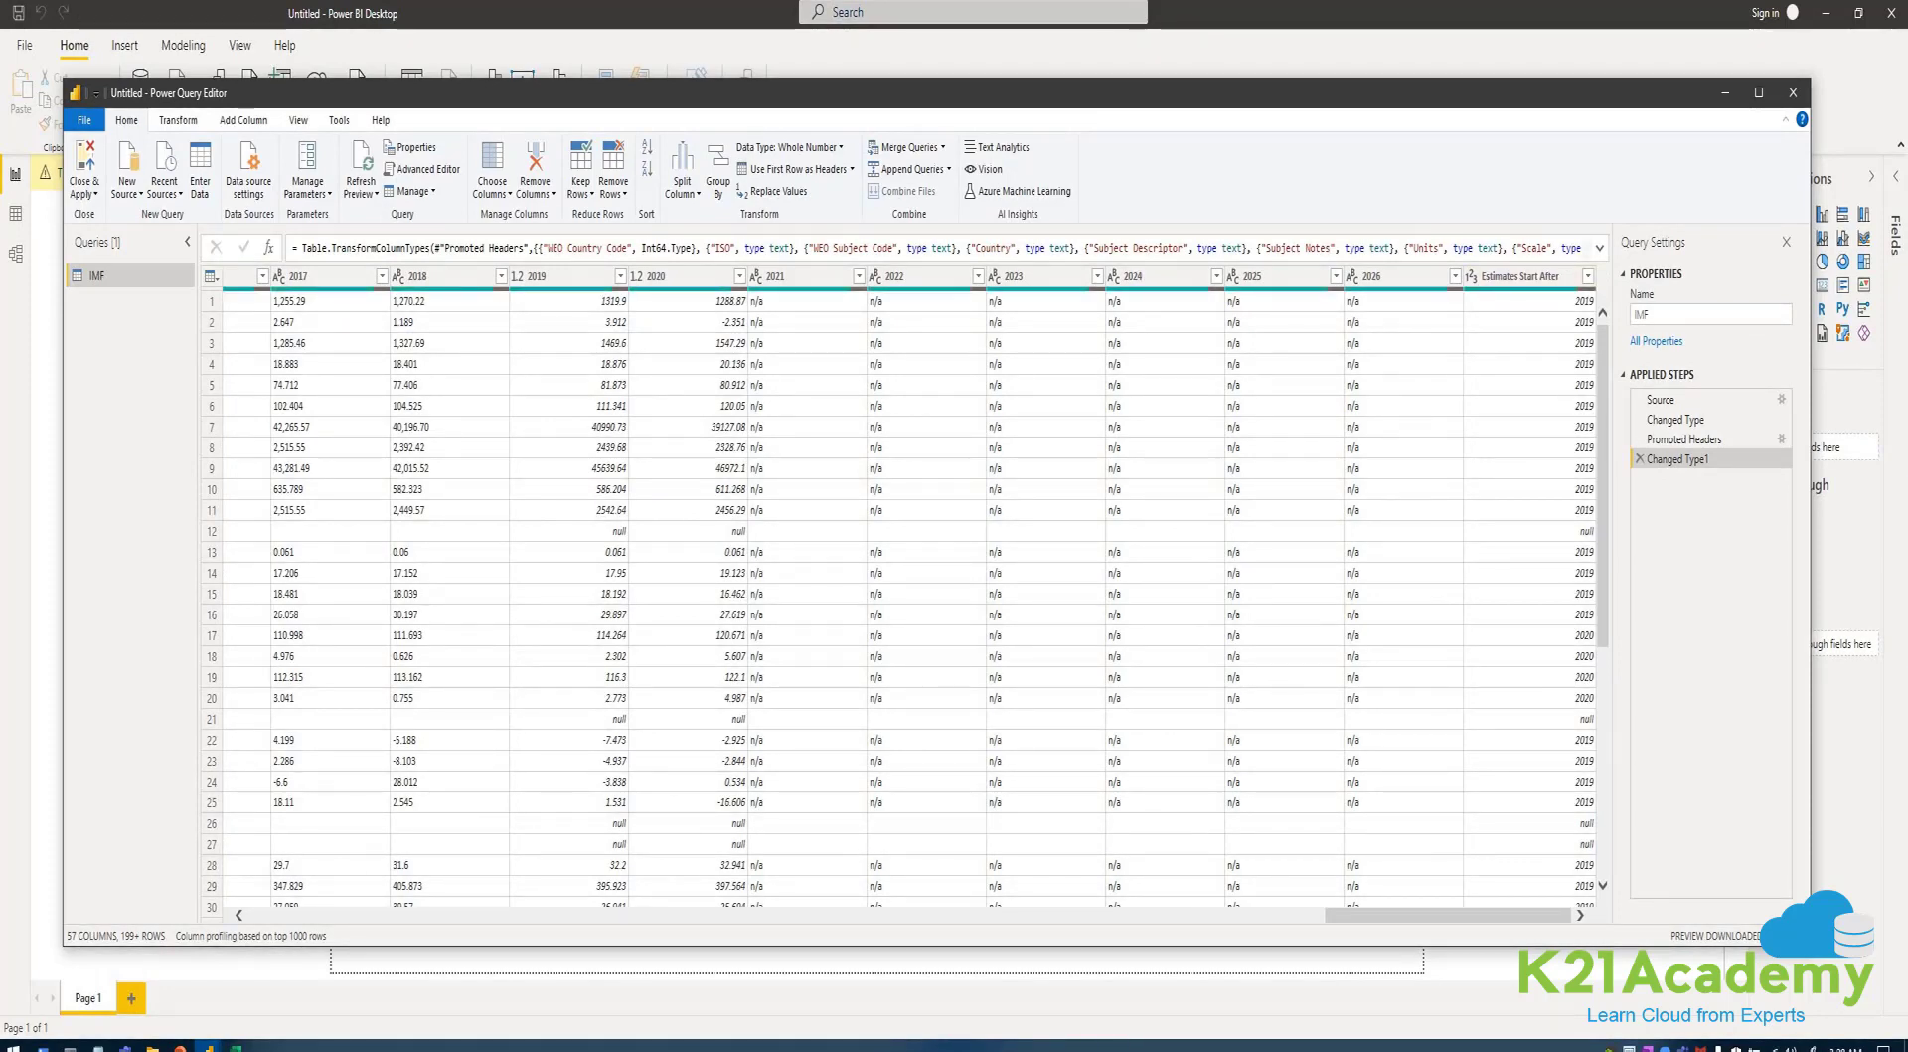
drag(1448, 914, 773, 915)
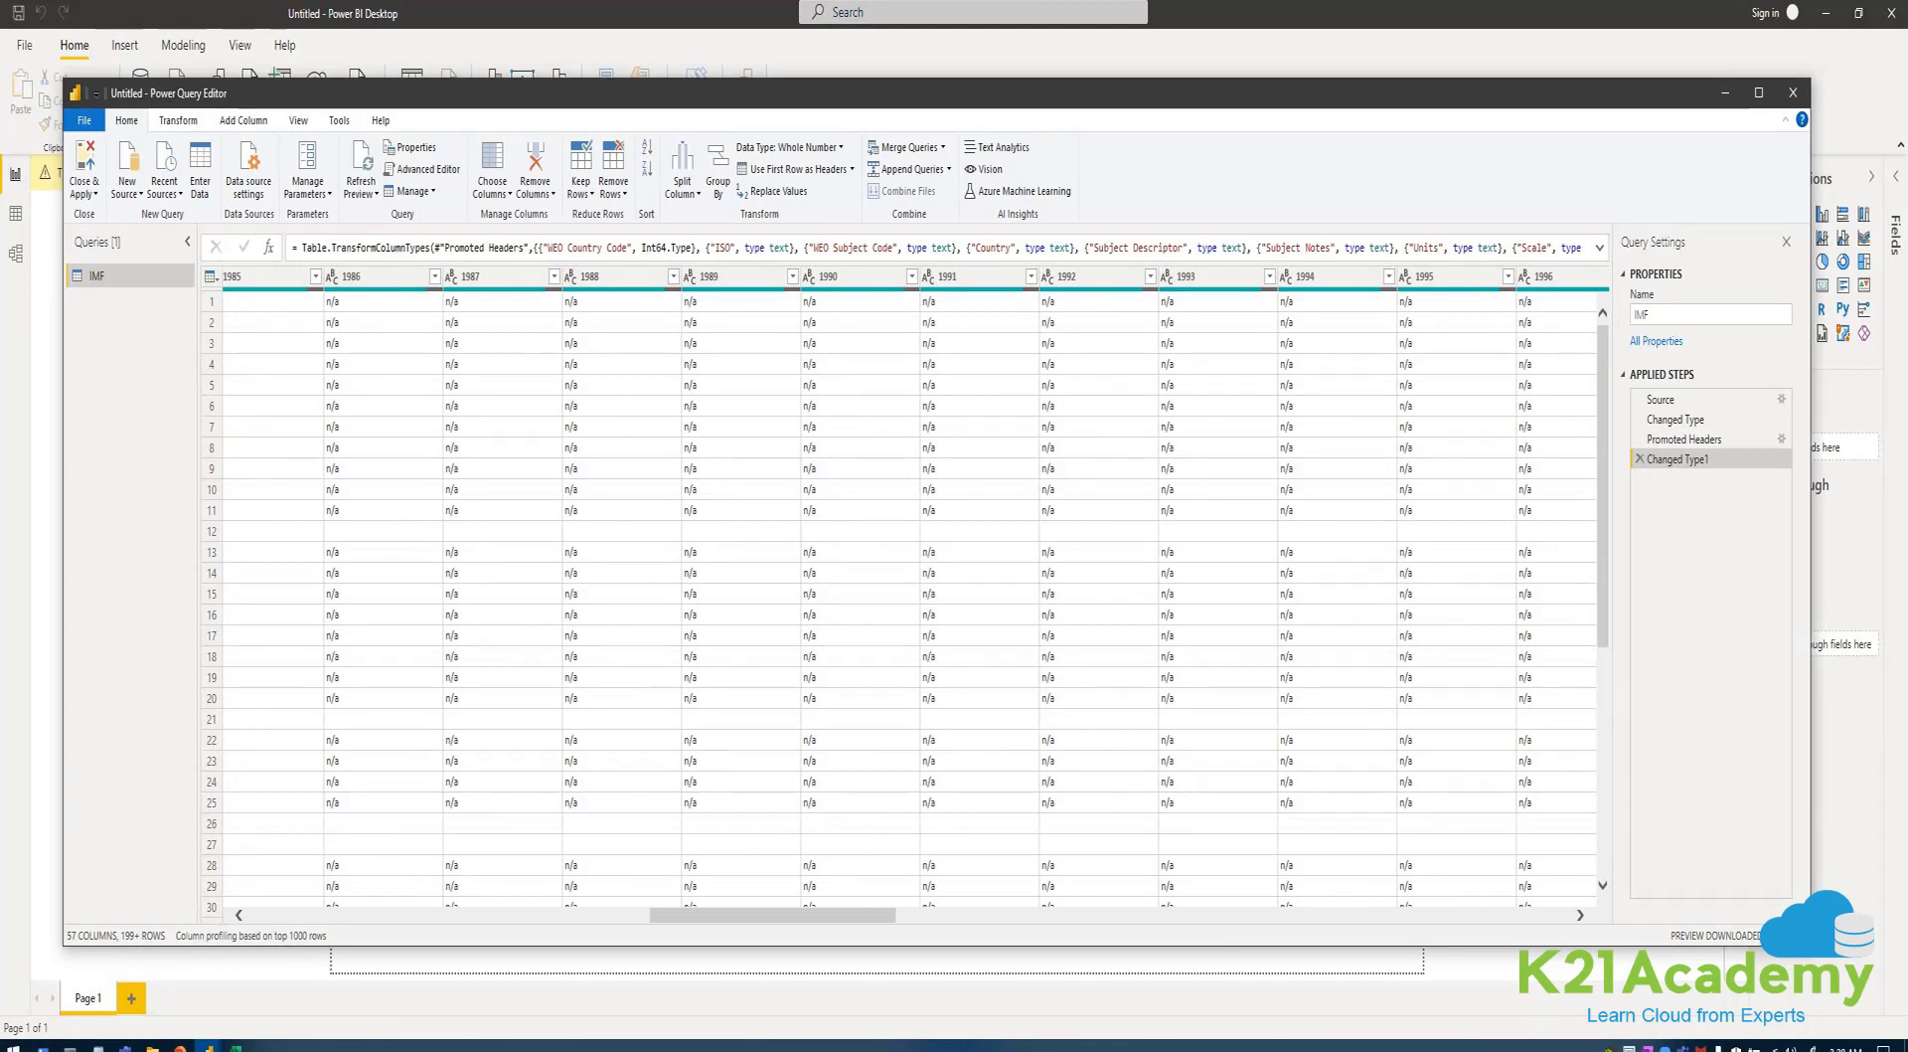
drag(773, 914, 637, 915)
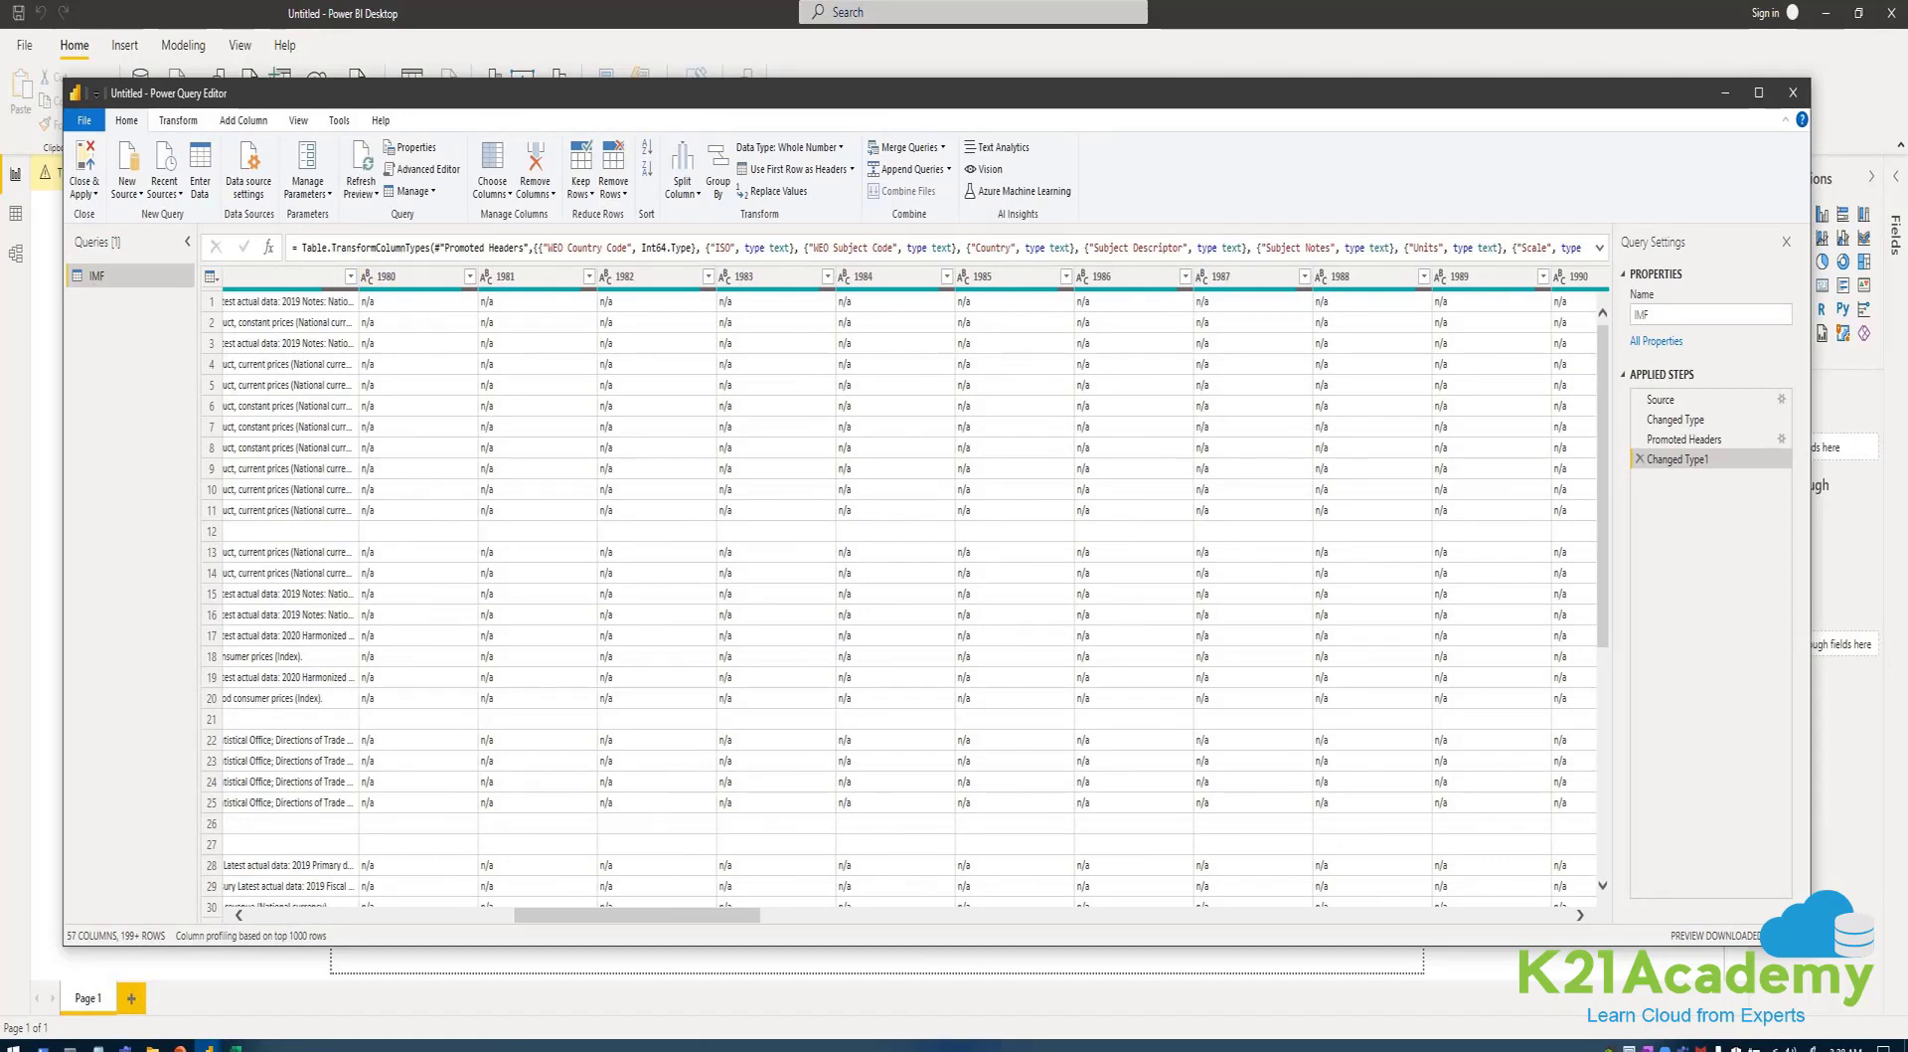
scroll(895, 597, right, 10)
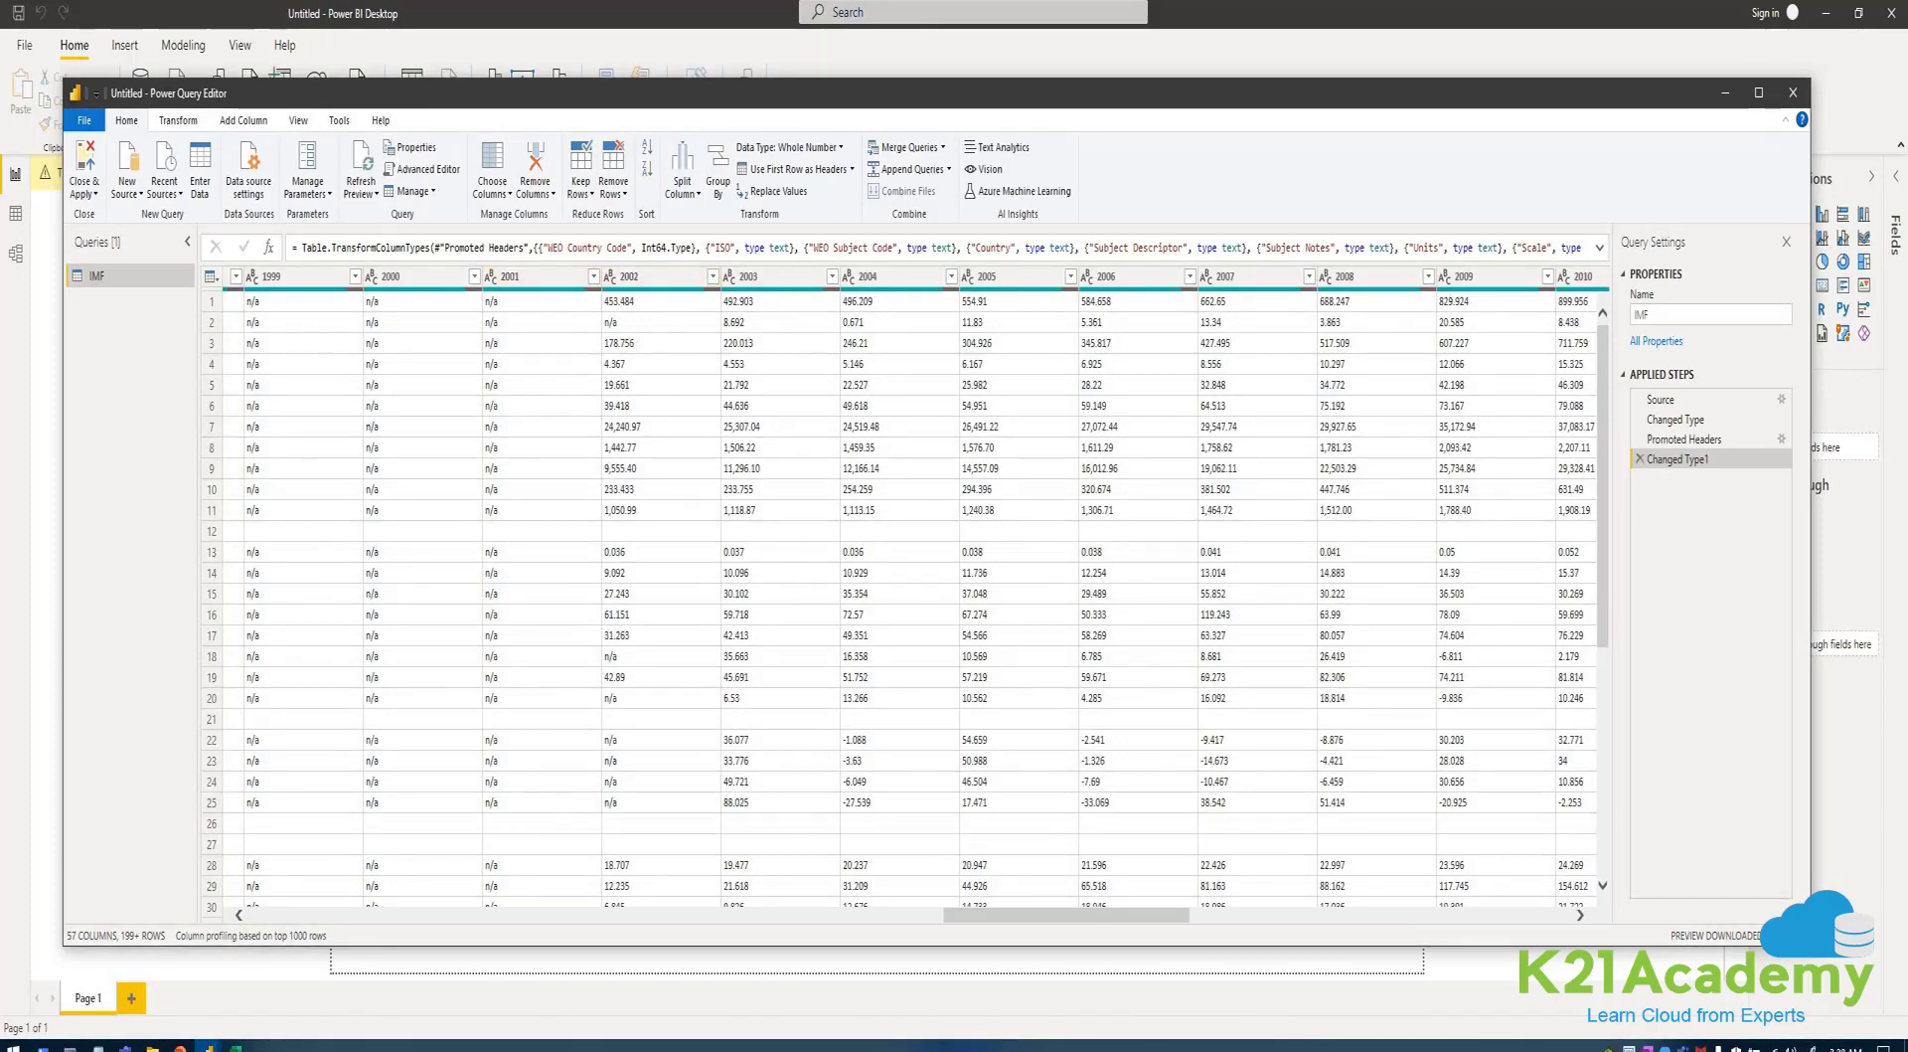
drag(1066, 914, 560, 914)
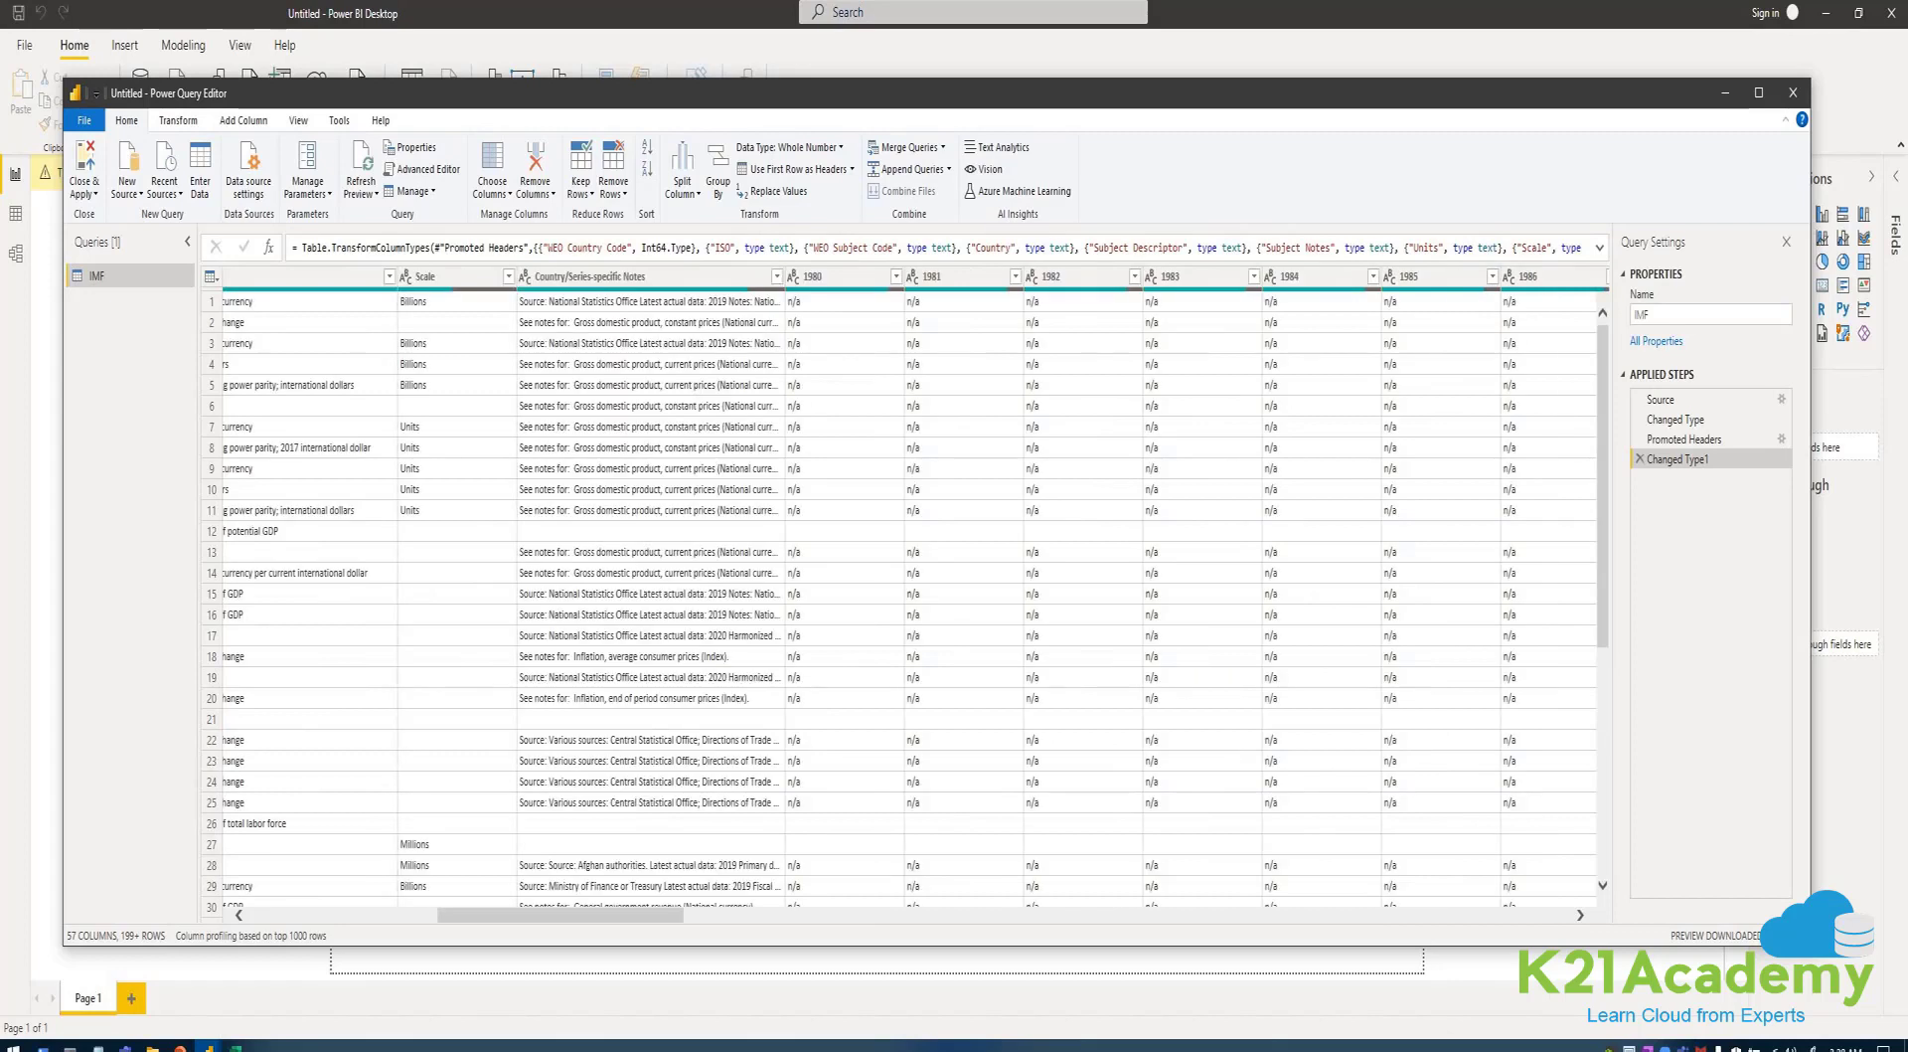
mouse_move(840, 276)
mouse_down()
mouse_move(1034, 276)
mouse_move(844, 276)
mouse_up()
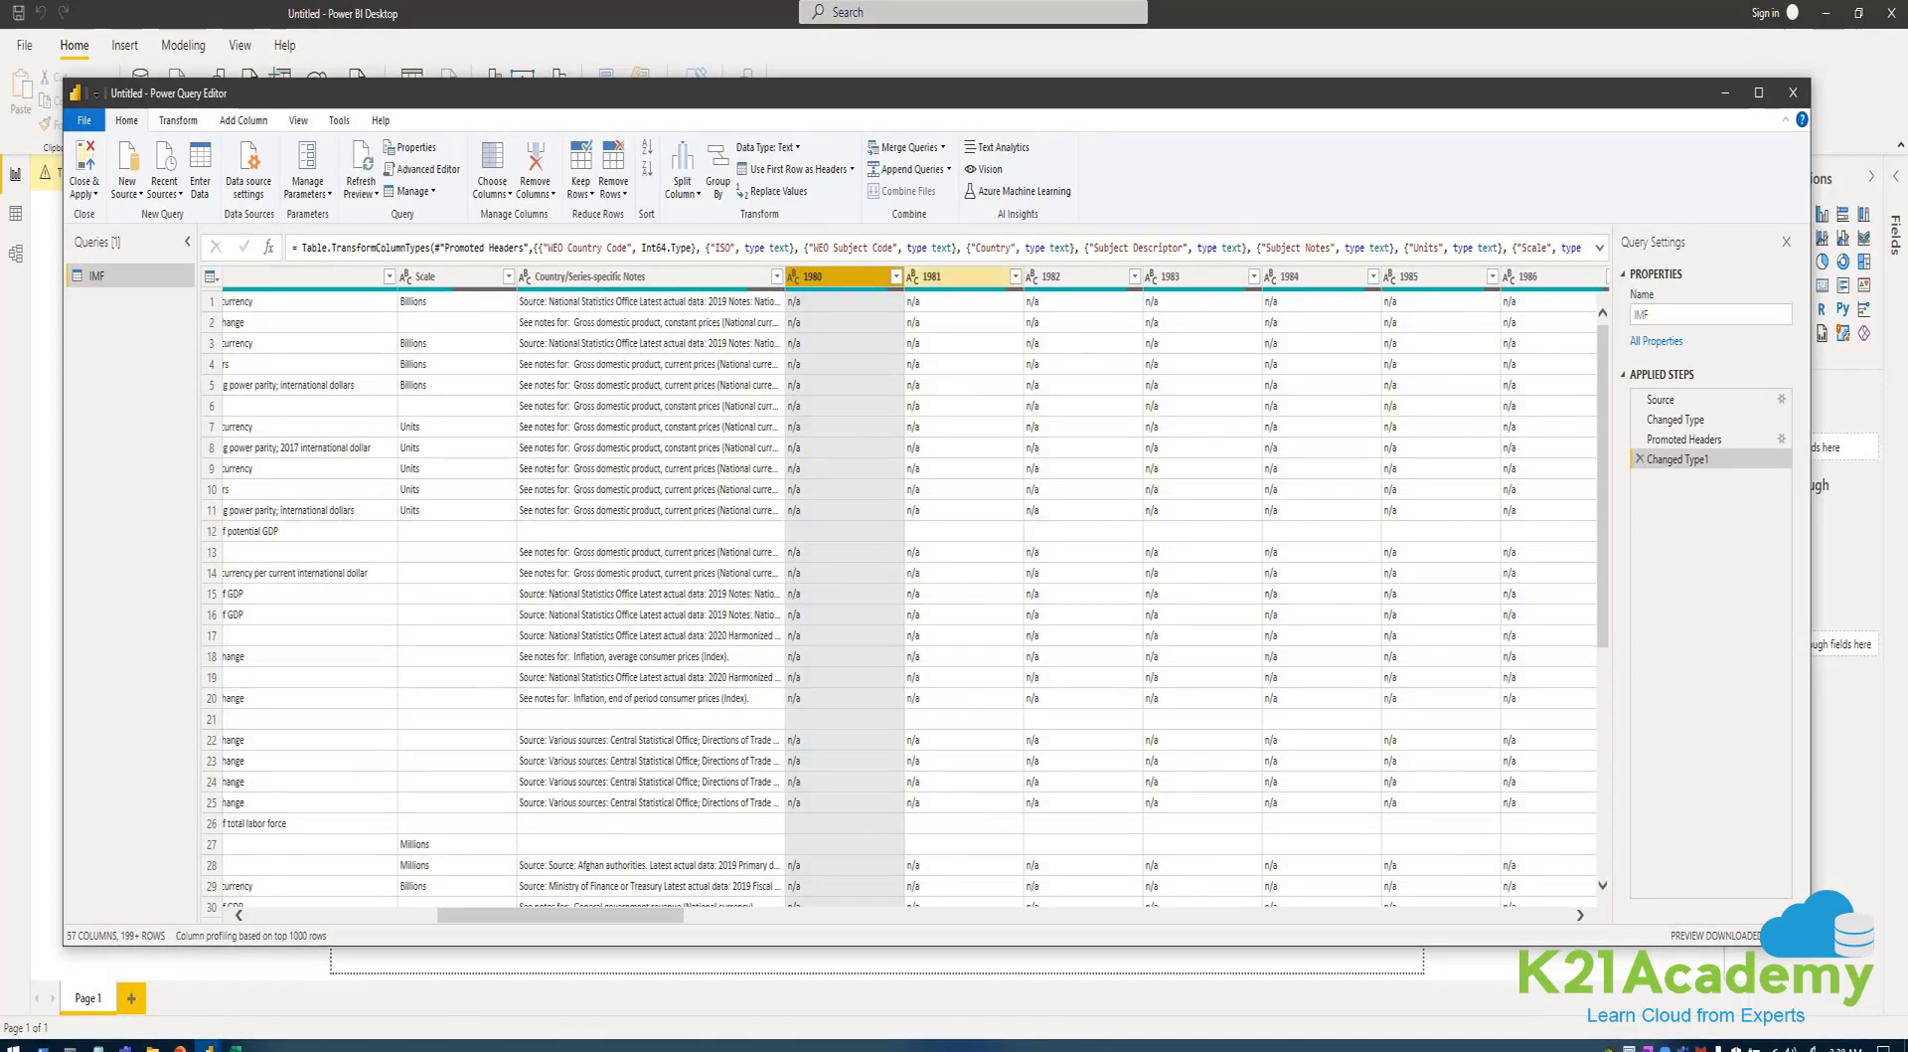
ctrl+click(954, 276)
ctrl+click(1073, 276)
ctrl+click(1193, 276)
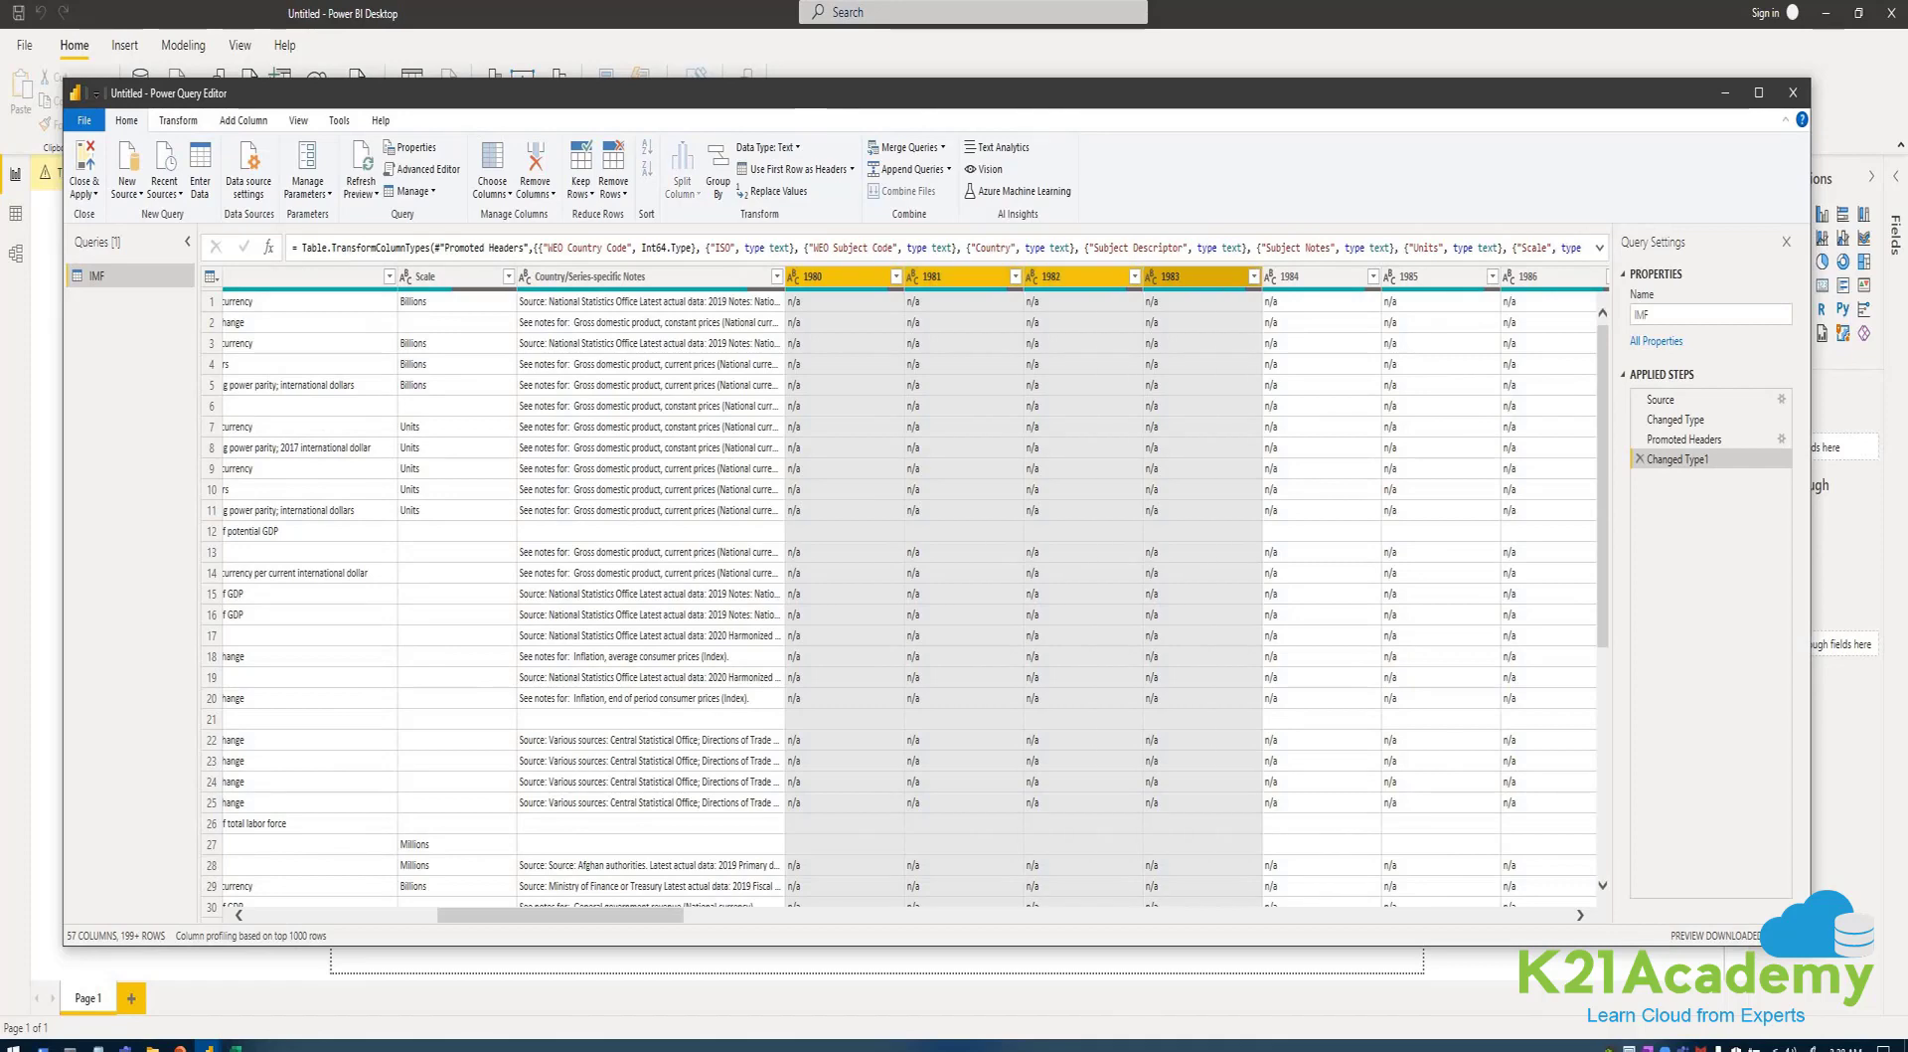
ctrl+click(1312, 277)
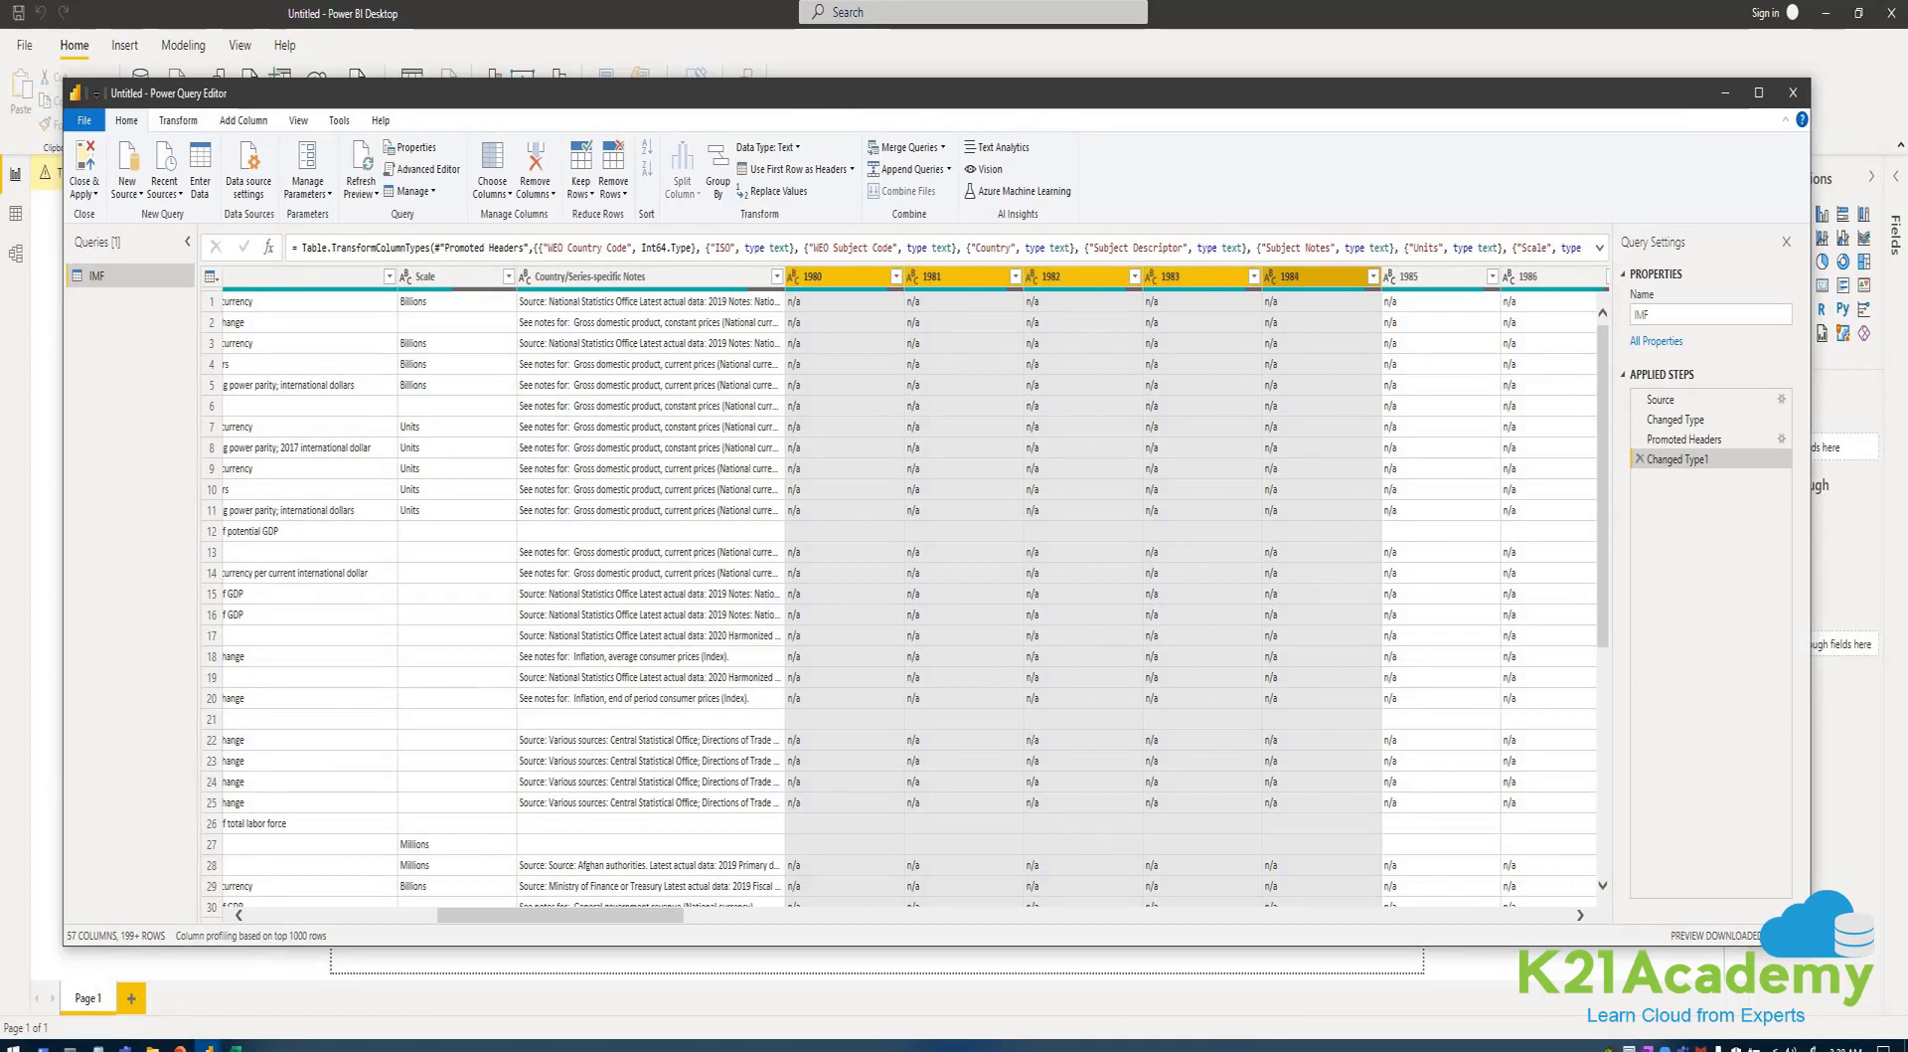
drag(561, 914, 731, 914)
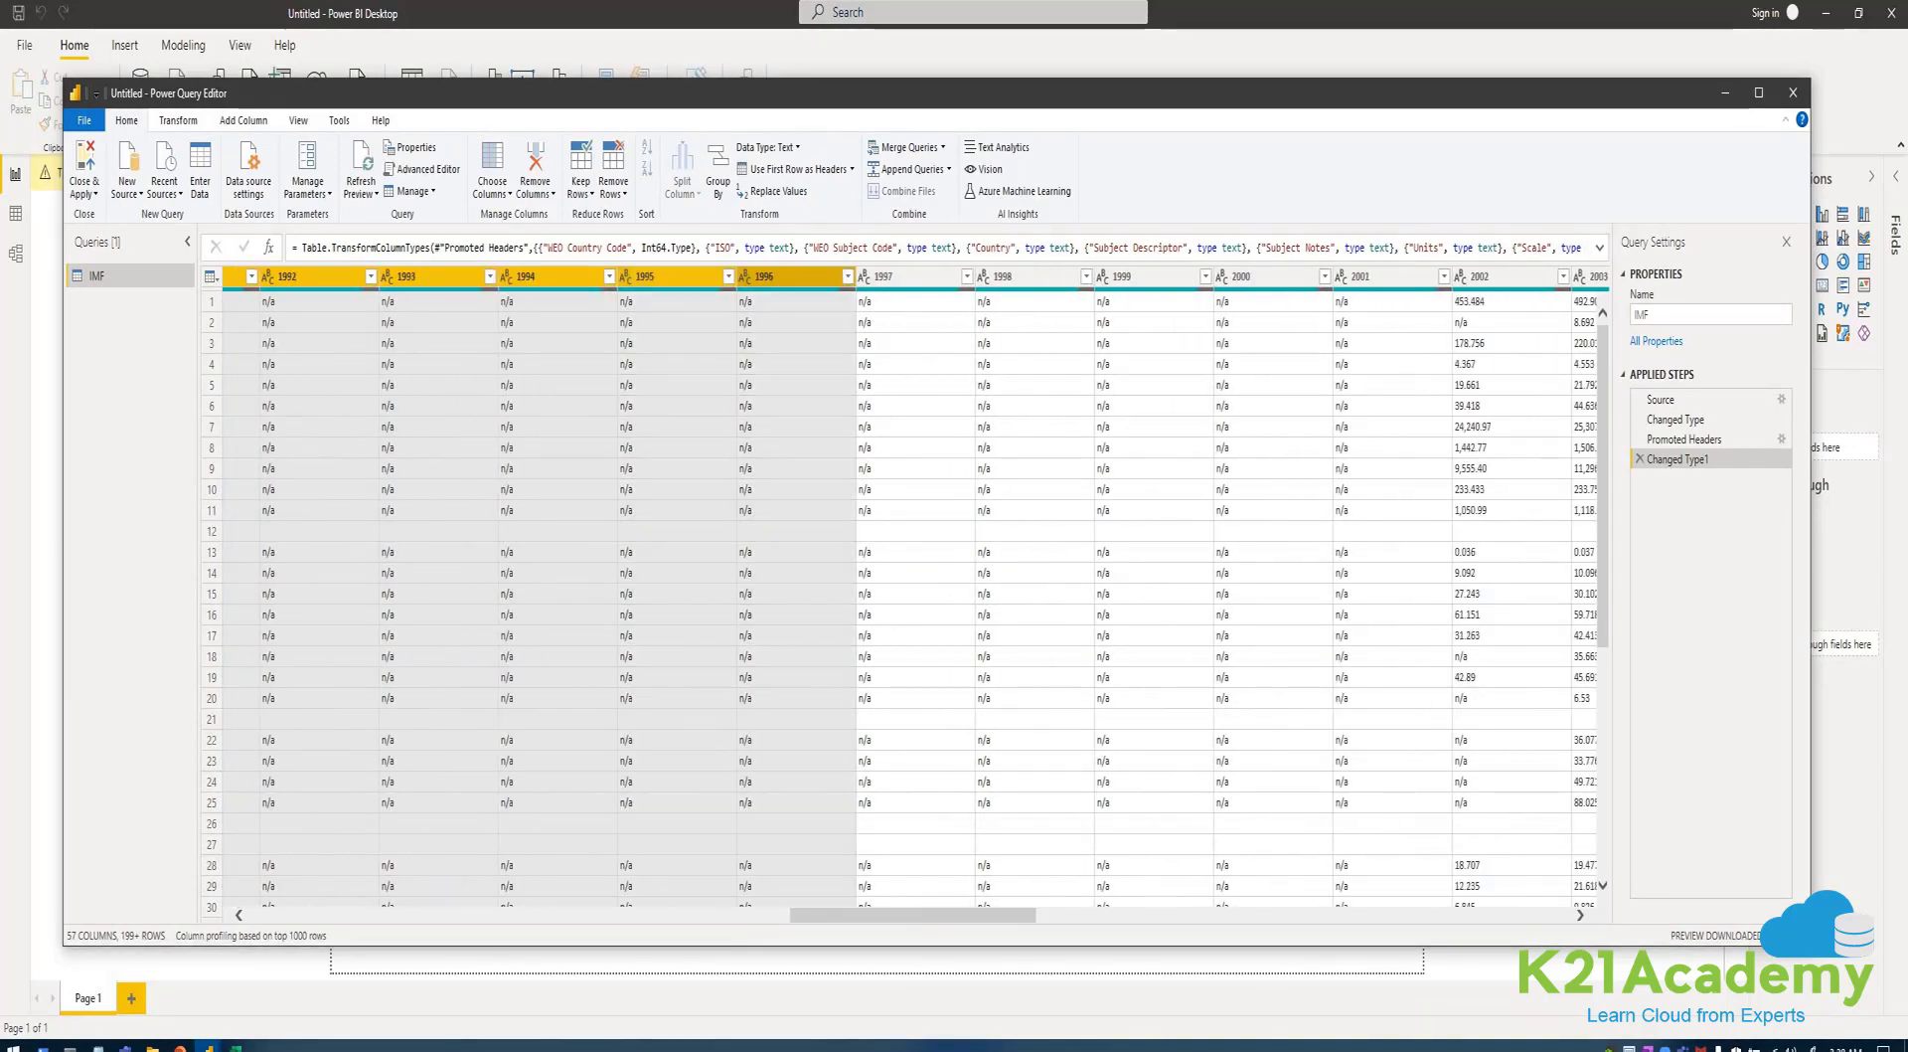
ctrl+click(907, 277)
ctrl+click(1026, 276)
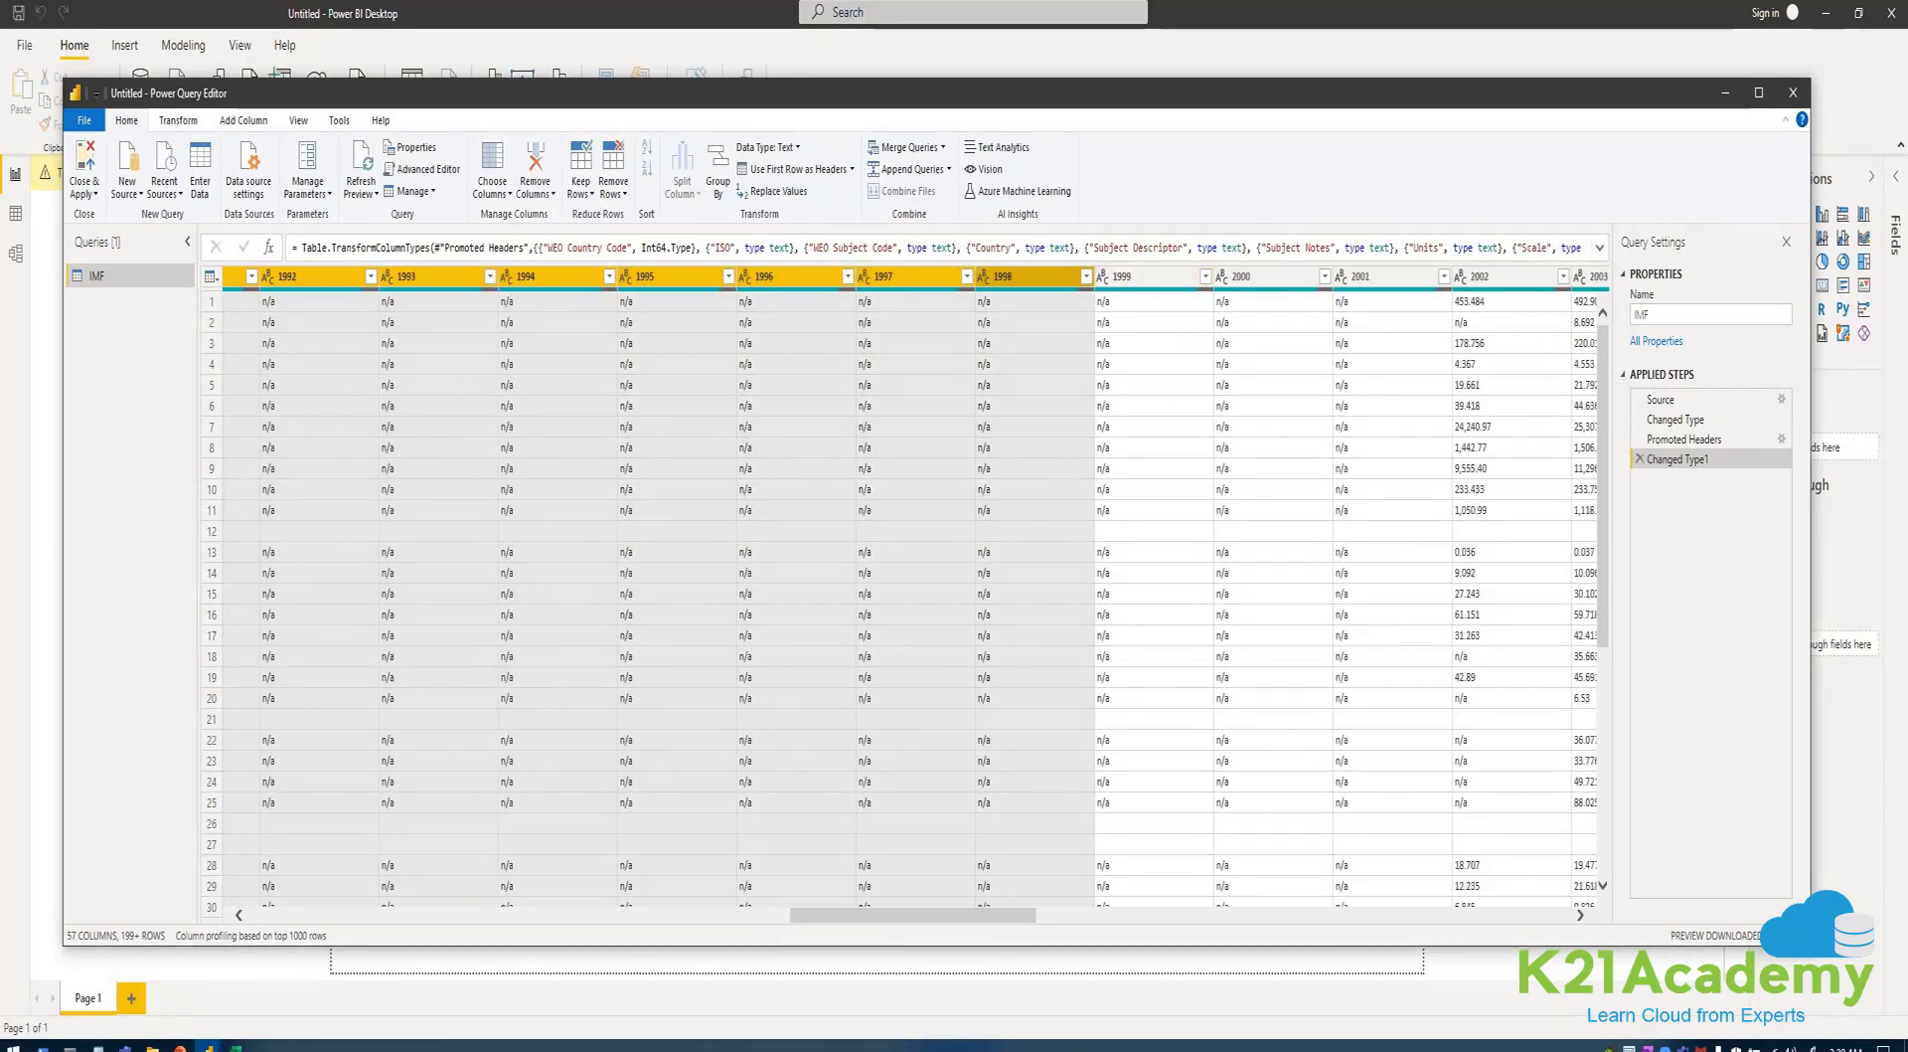
ctrl+click(1145, 277)
ctrl+click(1264, 277)
click(1222, 276)
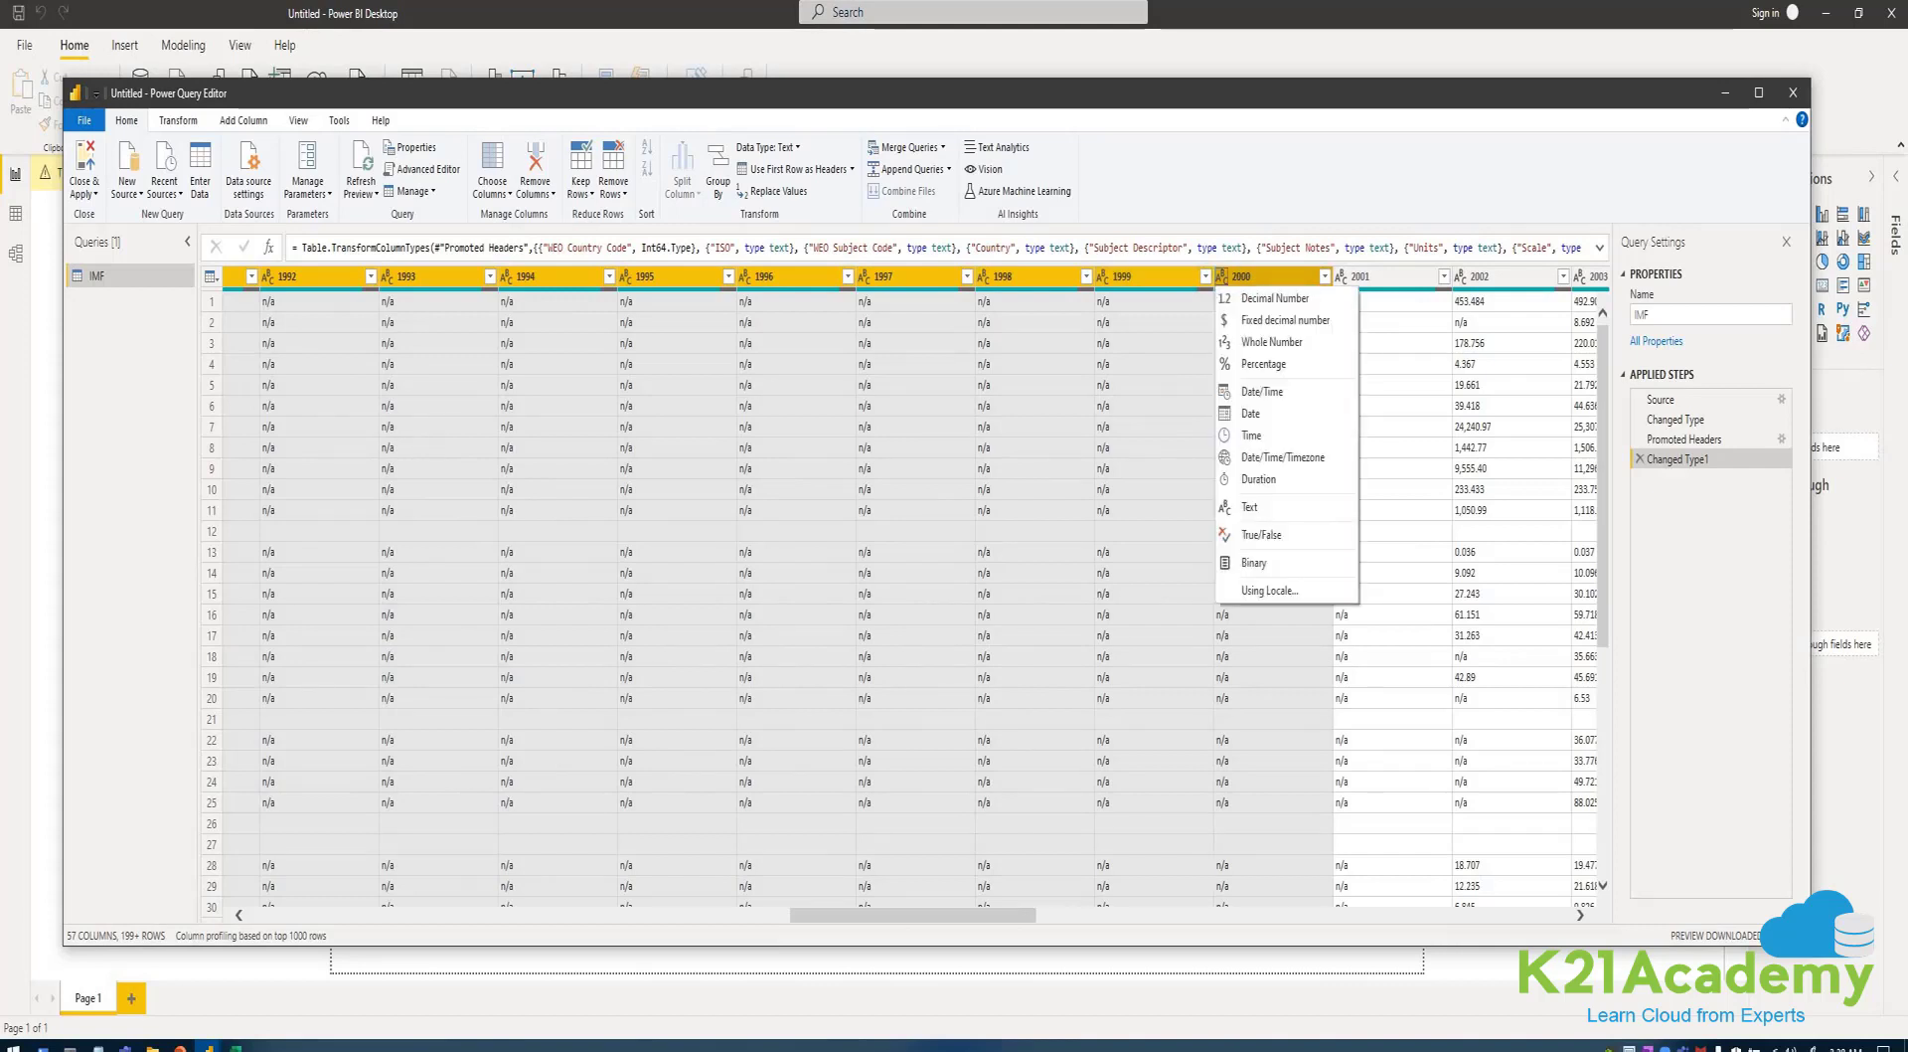
ctrl+click(1383, 277)
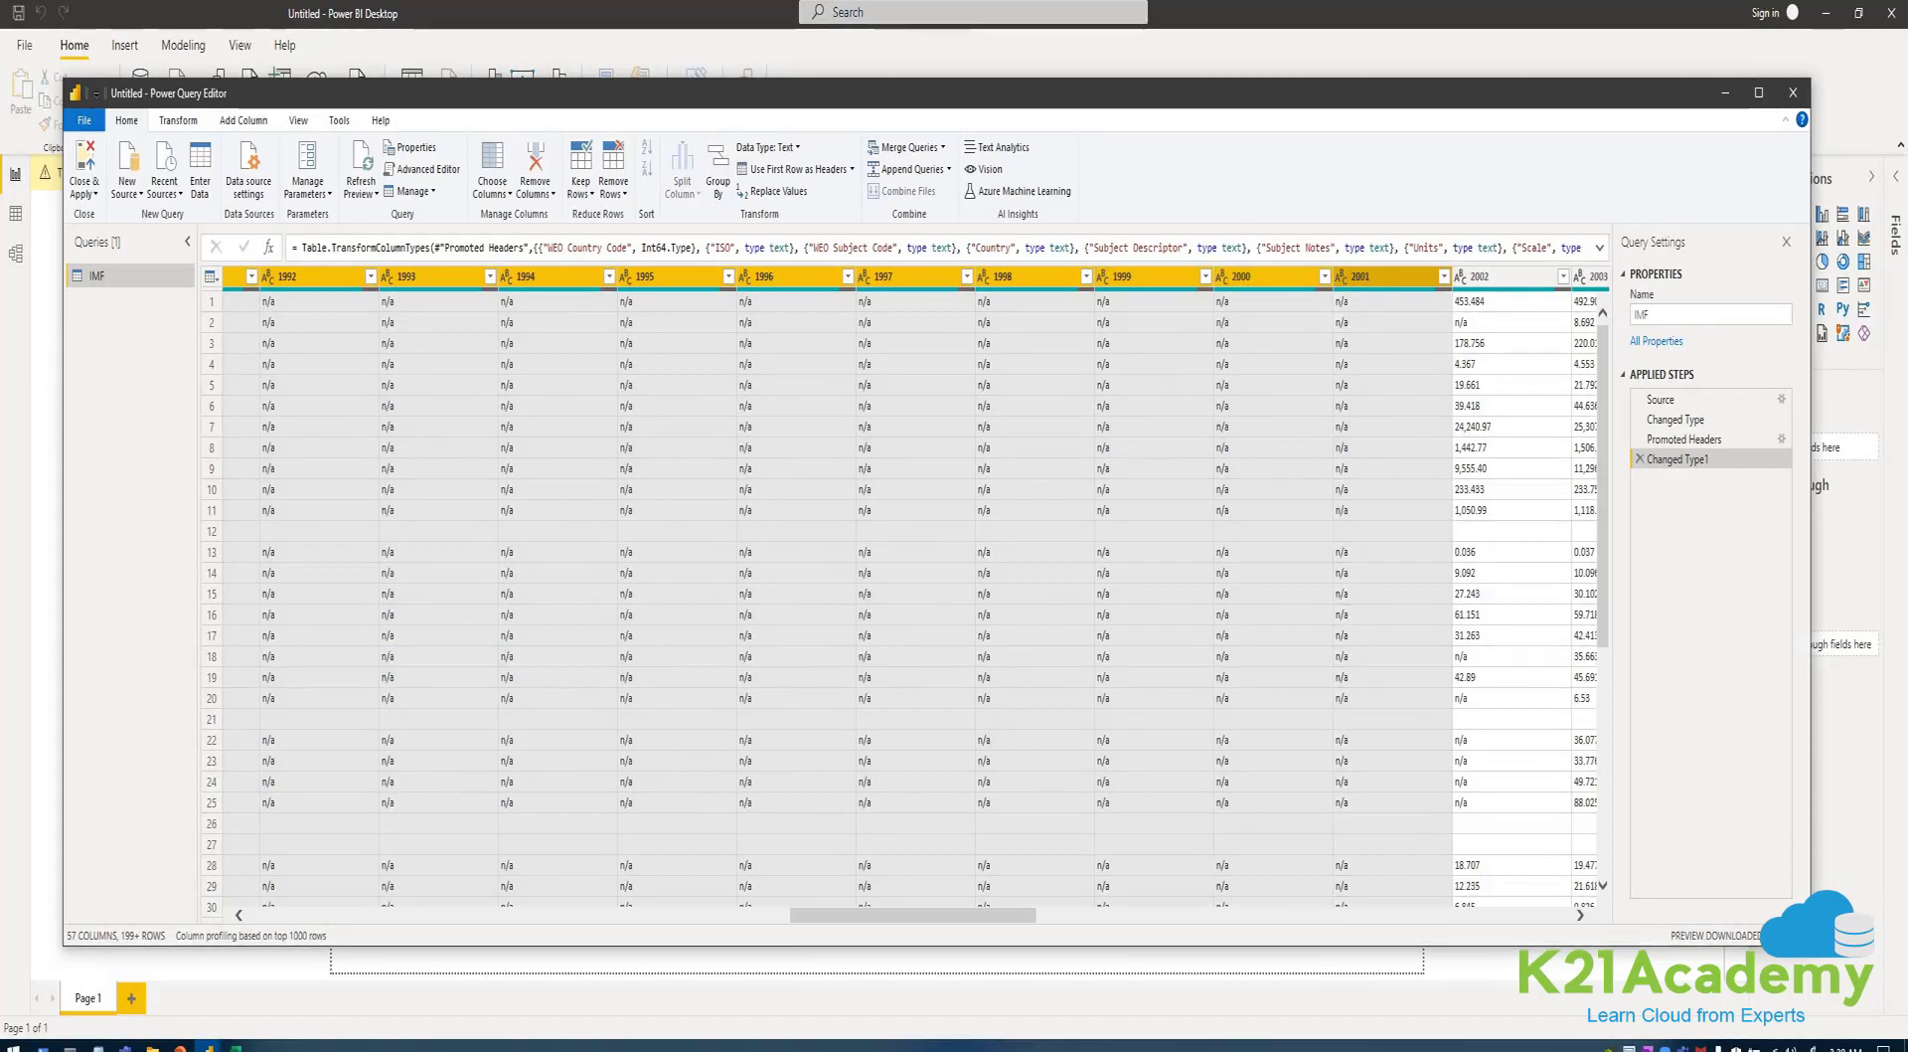
drag(912, 914, 956, 914)
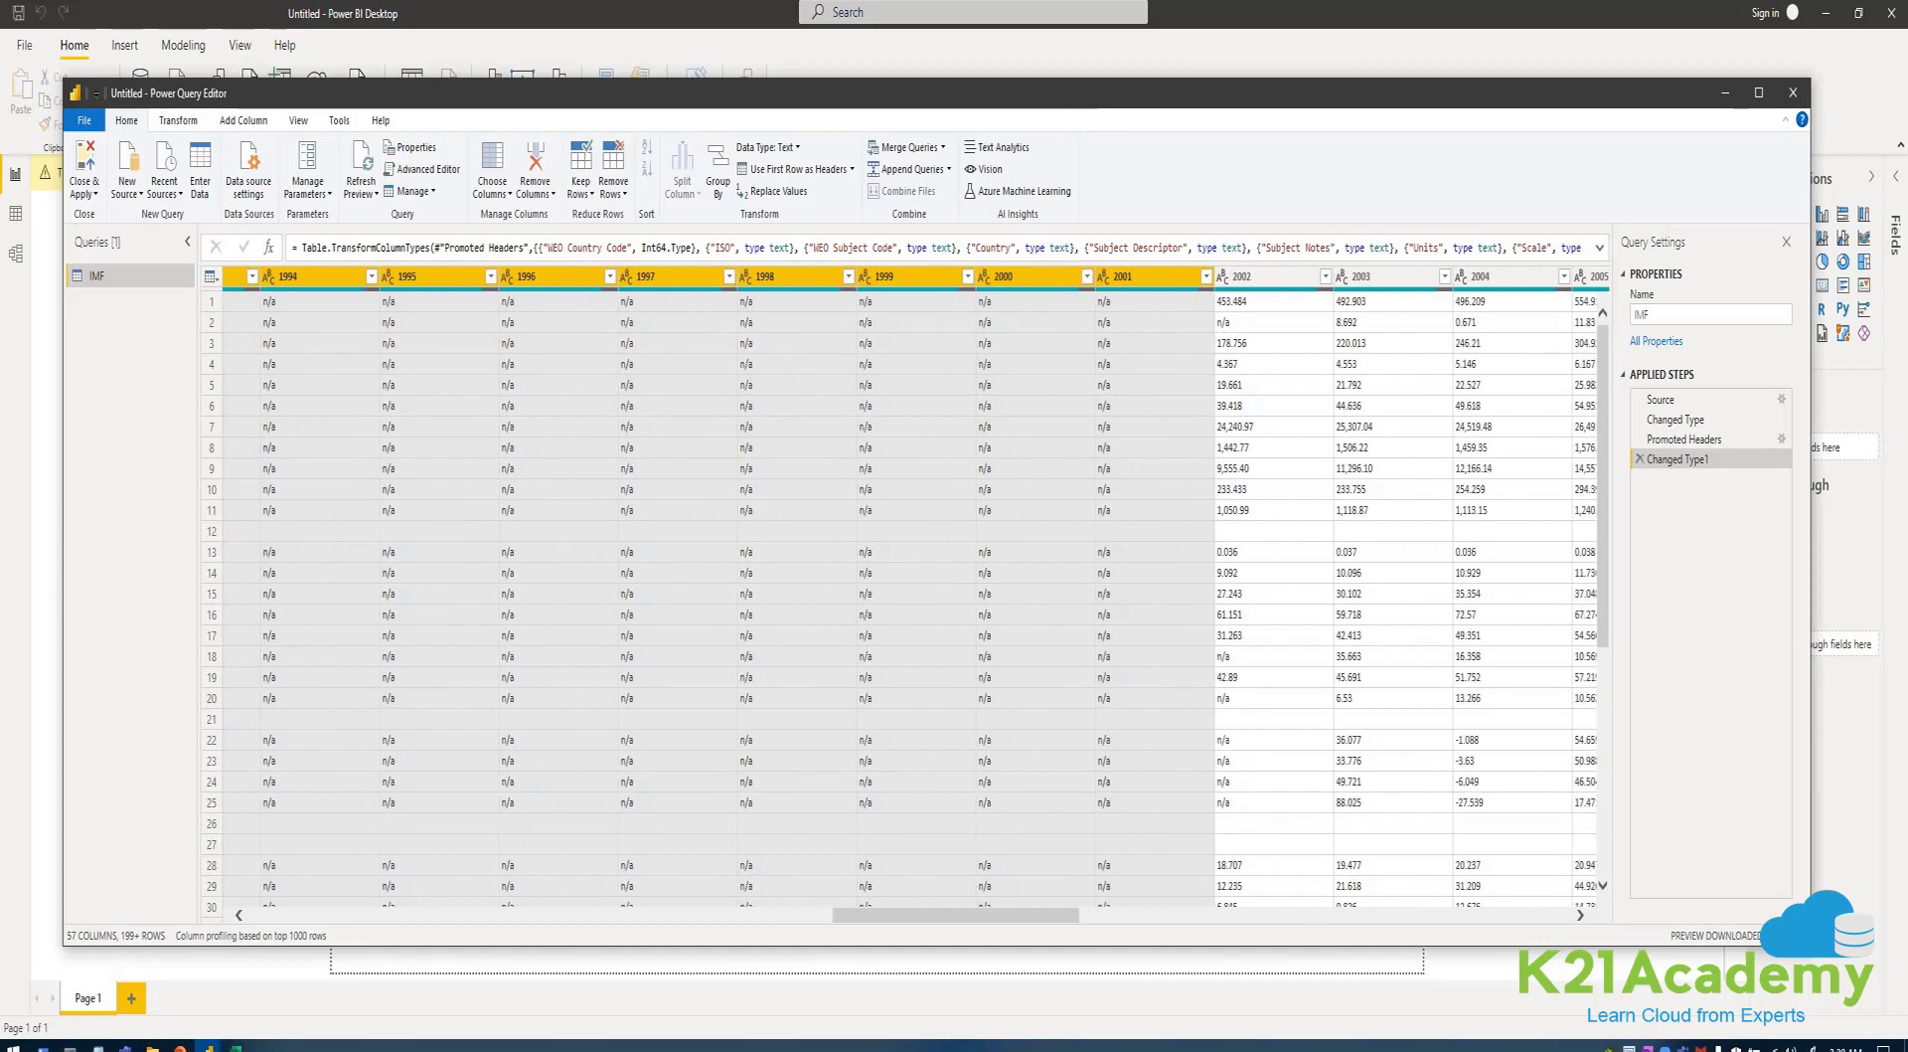
ctrl+click(1269, 278)
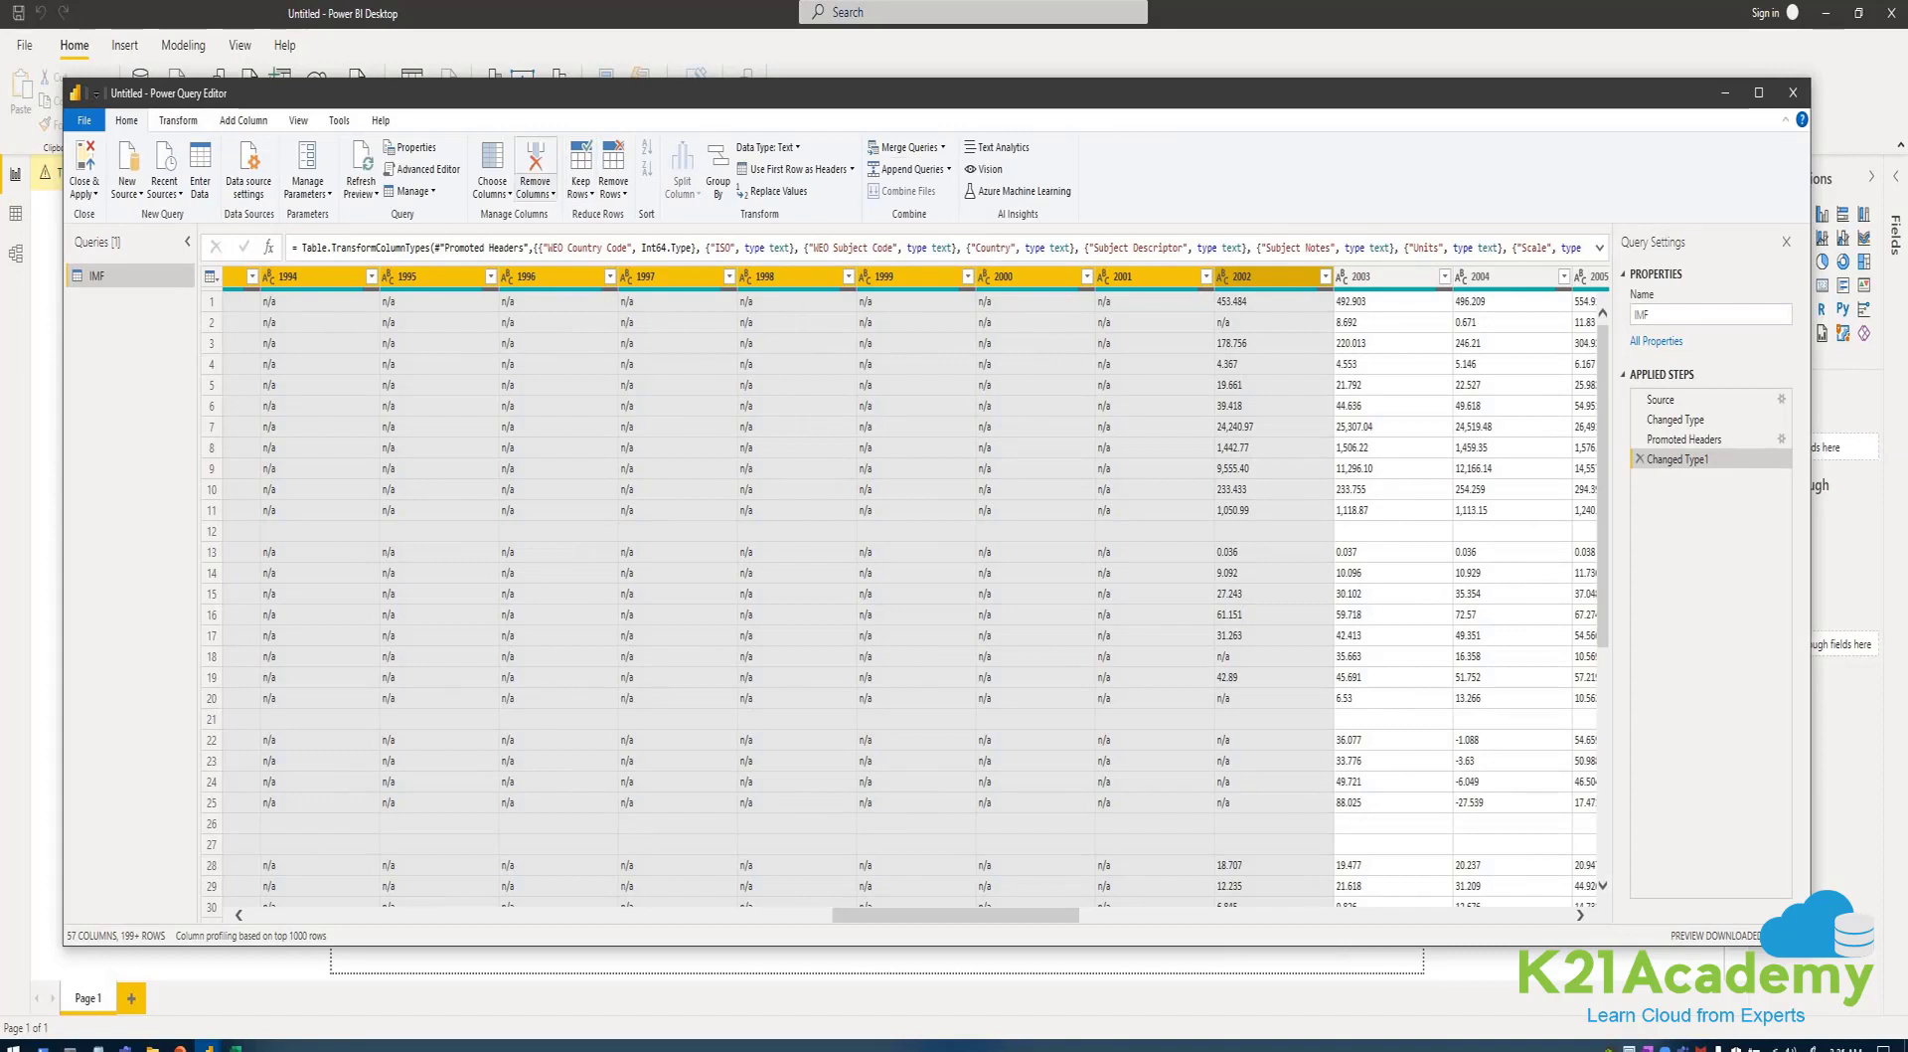
click(535, 188)
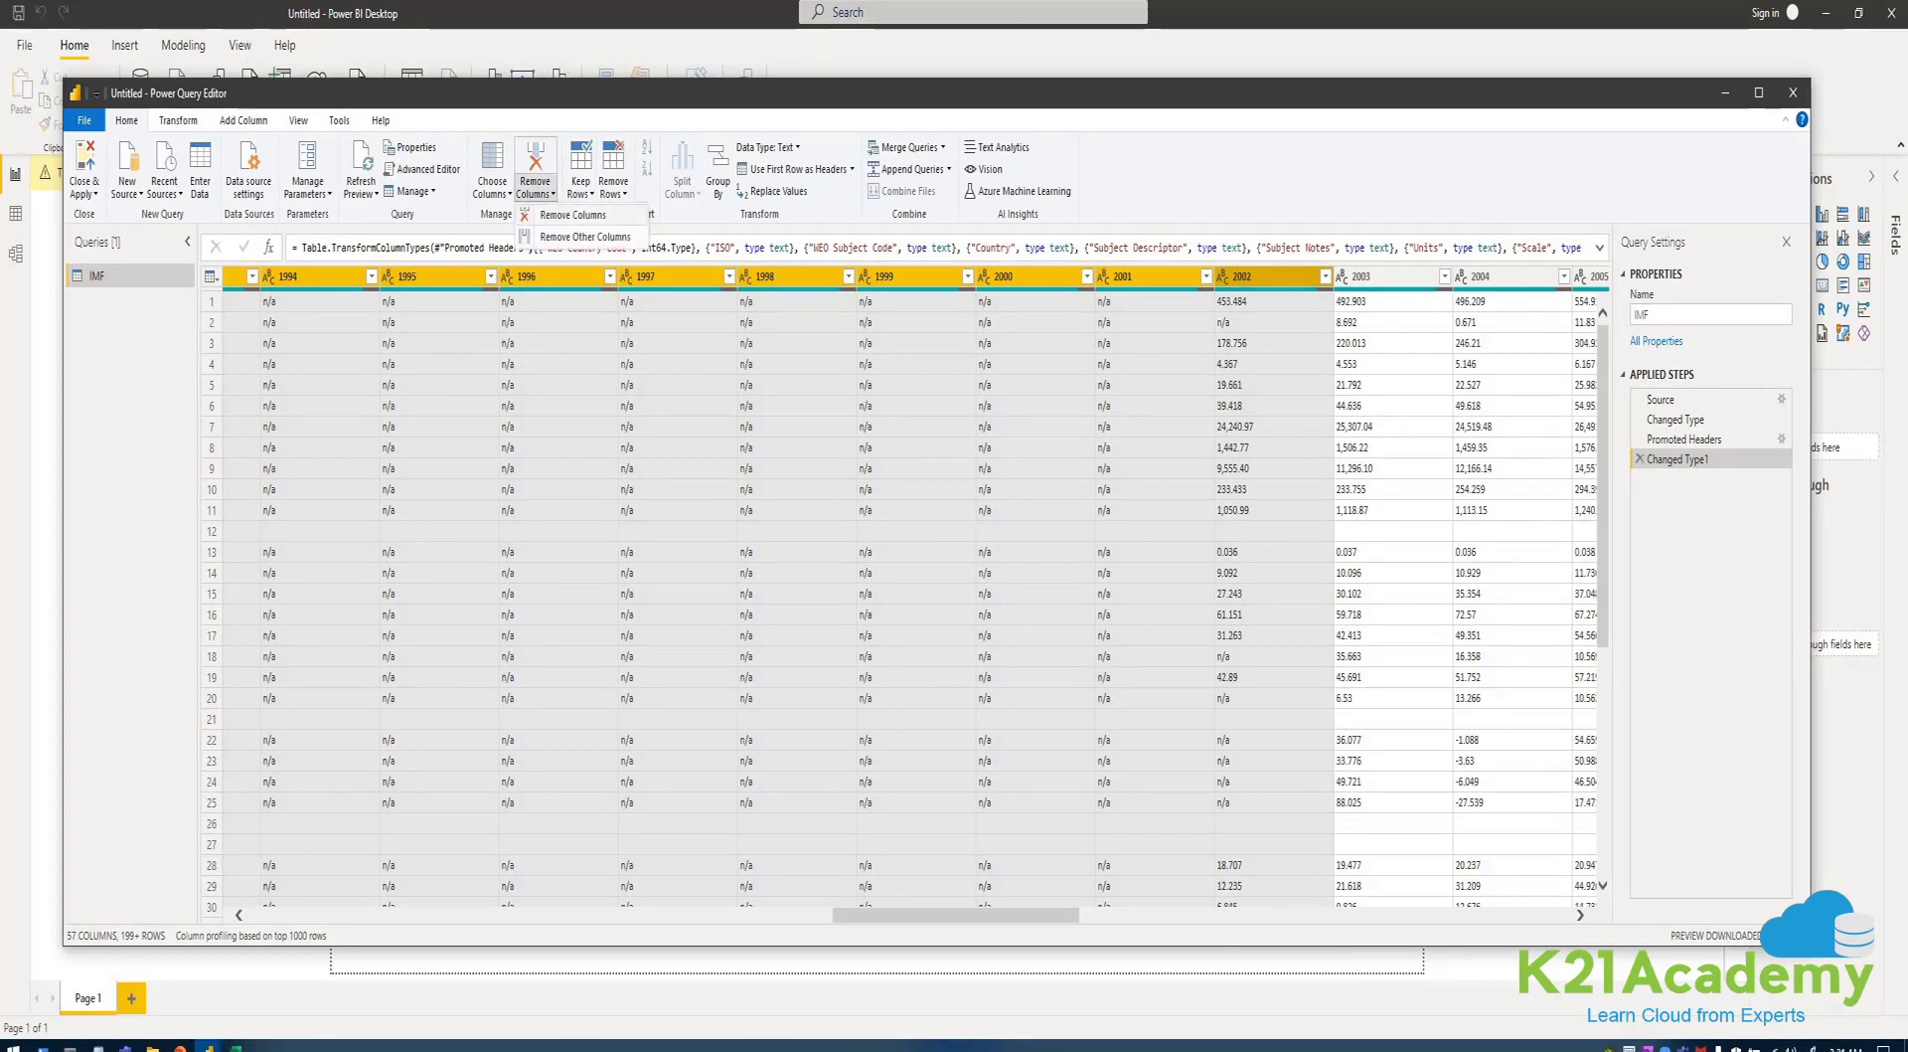
click(571, 214)
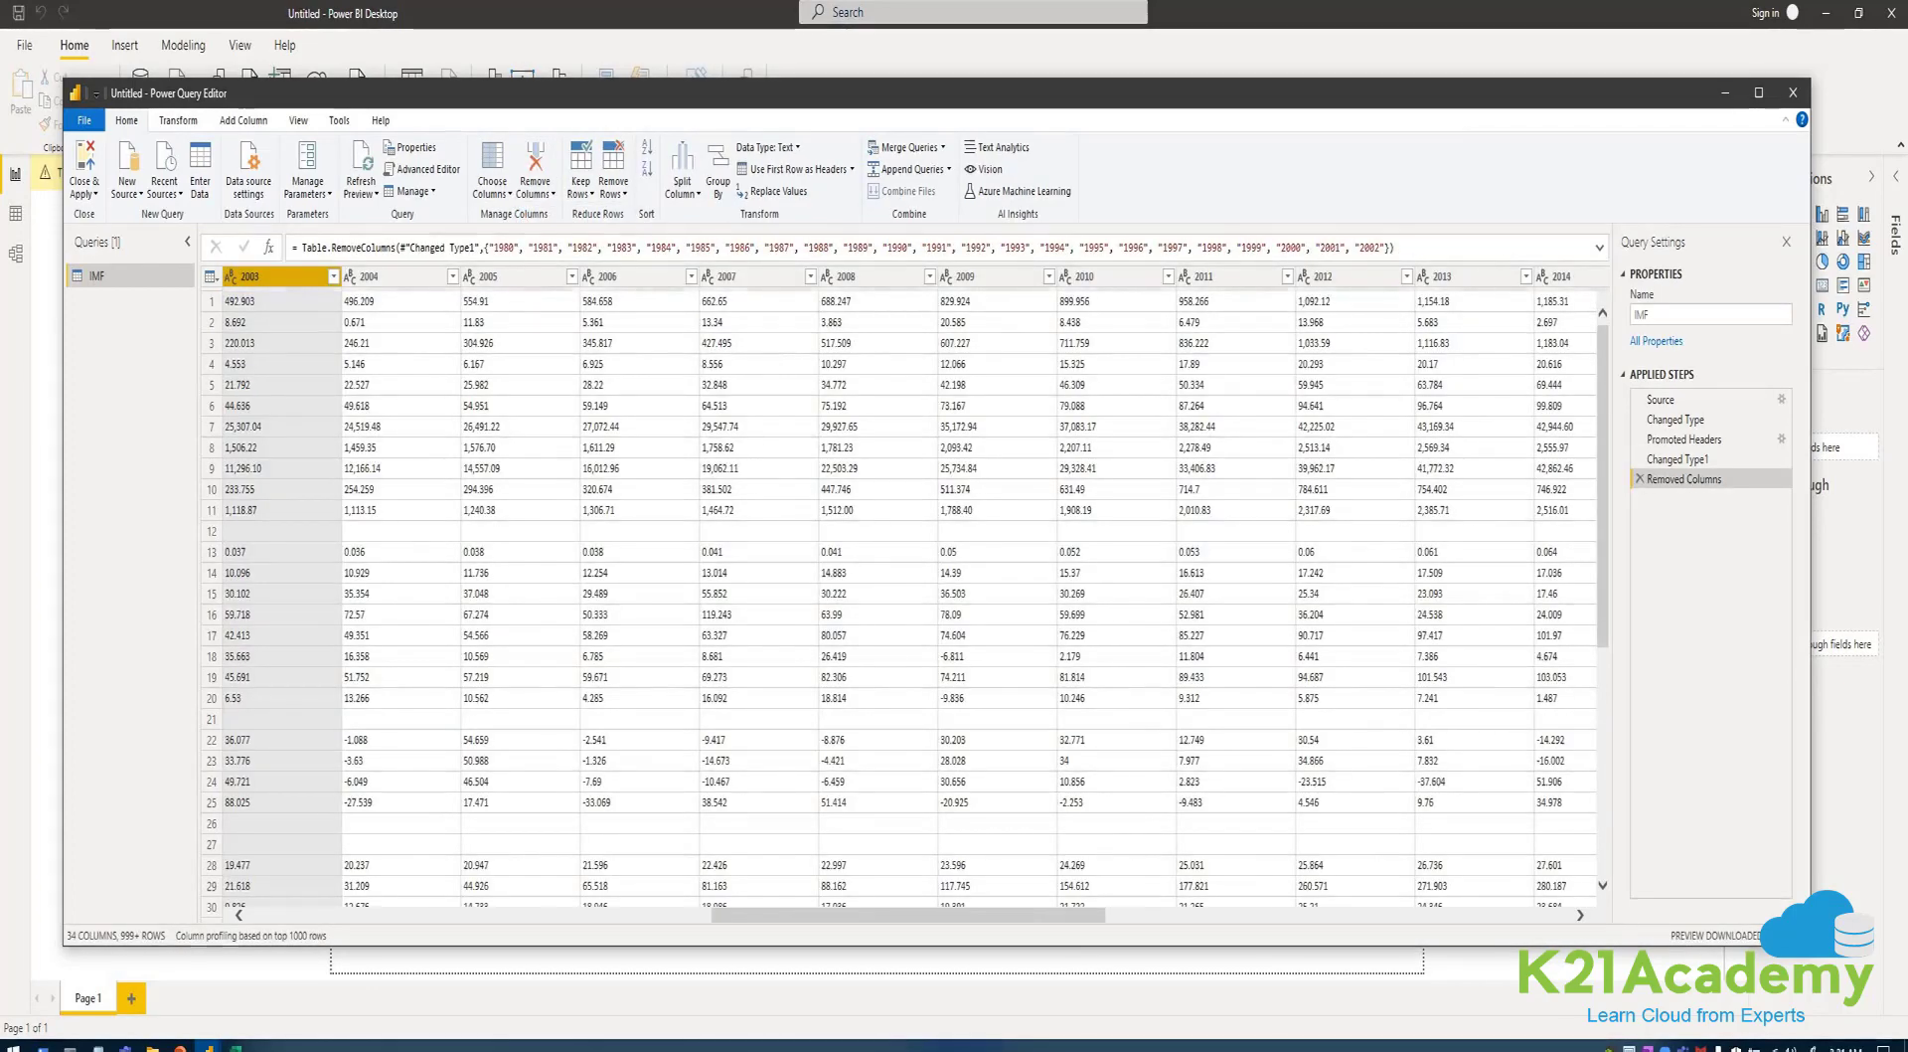
- Remove the 2003 column together with the year columns 2021 through 2026 from the IMF query
drag(908, 915, 725, 915)
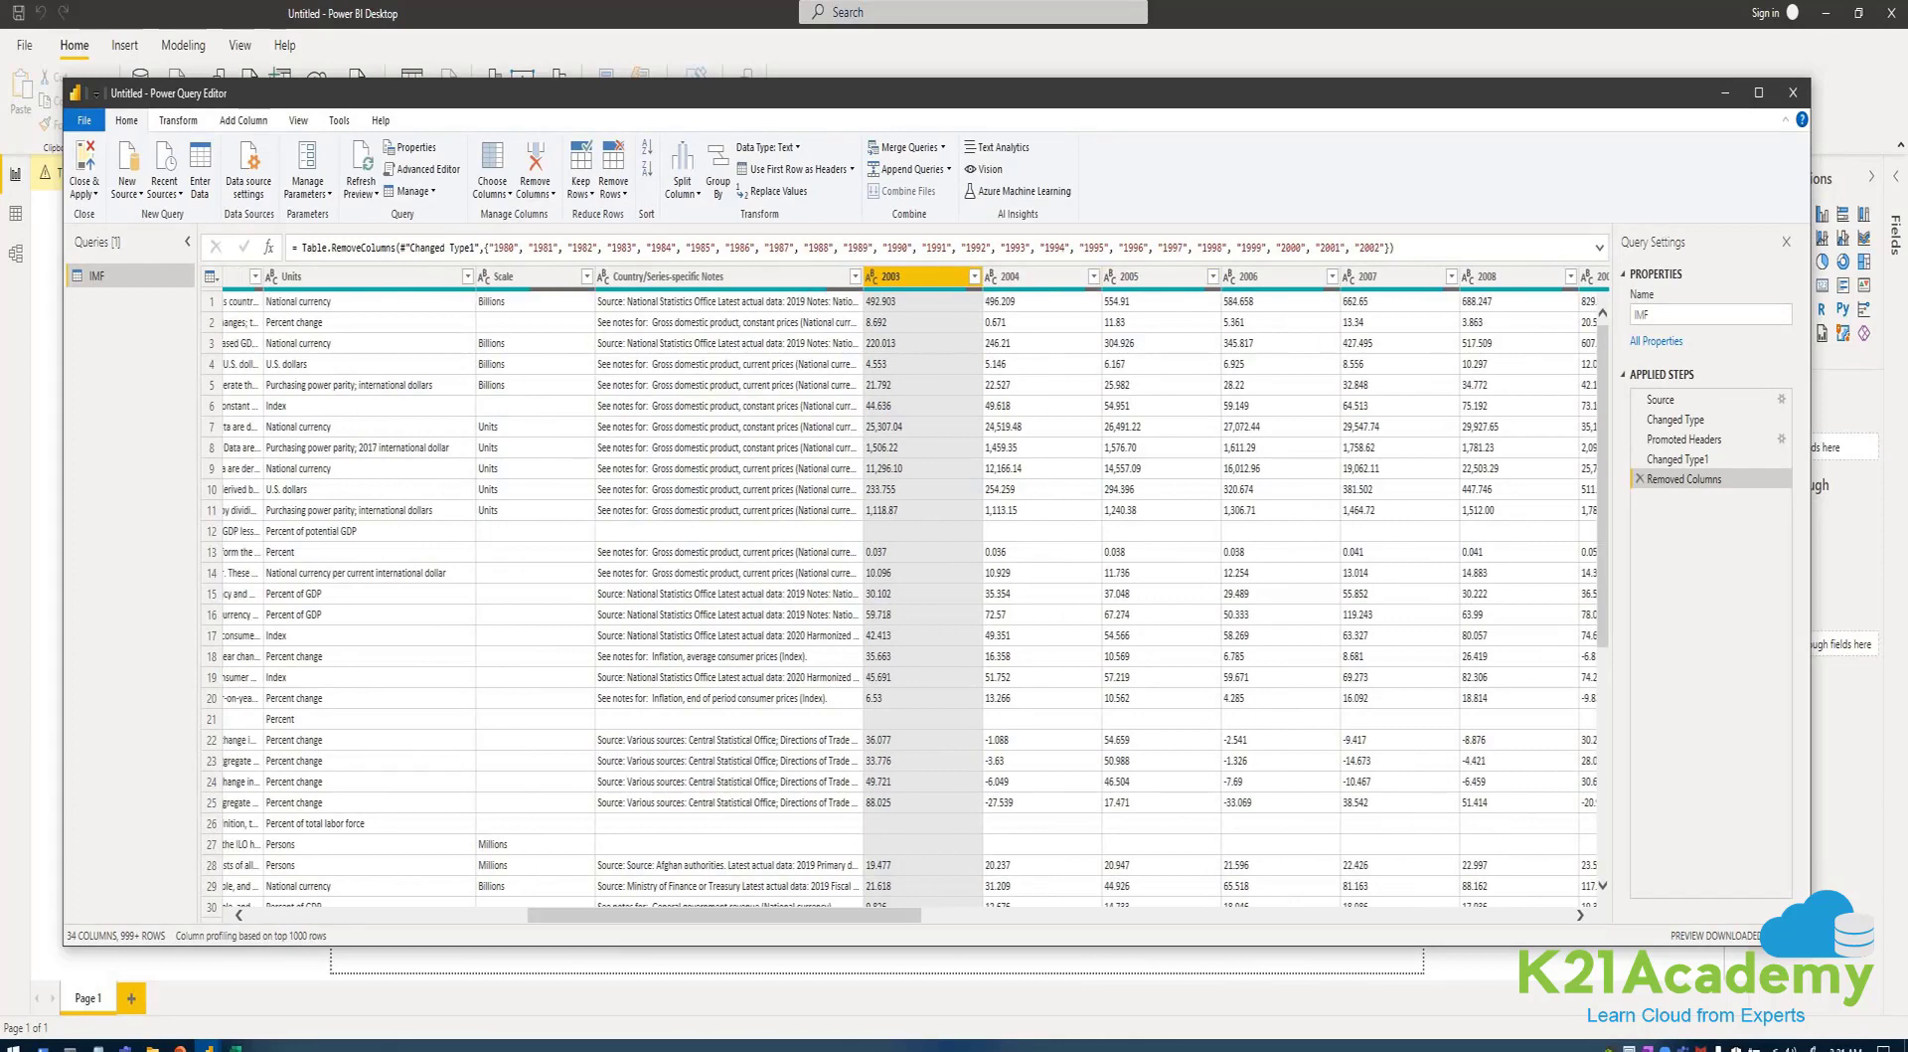
drag(724, 914, 1367, 915)
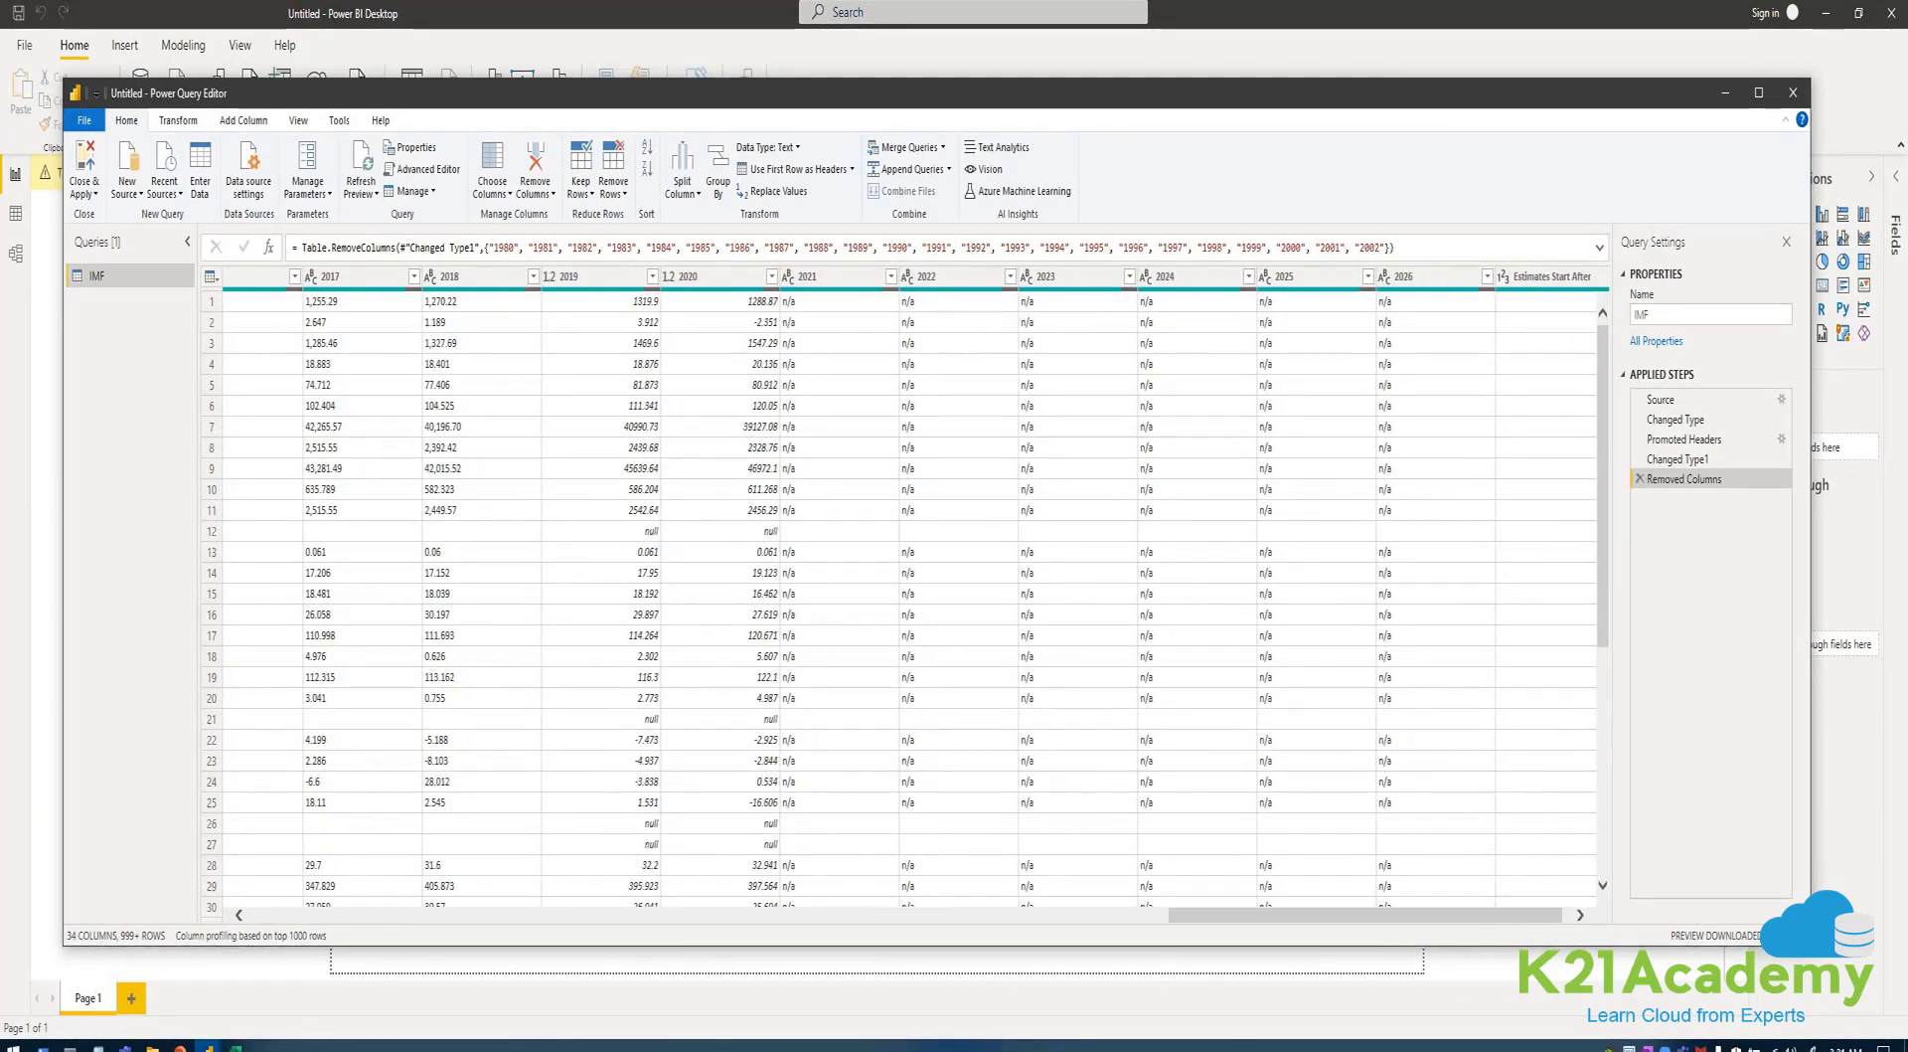
click(836, 278)
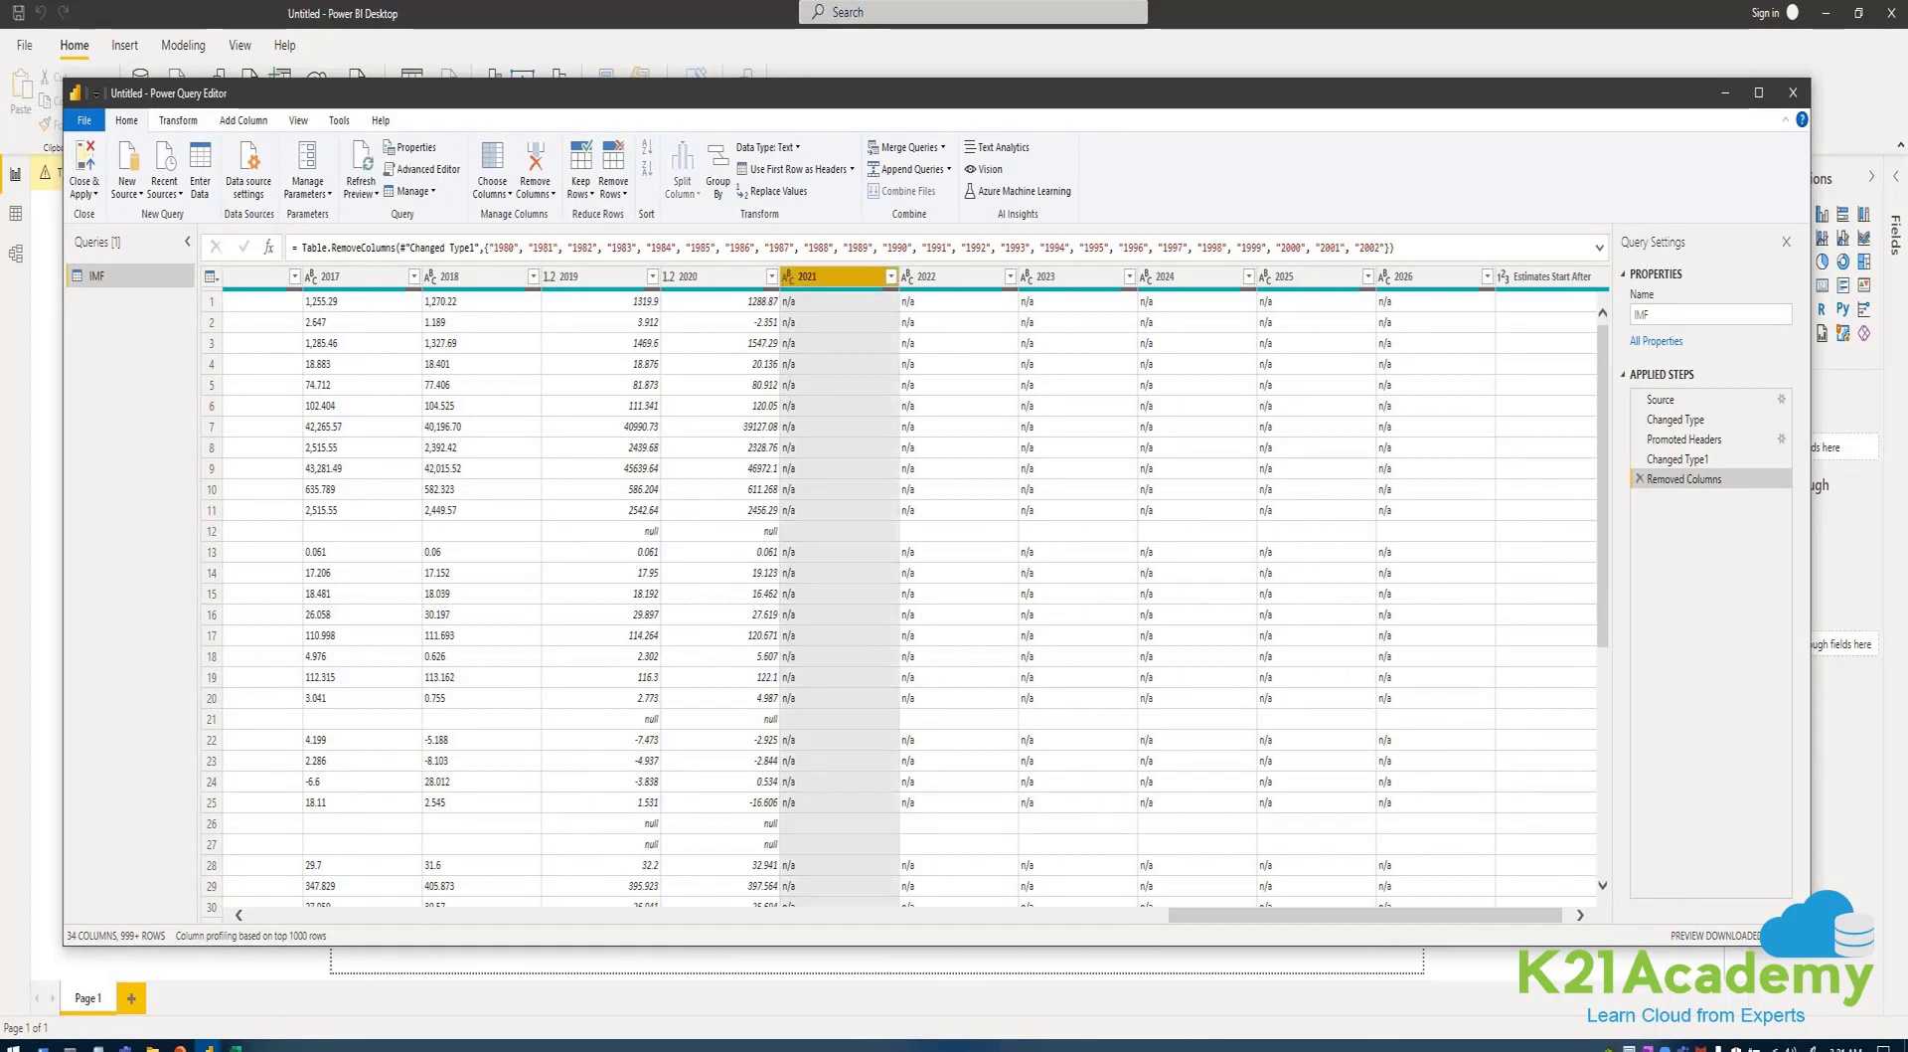
ctrl+click(949, 276)
ctrl+click(1068, 276)
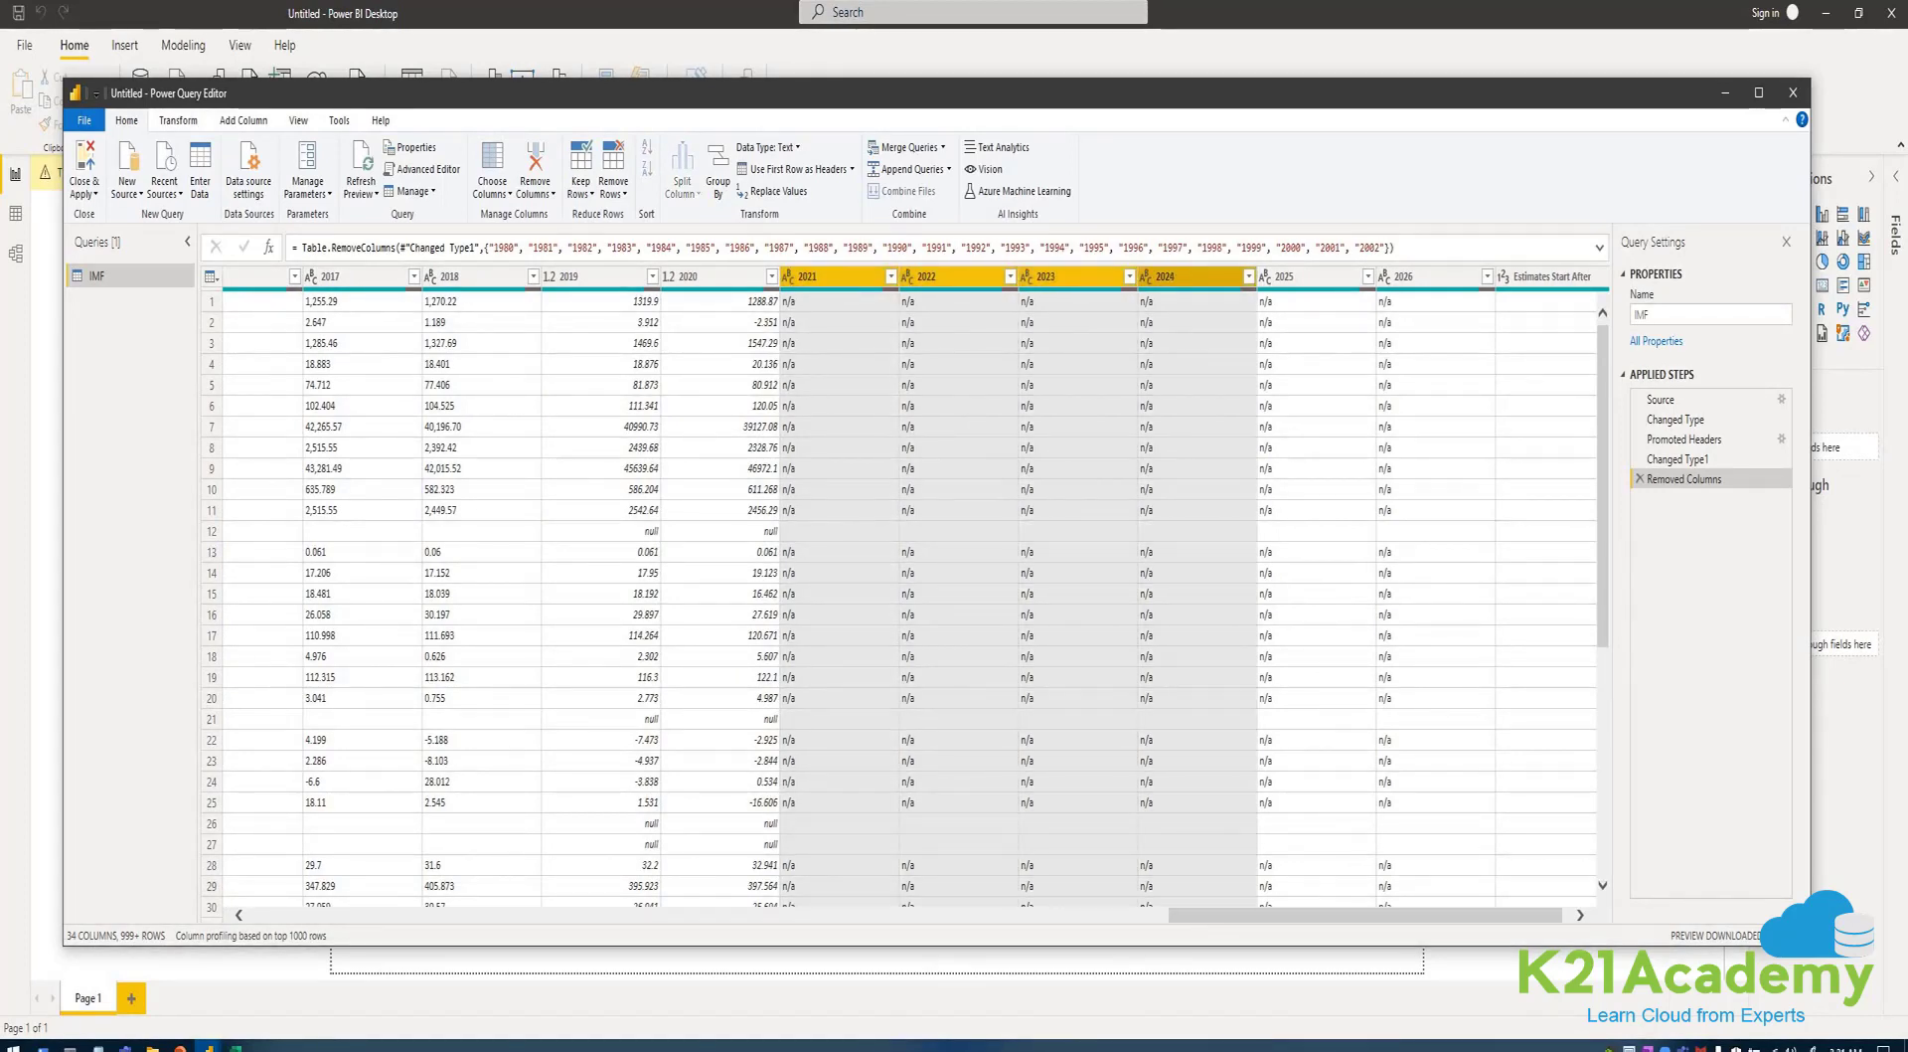
ctrl+click(1188, 276)
ctrl+click(1307, 276)
ctrl+click(1426, 277)
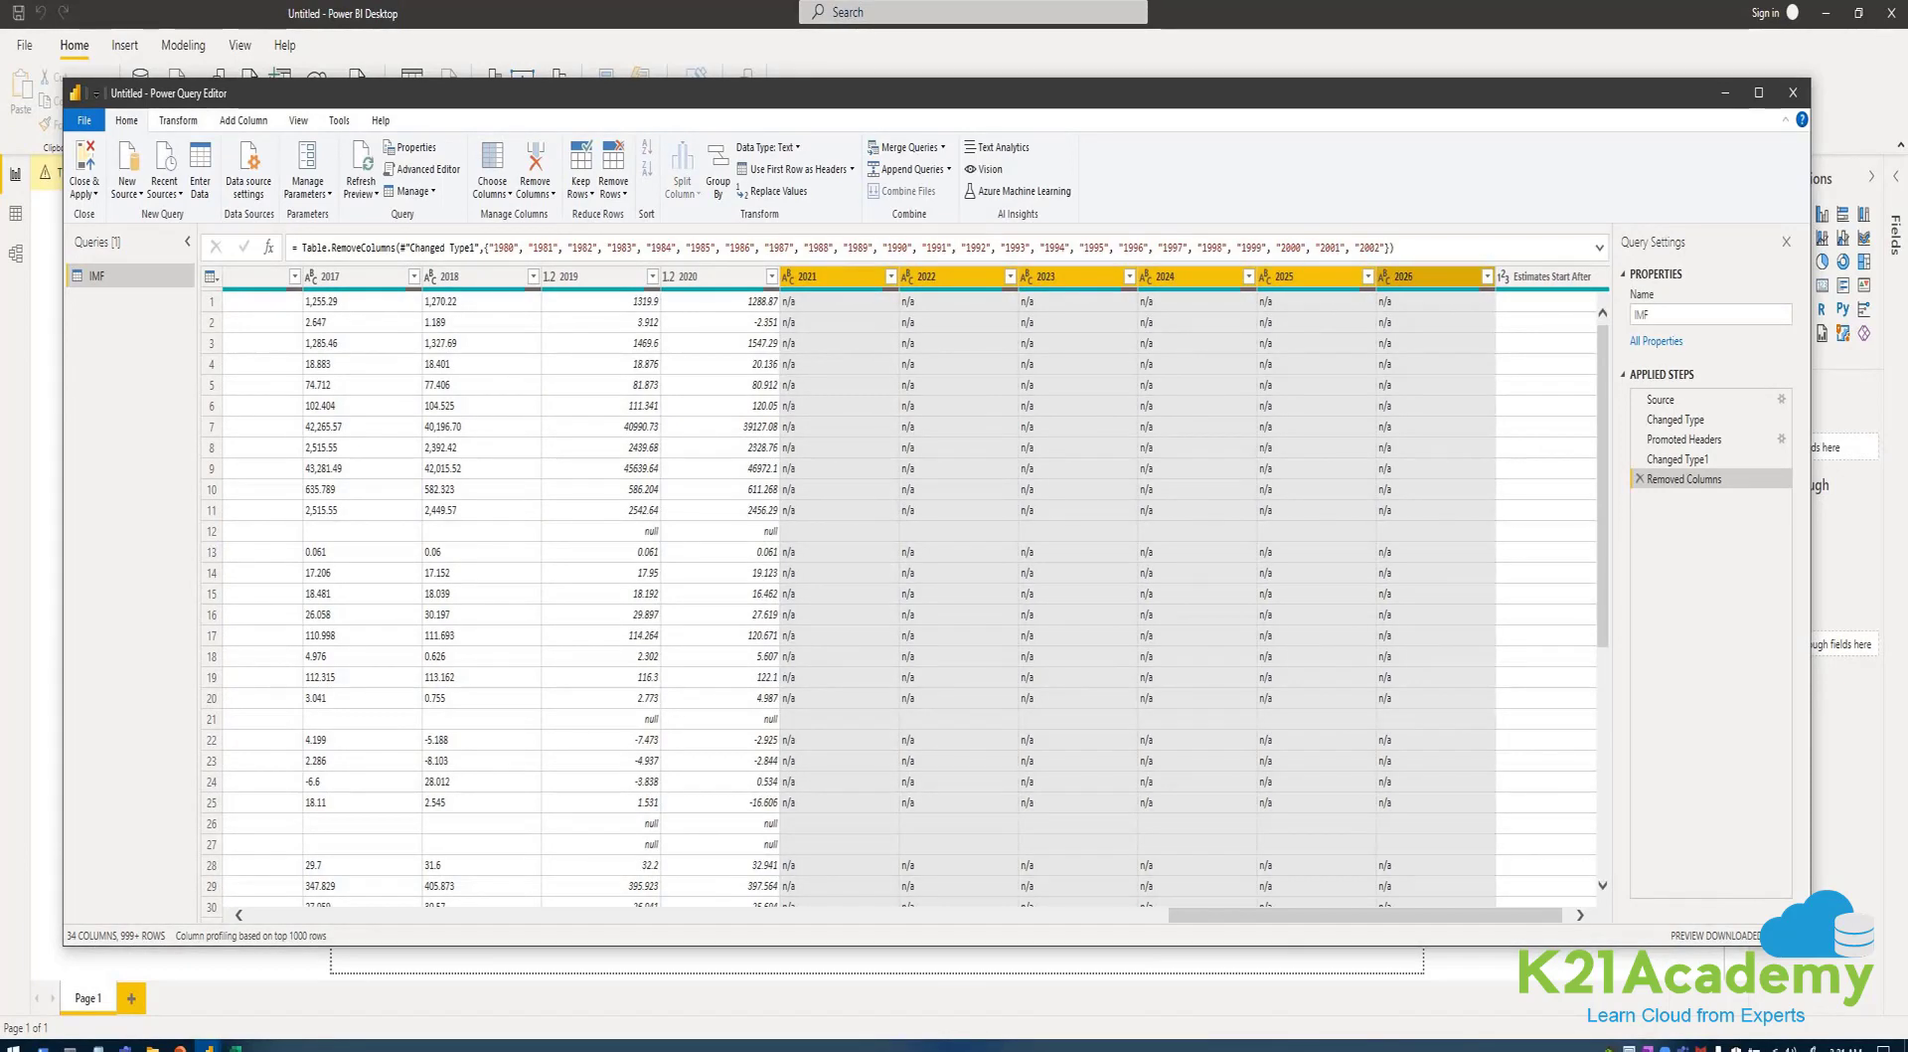
drag(1431, 914, 1461, 915)
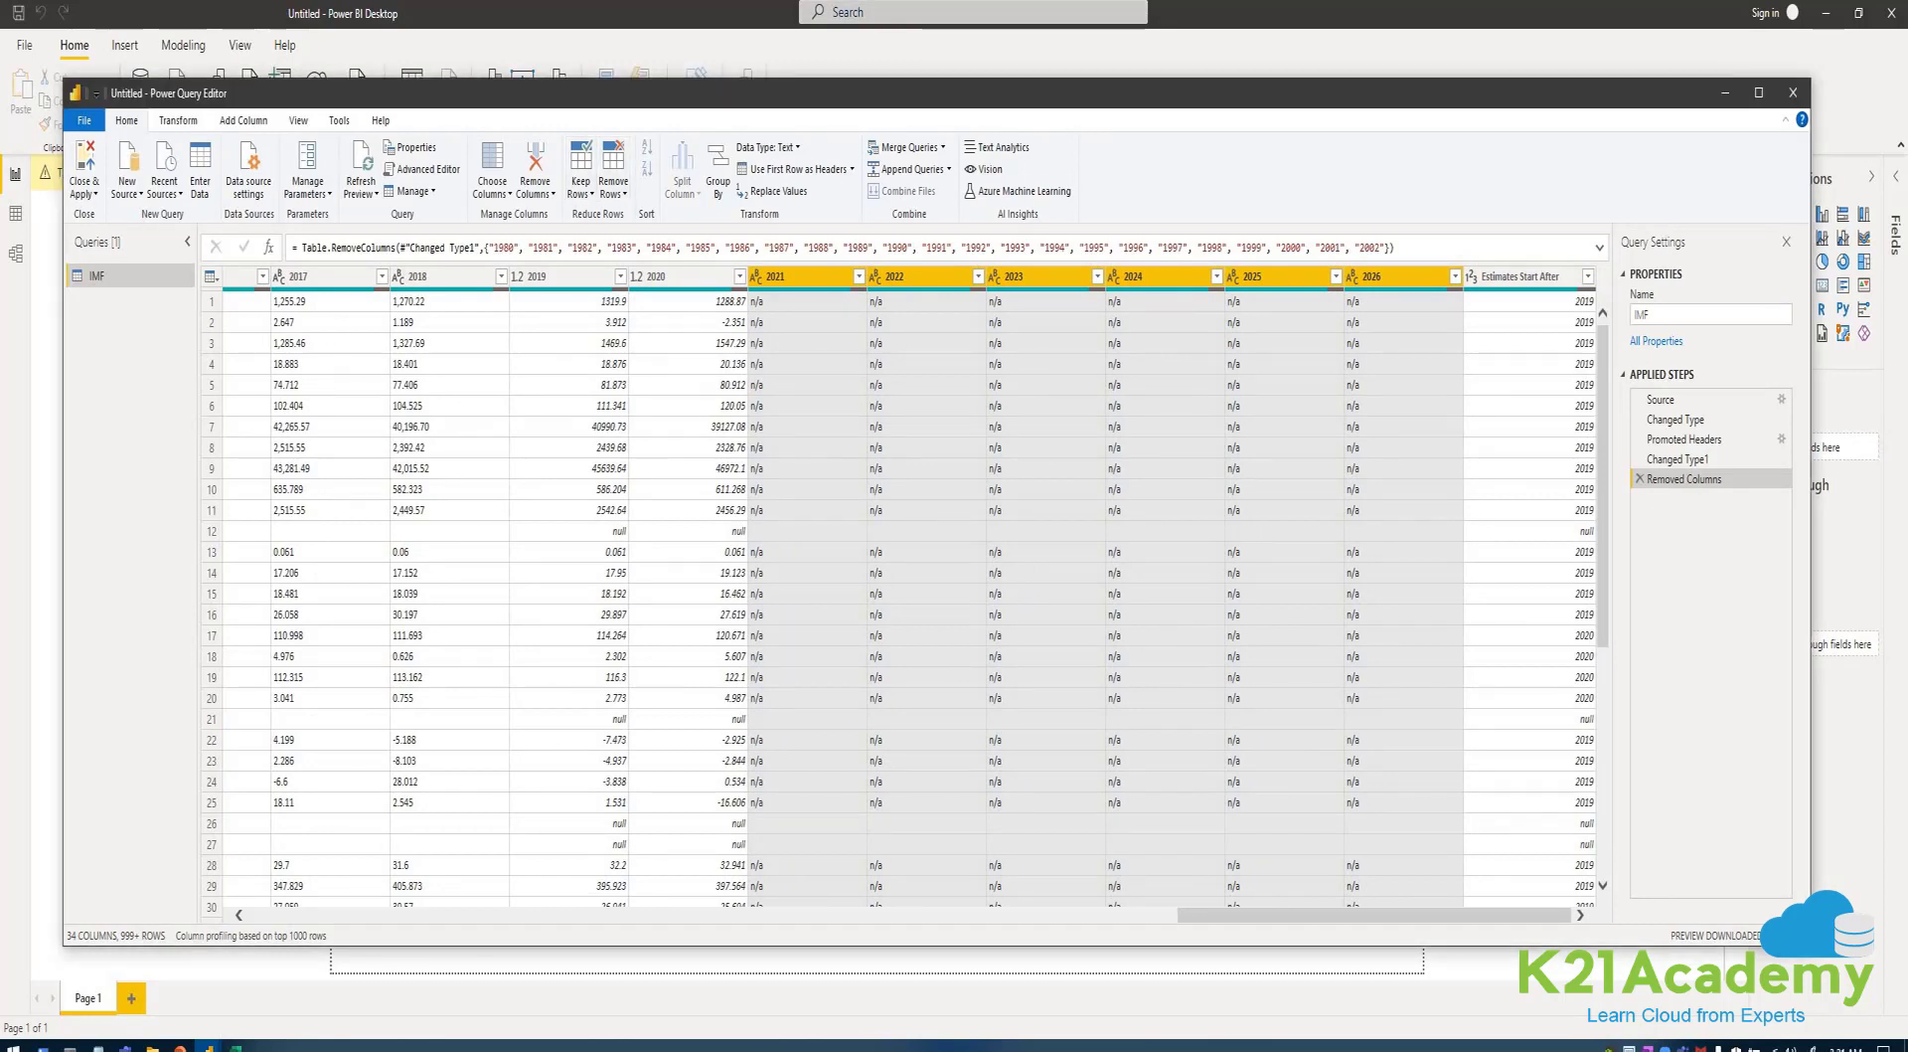
click(536, 189)
click(573, 215)
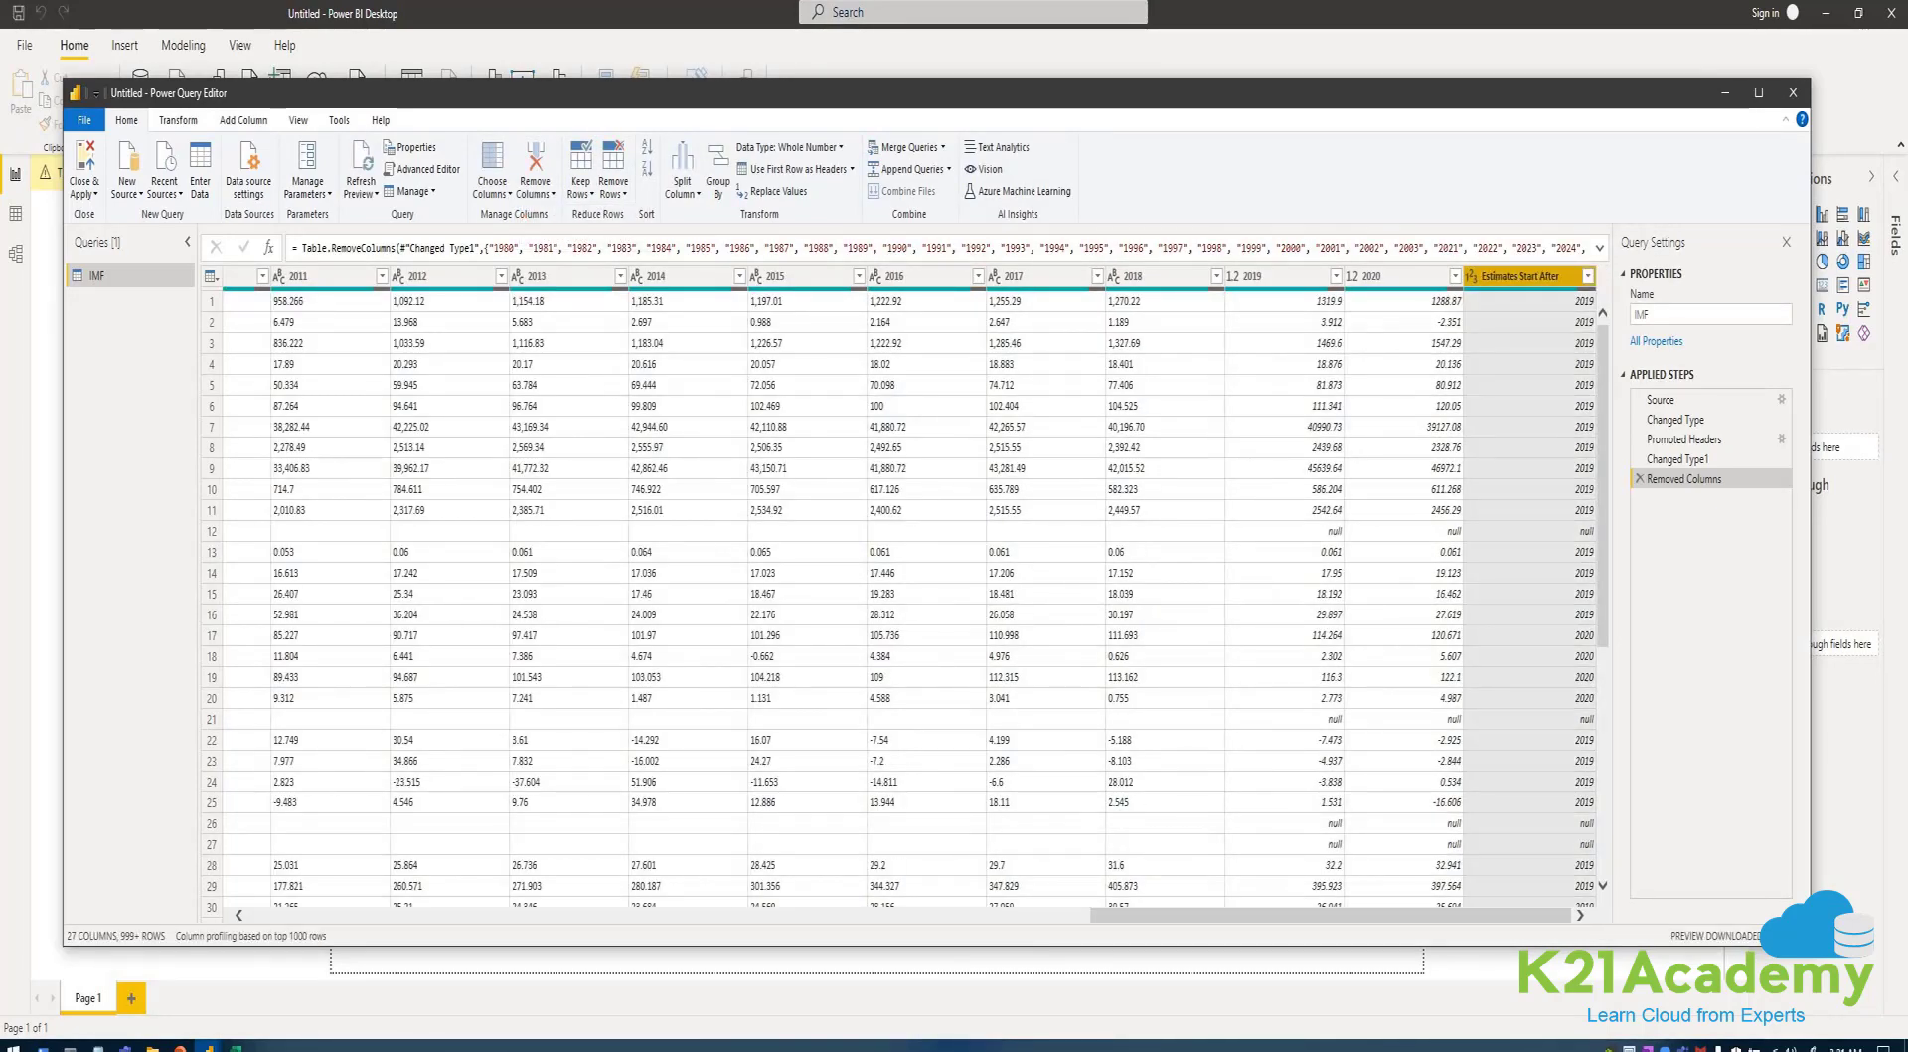
- Remove the WEO Country Code, ISO, WEO Subject Code and Units columns from the IMF query
drag(1331, 915, 488, 914)
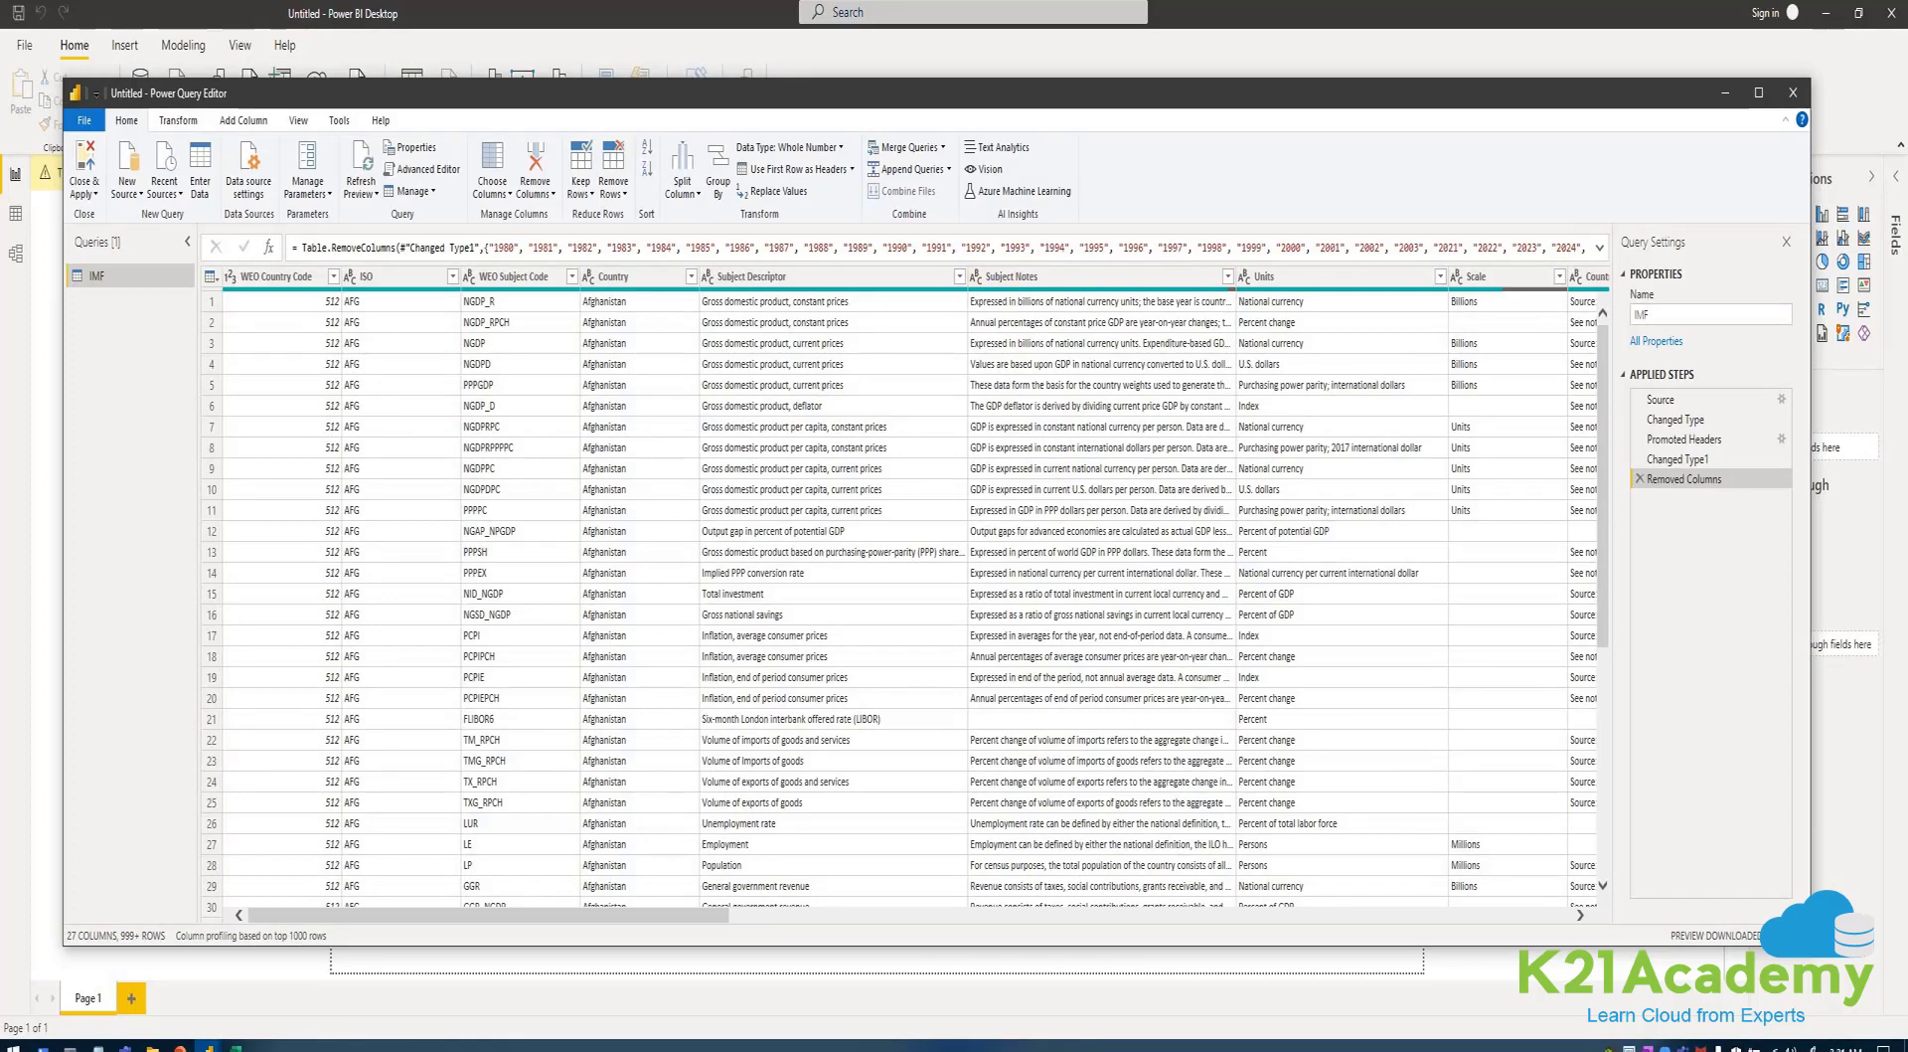
click(1328, 277)
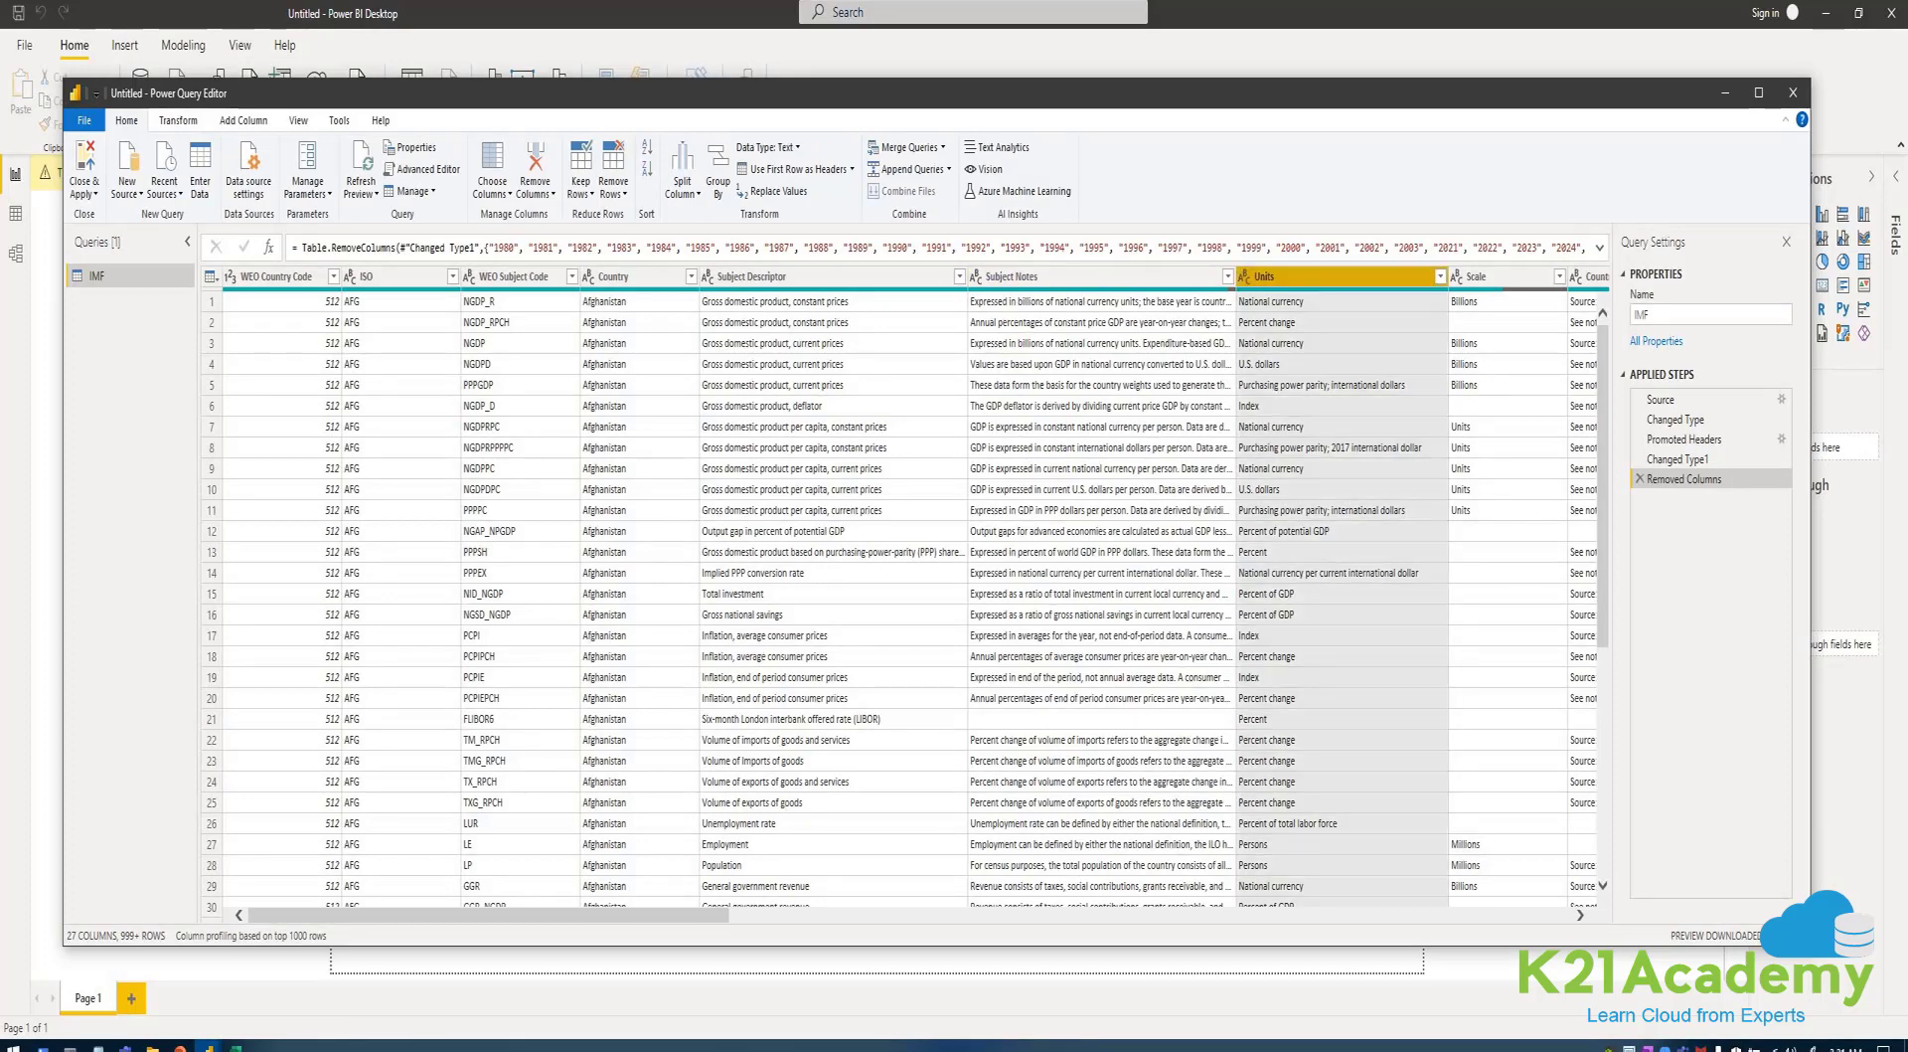
mouse_move(1507, 289)
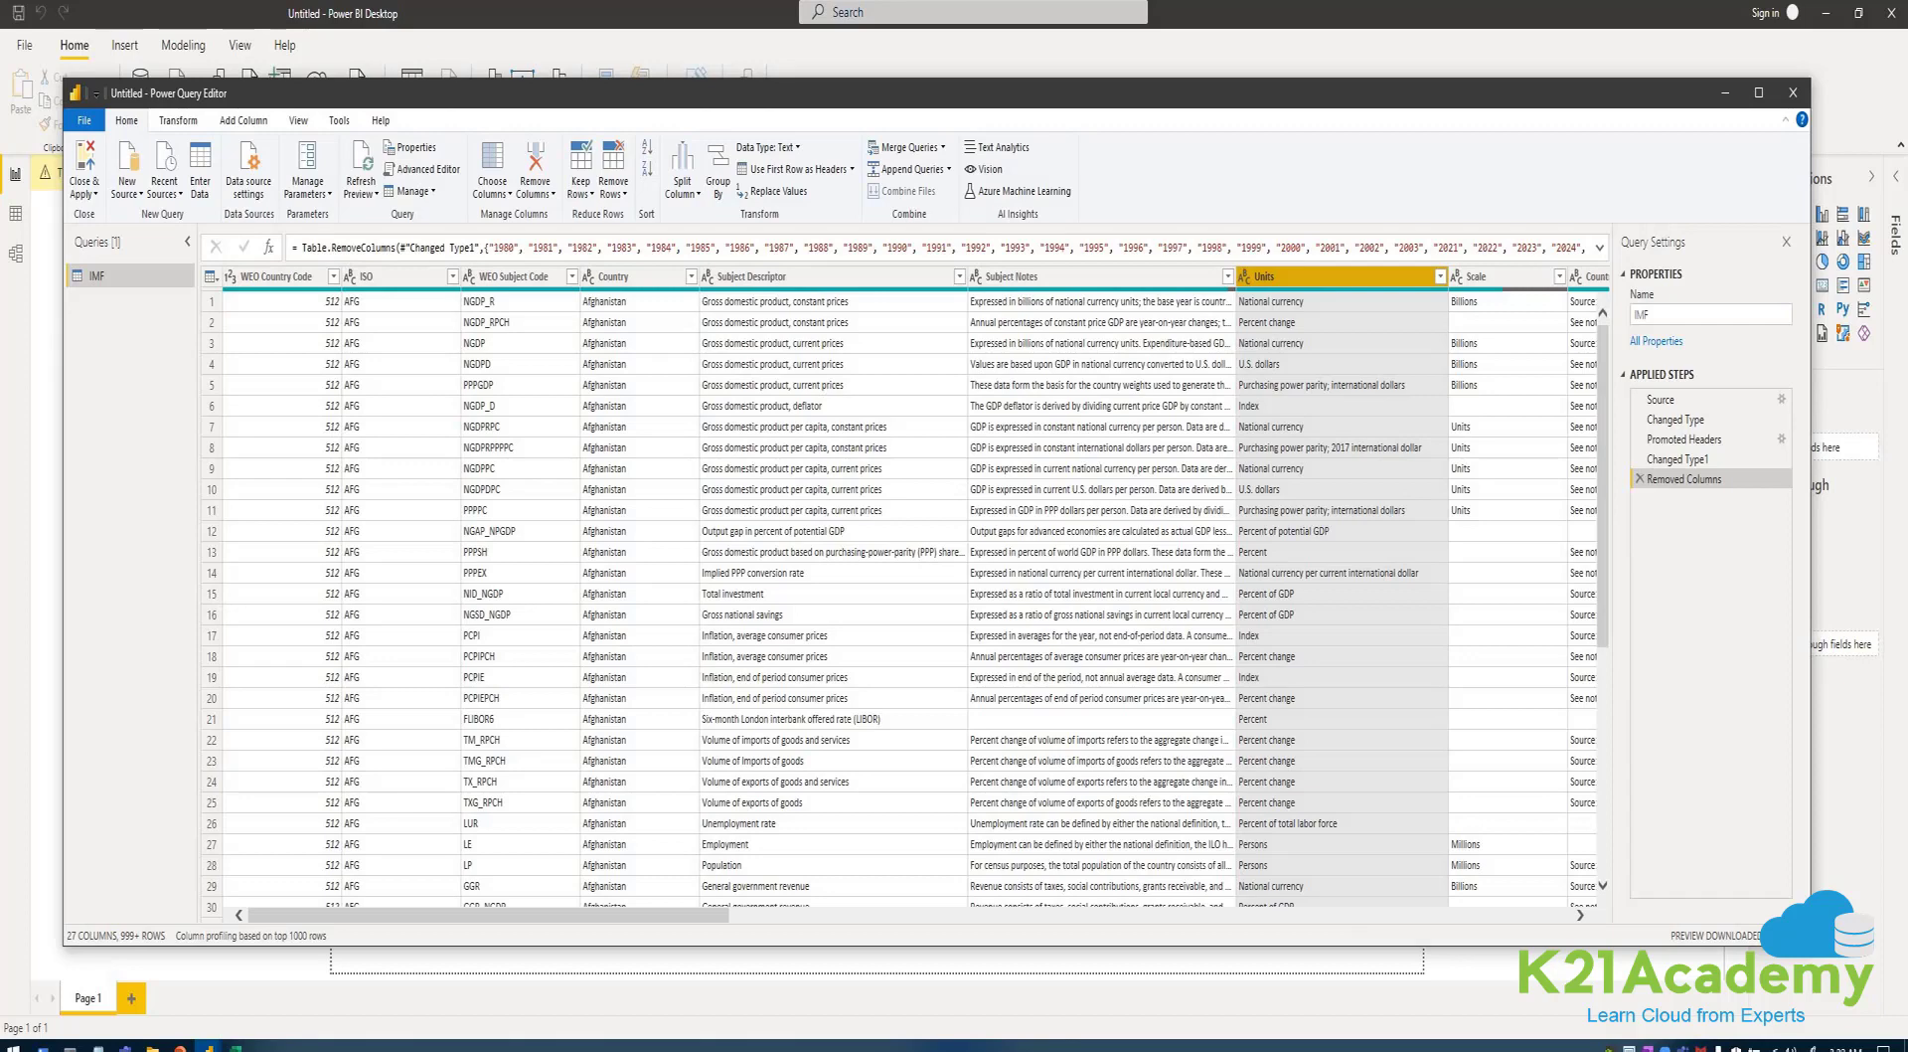
click(517, 277)
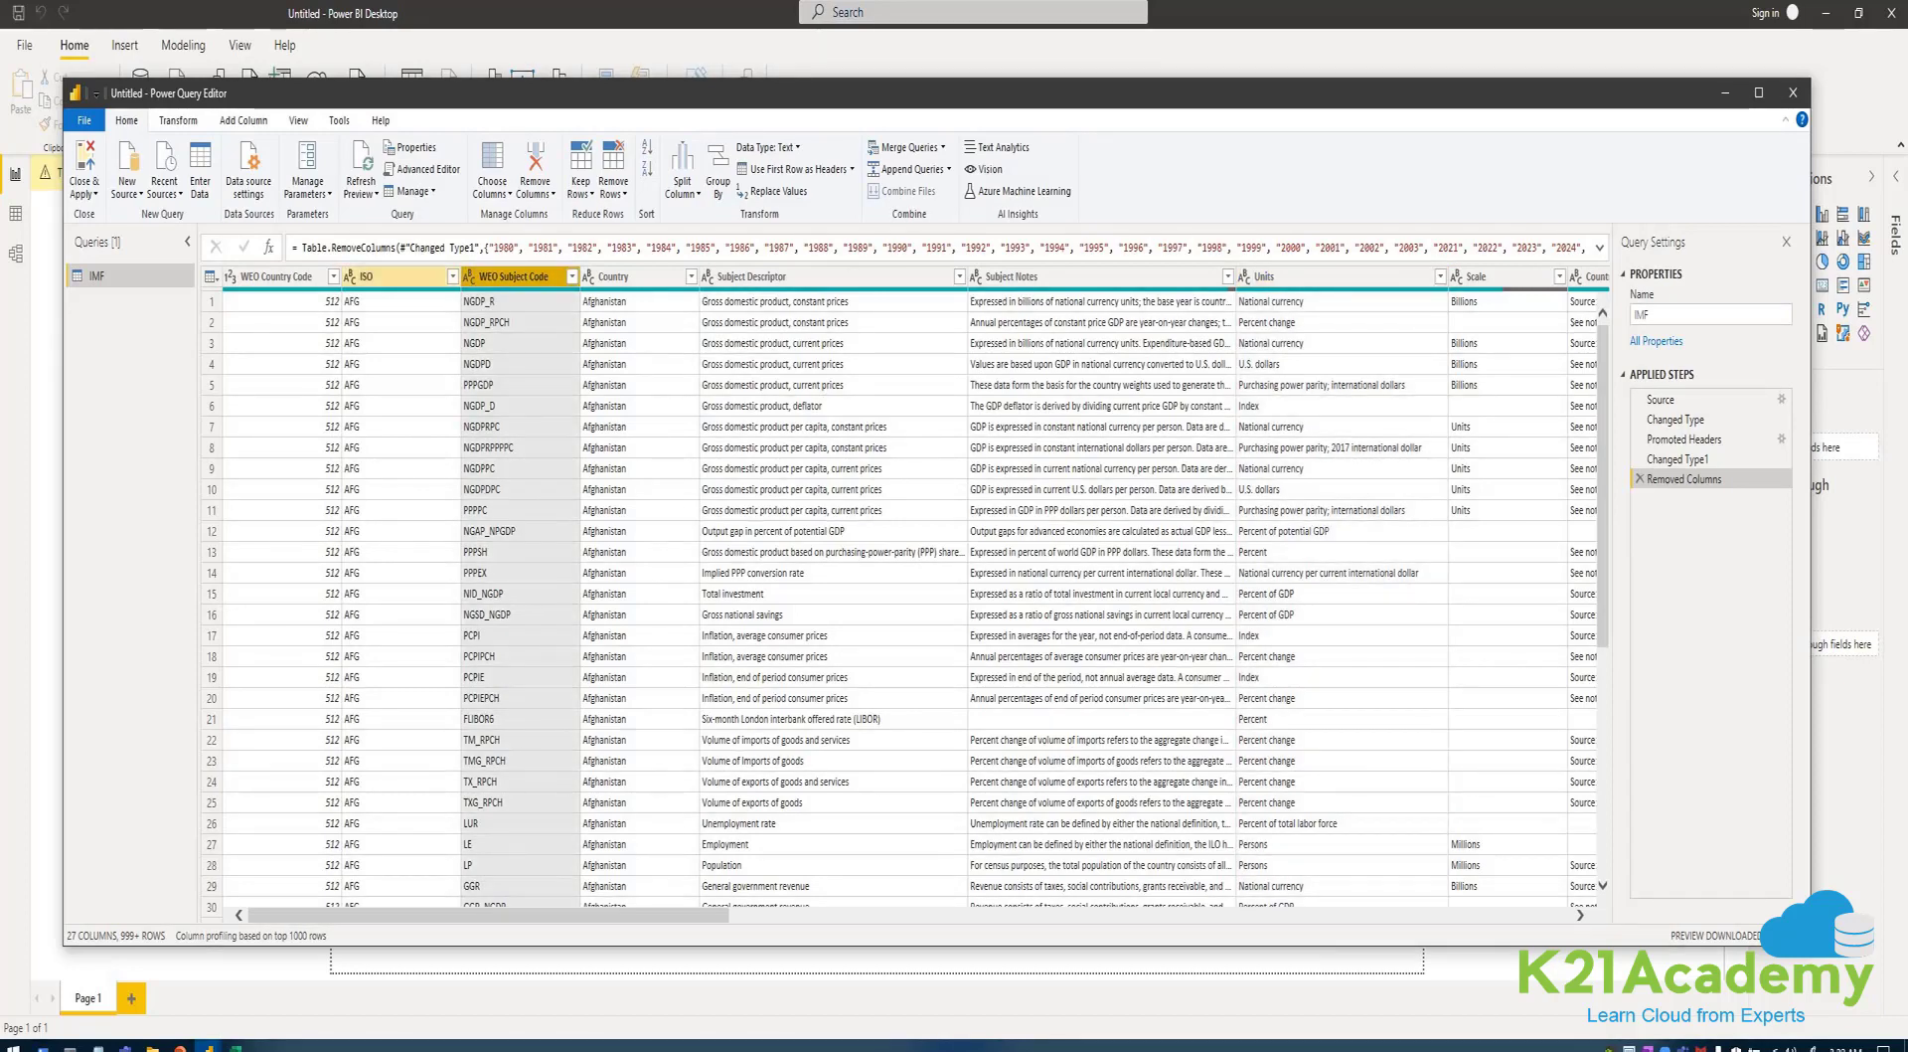
ctrl+click(276, 276)
ctrl+click(387, 276)
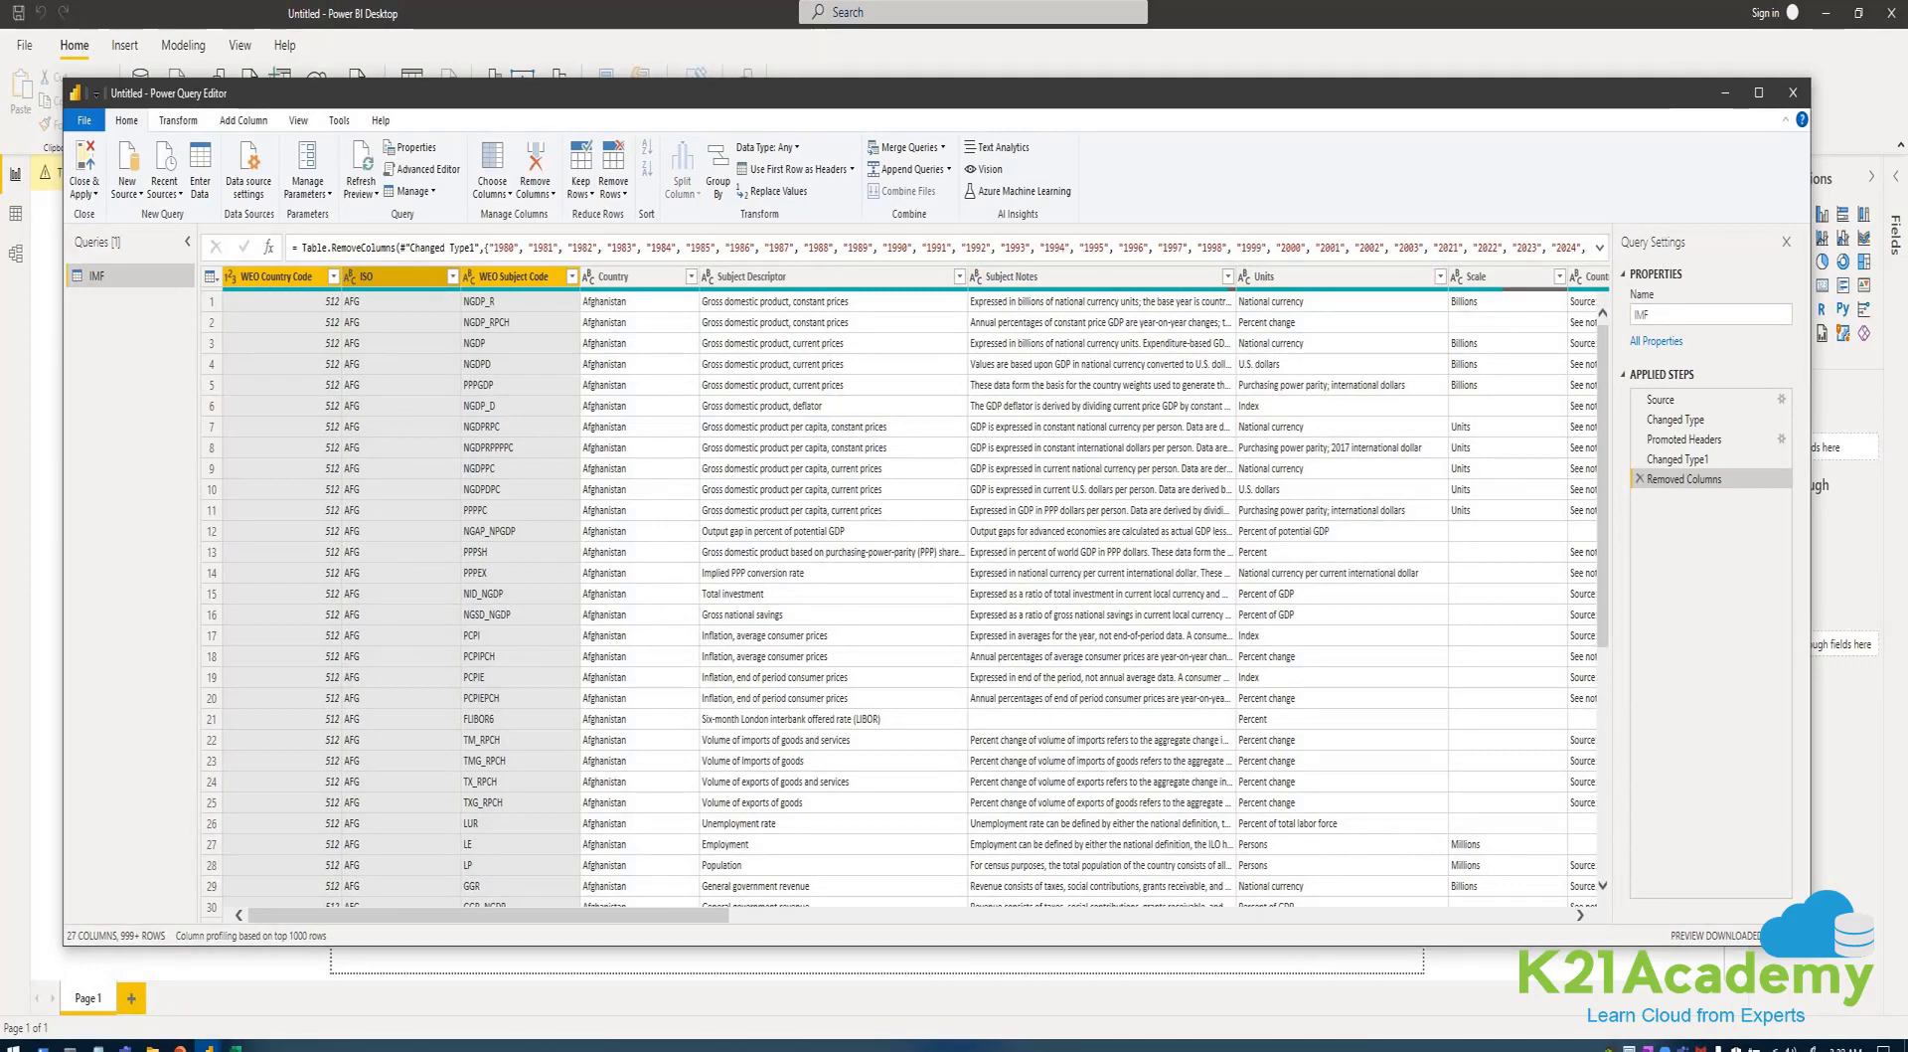
ctrl+click(1322, 277)
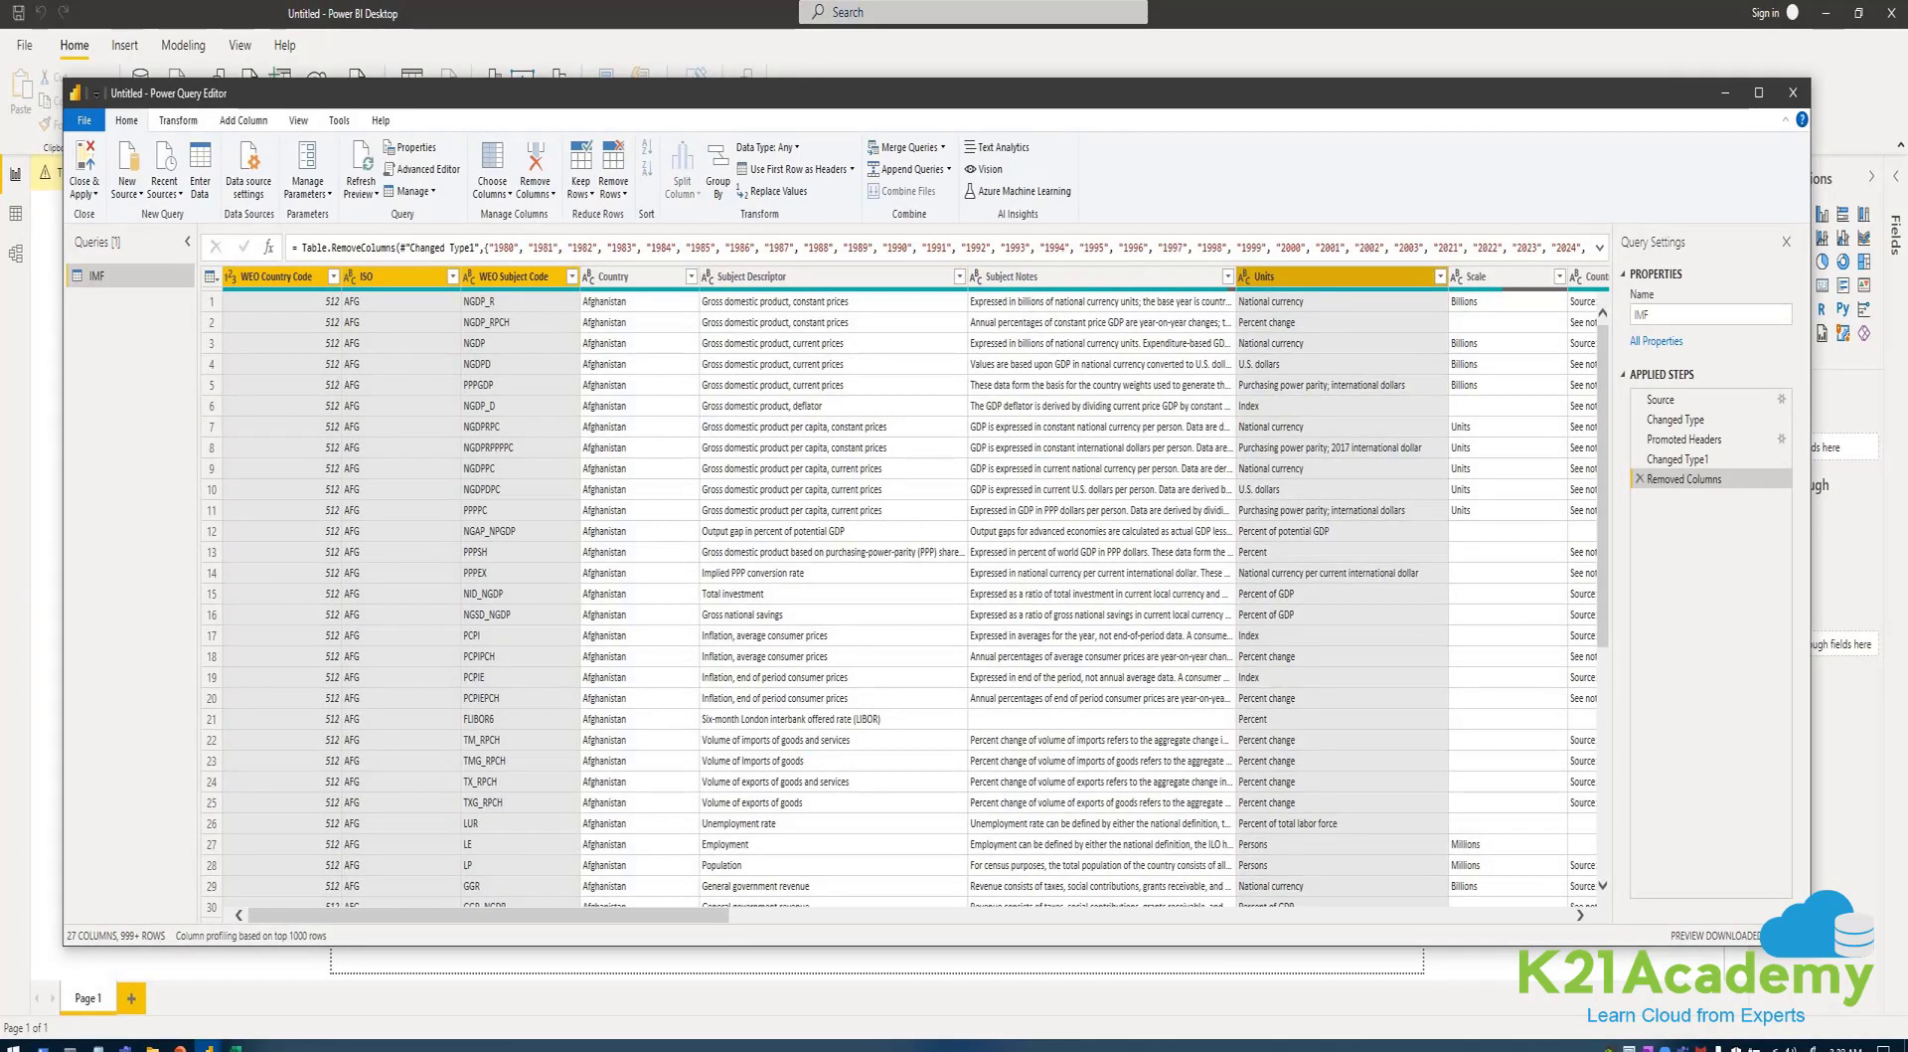
click(534, 169)
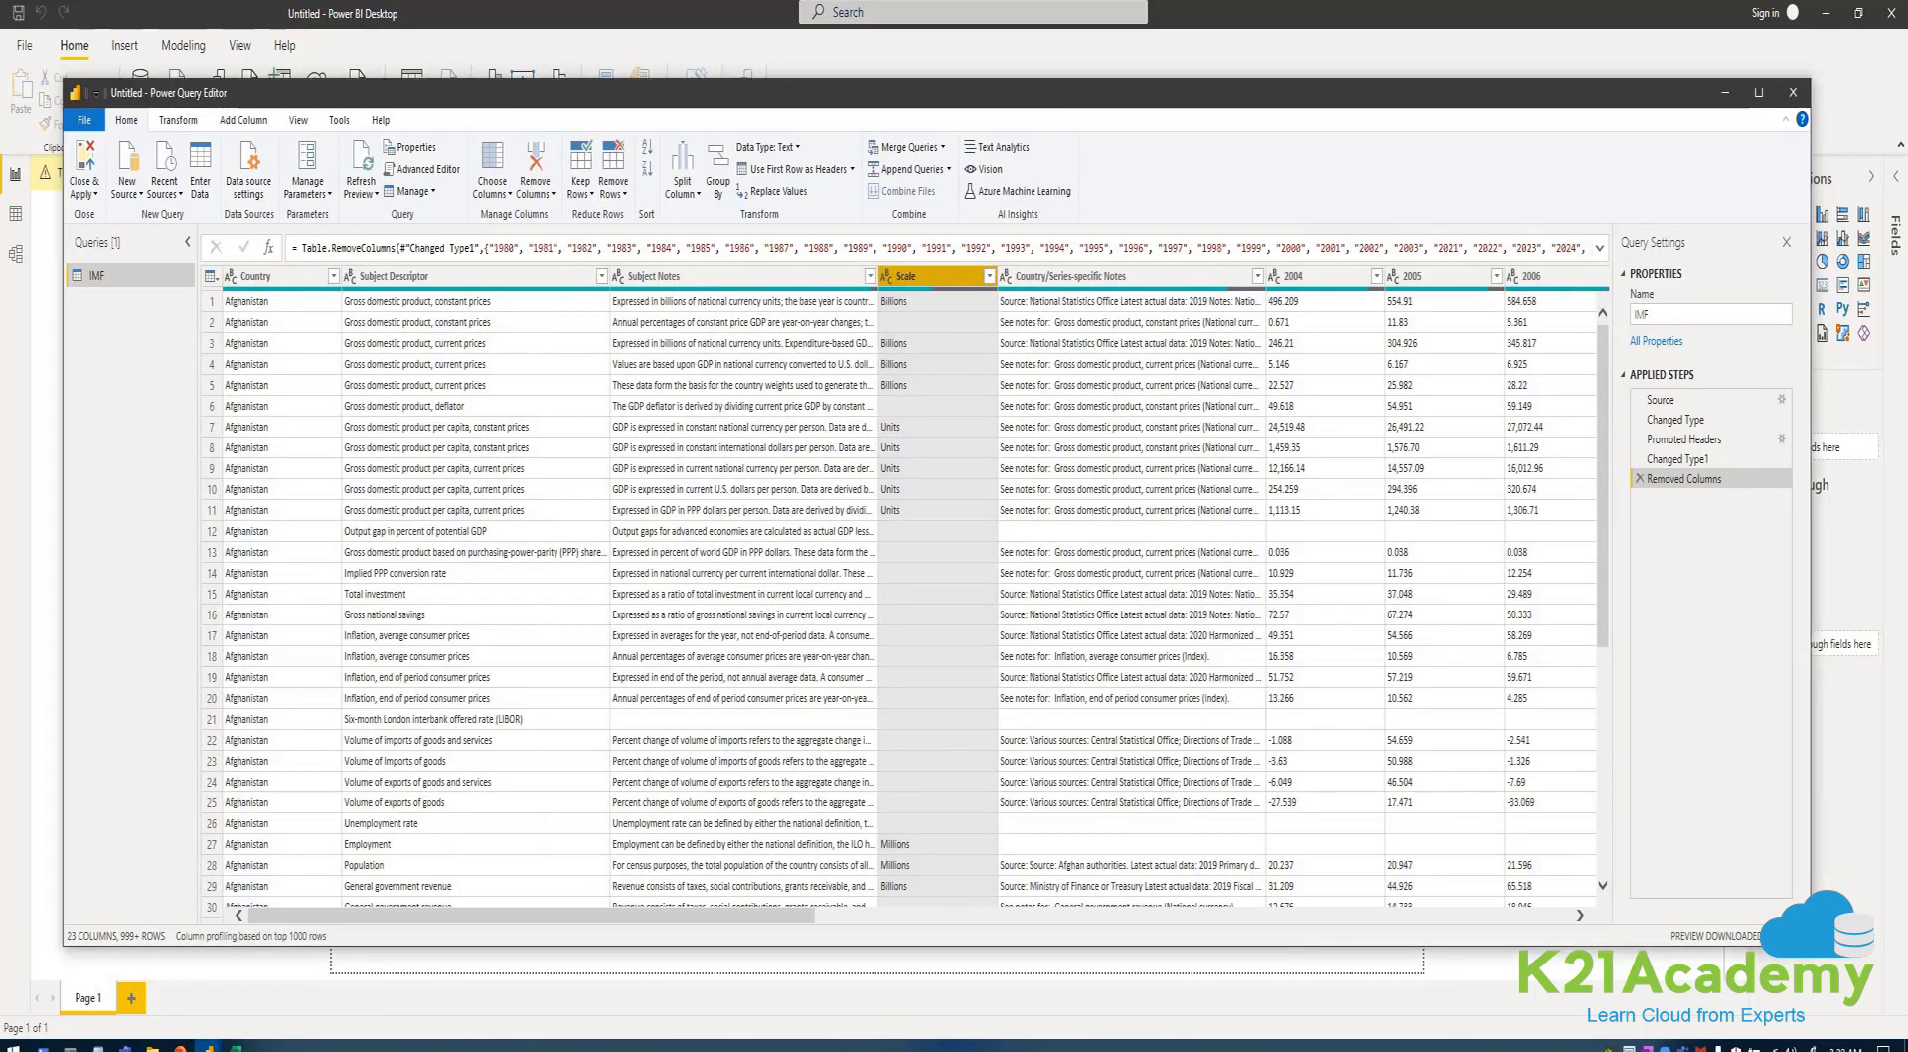
- Read the full Country/Series-specific Notes entry in row 3 and look over the remaining year columns
click(1130, 344)
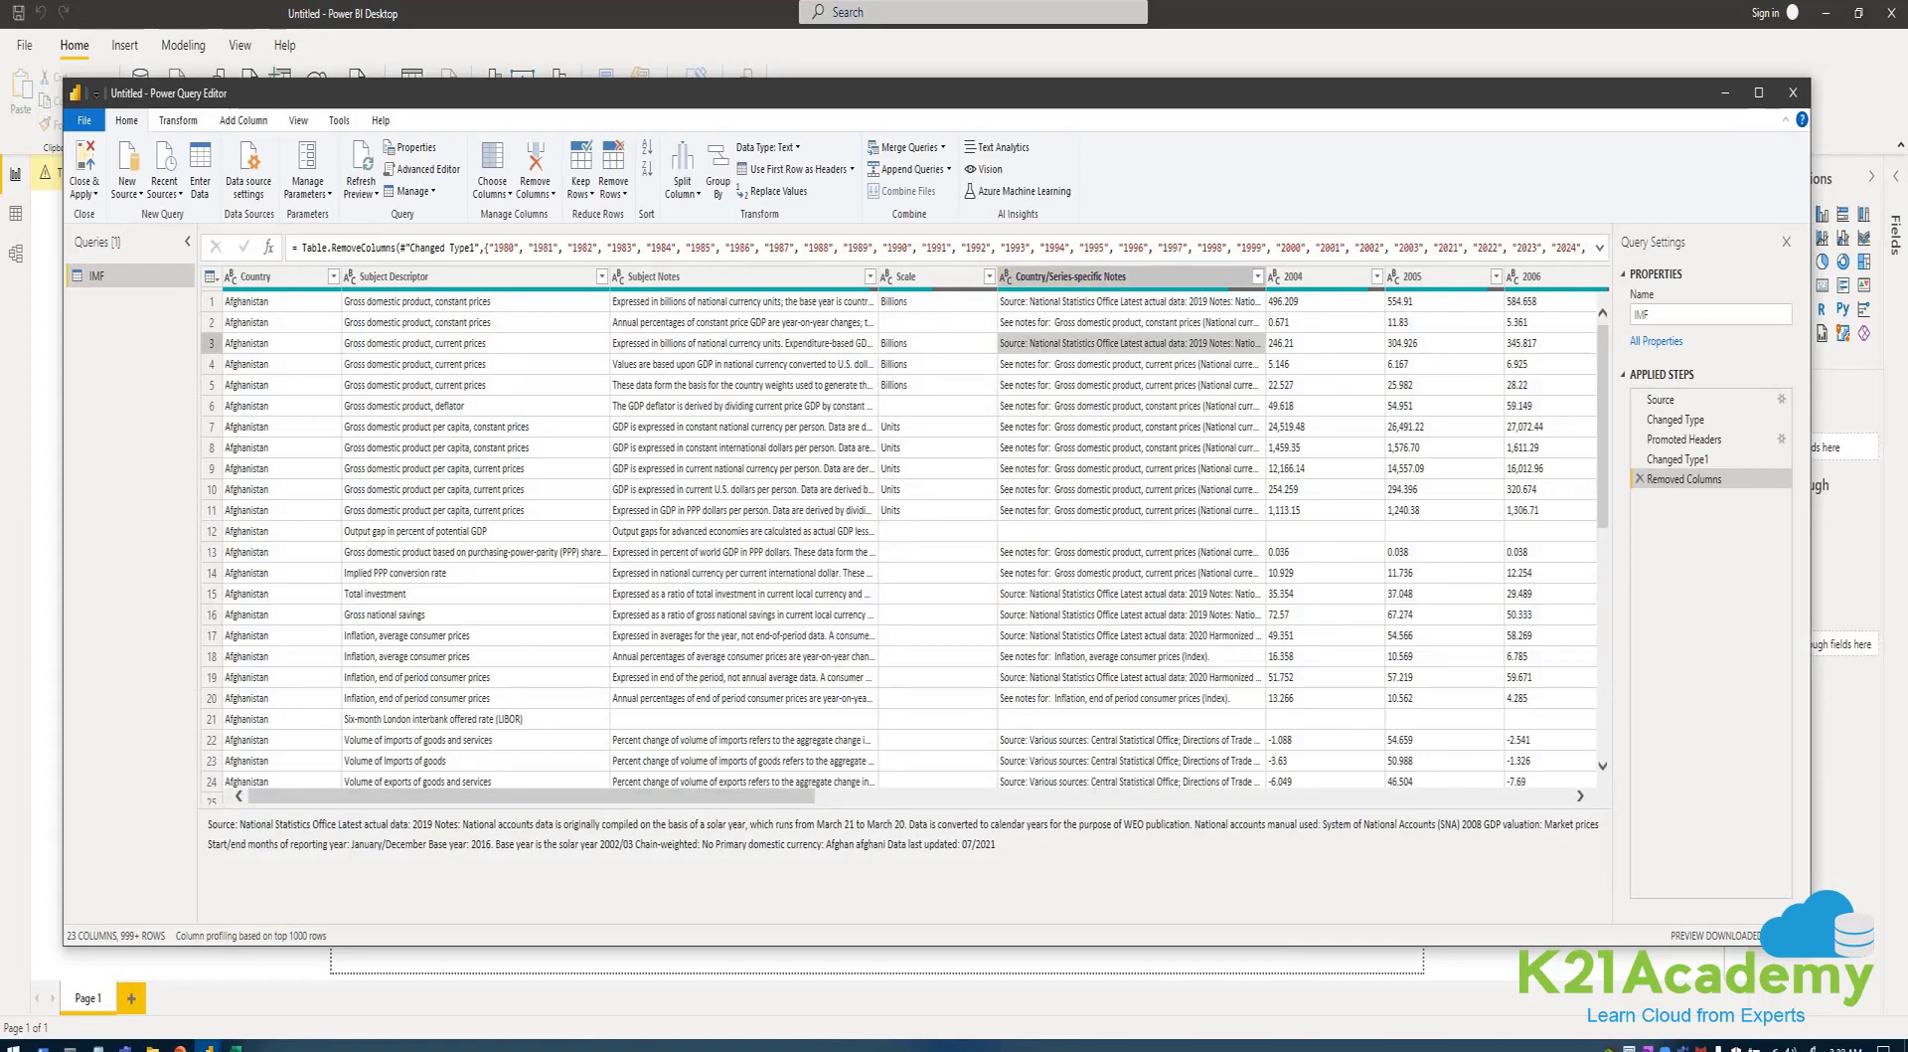
drag(532, 796, 975, 796)
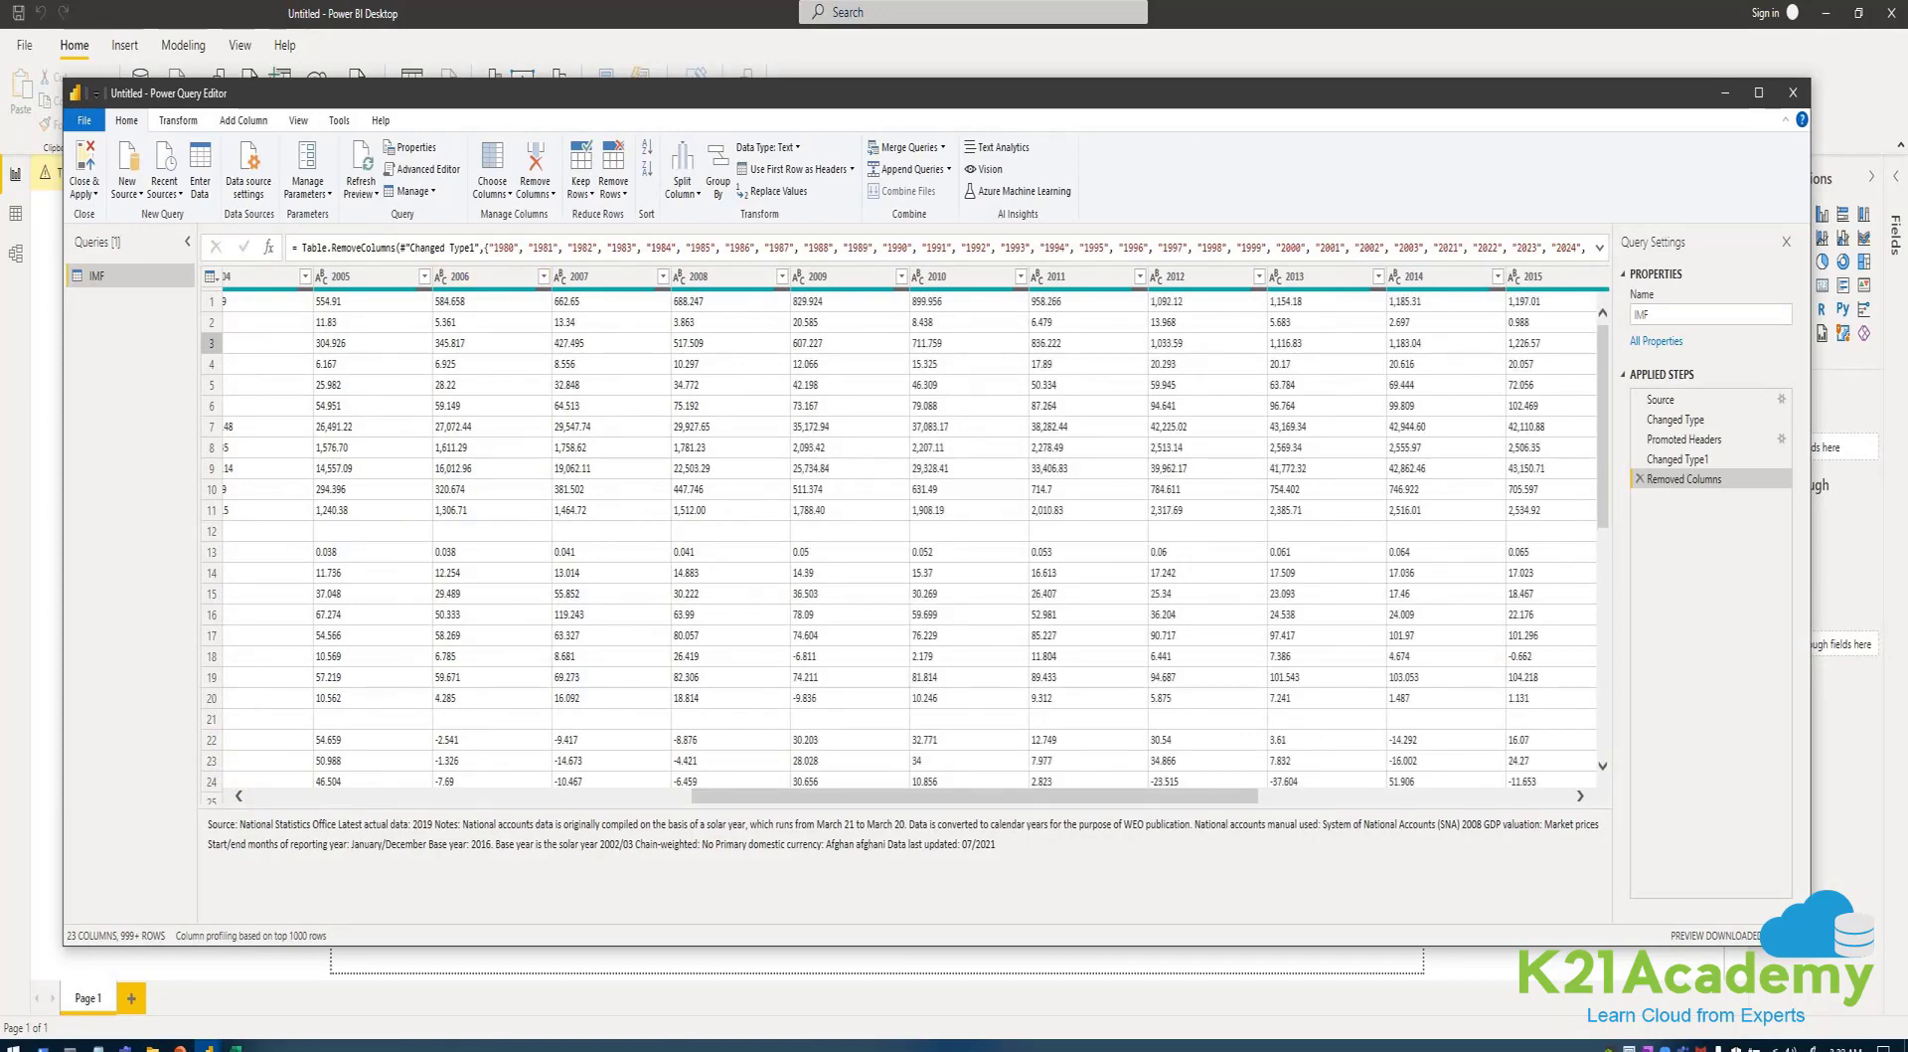
scroll(909, 542, down, 2)
scroll(908, 542, up, 2)
drag(975, 797, 913, 796)
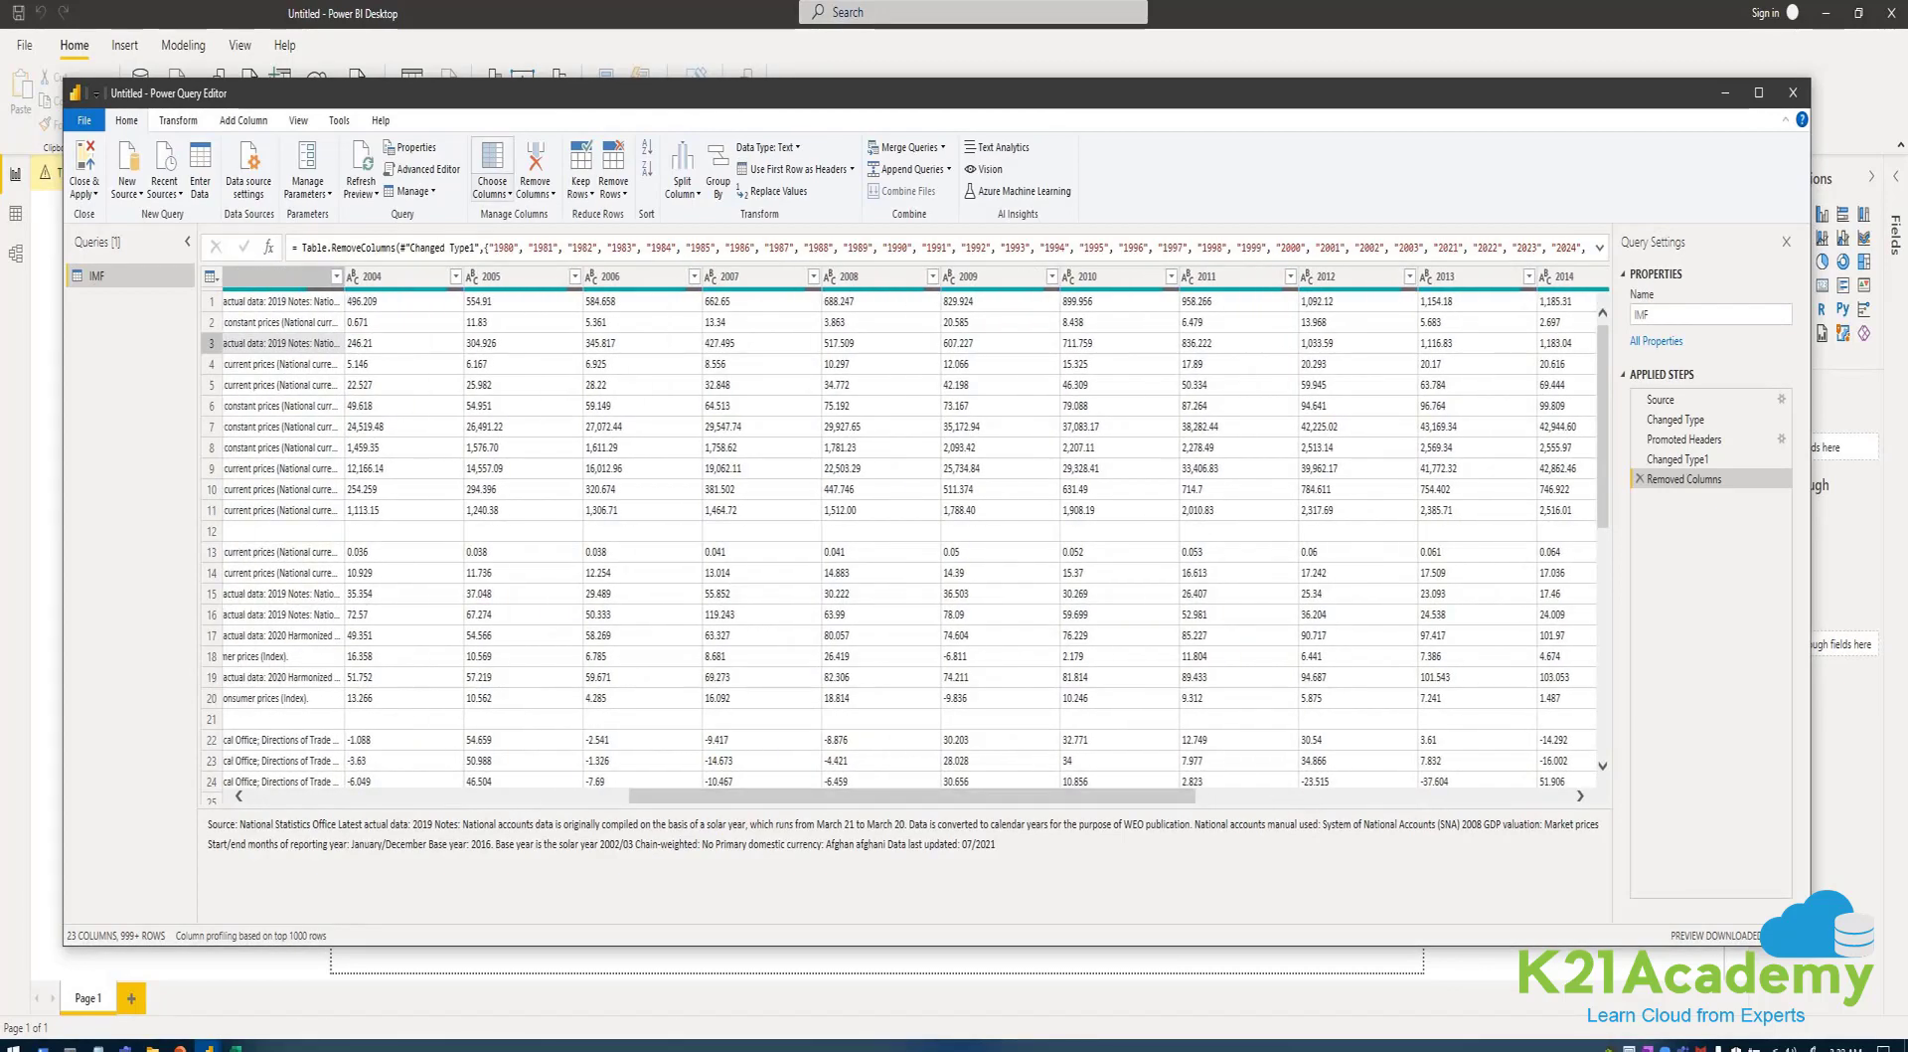
click(398, 276)
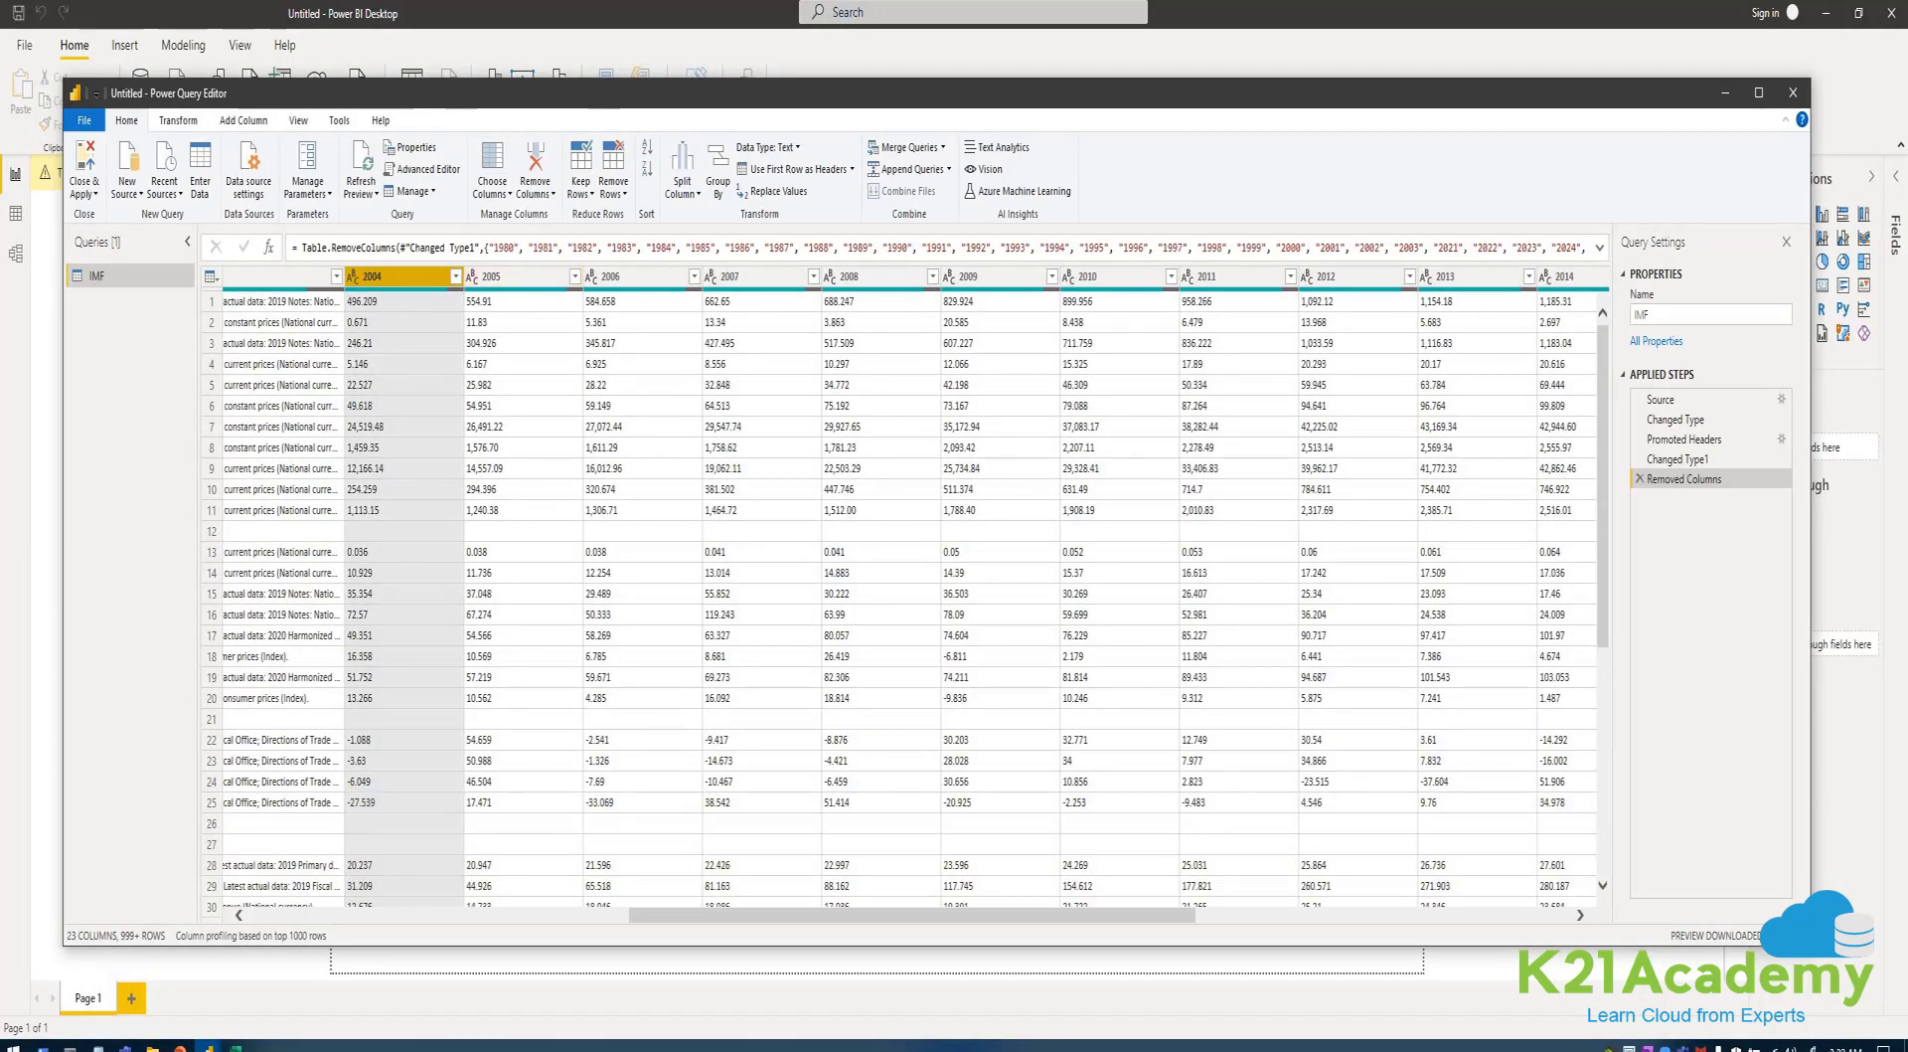
ctrl+click(517, 276)
ctrl+click(636, 277)
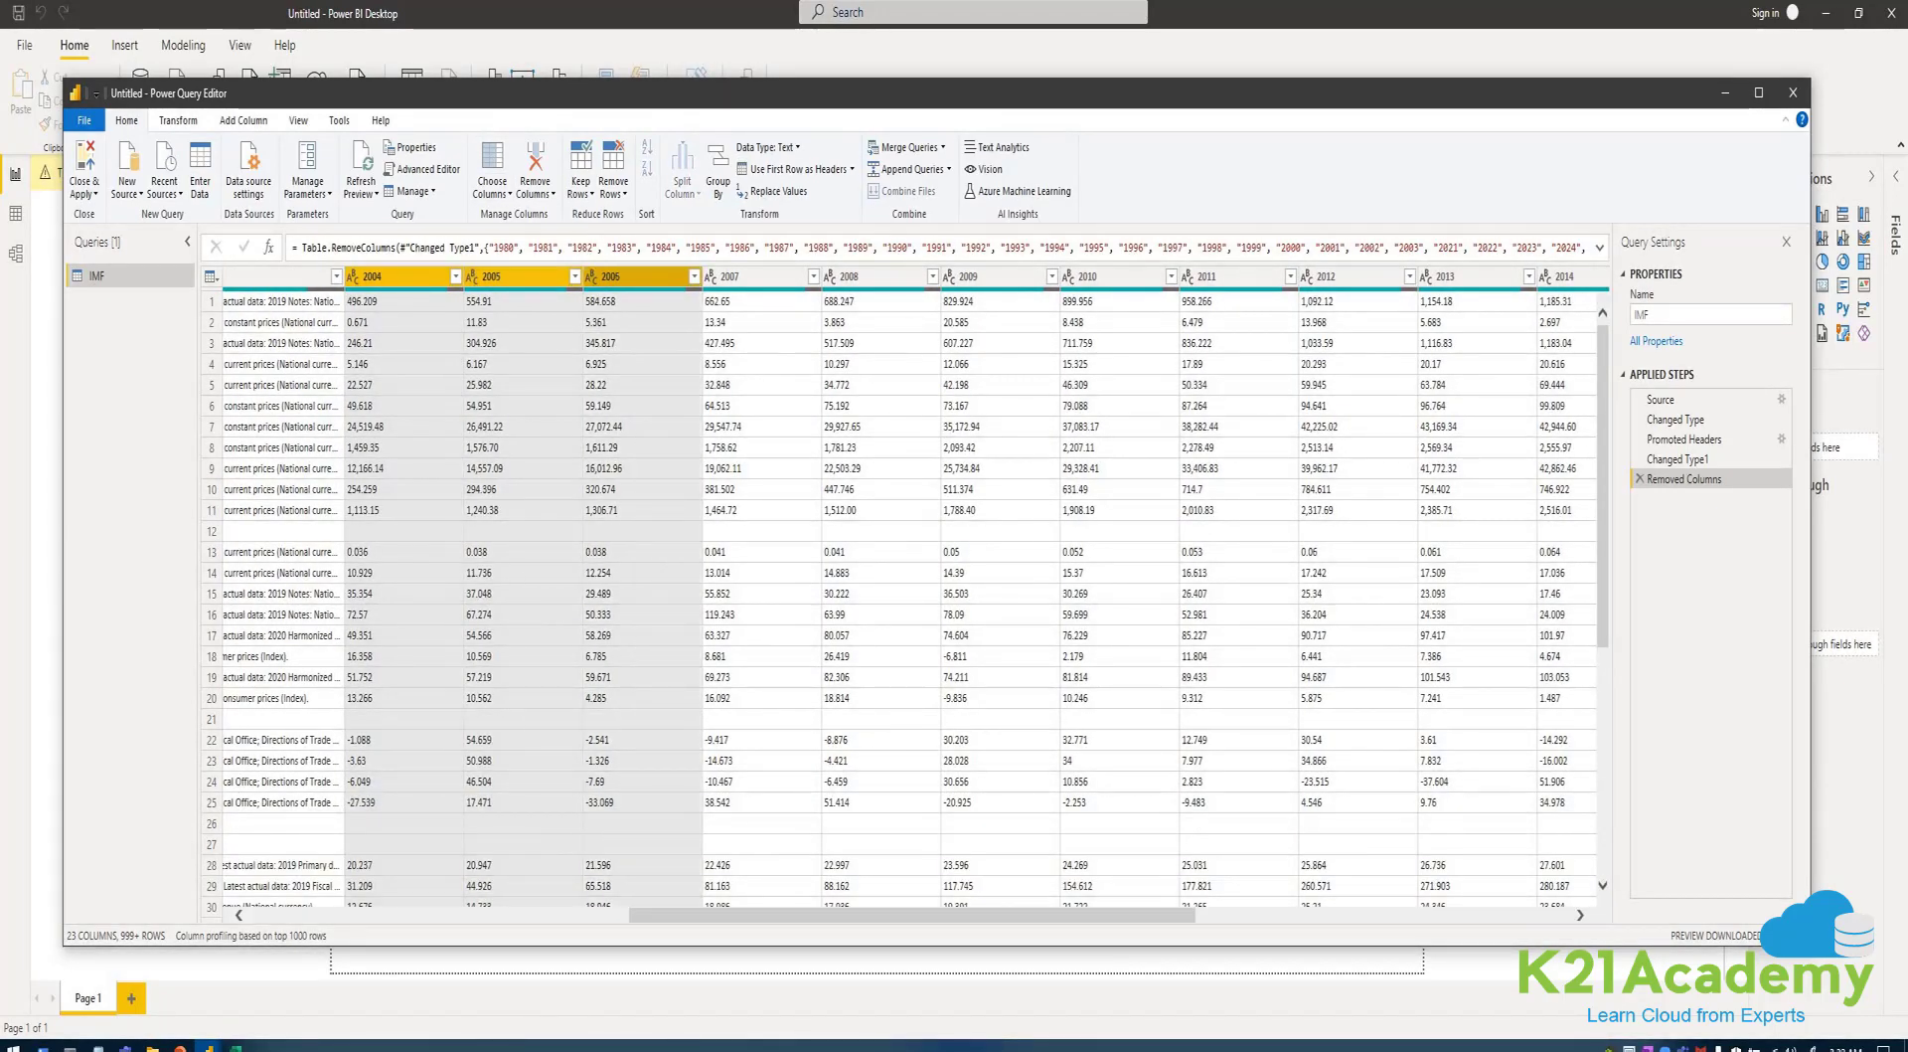
ctrl+click(755, 276)
ctrl+click(875, 277)
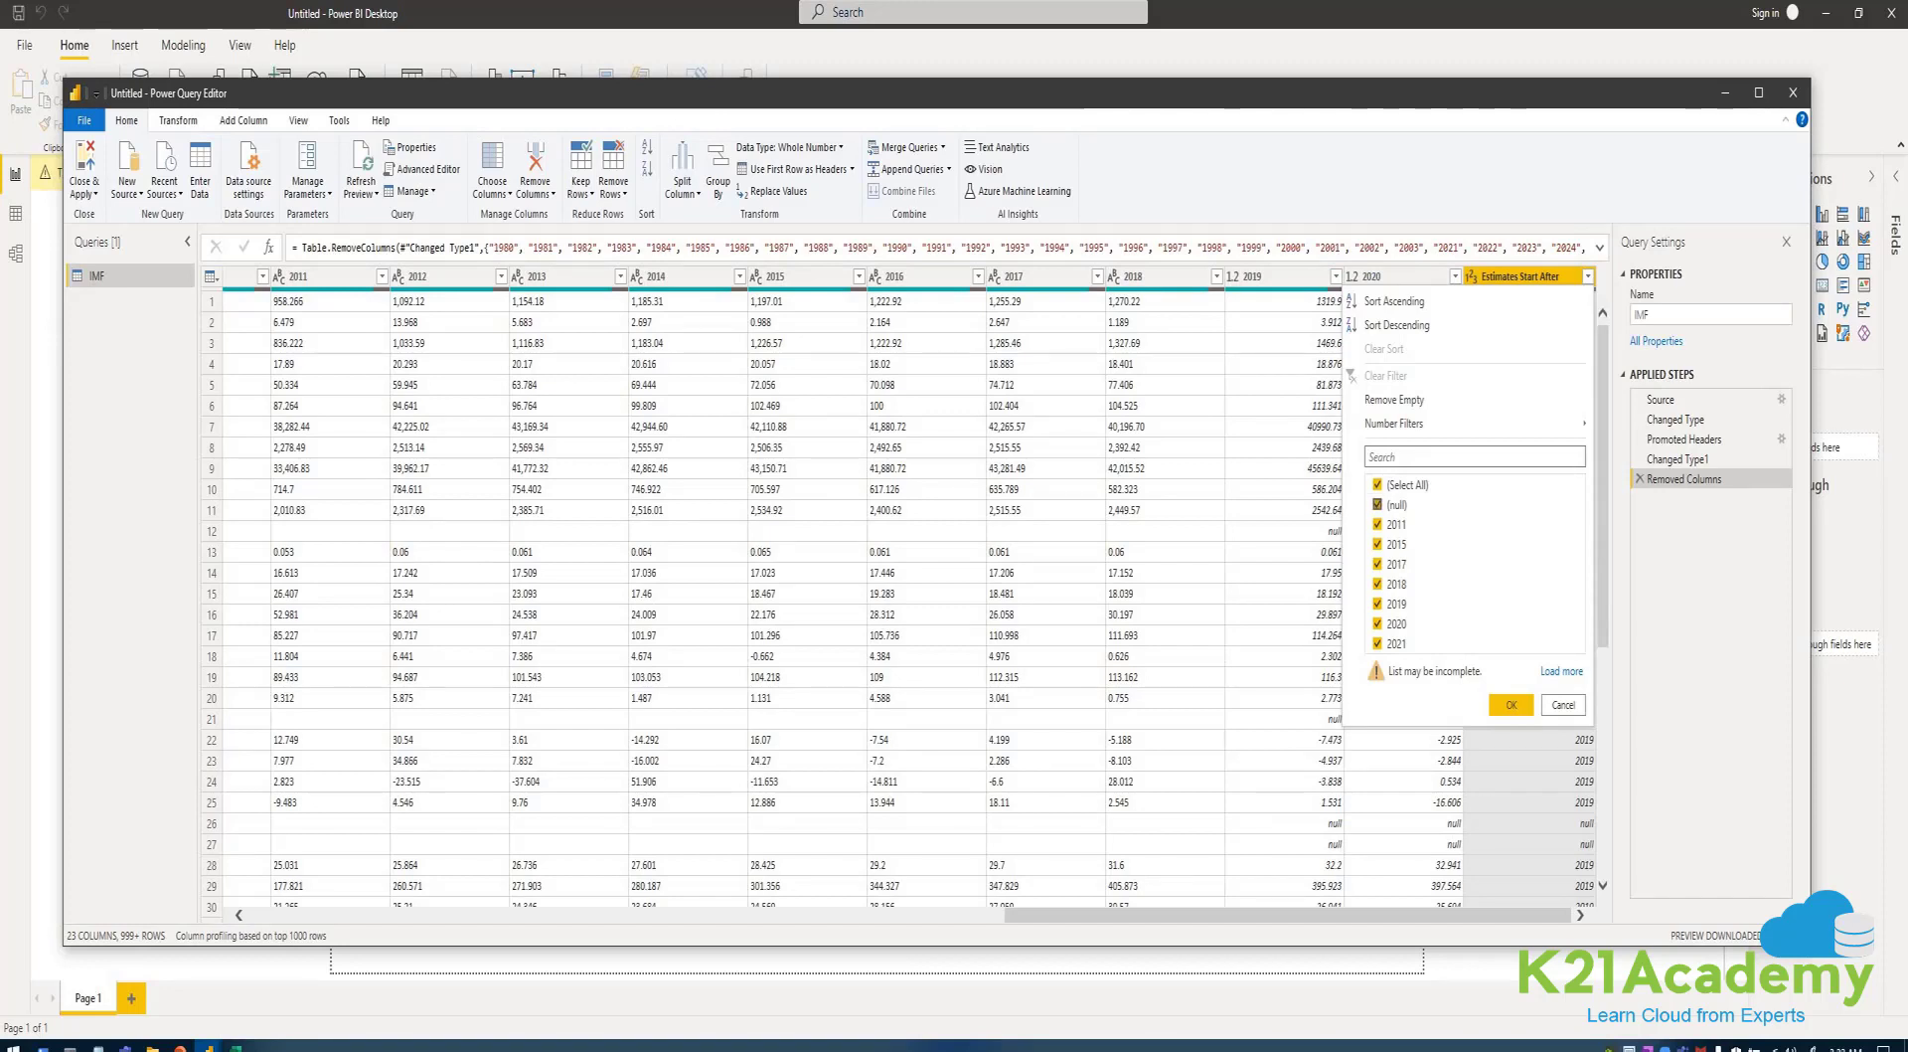
- Filter the Estimates Start After column of the IMF query to exclude null rows
click(1377, 505)
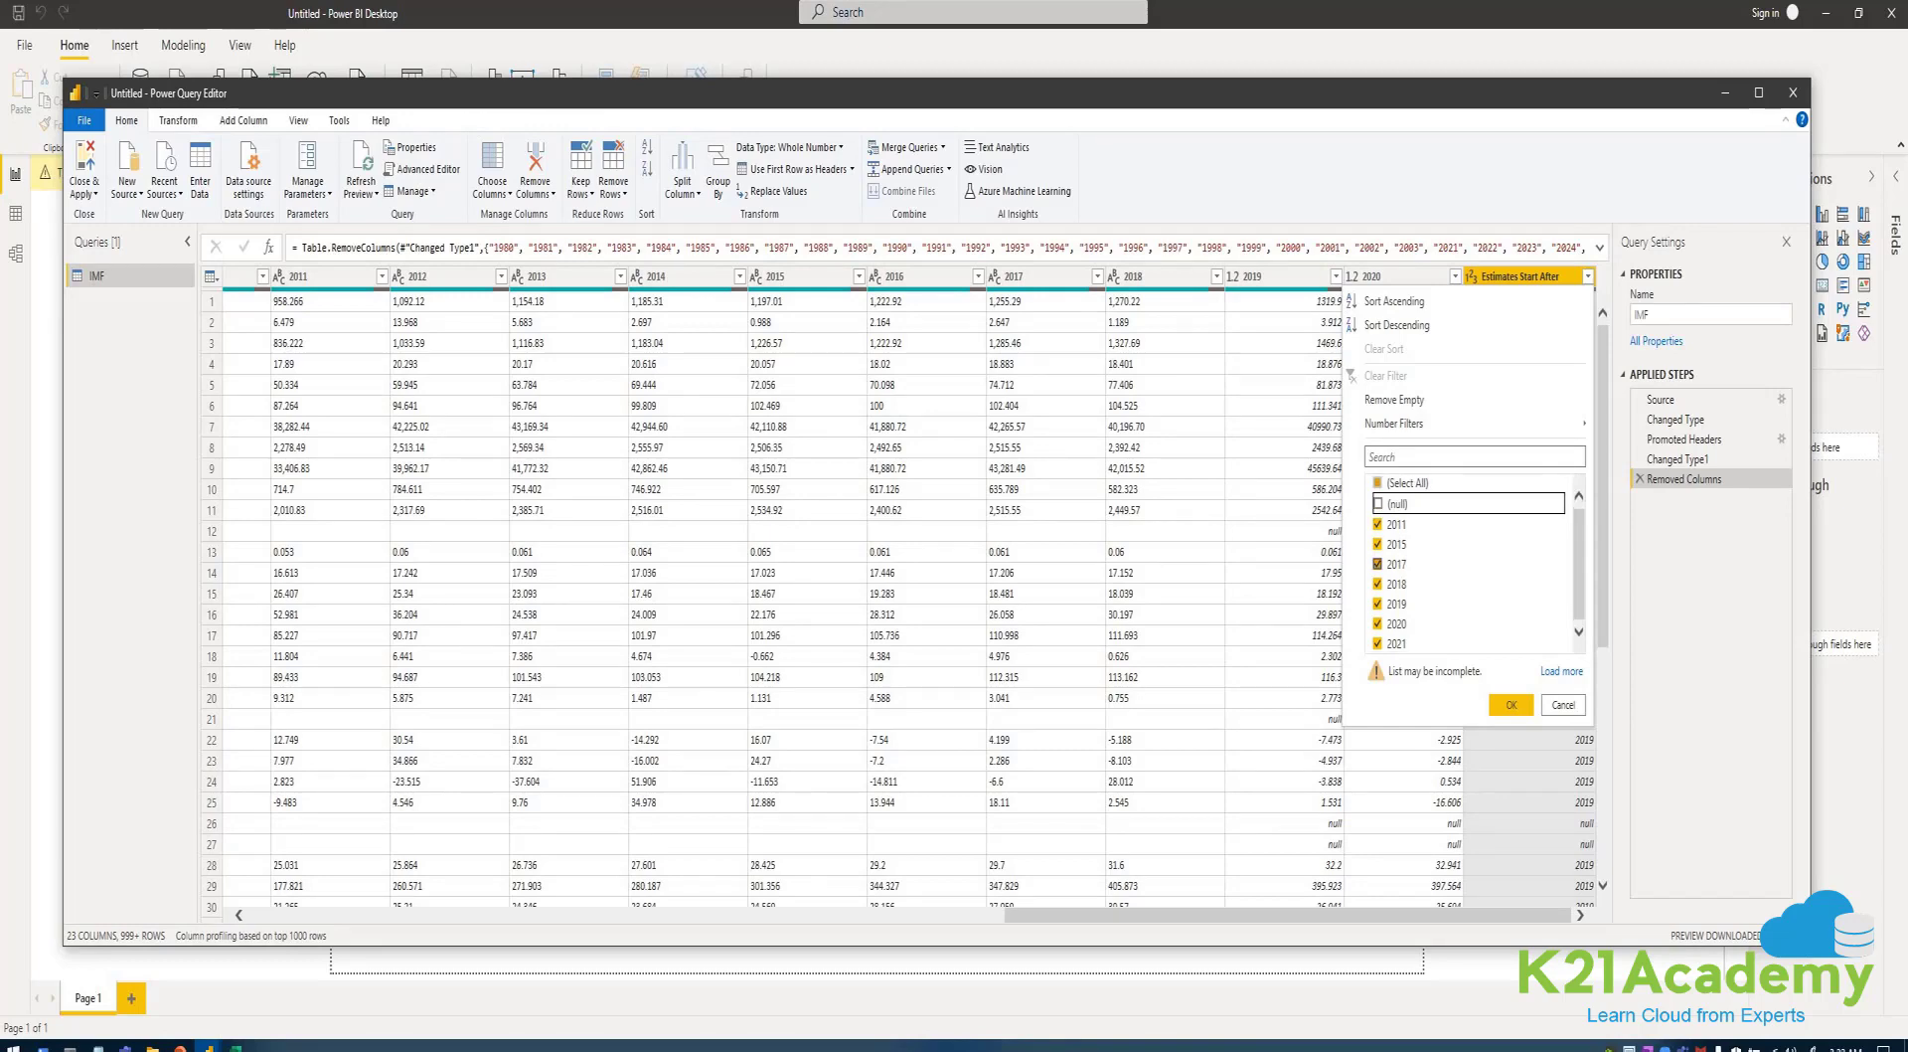
click(1511, 705)
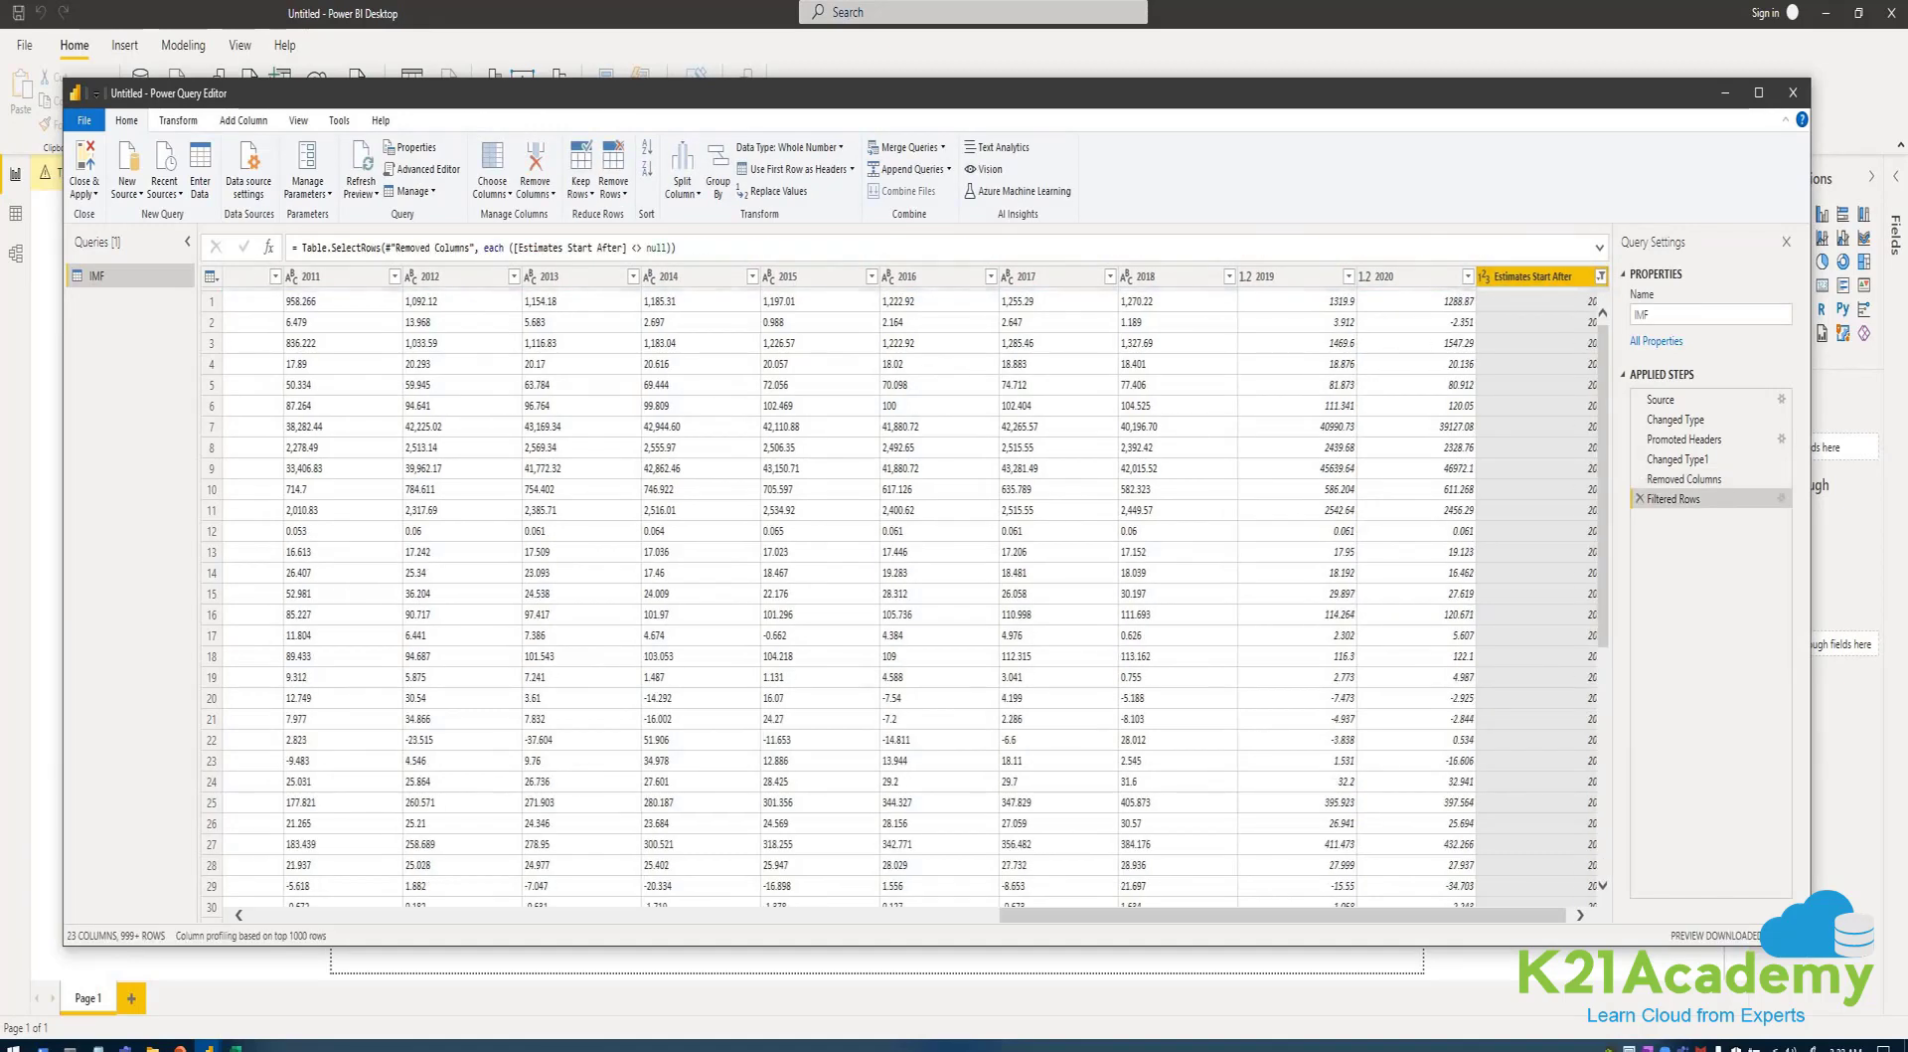
click(1416, 903)
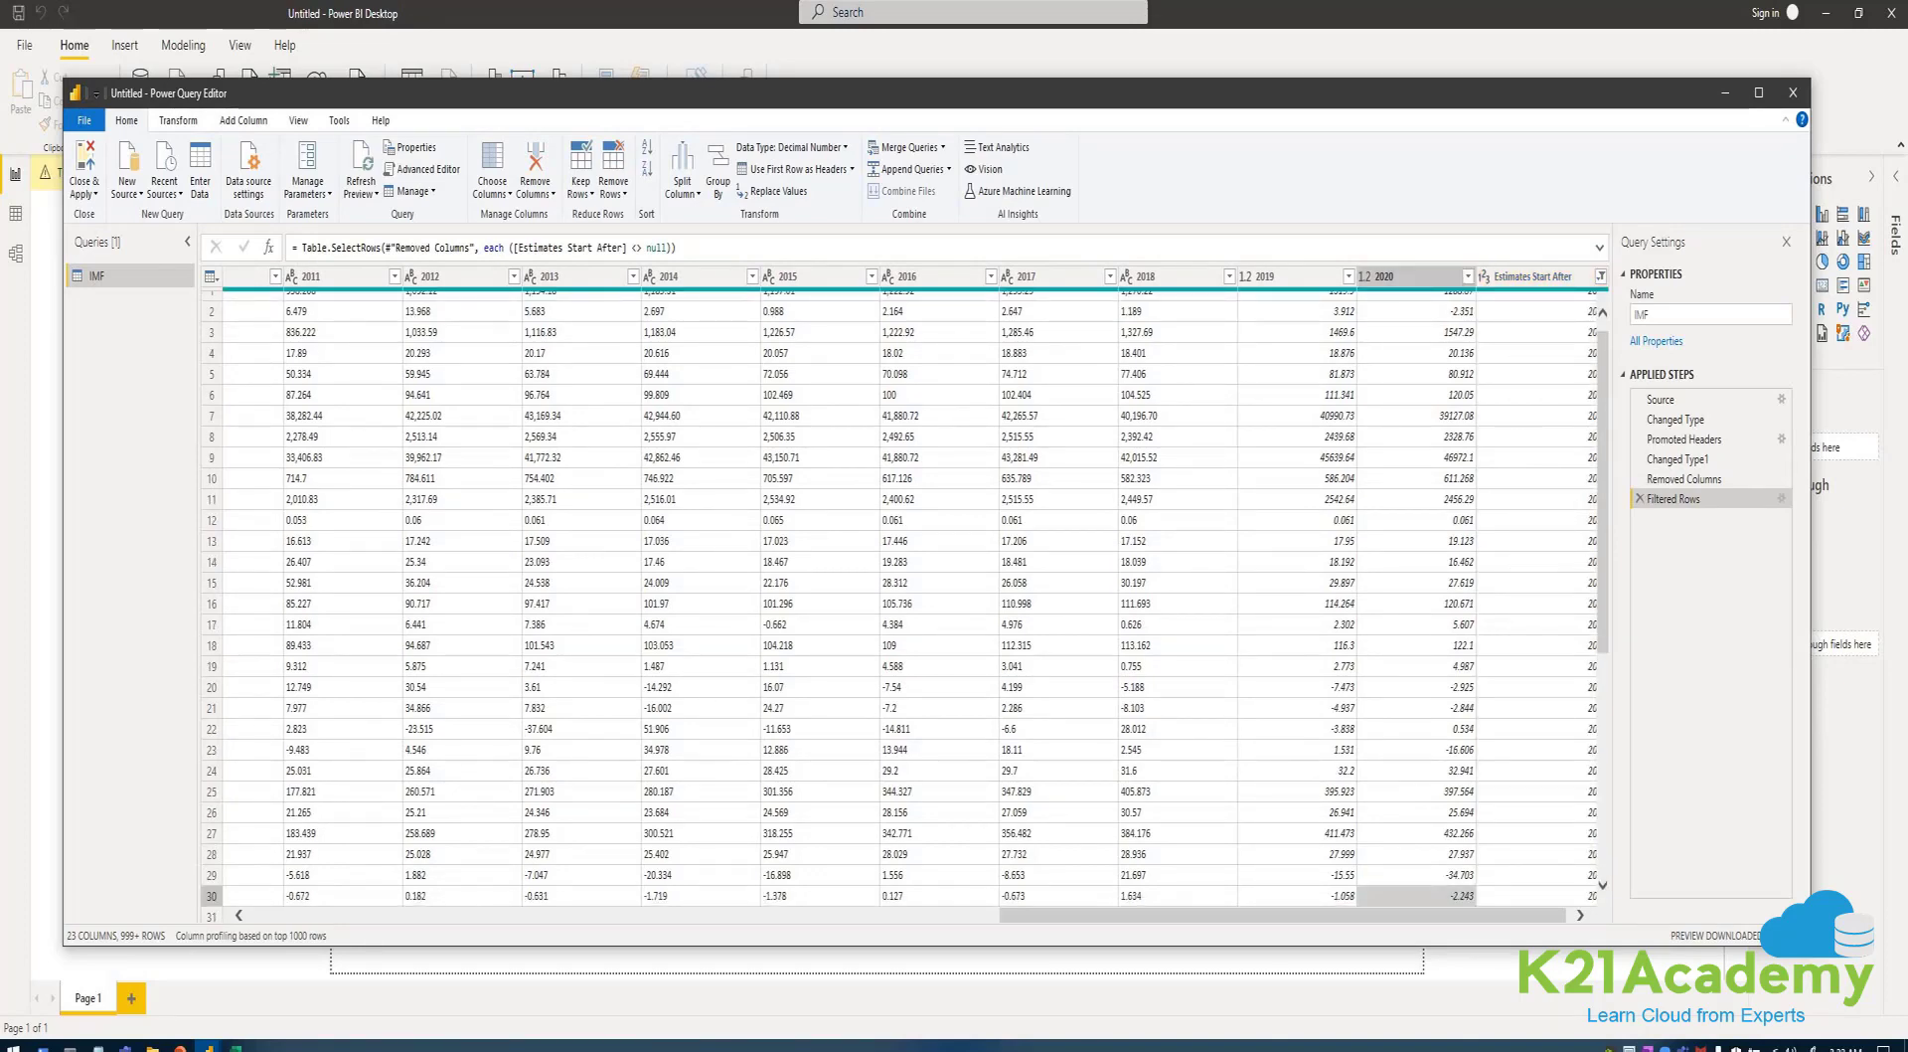
- Filter the 2004 column of the IMF query to exclude rows with the value n/a
drag(1292, 915, 834, 915)
scroll(906, 607, down, 20)
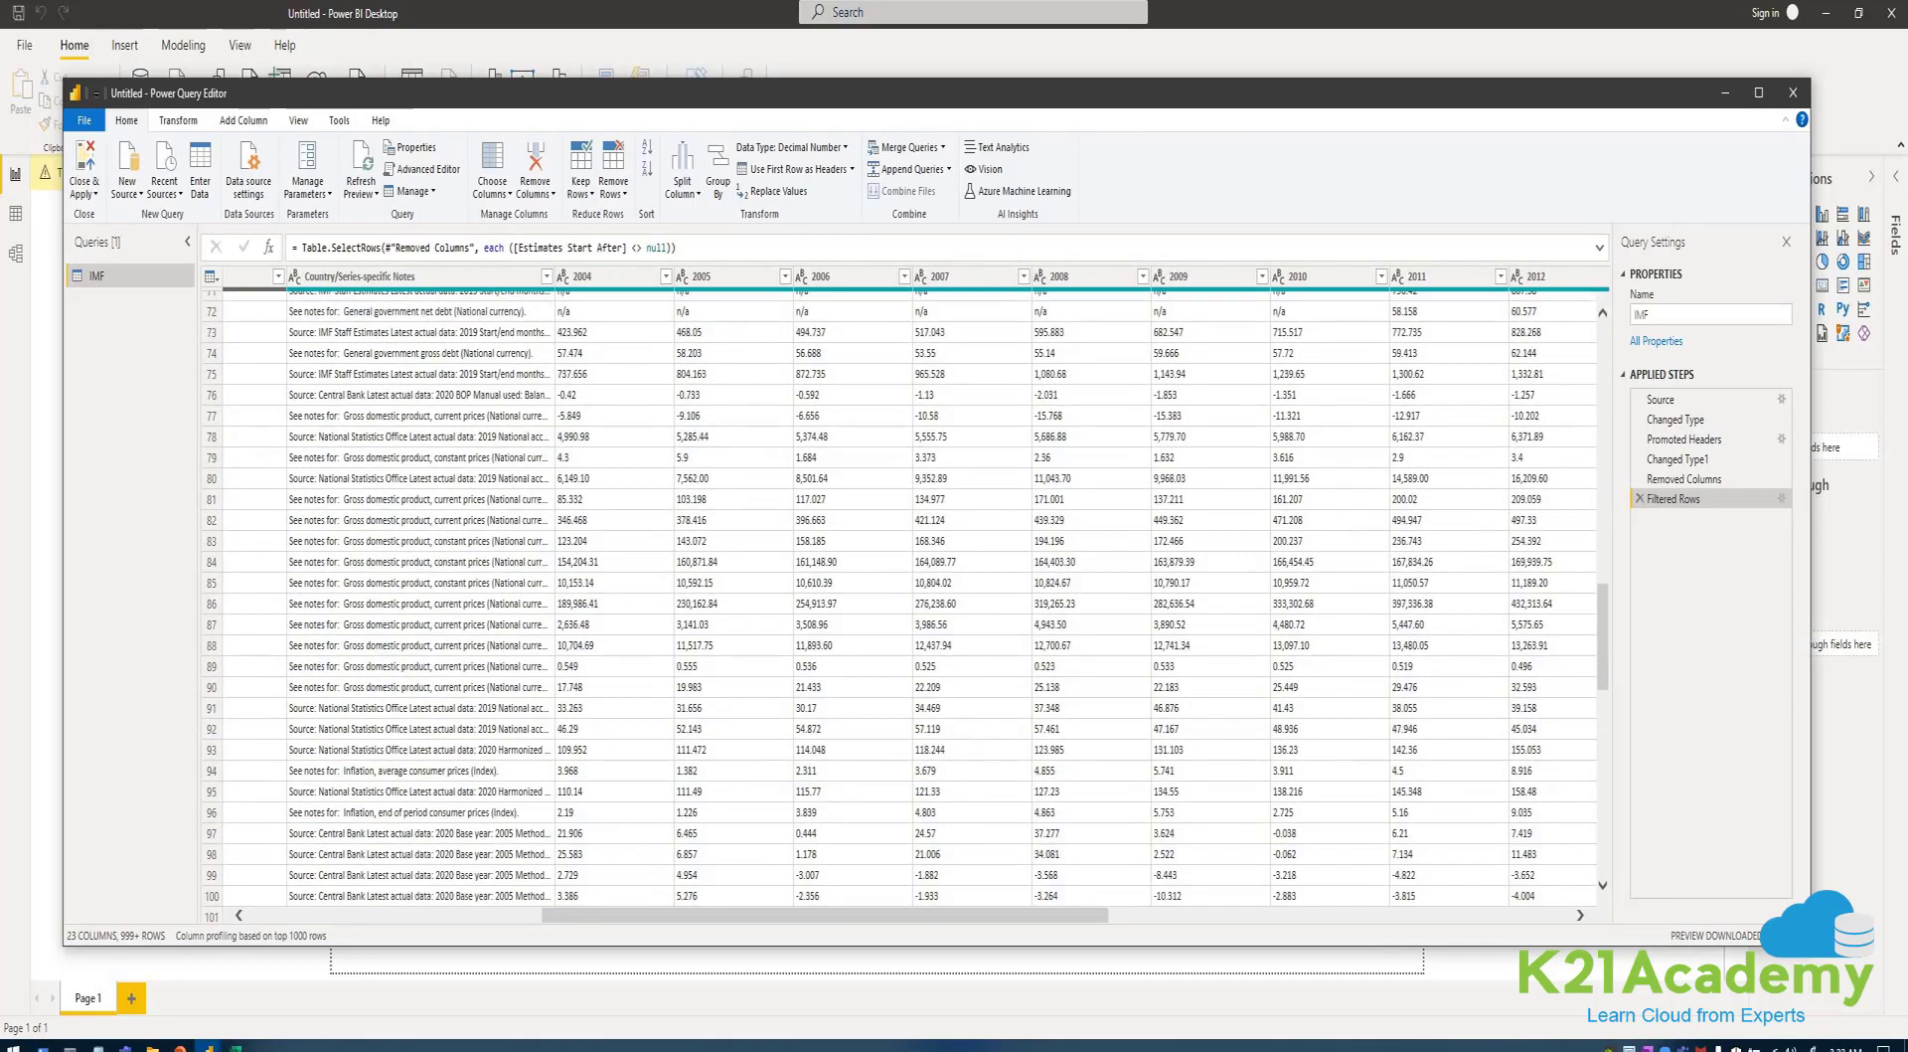
scroll(906, 597, up, 20)
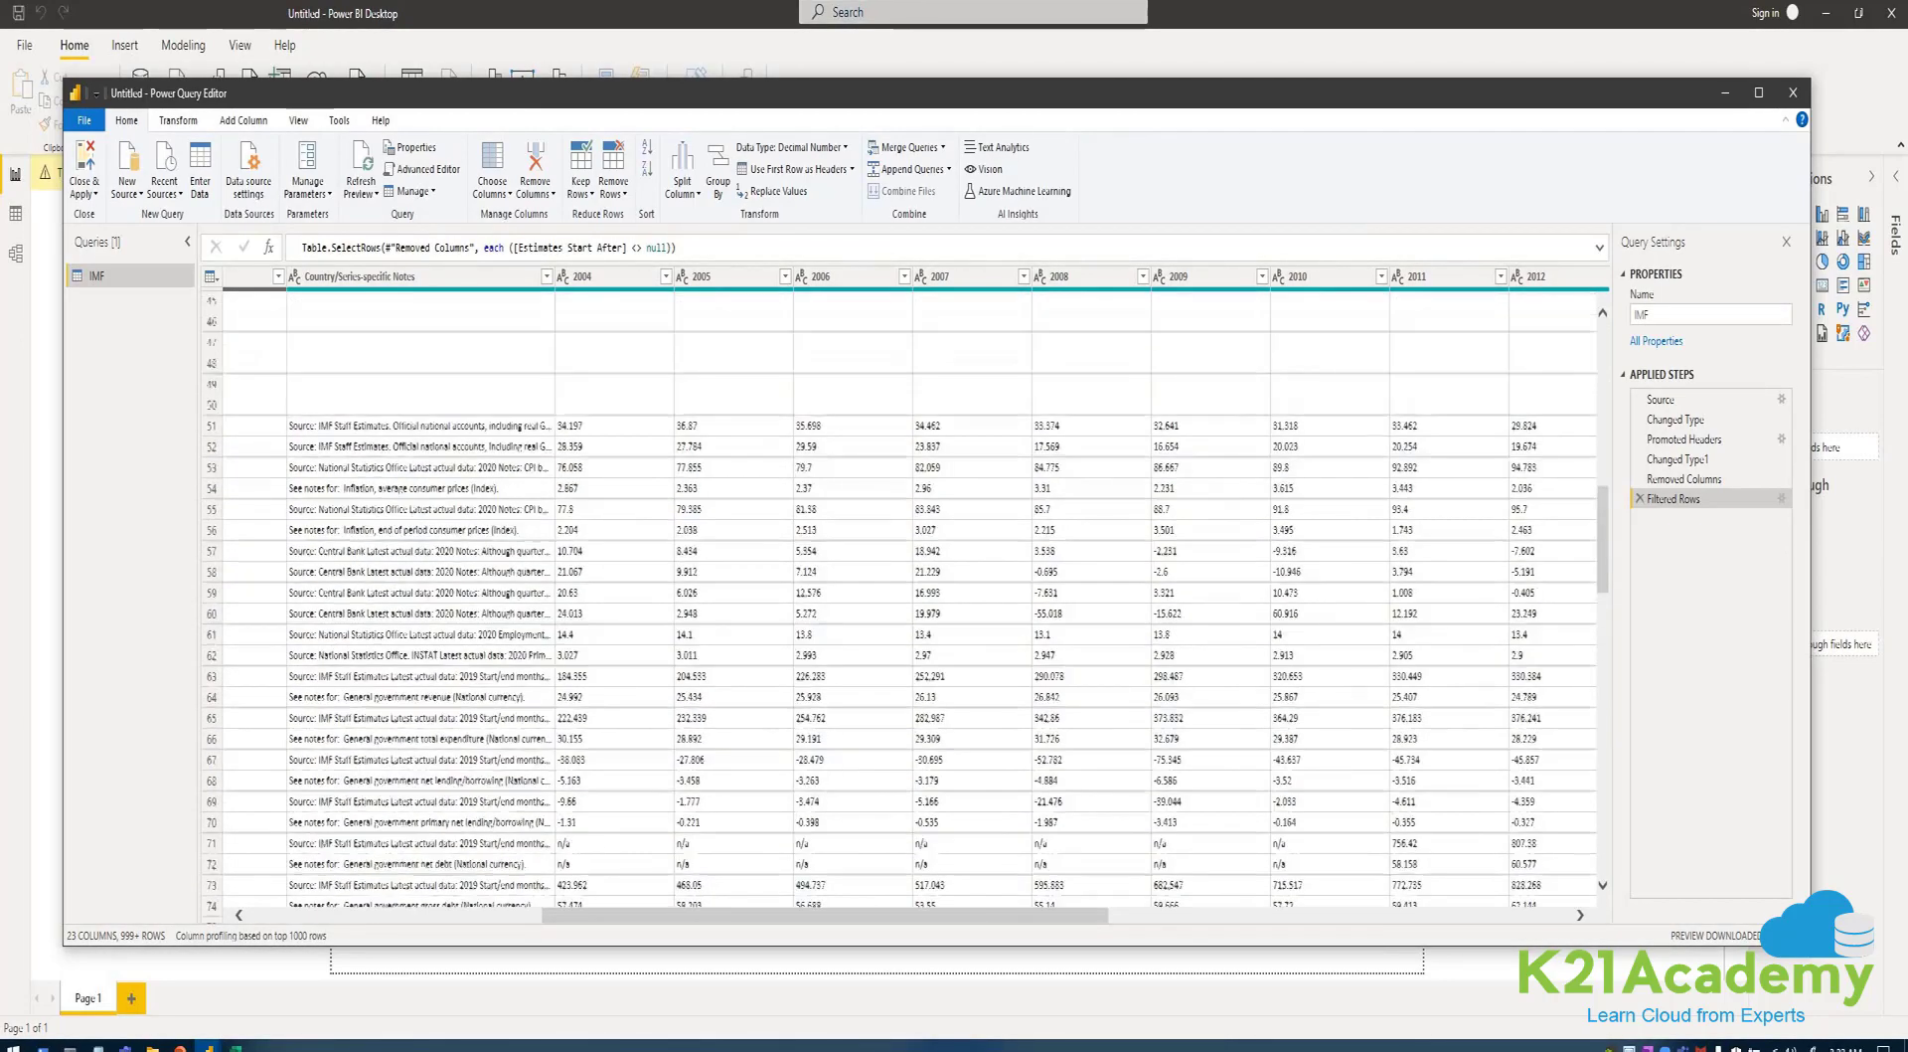
click(609, 278)
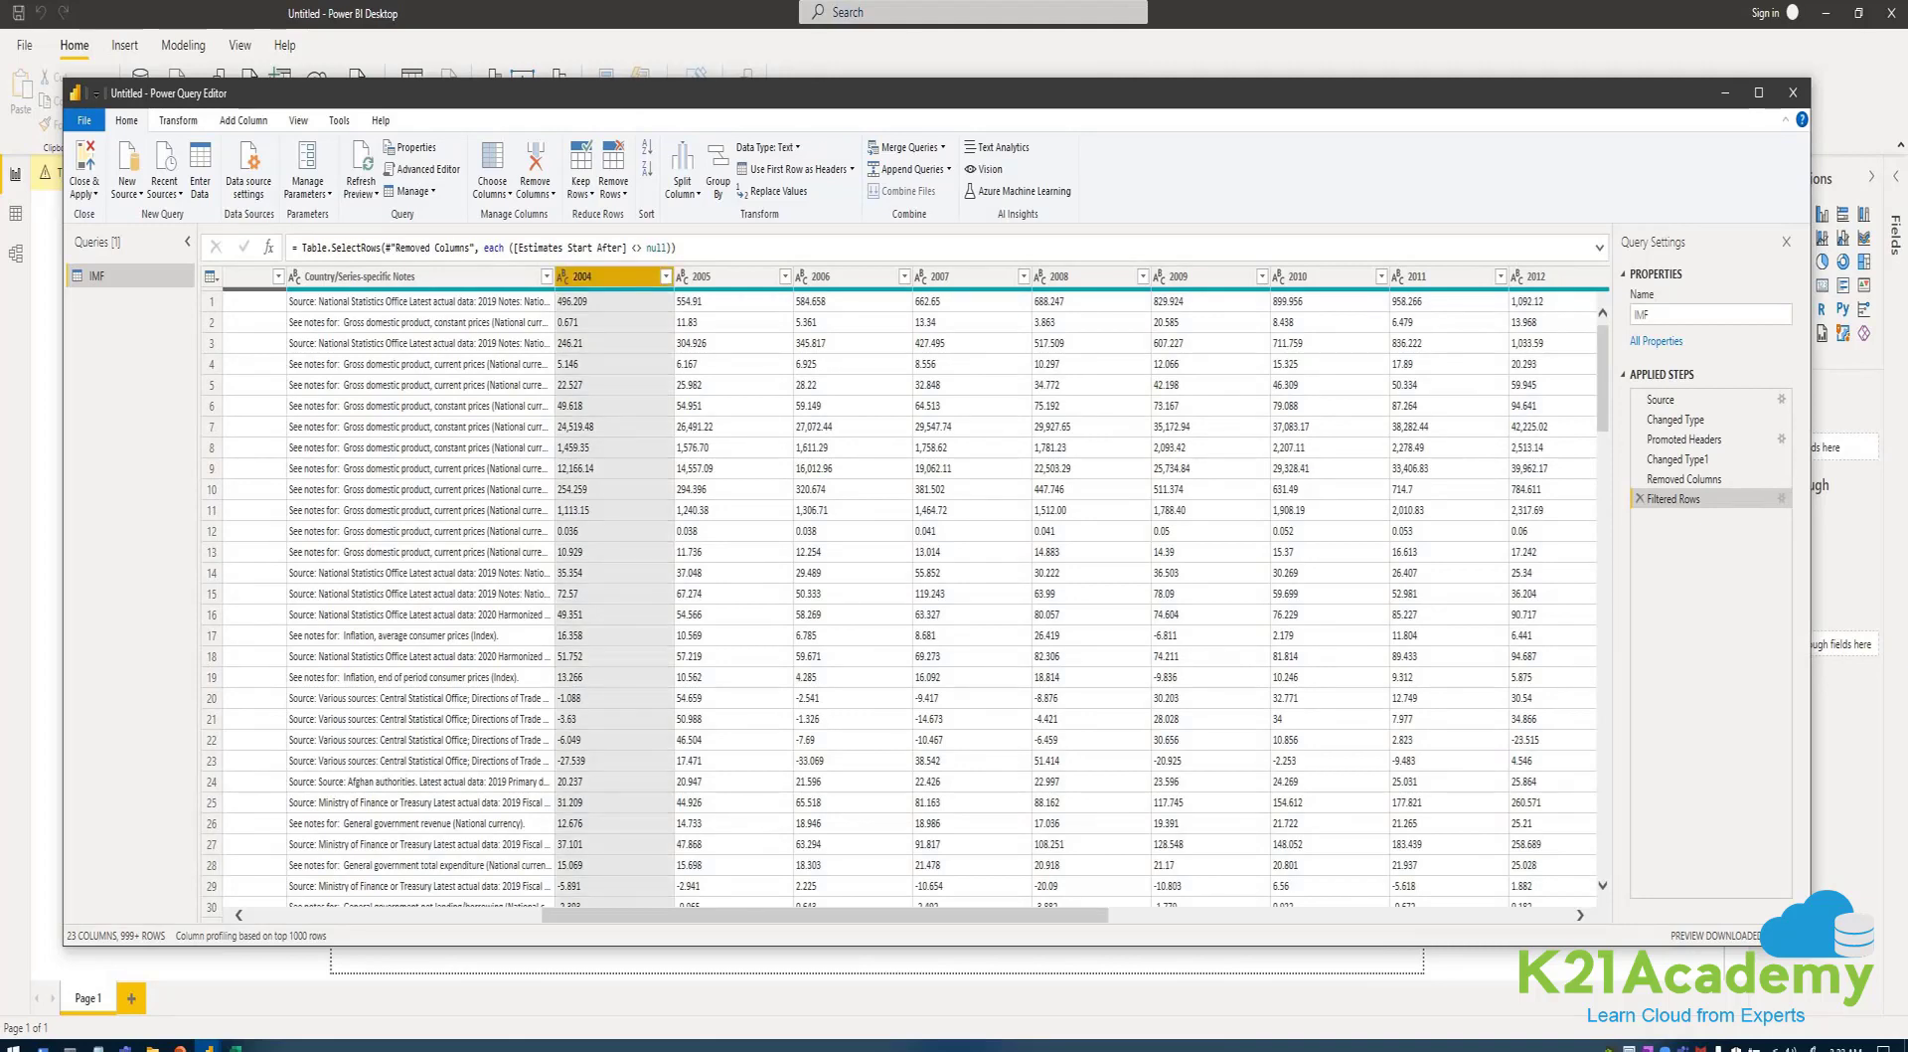
click(665, 276)
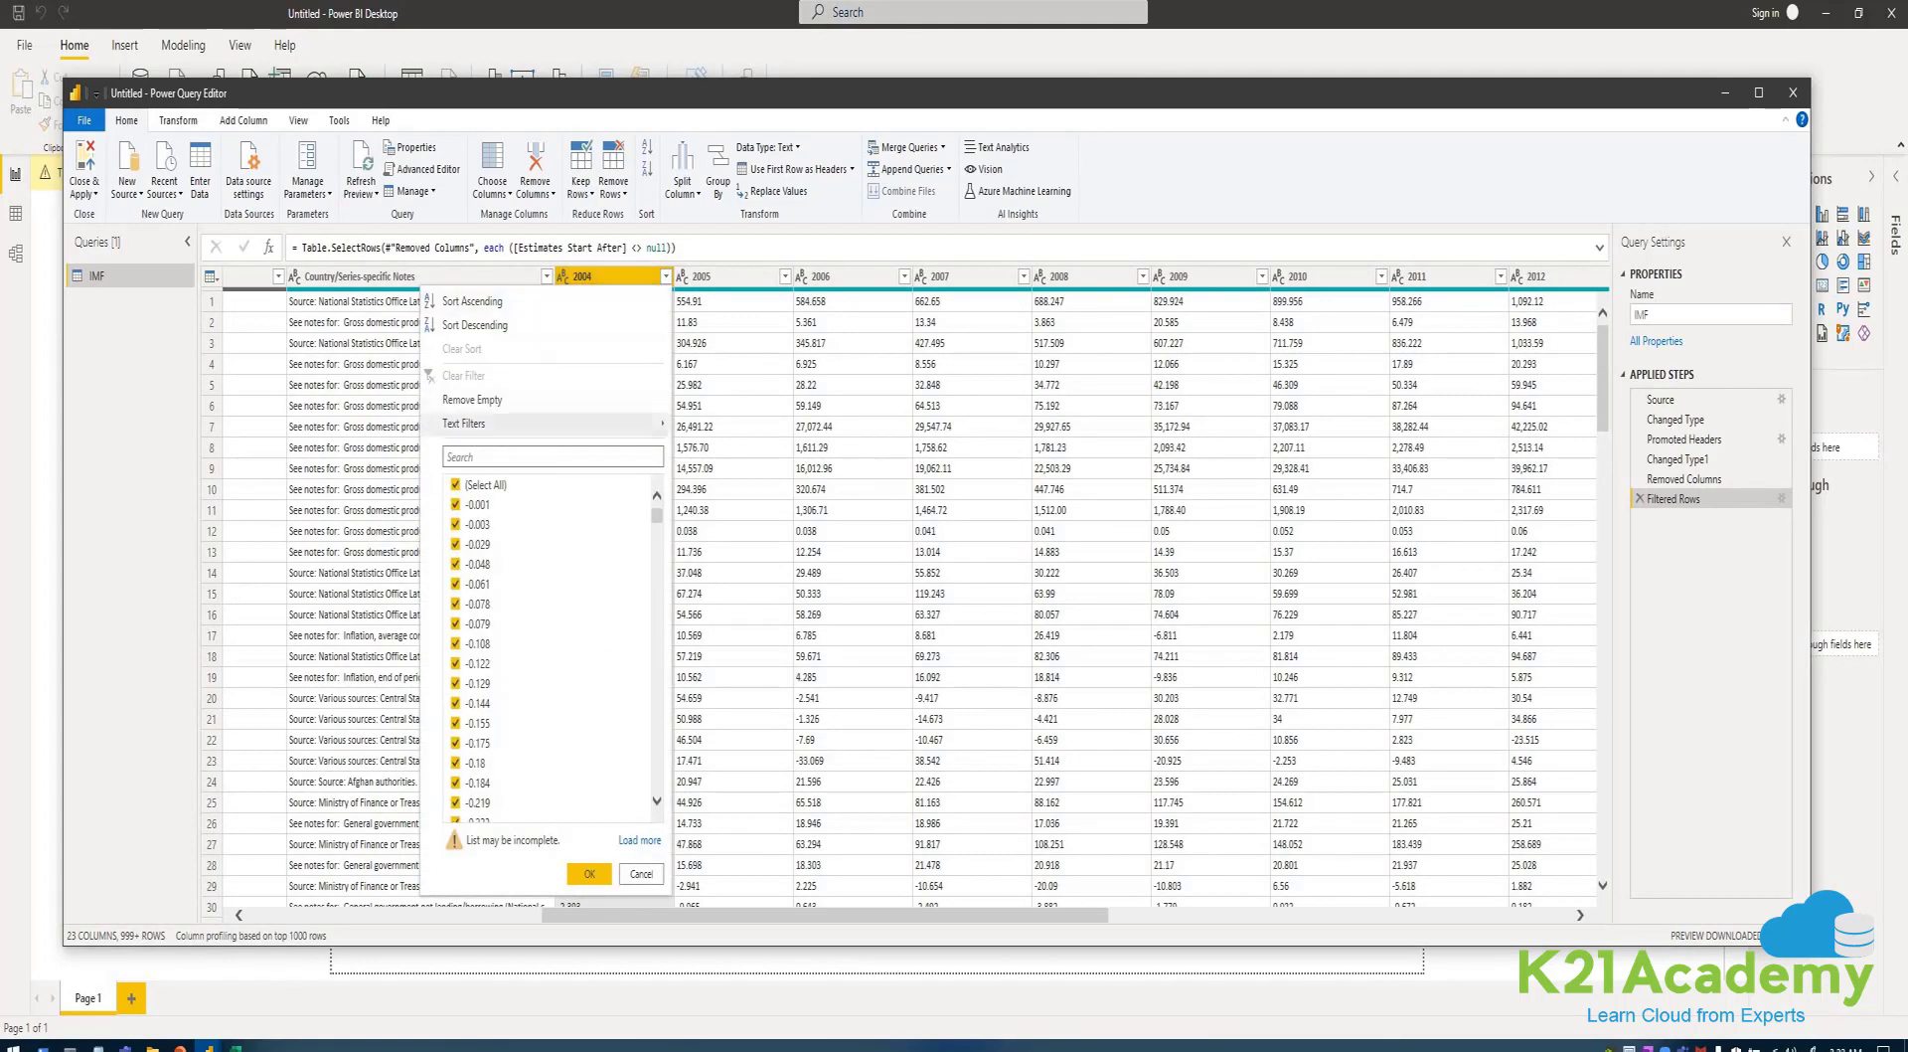
scroll(547, 646, down, 15)
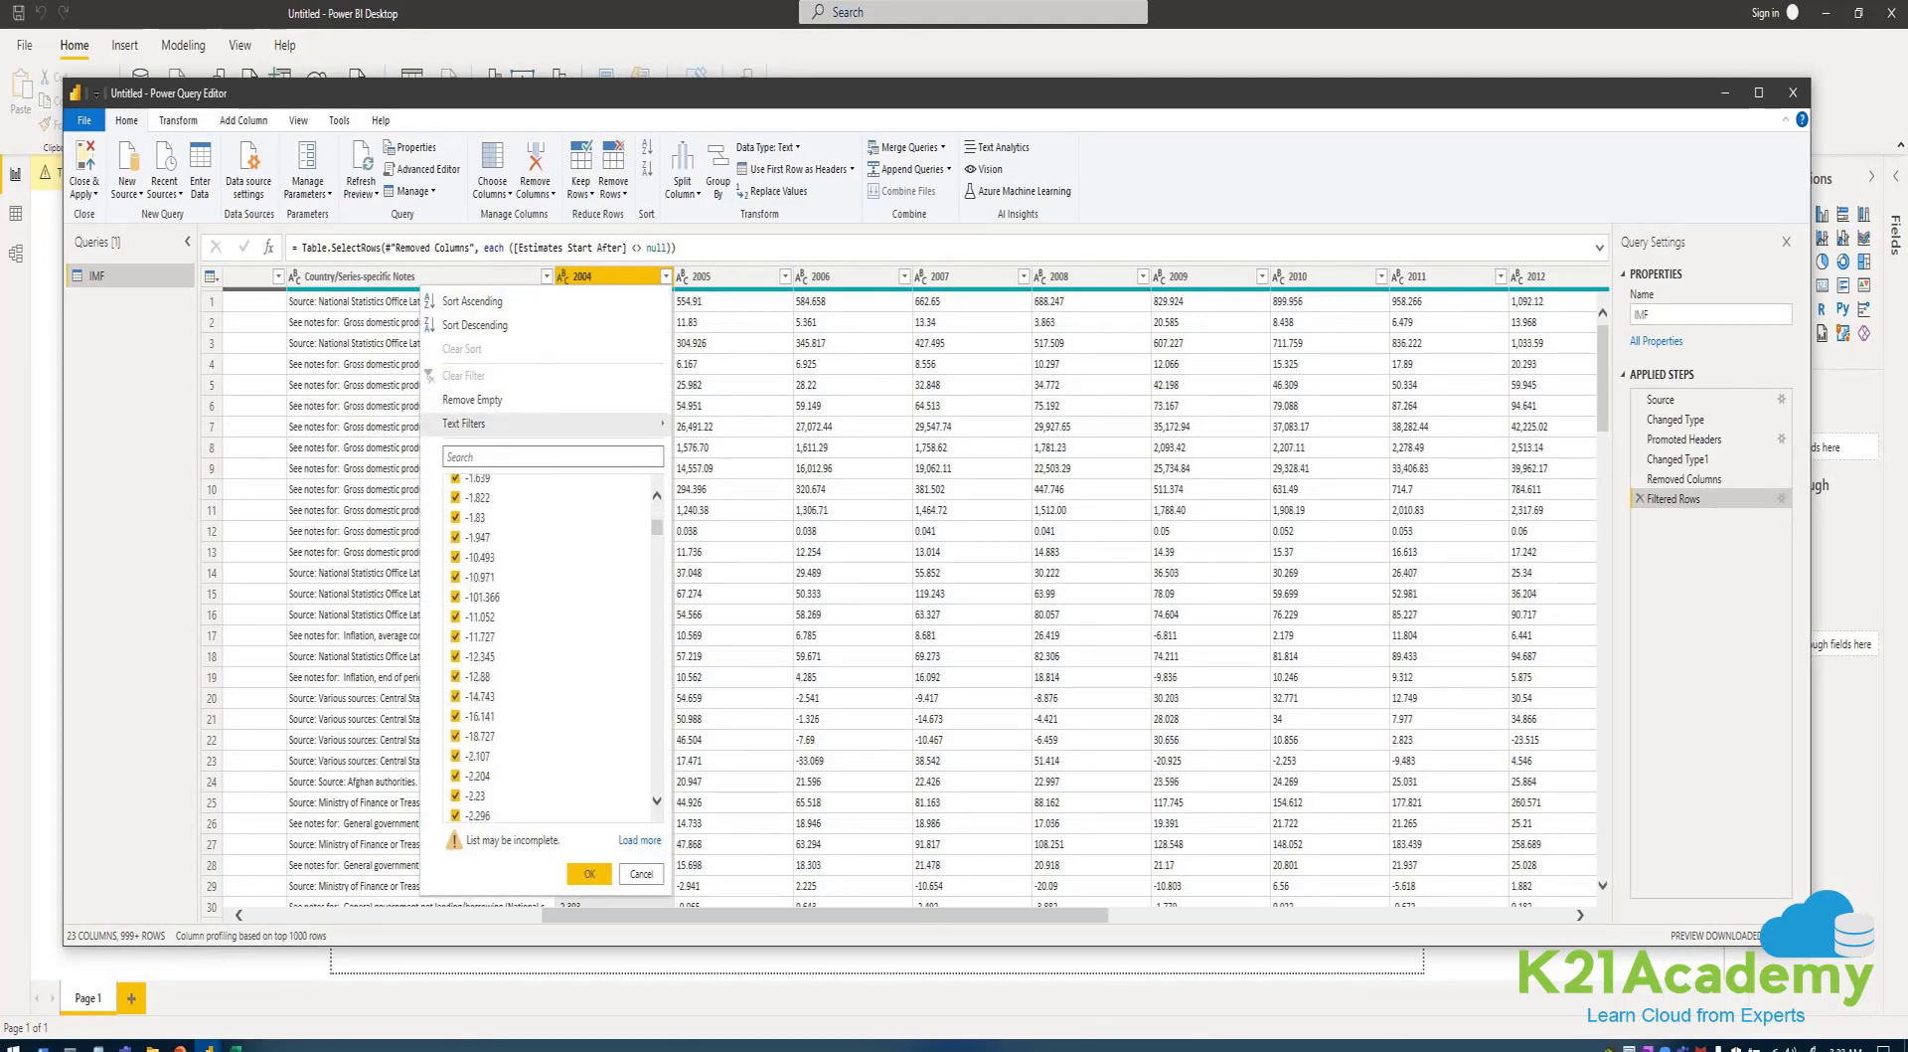
drag(657, 528, 657, 781)
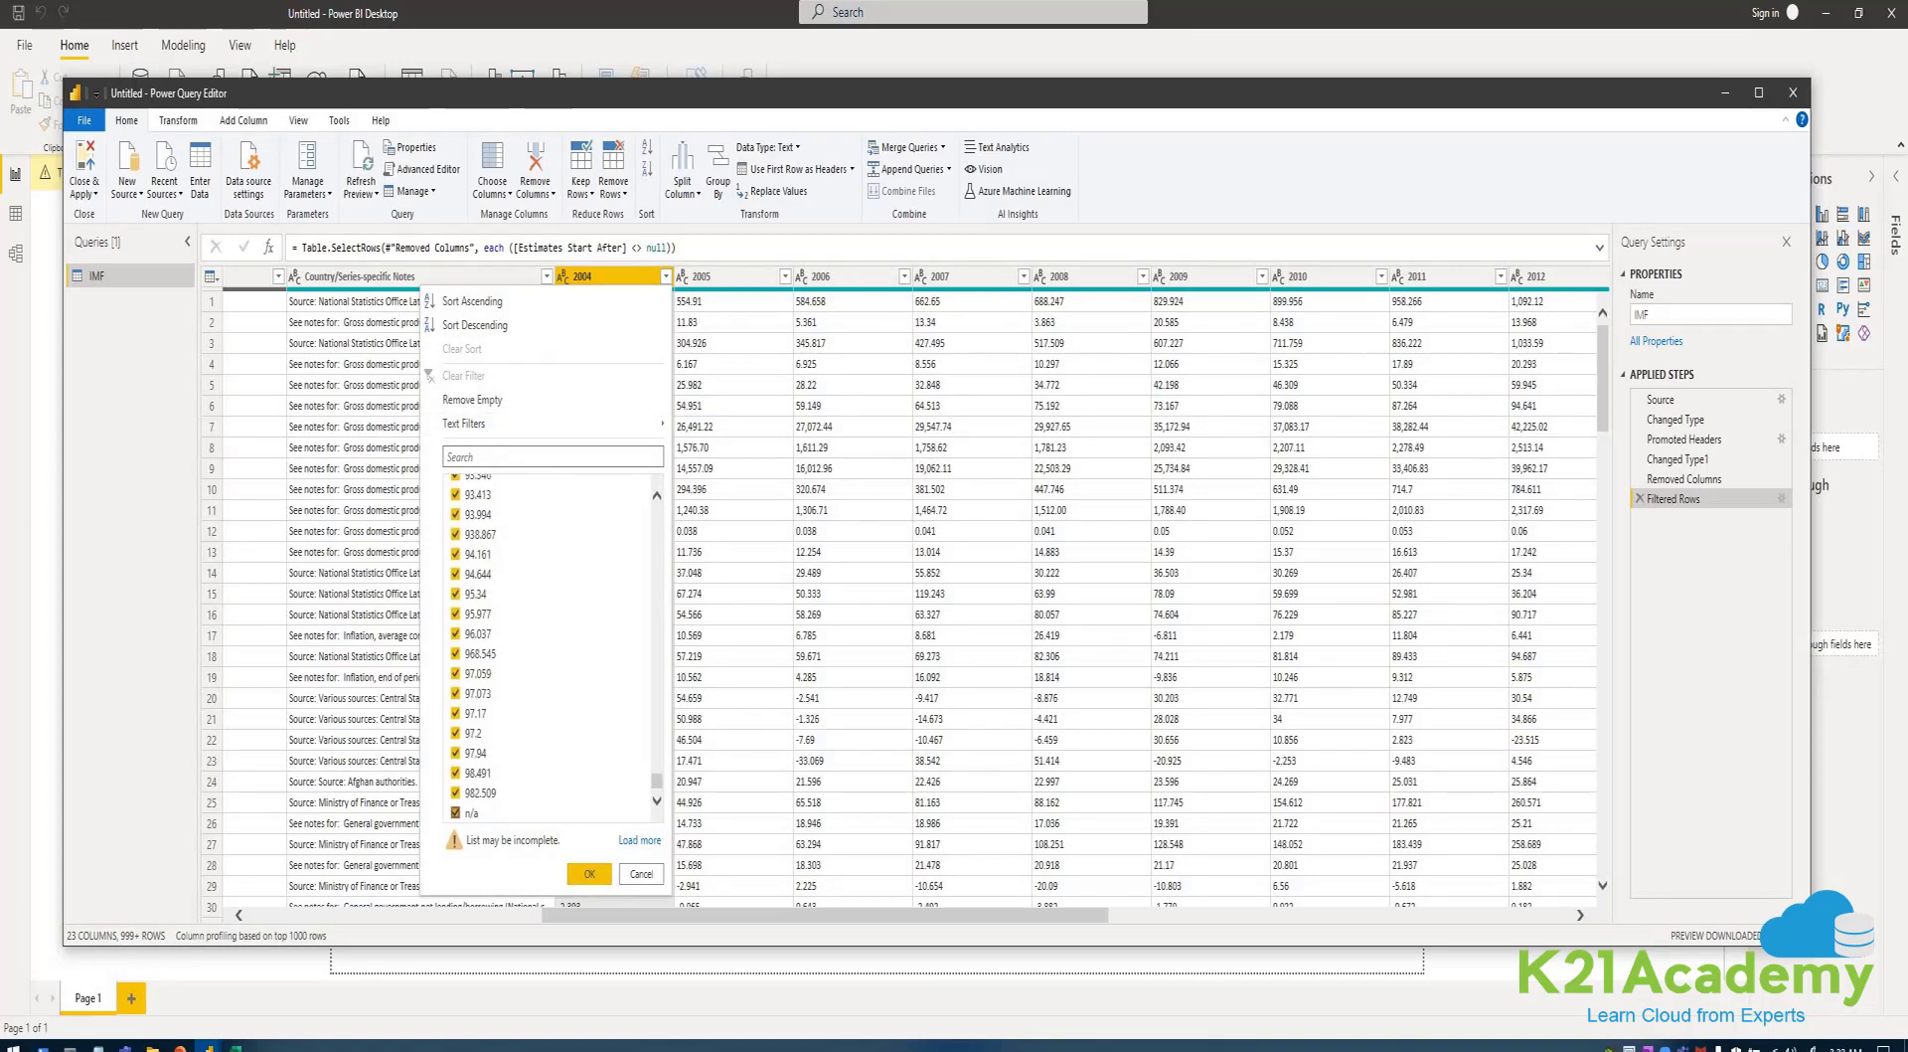
click(456, 813)
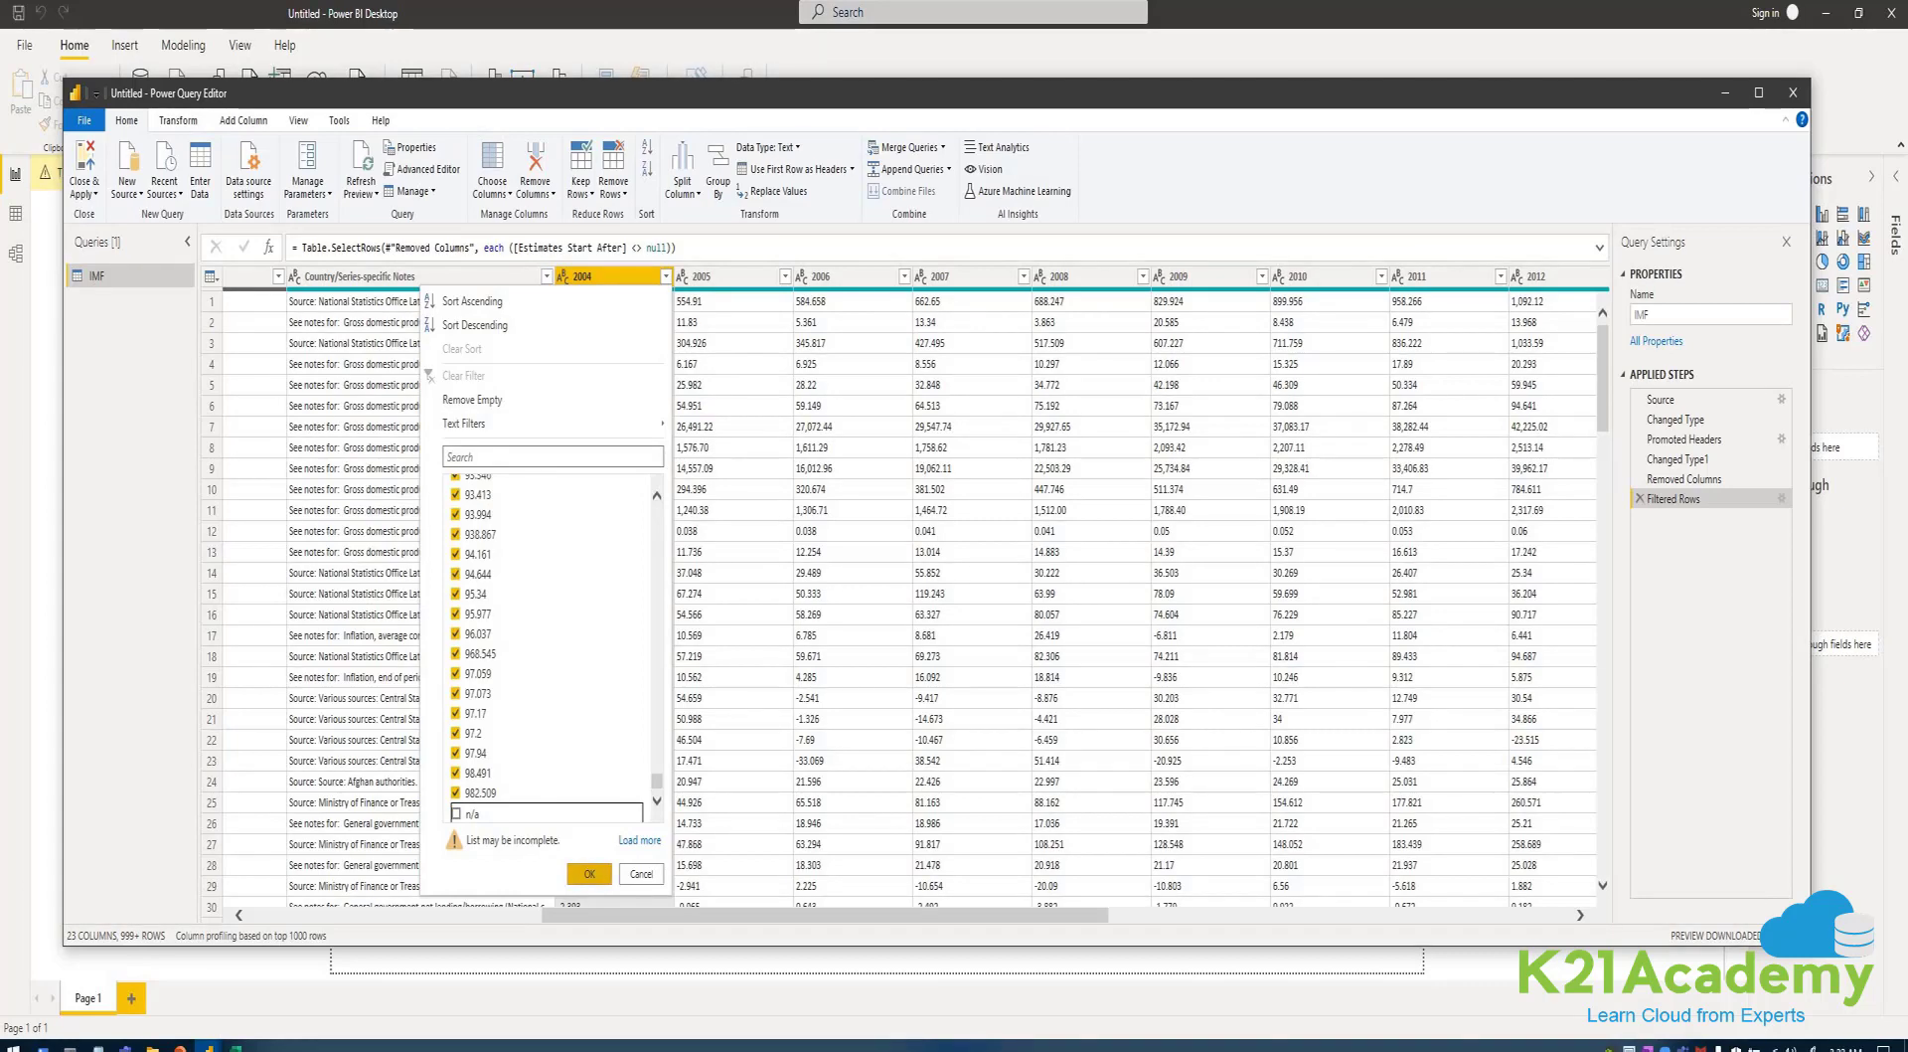
click(589, 873)
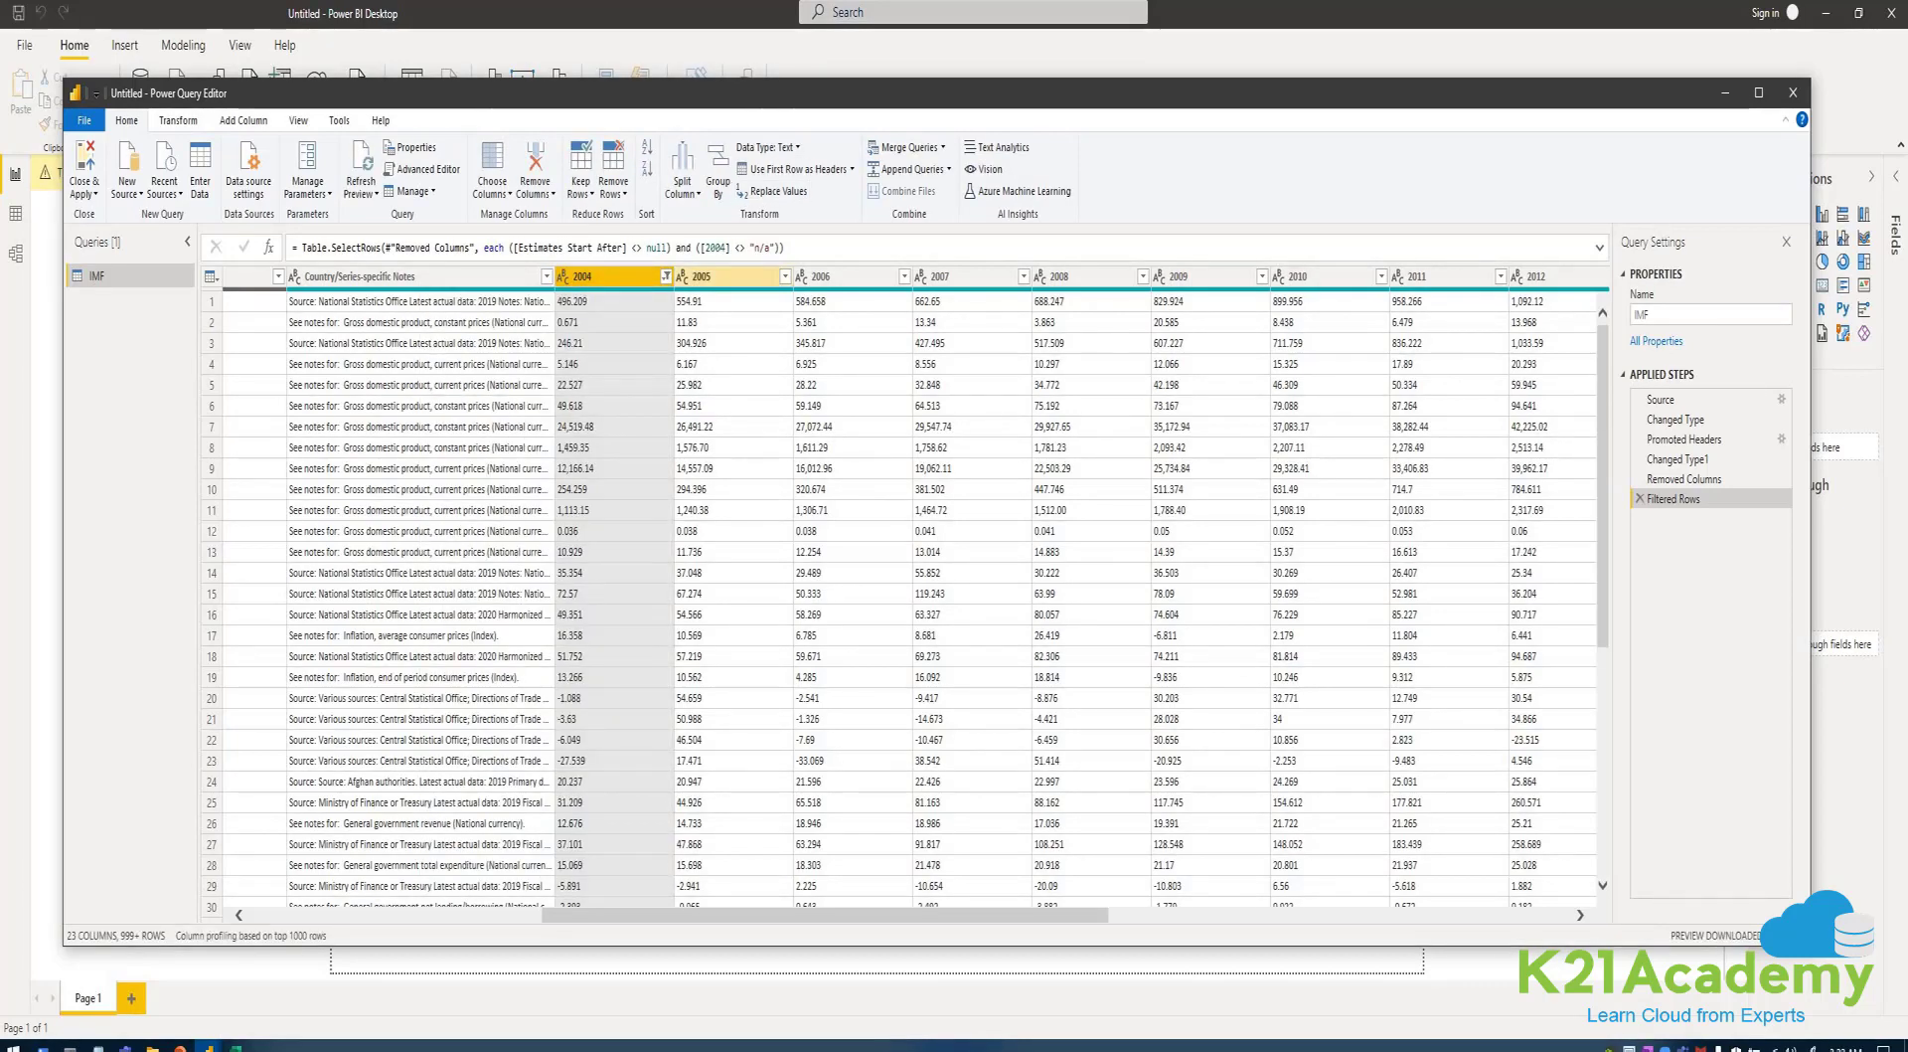
- Look through the 2005 column's filter values for placeholder entries and leave the filter unapplied
click(785, 277)
scroll(574, 773, down, 3)
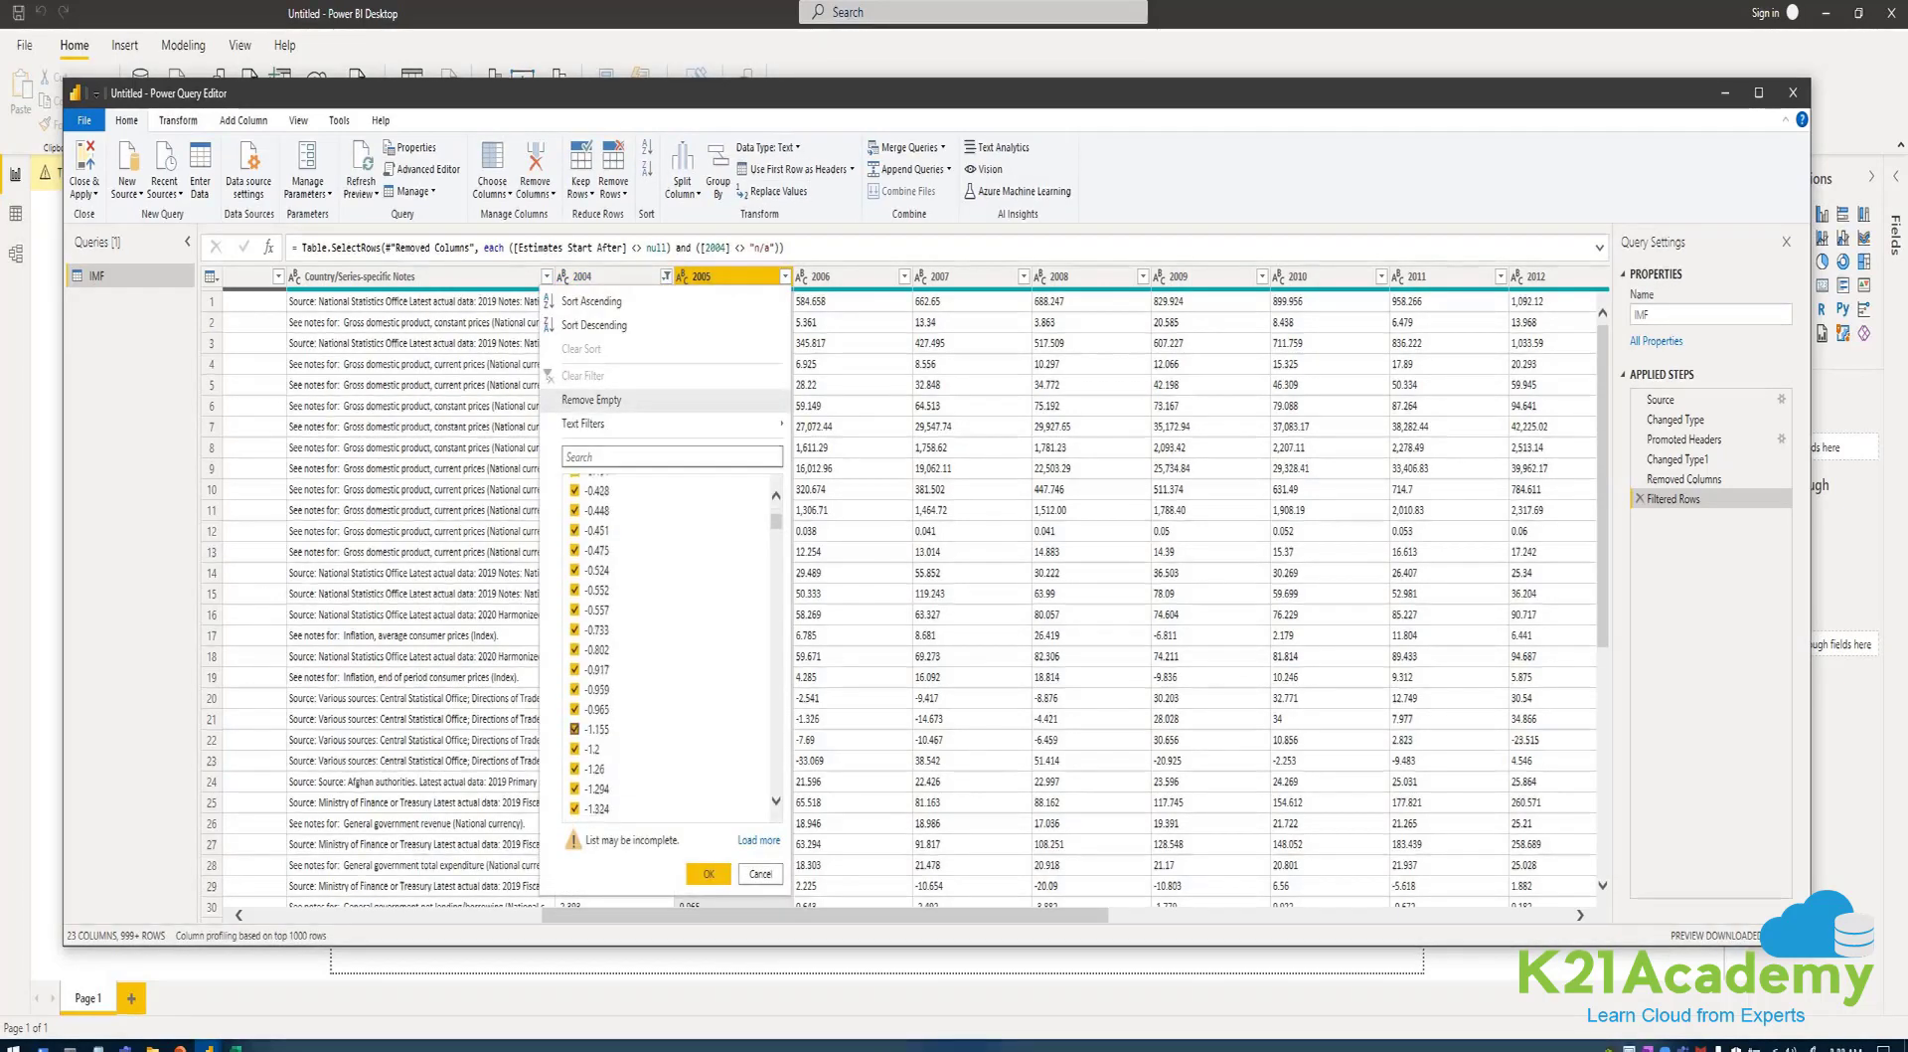
scroll(671, 646, down, 5)
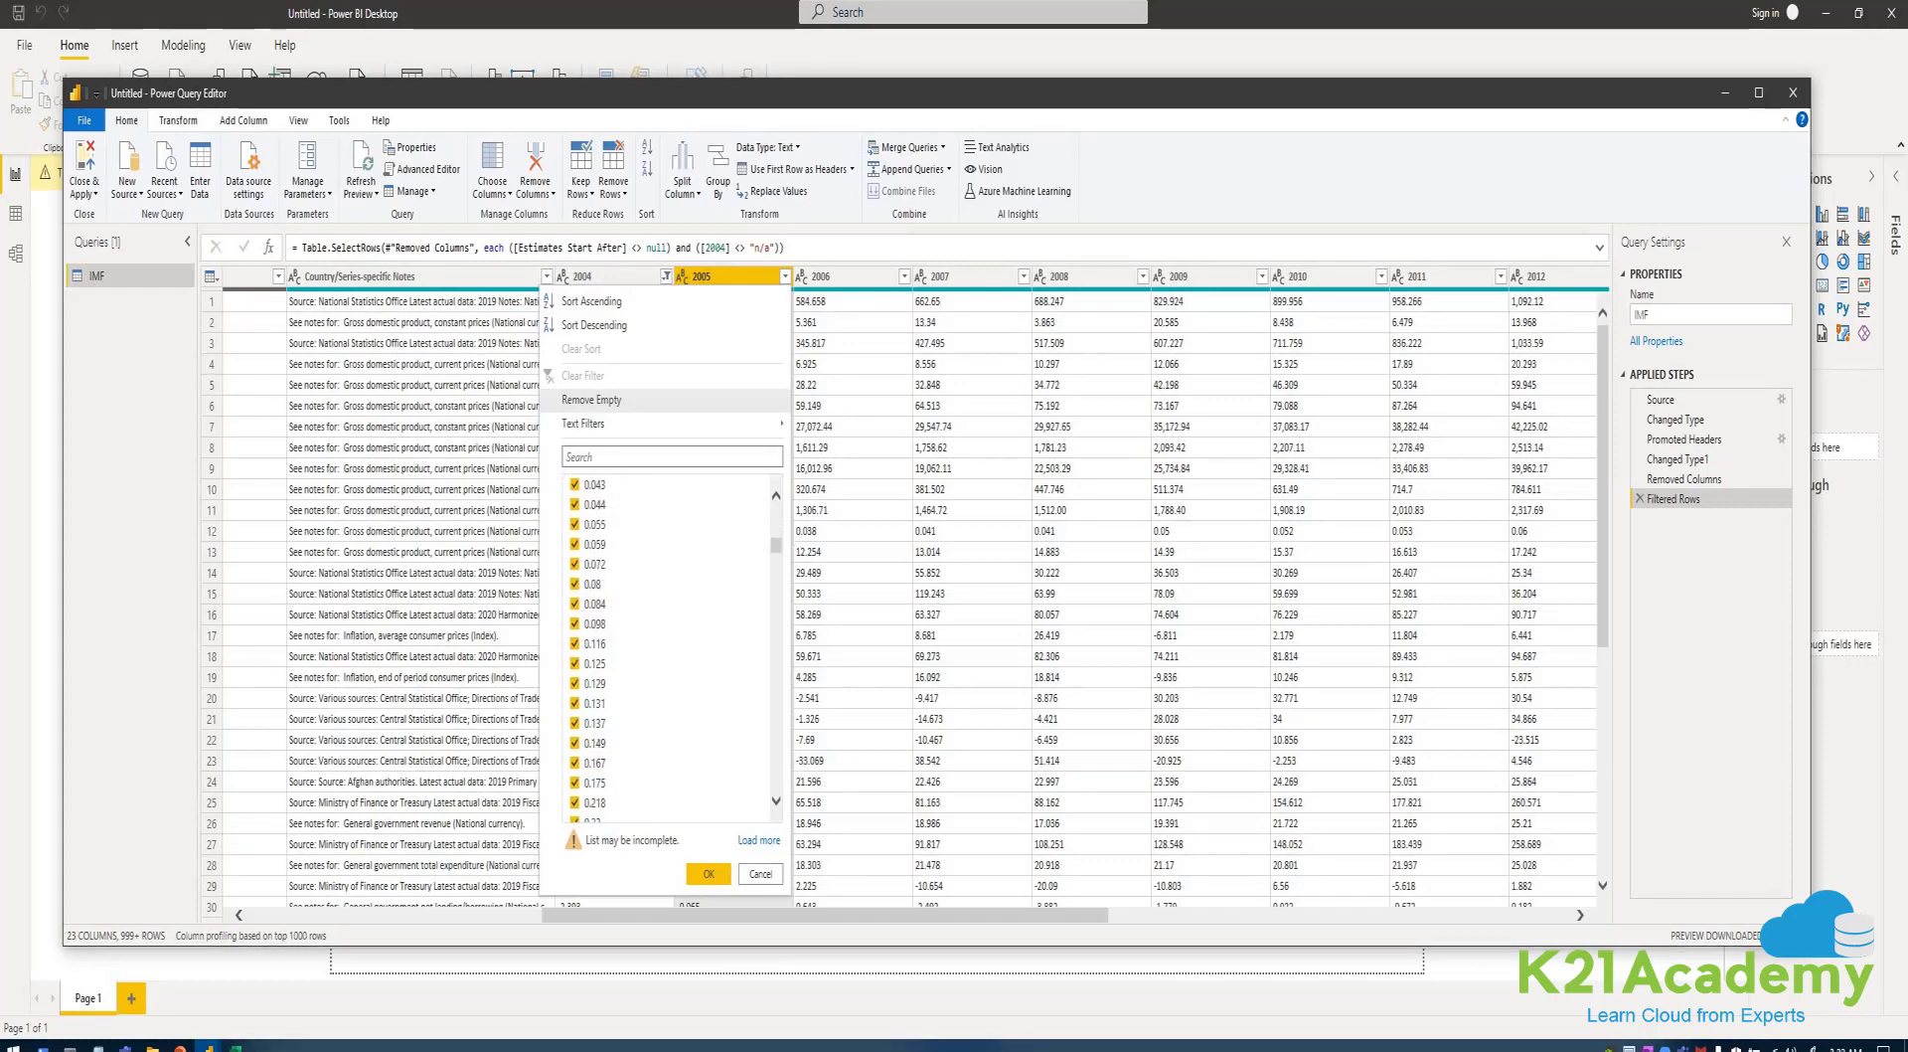
scroll(672, 646, down, 15)
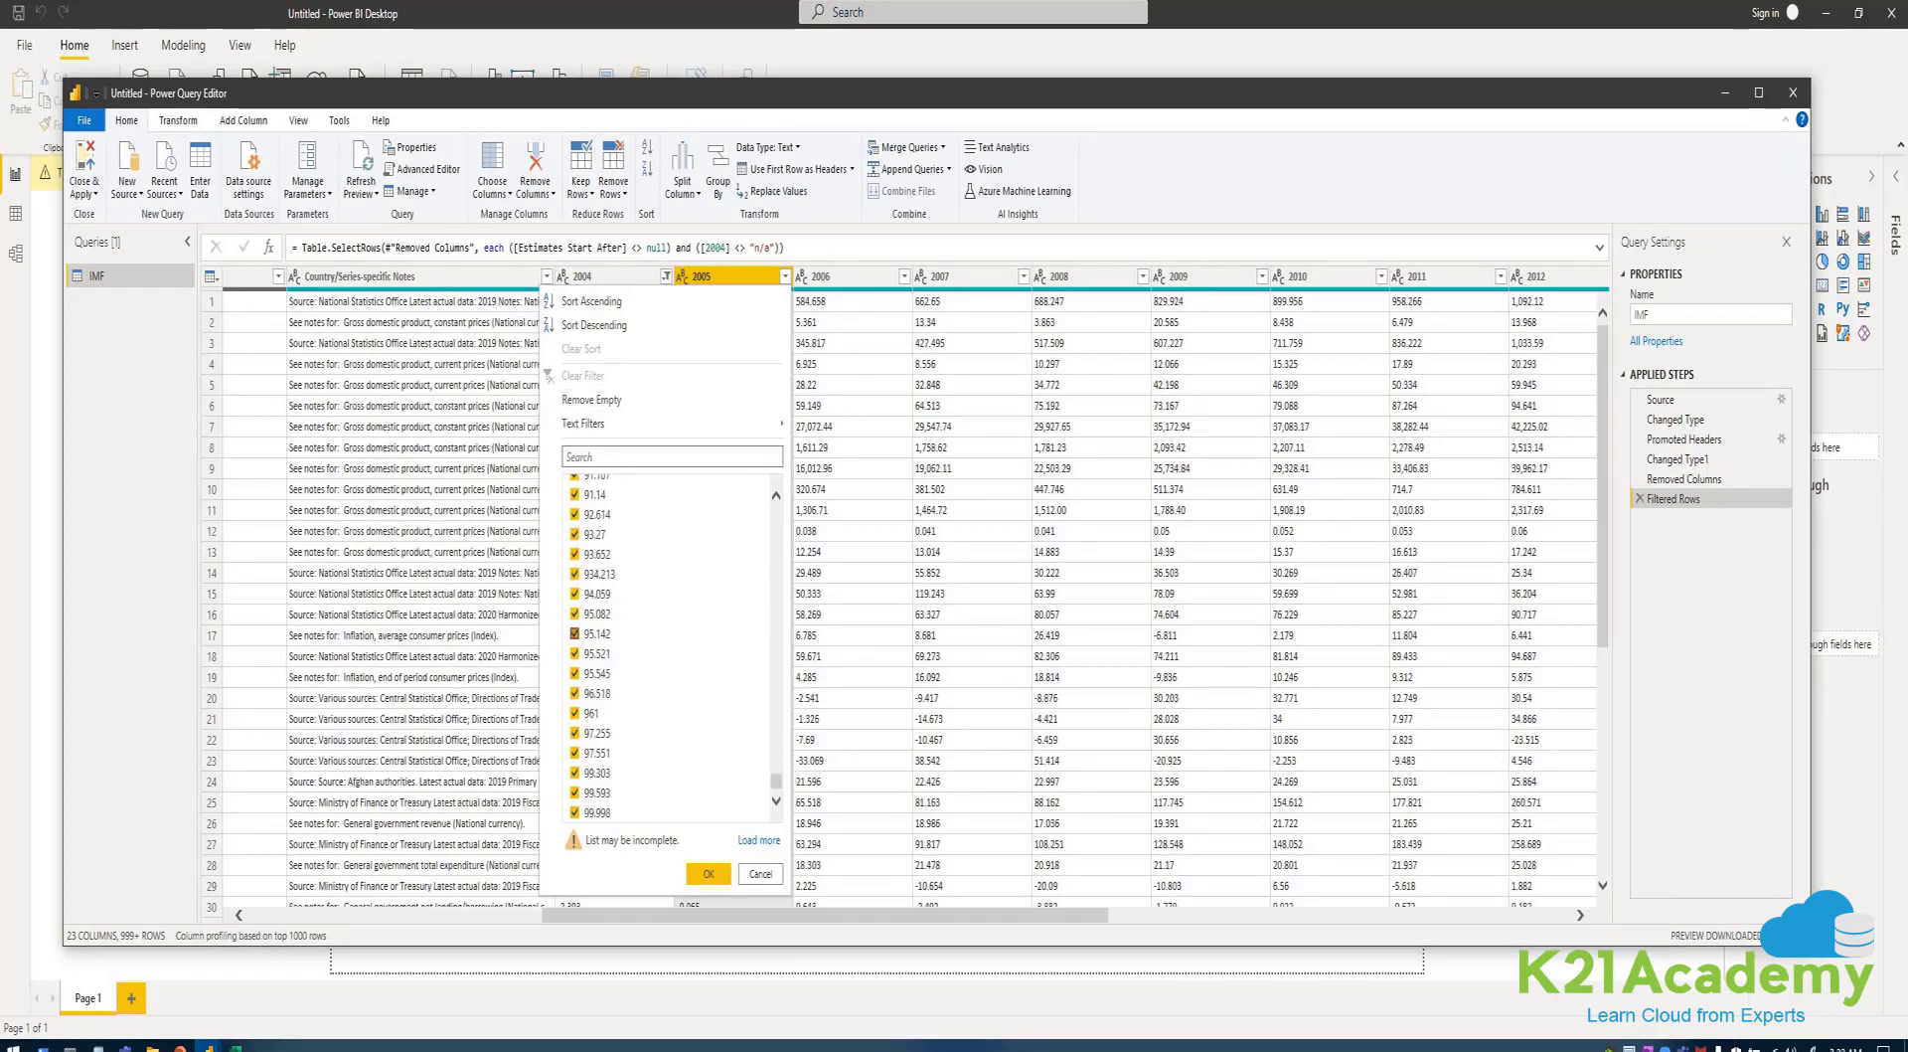
click(760, 874)
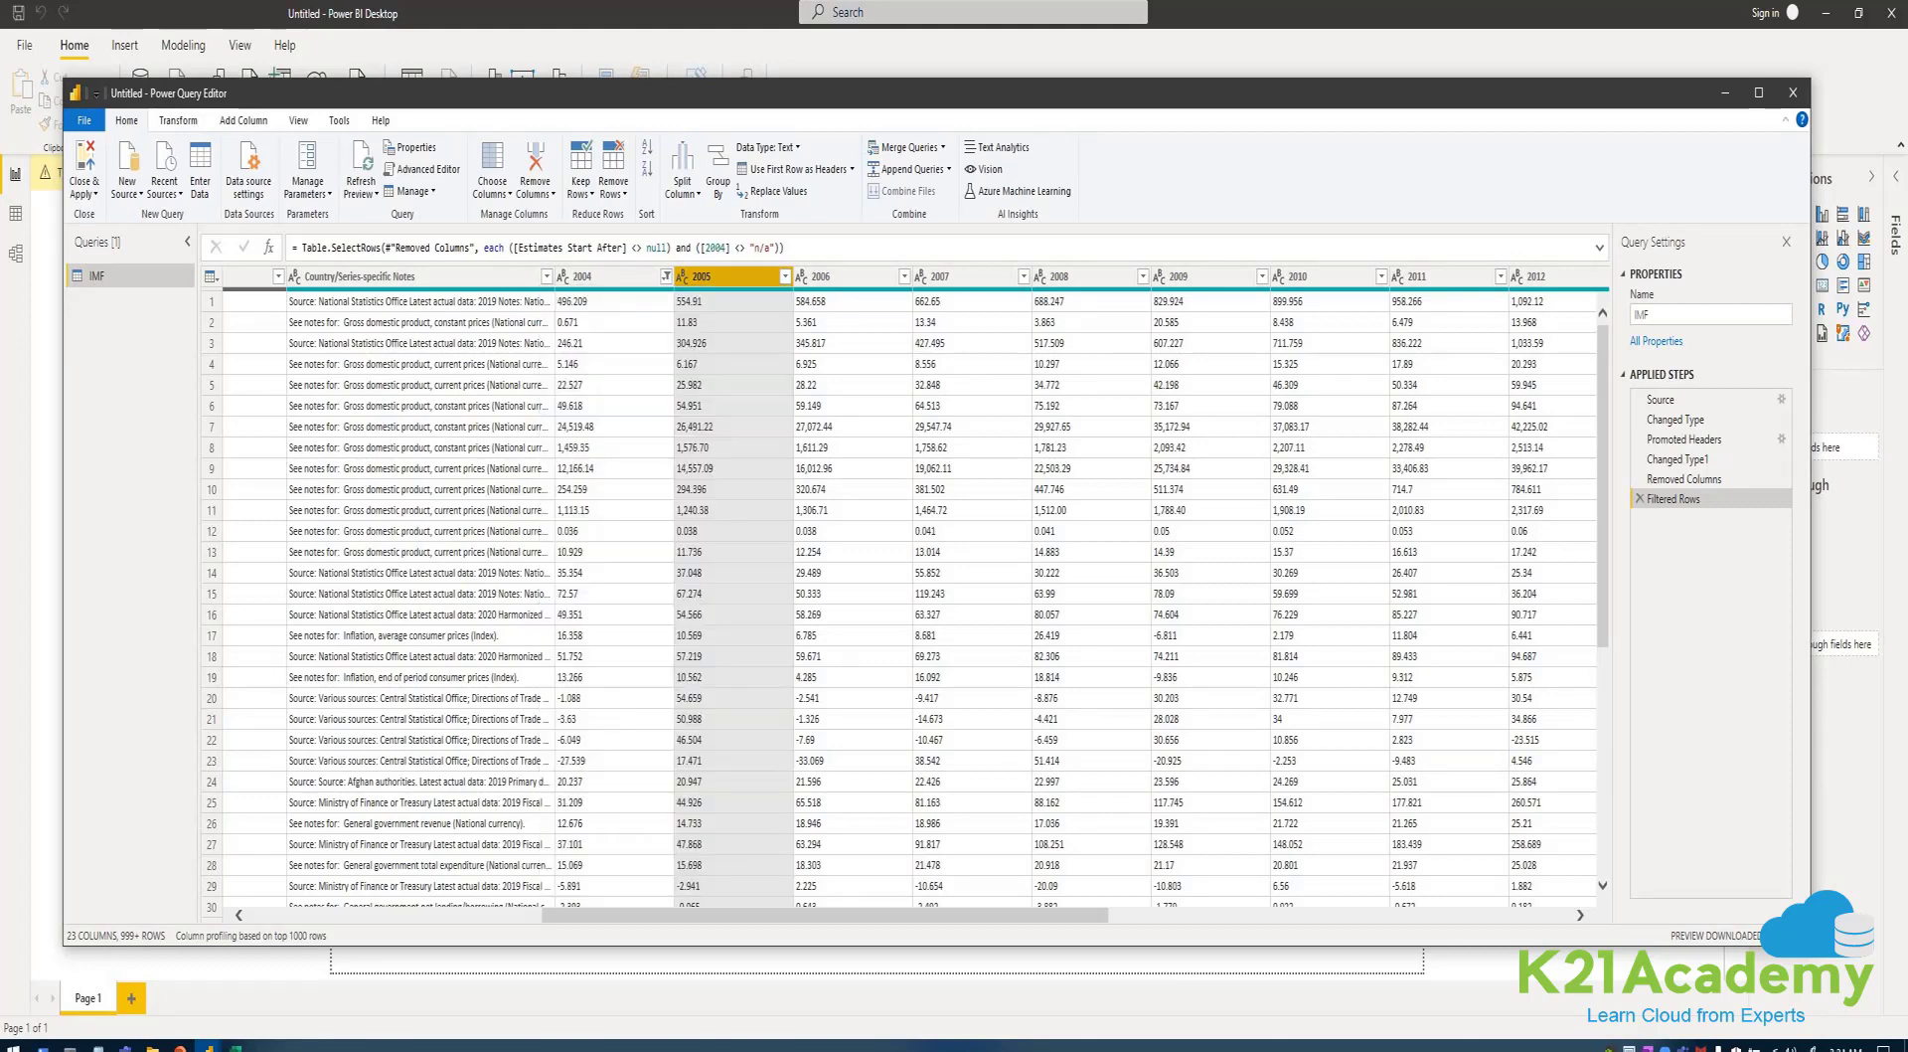
- Filter the 2006 column to exclude rows with the placeholder value --, checking the rest of its value list
click(904, 277)
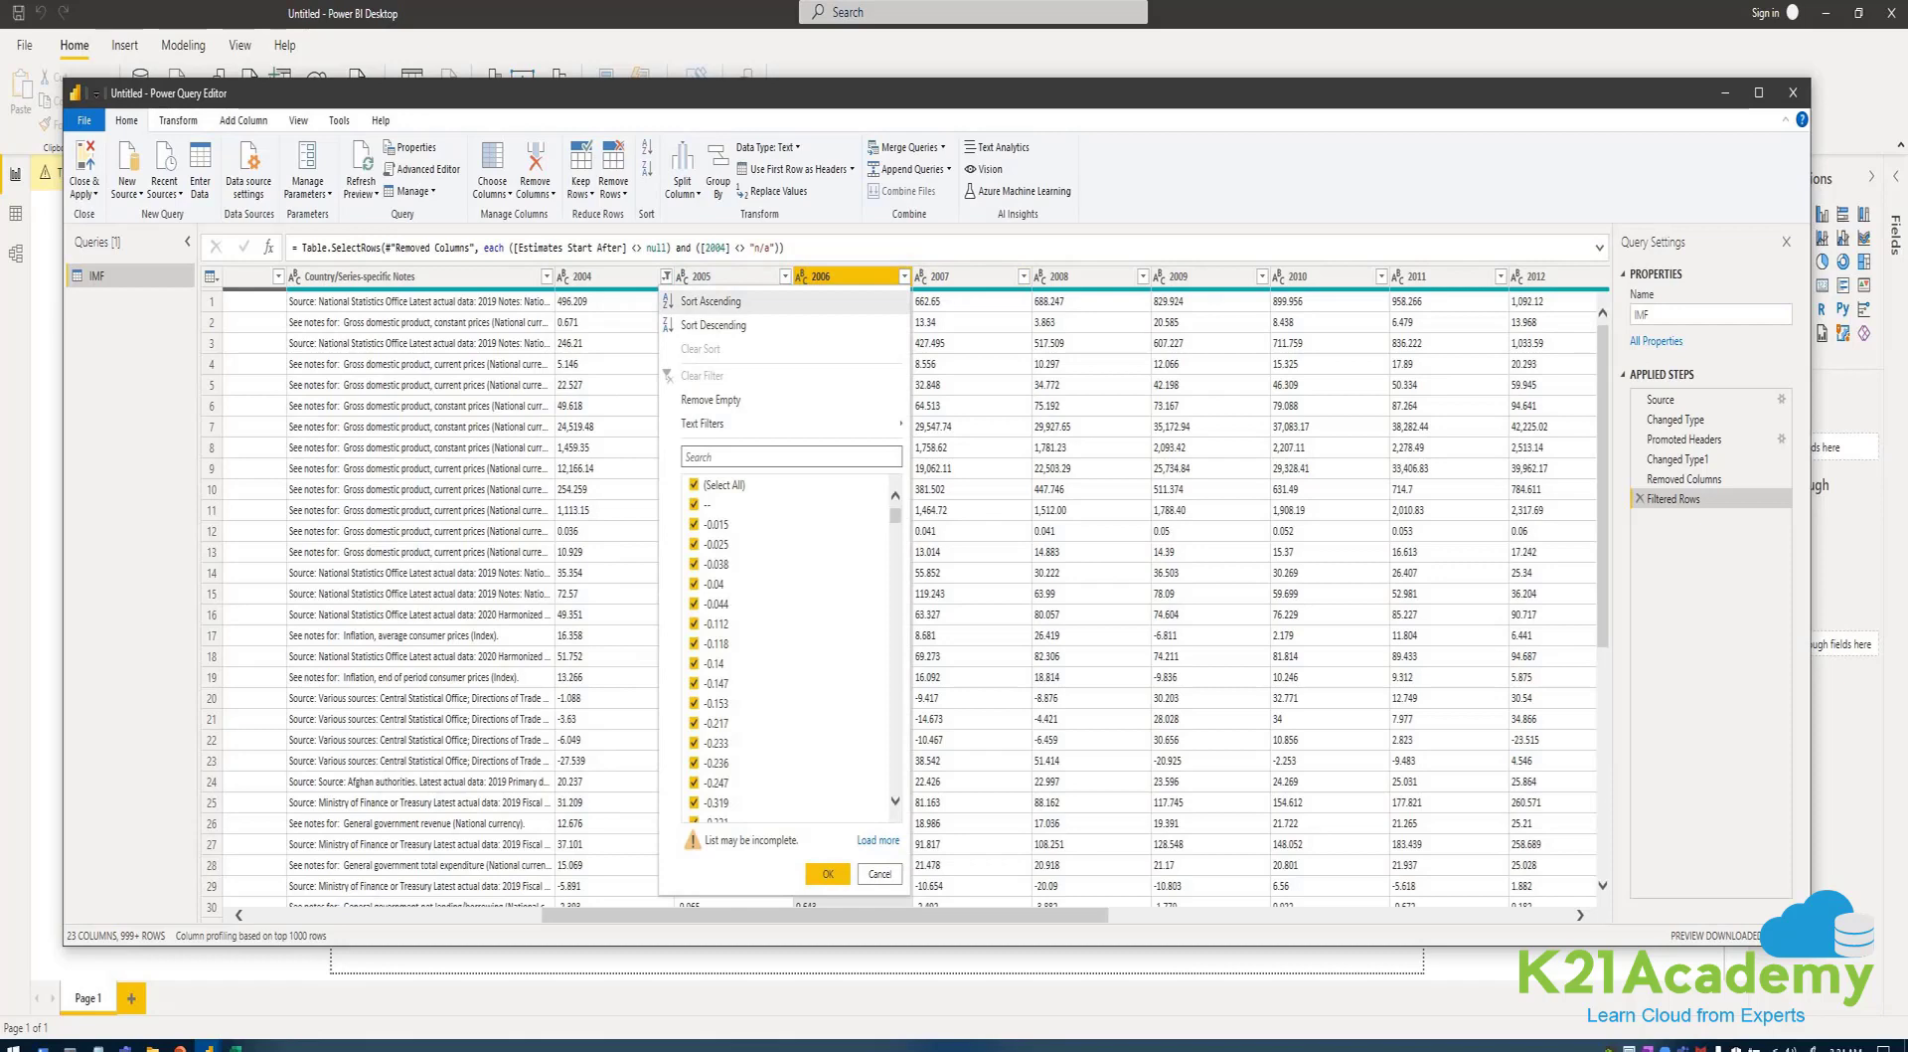
click(694, 505)
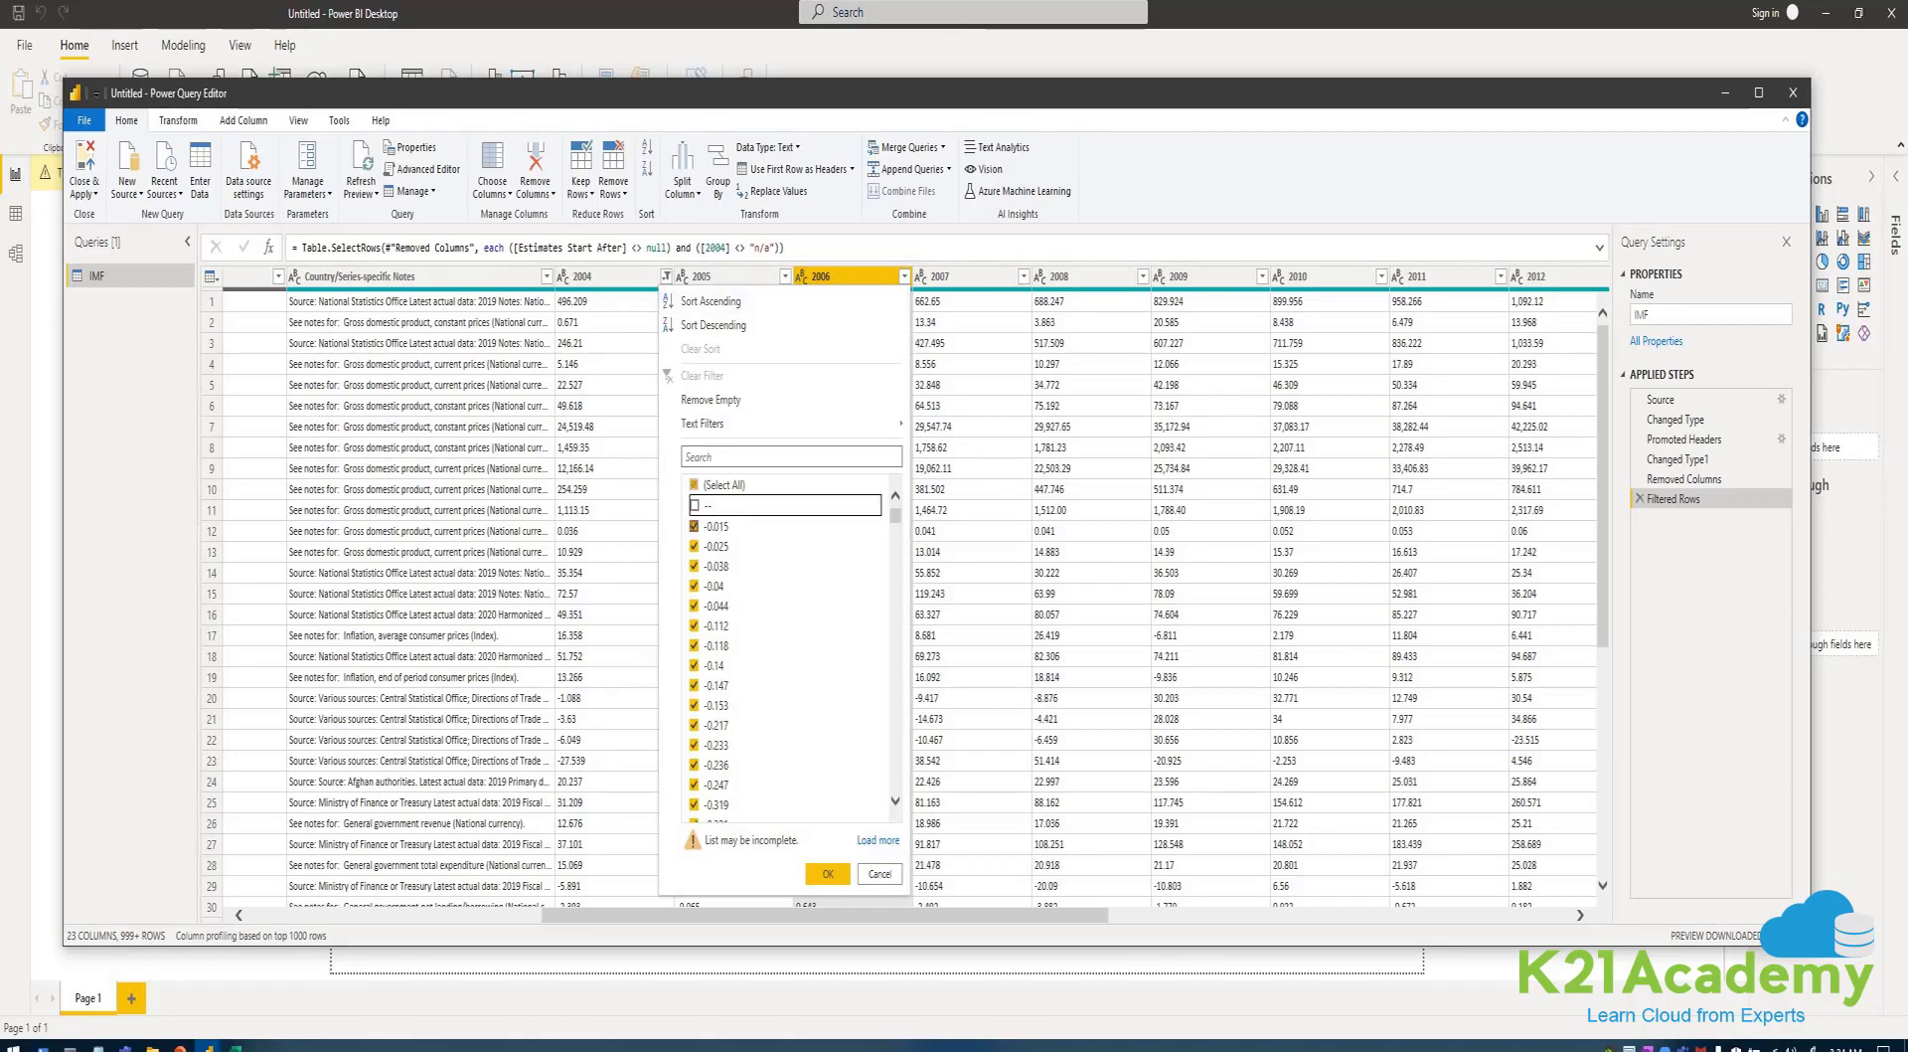
drag(896, 515, 896, 781)
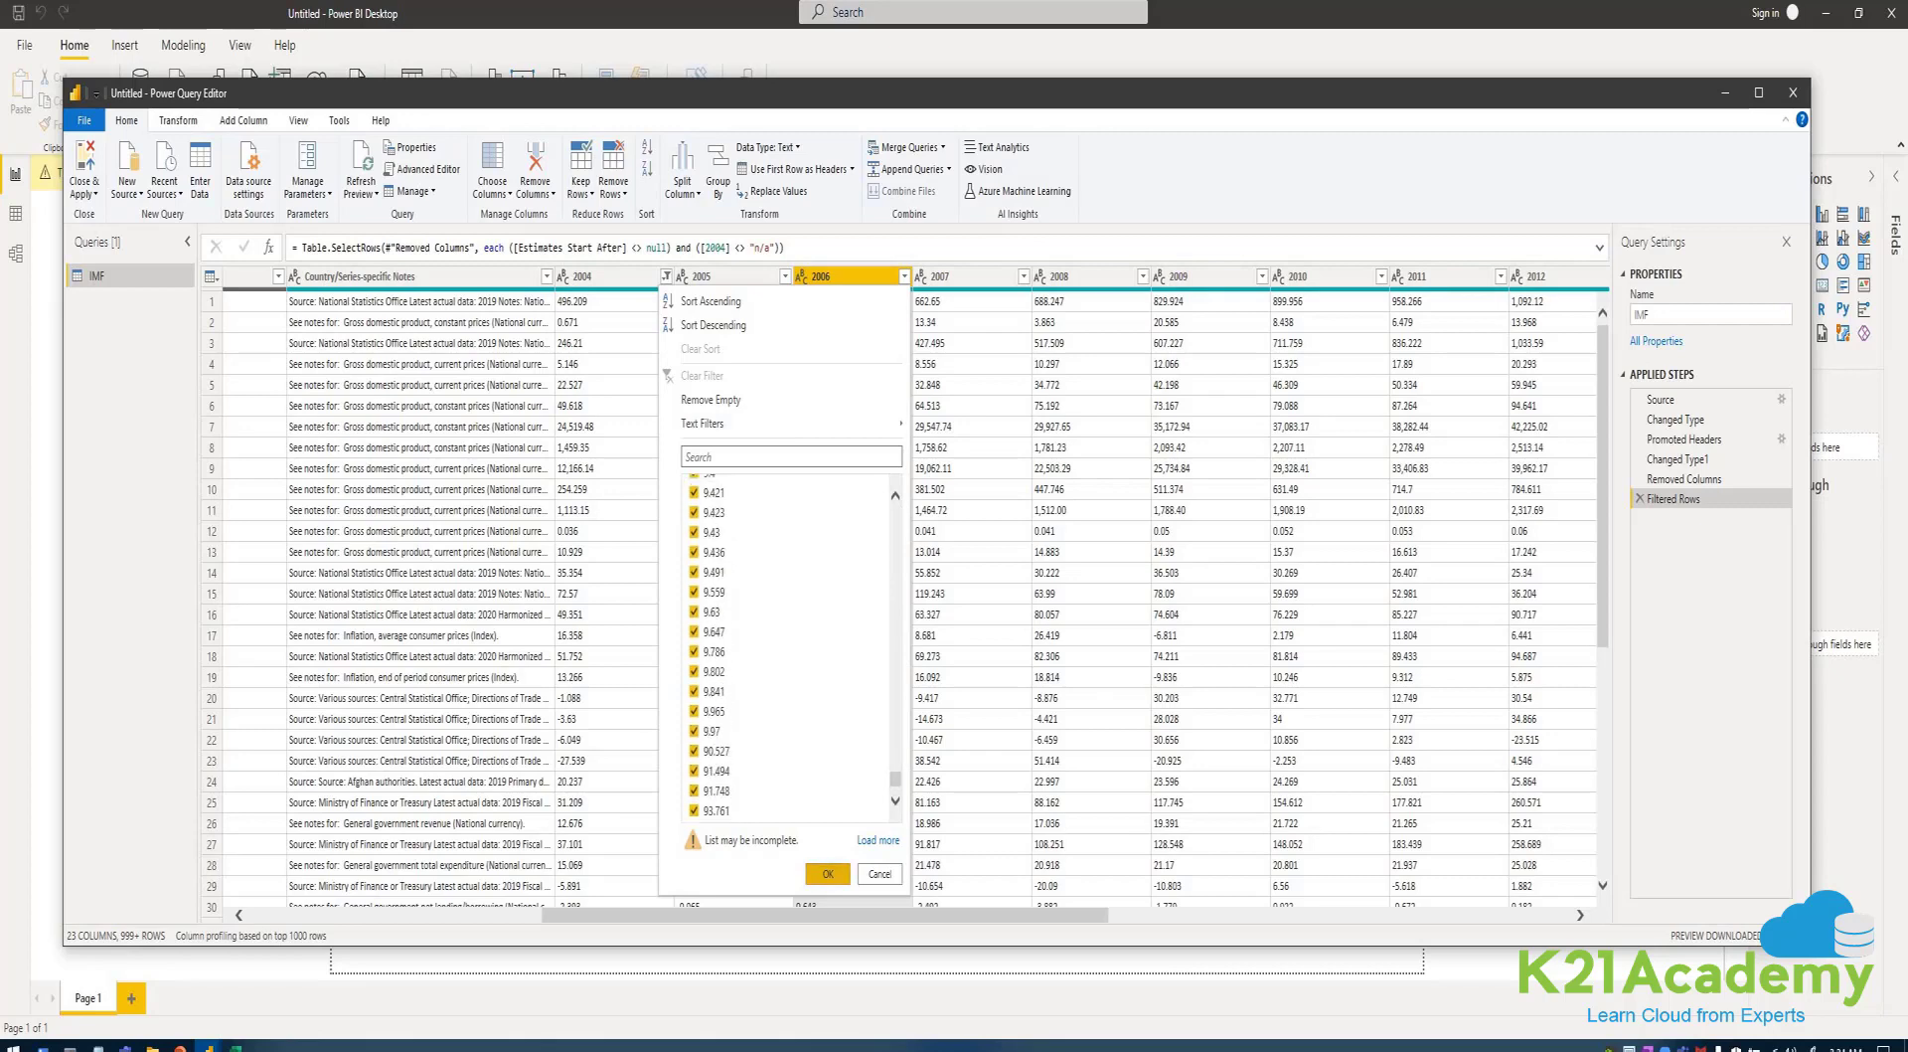
click(827, 873)
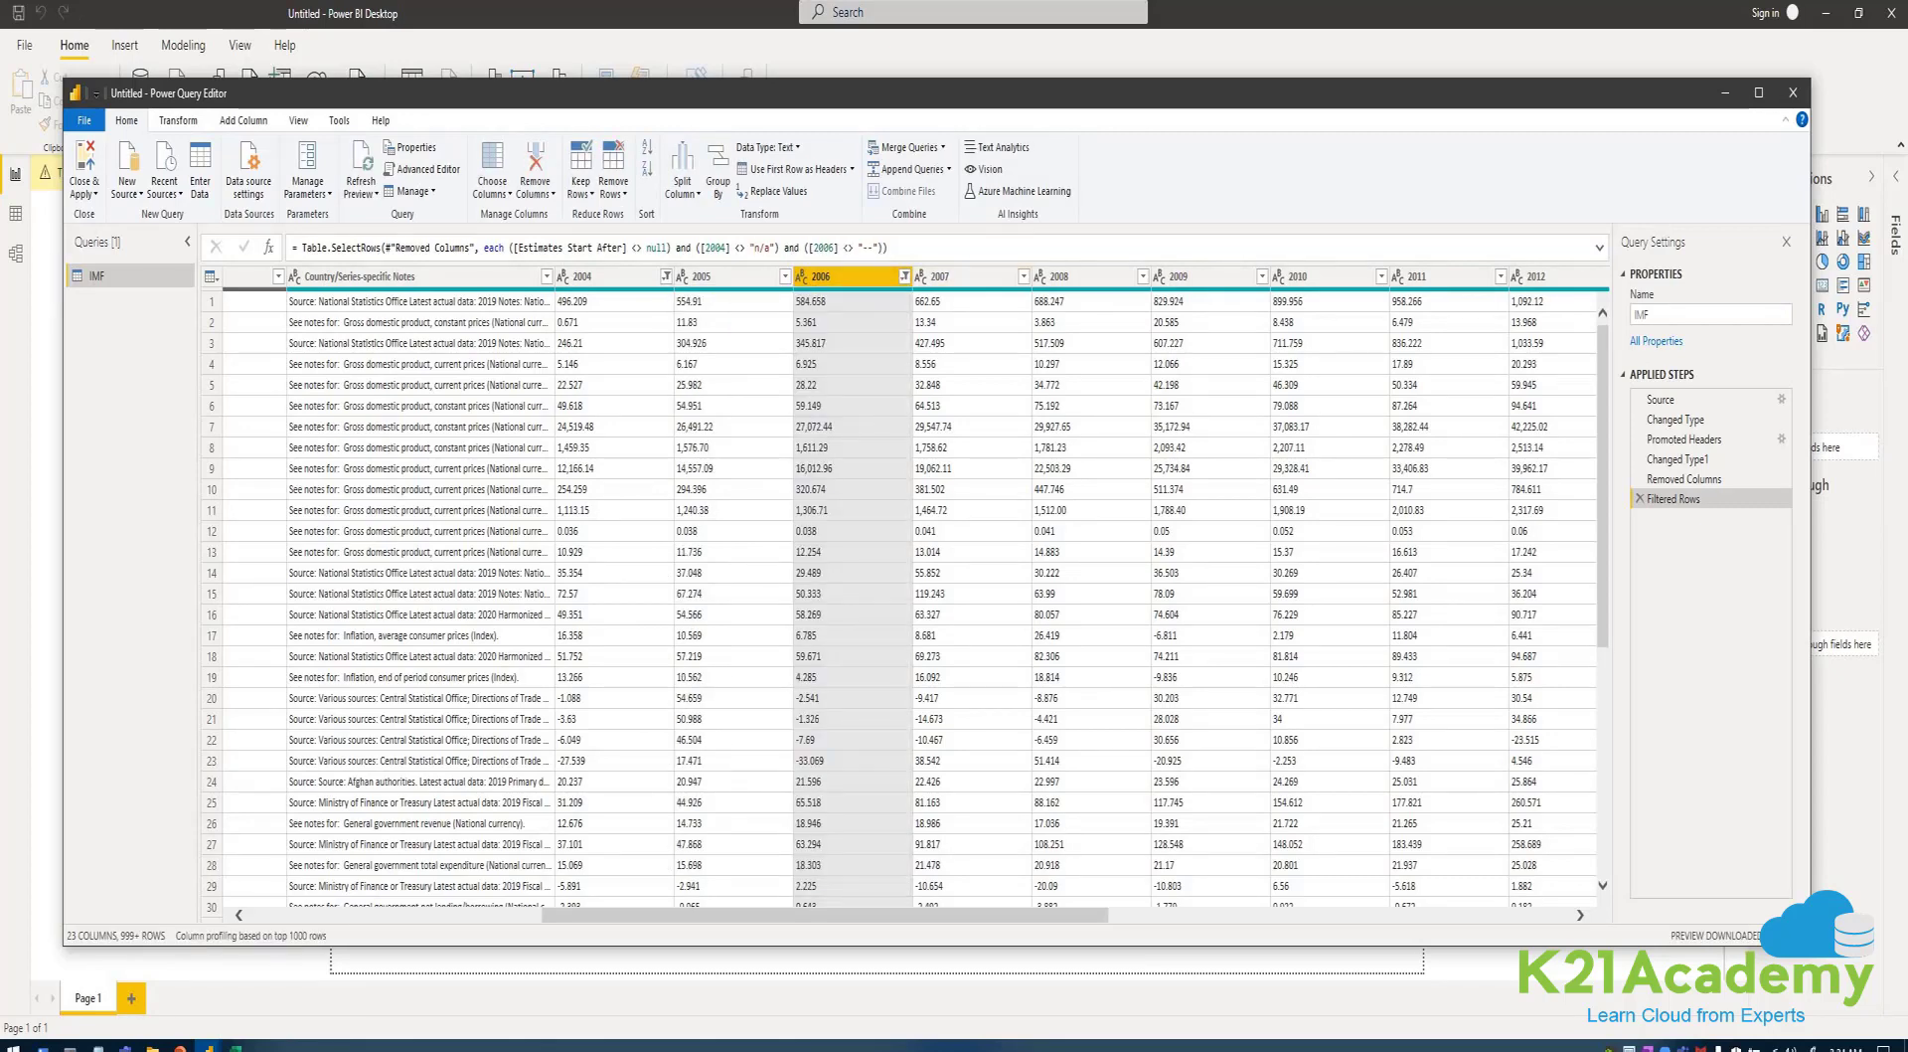
- Check the 2007 column's filter values for placeholder entries, keeping all values selected
click(1022, 277)
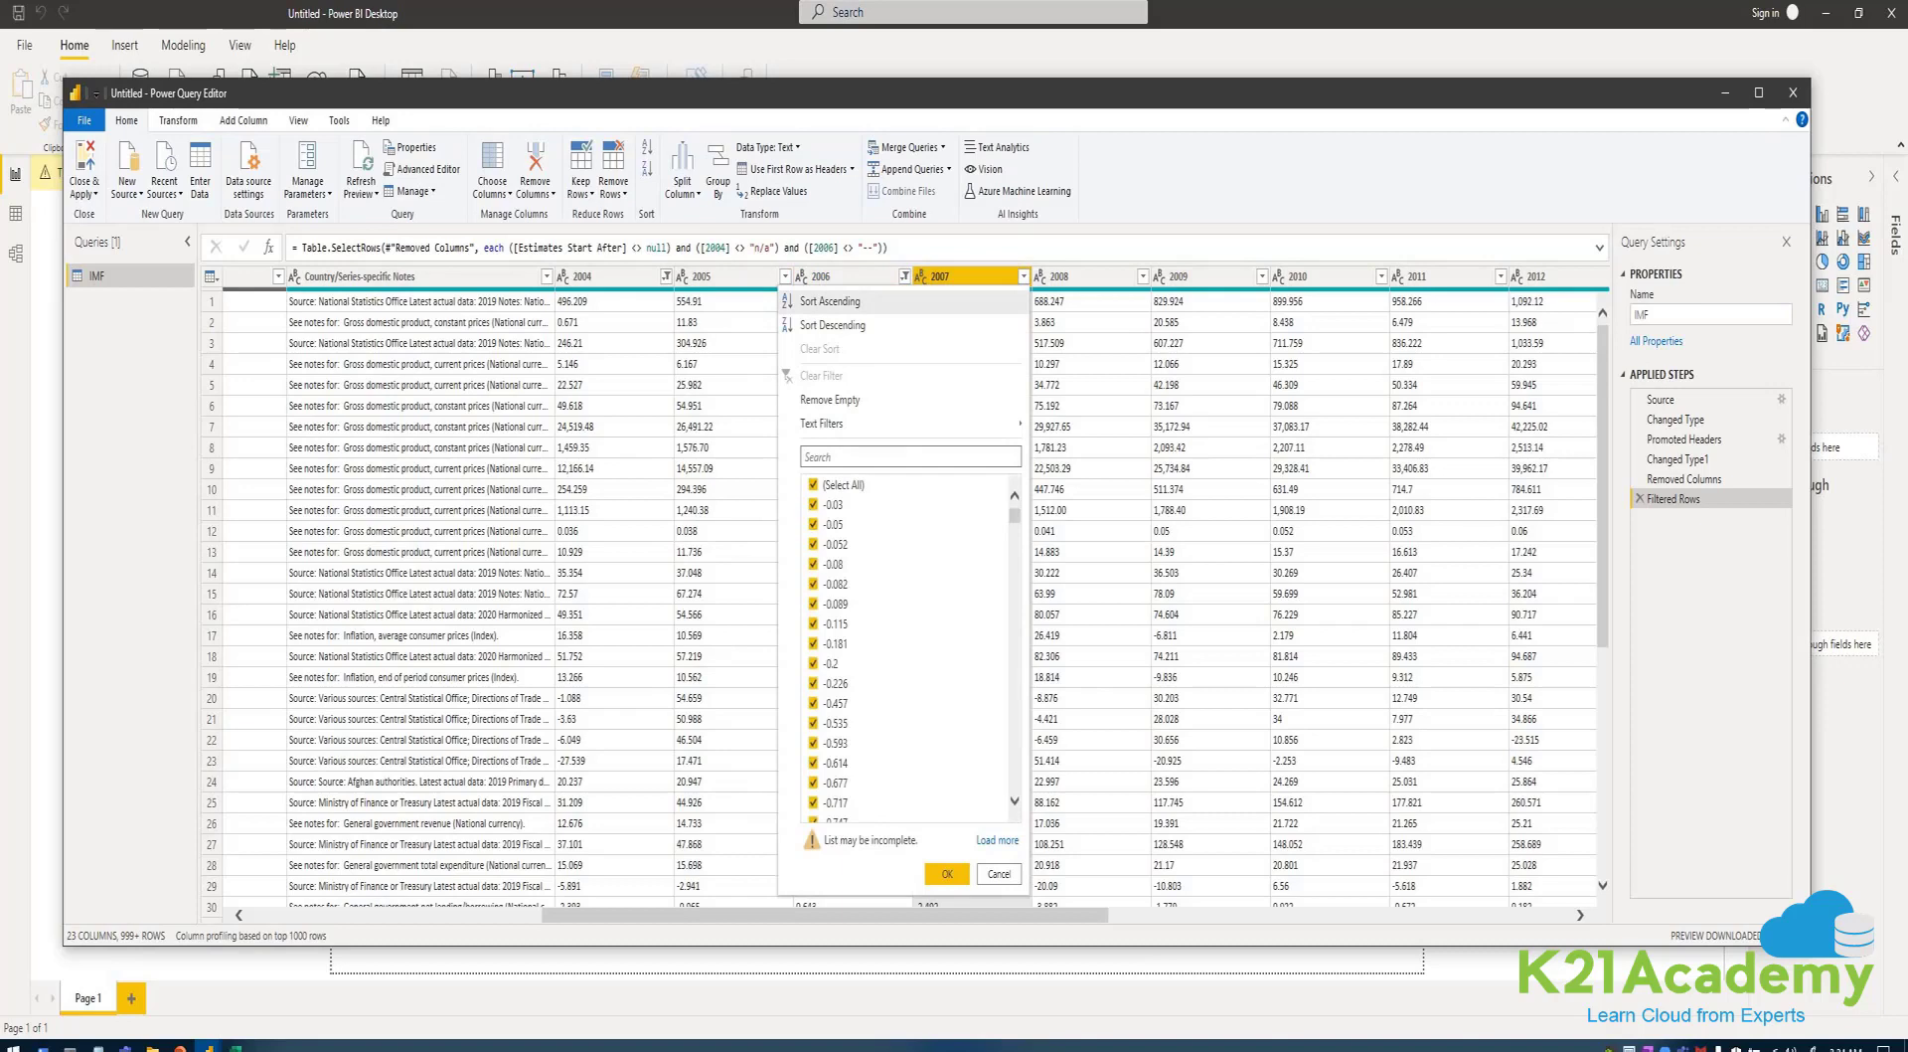
drag(1014, 514, 1015, 781)
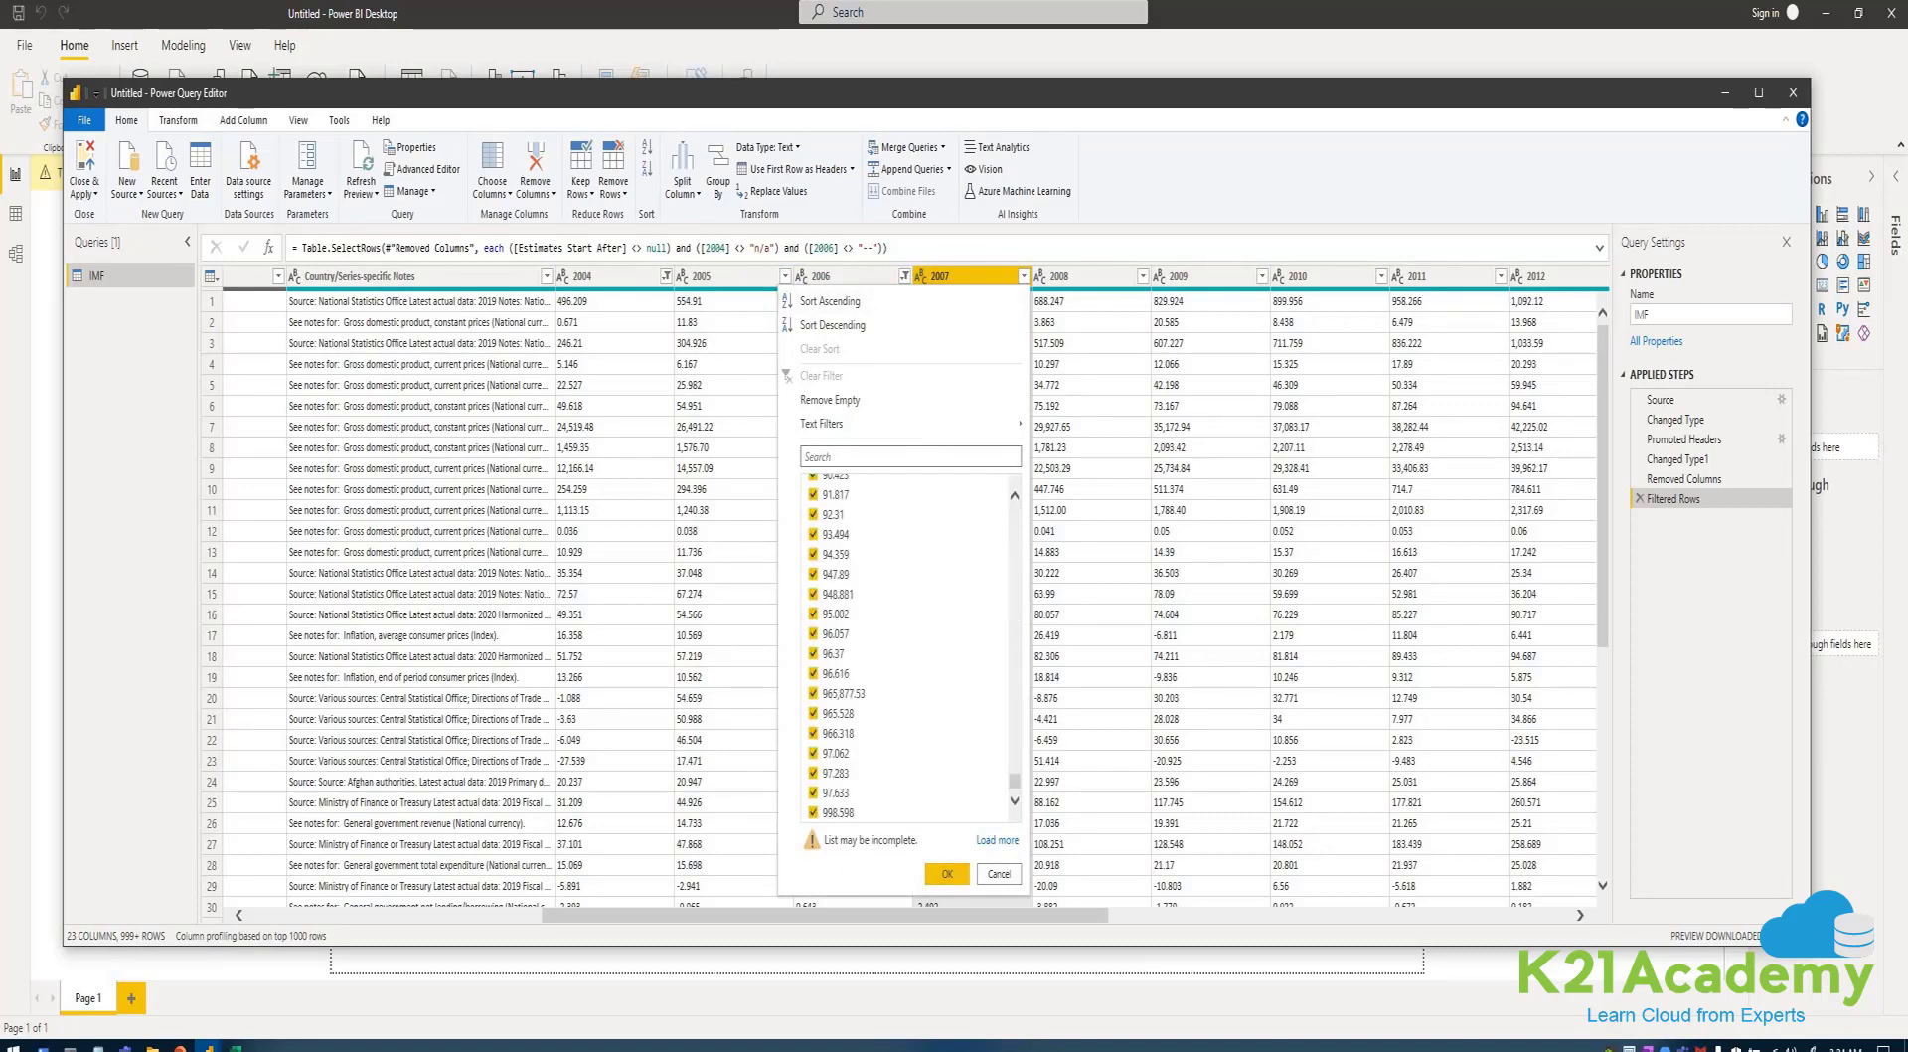
click(948, 874)
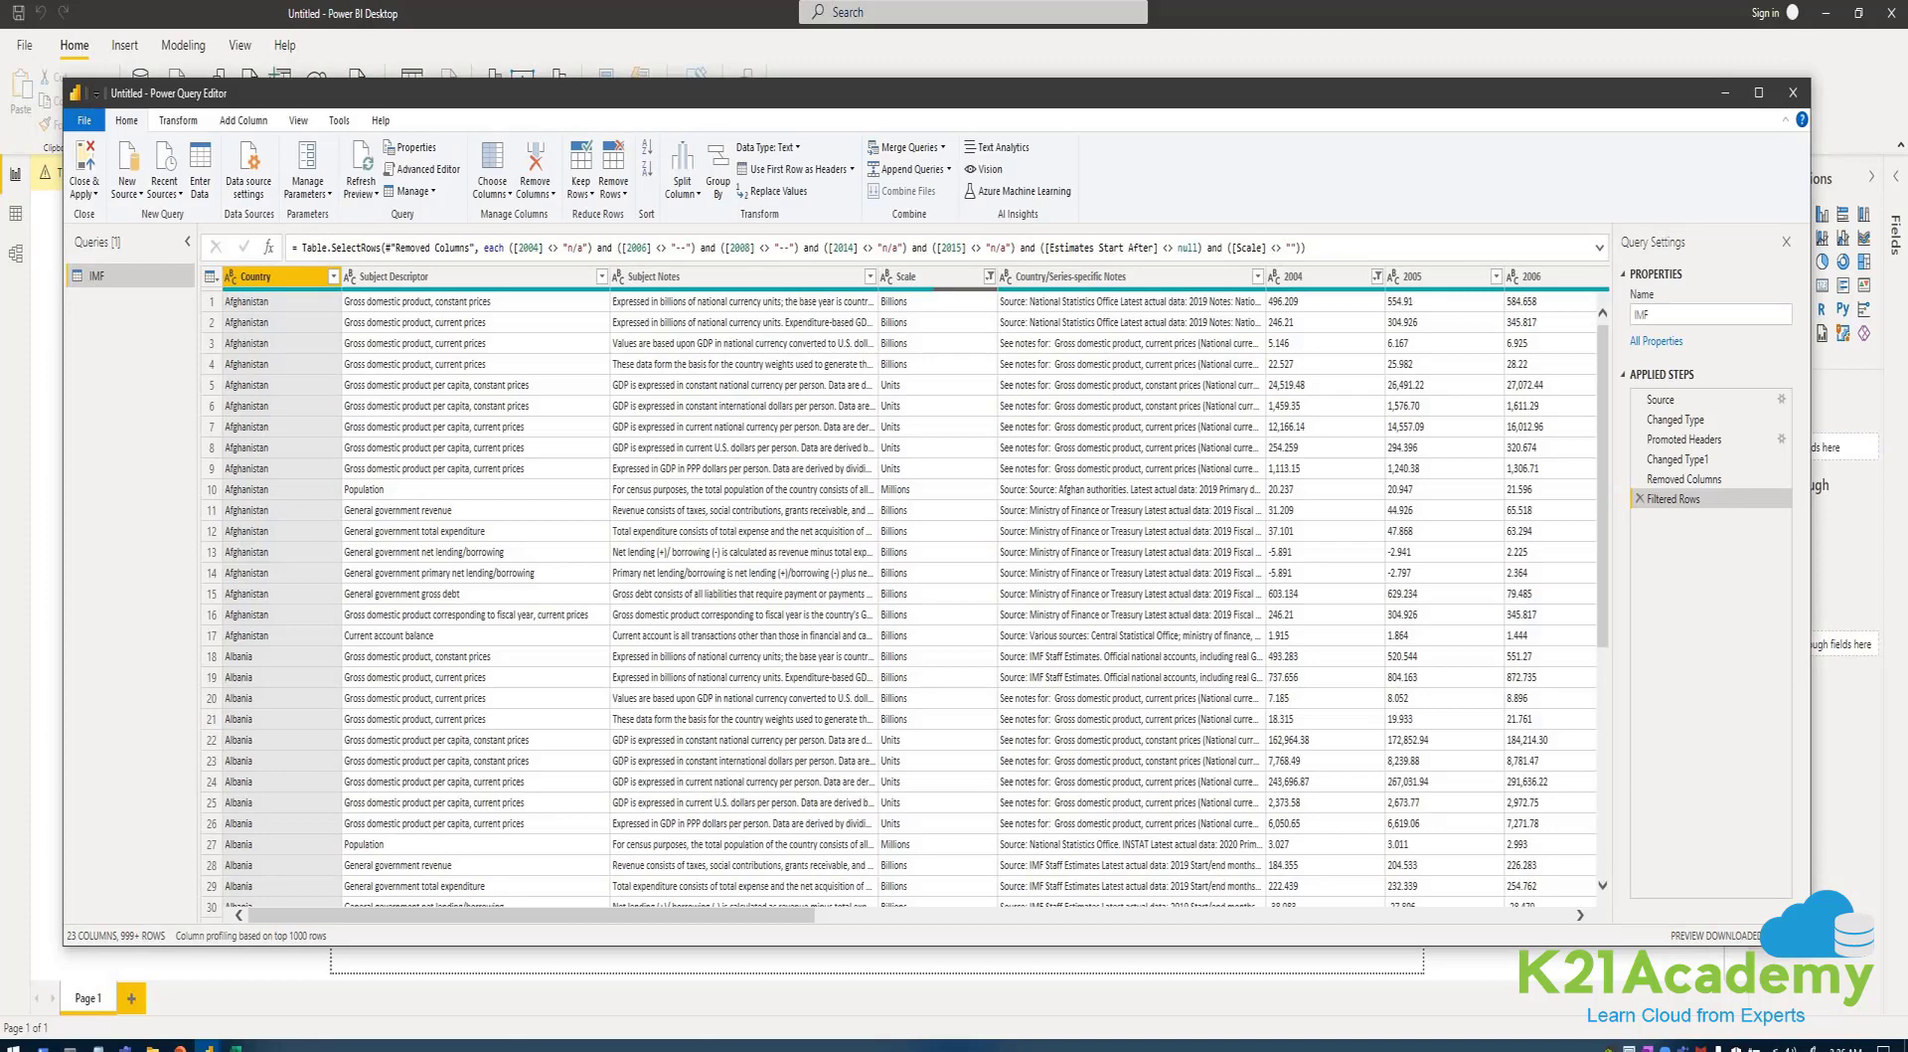
- Select all the year columns from 2004 through 2020 in the IMF query and unpivot them into attribute-value pairs
scroll(911, 597, right, 15)
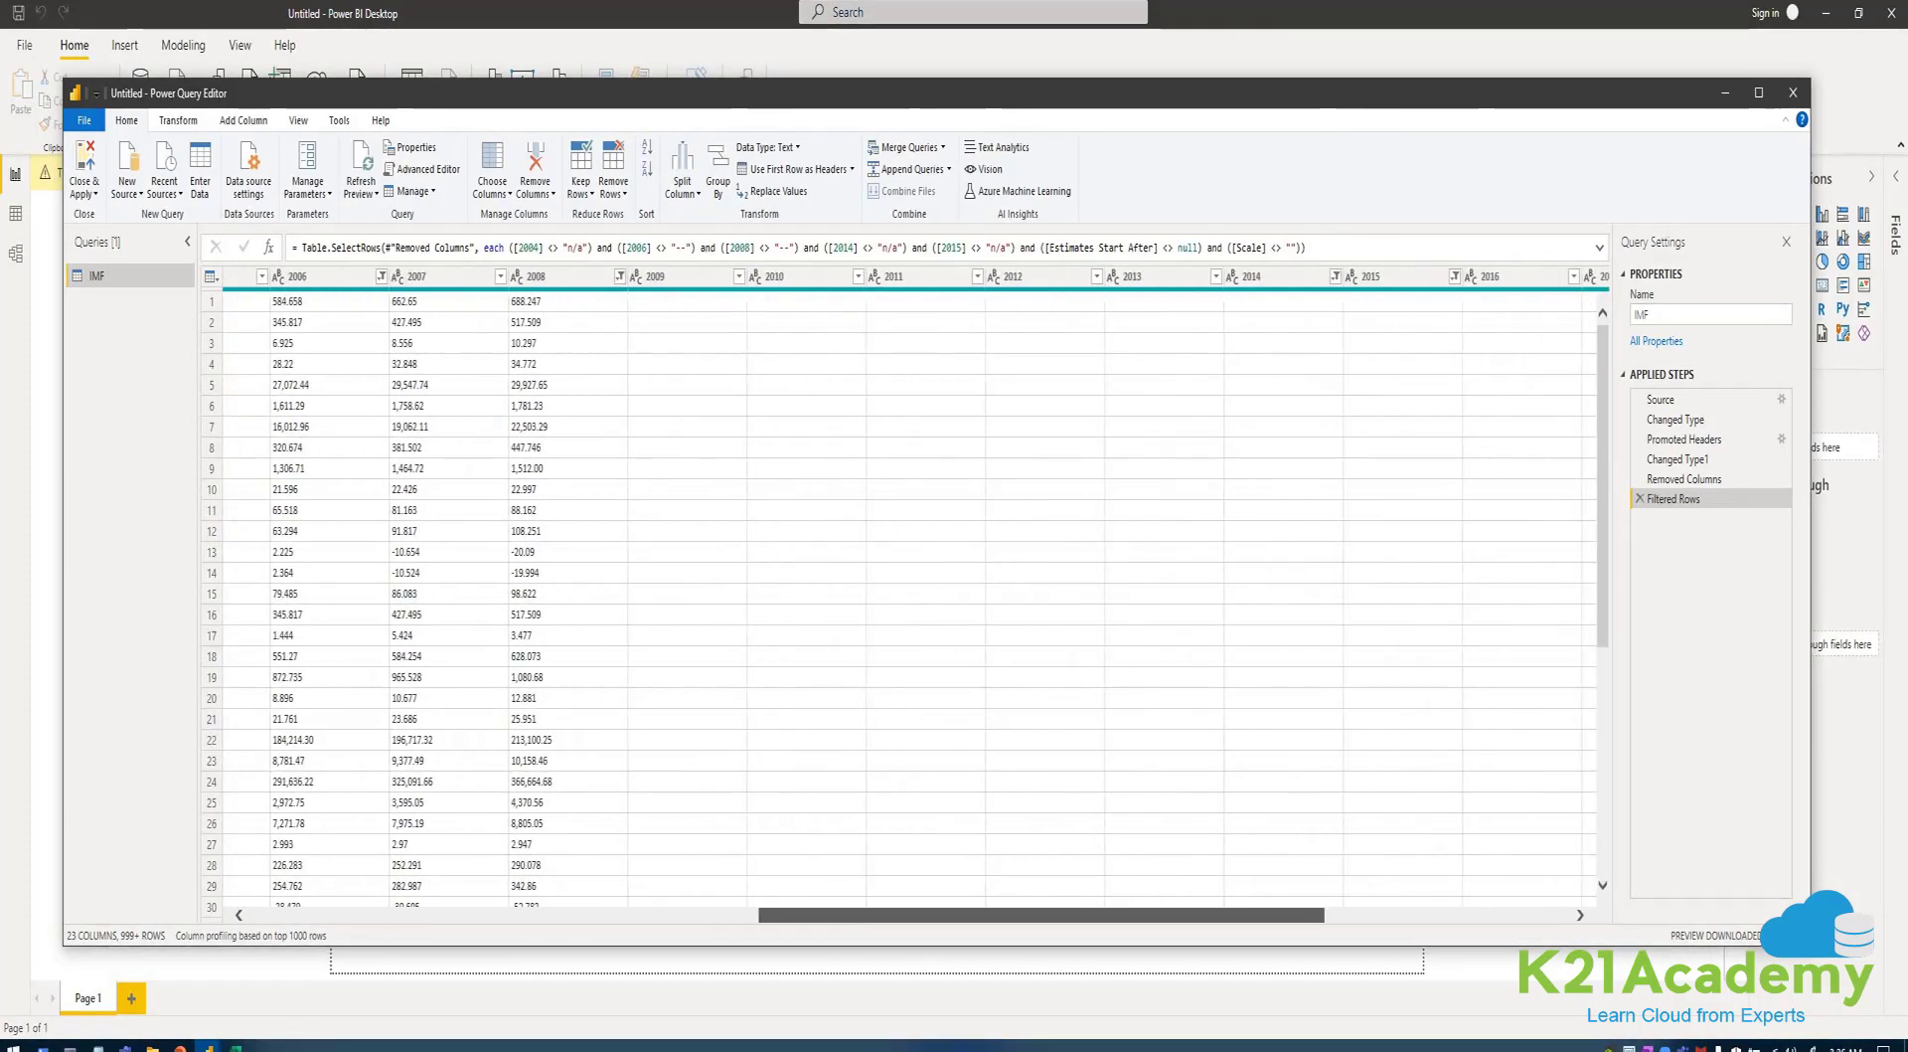
drag(1041, 914, 820, 914)
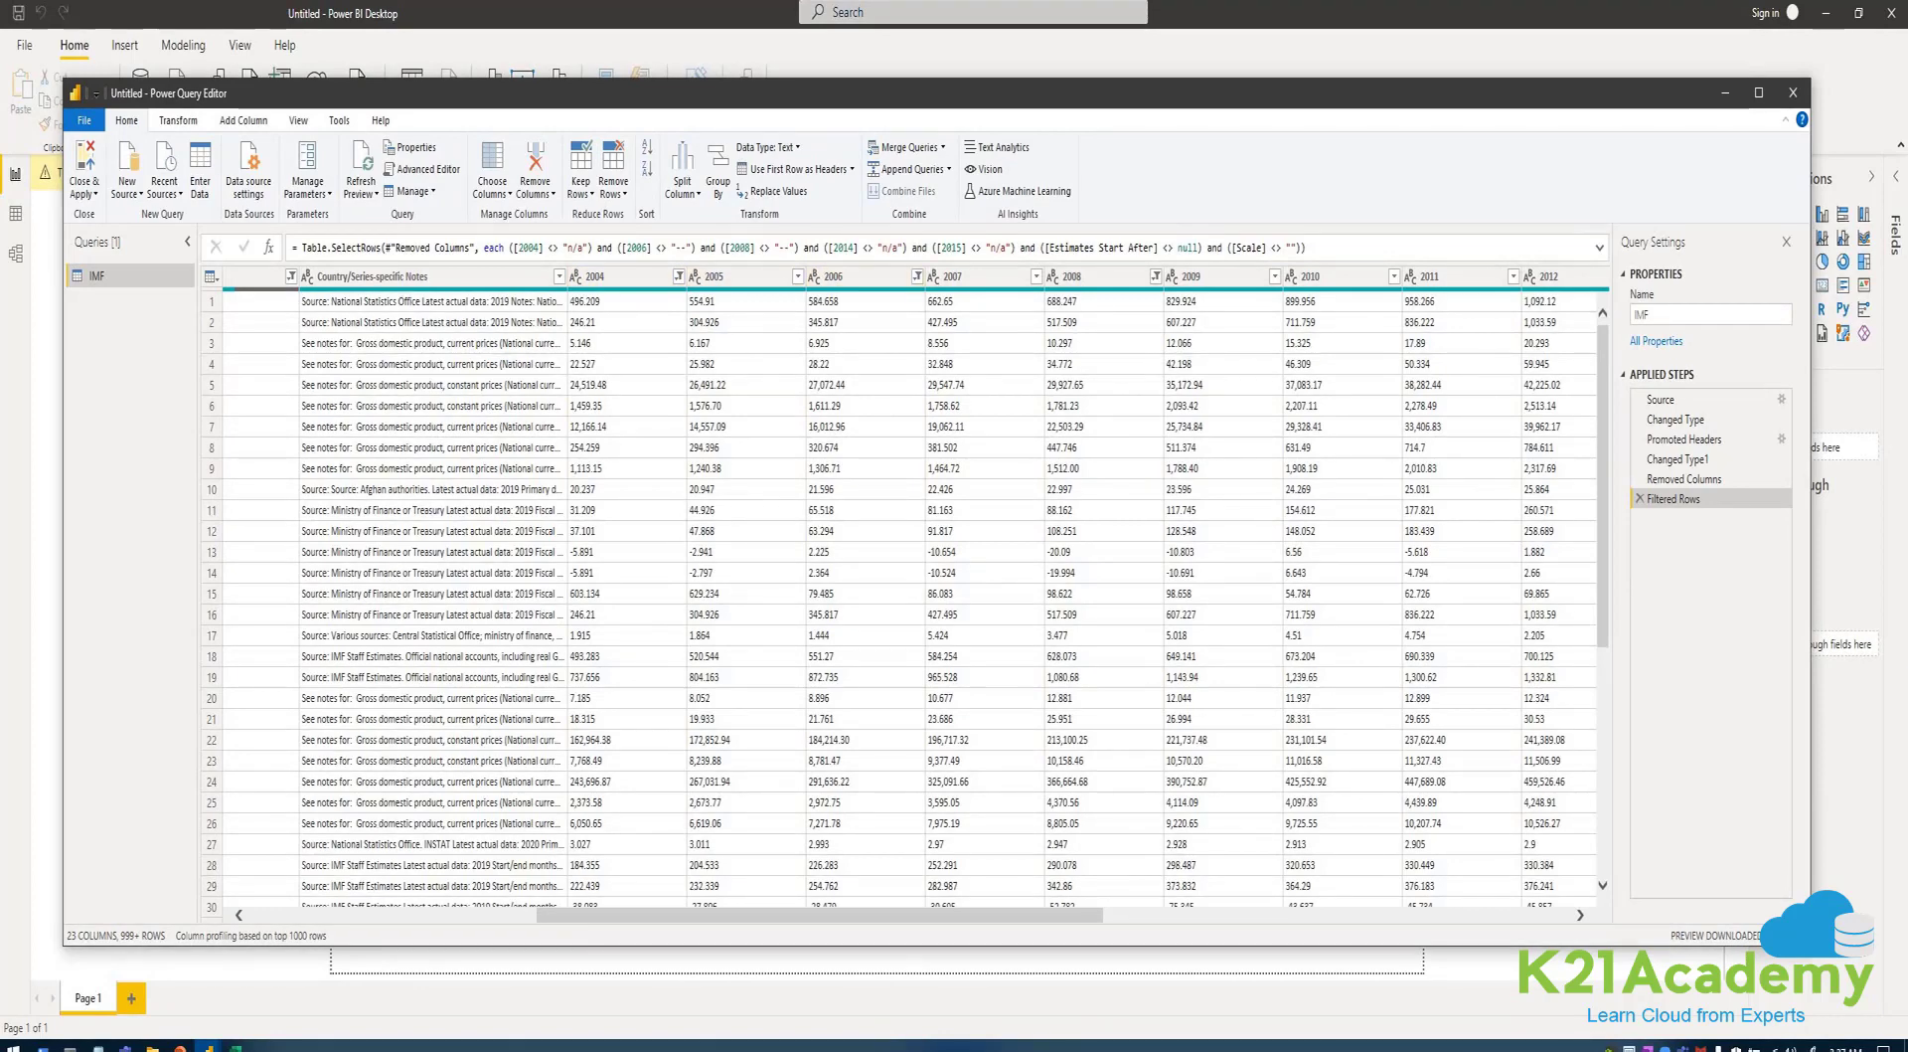
drag(820, 915, 971, 915)
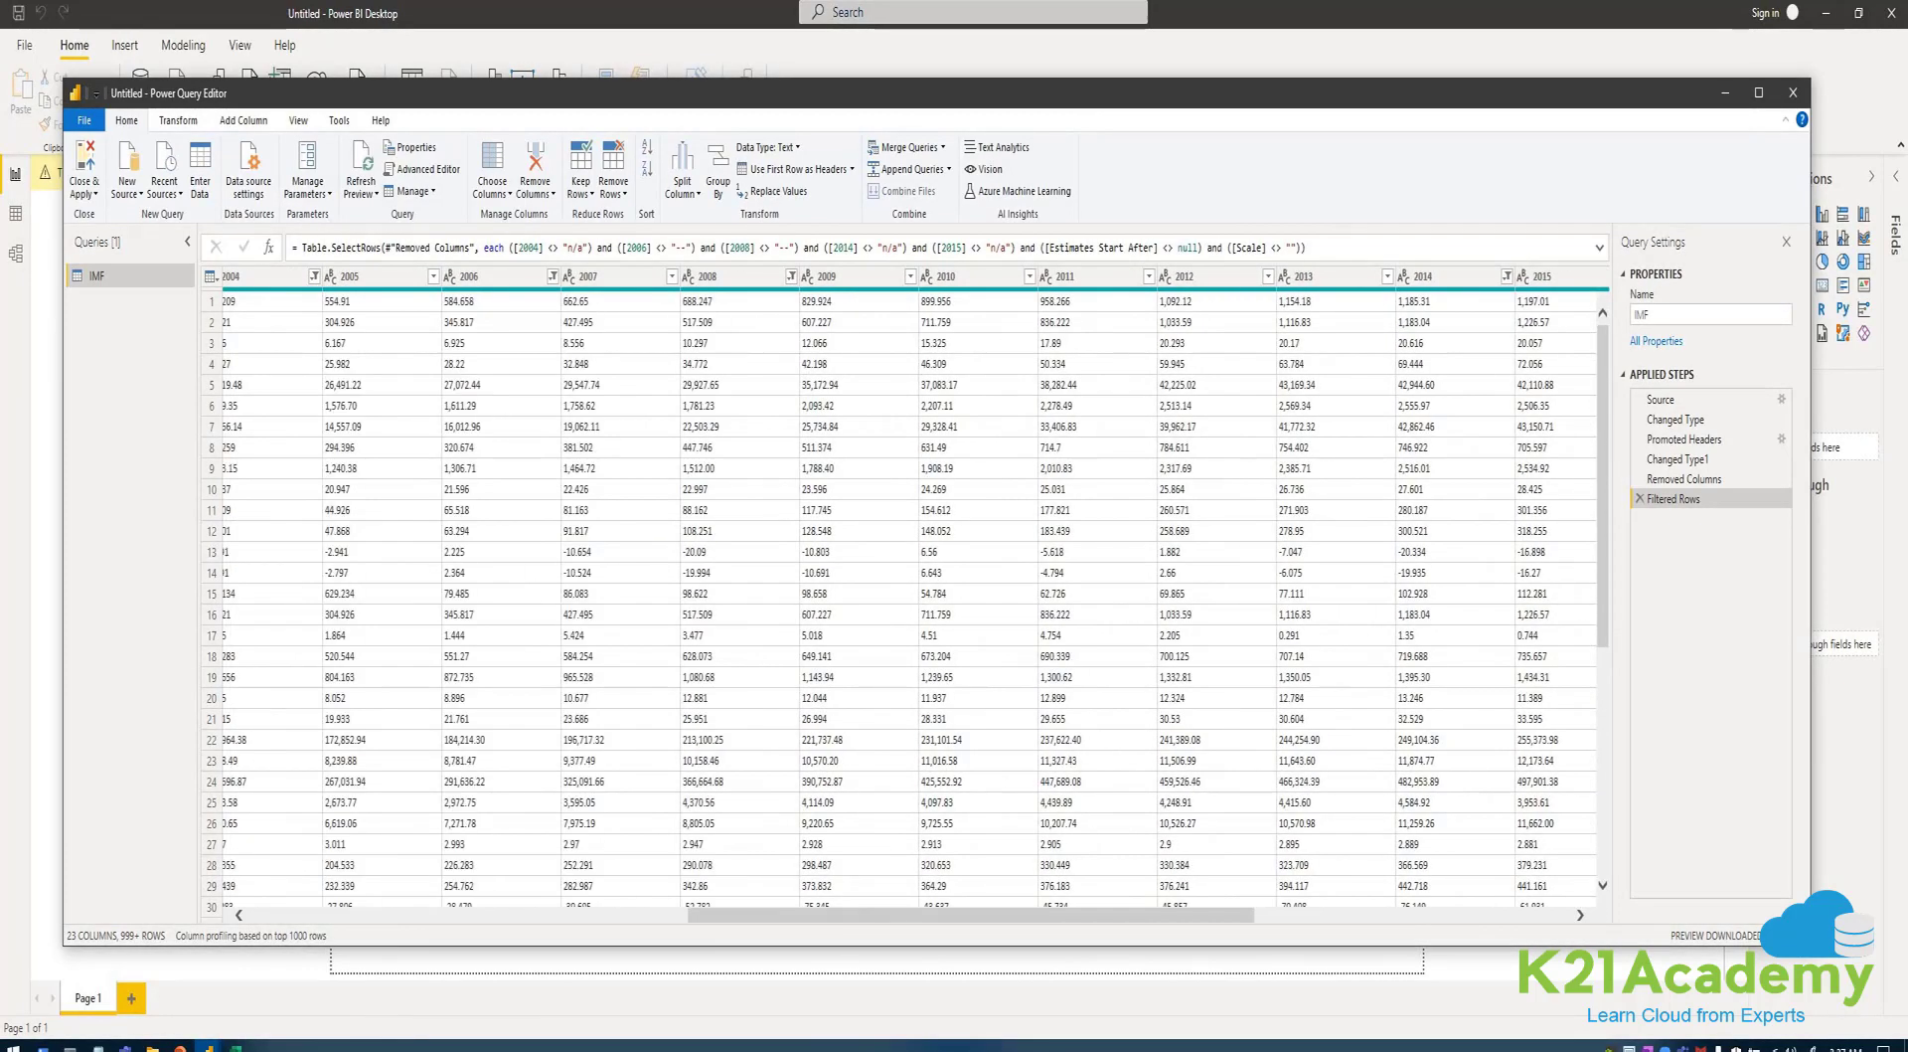
drag(971, 914, 850, 915)
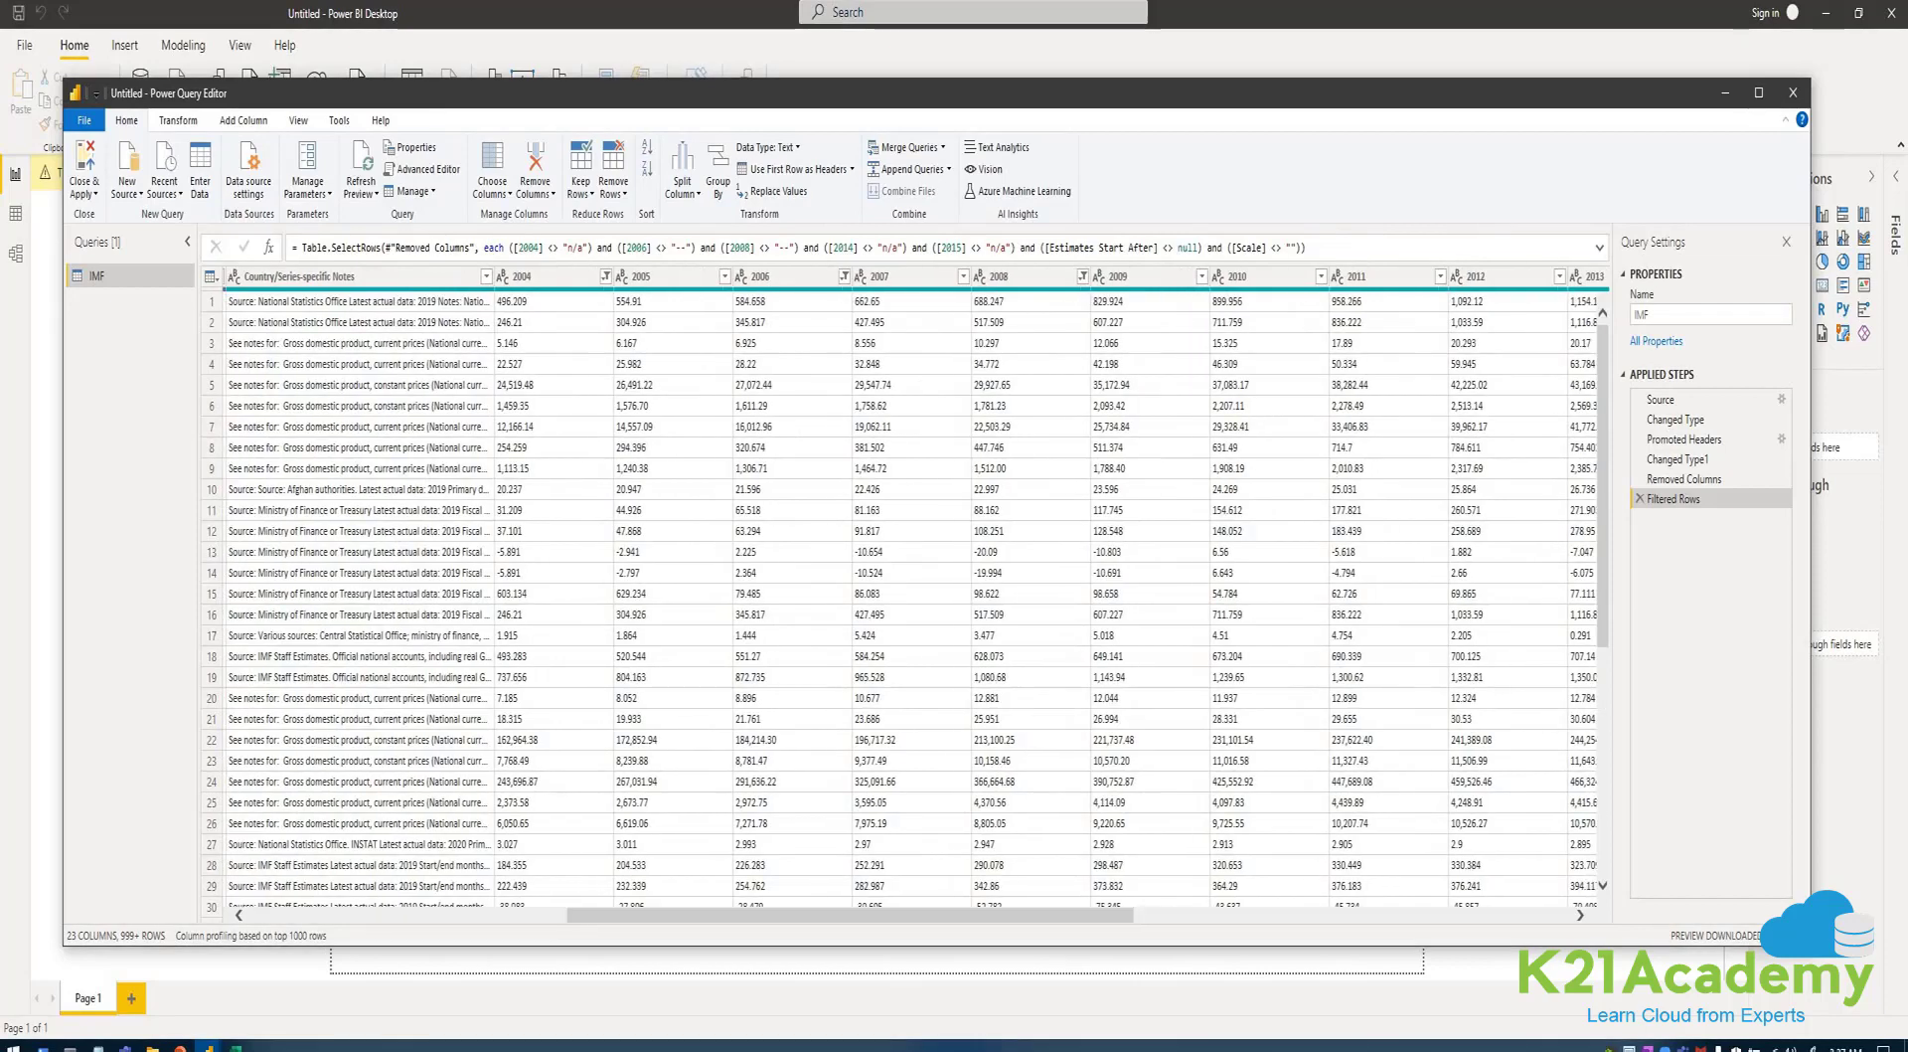
mouse_move(542, 277)
mouse_down()
mouse_move(979, 276)
mouse_move(541, 276)
mouse_up()
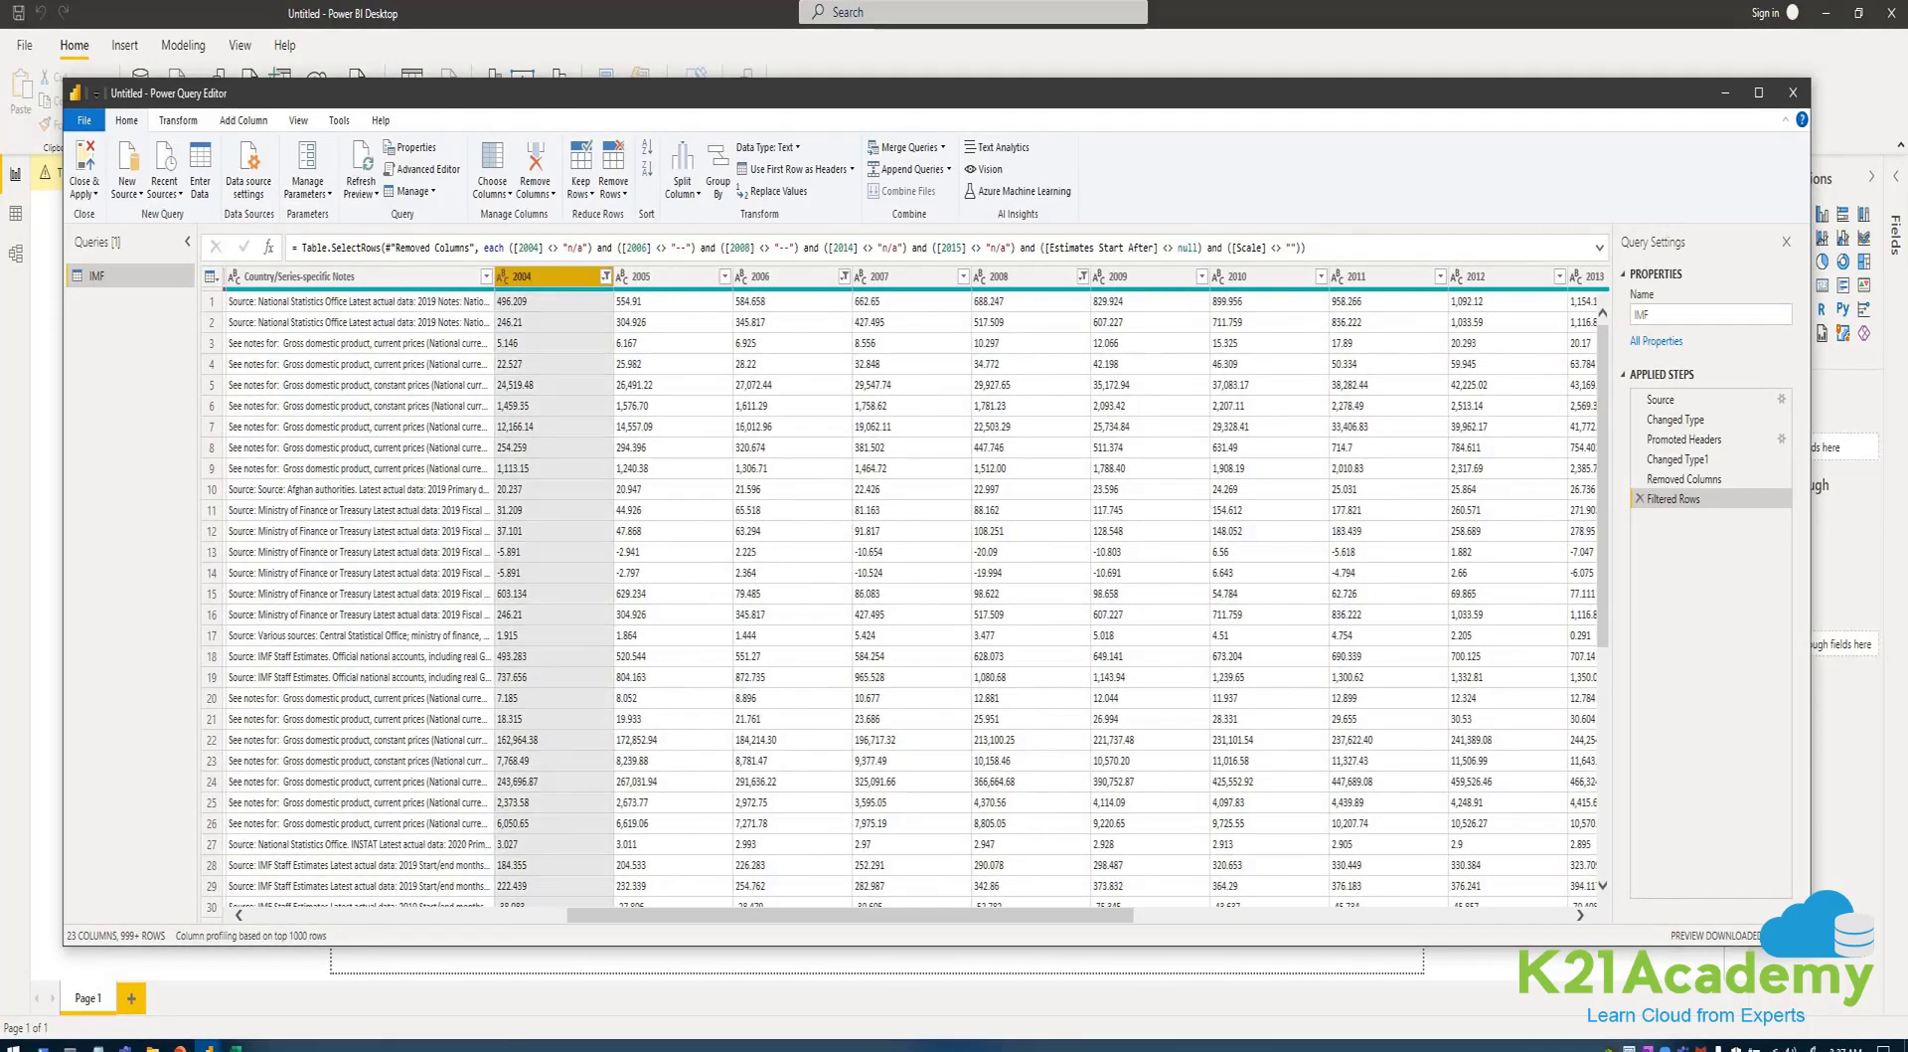
ctrl+click(661, 277)
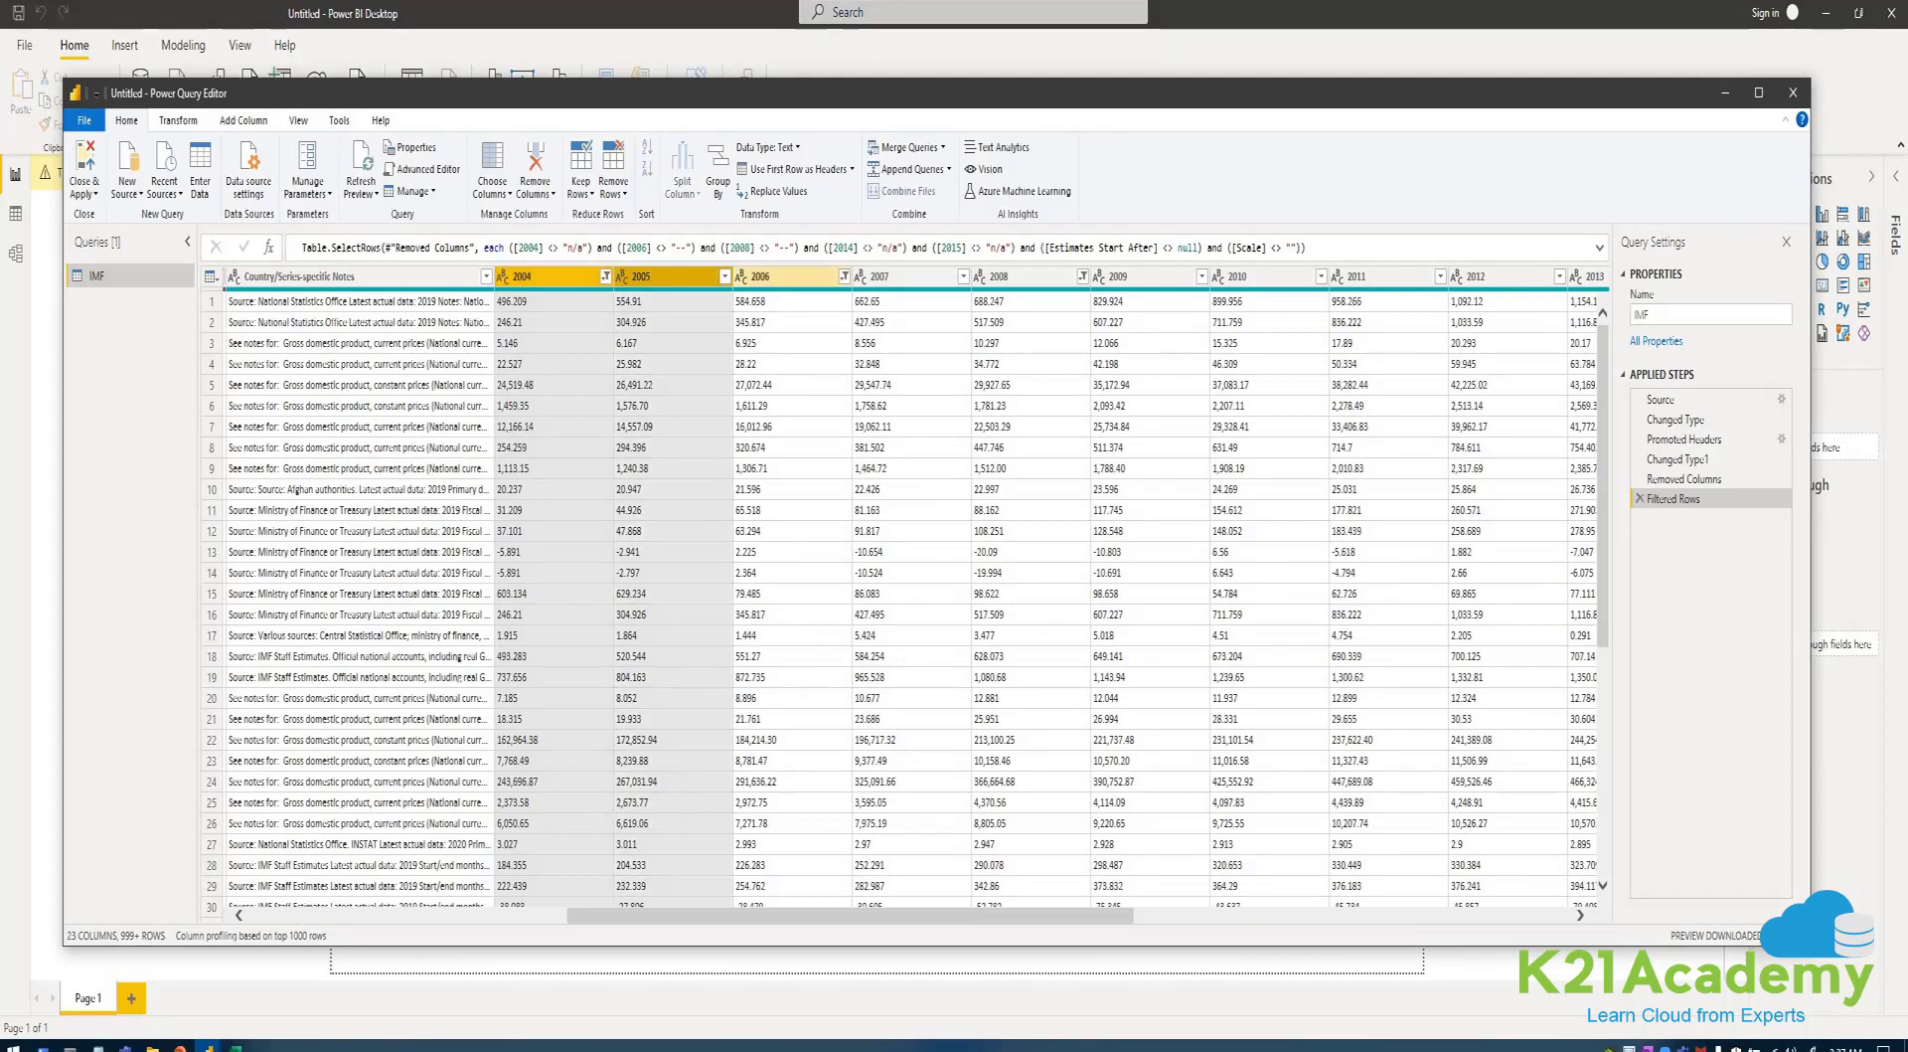
ctrl+click(760, 276)
ctrl+click(880, 276)
ctrl+click(999, 276)
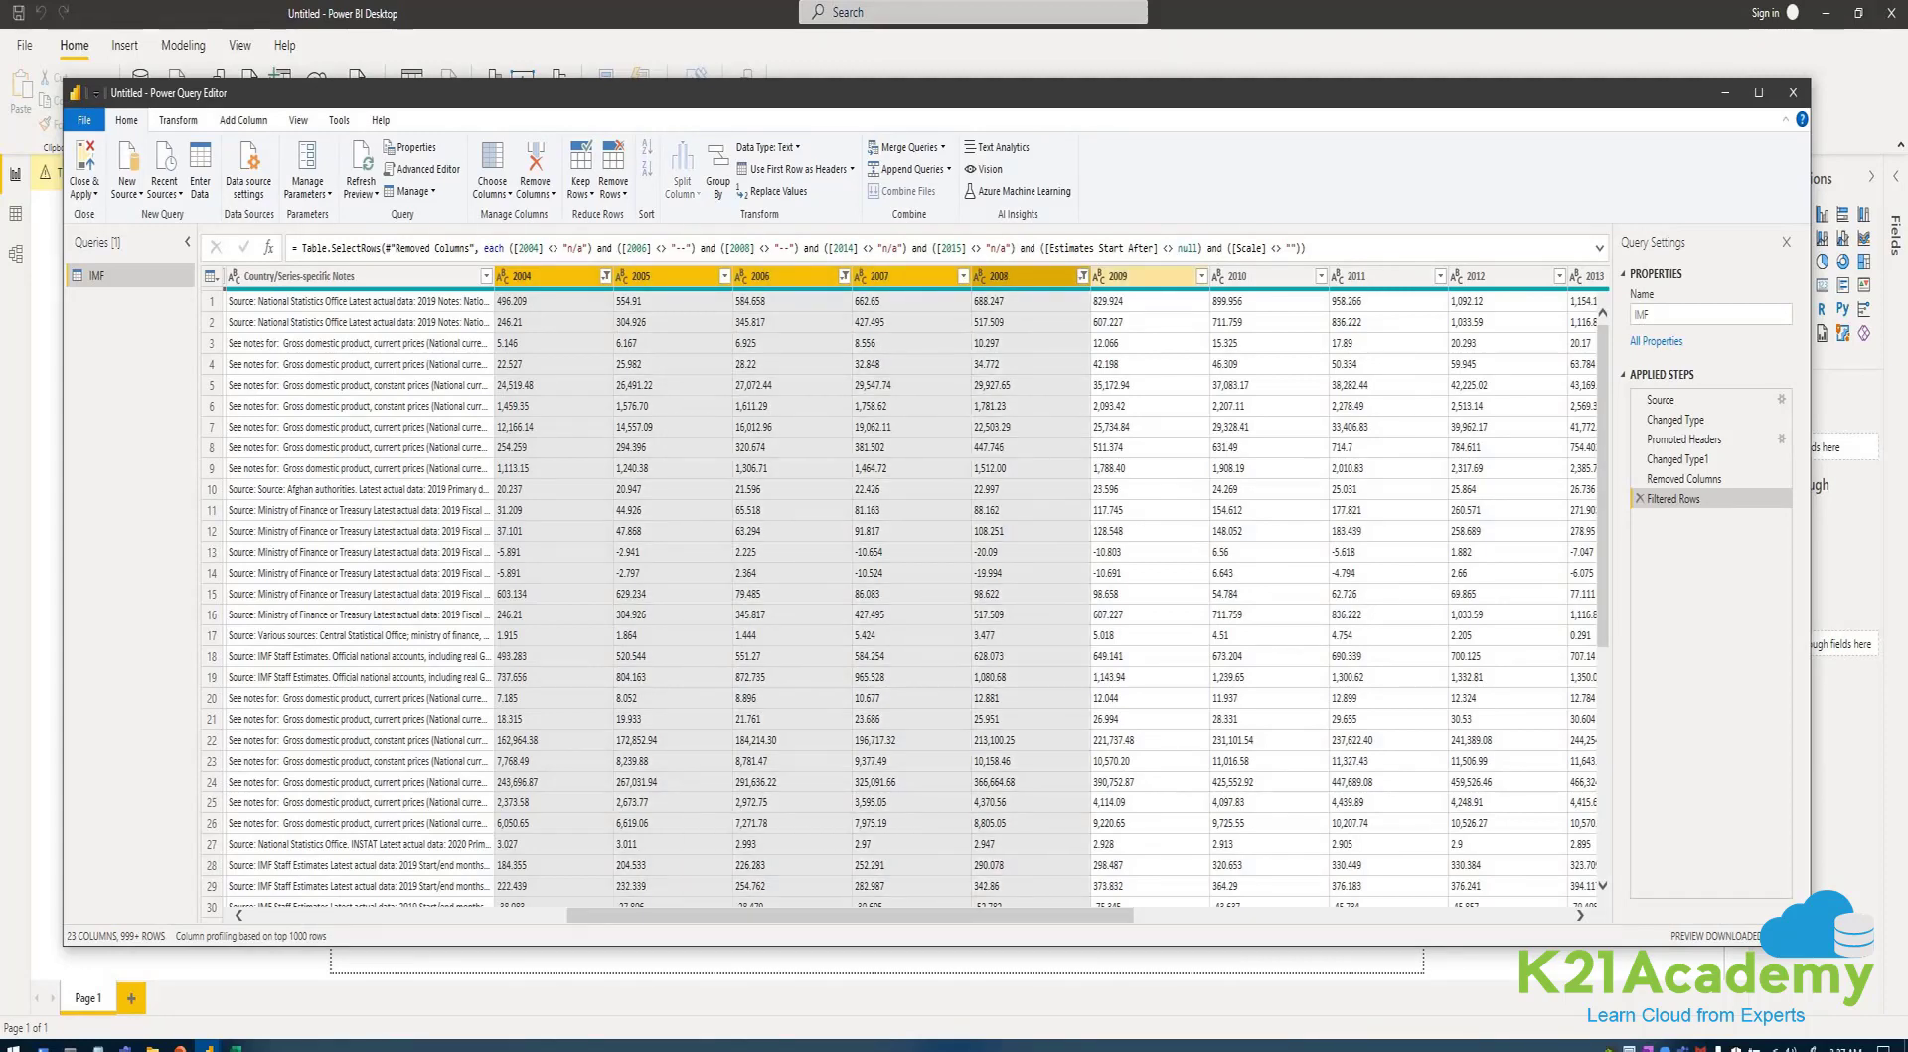
ctrl+click(1118, 276)
ctrl+click(1238, 276)
ctrl+click(1356, 277)
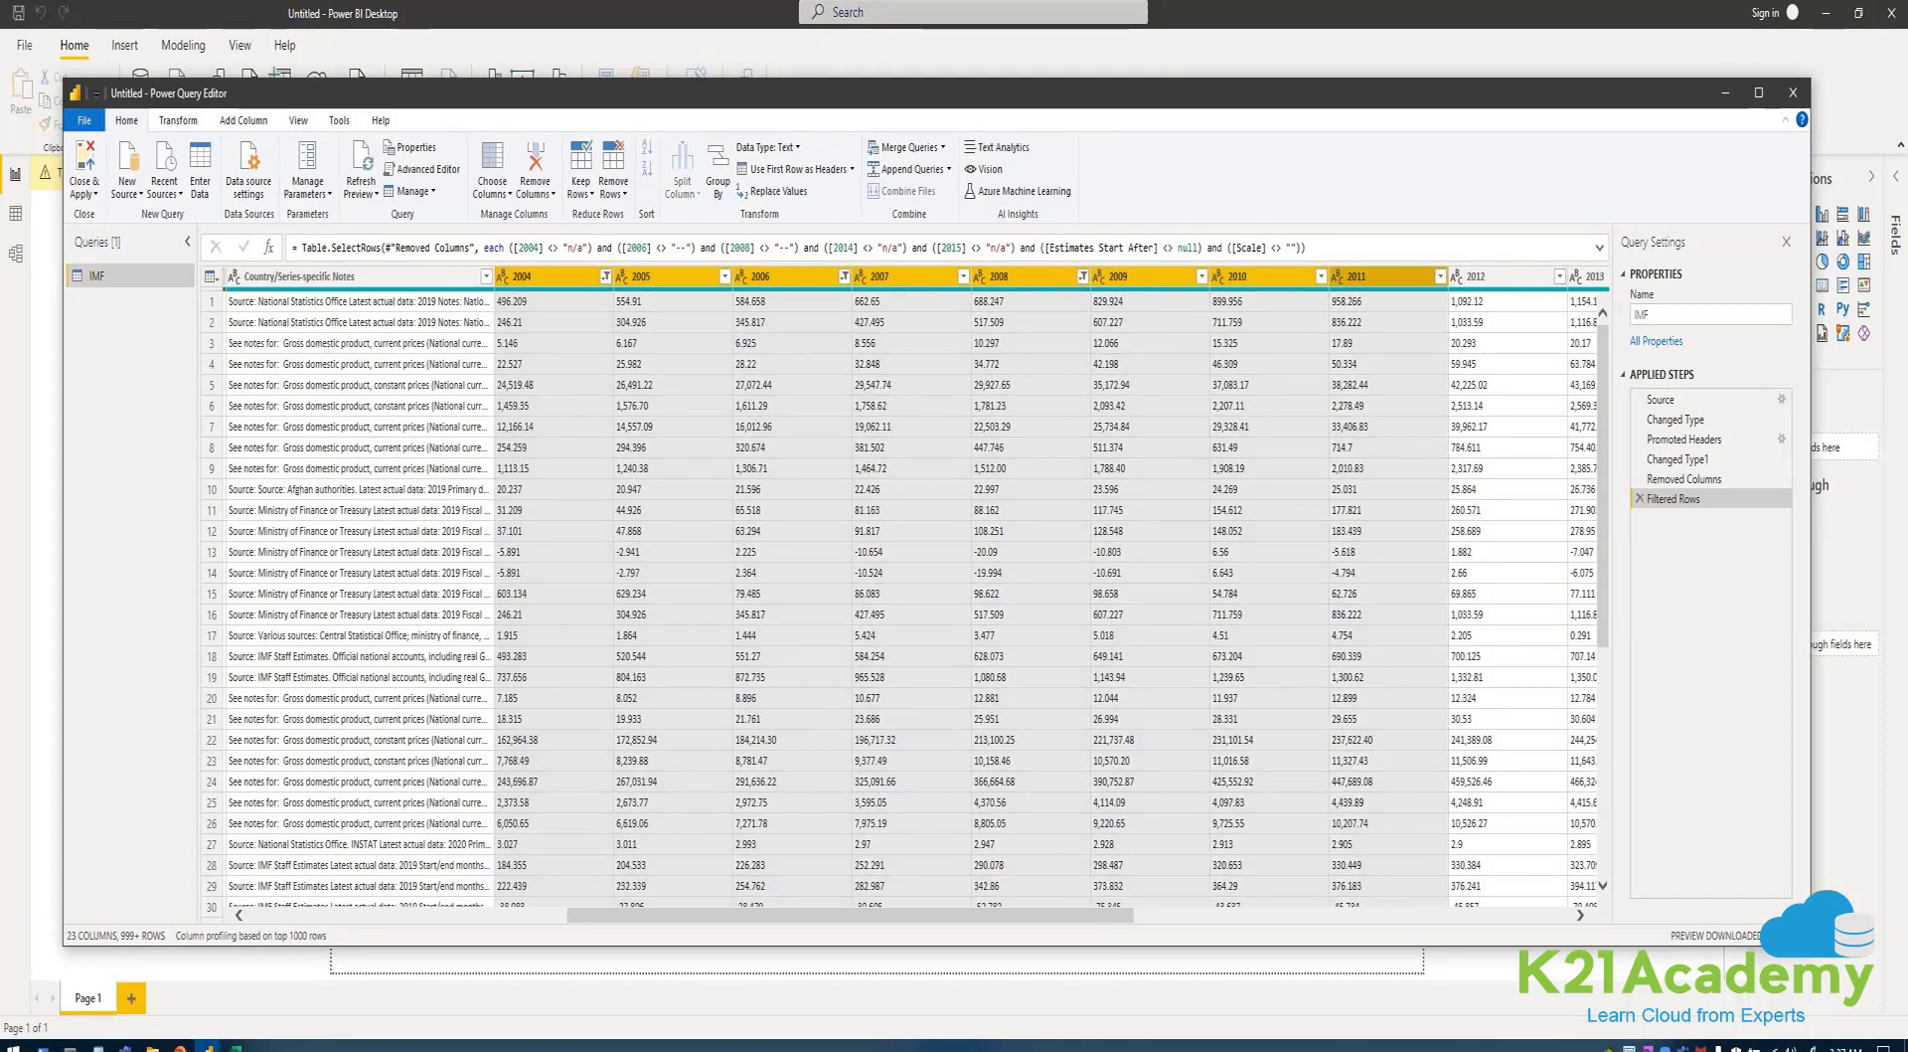
ctrl+click(1476, 276)
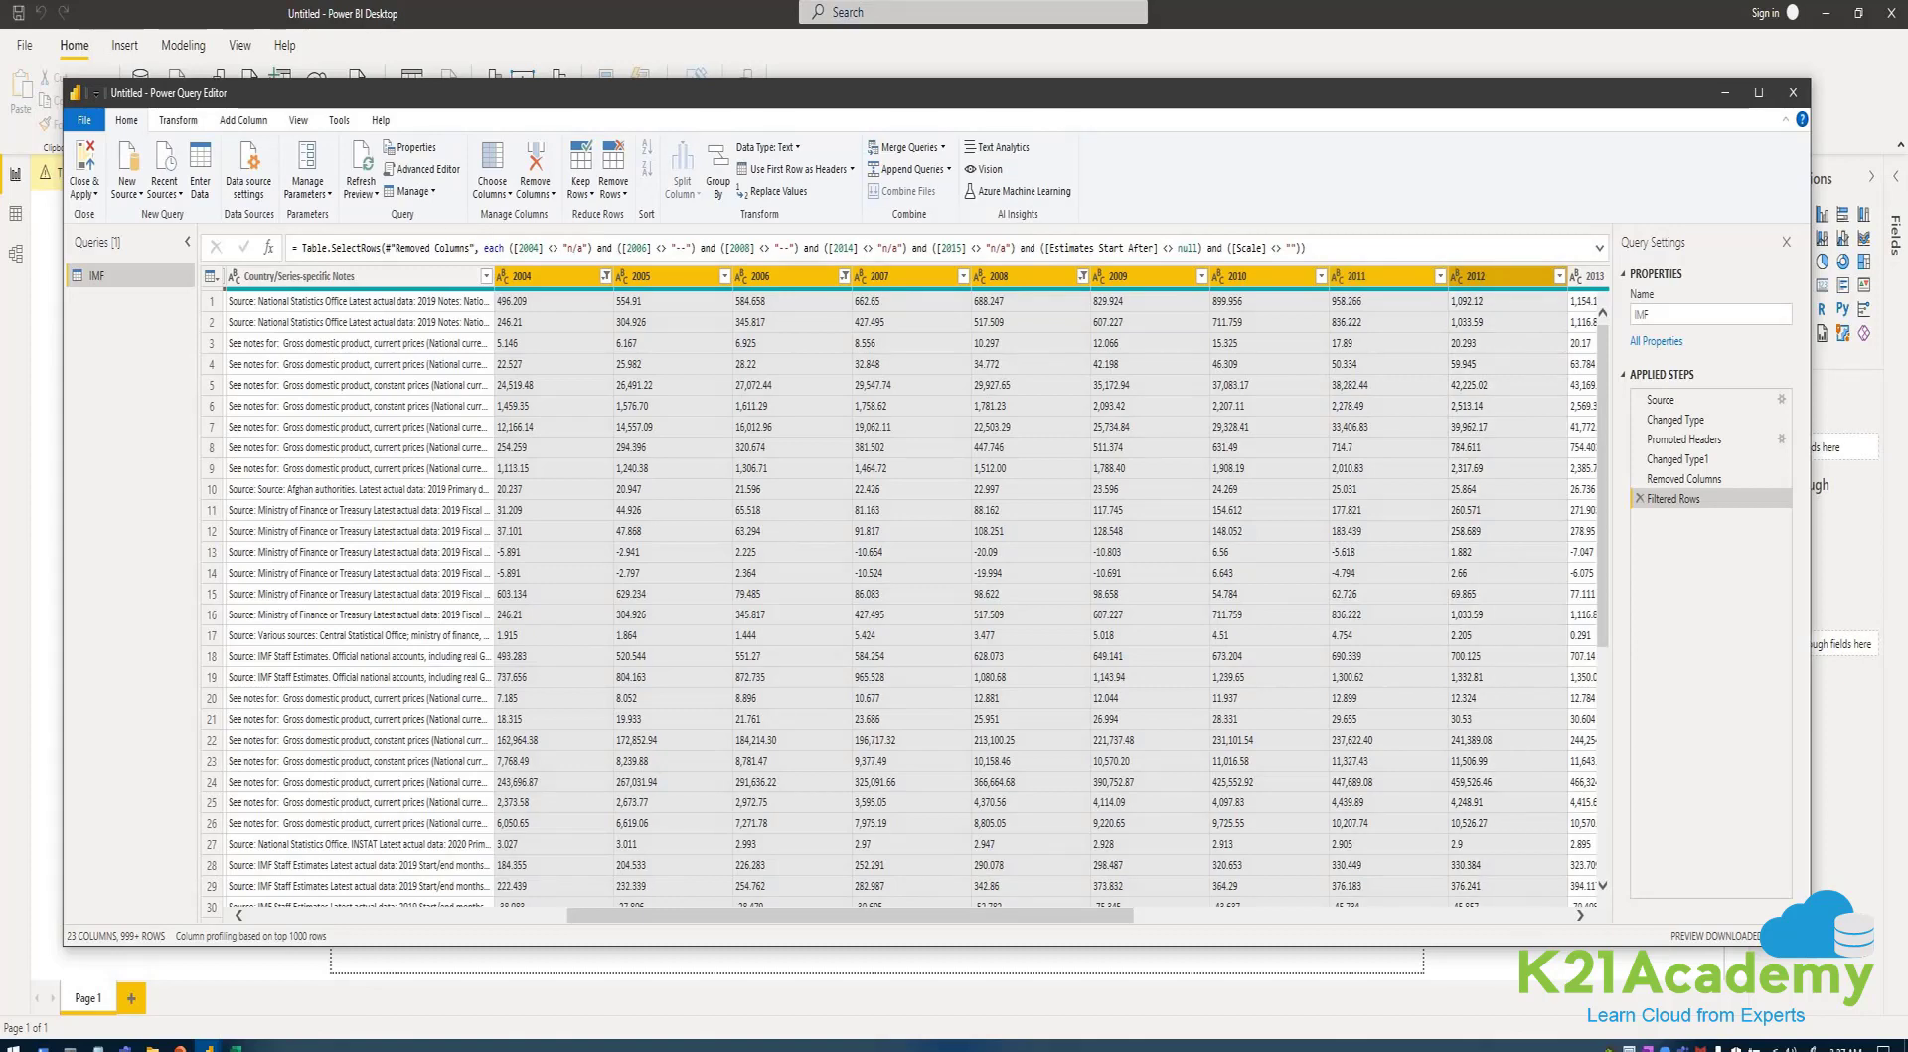
scroll(912, 594, right, 5)
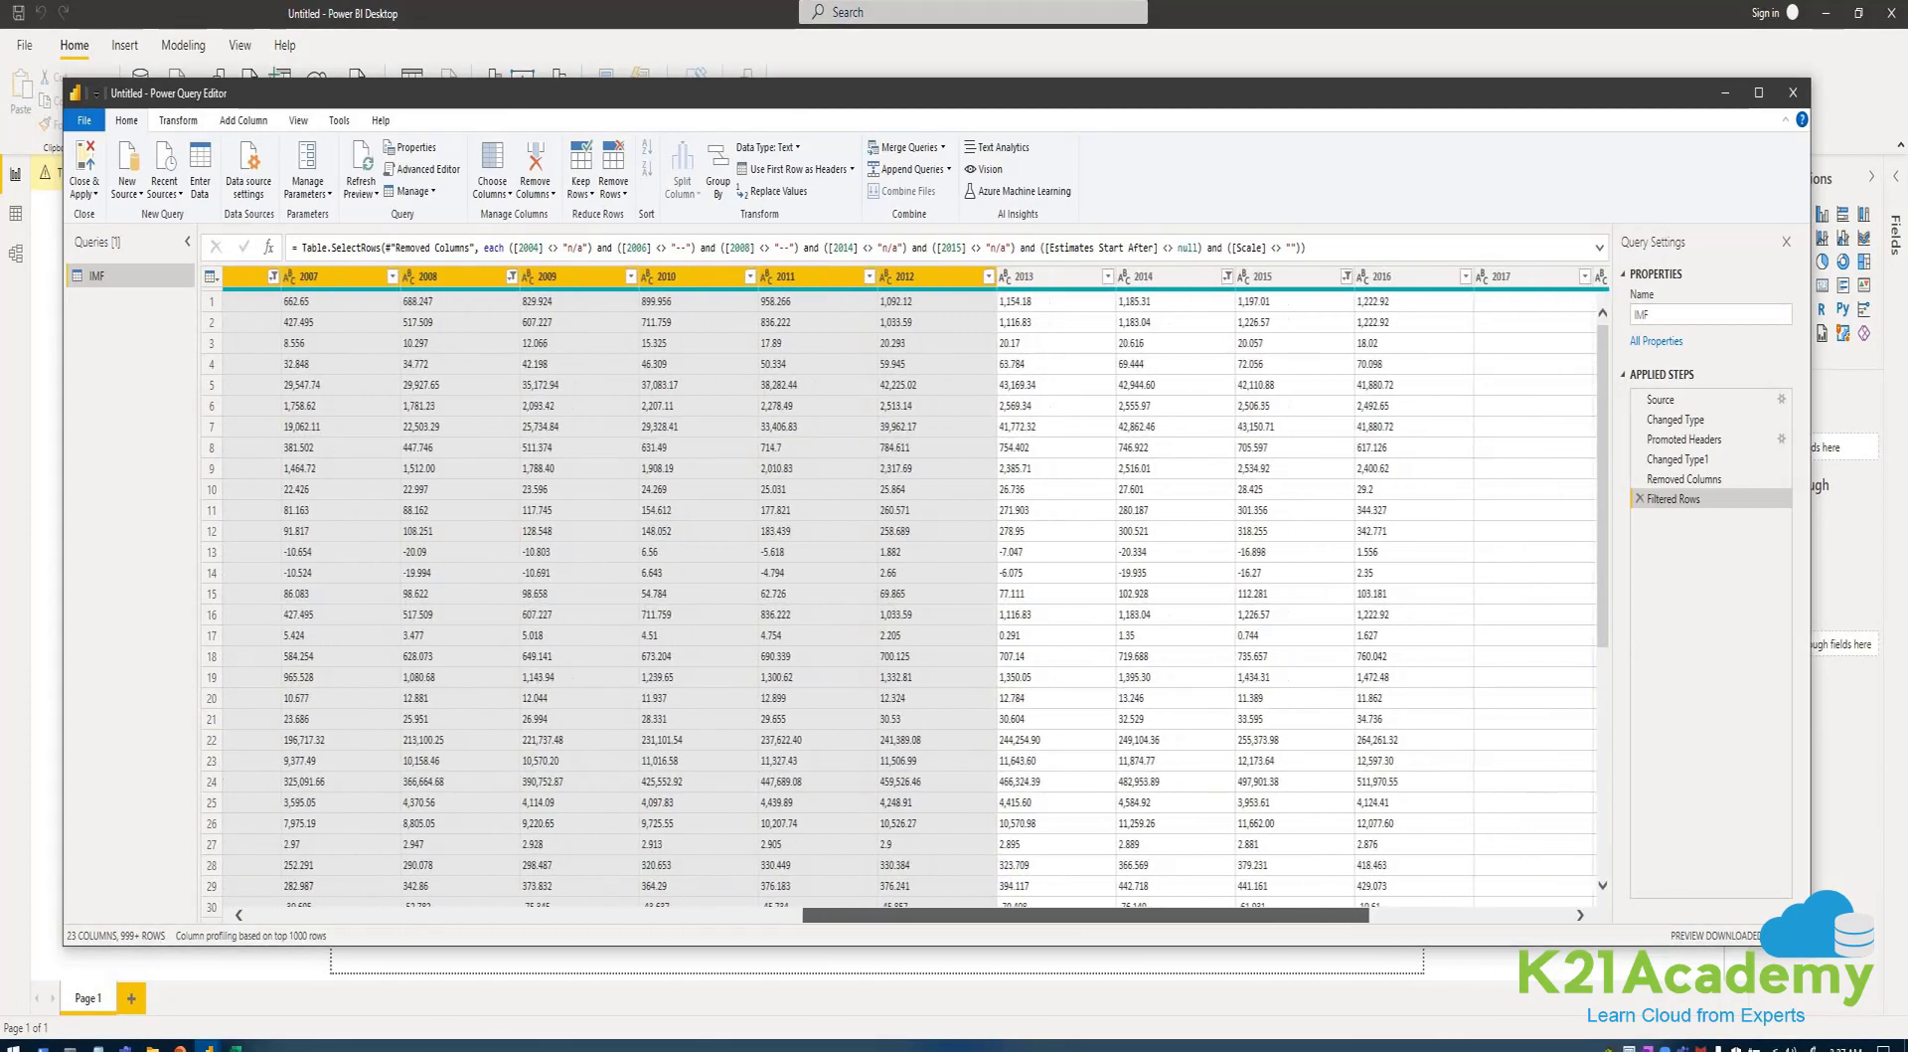
ctrl+click(1043, 276)
ctrl+click(1163, 276)
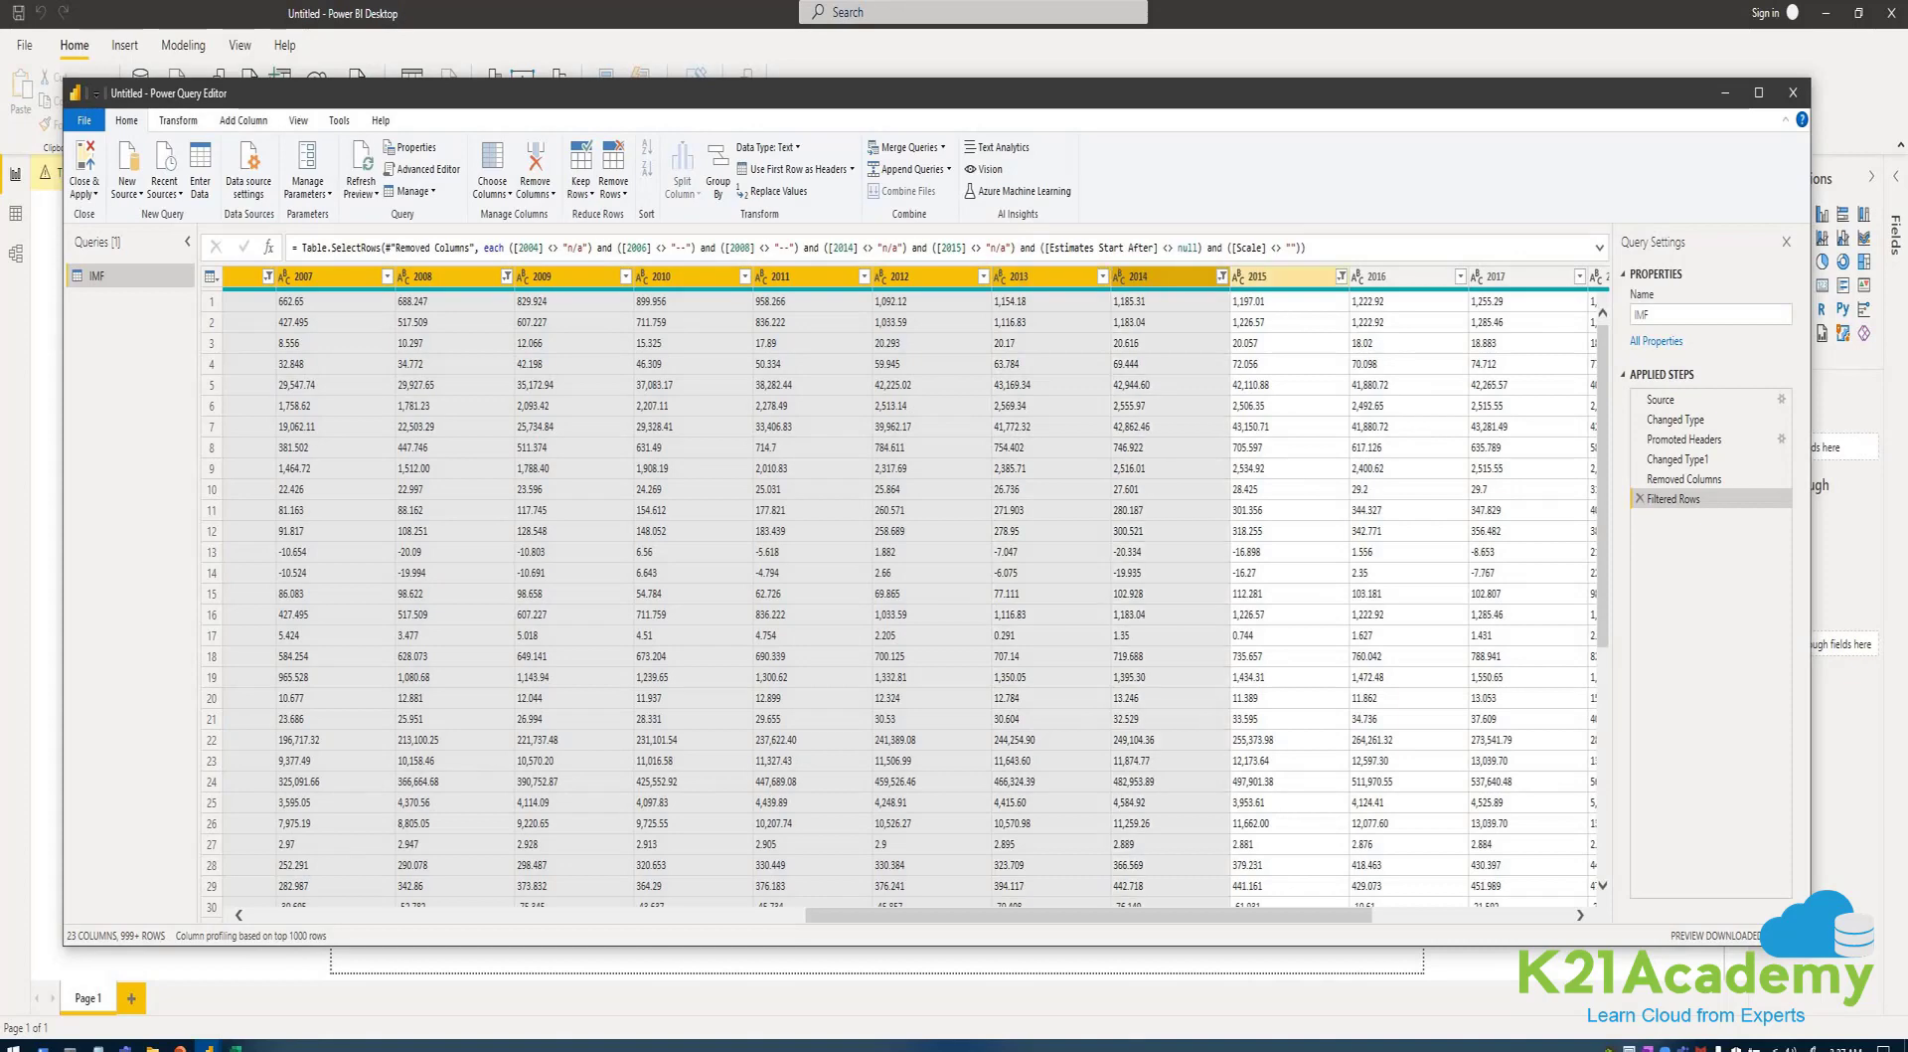
ctrl+click(1282, 276)
ctrl+click(1401, 277)
ctrl+click(1521, 276)
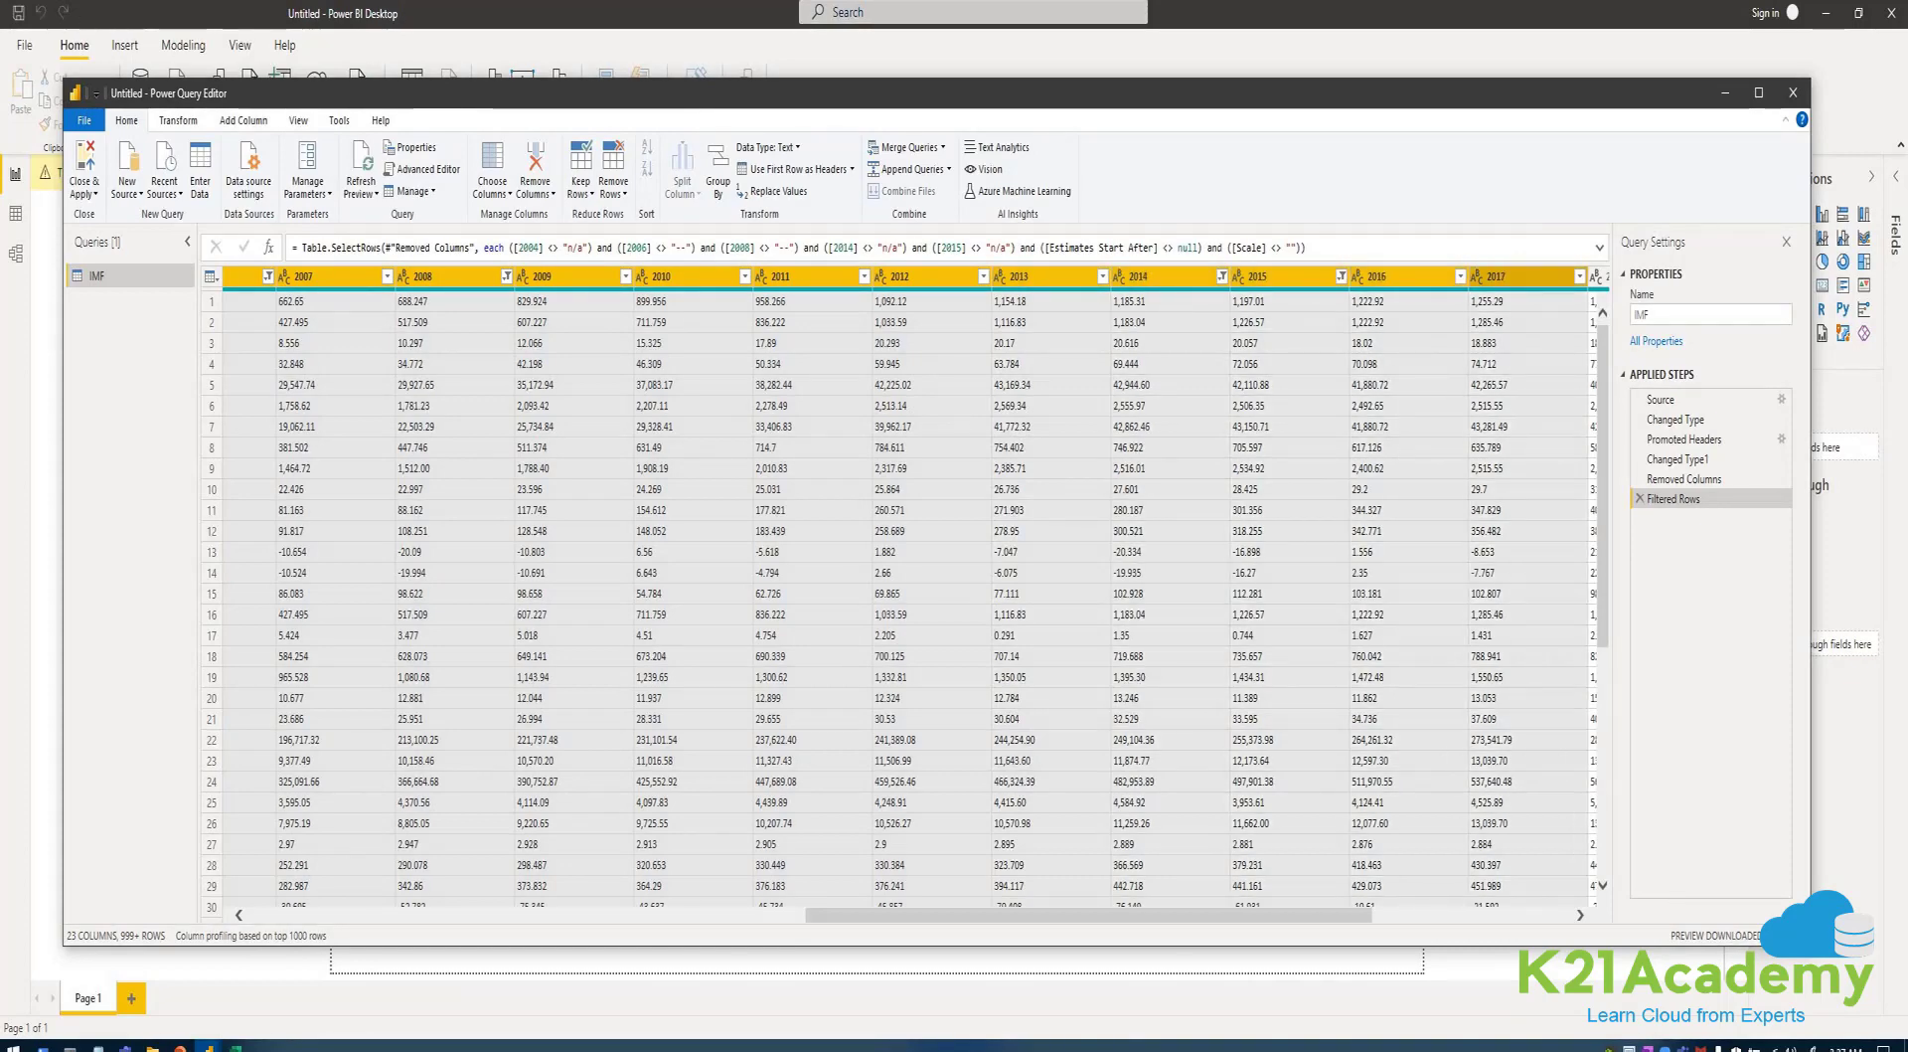
scroll(913, 595, right, 4)
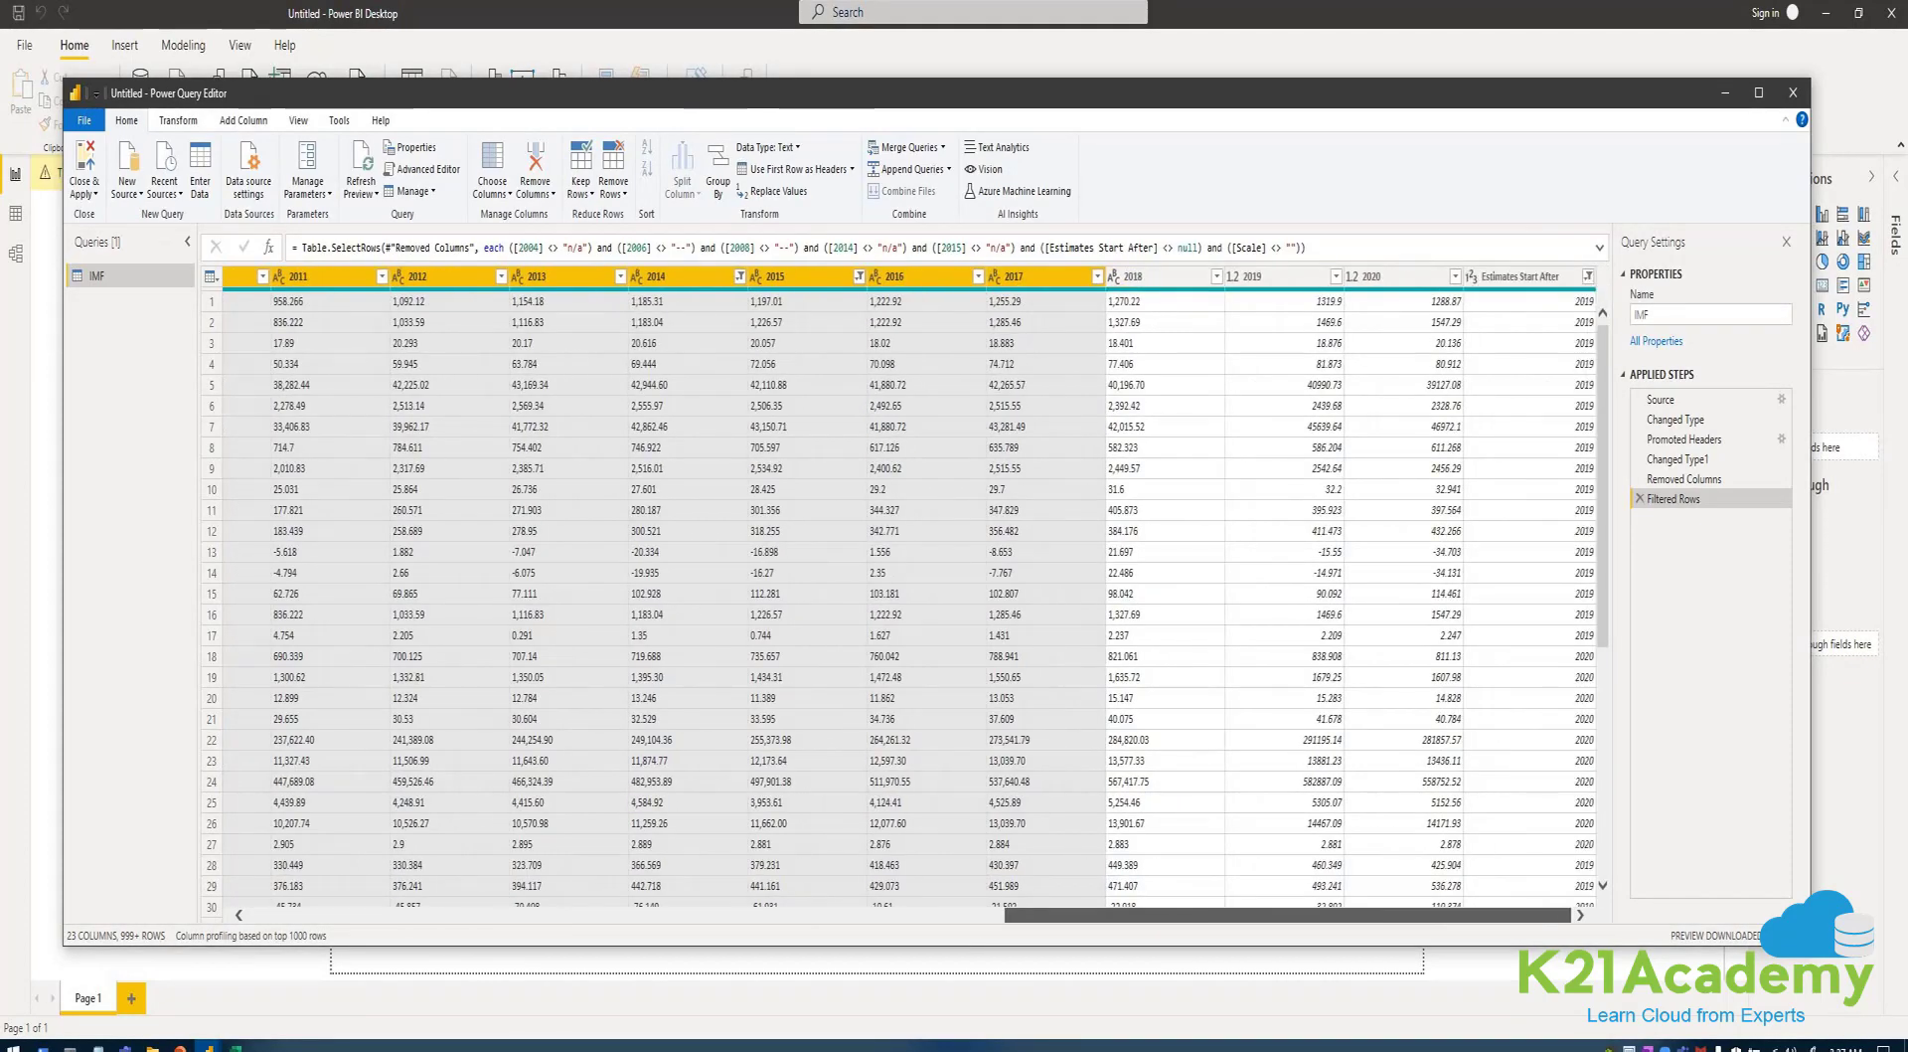
ctrl+click(1163, 276)
ctrl+click(1282, 276)
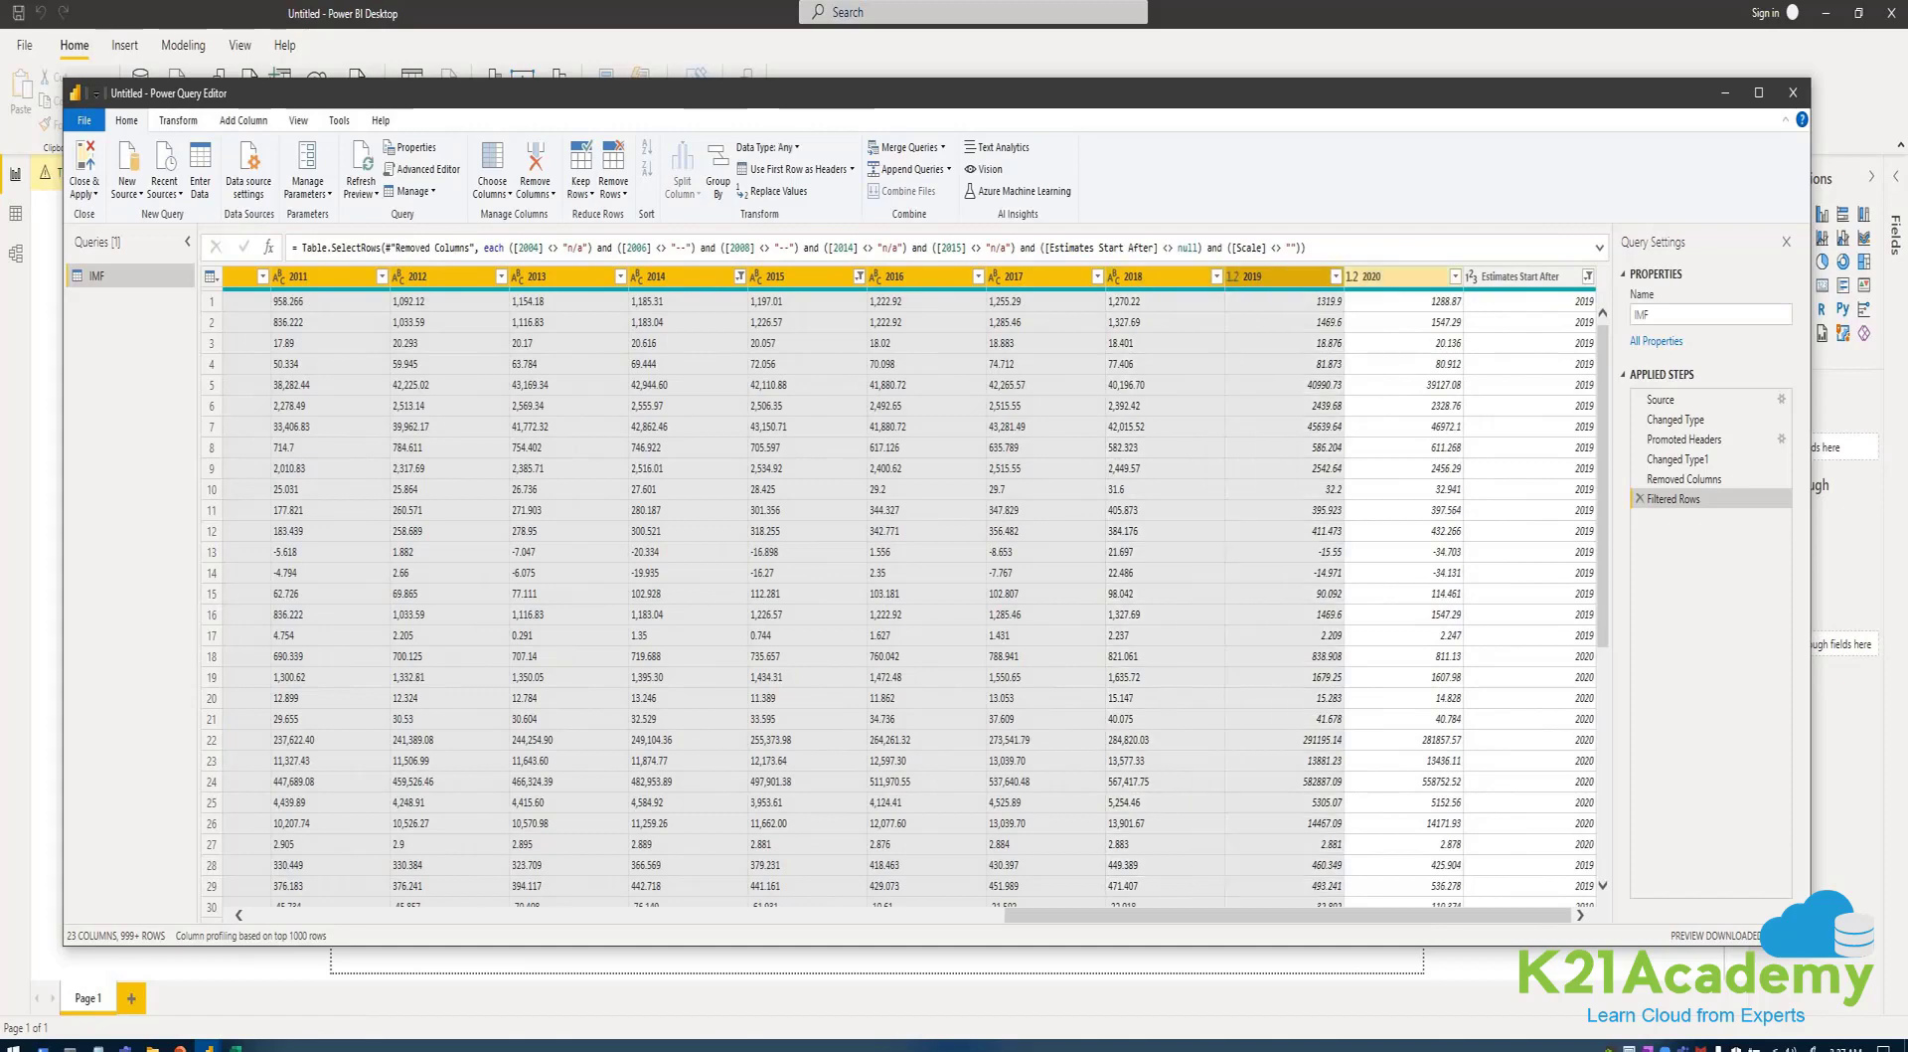
ctrl+click(1402, 276)
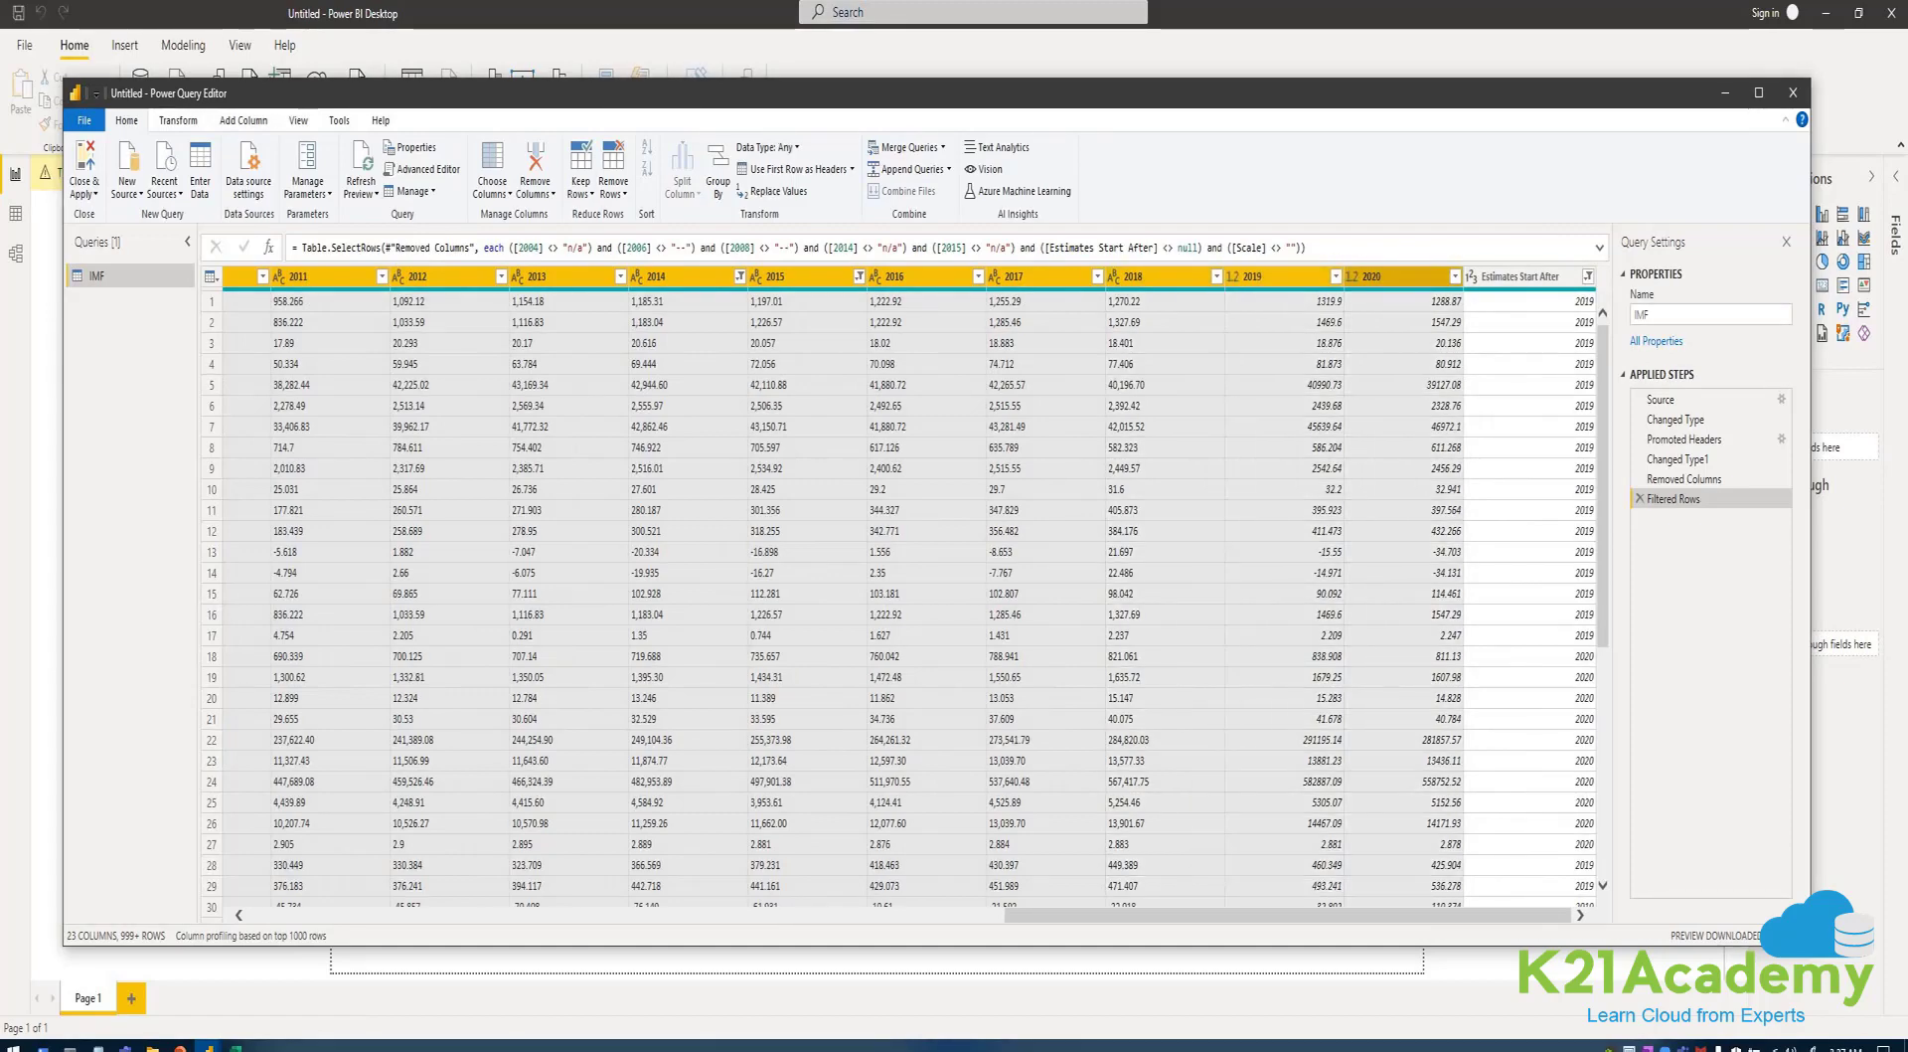
click(178, 120)
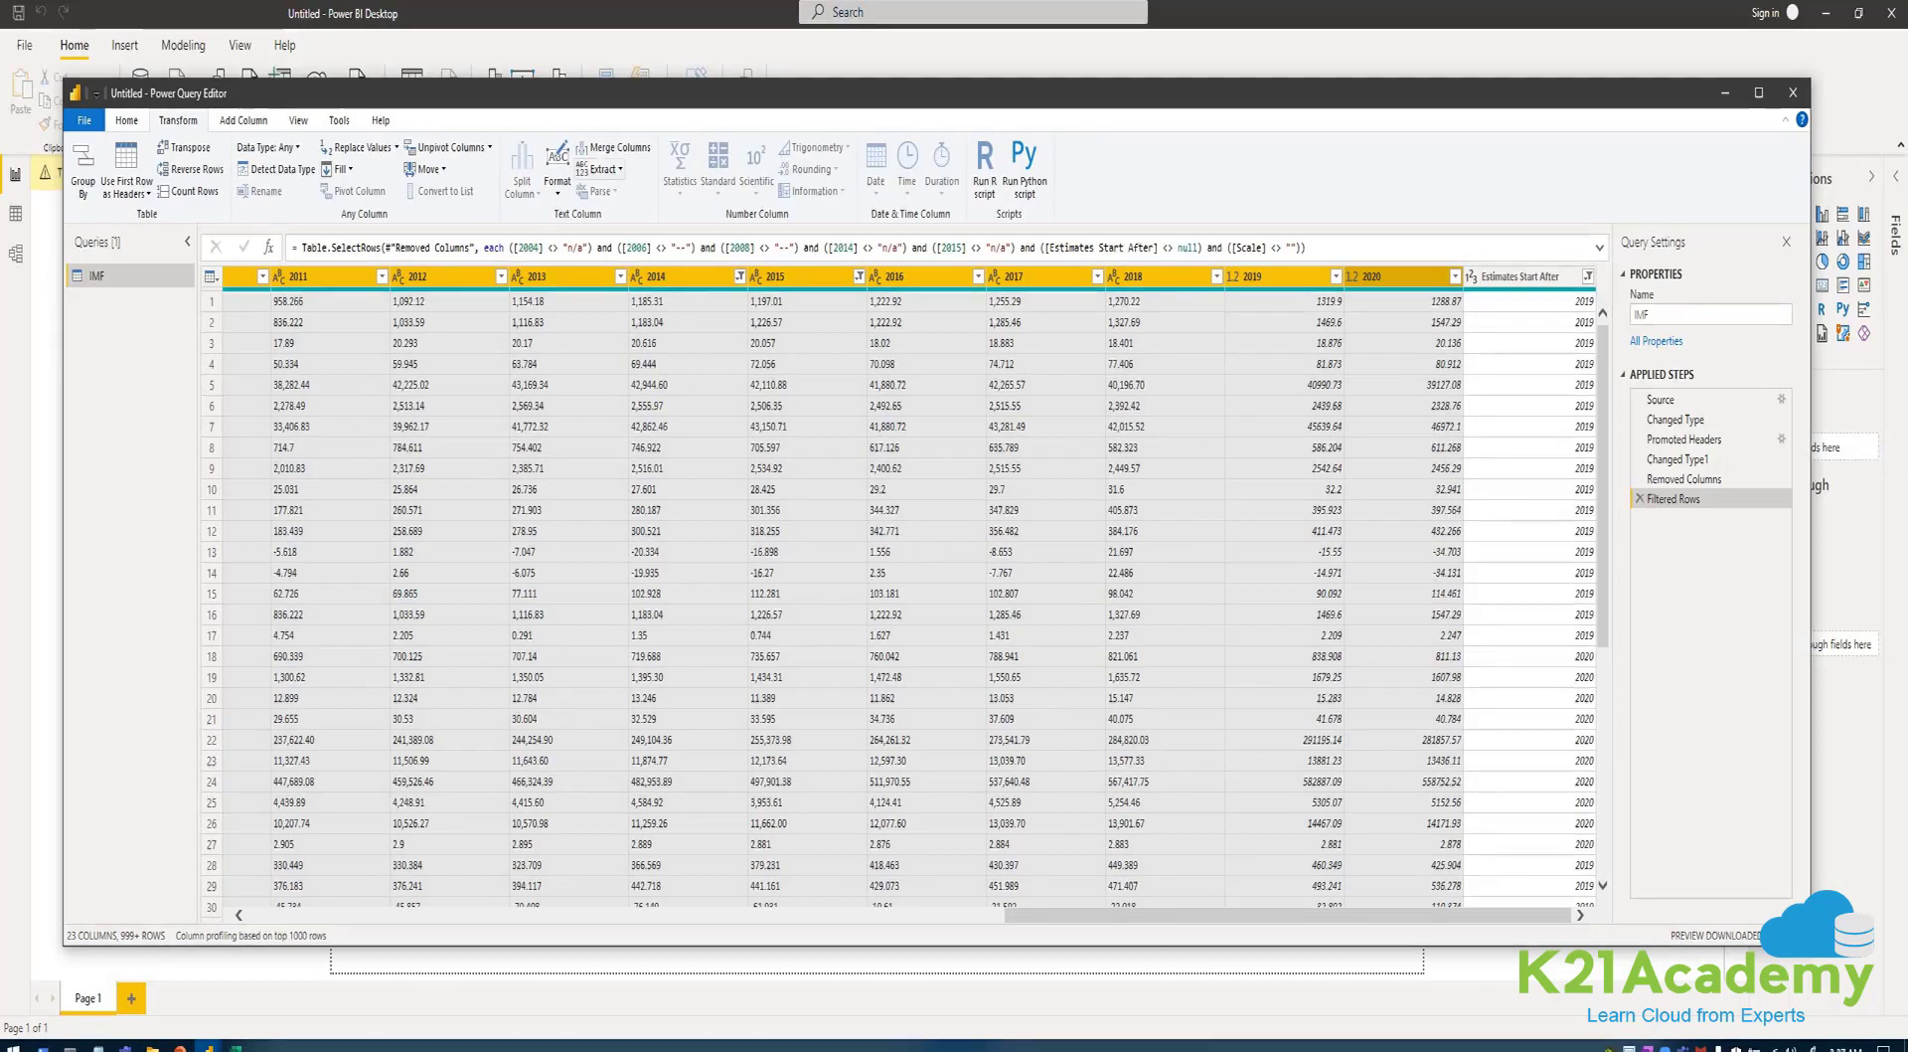
click(489, 147)
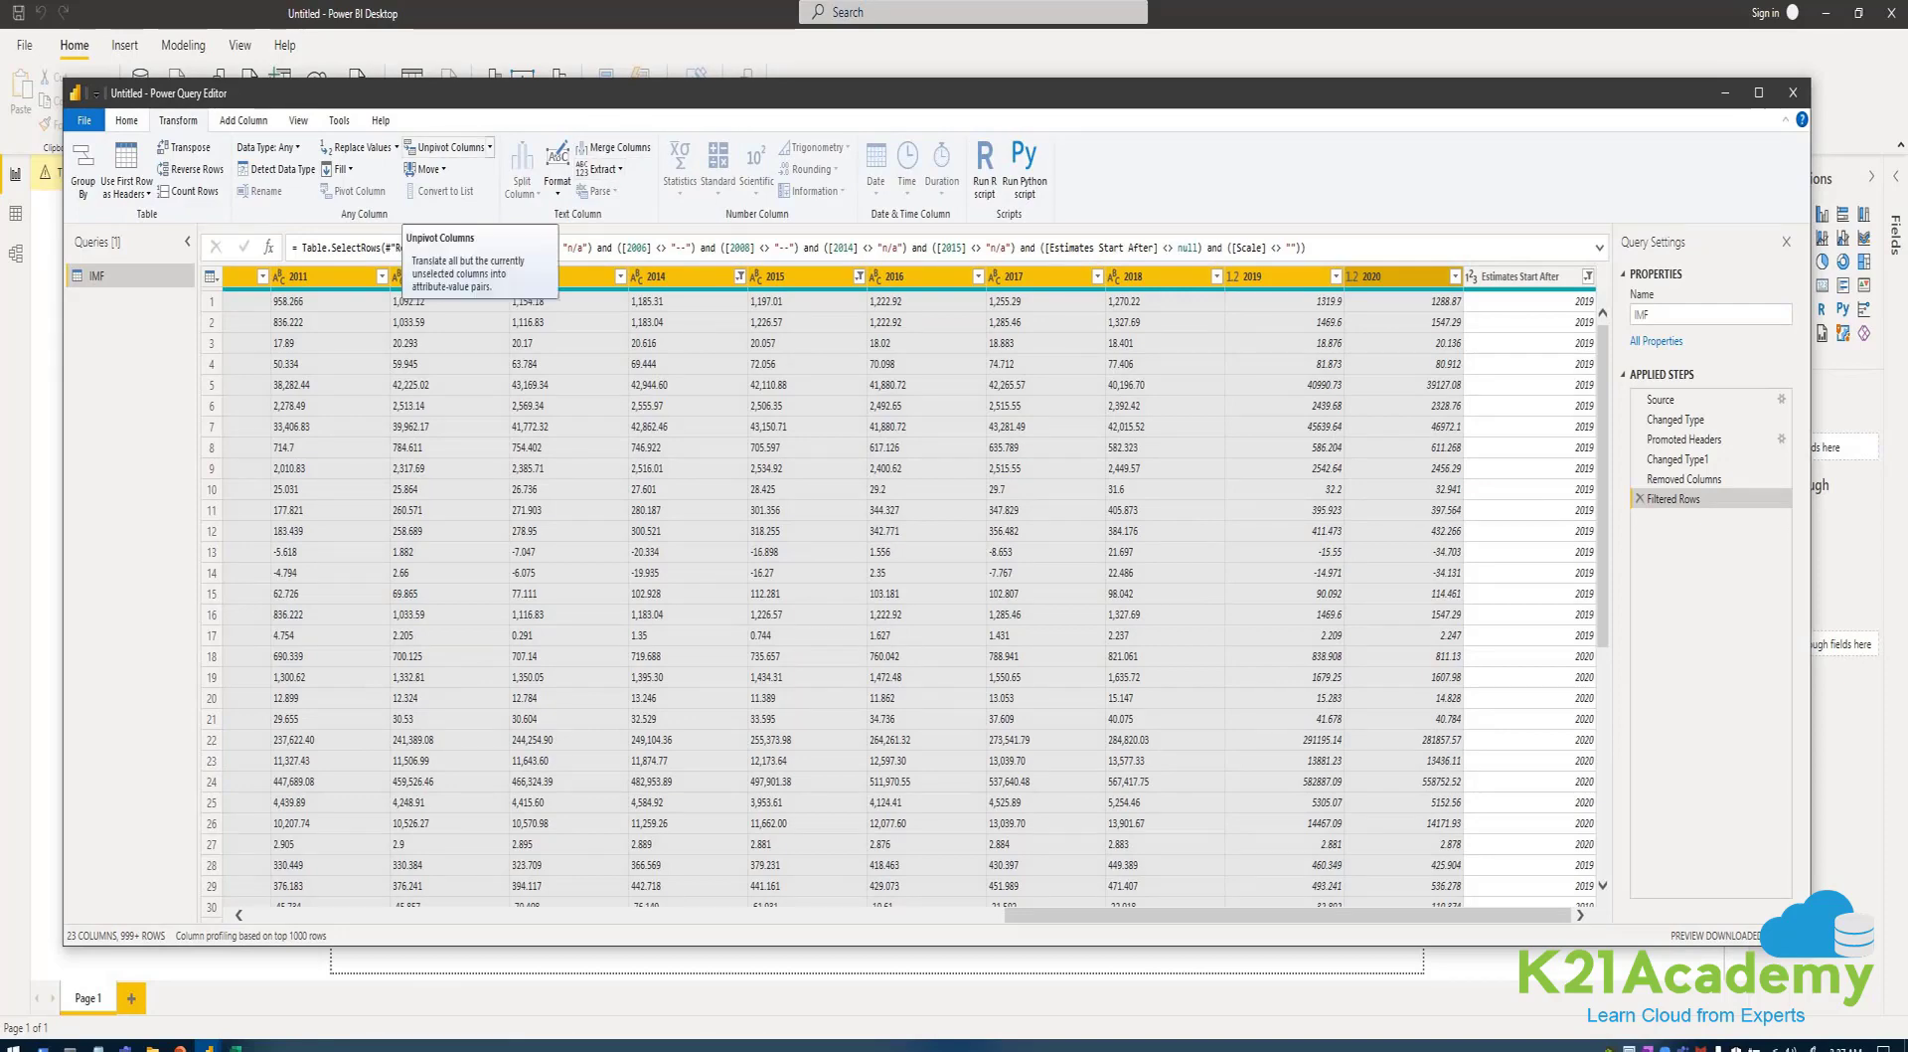
click(457, 259)
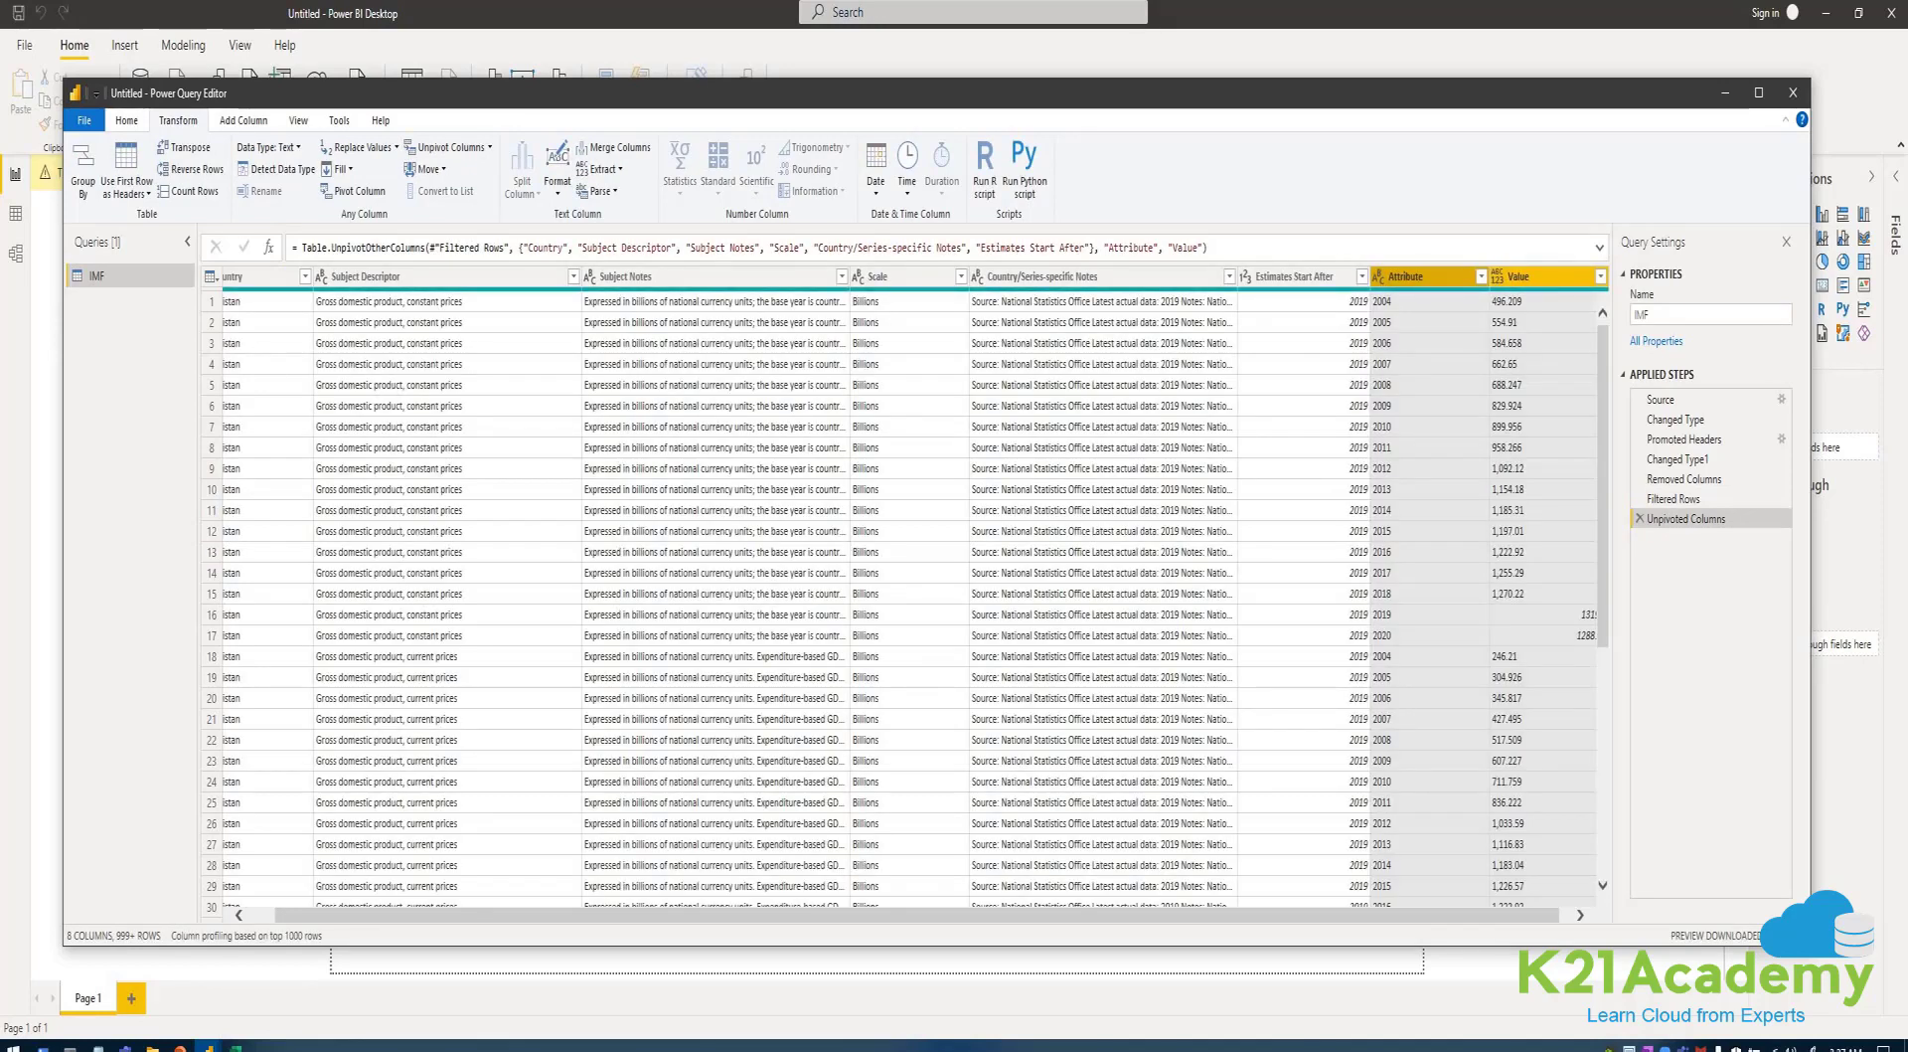
- Rename the unpivoted Attribute column to Year
drag(1392, 915, 1403, 914)
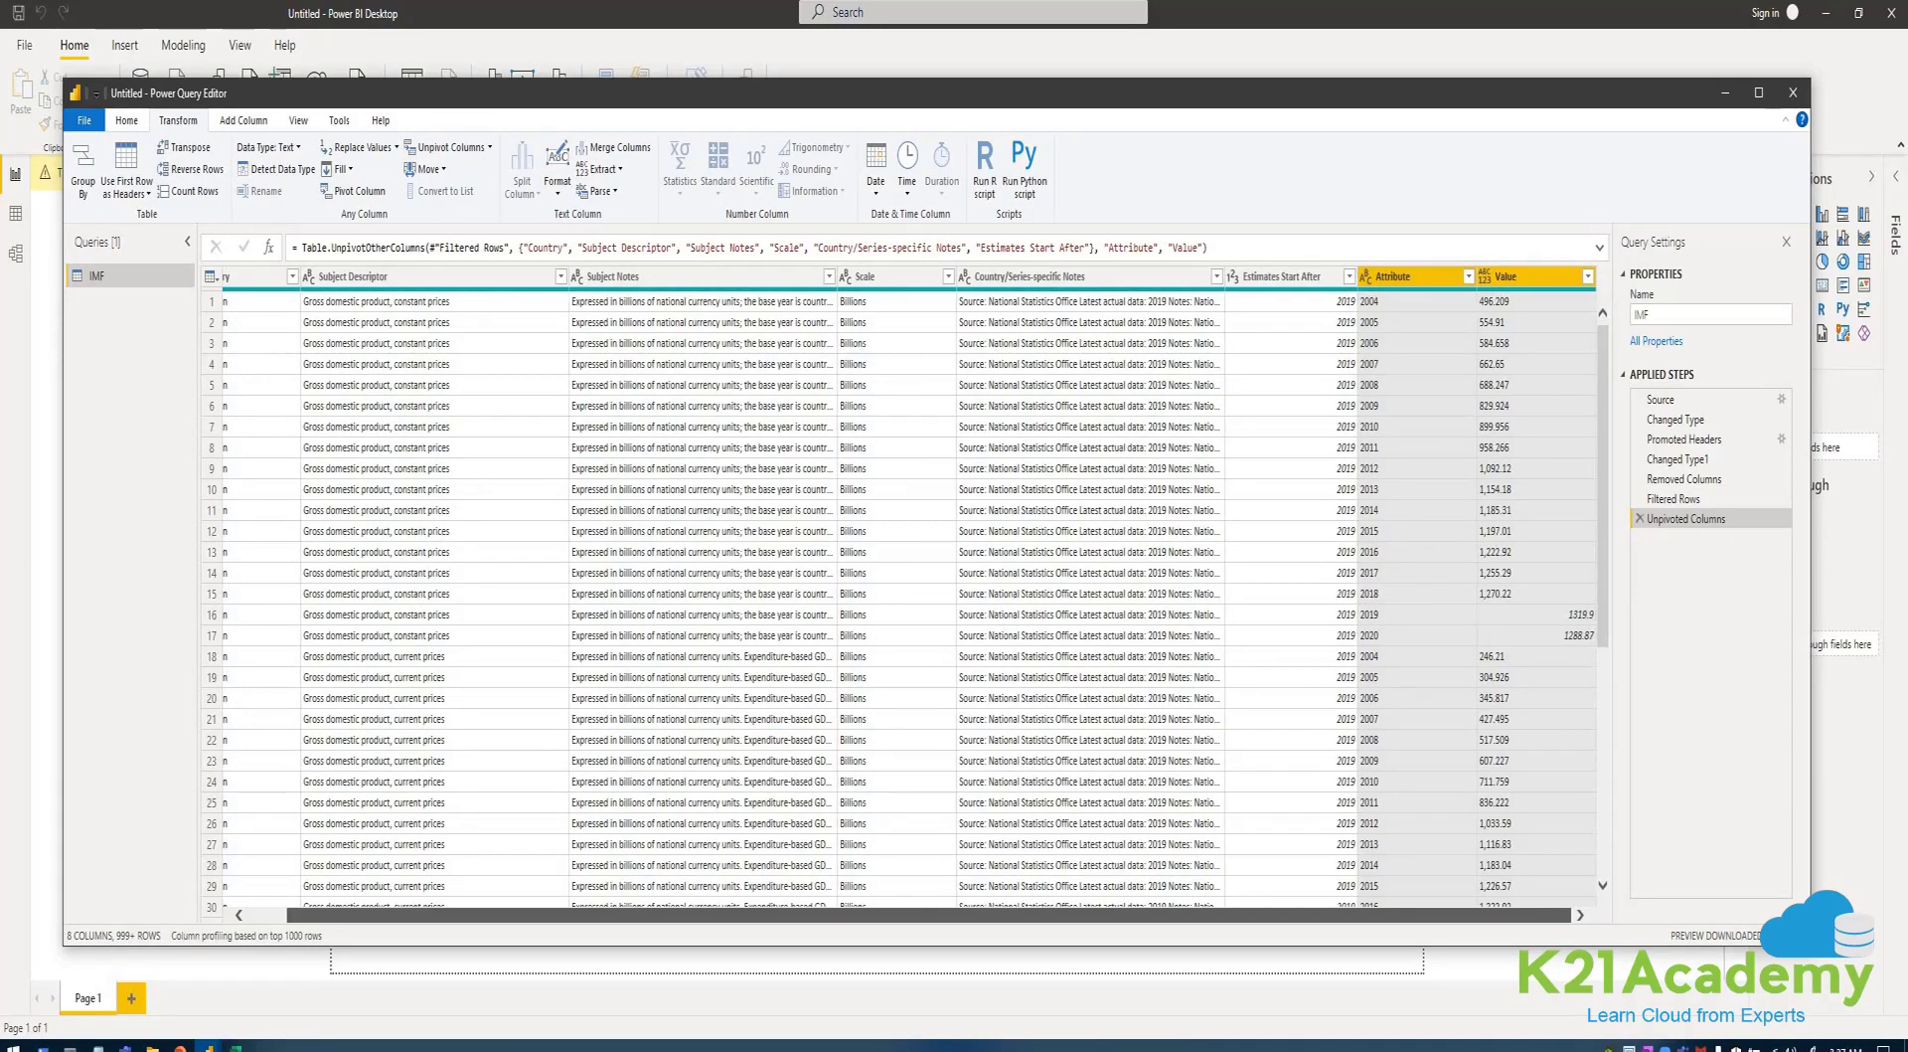
click(1290, 405)
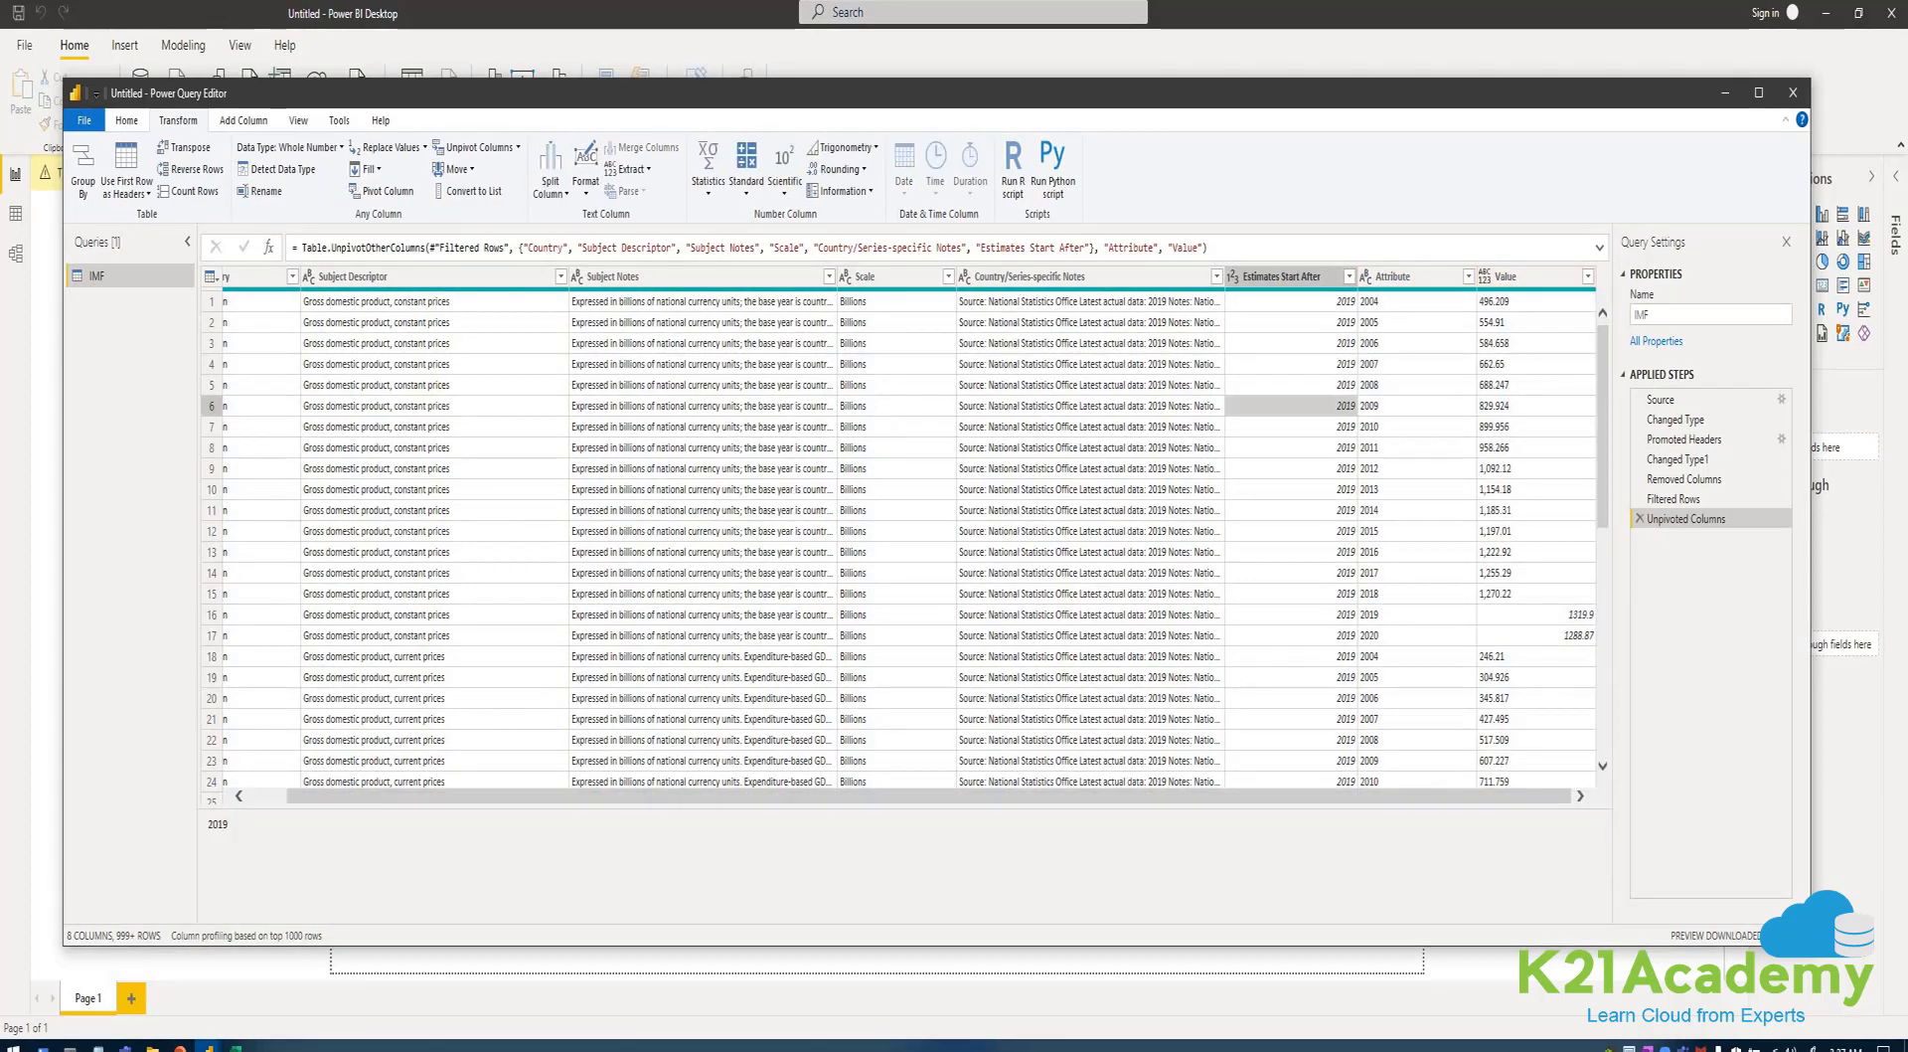
click(1416, 301)
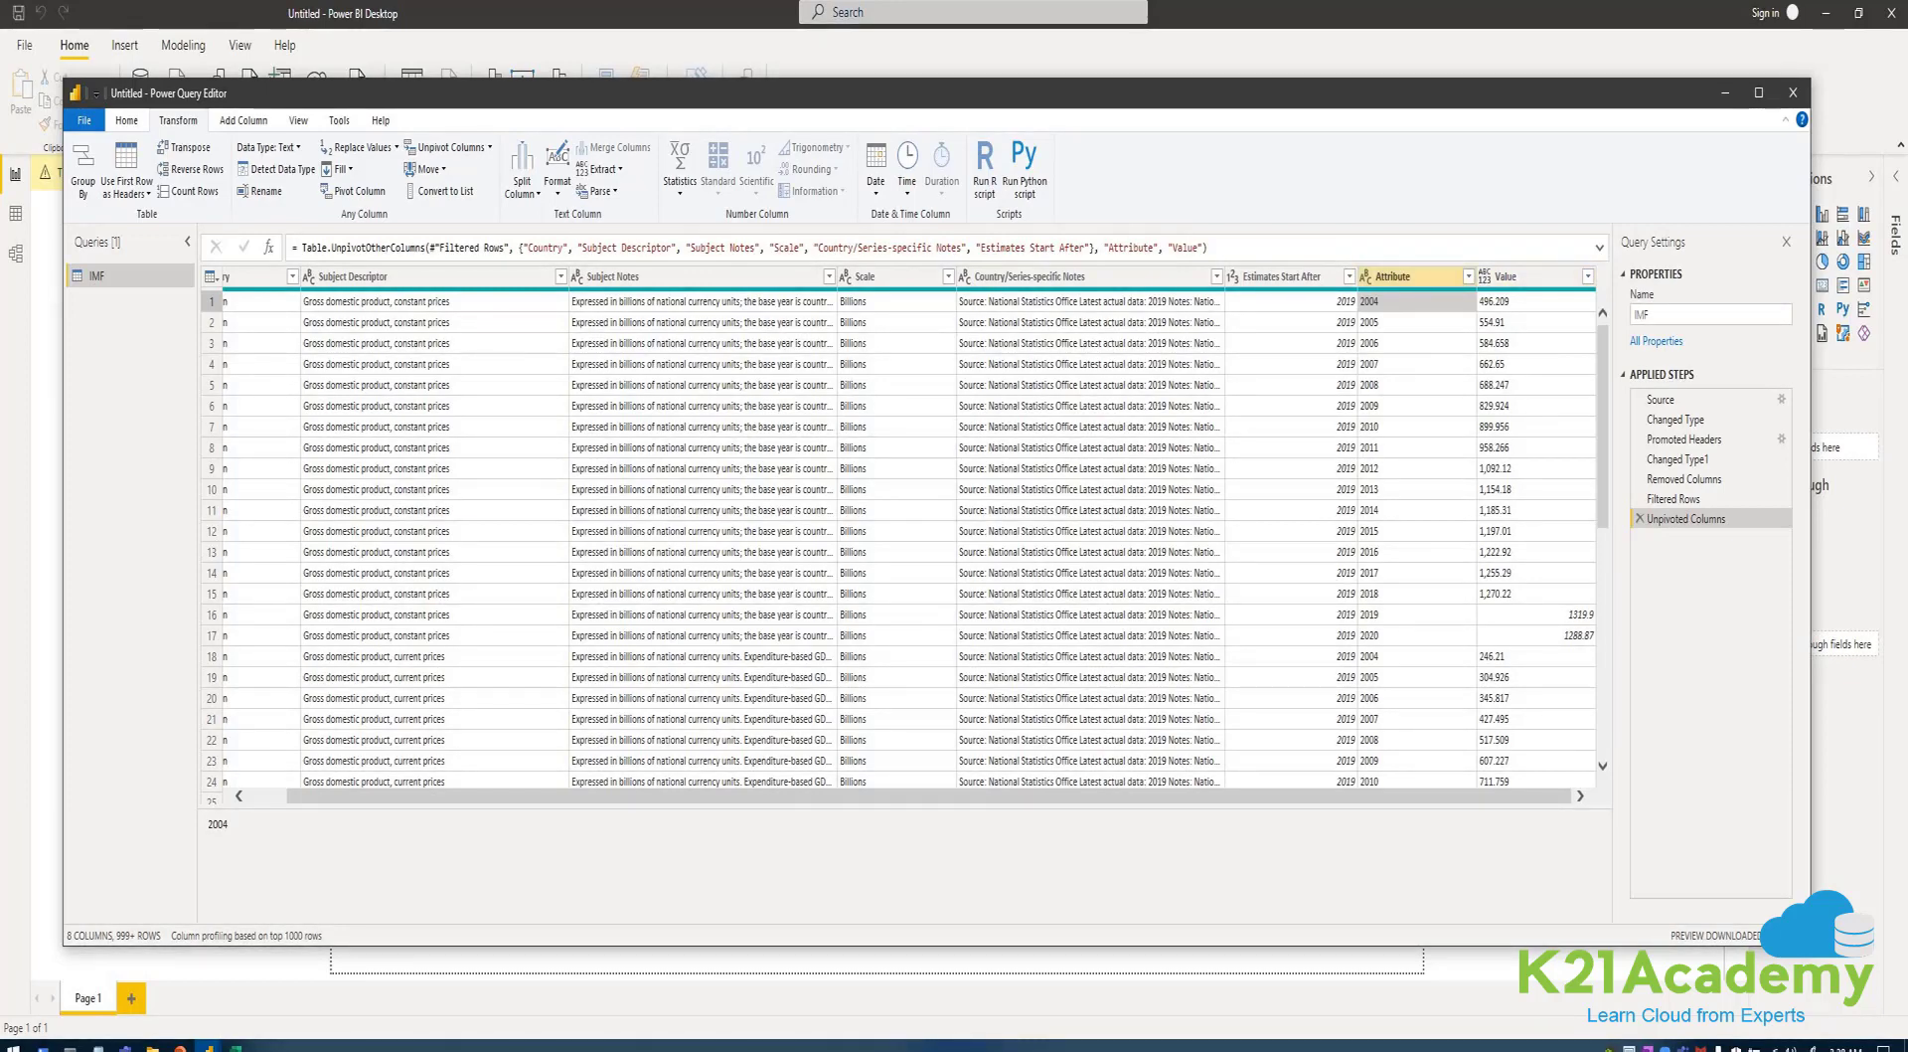
right_click(1402, 278)
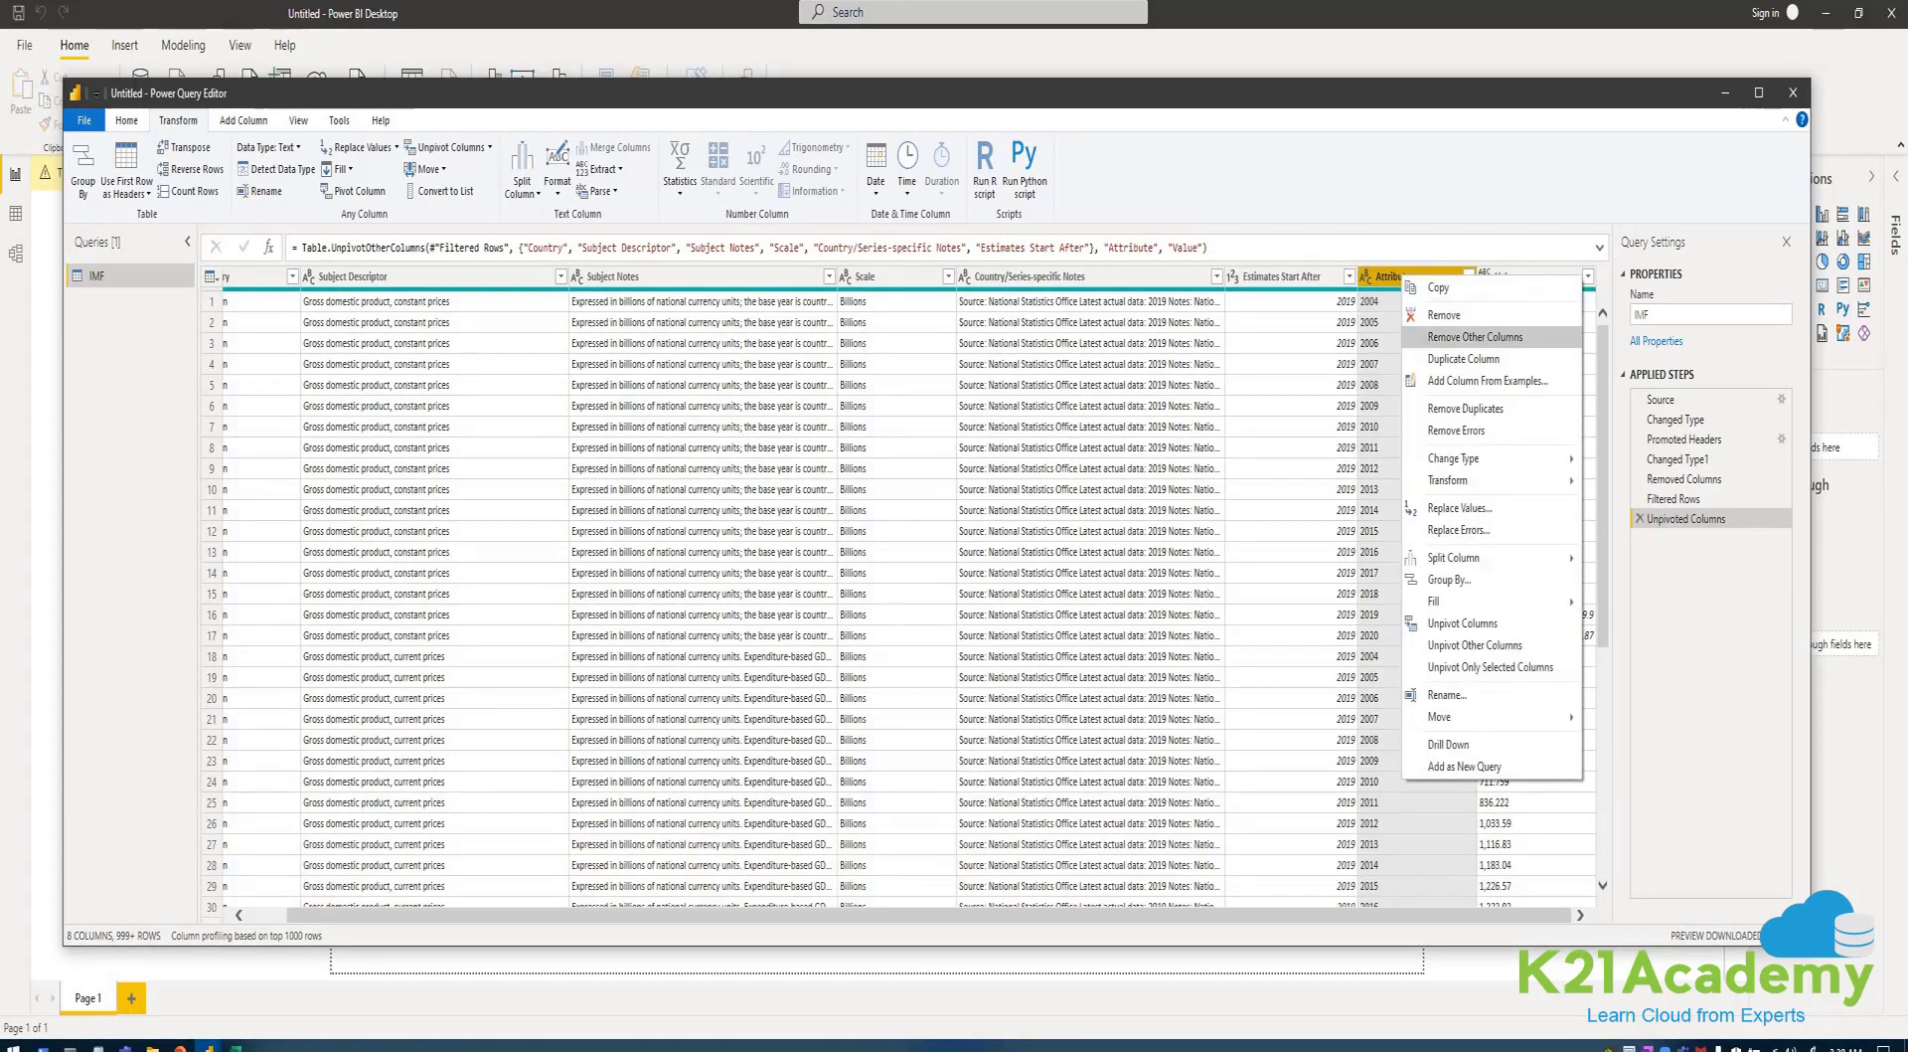
click(1447, 694)
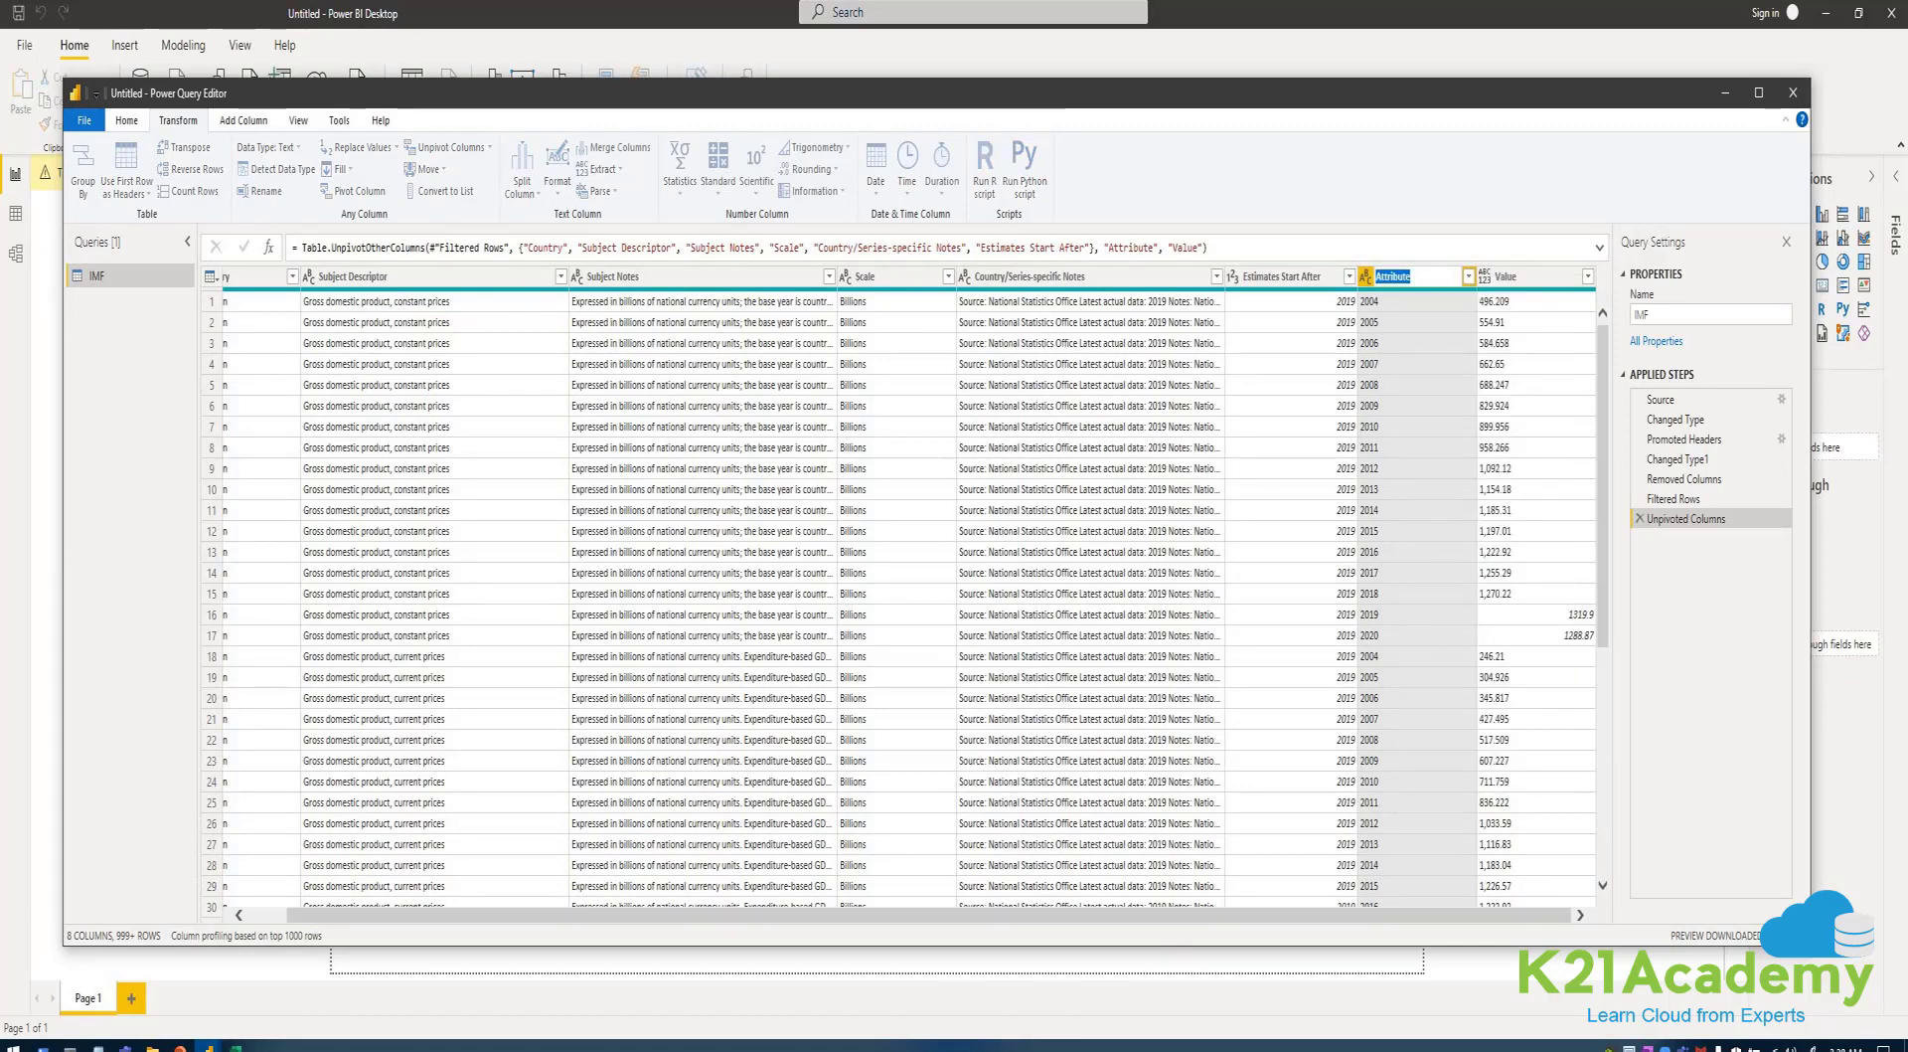
text(Year)
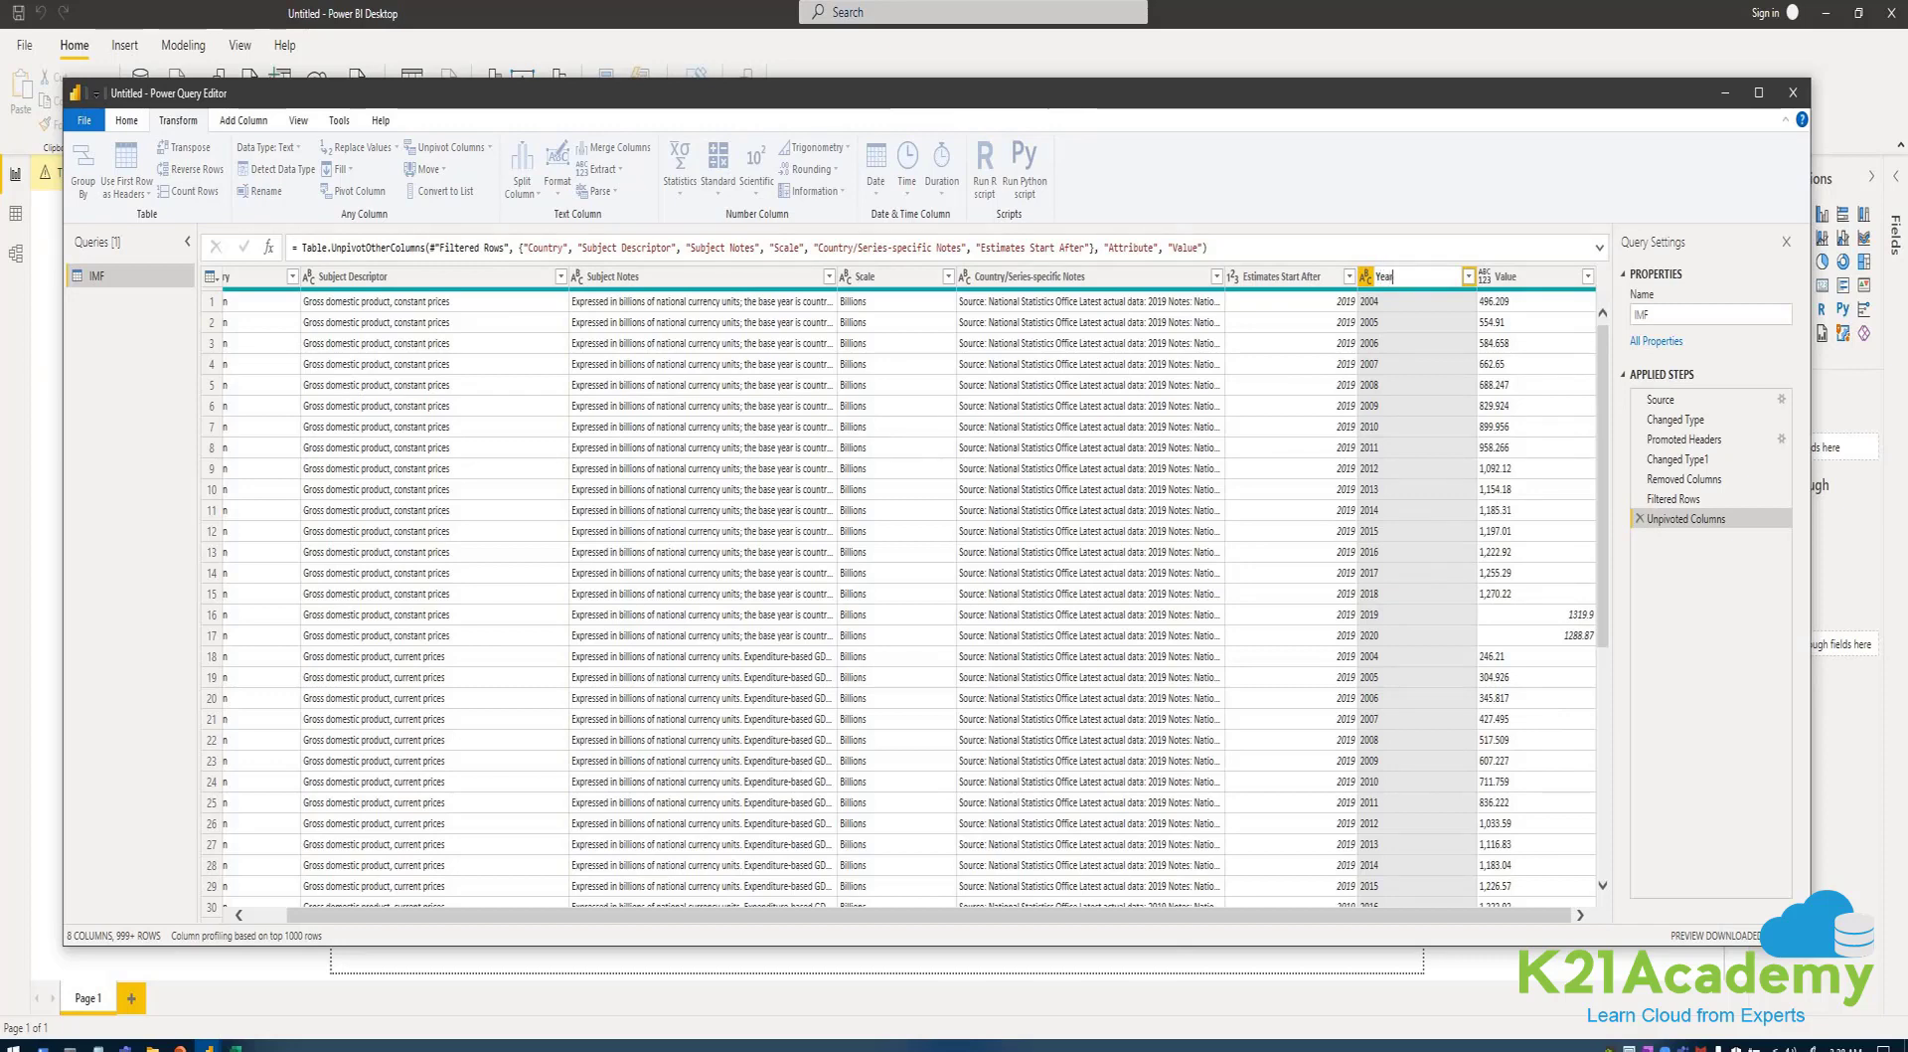
key(Return)
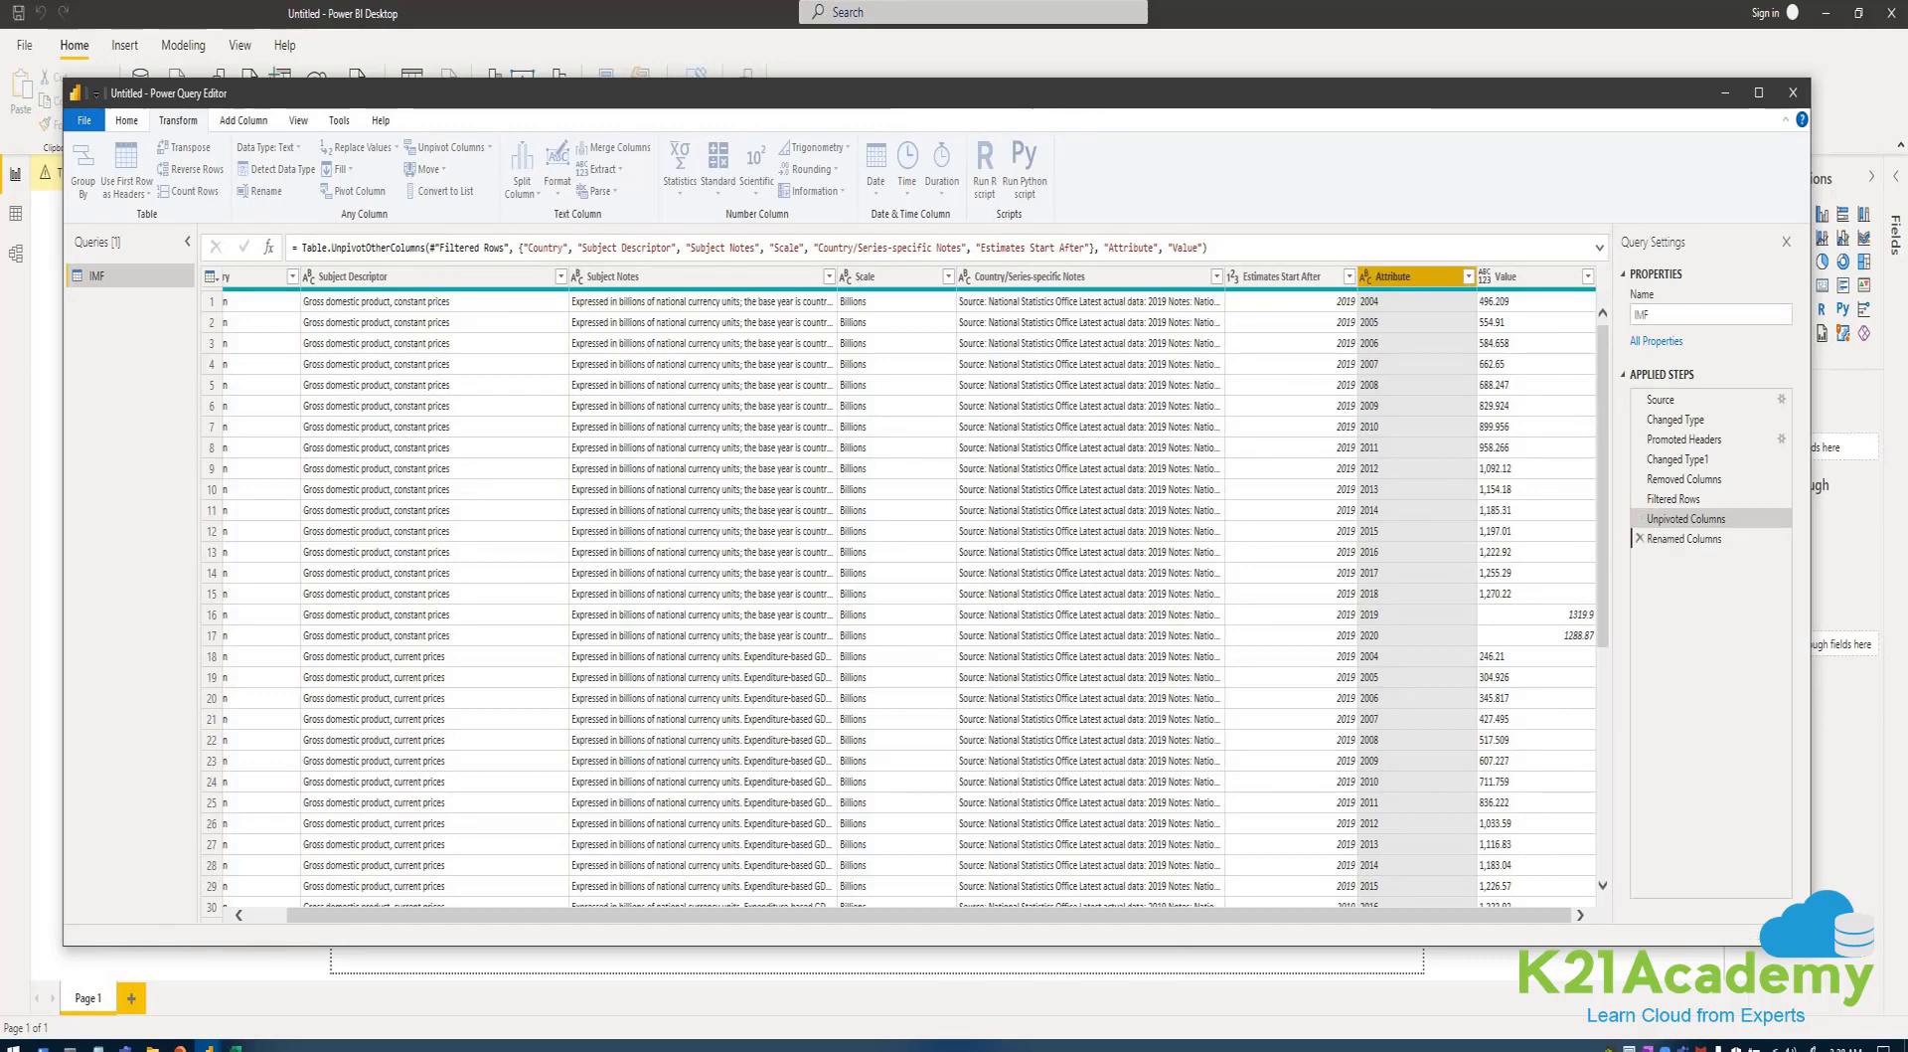
- Rename the Value column to GDP and remove the Estimates Start After column
right_click(1535, 279)
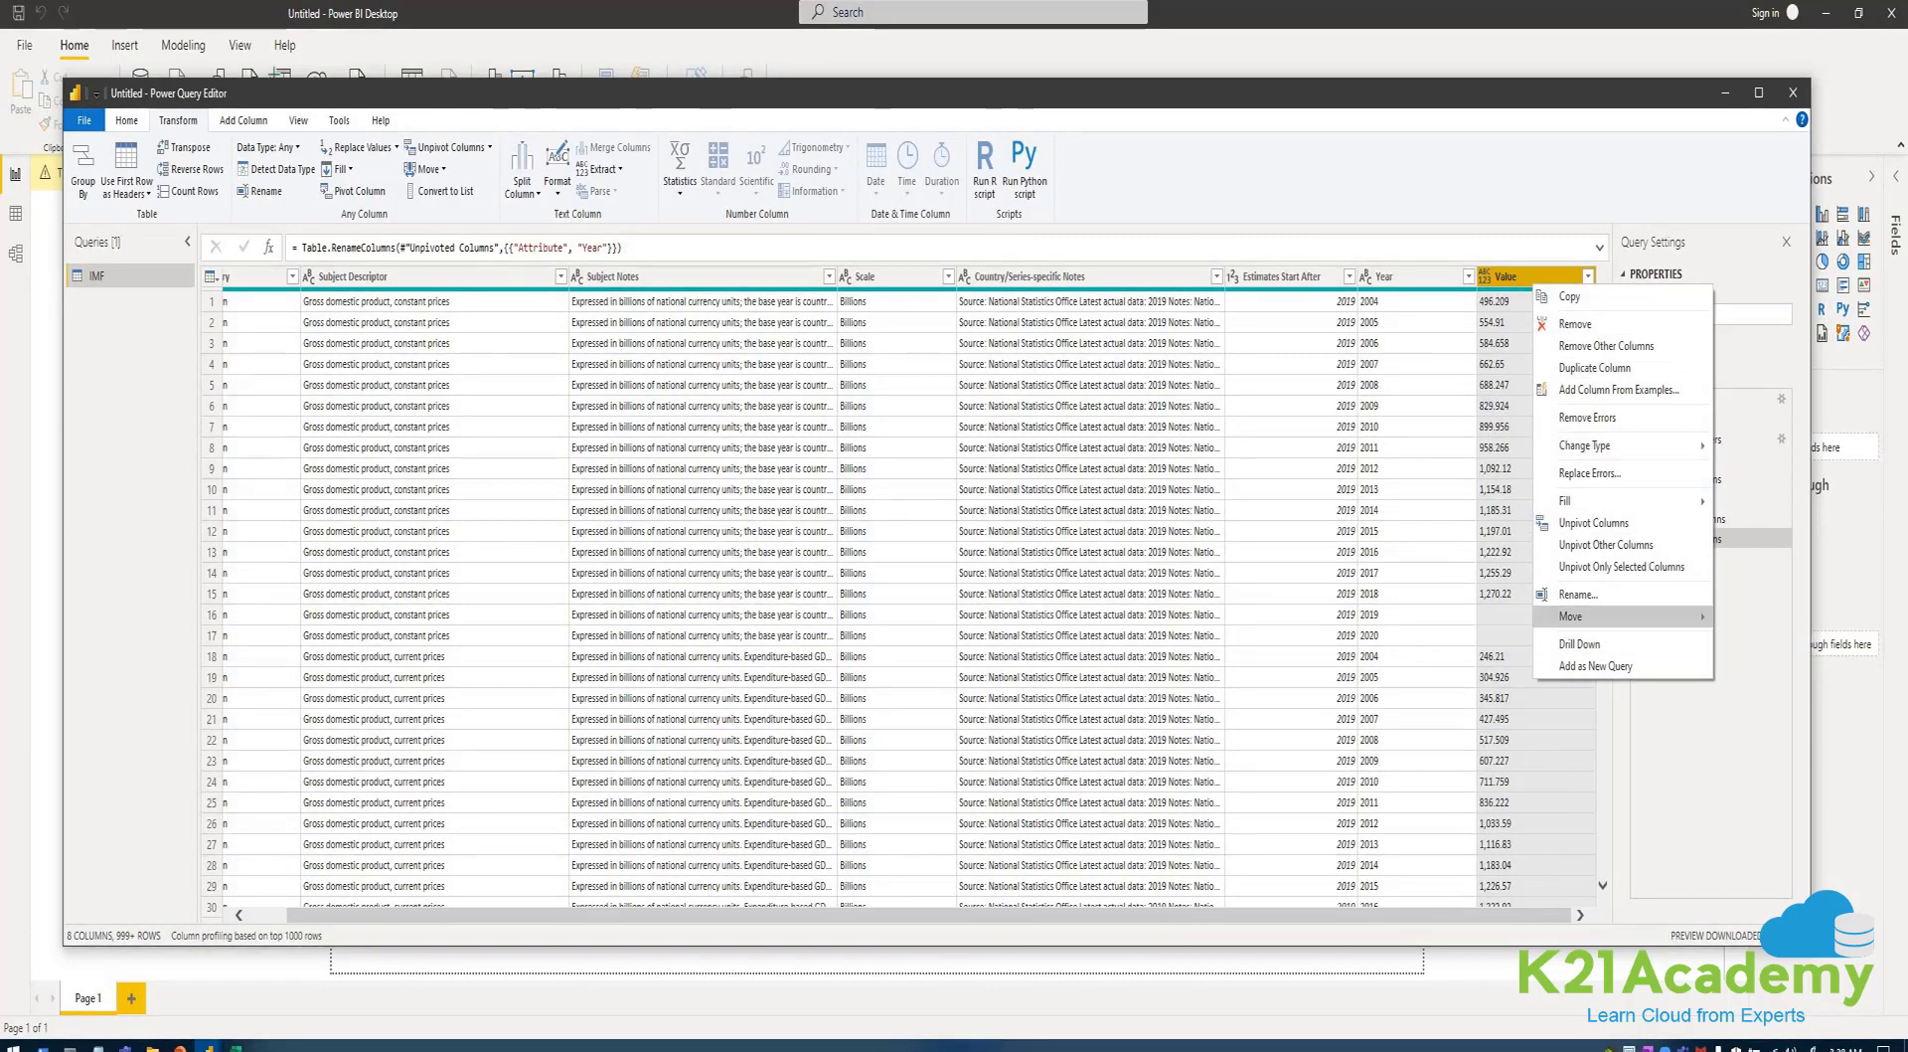
mouse_move(1591, 616)
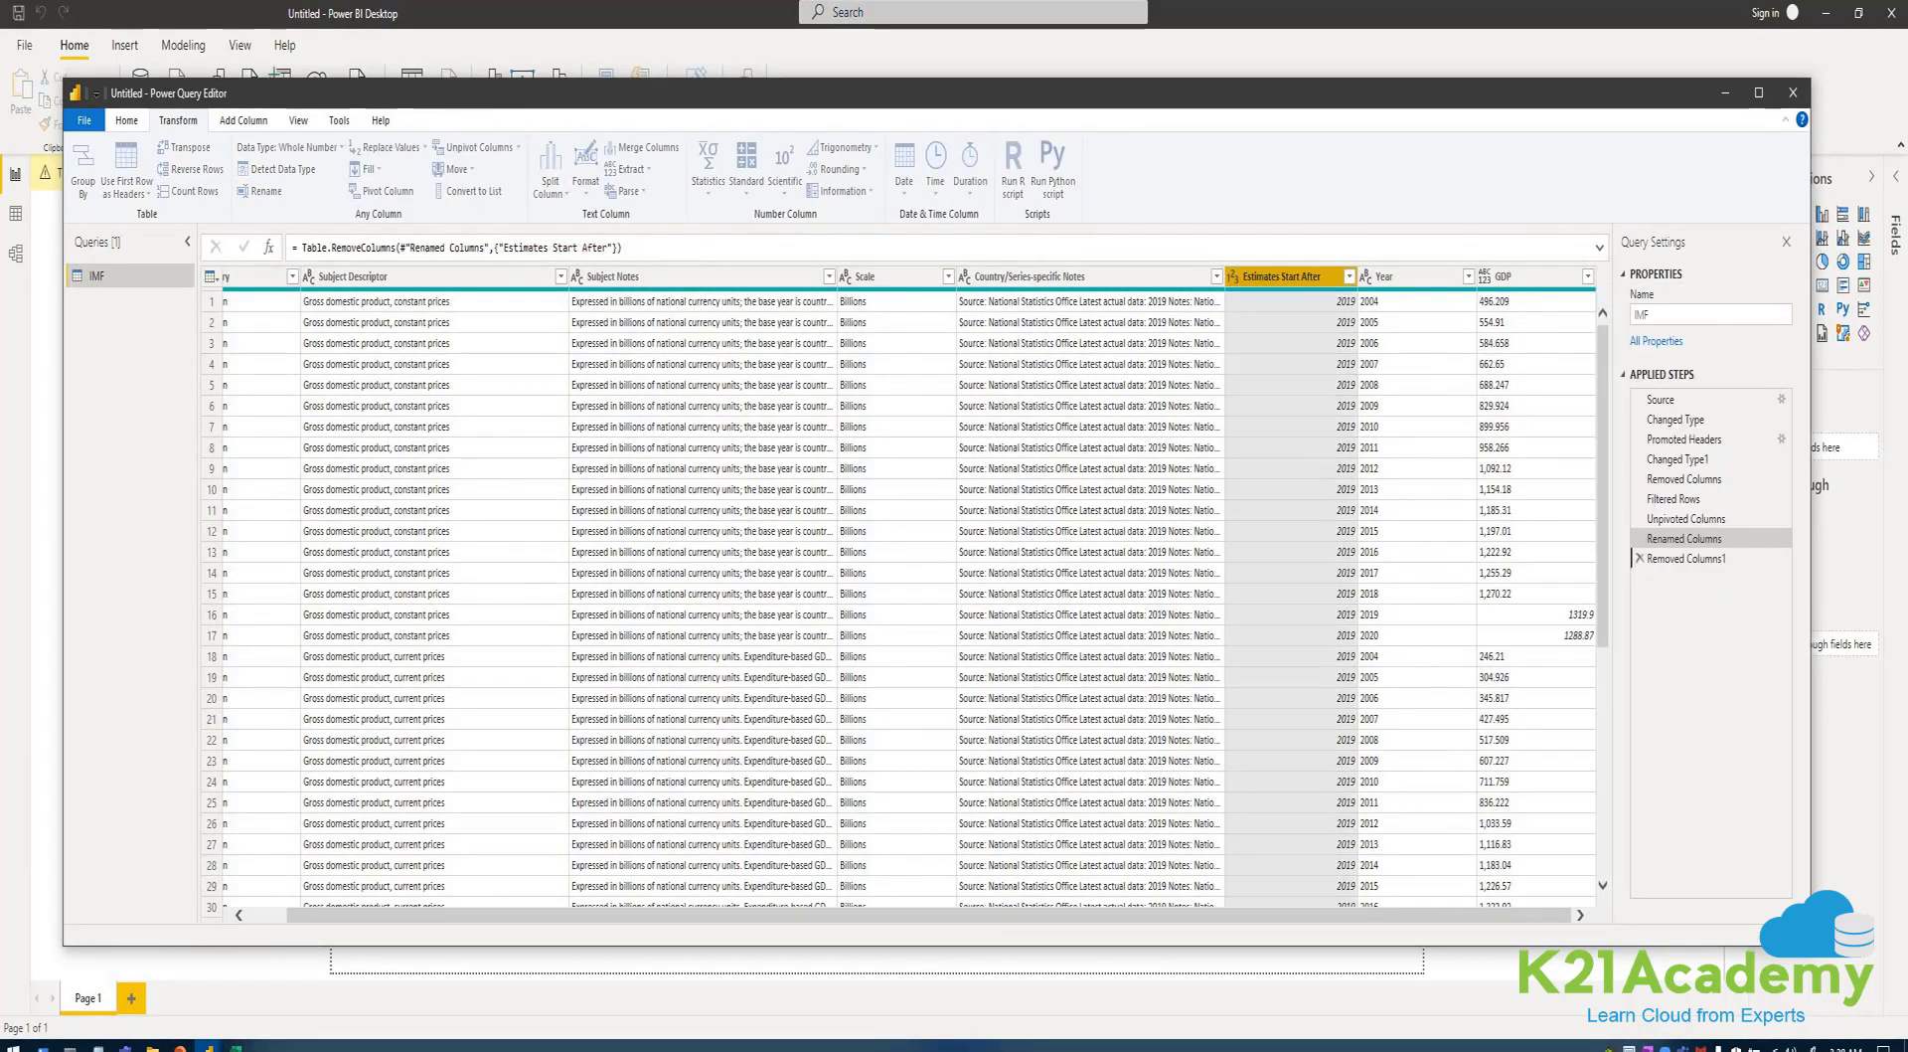
key(Delete)
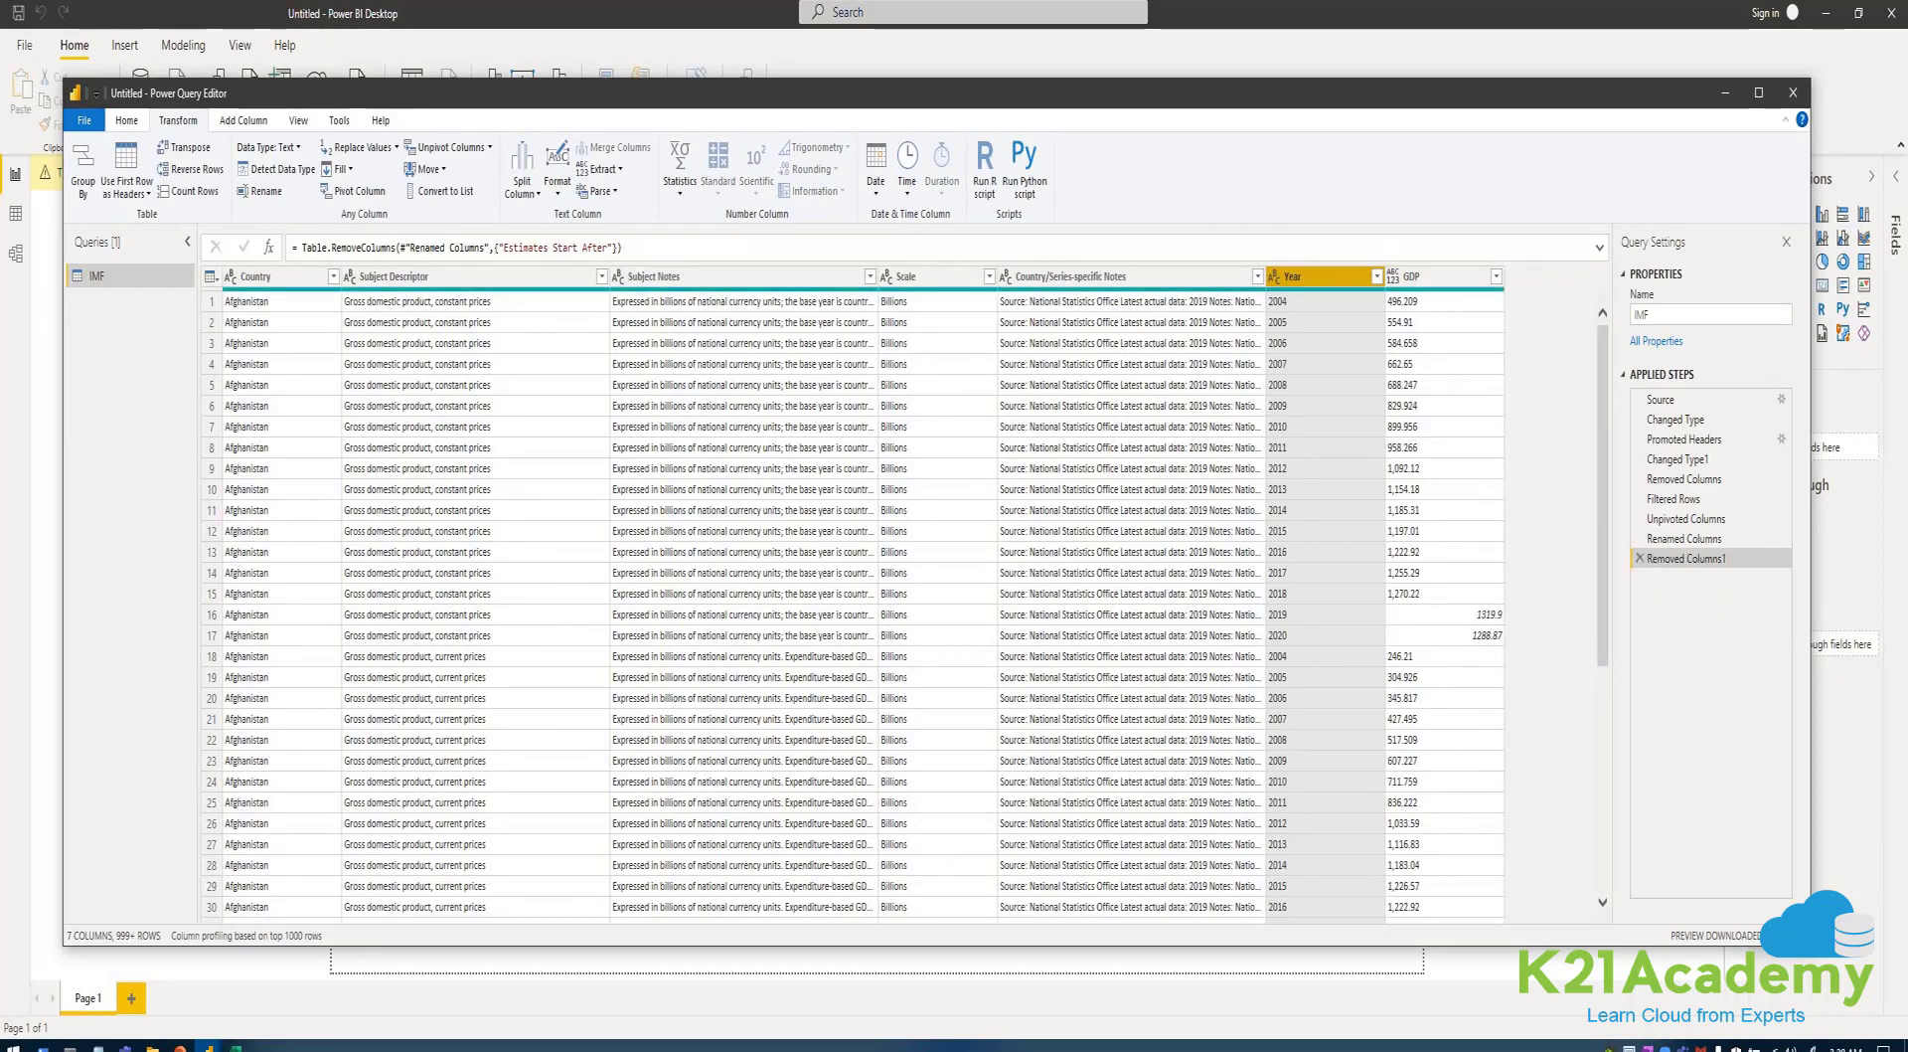
- Examine the unpivoted rows, checking how the GDP values line up with each year and subject
click(1445, 510)
click(1444, 615)
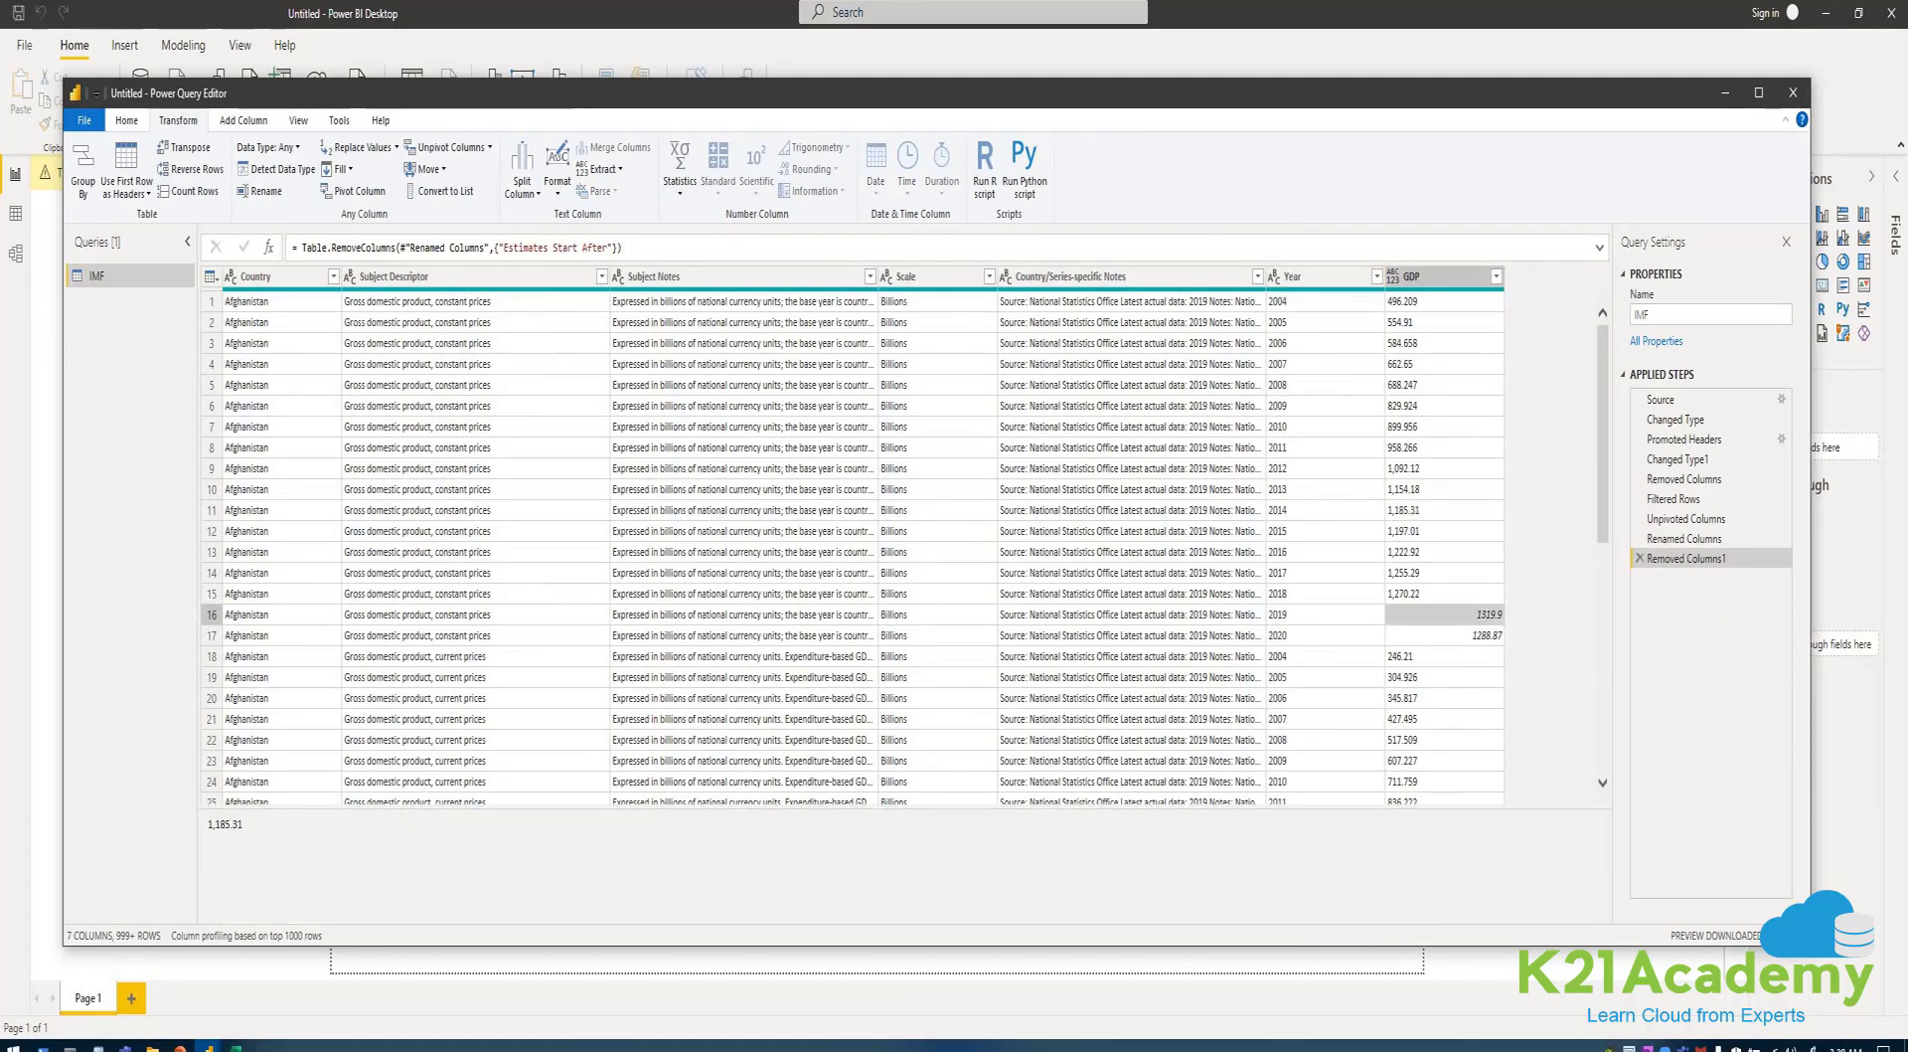
click(1444, 635)
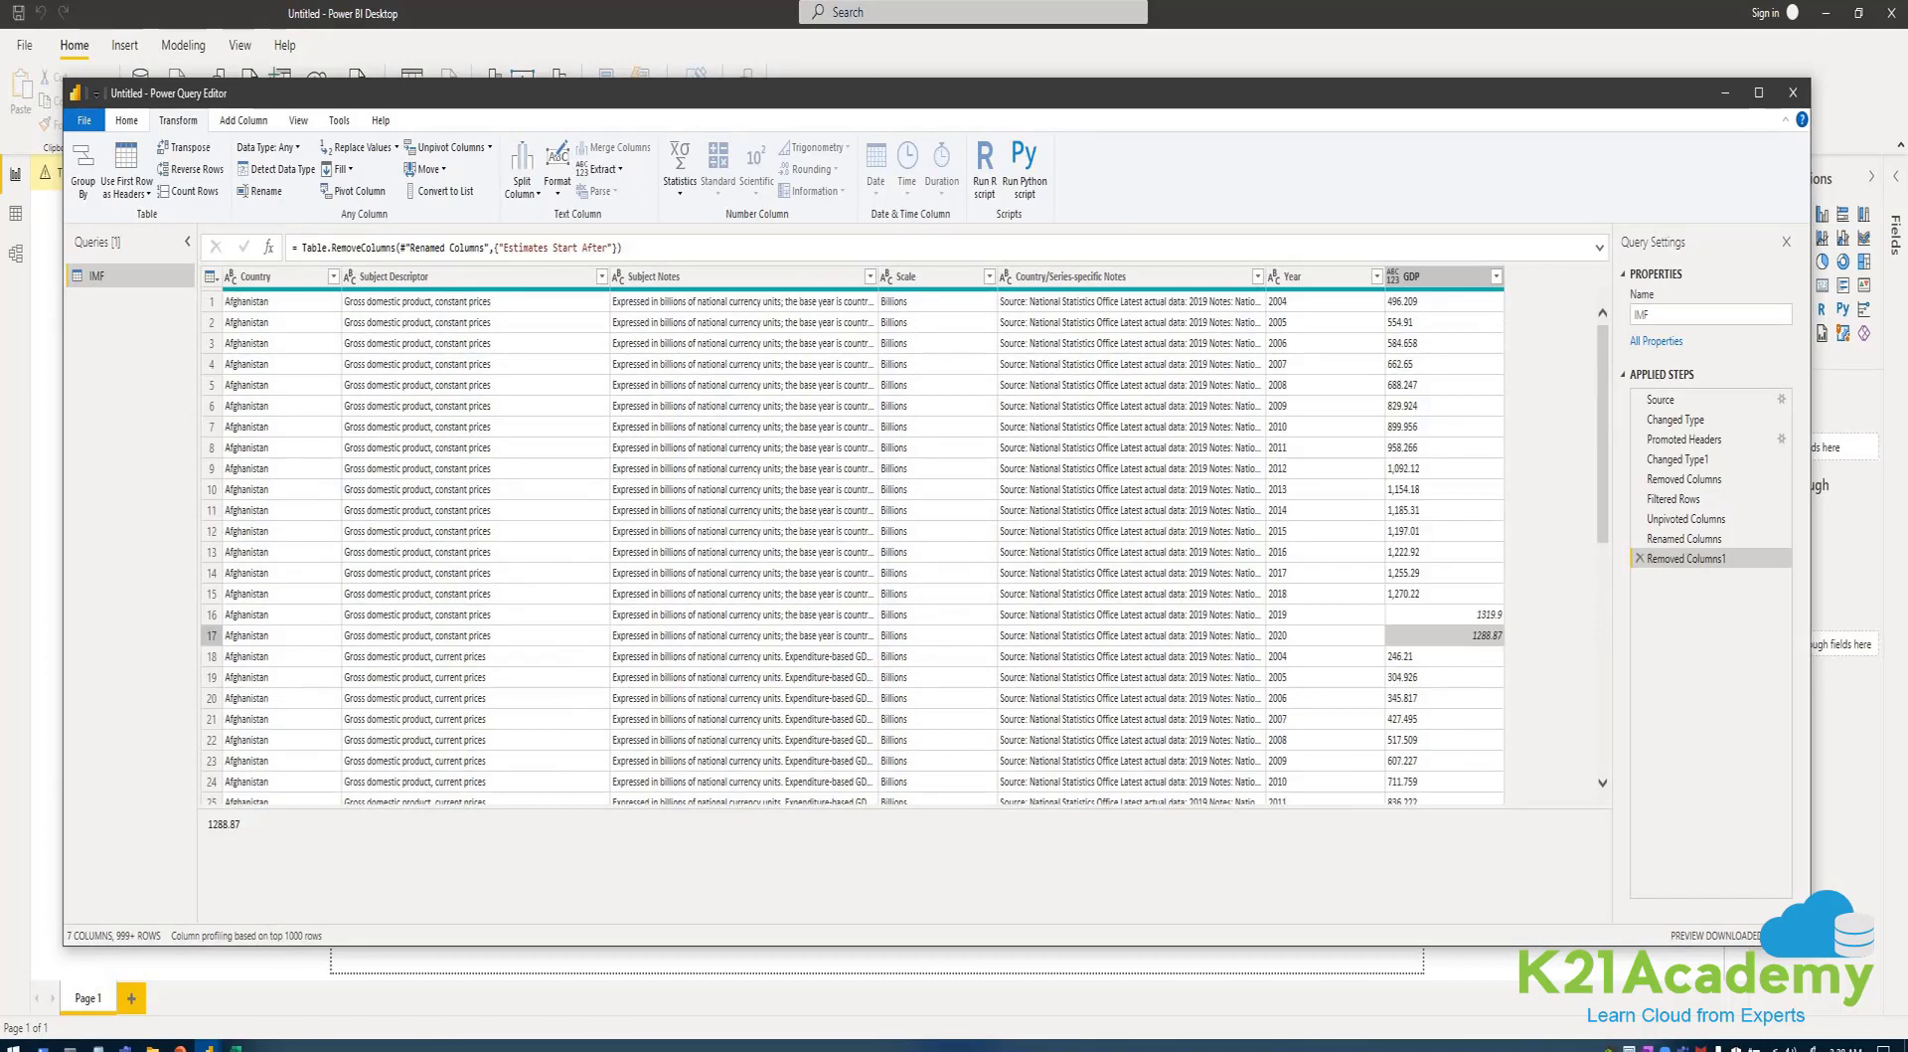
click(1325, 322)
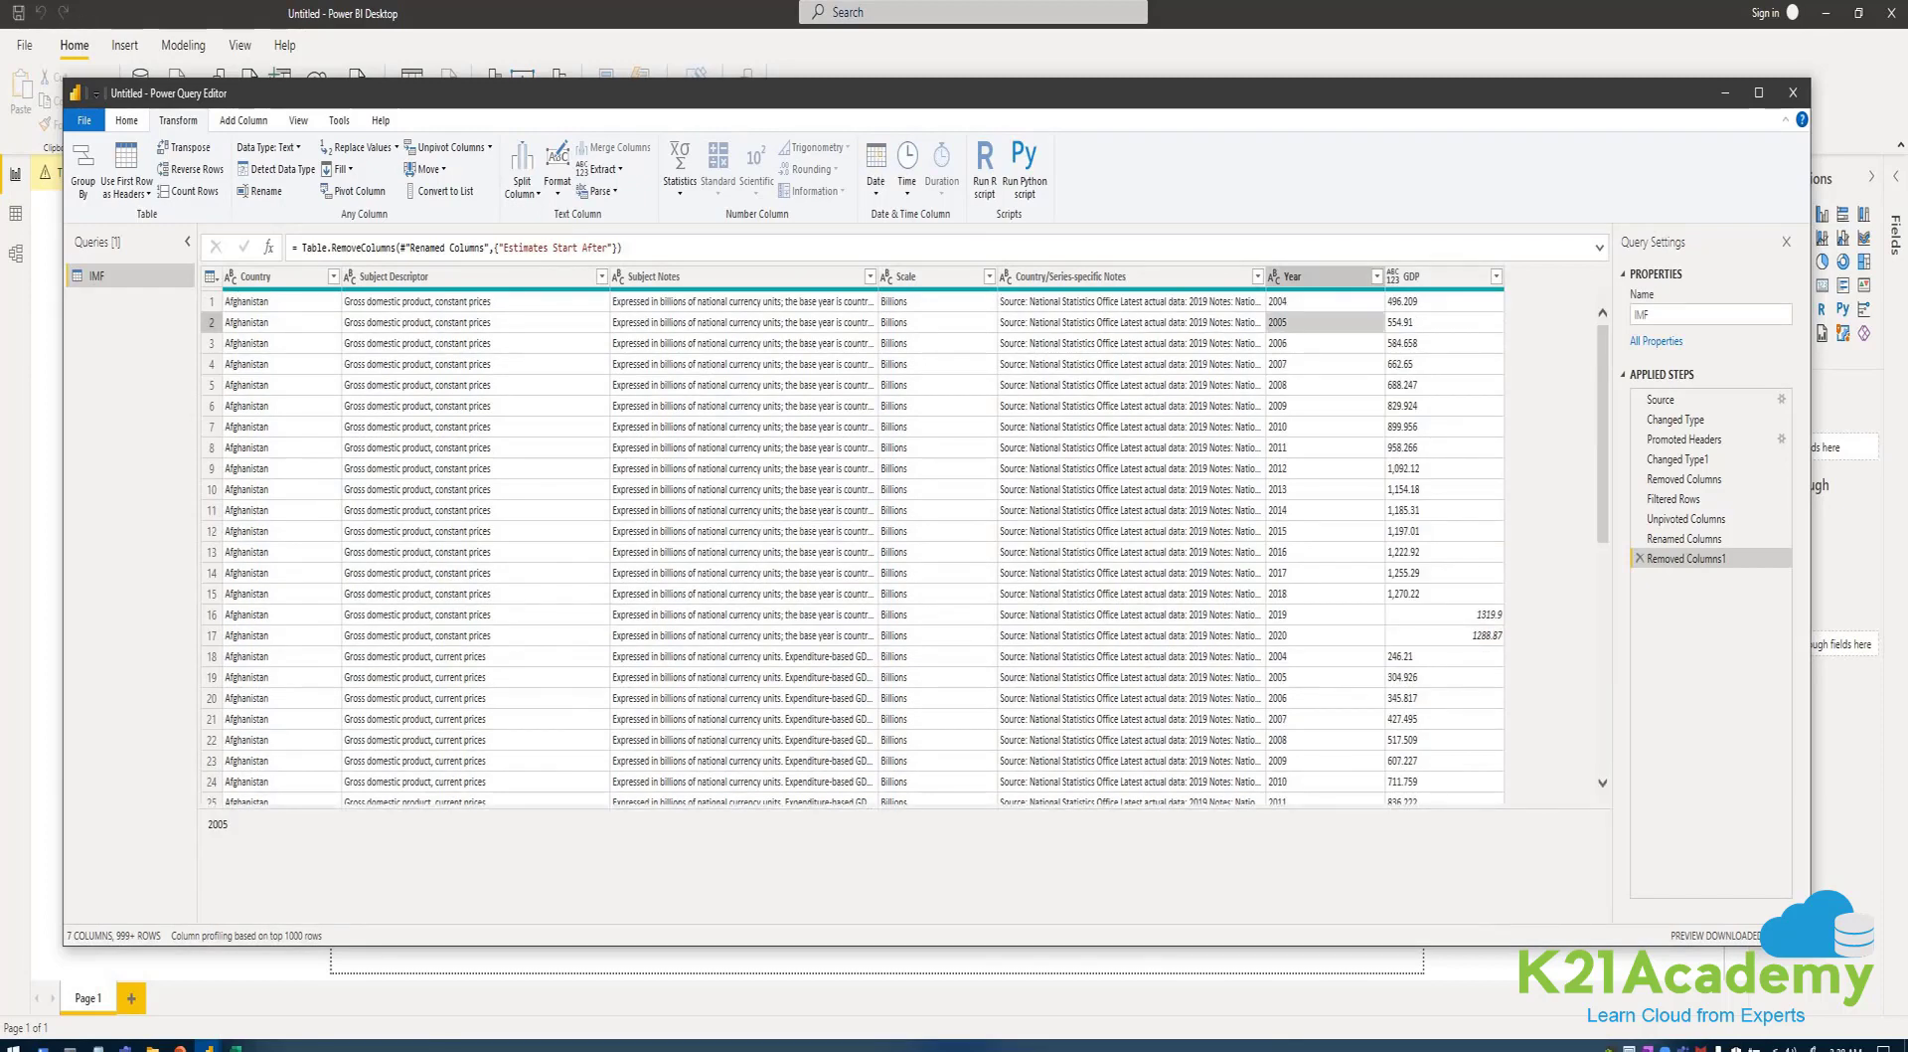
scroll(855, 547, down, 8)
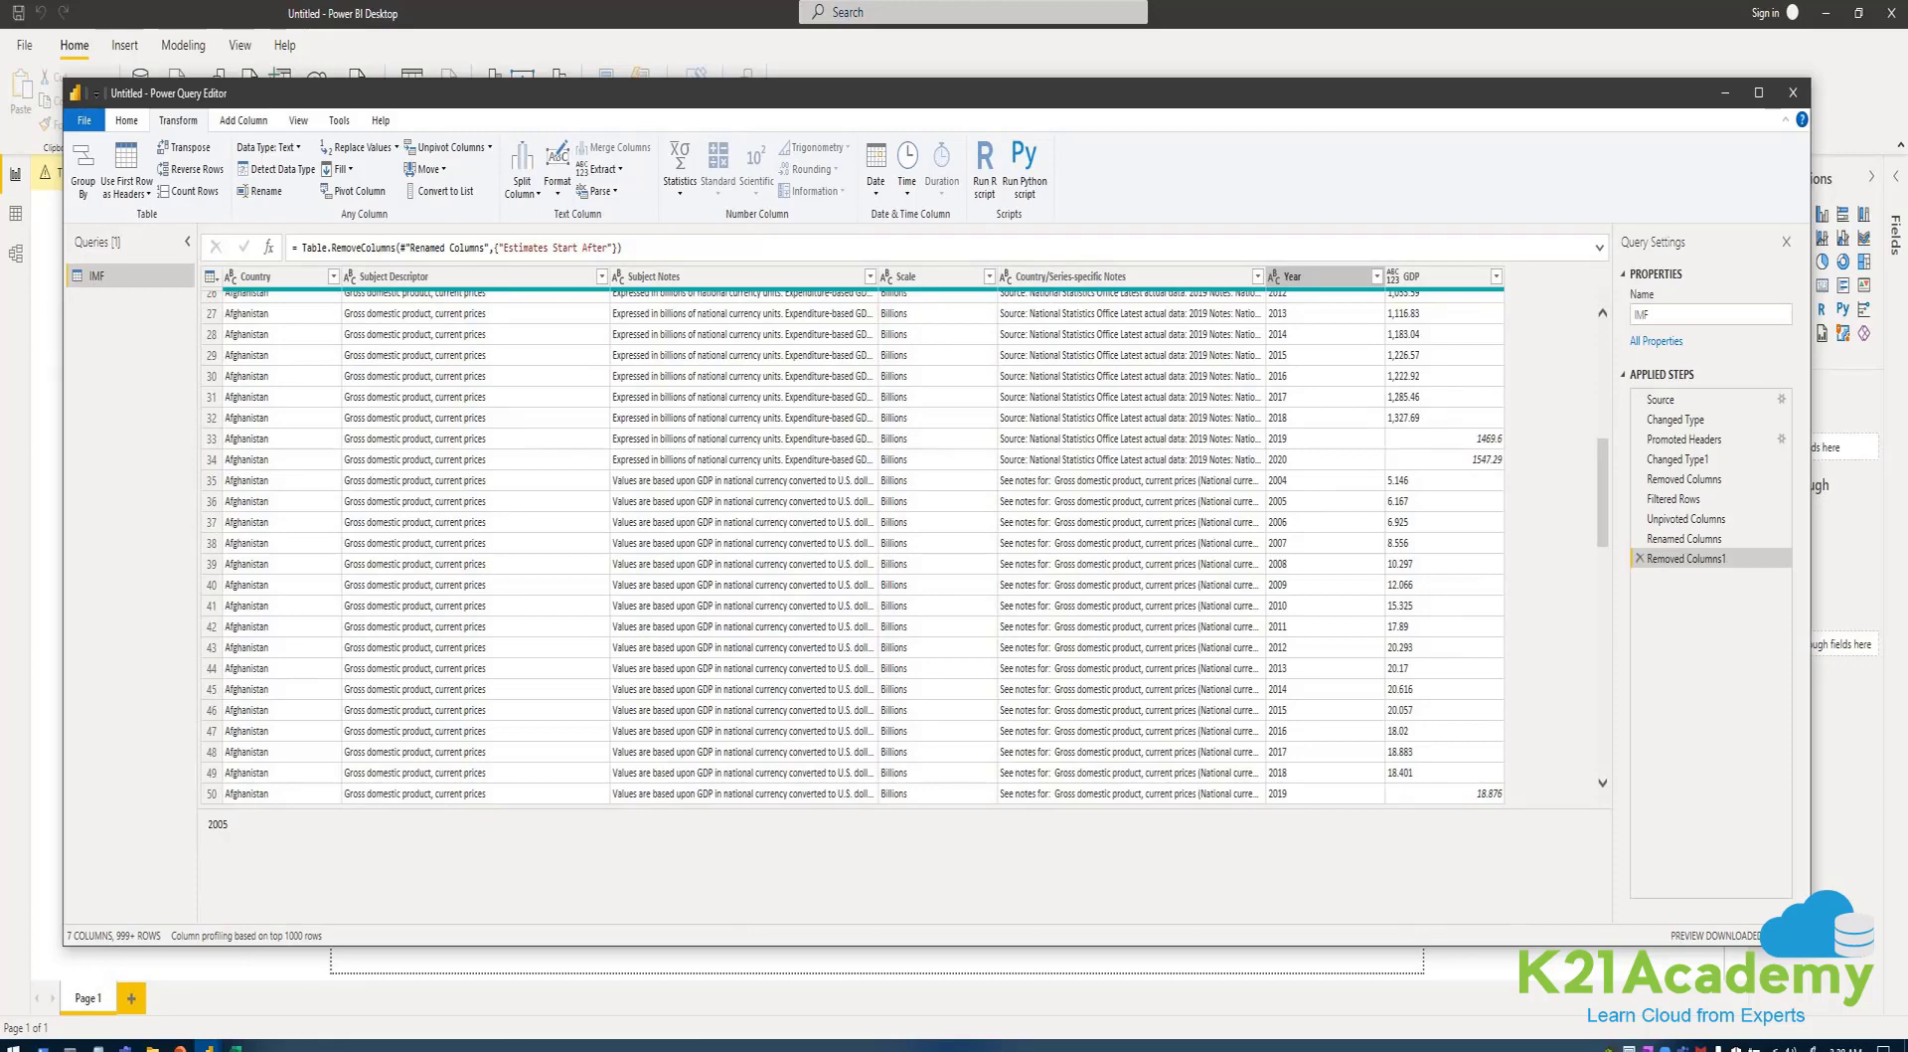
scroll(855, 547, down, 10)
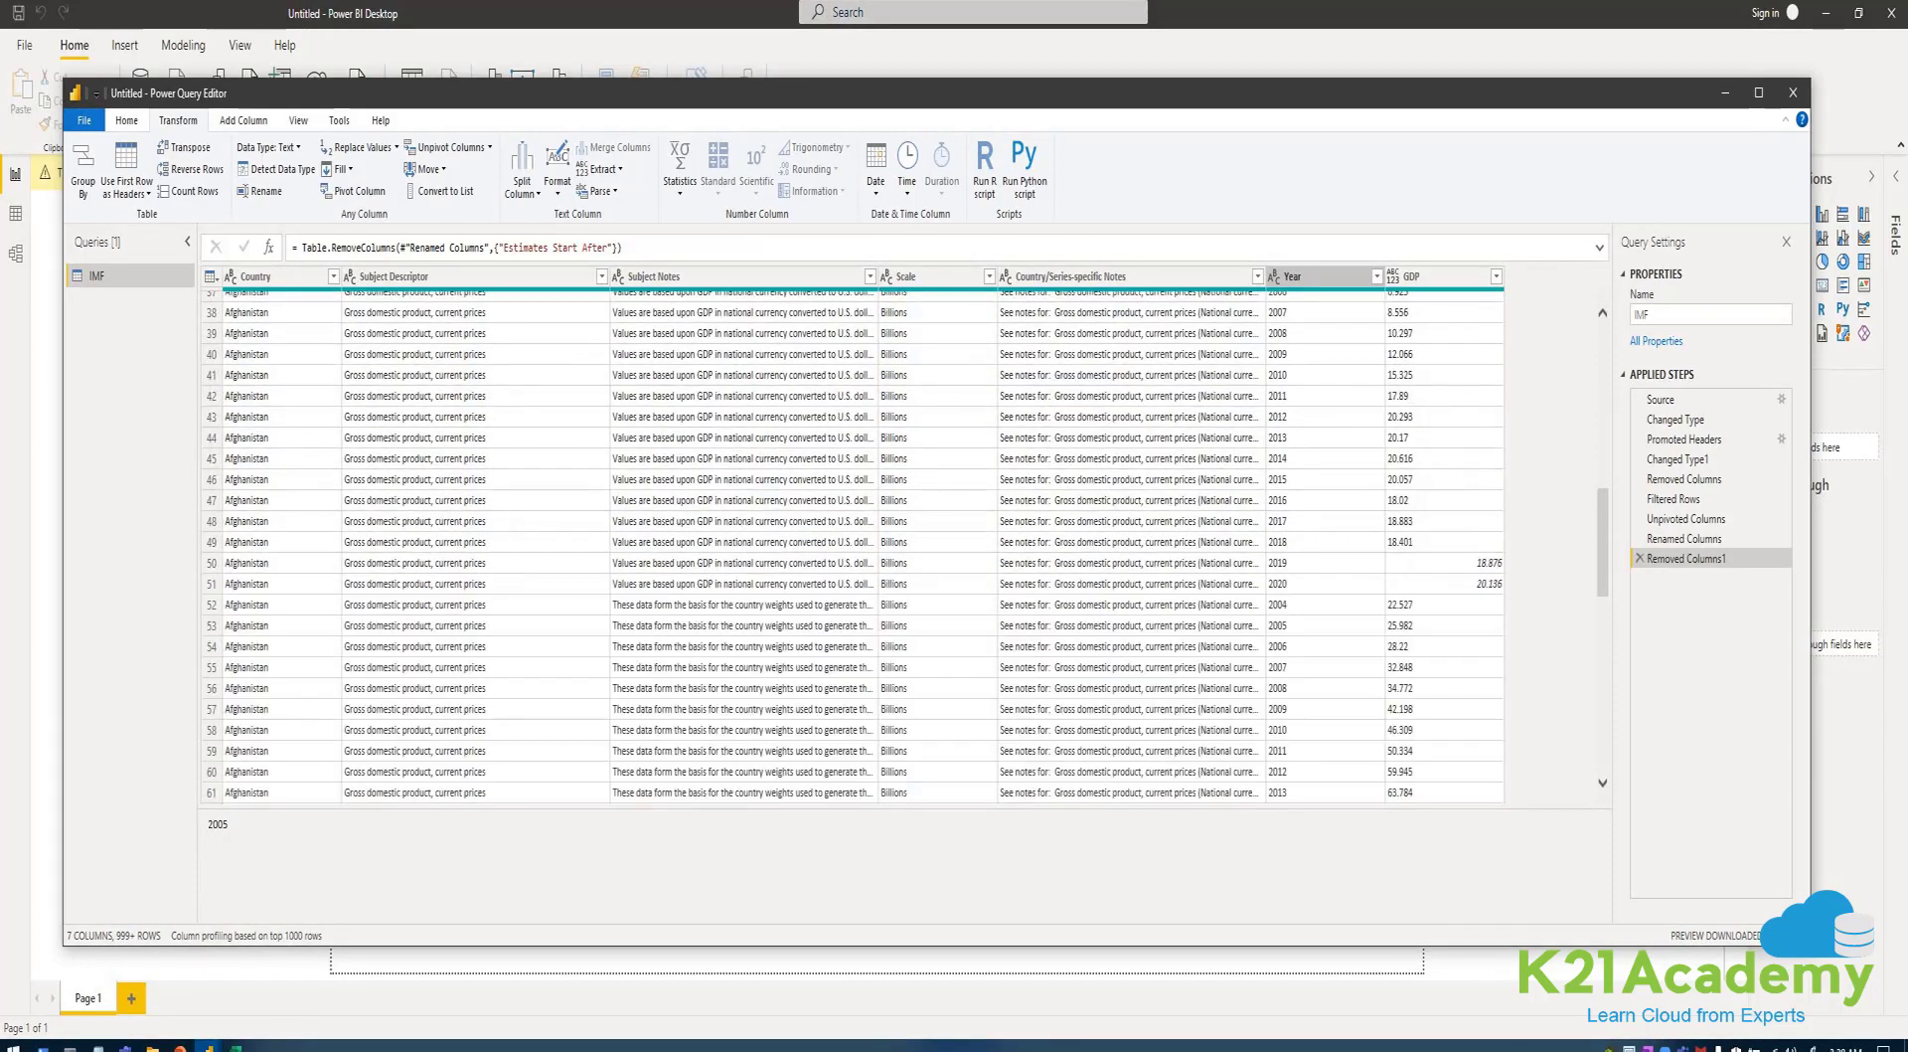
scroll(855, 547, up, 12)
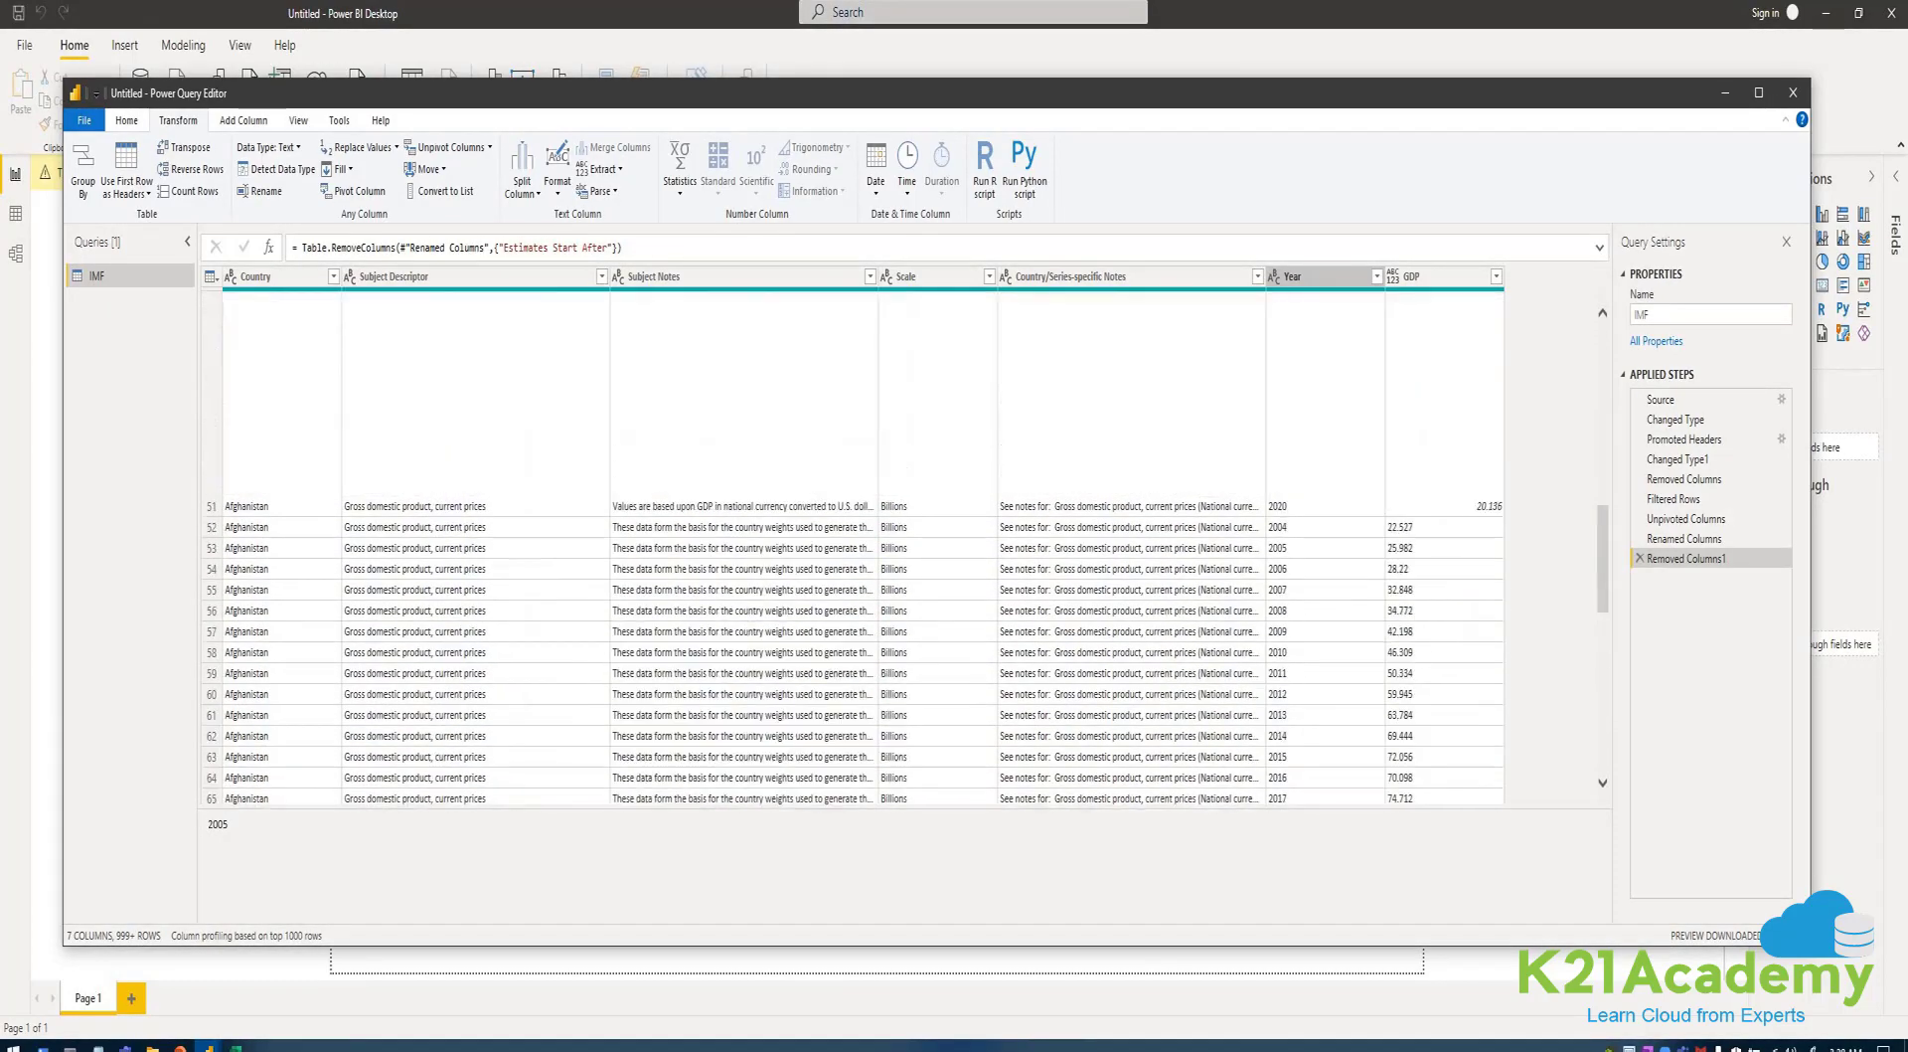
scroll(855, 547, up, 6)
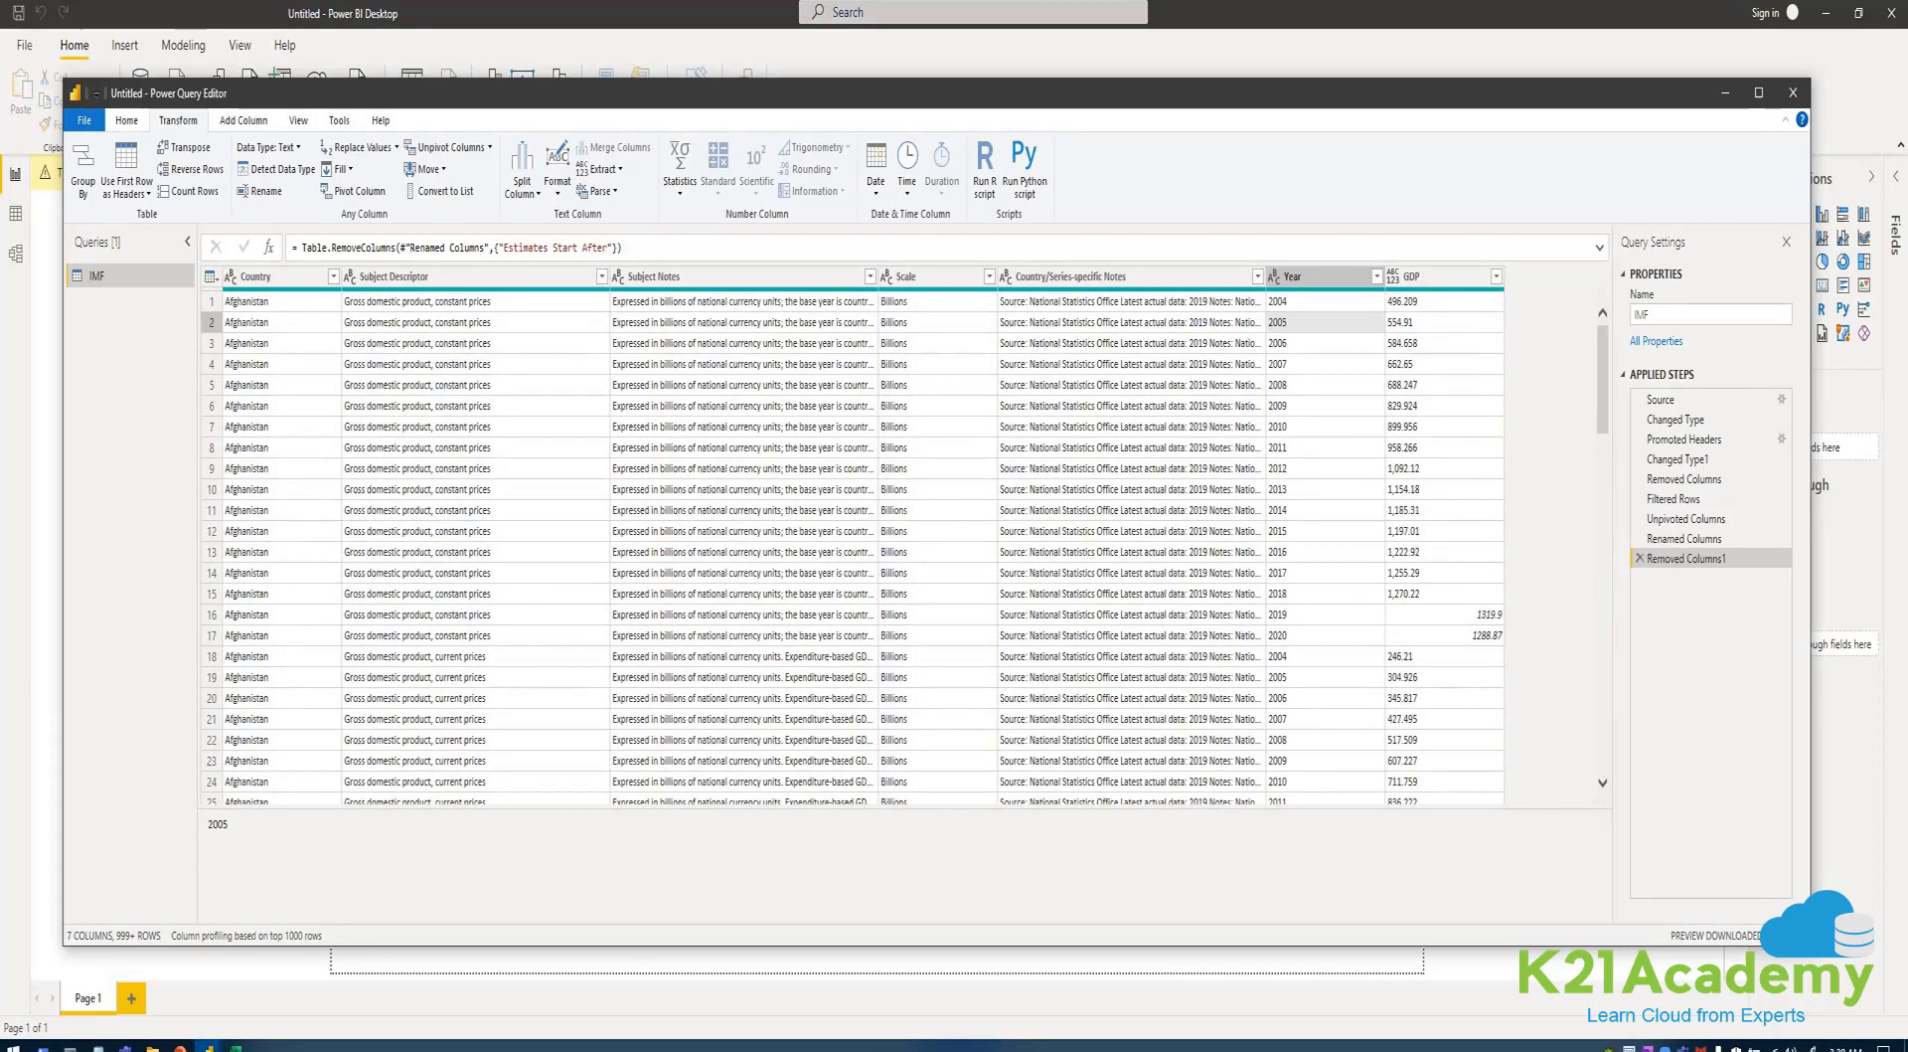
- Examine the unpivoted rows further down, comparing the subjects, years and GDP values listed for Afghanistan and Albania
scroll(855, 547, down, 20)
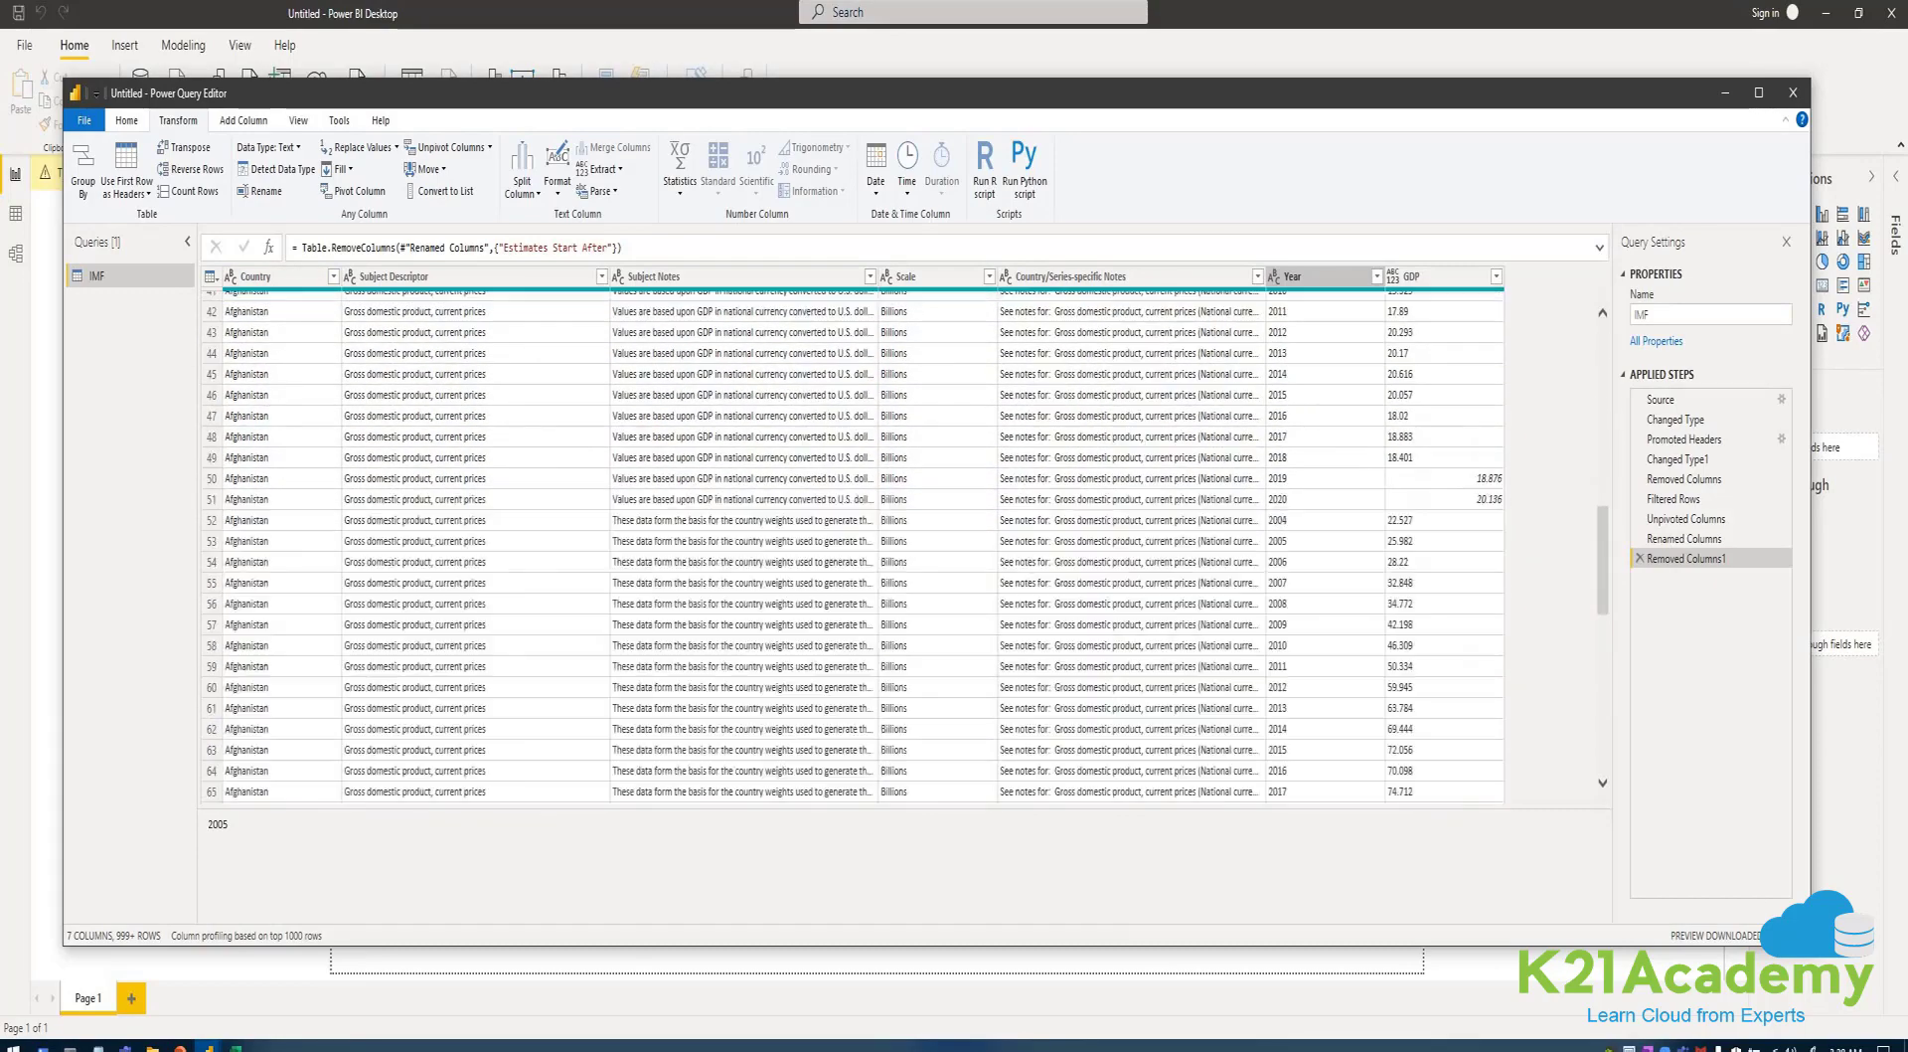
scroll(854, 547, down, 20)
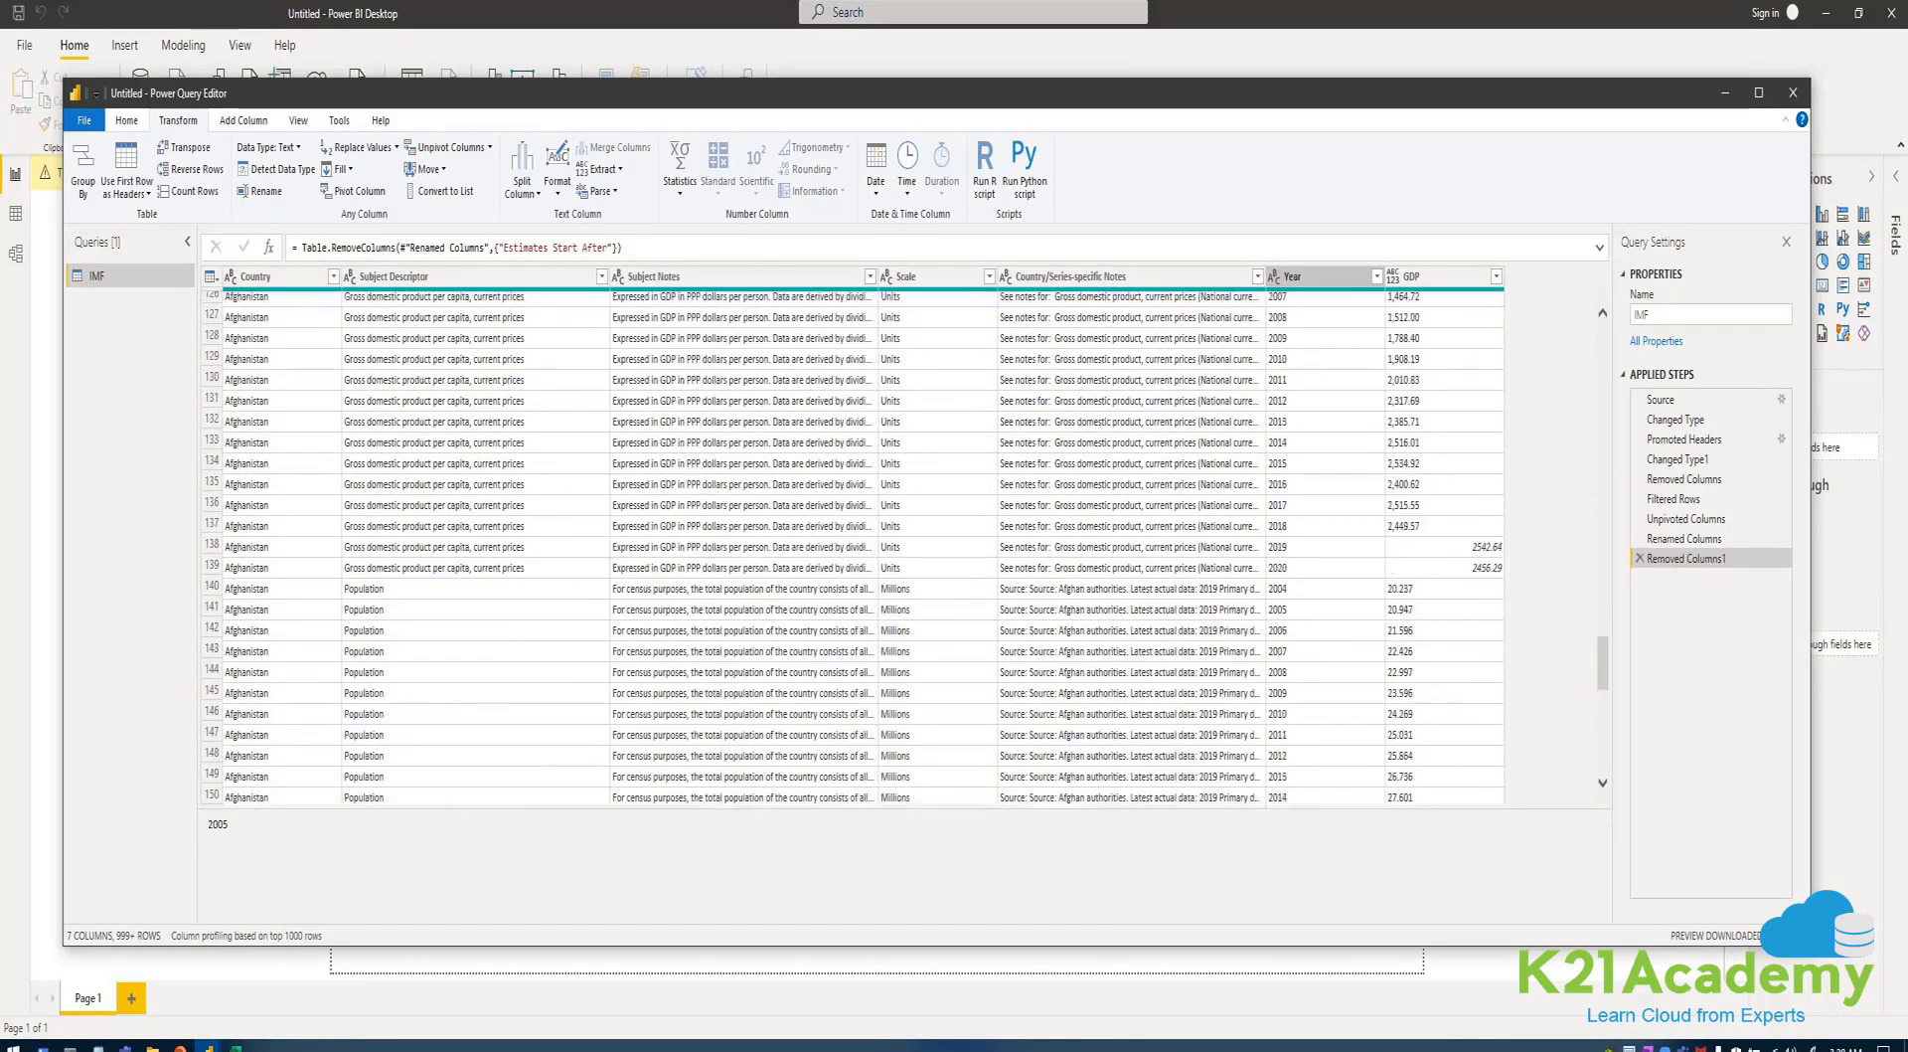
scroll(855, 547, down, 20)
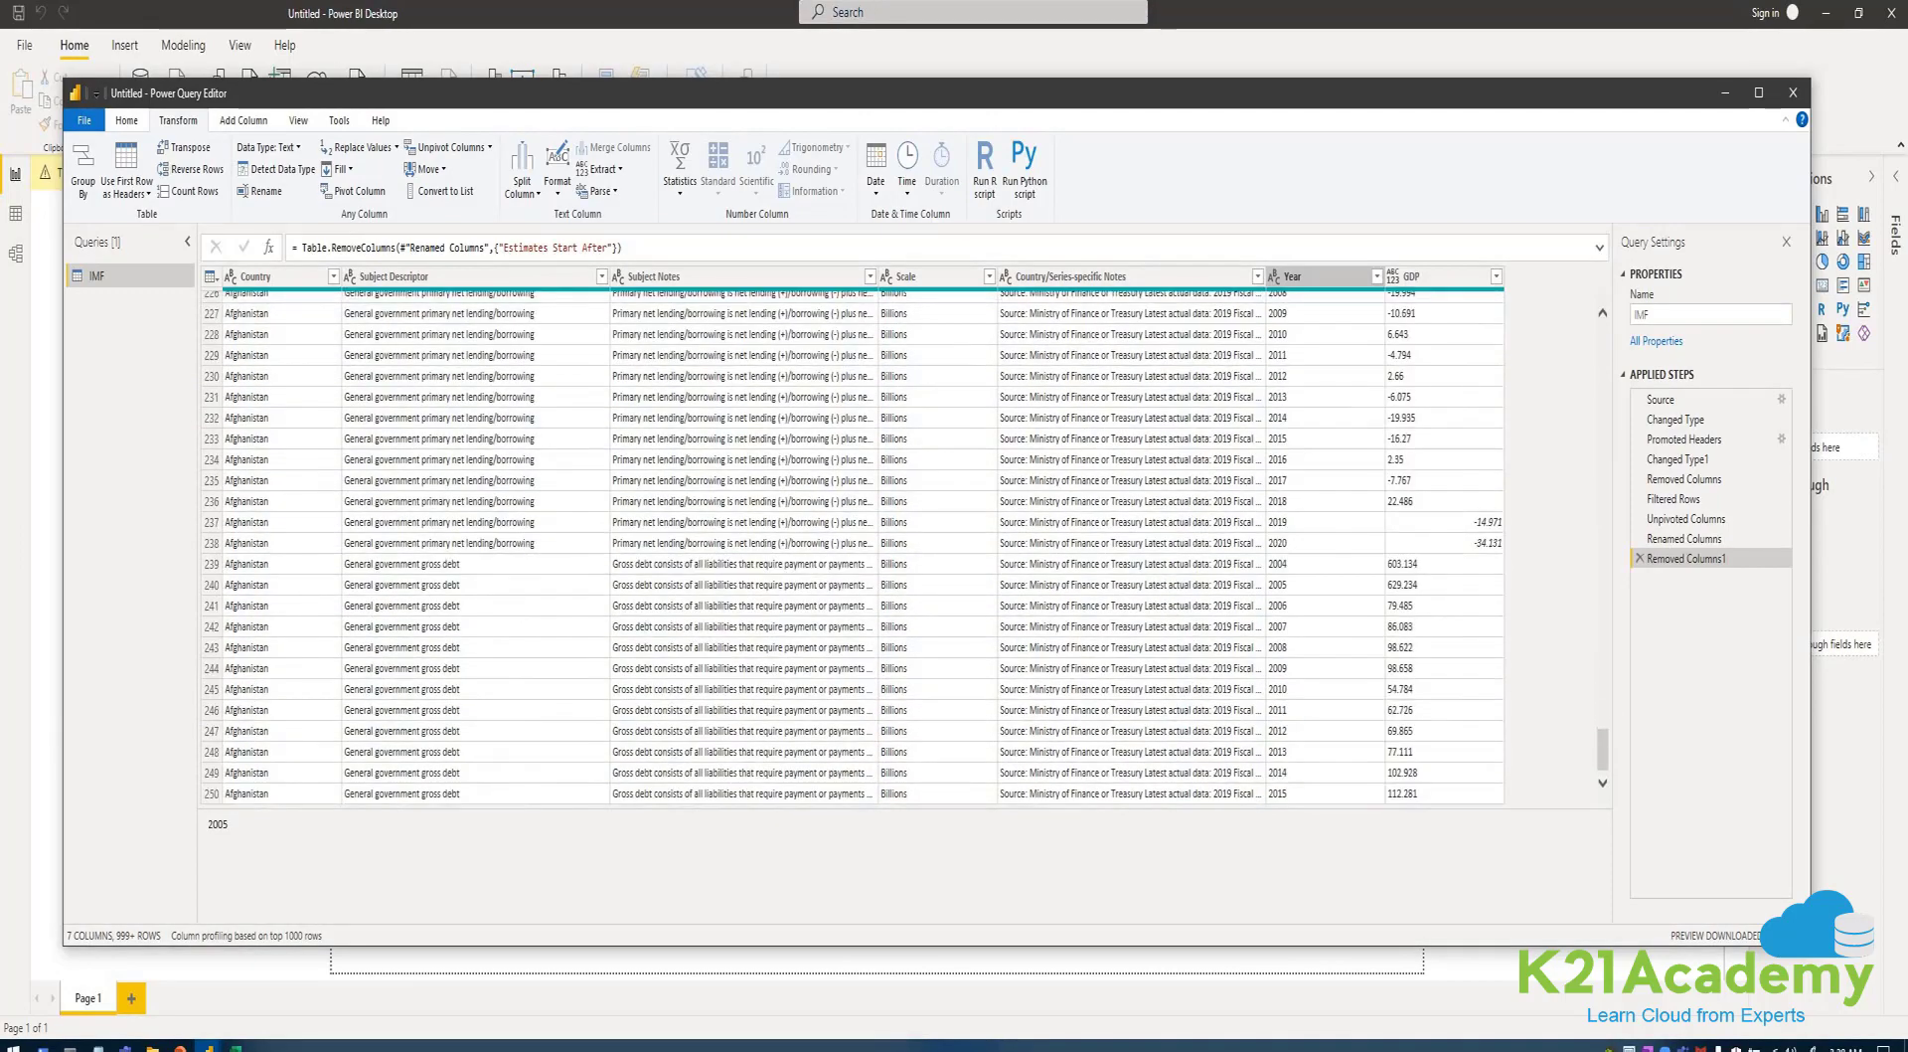
scroll(854, 546, down, 20)
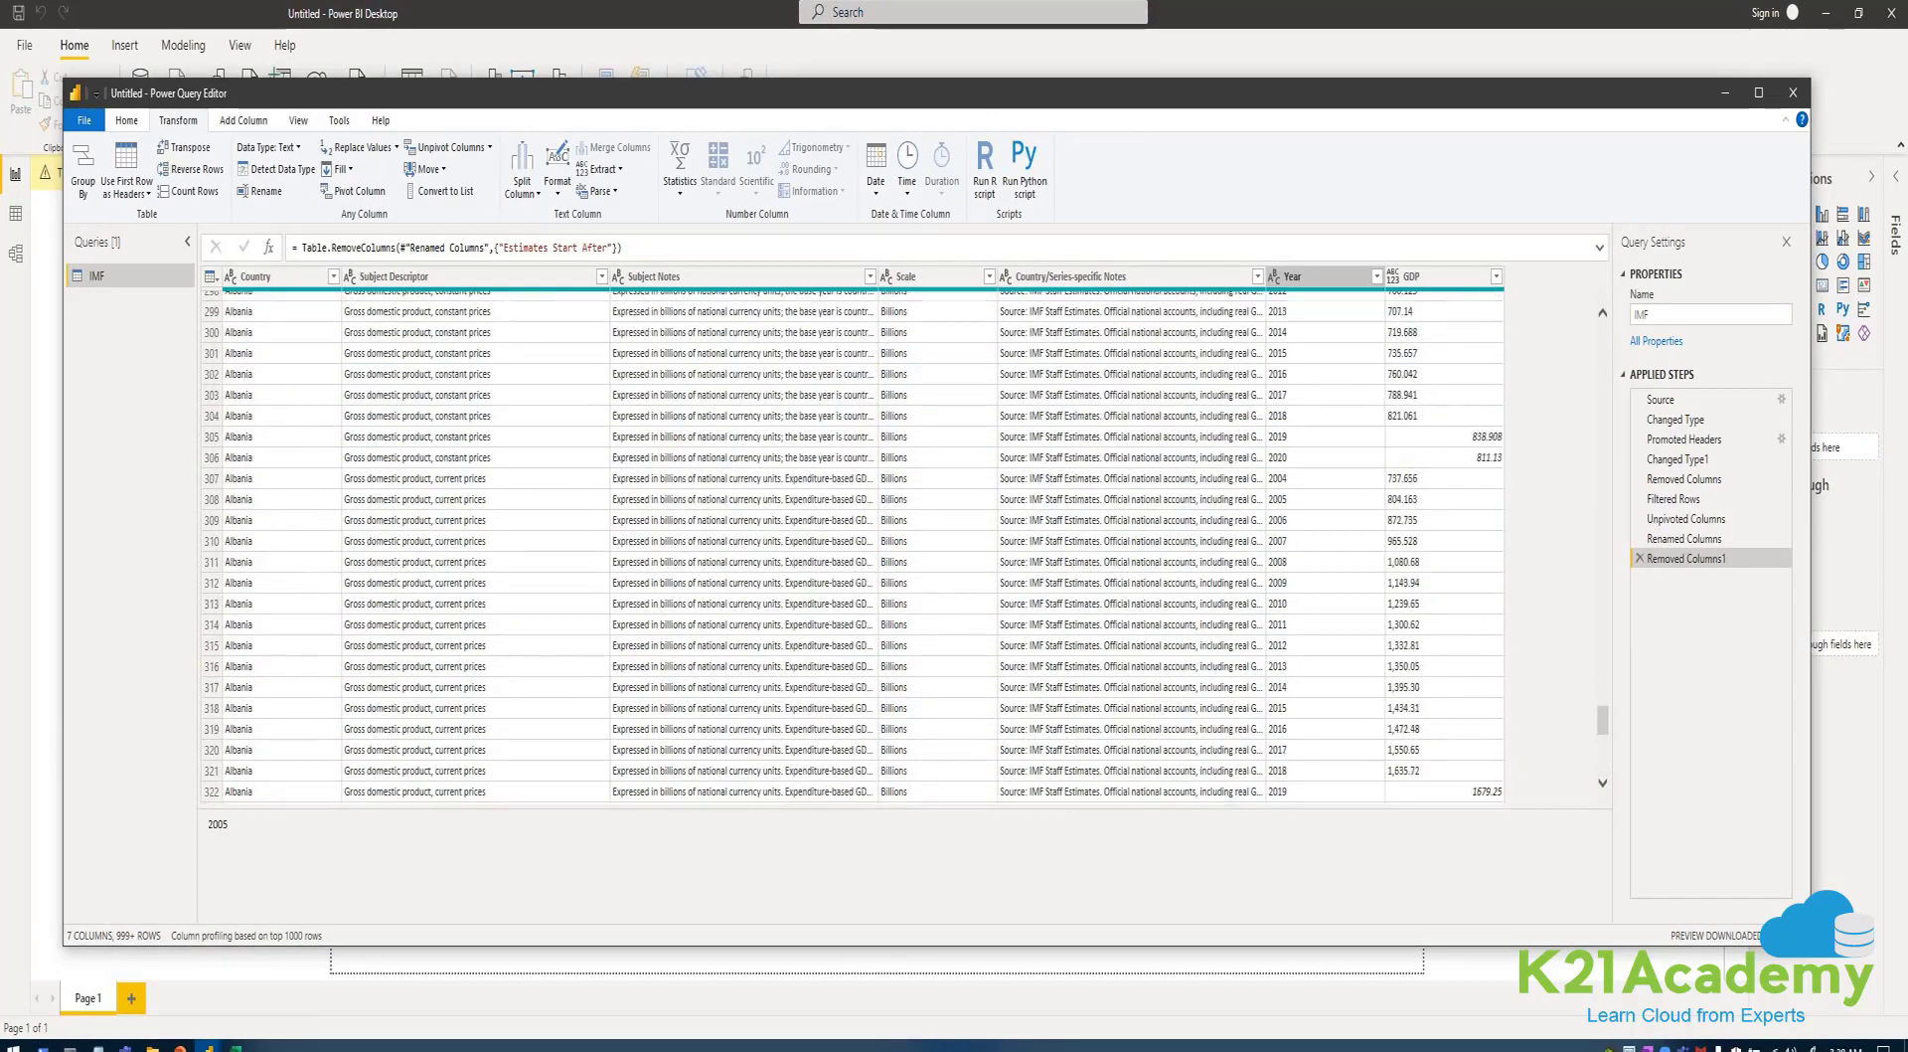
scroll(854, 547, up, 20)
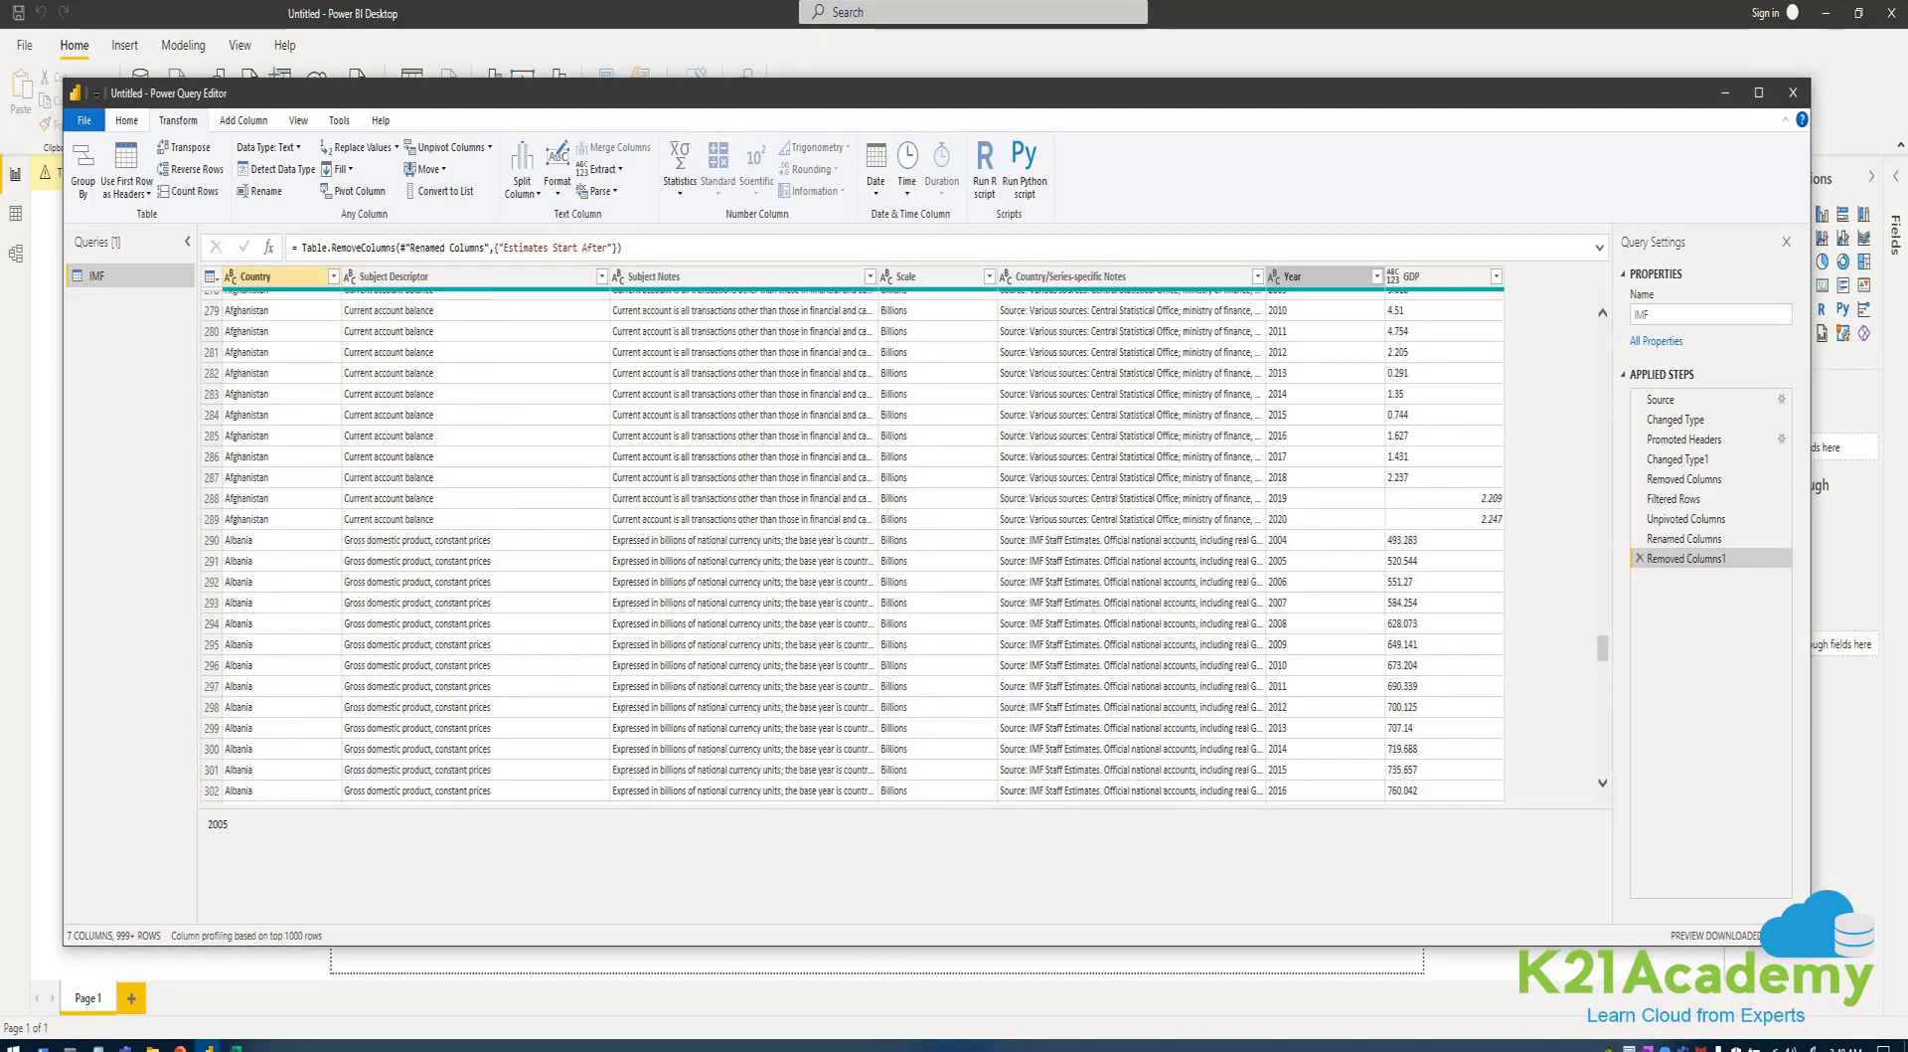
scroll(855, 547, up, 12)
scroll(855, 547, up, 20)
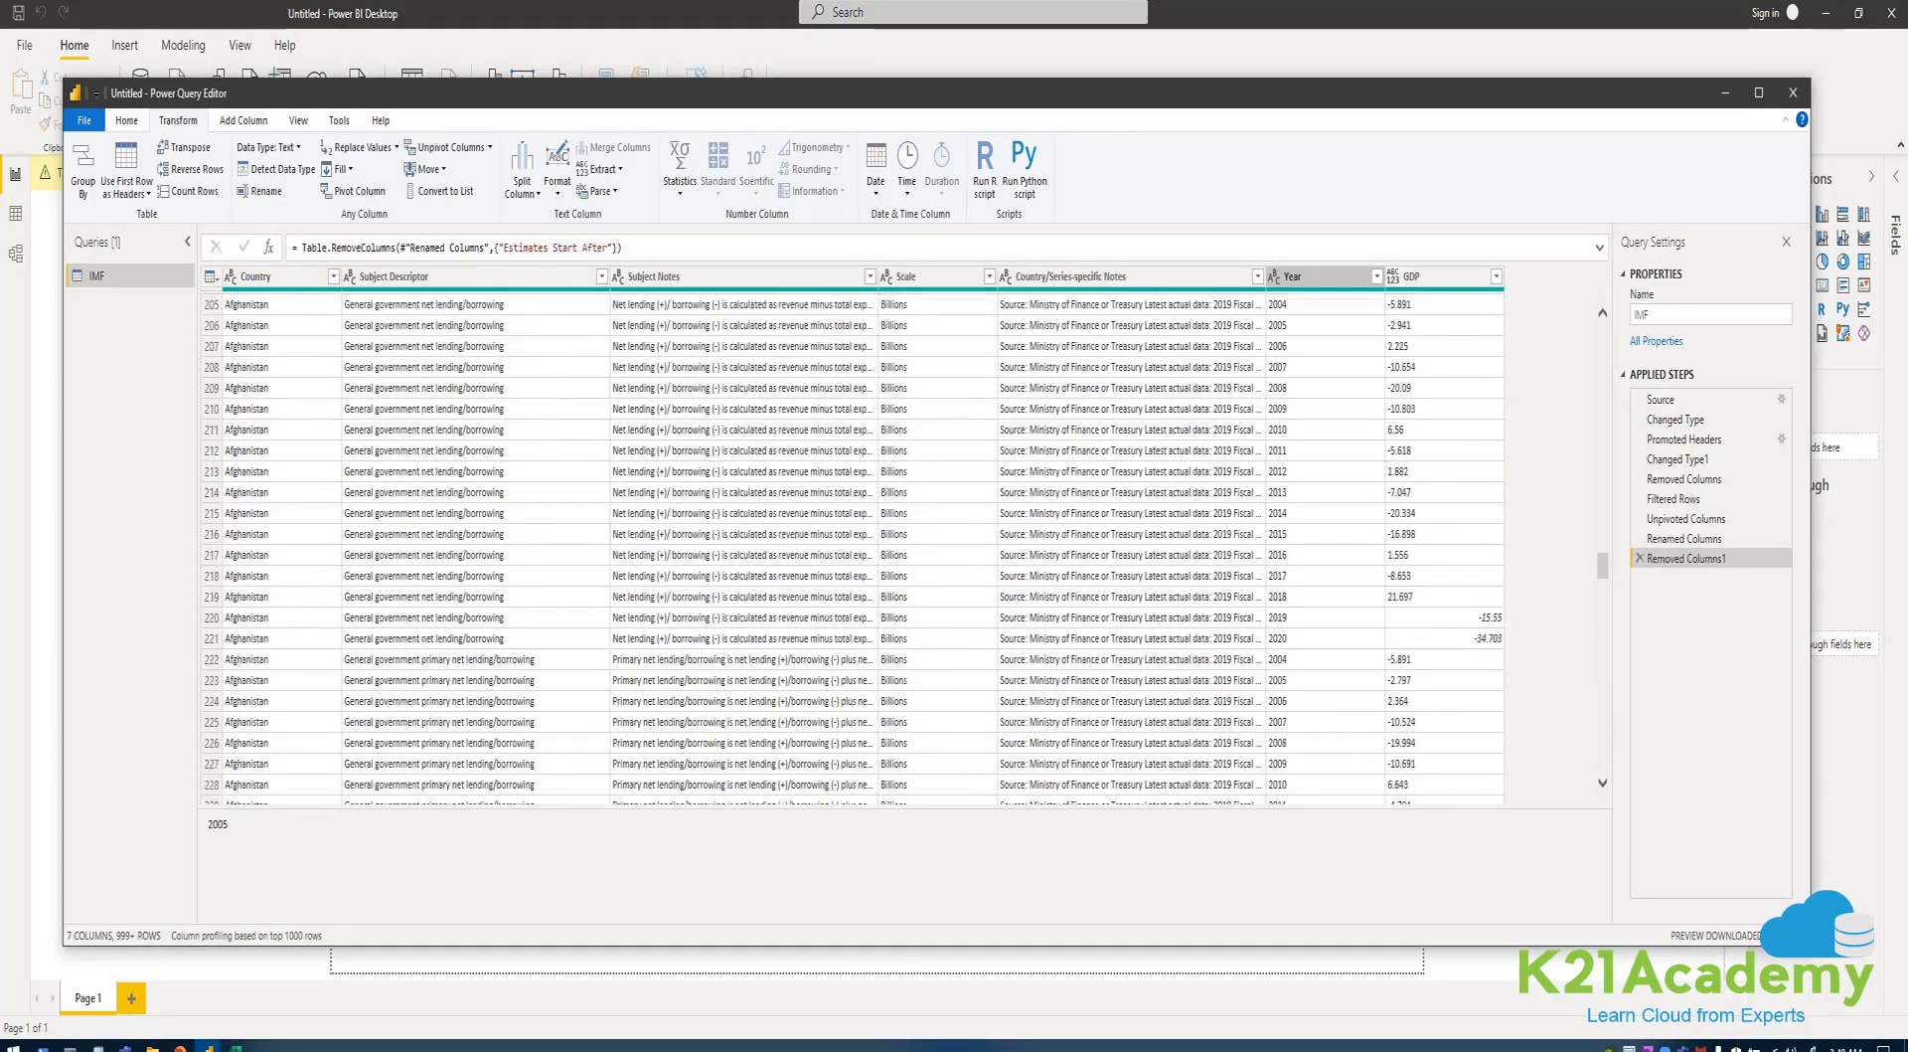
scroll(855, 546, up, 1)
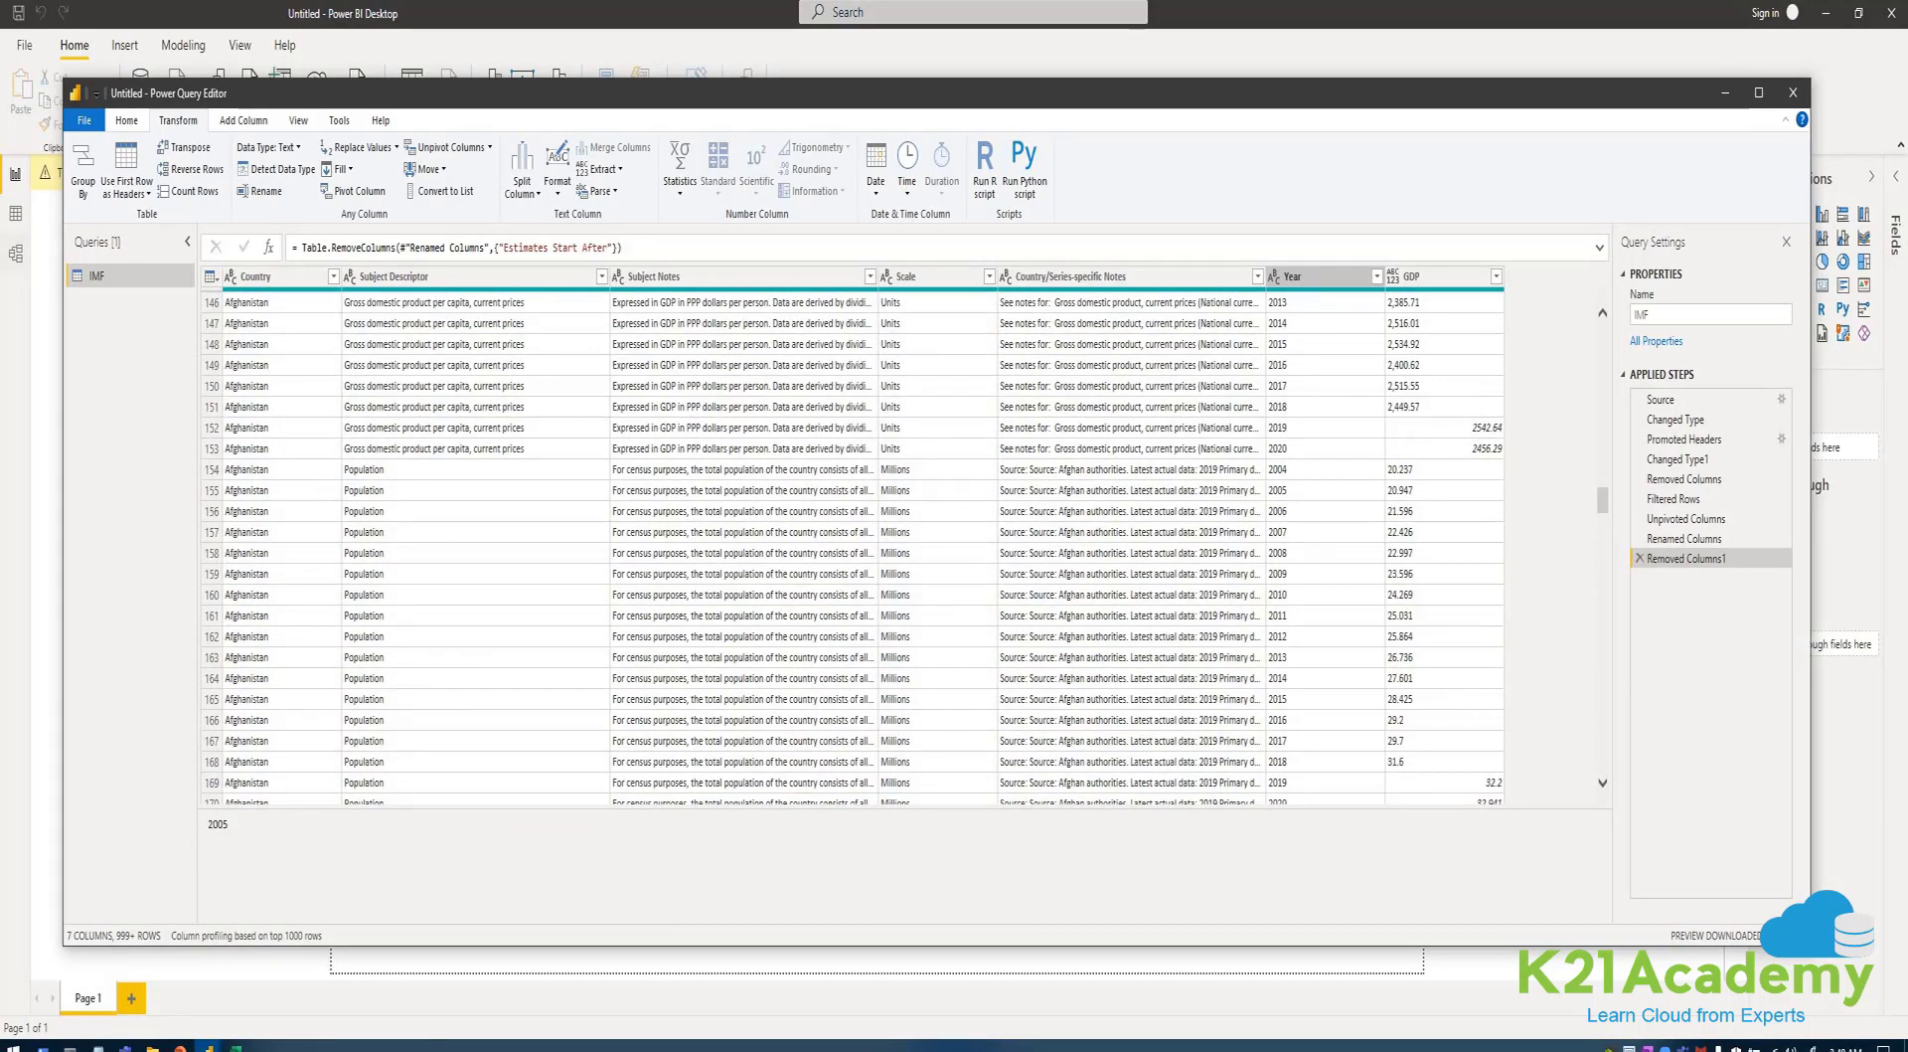
- Apply the query changes, close Power Query Editor, and expand the report's filters and the IMF table's field list
click(84, 120)
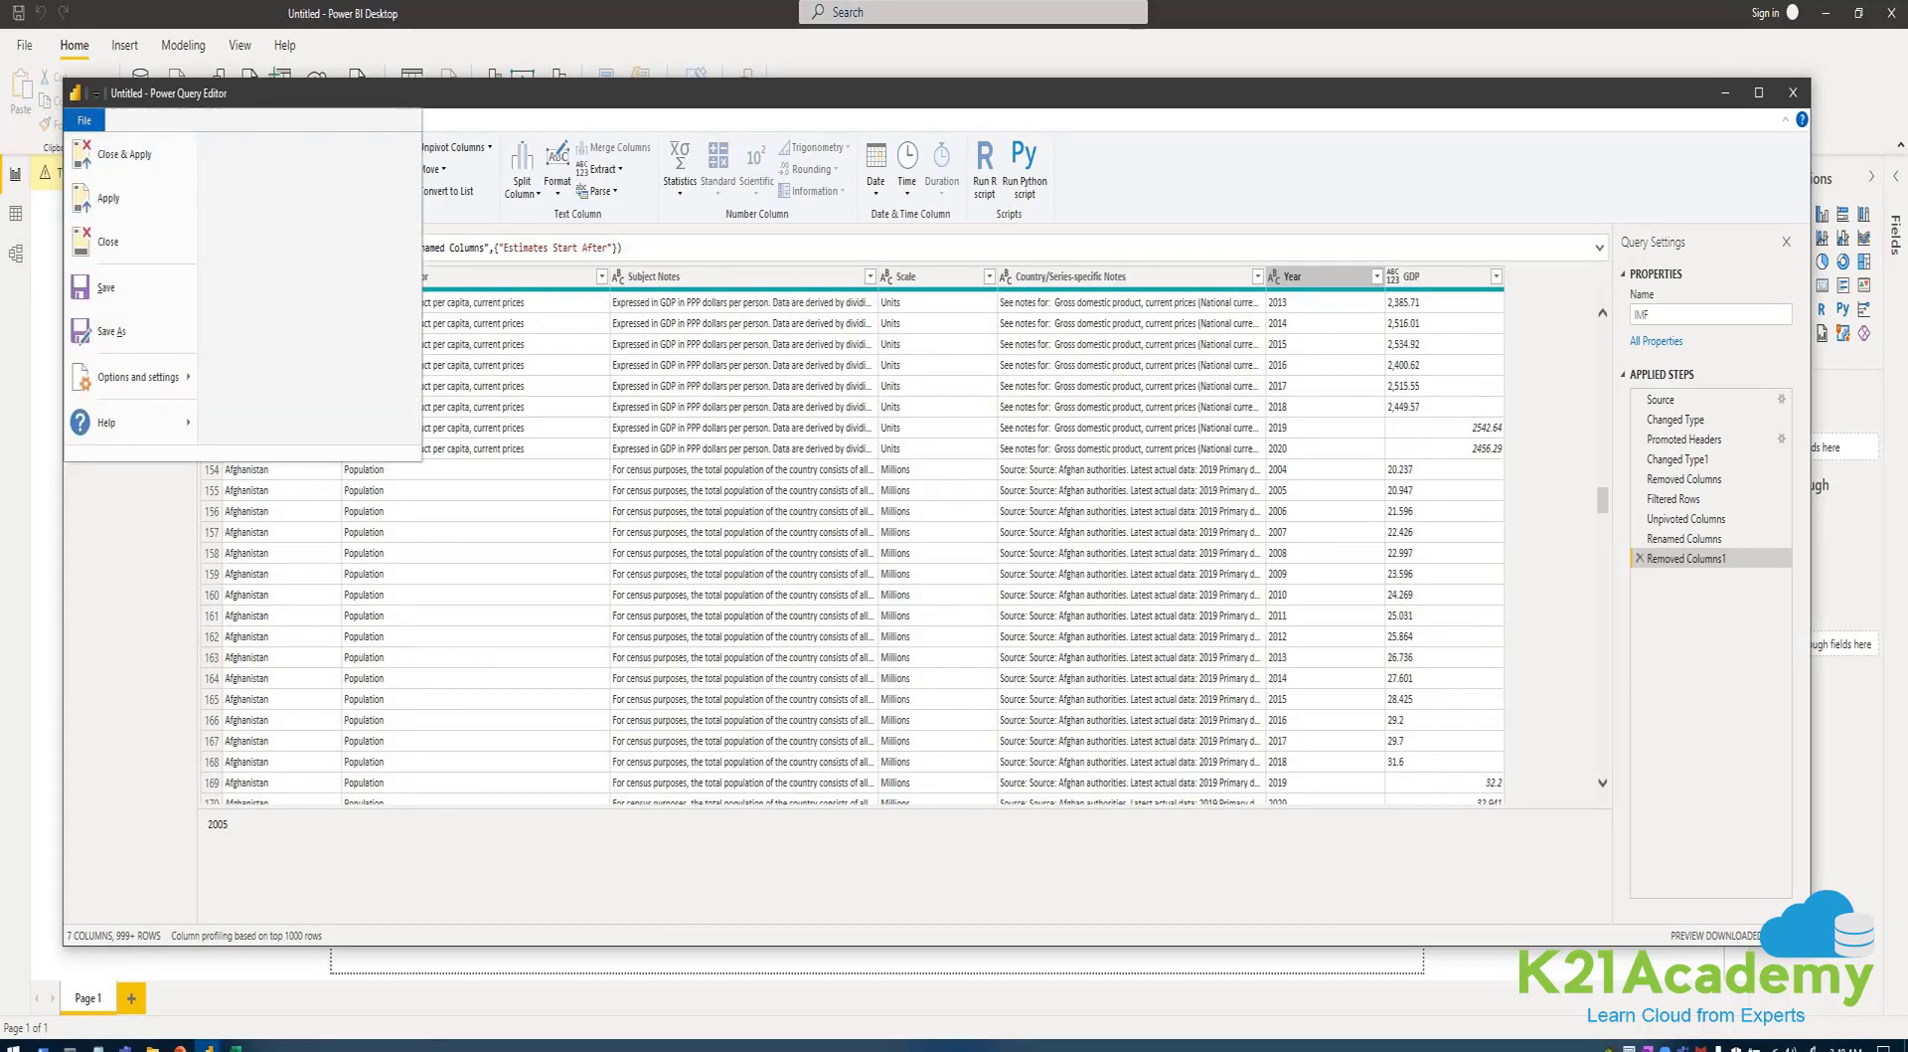
click(119, 285)
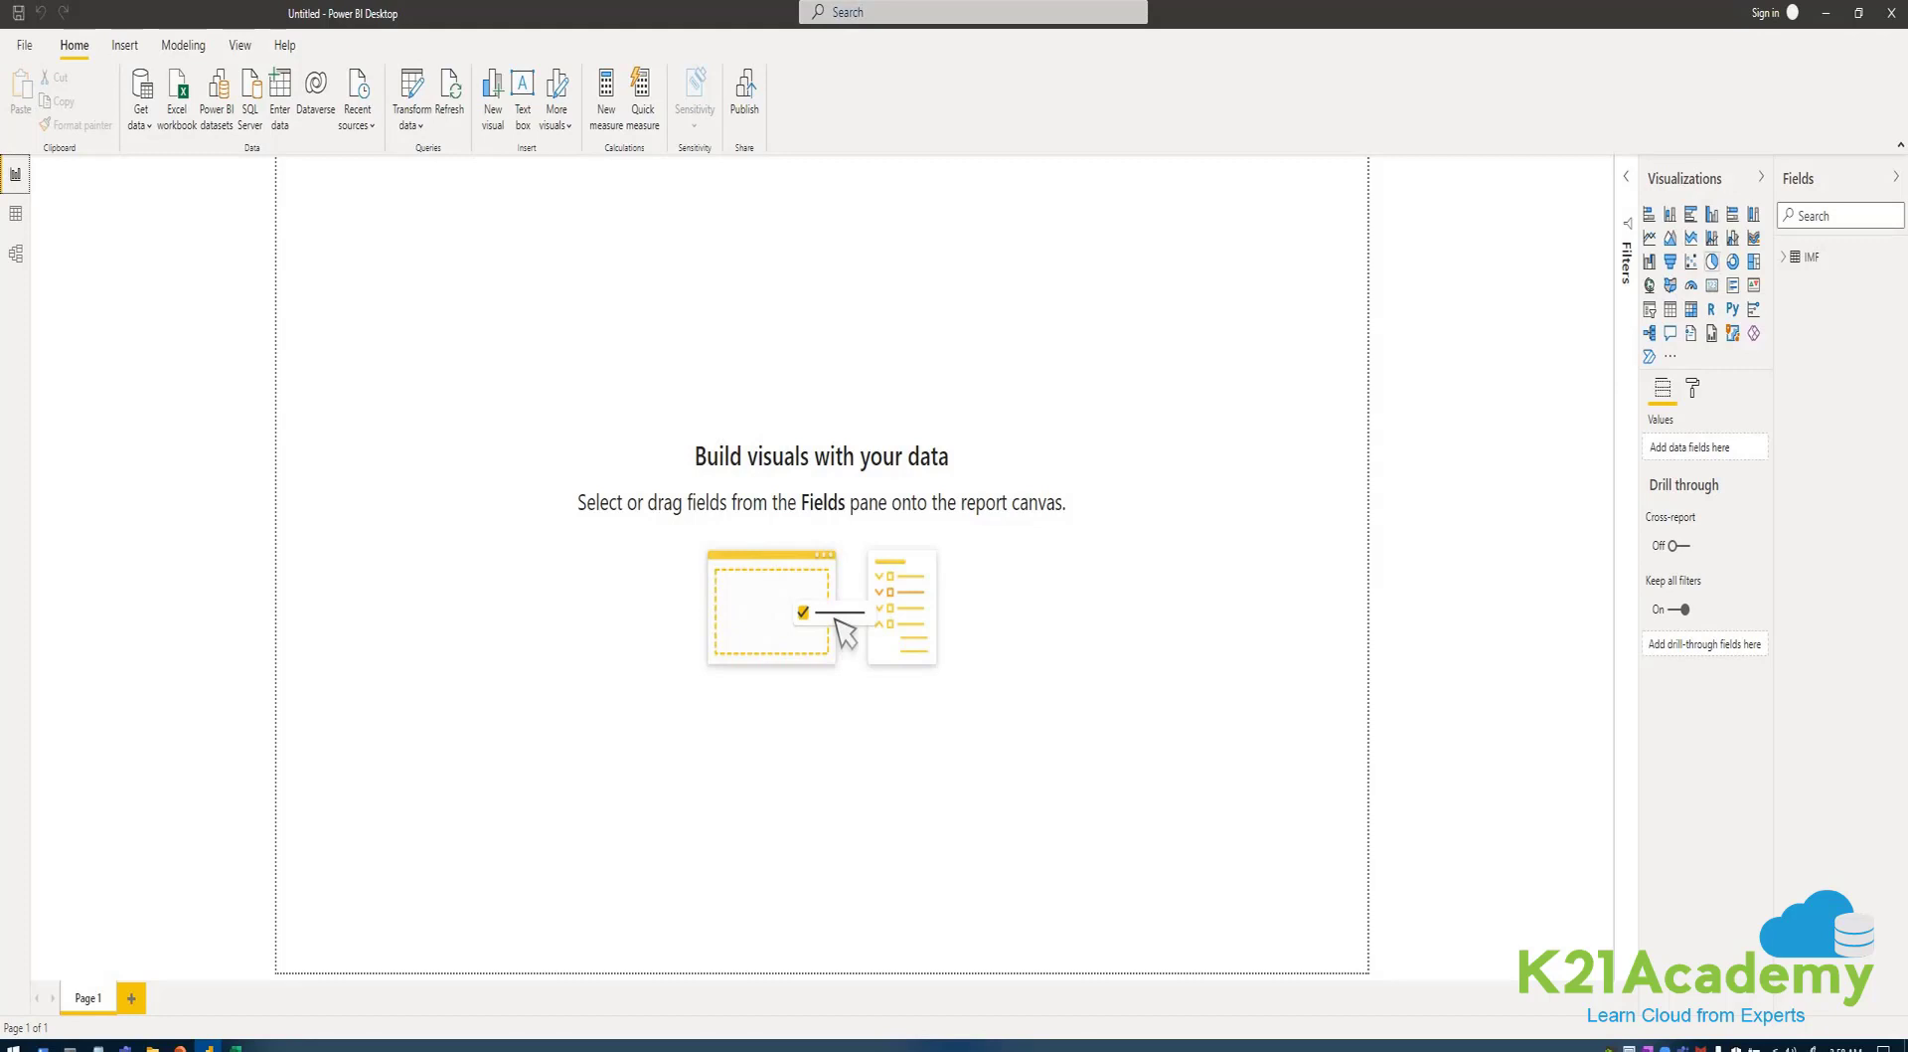
click(1626, 177)
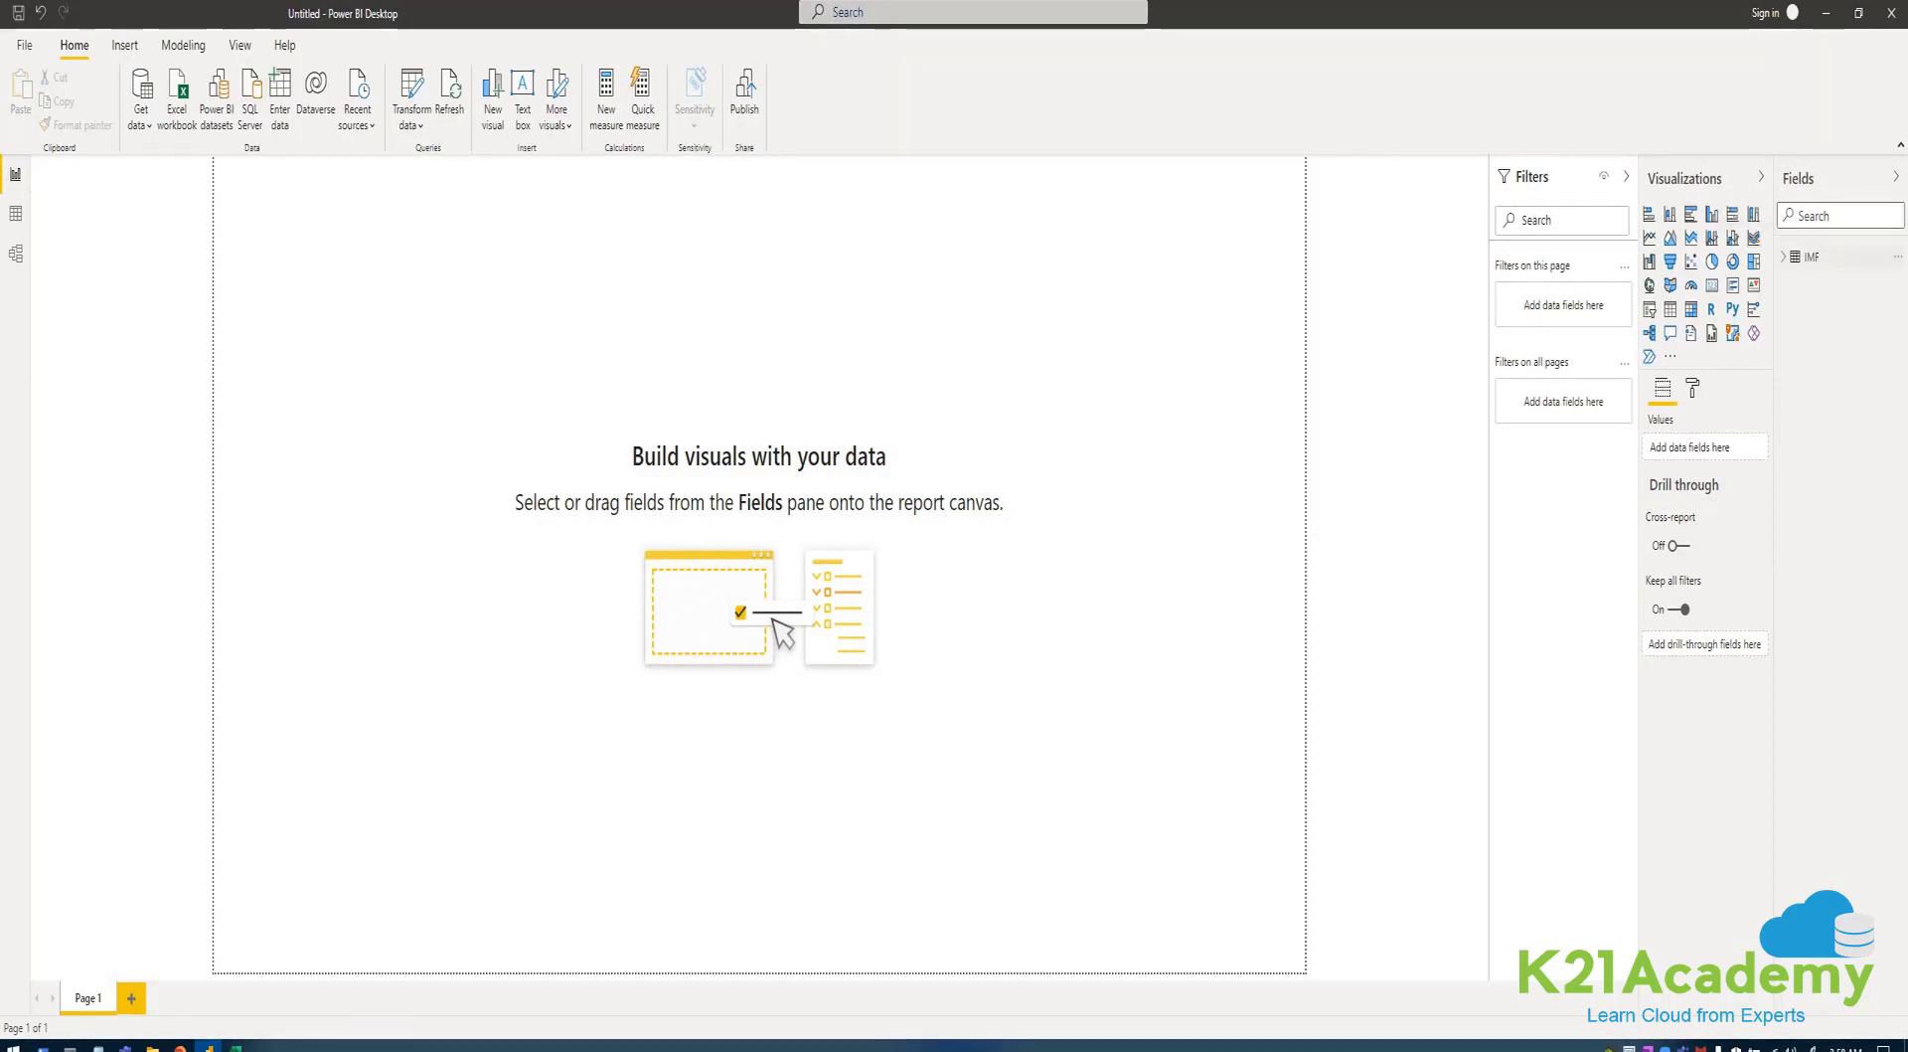
click(1811, 257)
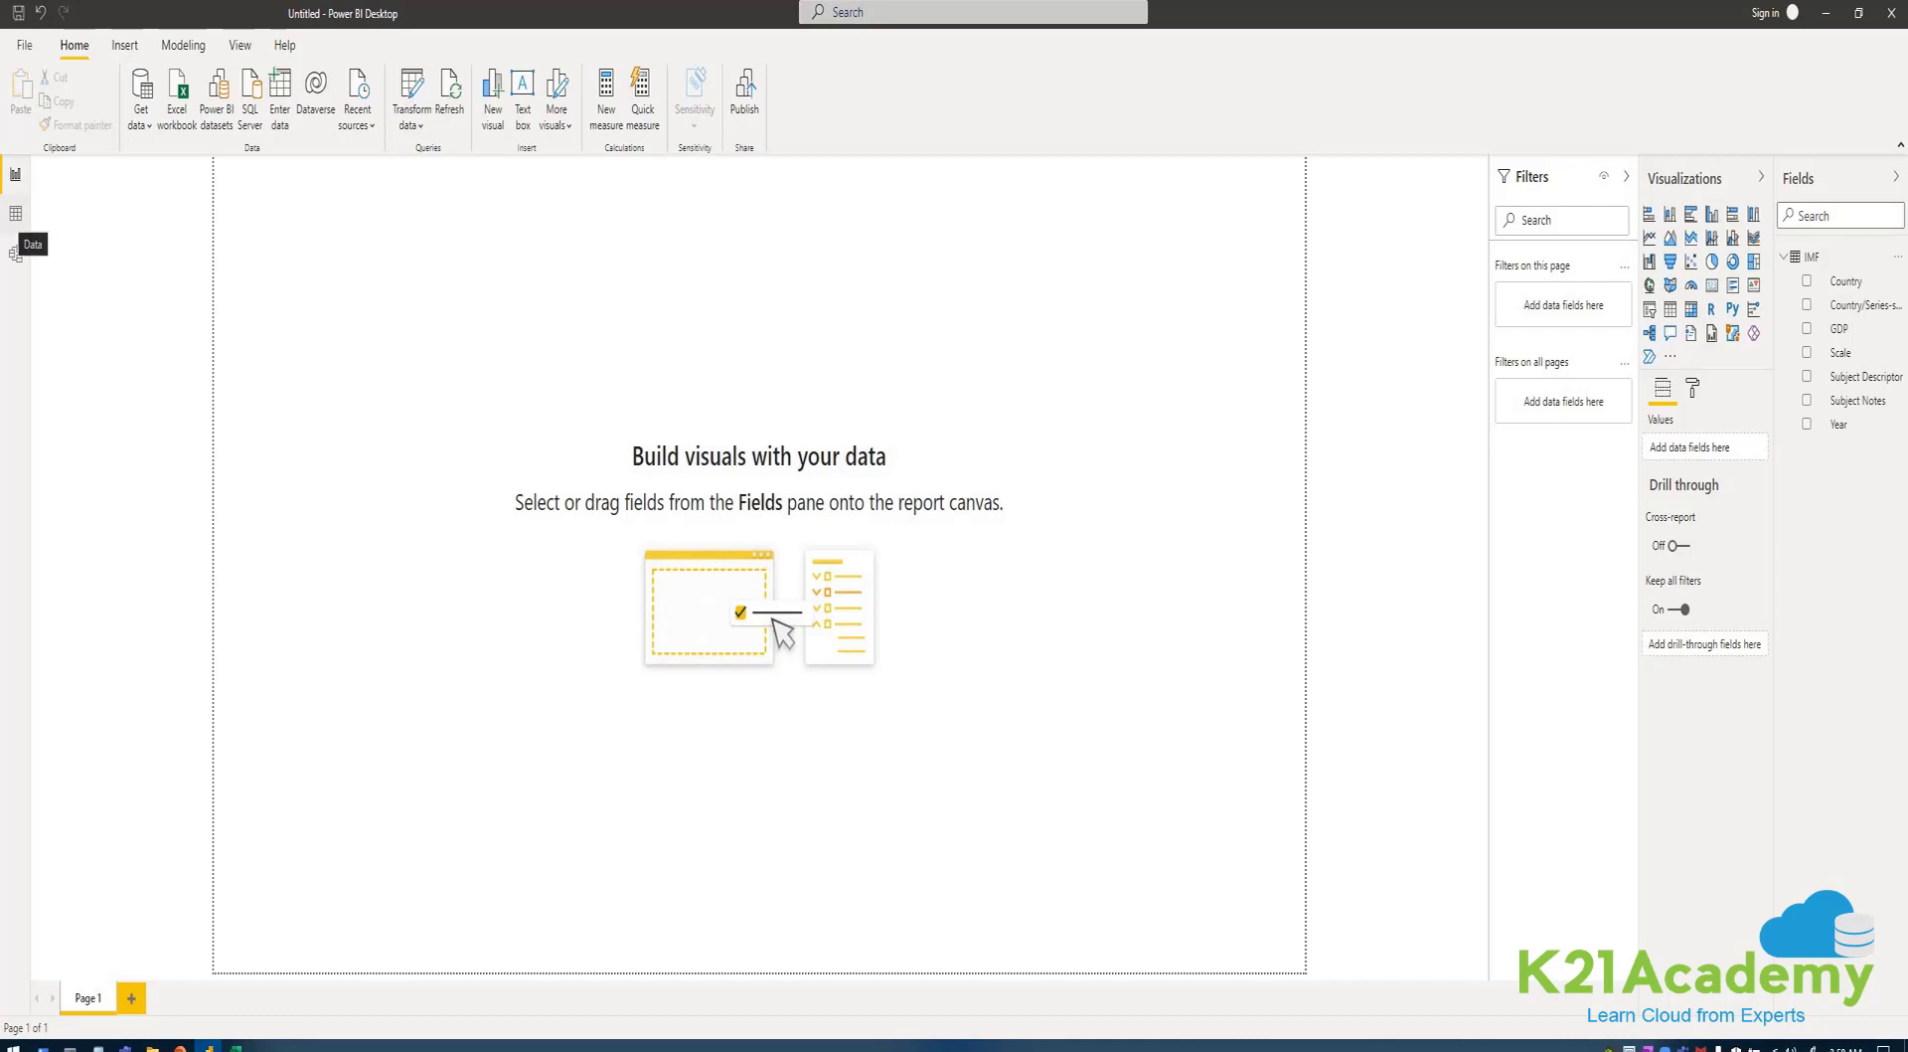
- Show the loaded IMF table as data and review the column properties of its descriptor, notes, Year and GDP columns
click(15, 214)
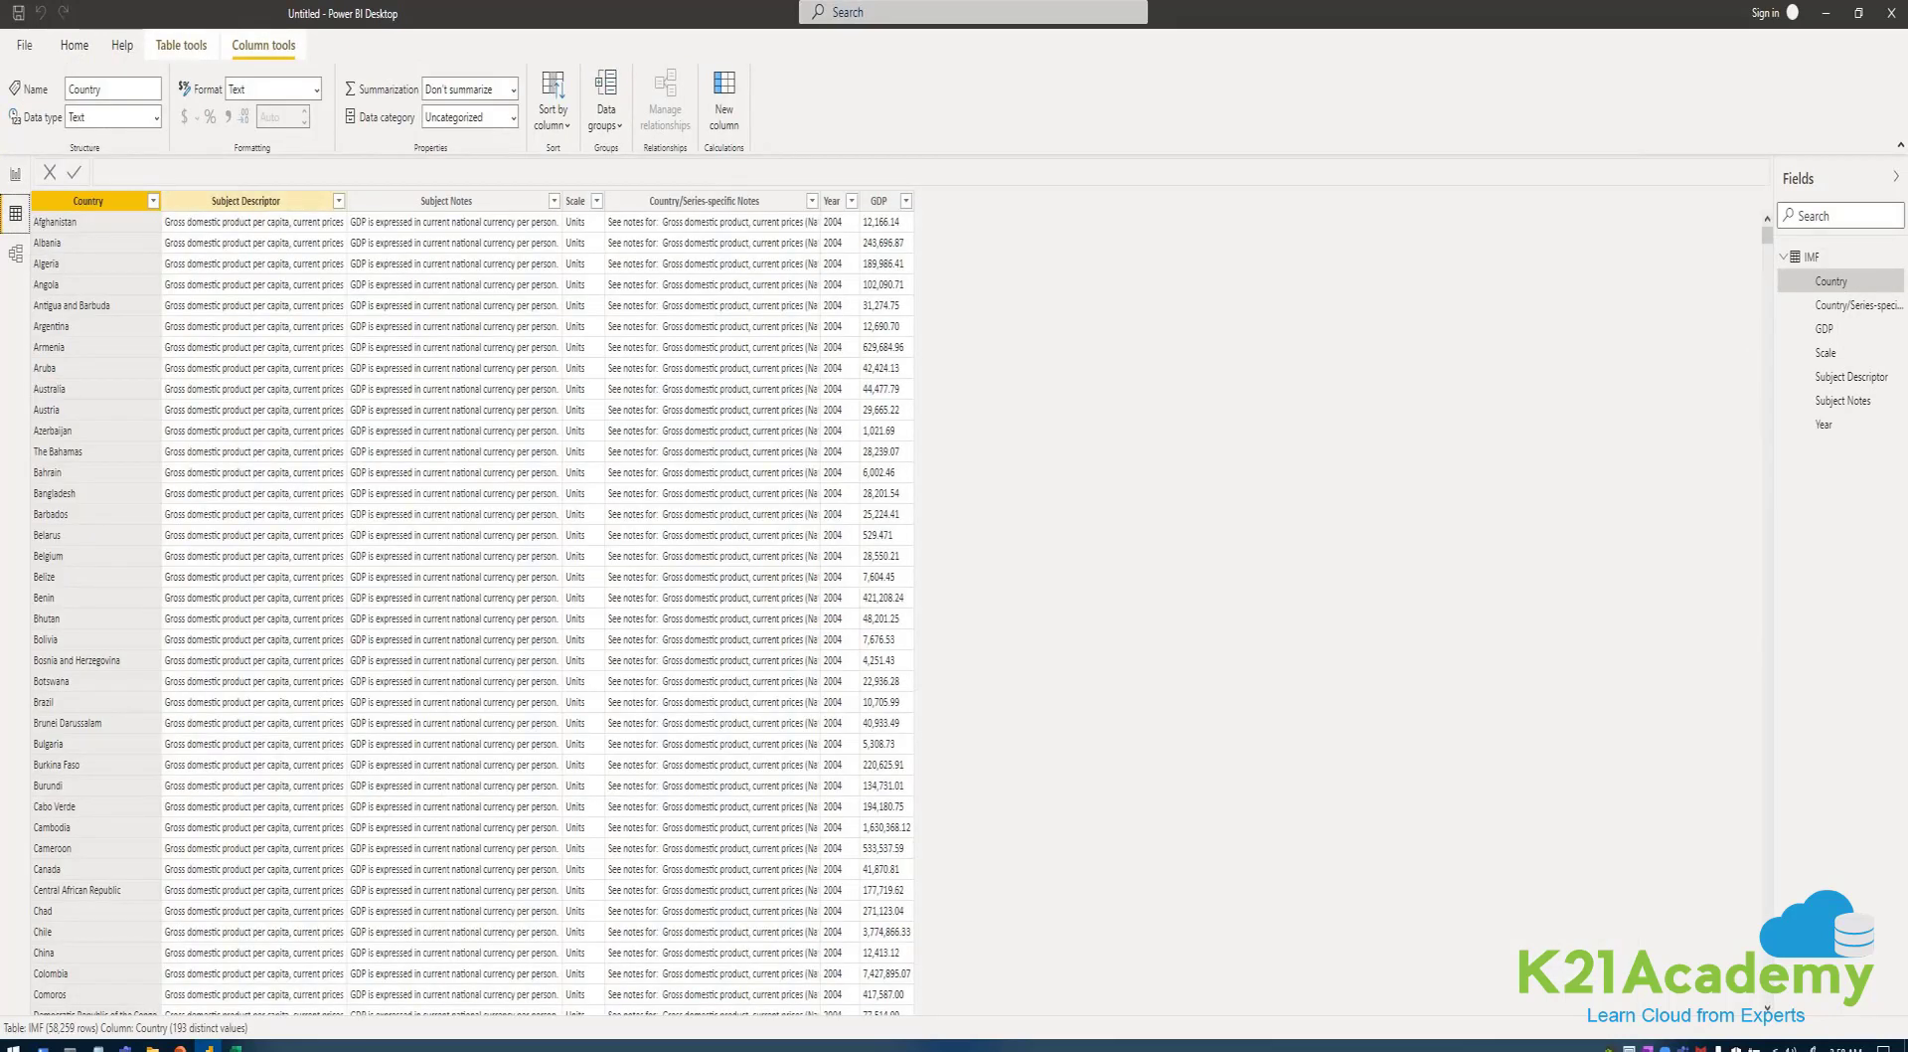
click(245, 201)
click(446, 200)
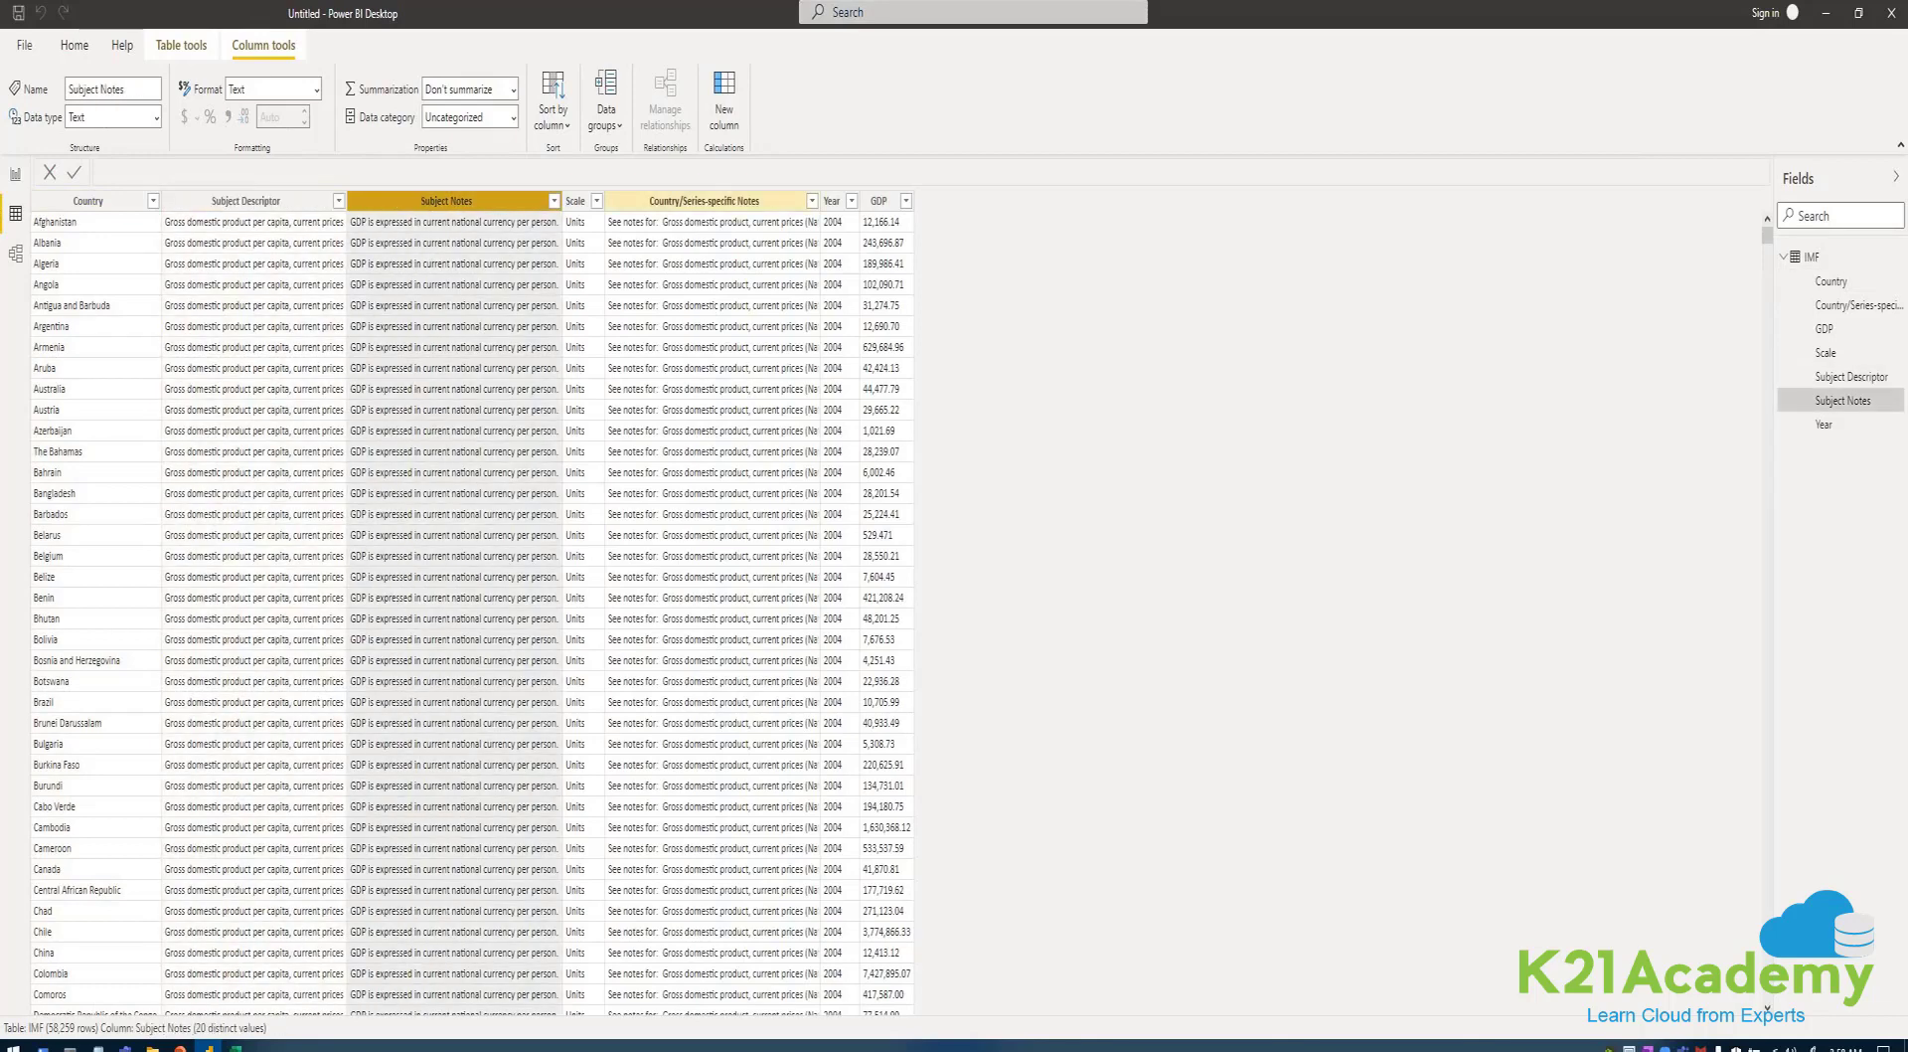
click(704, 201)
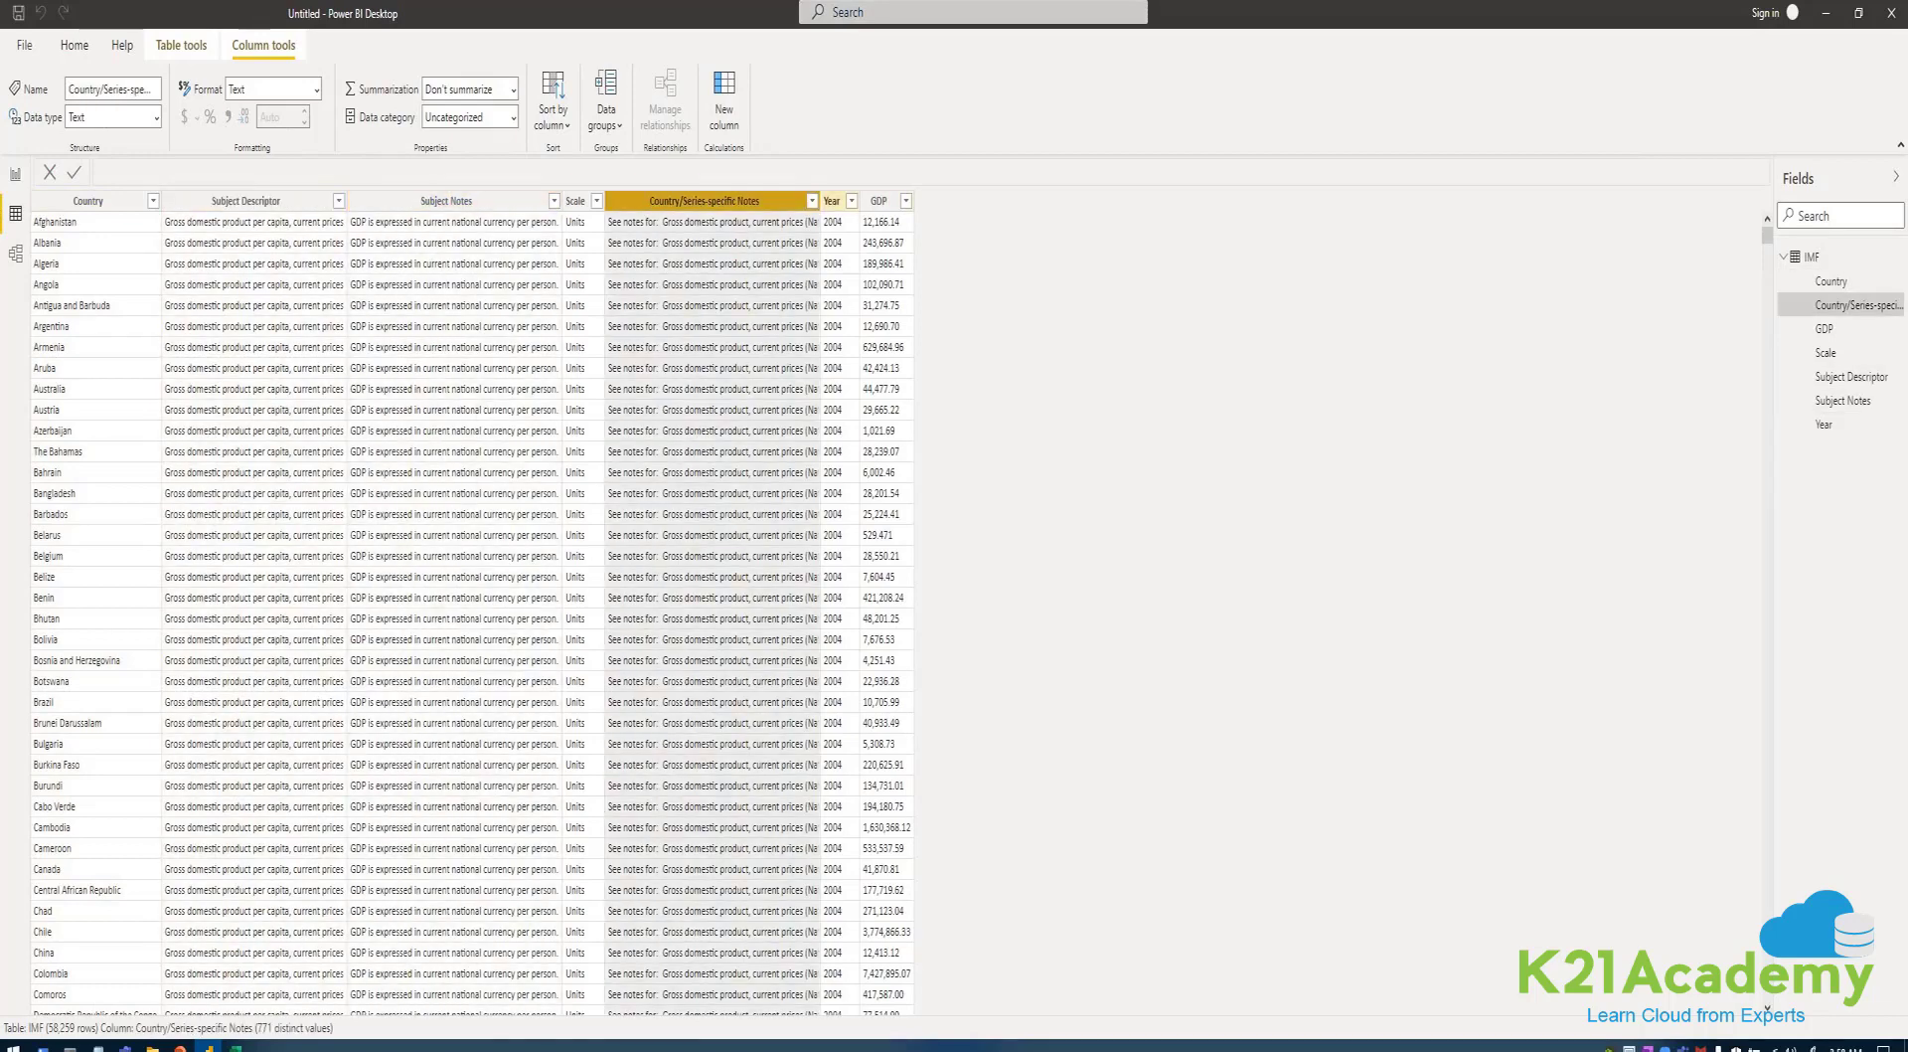
click(833, 201)
click(880, 201)
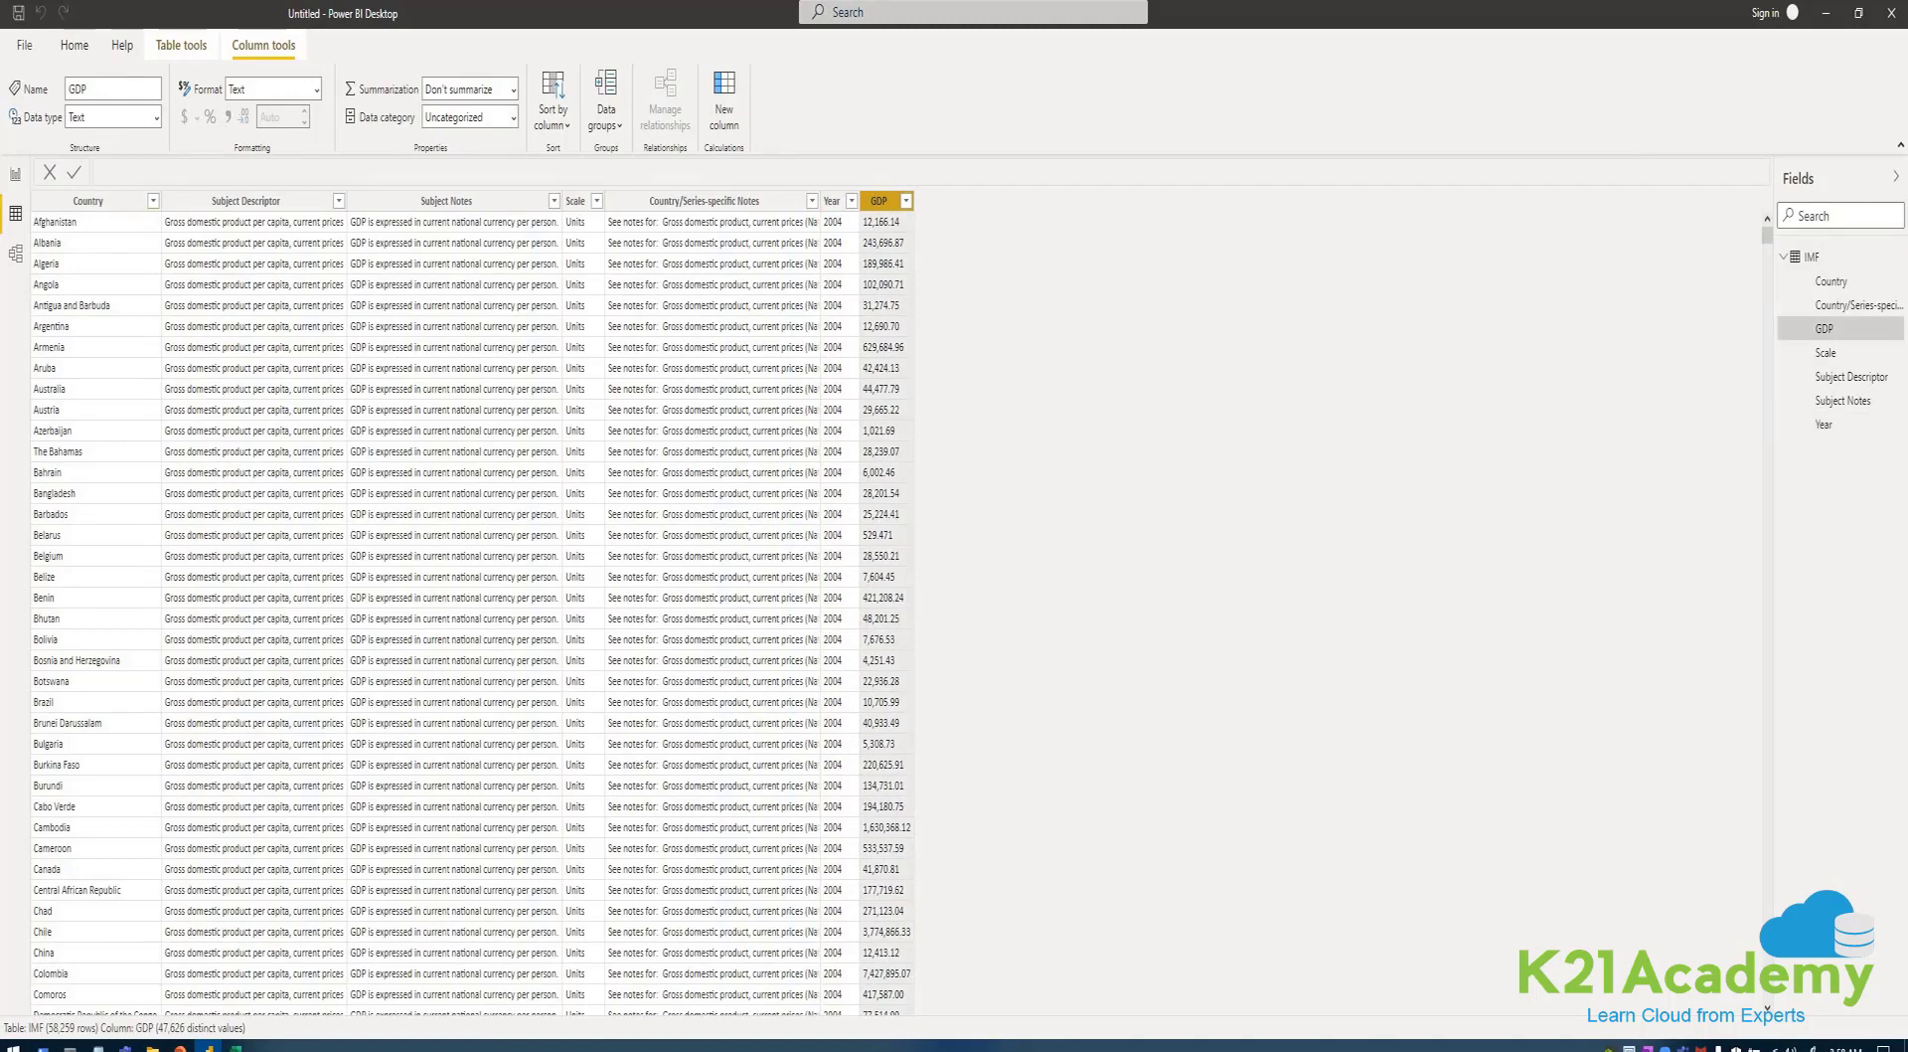
- Set the data category of the IMF table's Country column to Country
click(100, 200)
click(467, 116)
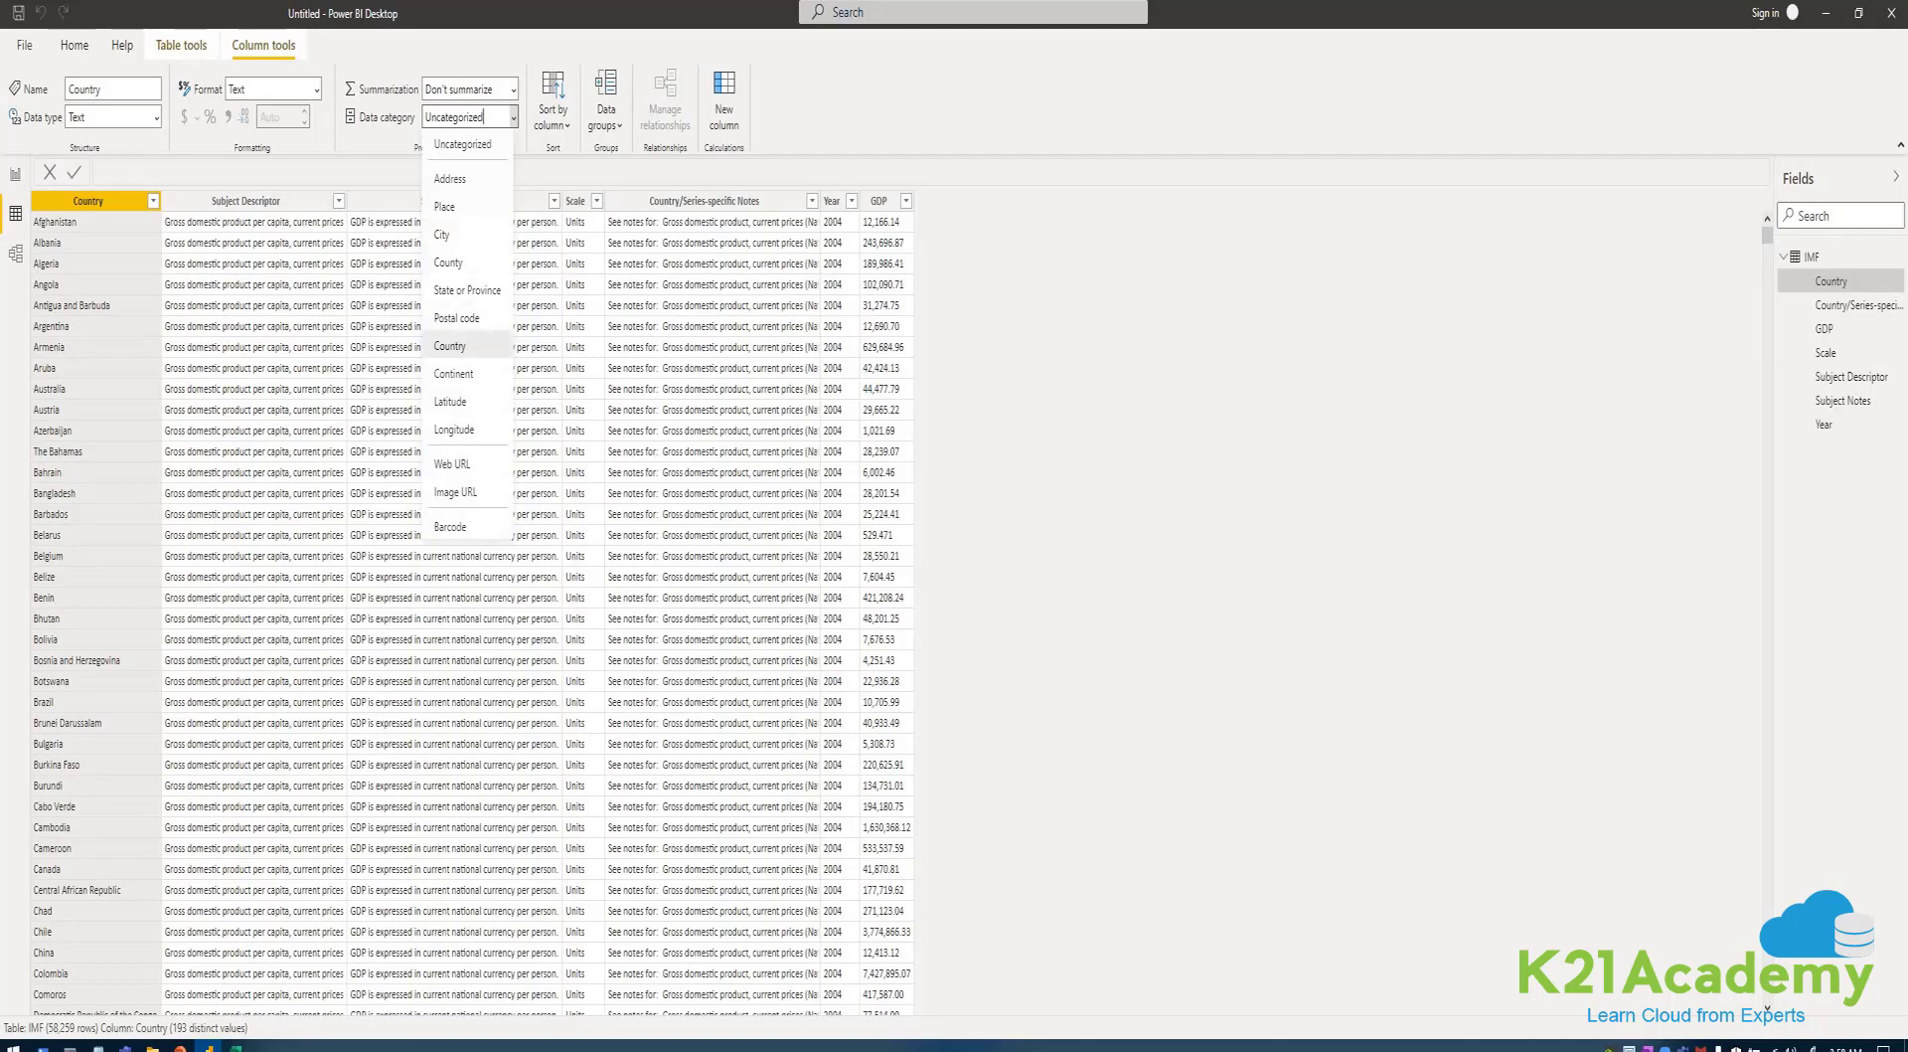
click(450, 345)
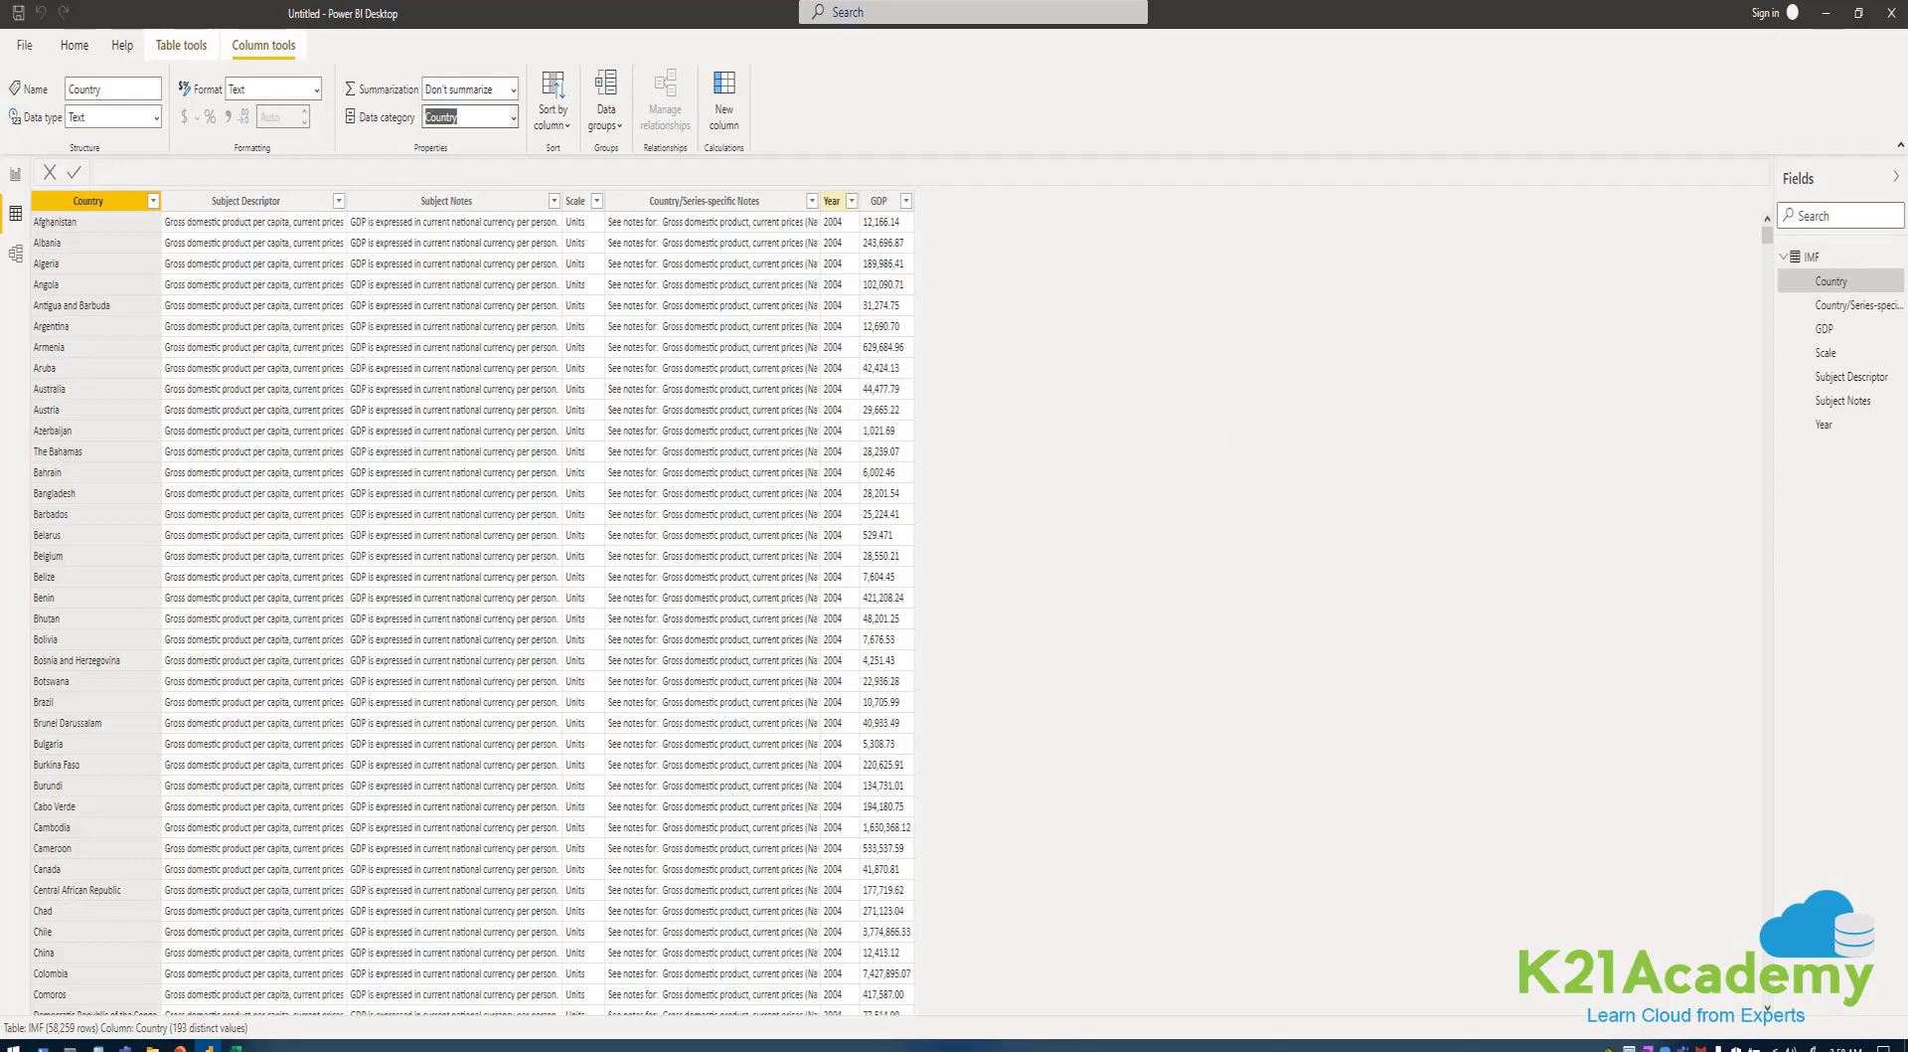
- Review the data category choices for the Year column, keeping it Uncategorized
click(832, 201)
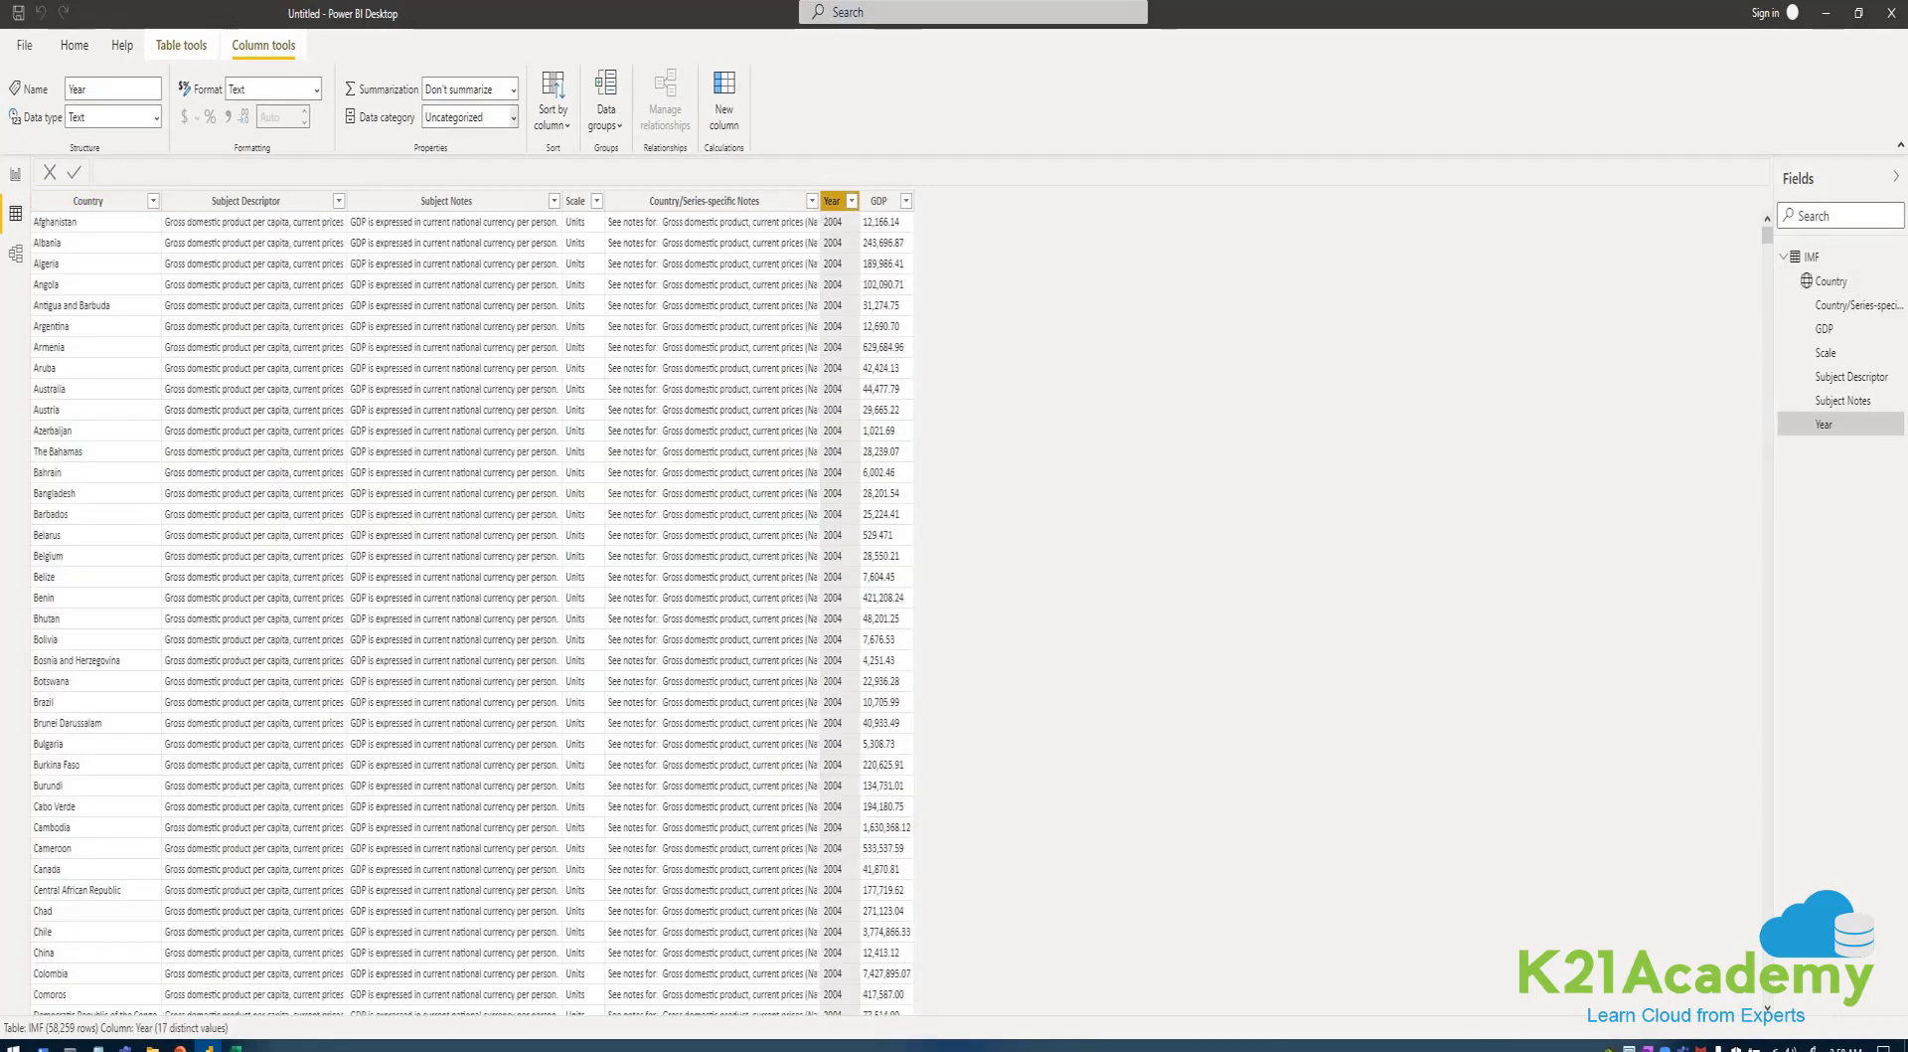
click(467, 117)
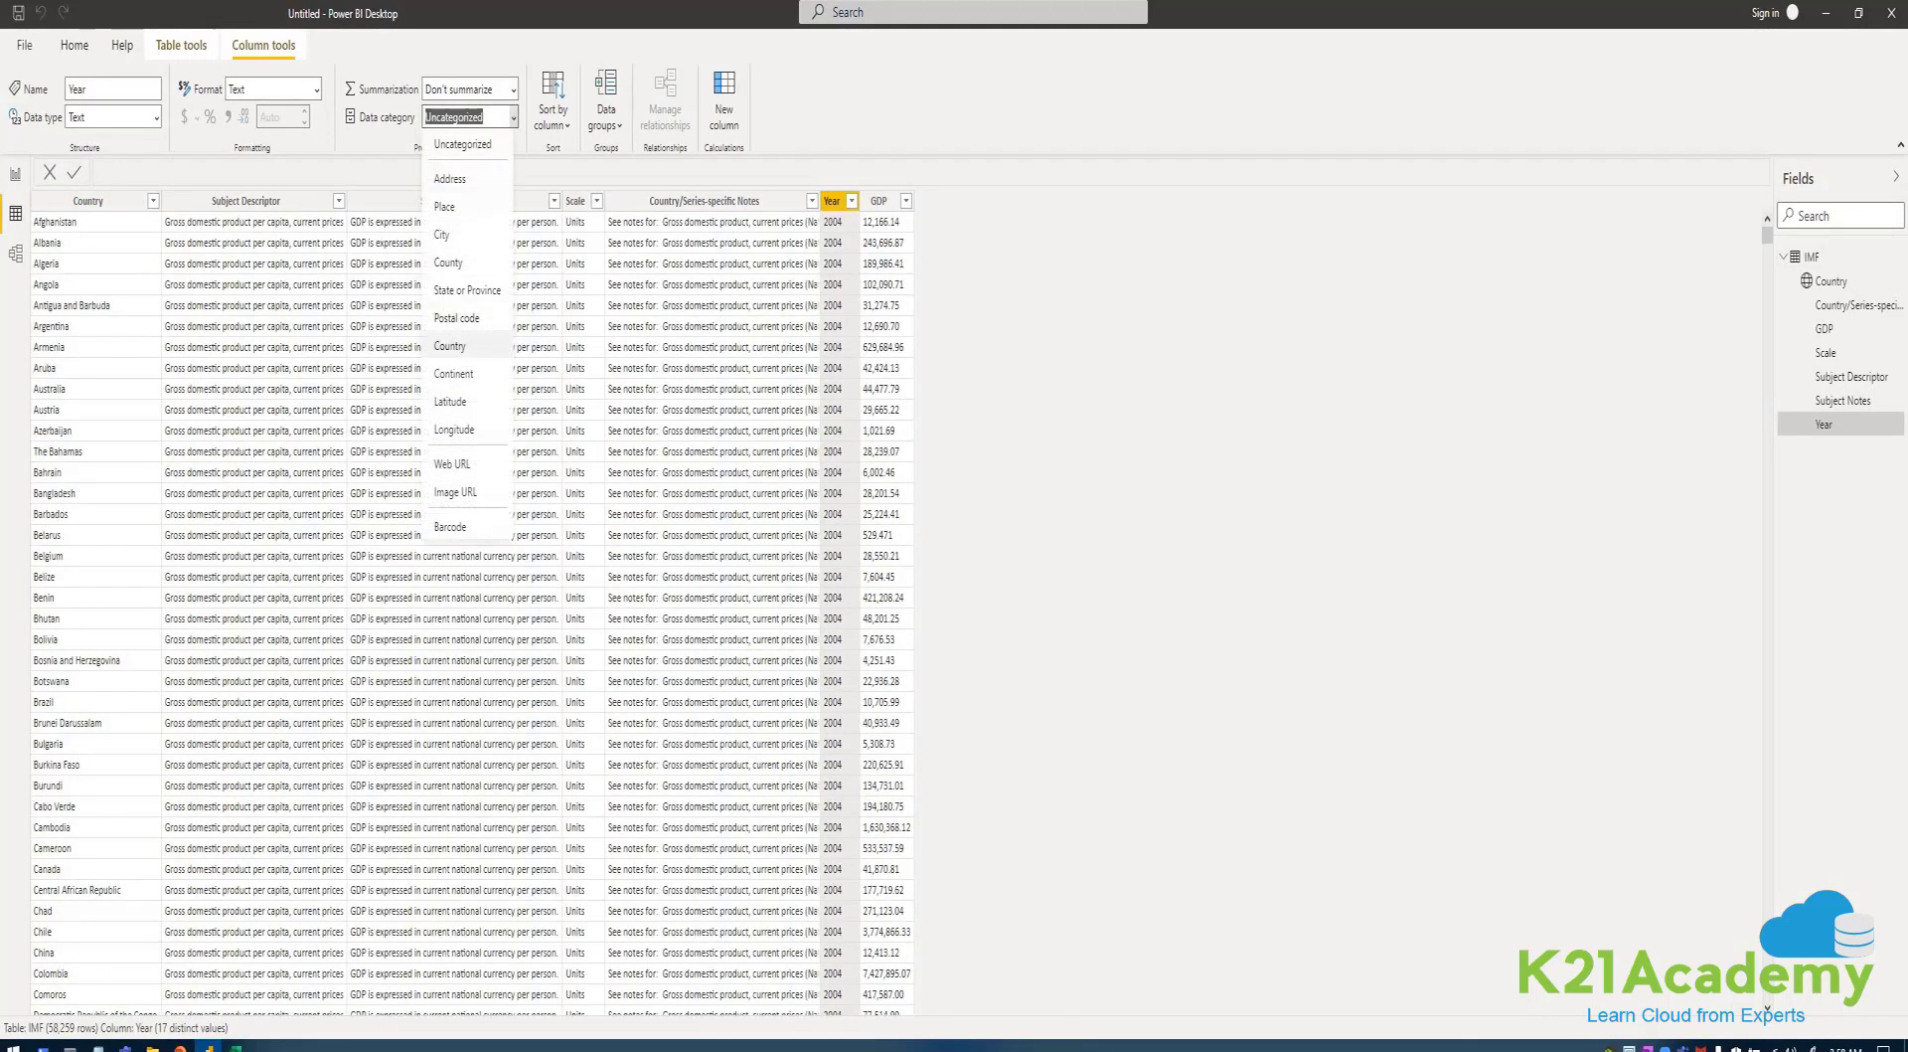
click(463, 144)
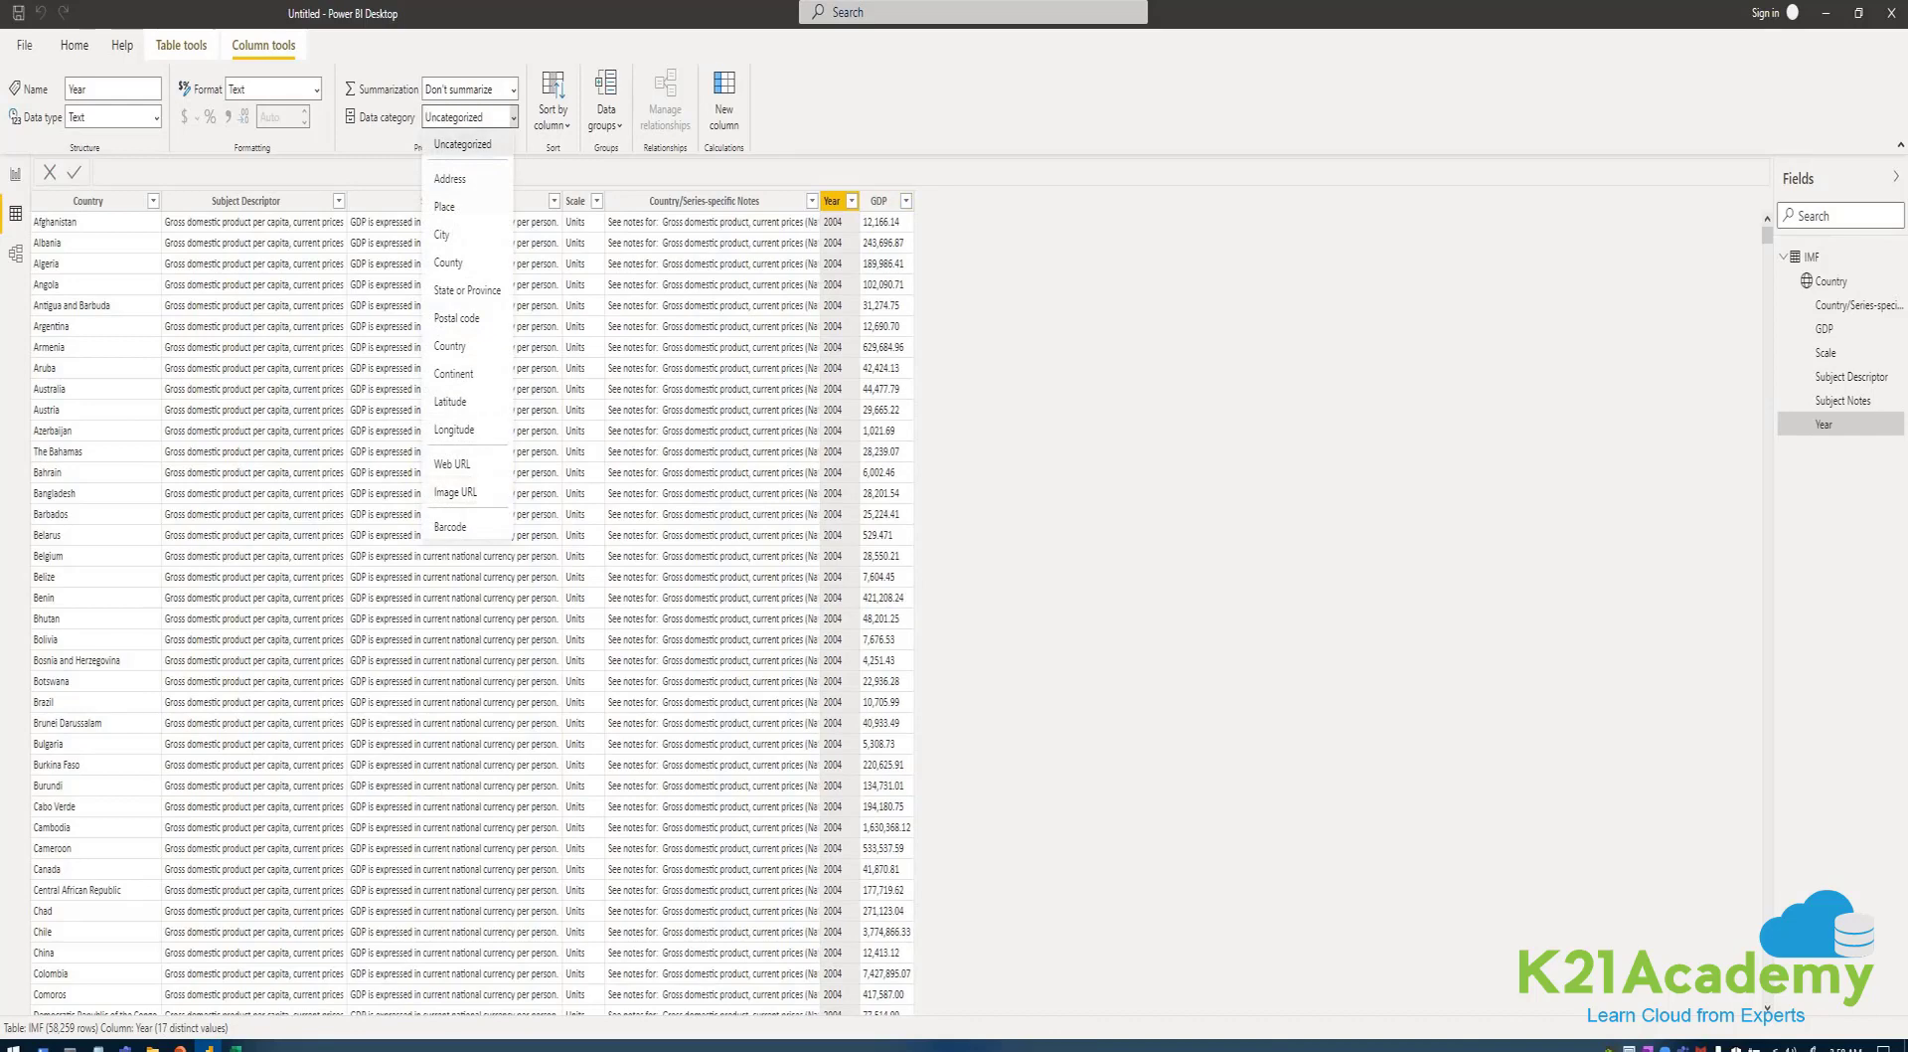
click(879, 200)
click(905, 201)
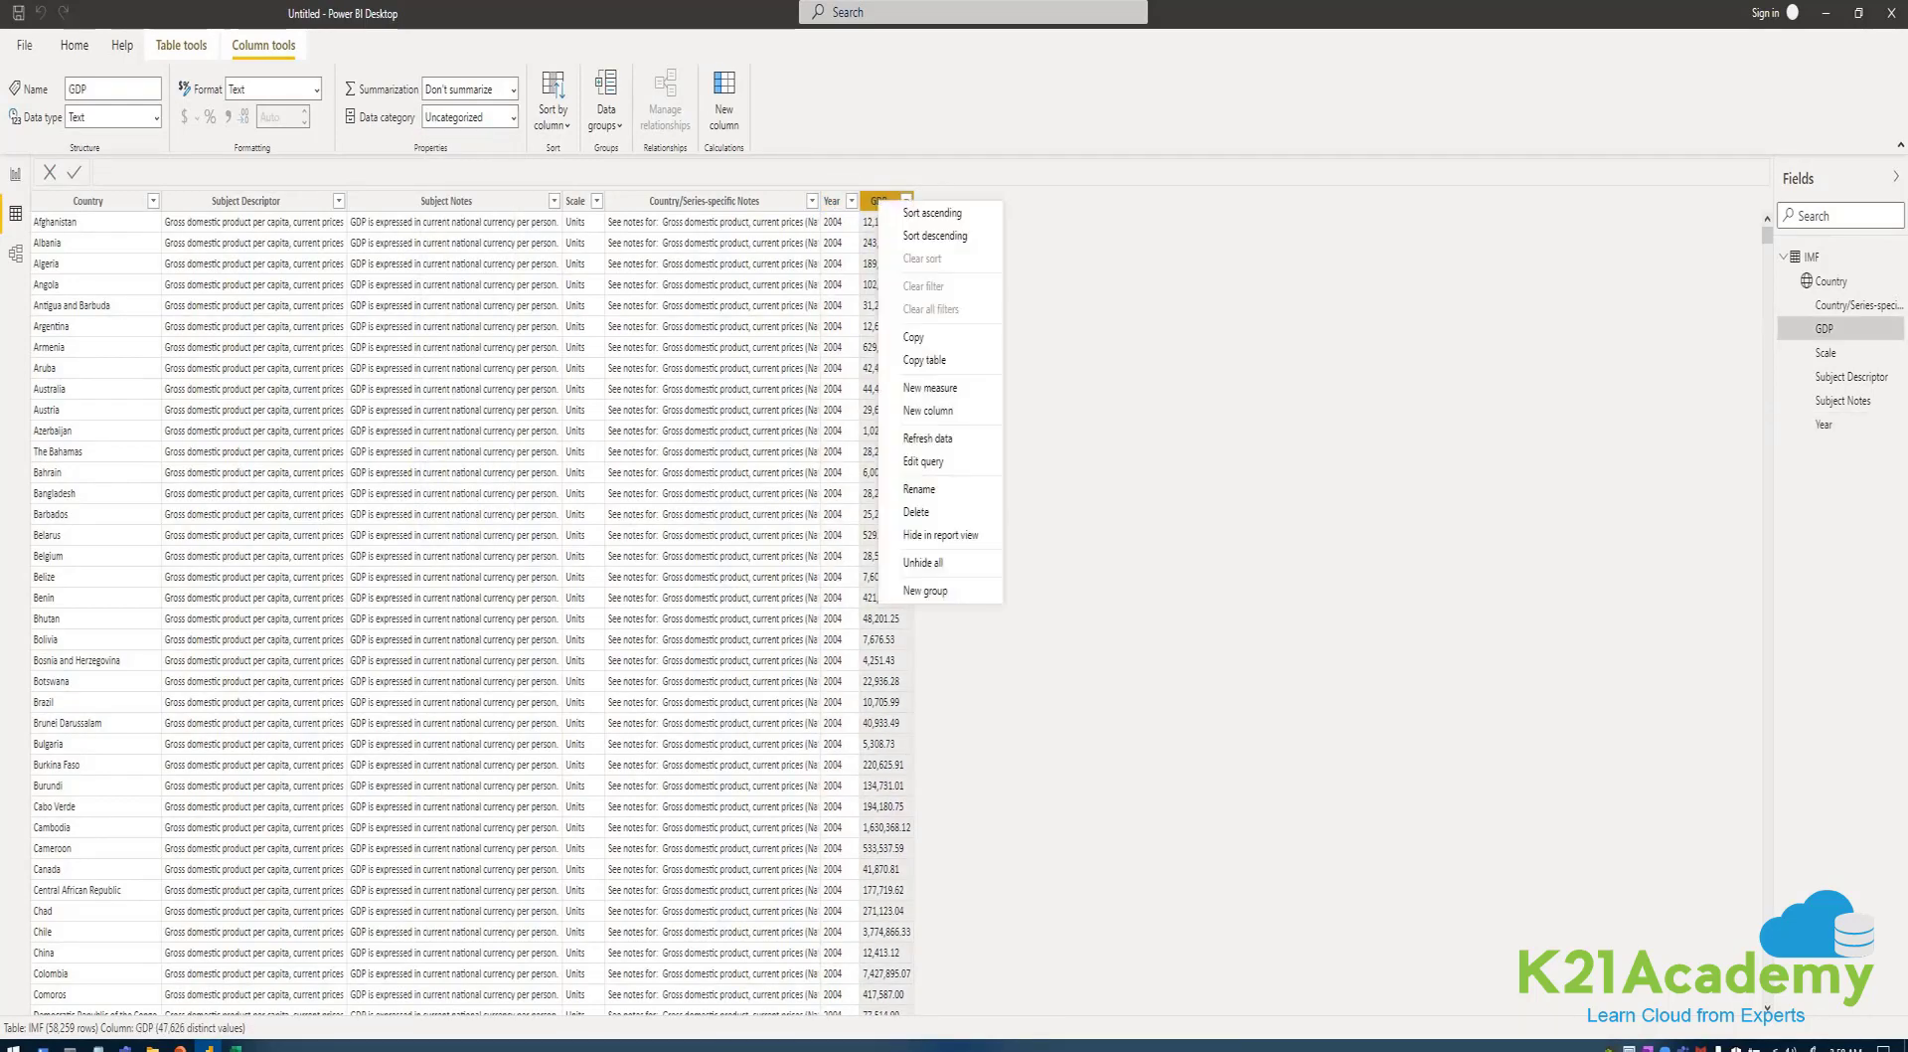
click(879, 201)
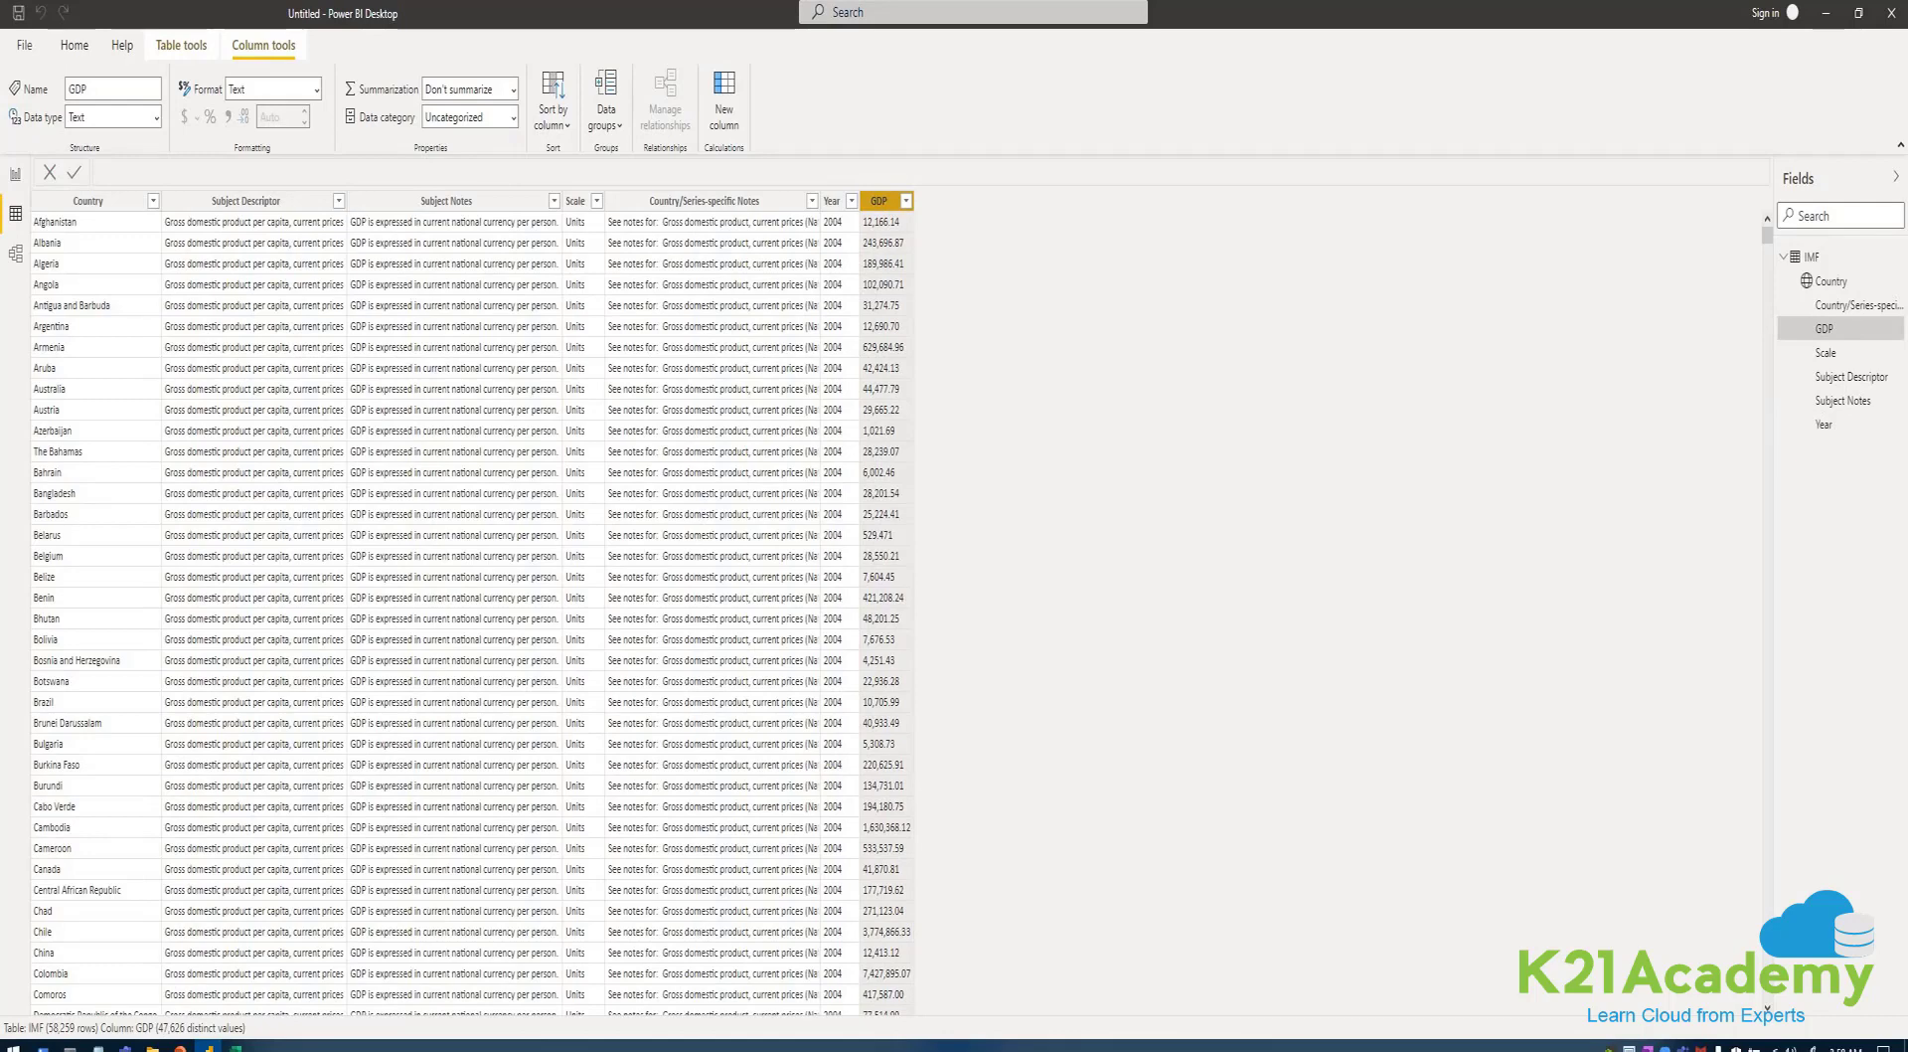
double_click(878, 201)
key(Return)
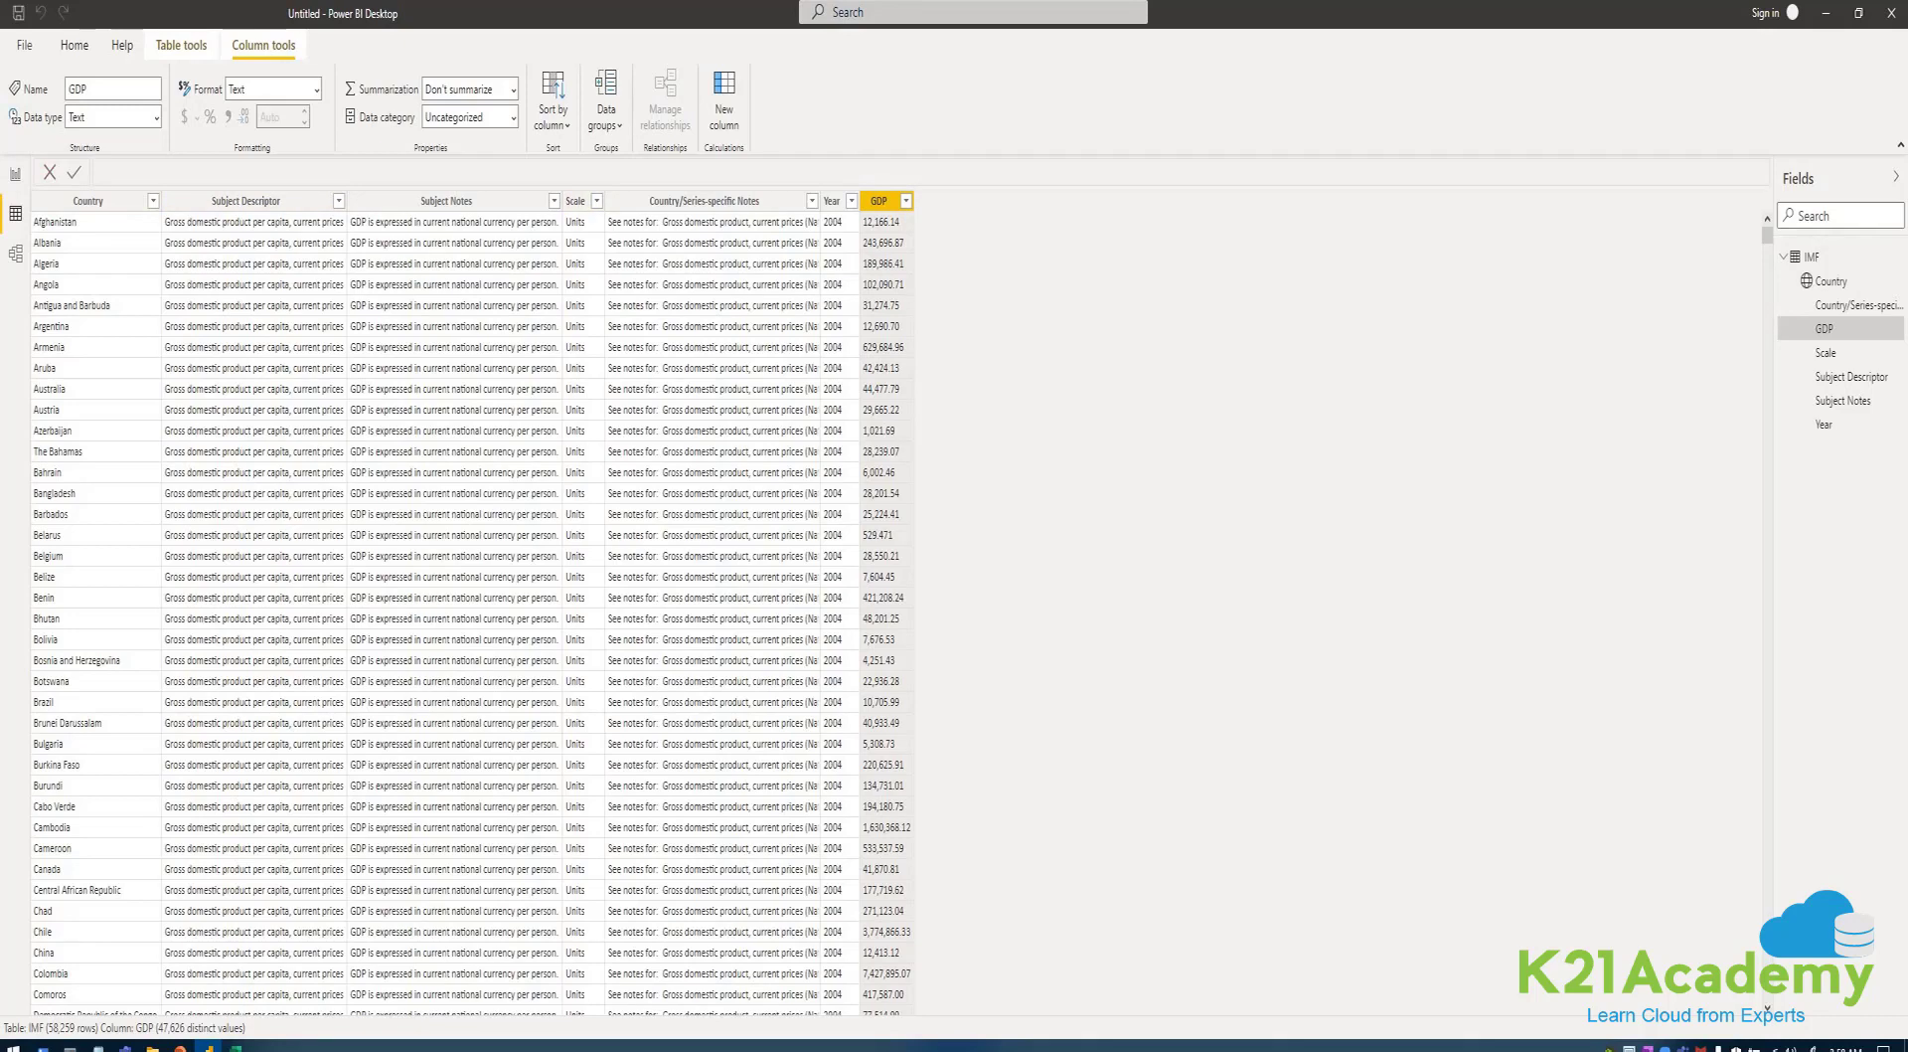
- Add a stacked column chart to the report page, enlarge it and position it around the middle of the canvas
click(15, 174)
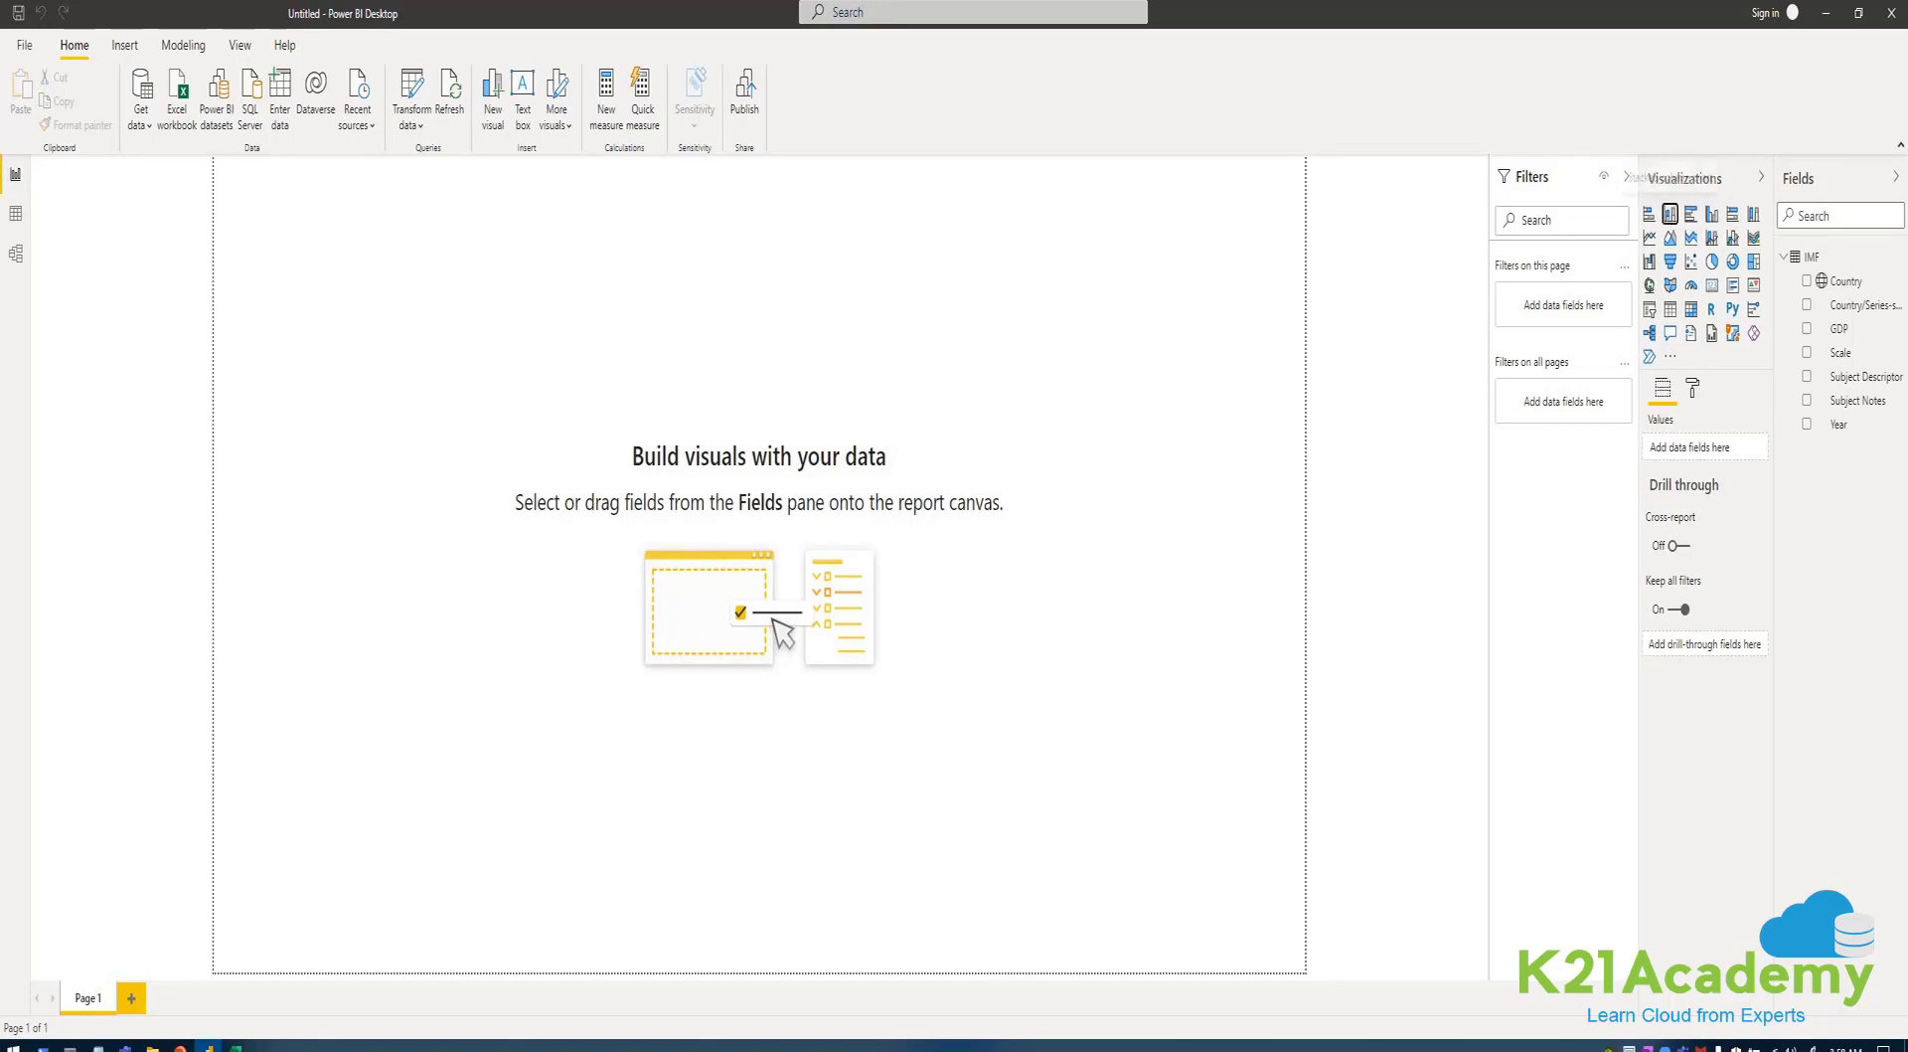
click(1670, 214)
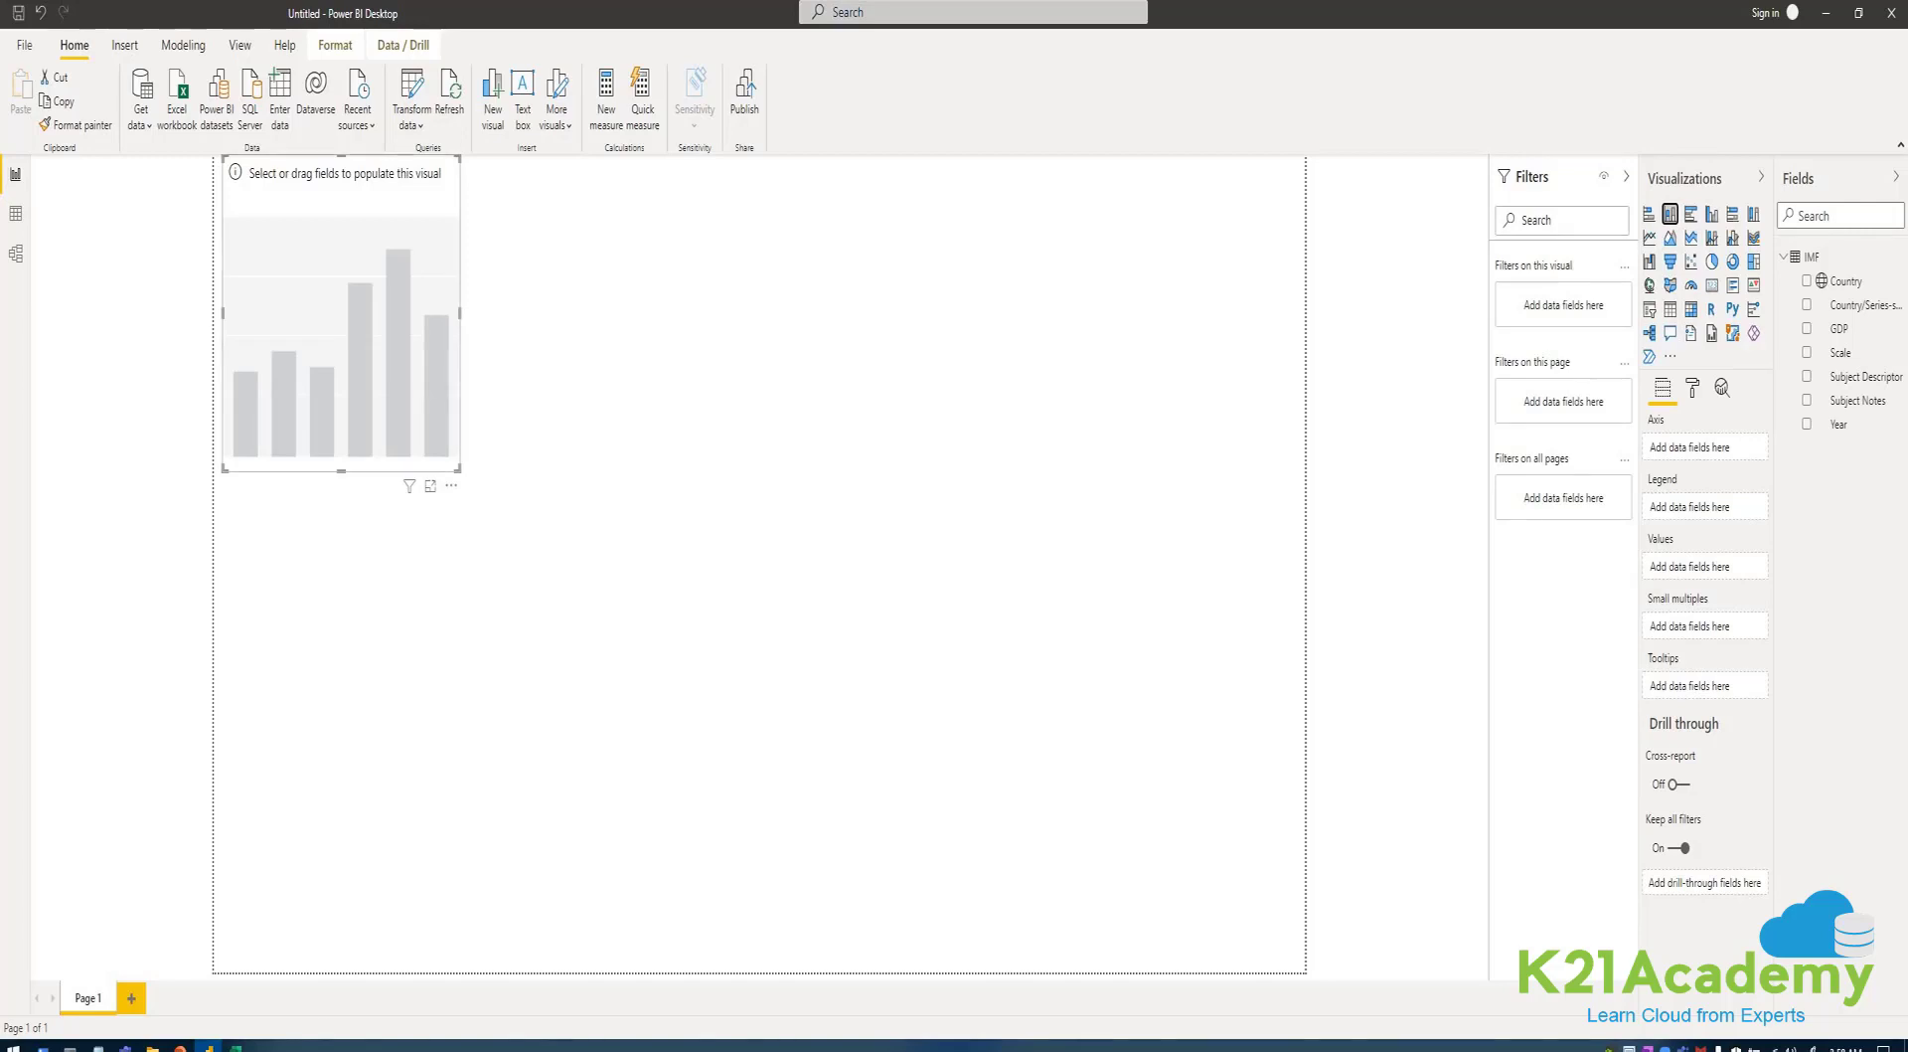
drag(341, 298, 396, 375)
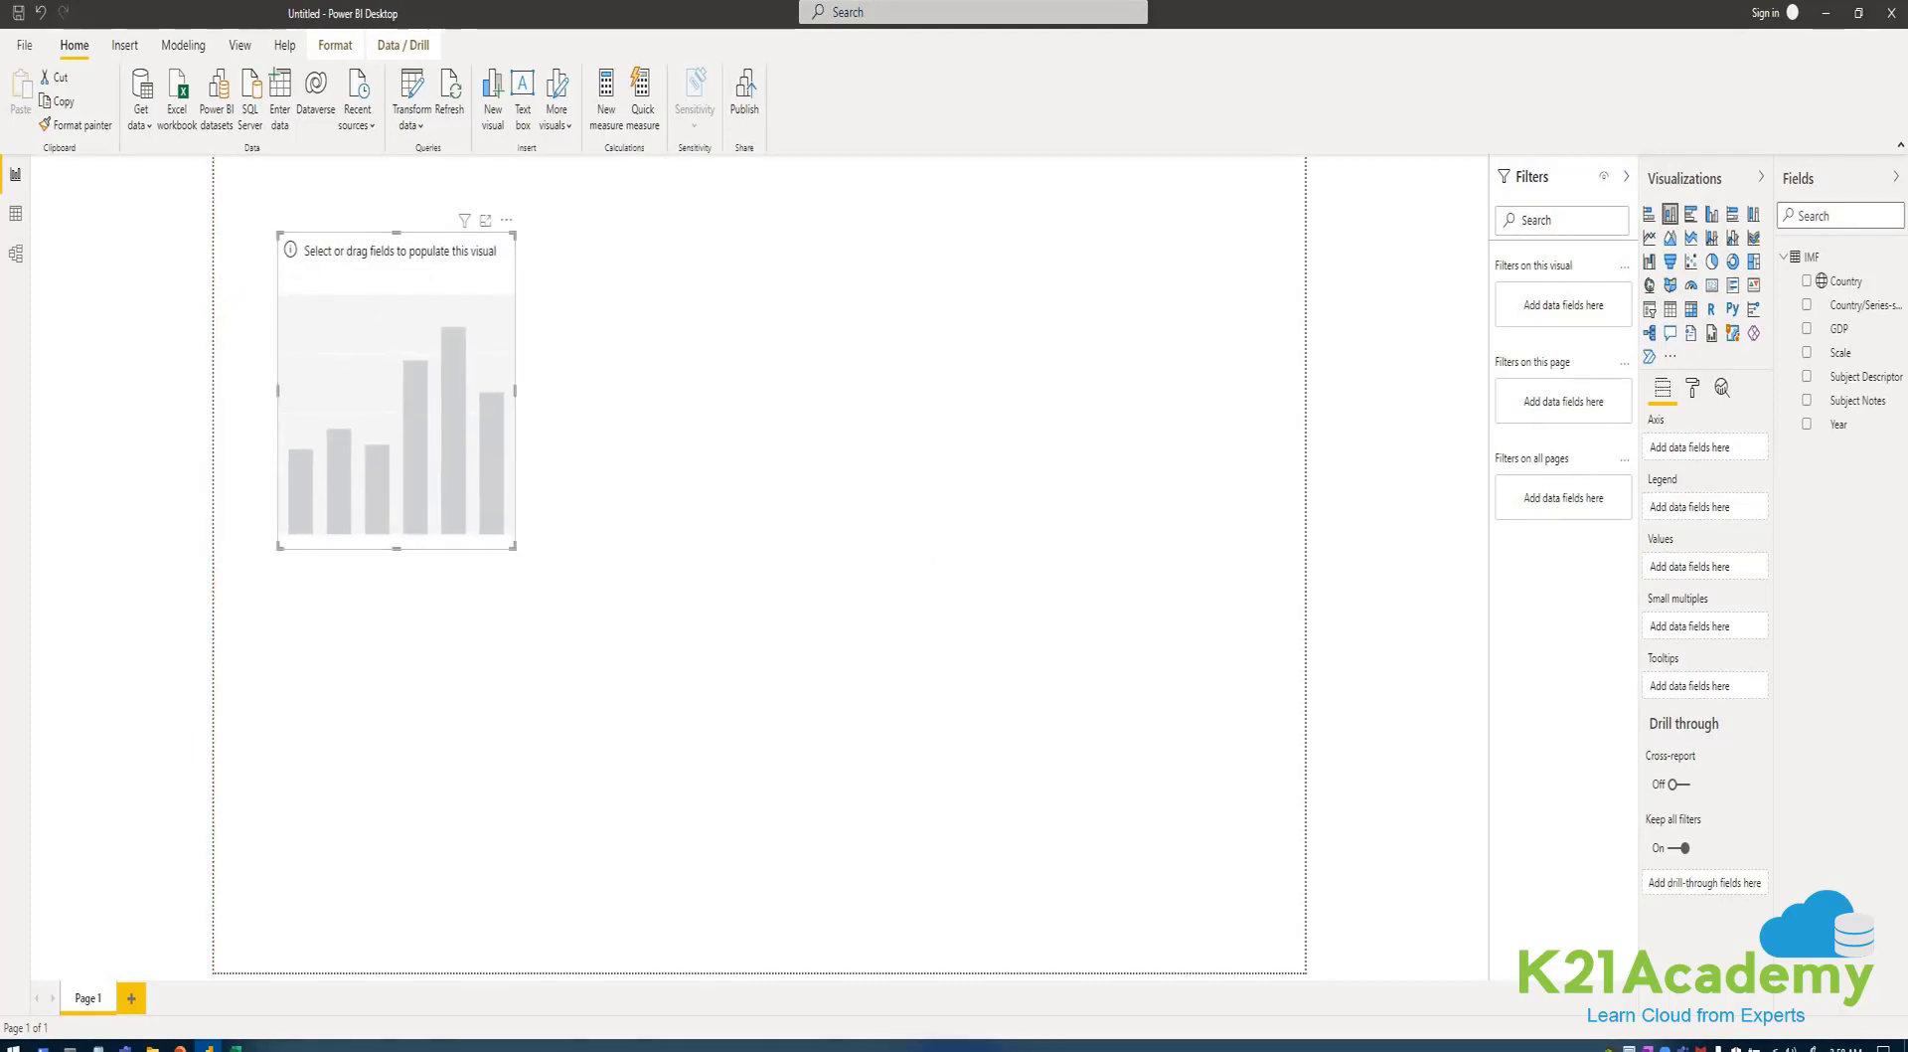
drag(514, 546, 787, 748)
drag(656, 556, 910, 630)
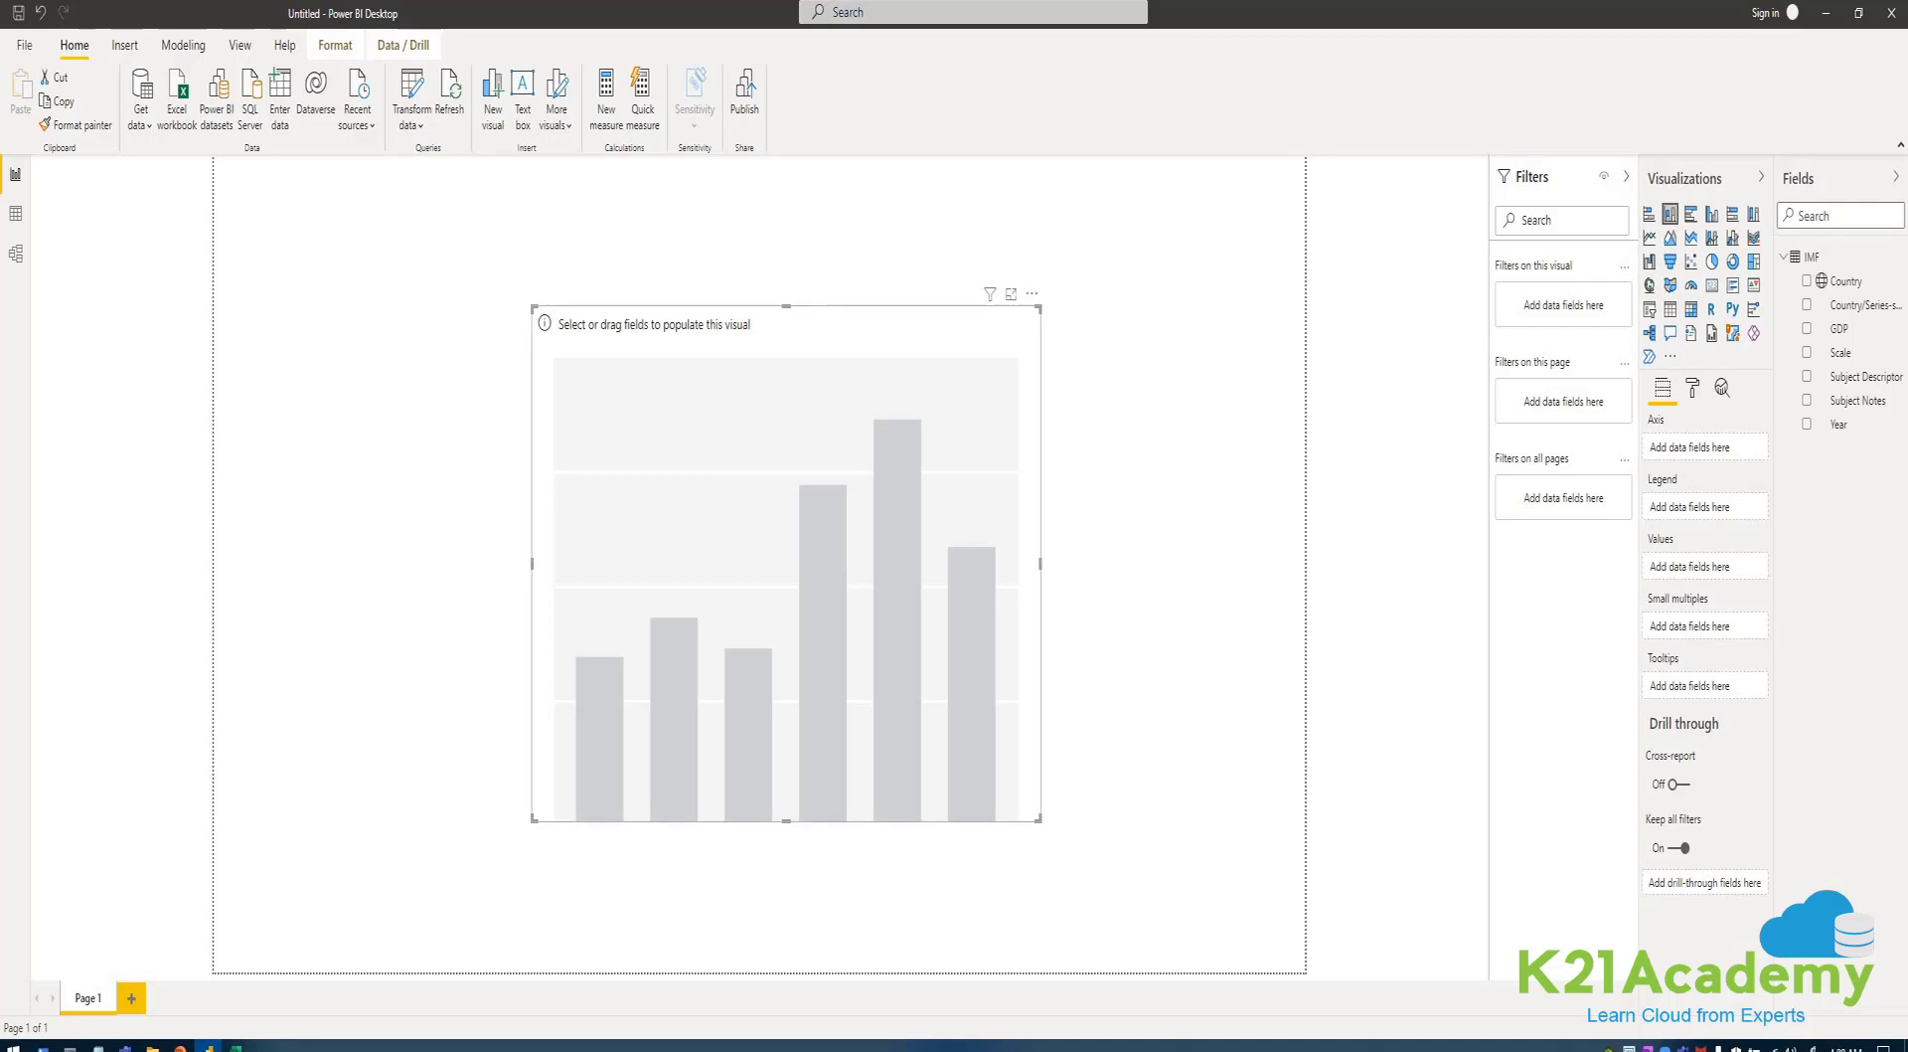
drag(874, 609, 757, 538)
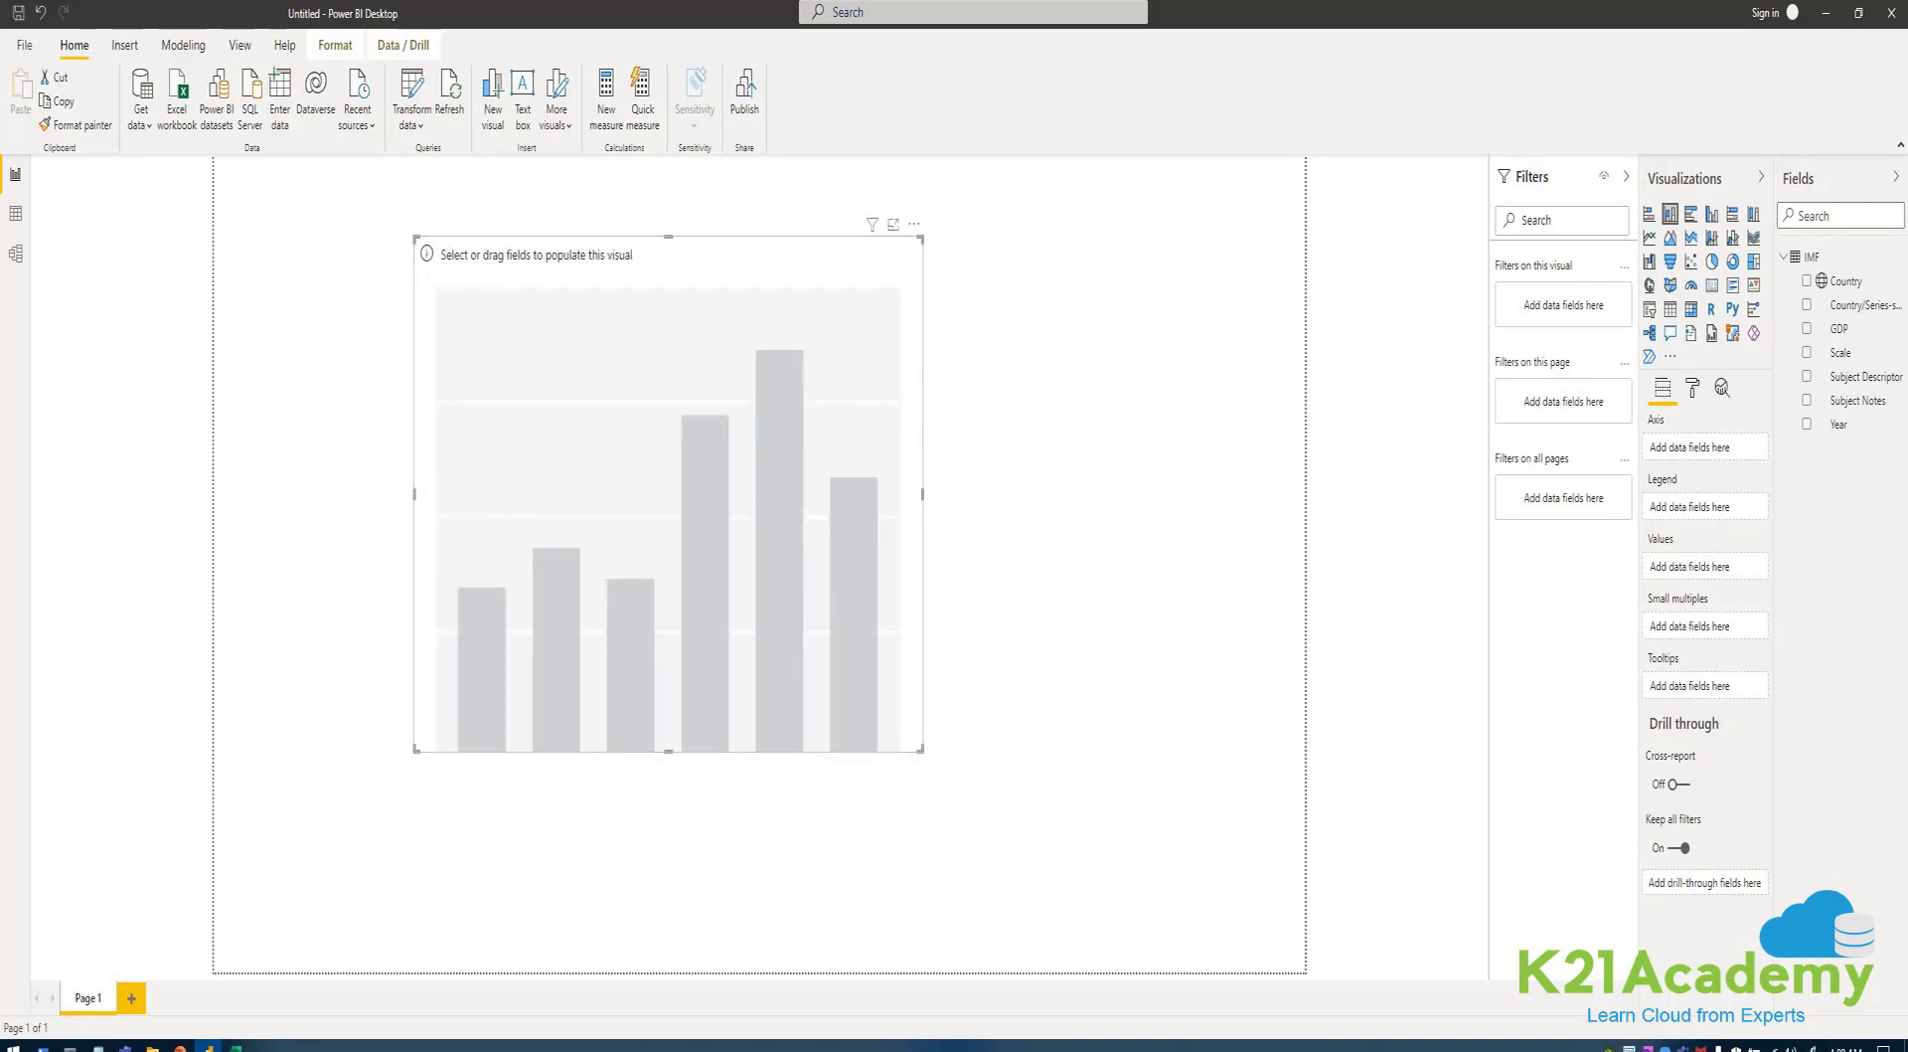
drag(921, 749, 993, 807)
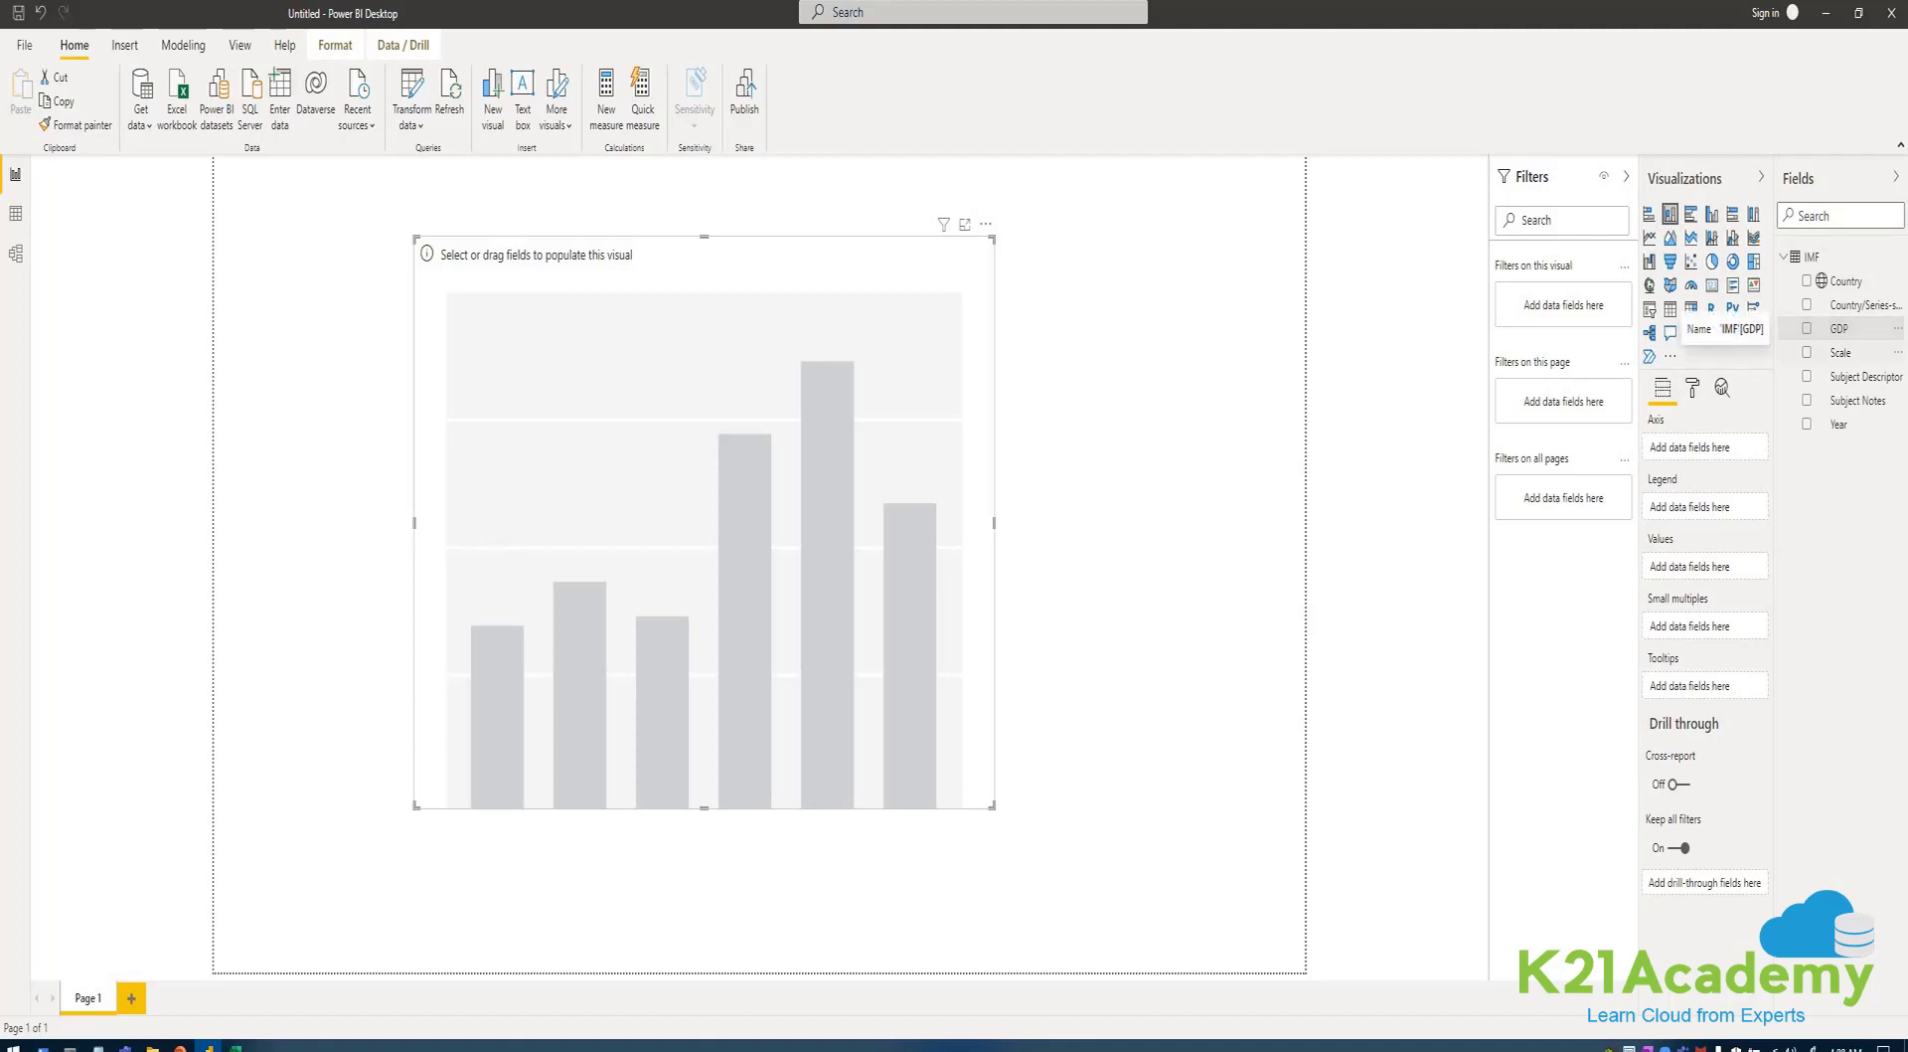
- Assign GDP to the column chart's values, Year to its axis and Country to its legend
drag(1839, 328, 1689, 565)
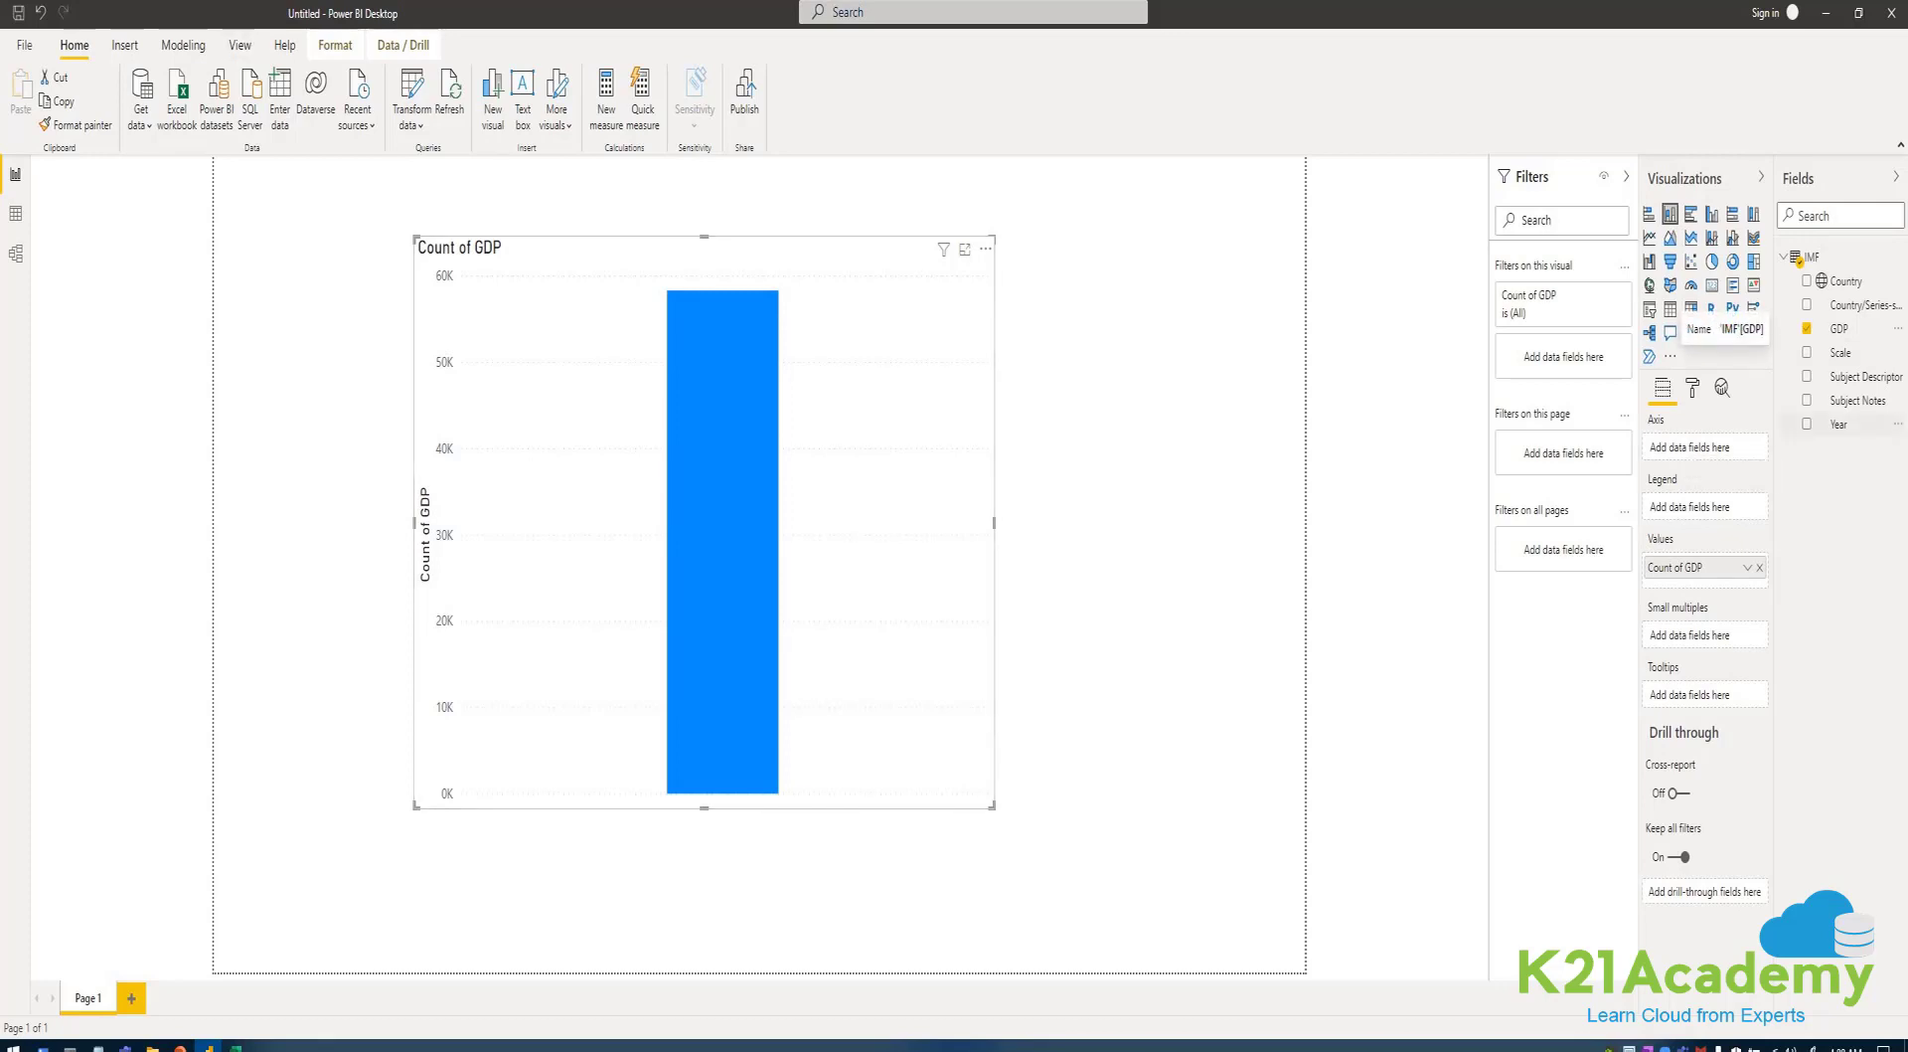
drag(1839, 423, 1656, 447)
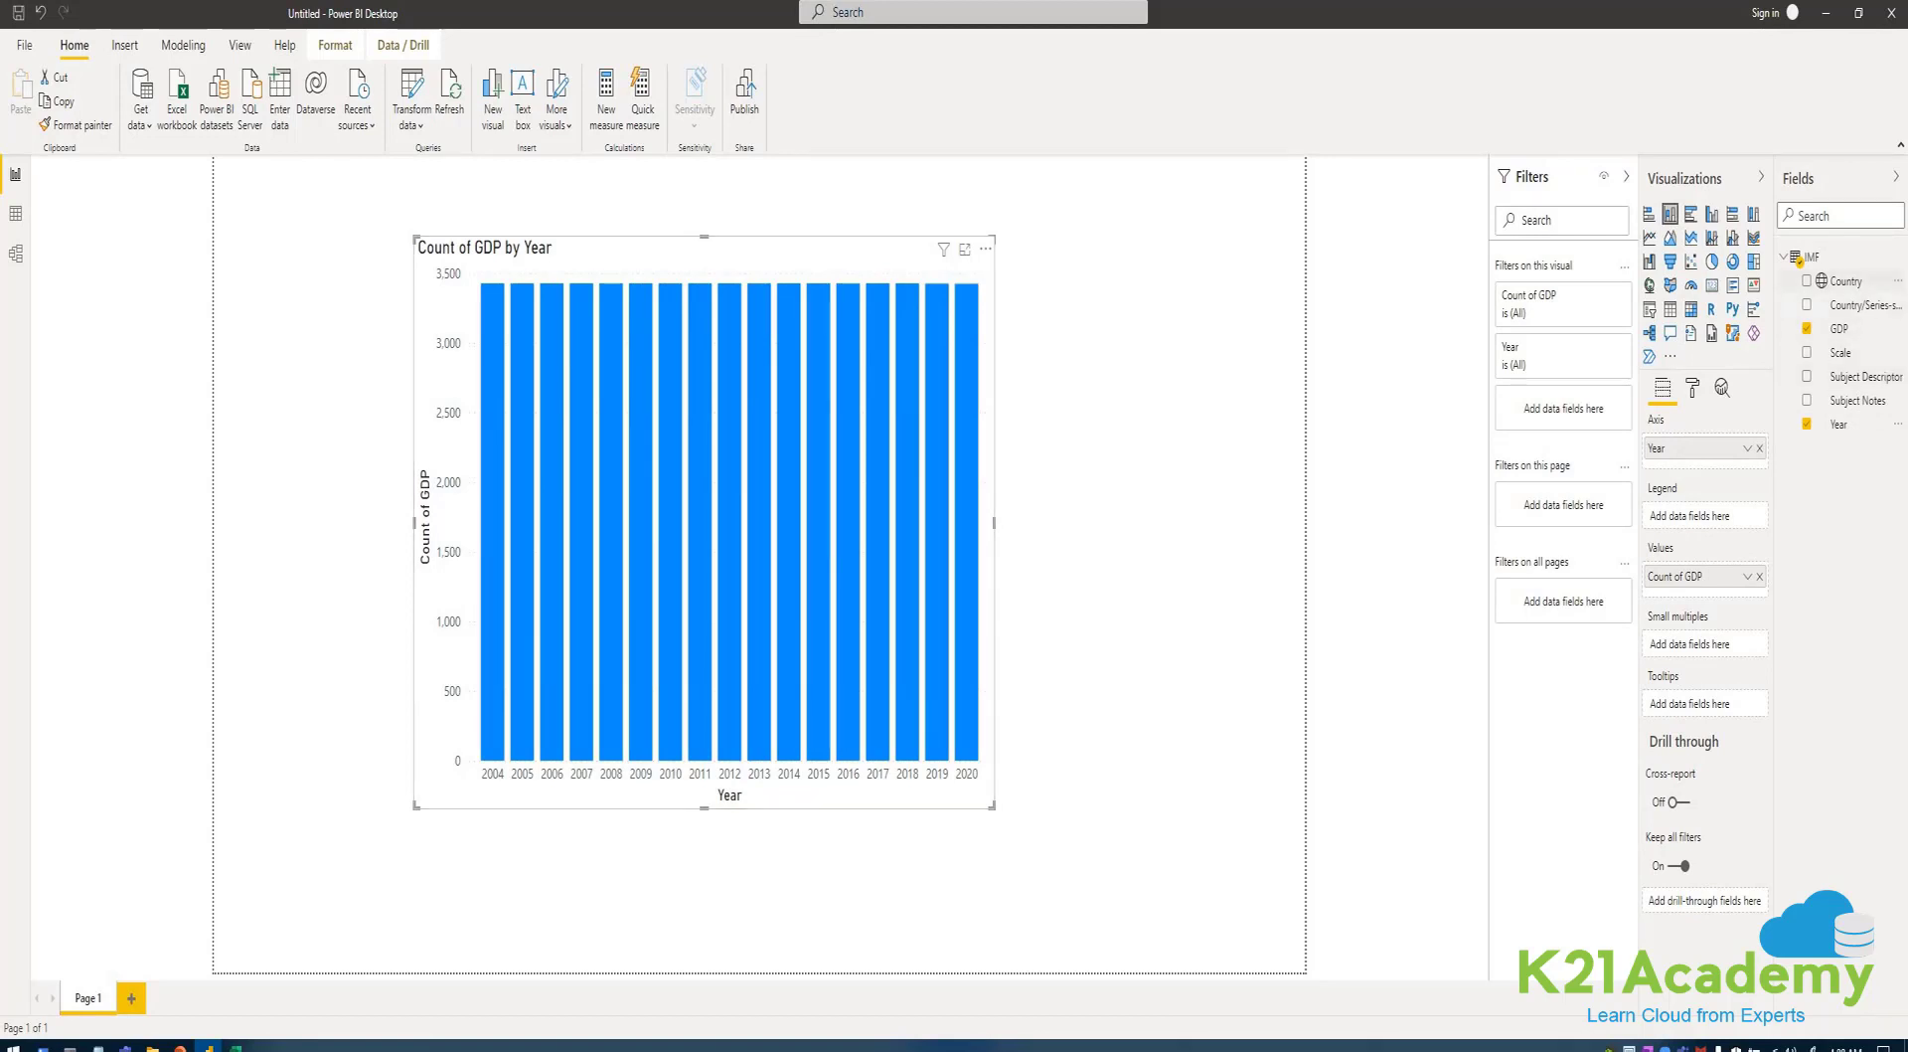
drag(1846, 281, 1705, 517)
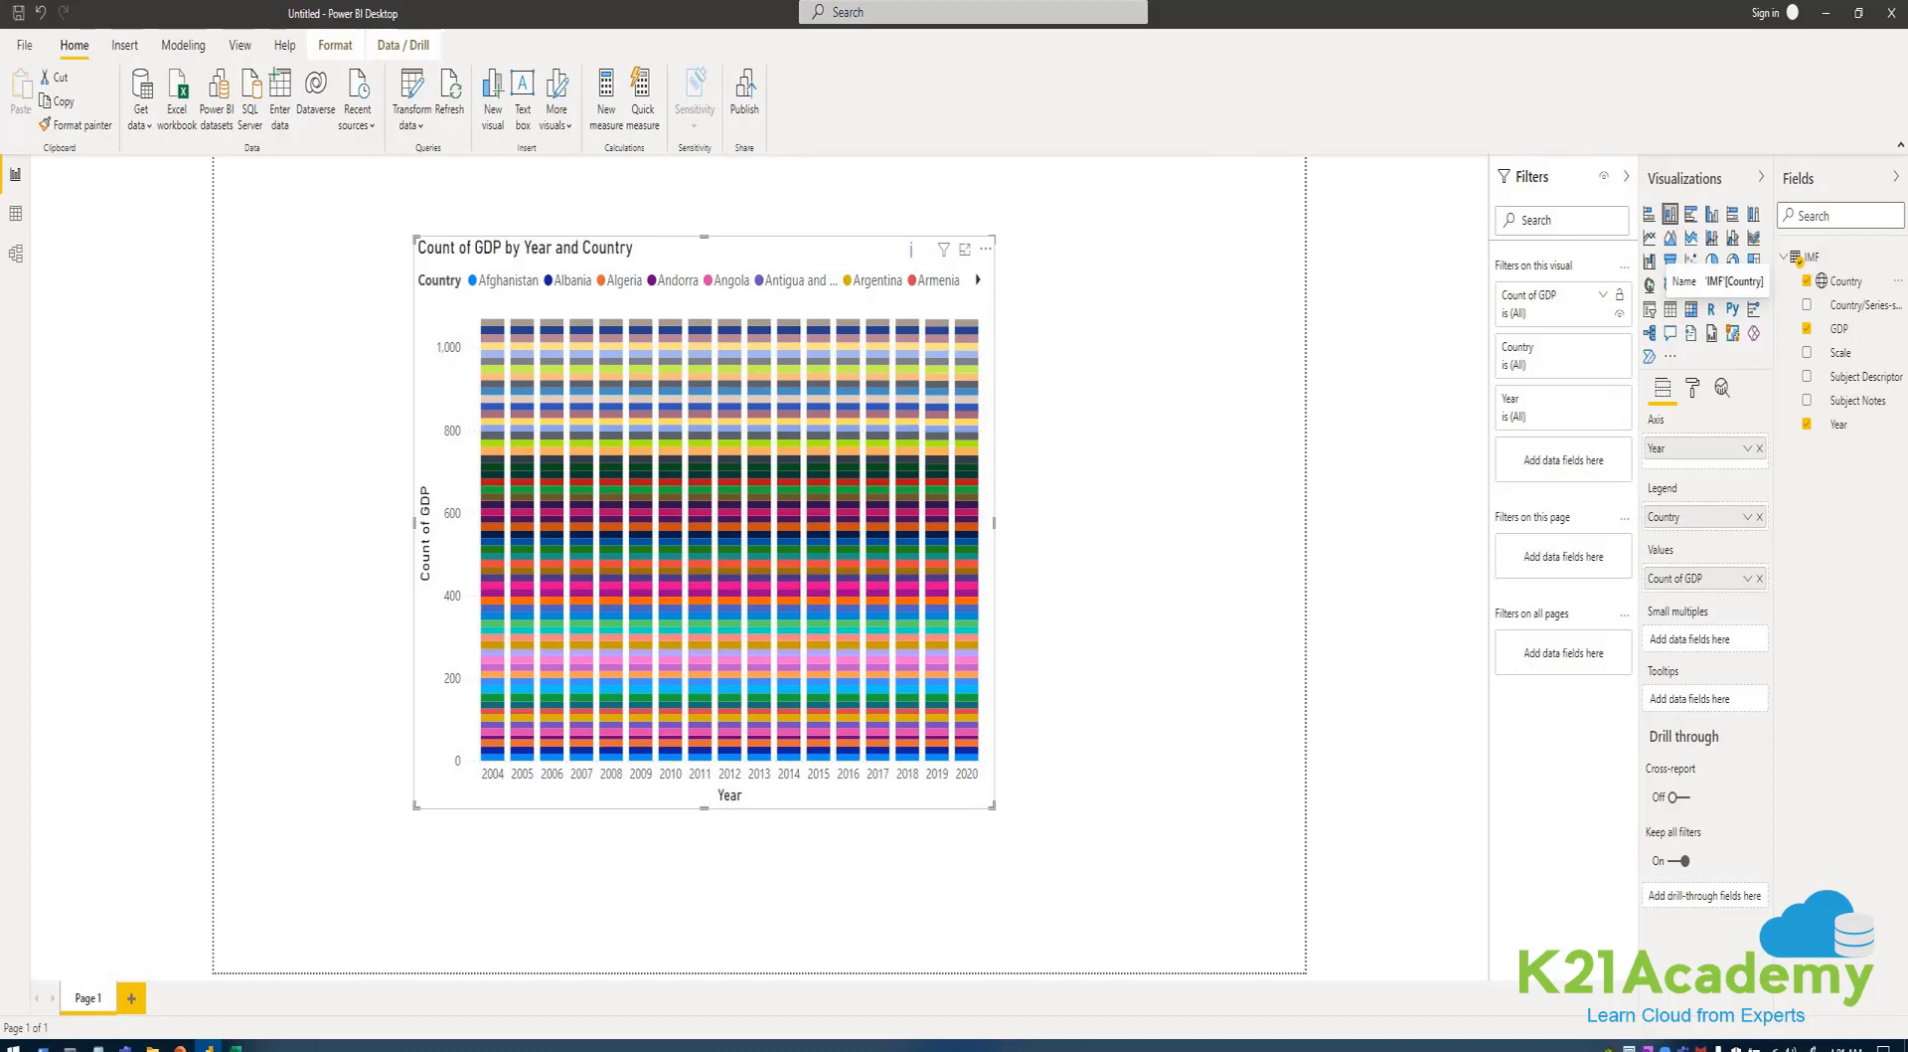
- Switch the chart's Country filter to Top N and enter 5 as the number of top items
click(1602, 294)
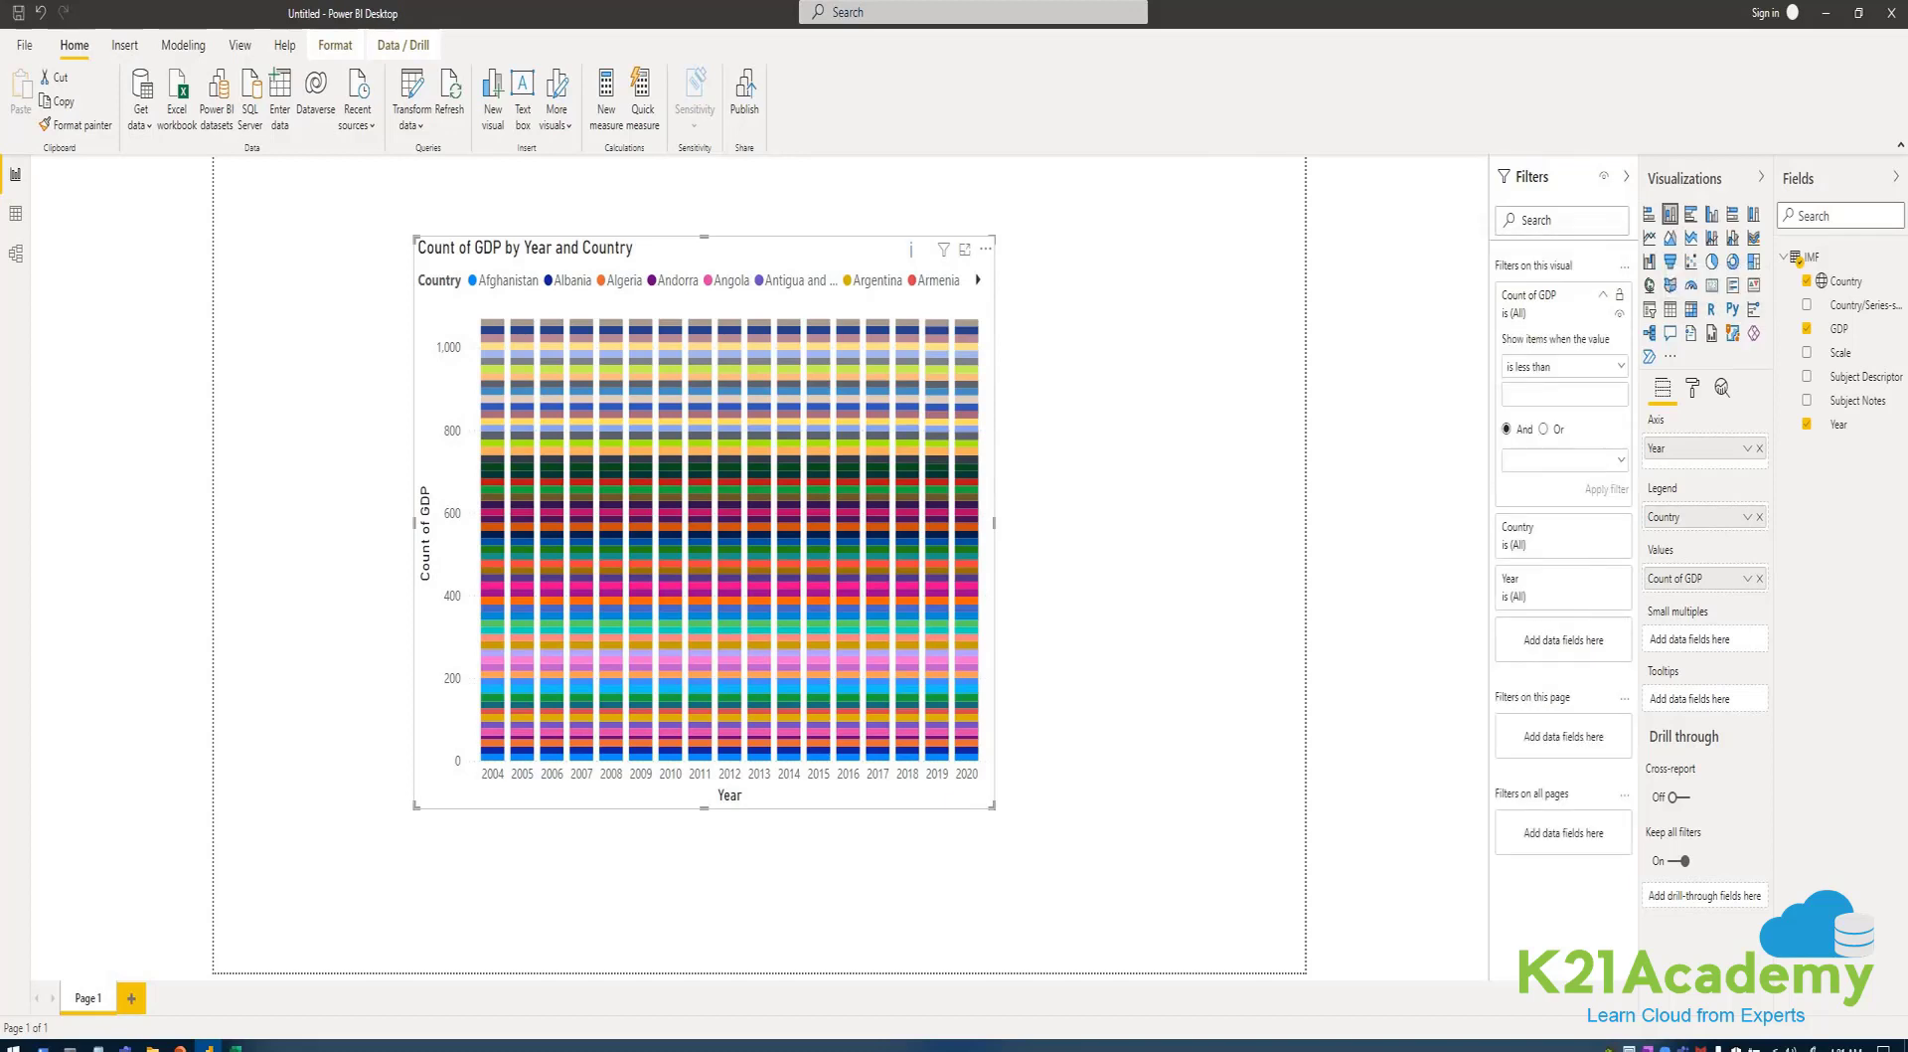
click(1603, 295)
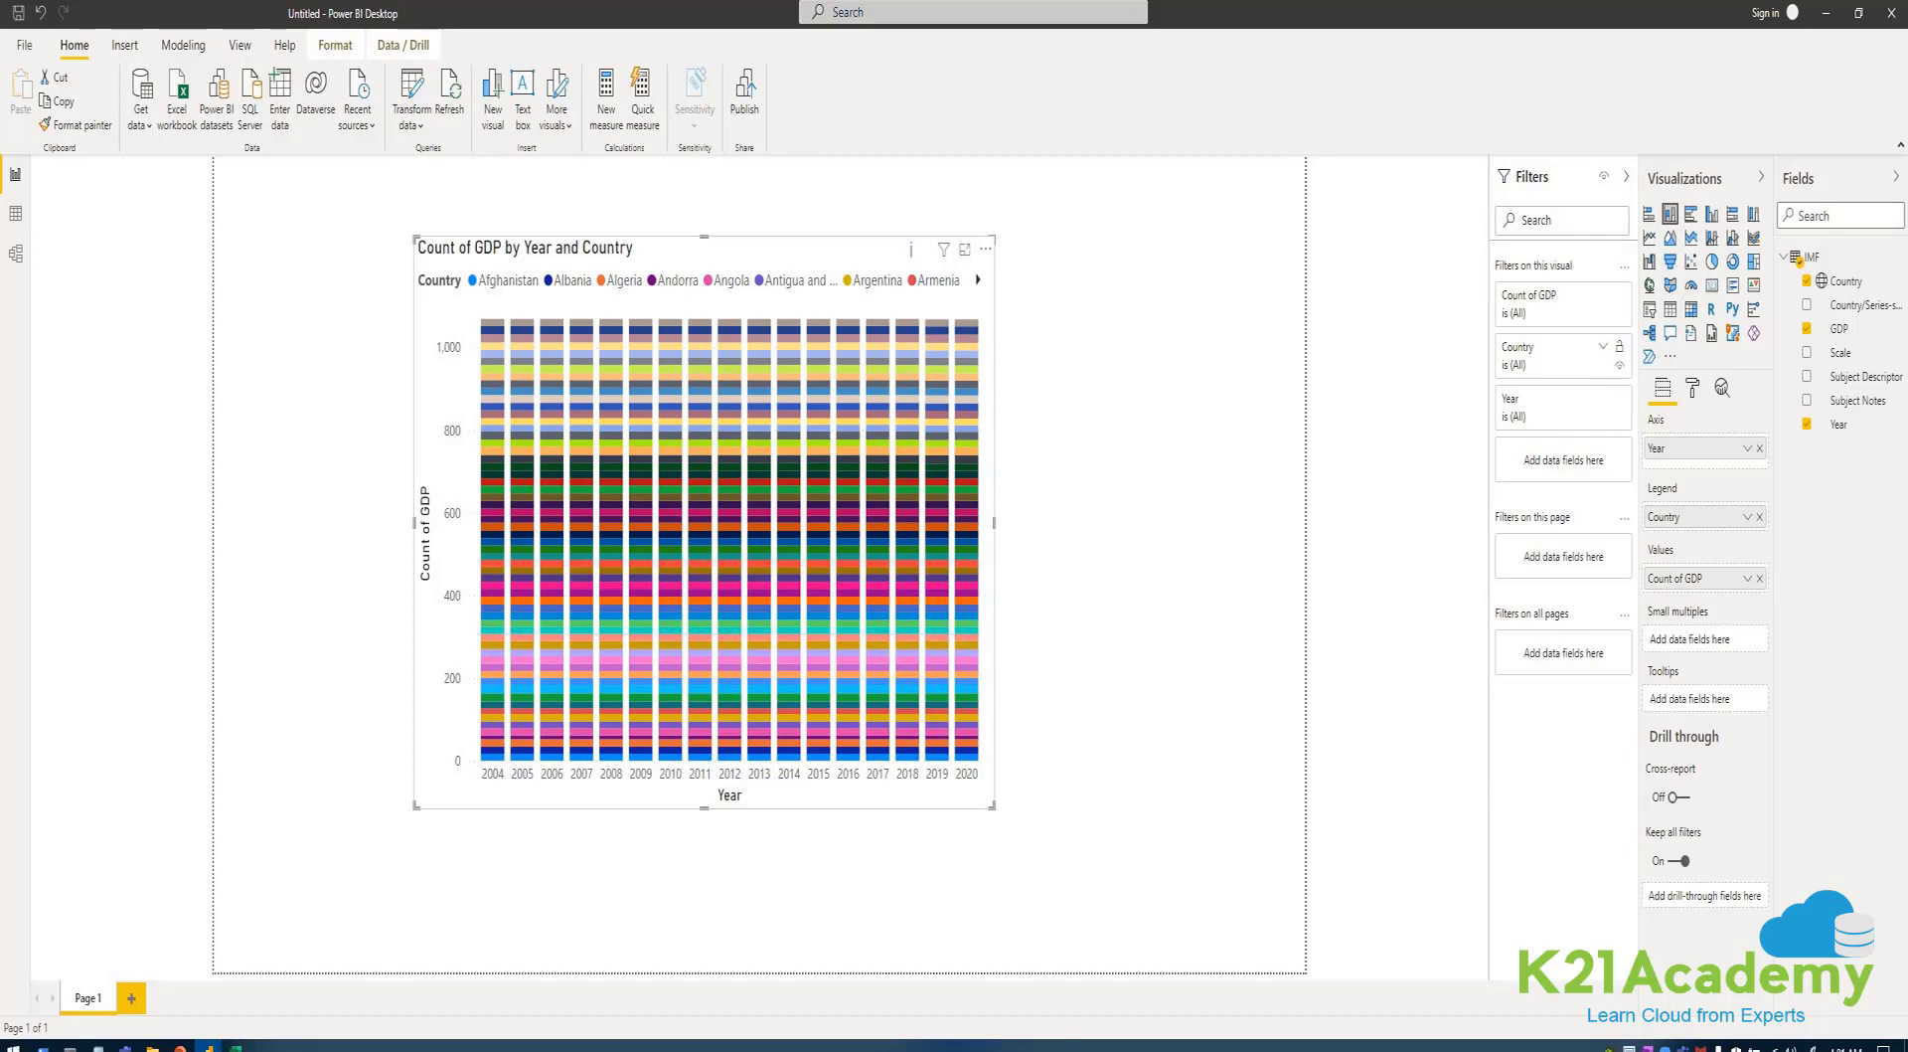
click(1602, 346)
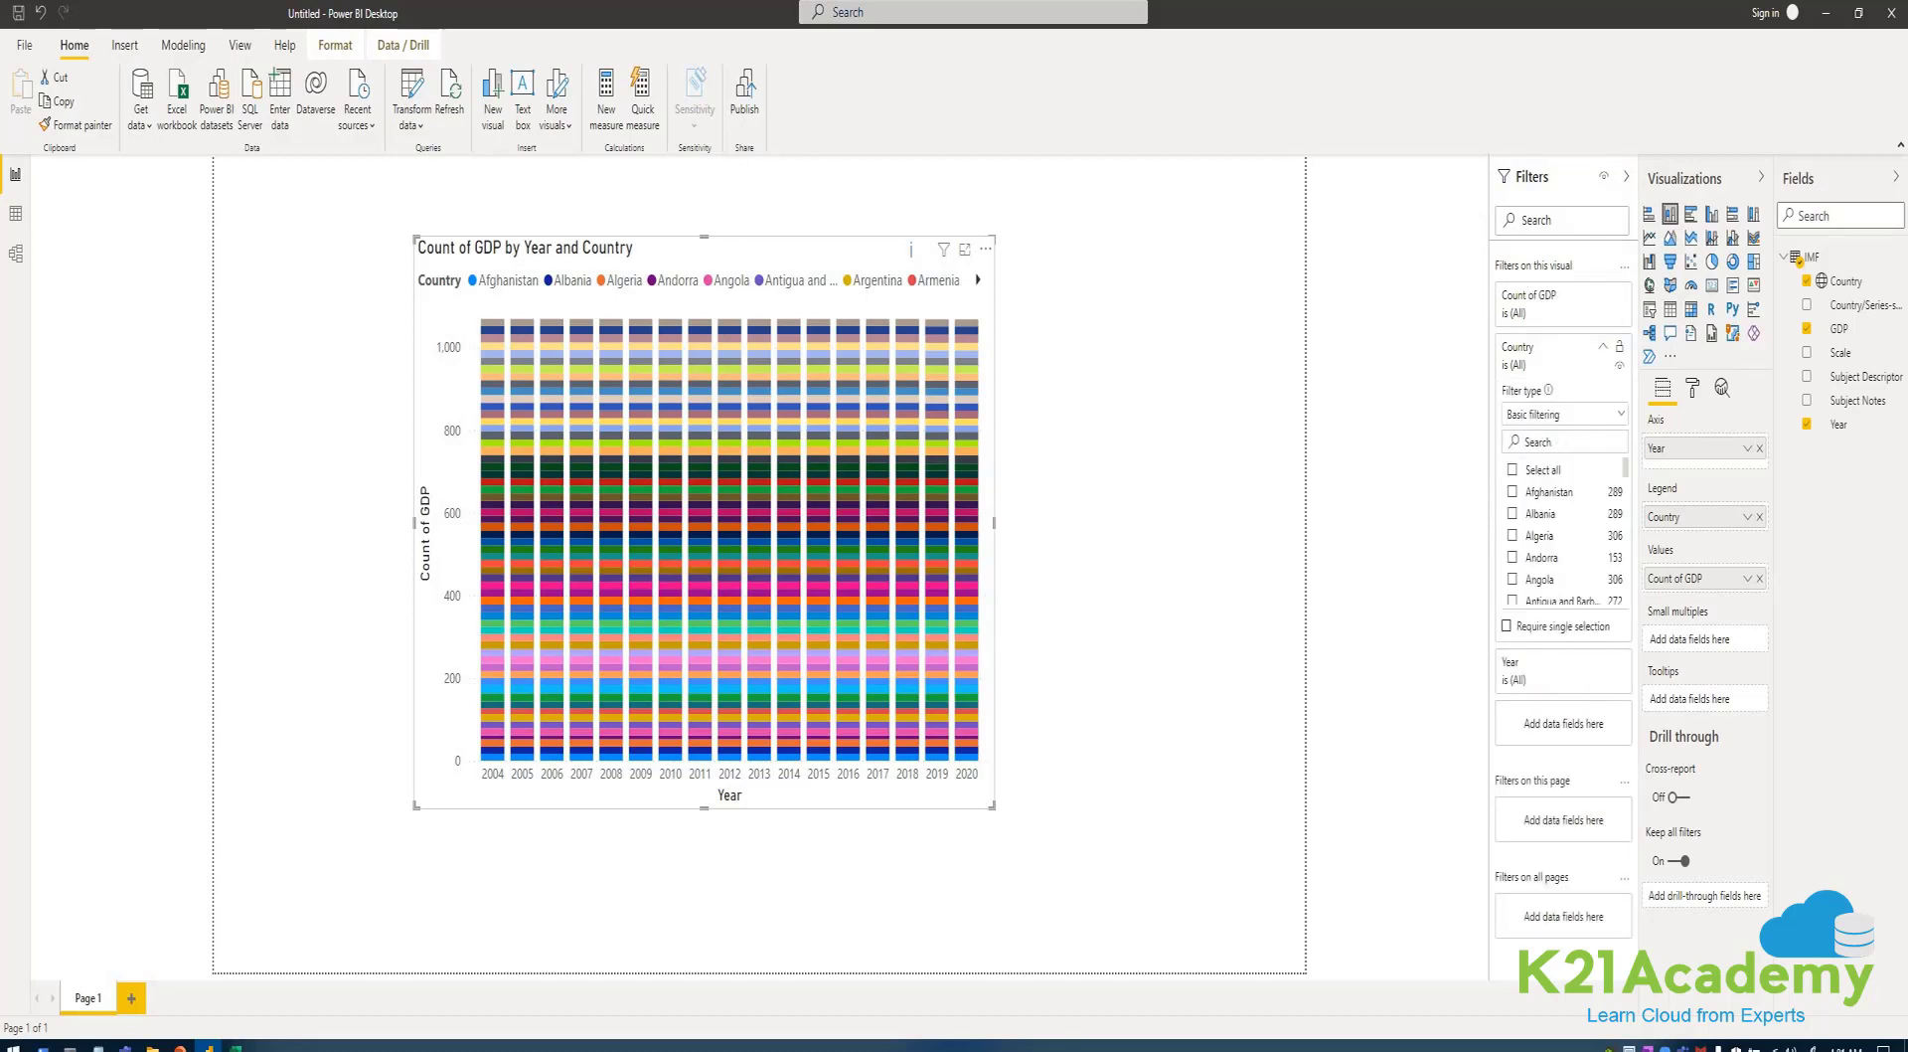
click(1564, 414)
click(1530, 489)
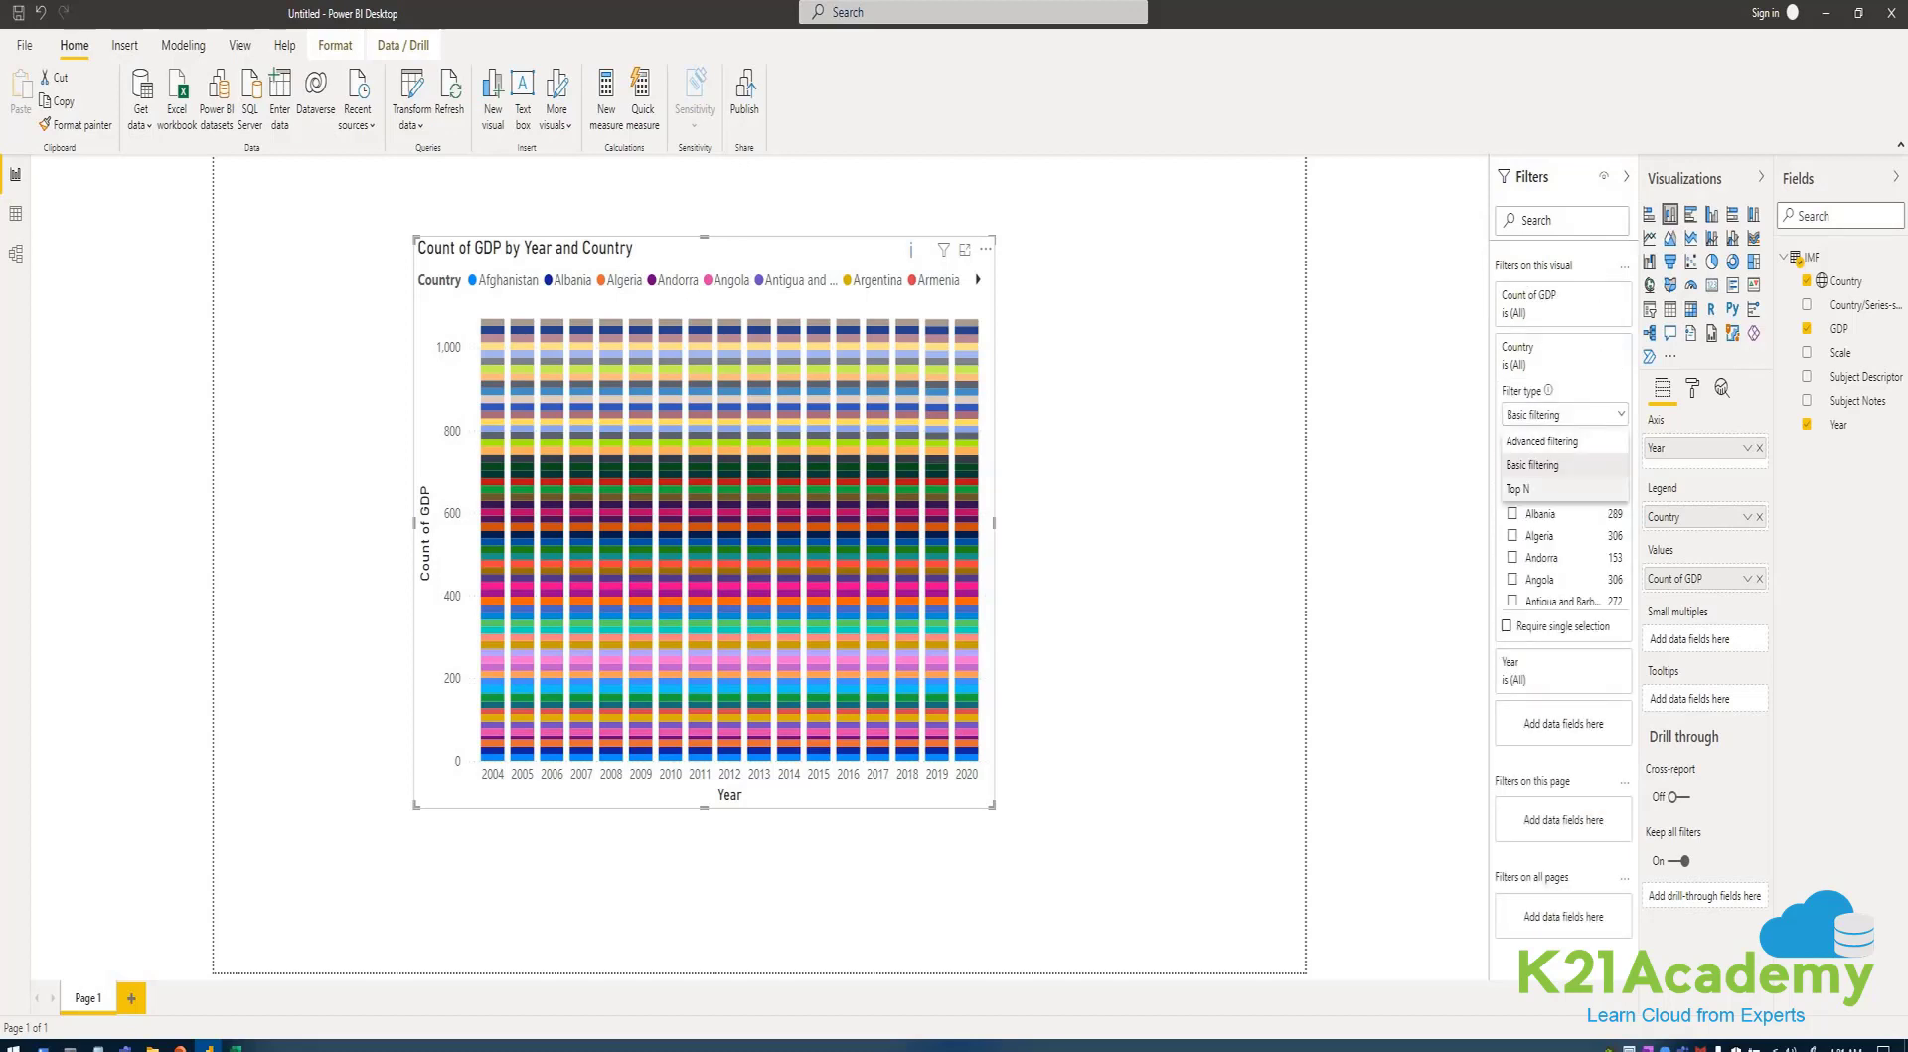
click(1596, 465)
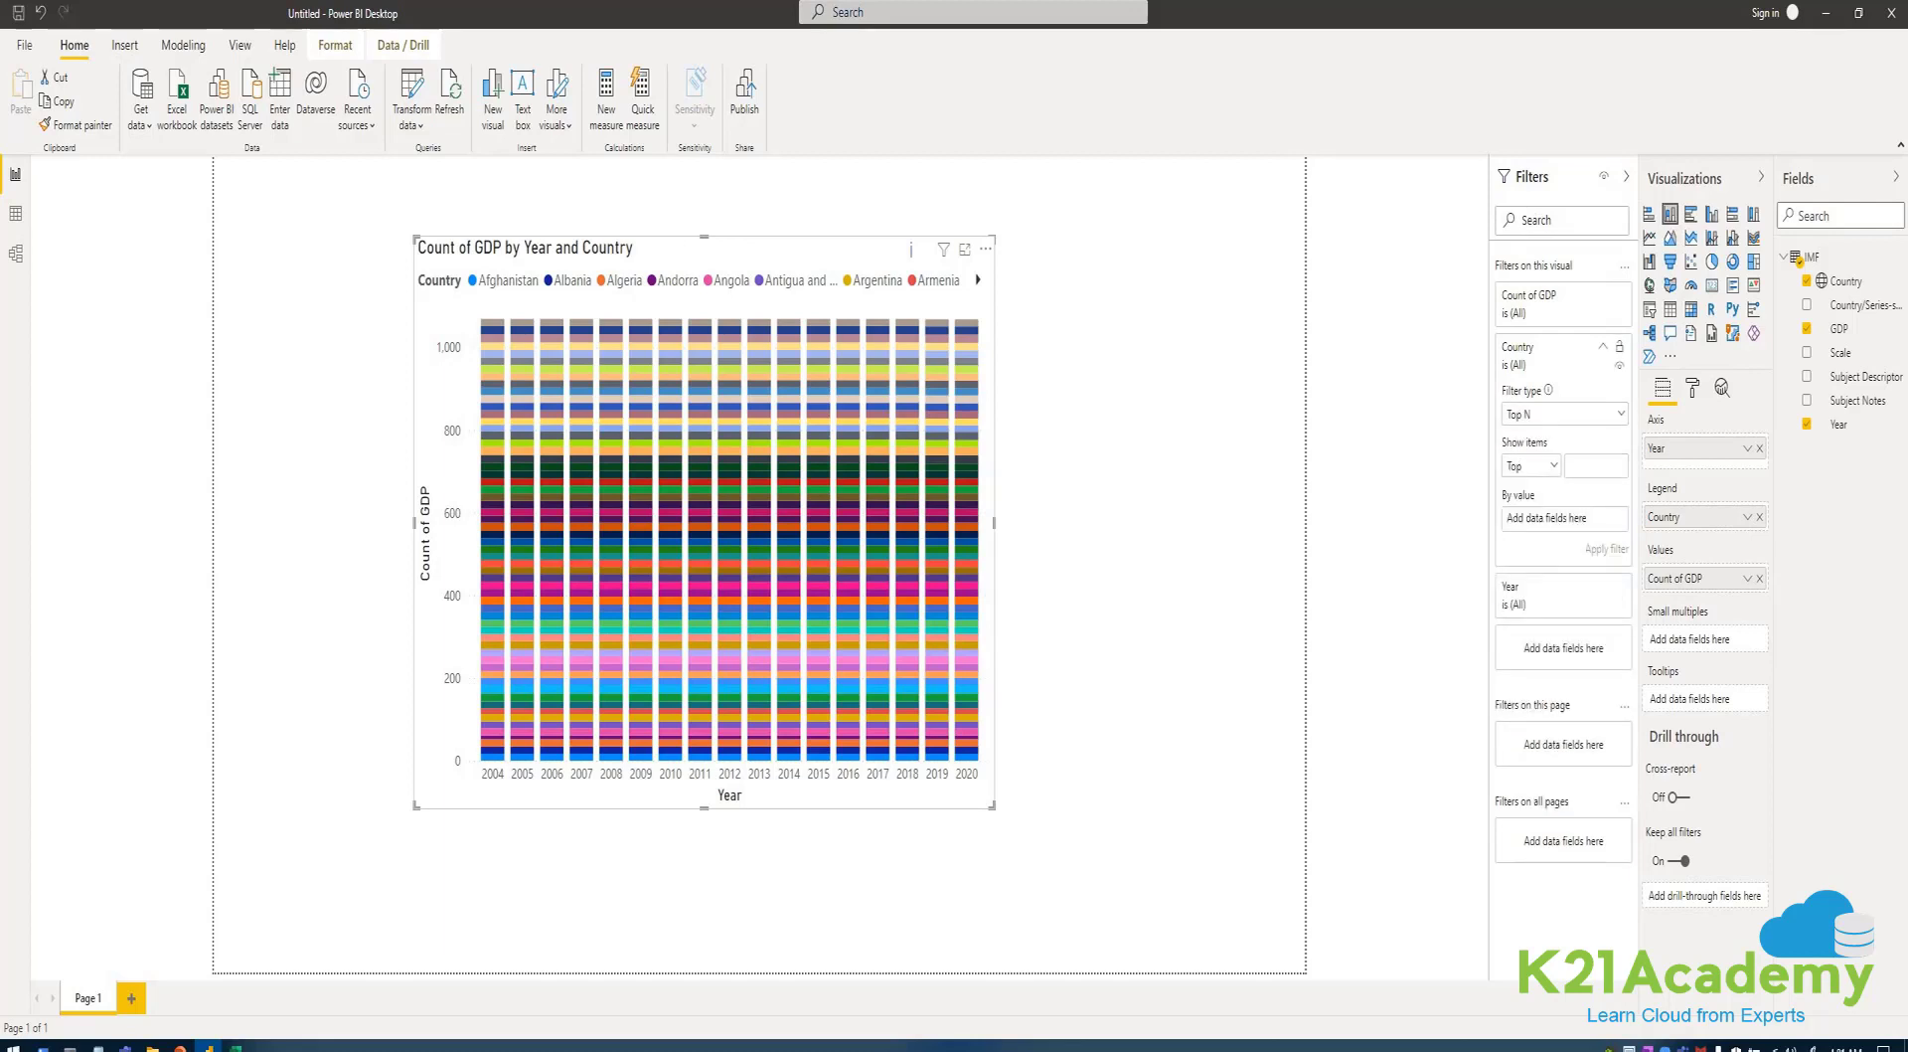
text(5)
- Filter the chart's Year field to 2018, 2019 and 2020
click(1603, 587)
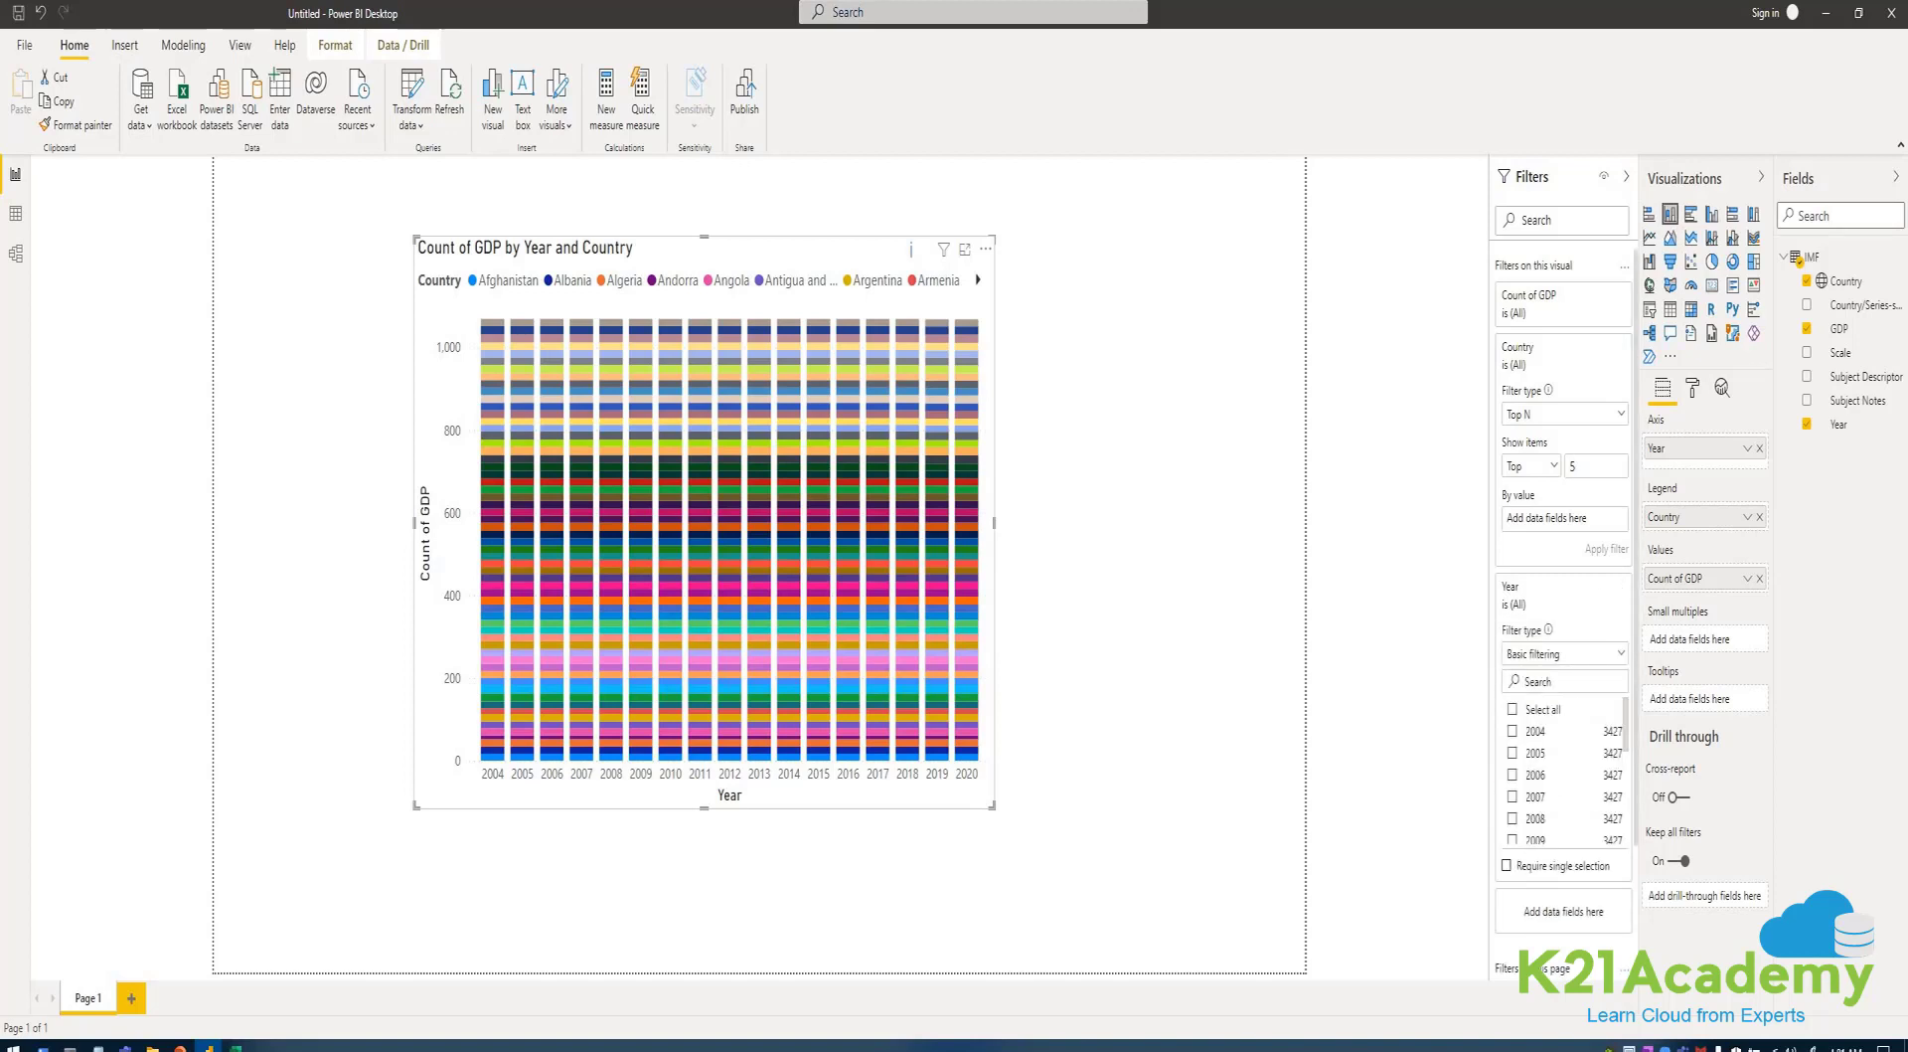
scroll(1563, 695, down, 5)
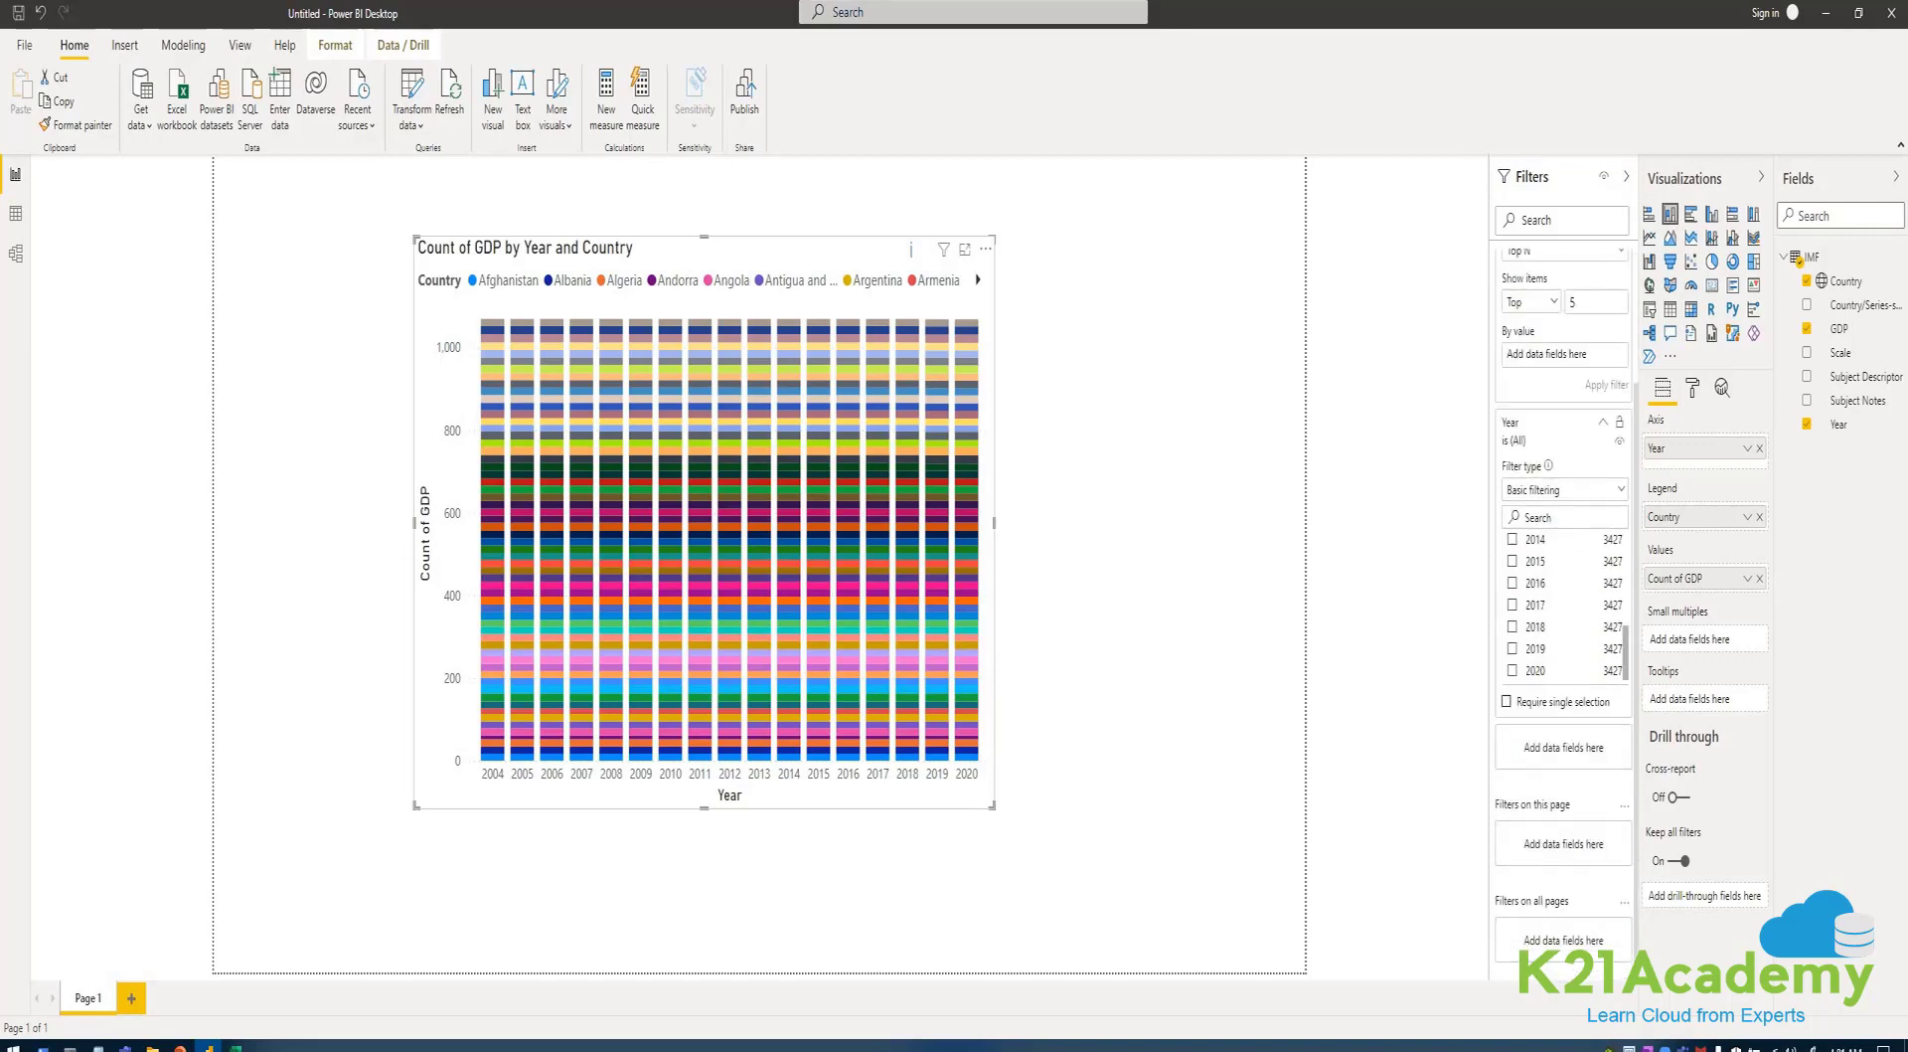
click(1512, 671)
click(1513, 649)
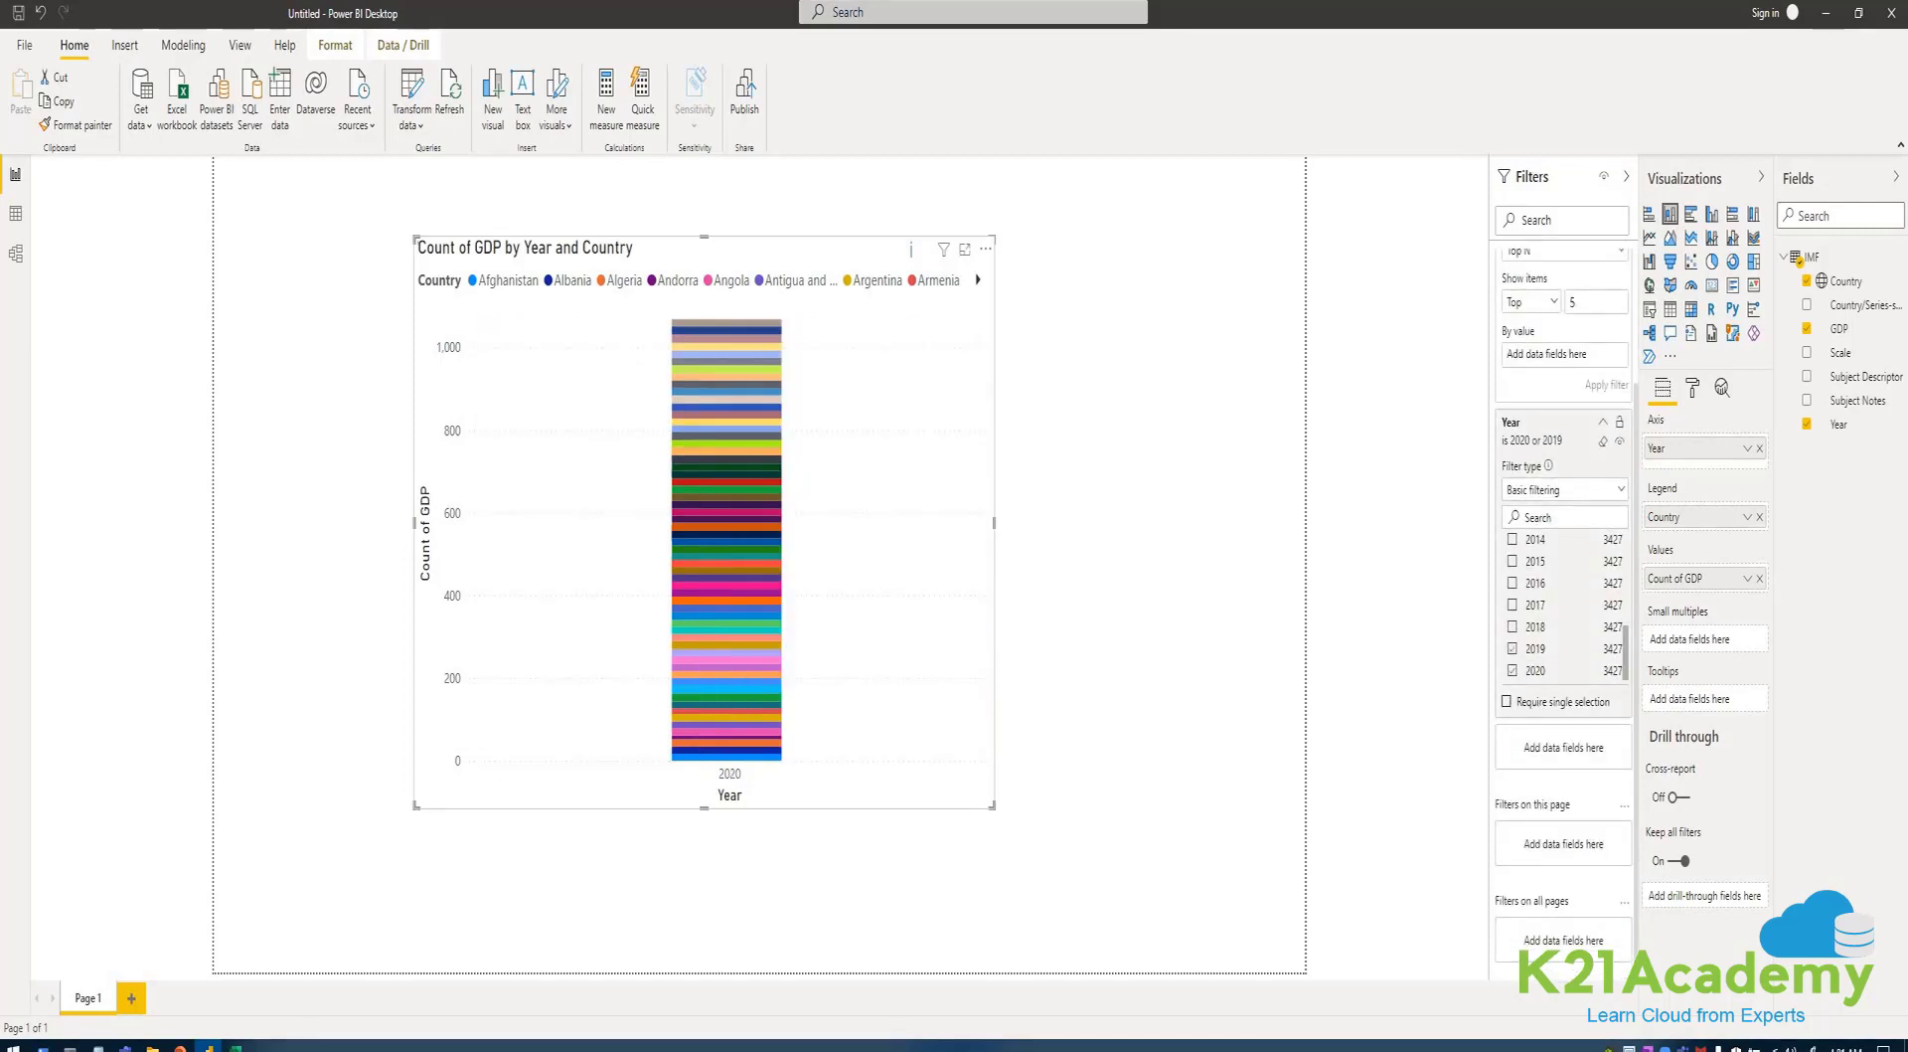
click(1513, 627)
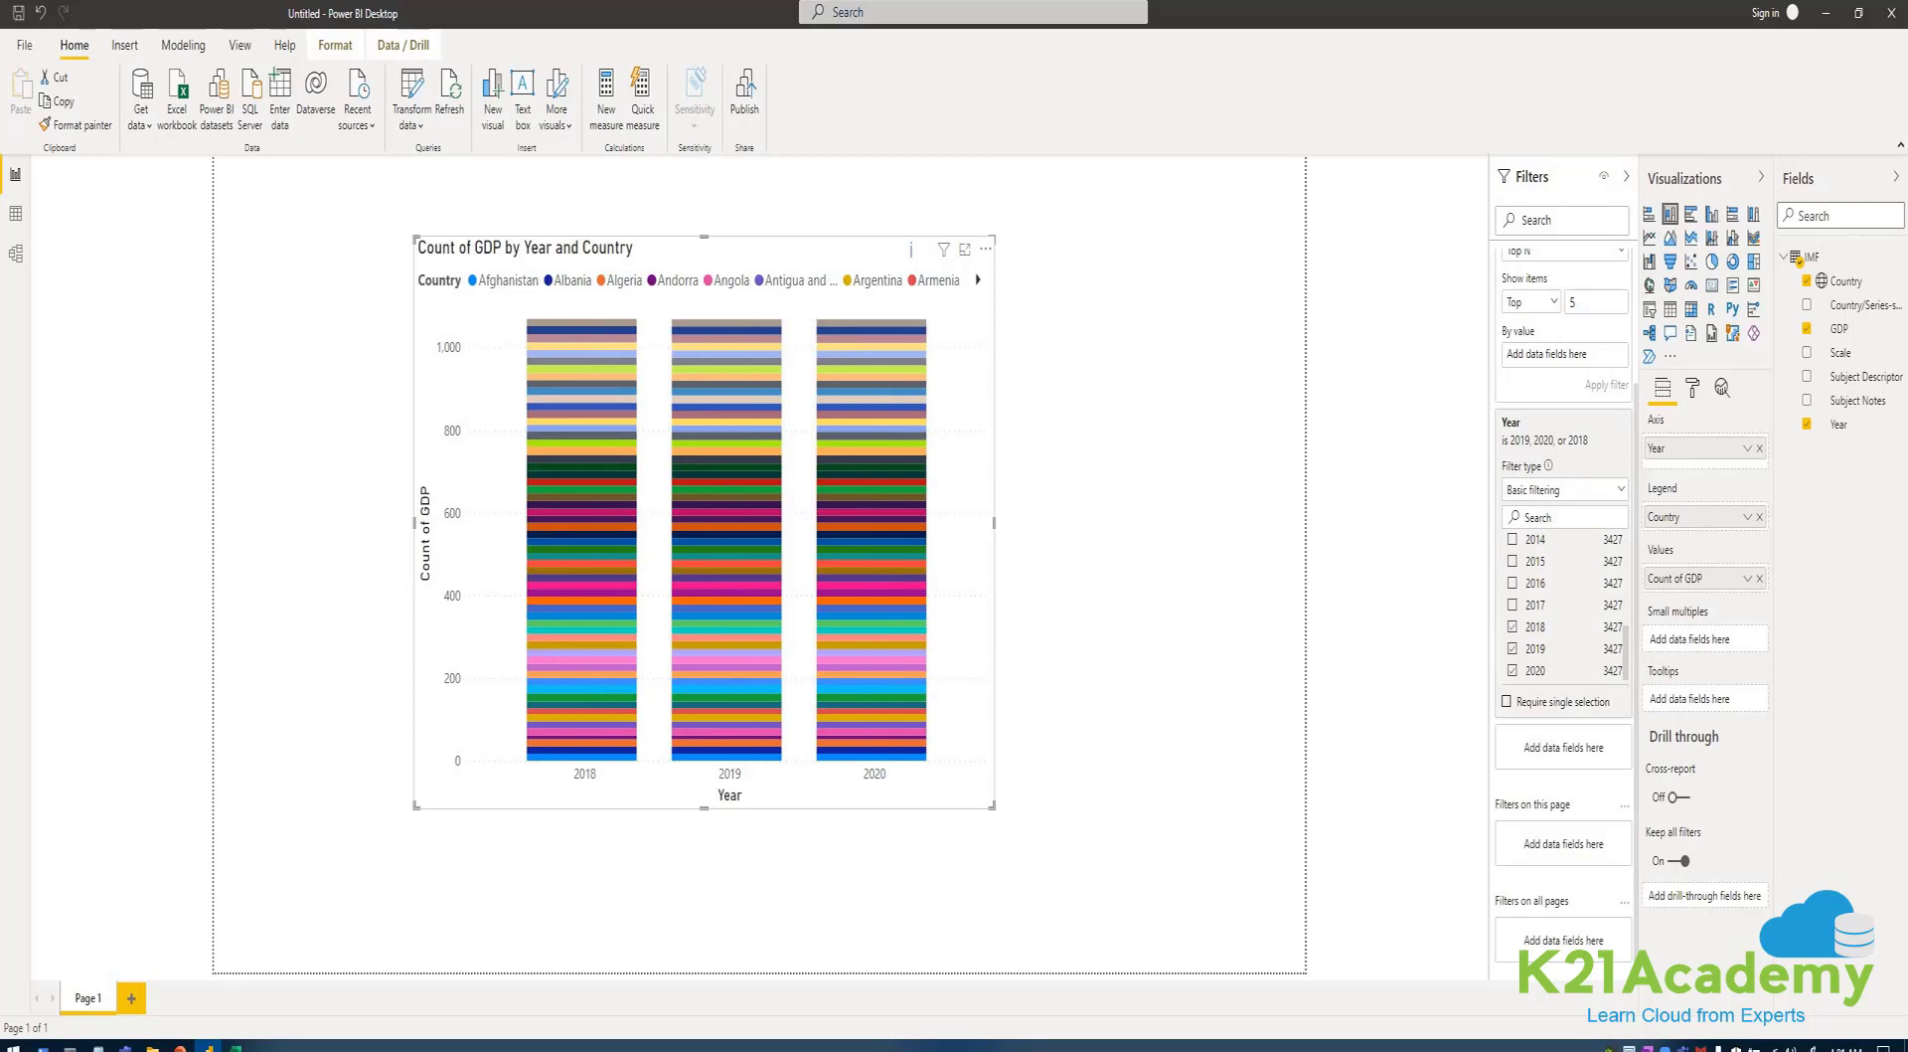
- Switch the Country filter to basic filtering and select Afghanistan, Albania, Algeria, Andorra, Angola, and Antigua and Barbuda
scroll(1563, 745, up, 5)
click(1532, 466)
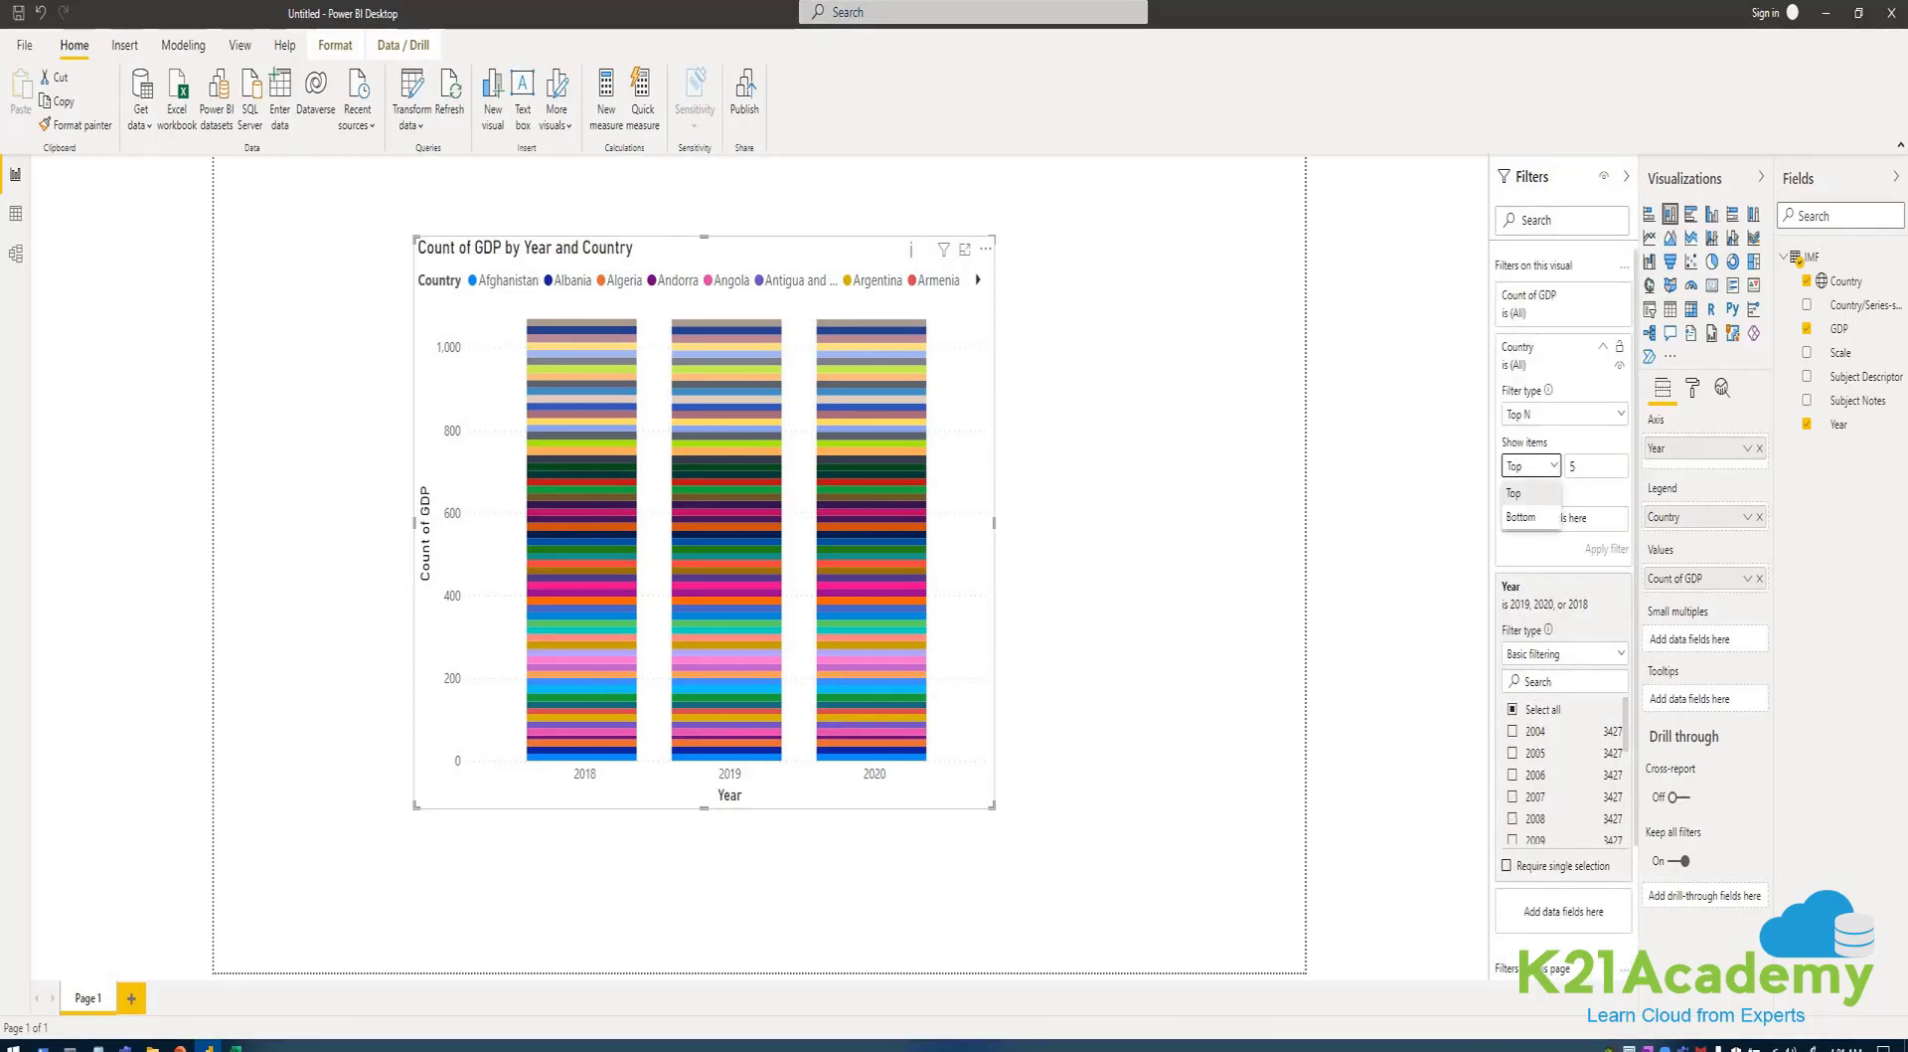
click(1514, 493)
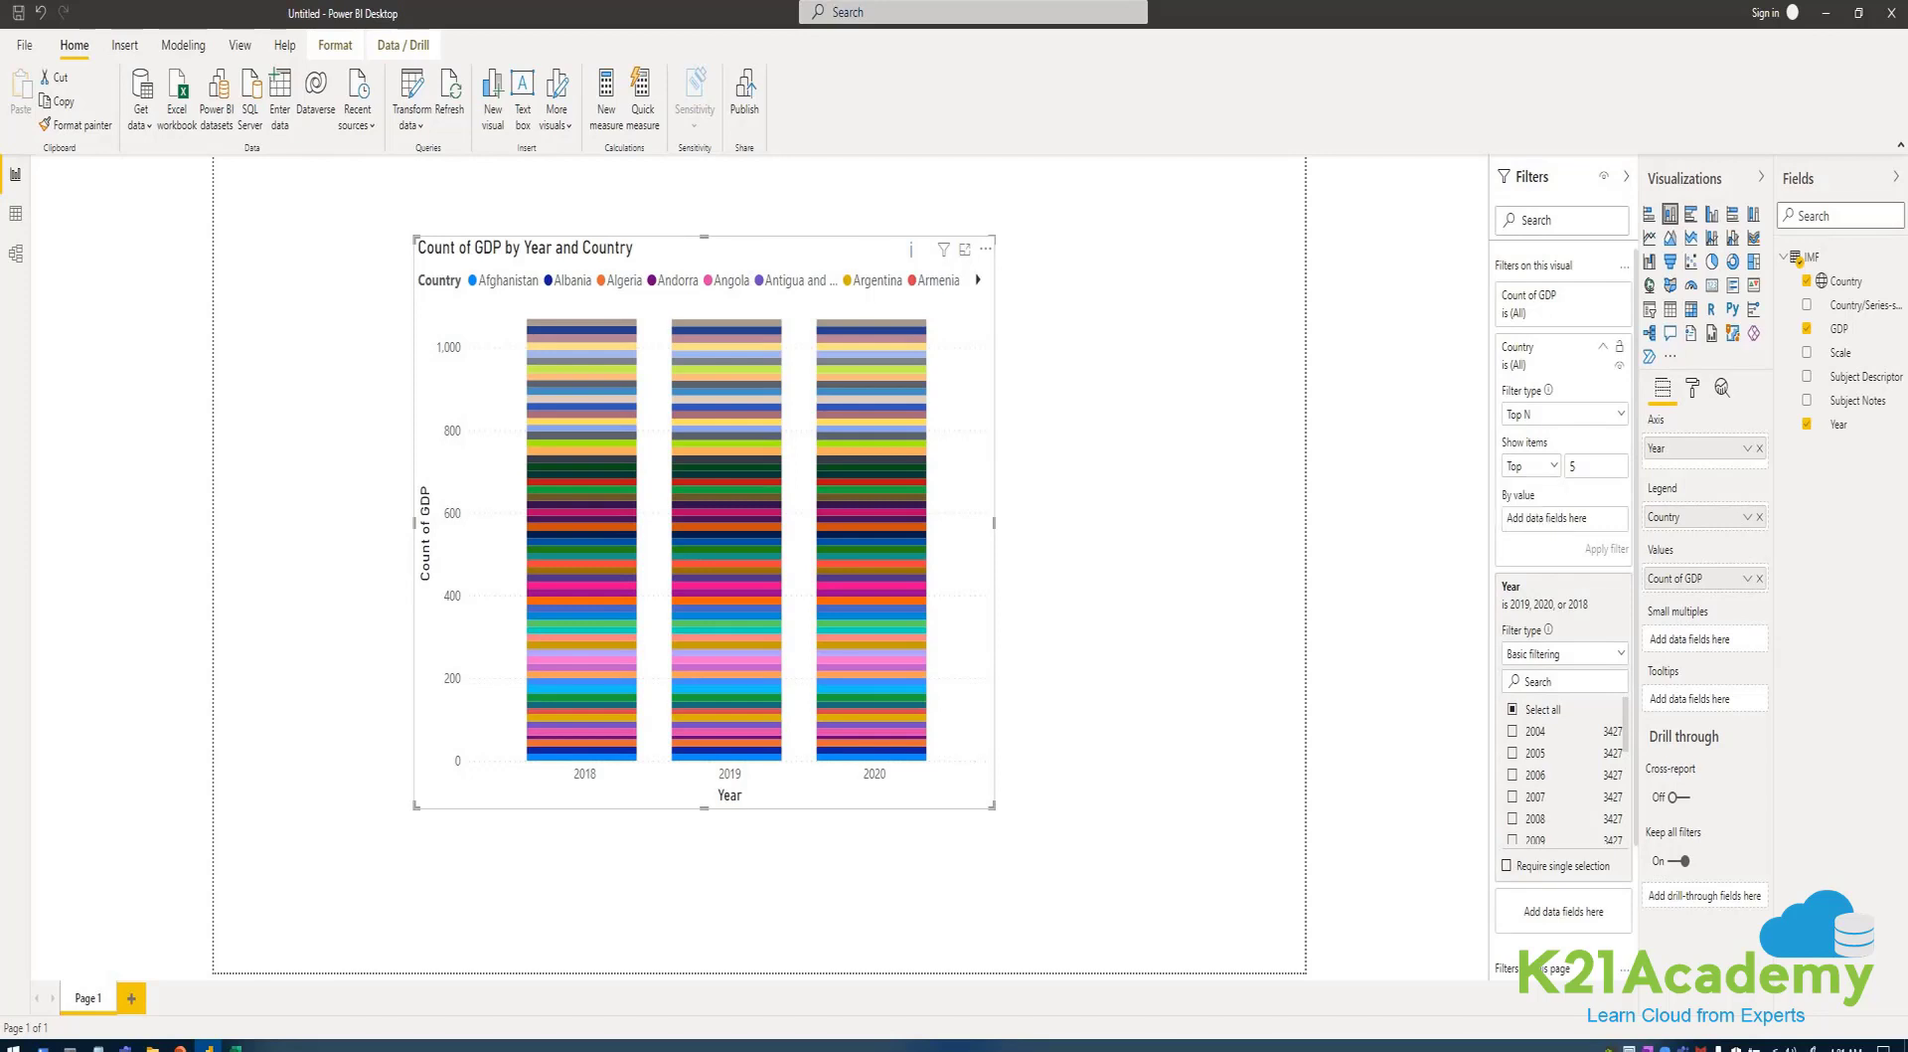
click(1564, 414)
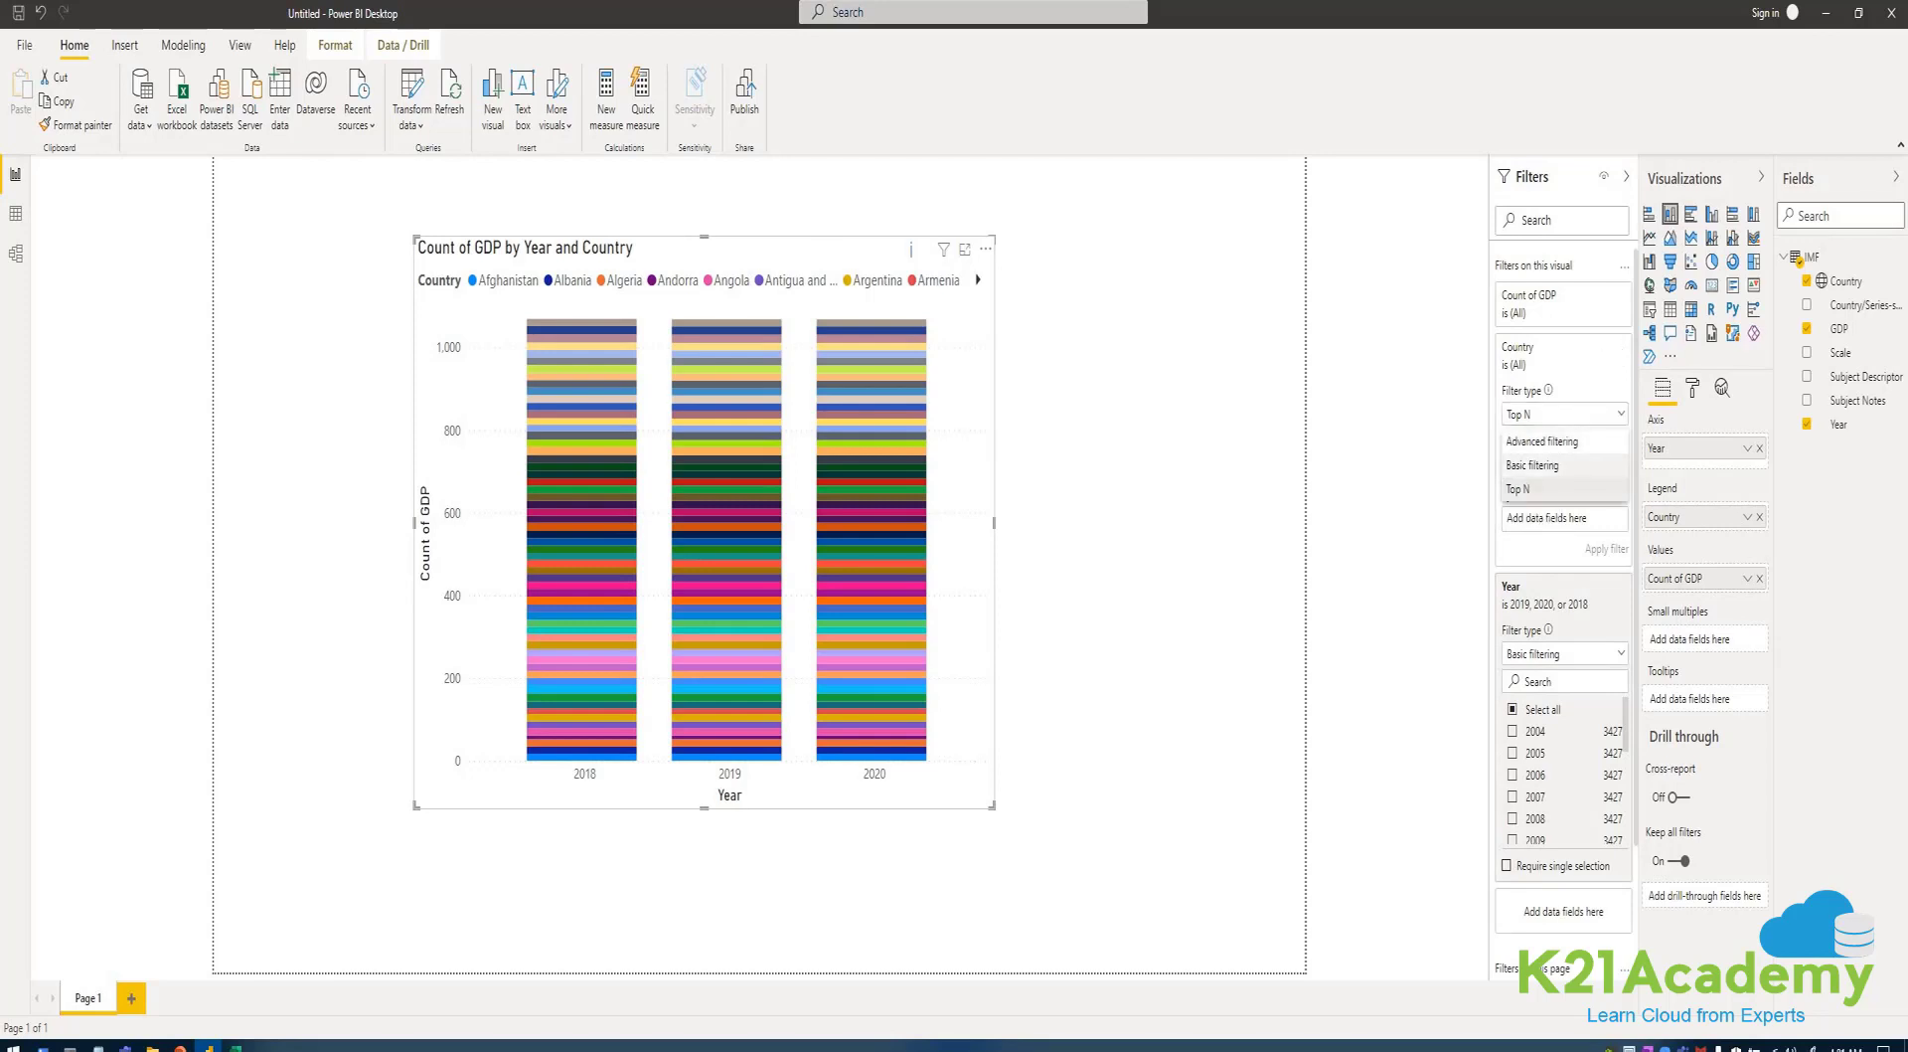
click(1533, 465)
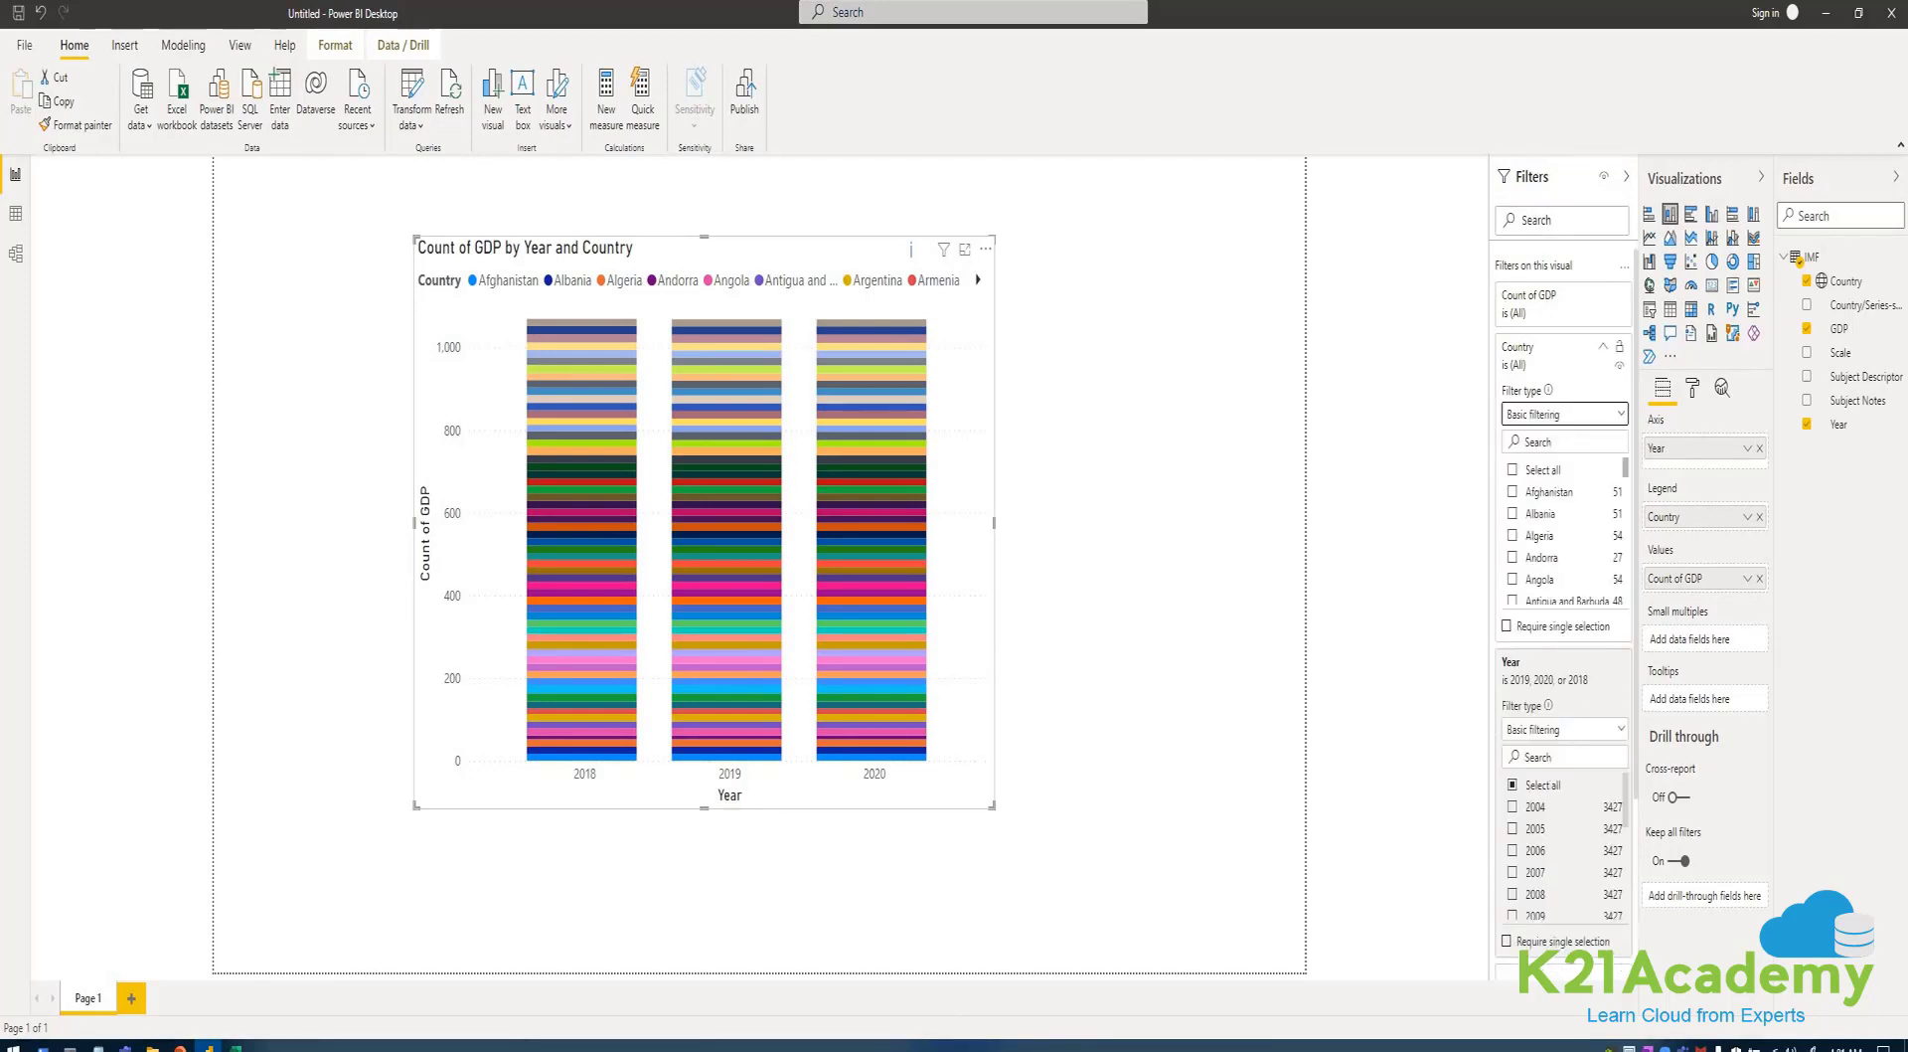
click(1512, 492)
click(1513, 514)
click(1513, 536)
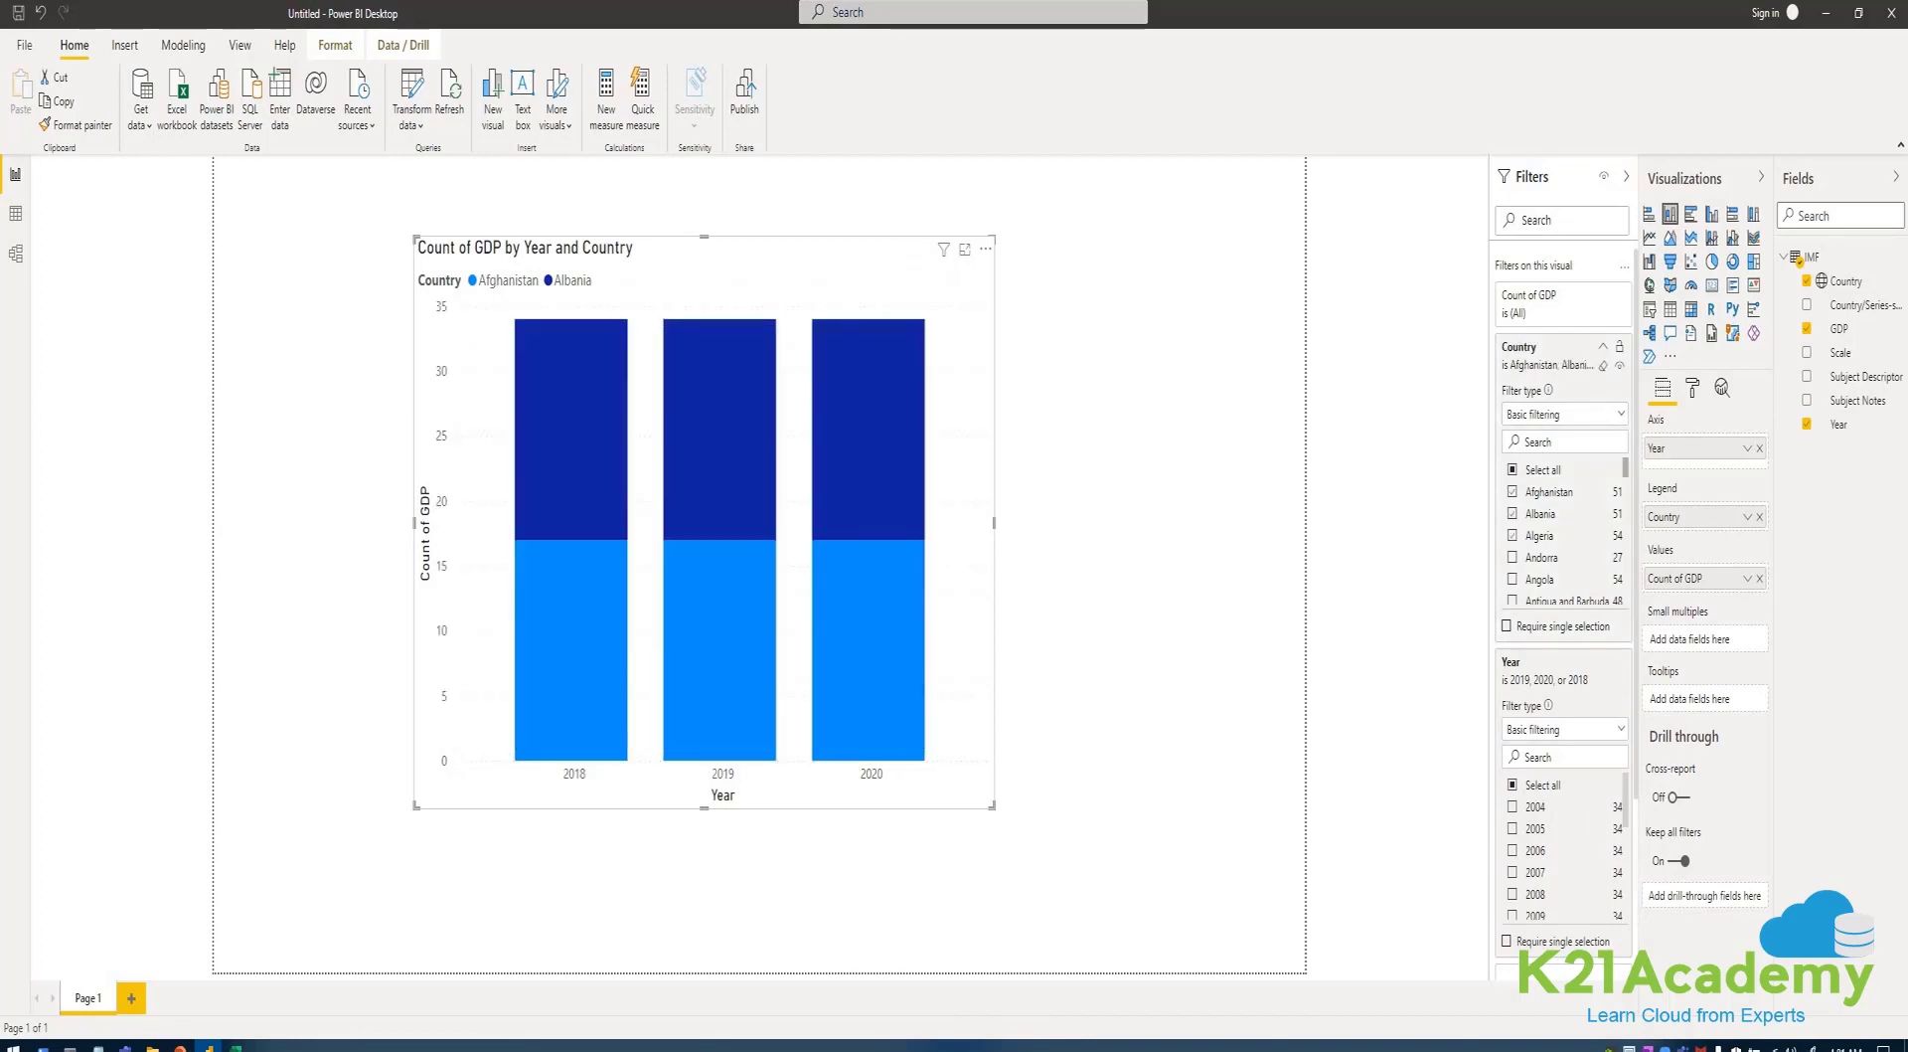
click(1513, 557)
click(1512, 579)
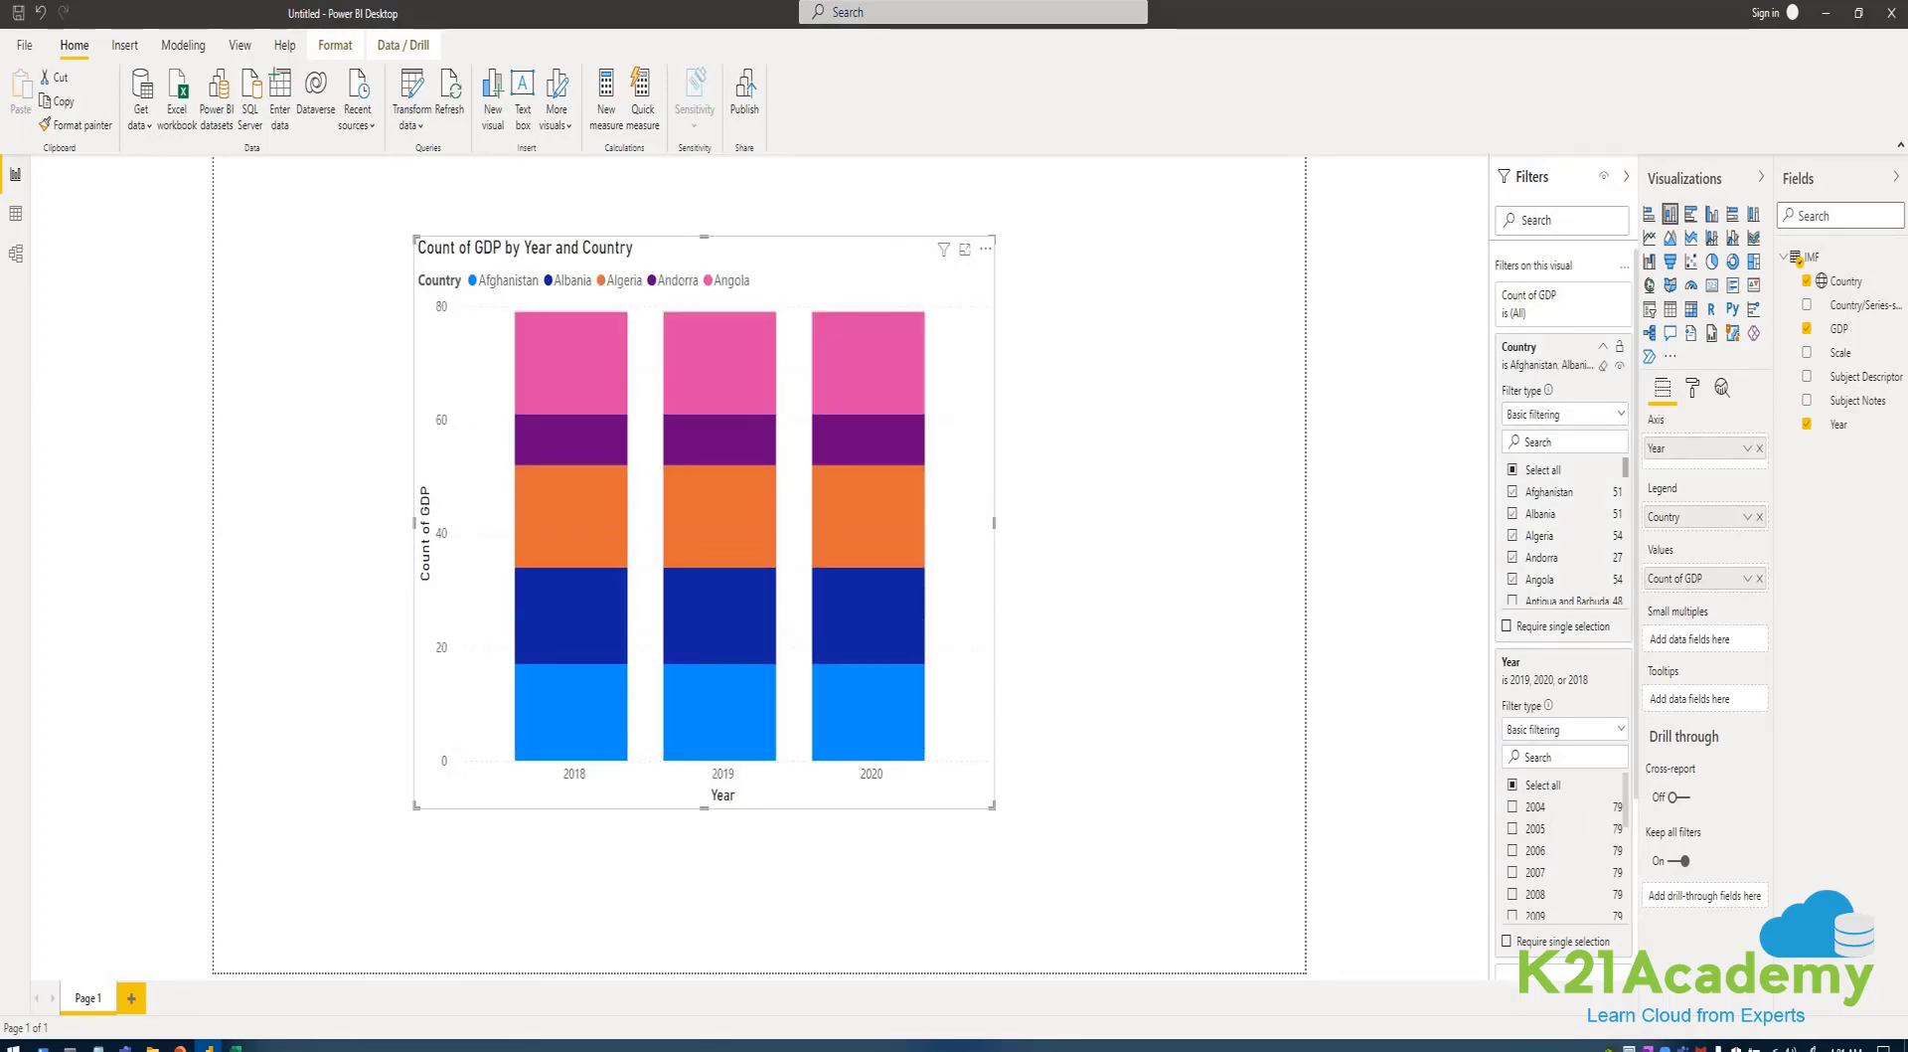
scroll(1565, 532, down, 2)
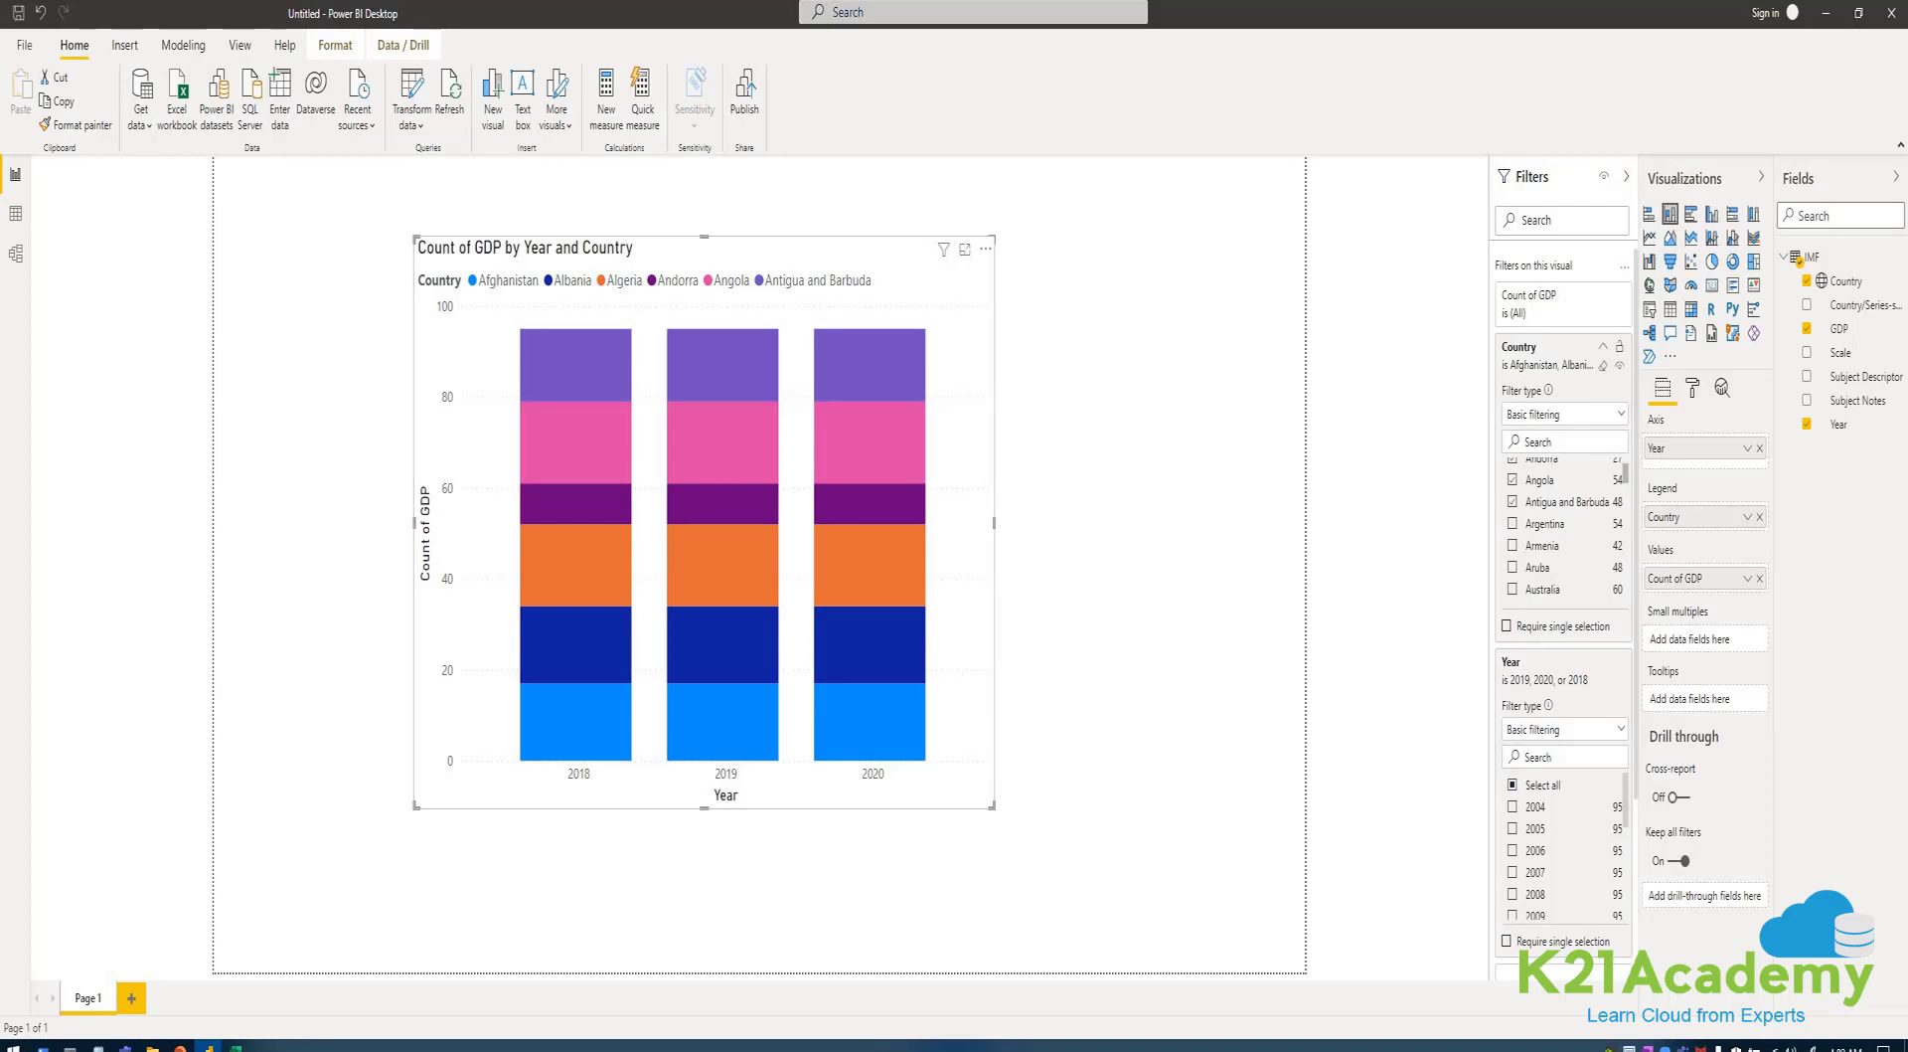
- Change the Country filter to Top N, showing the top 10 by First GDP, and apply it
click(1619, 414)
click(1518, 488)
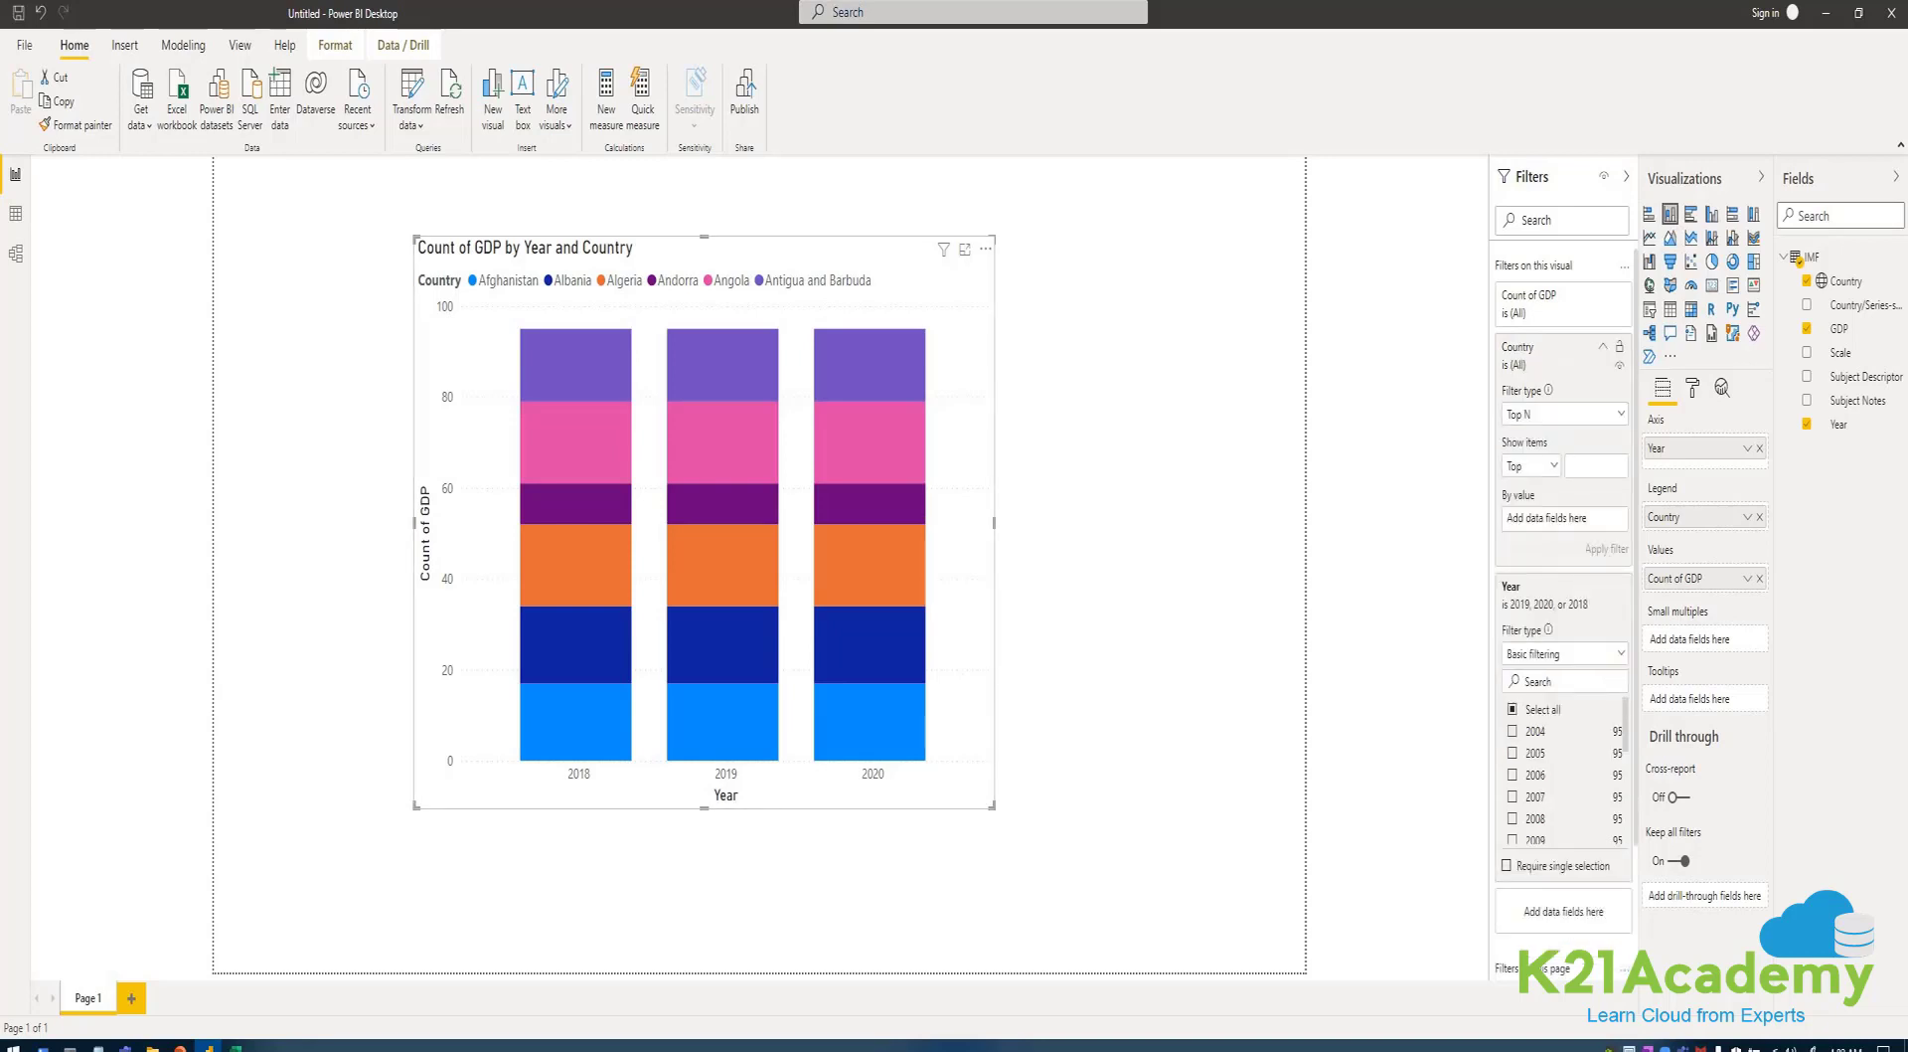
text(5)
key(BackSpace)
text(10)
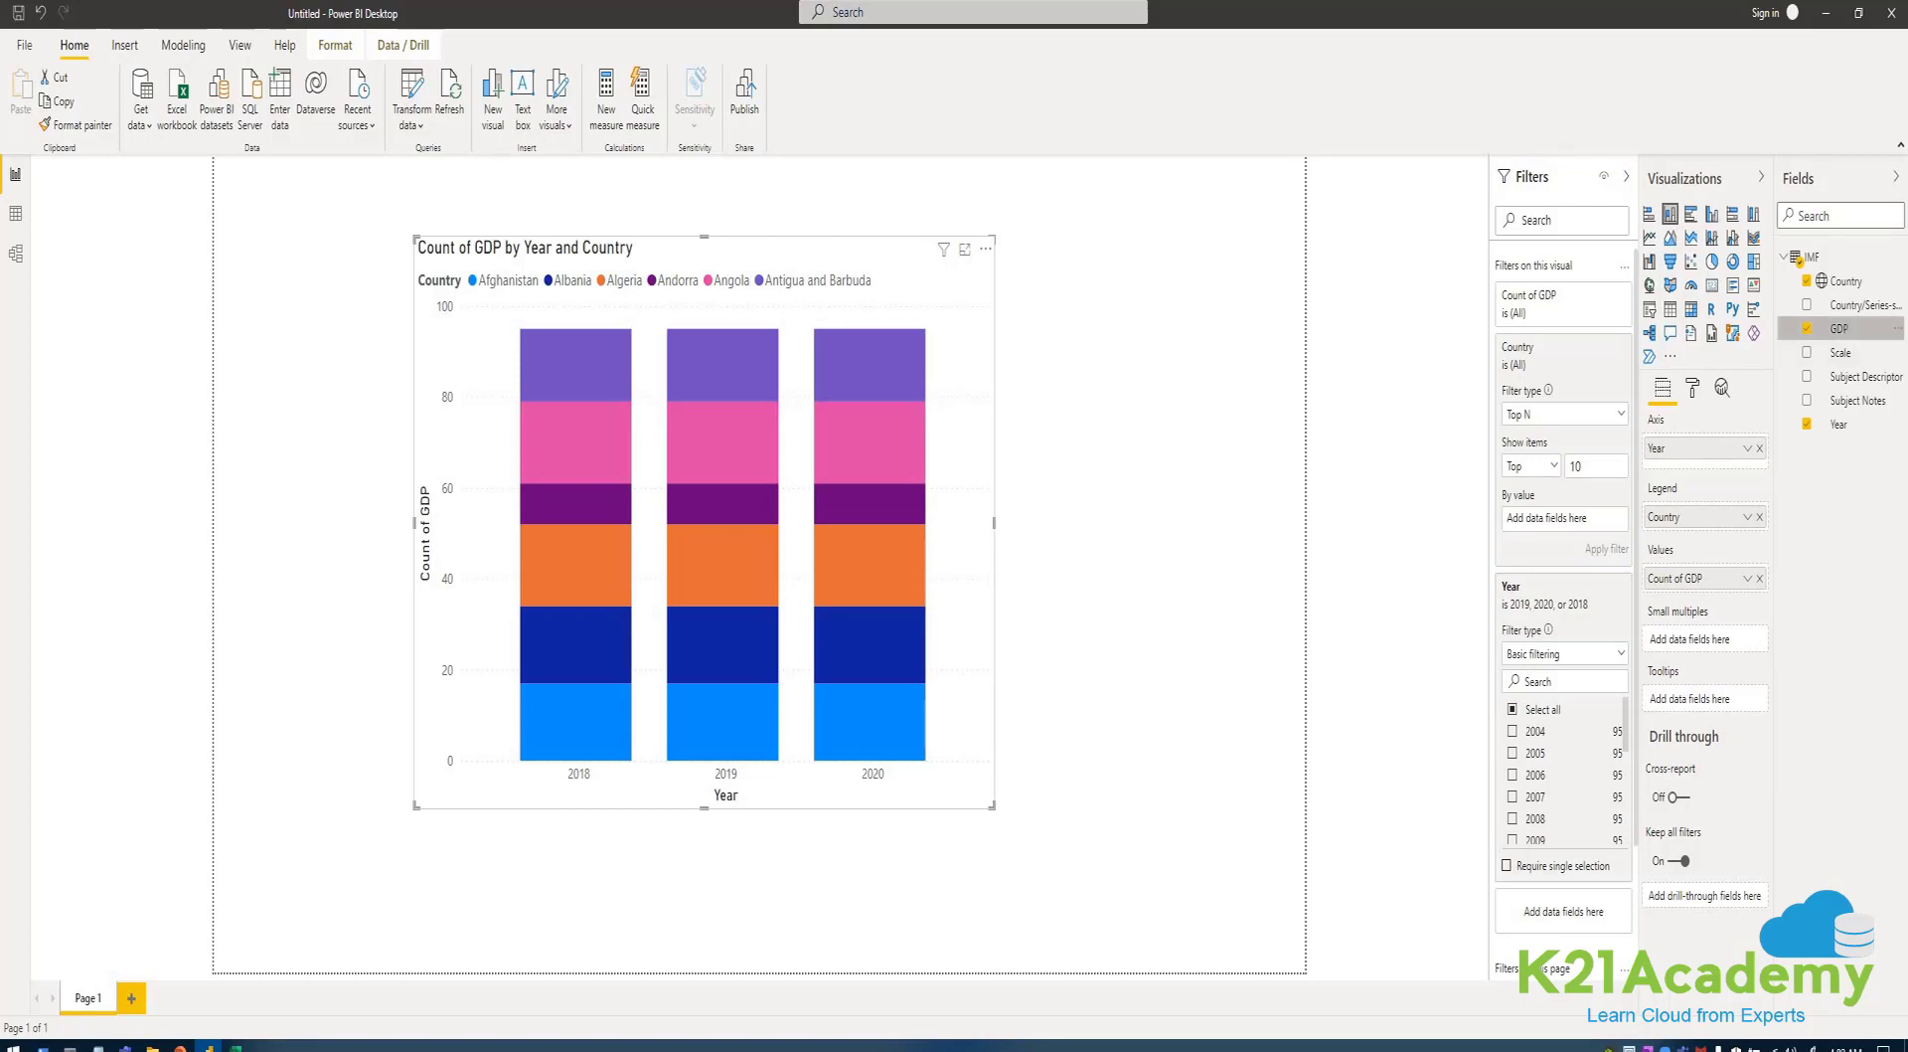
drag(1839, 328, 1564, 518)
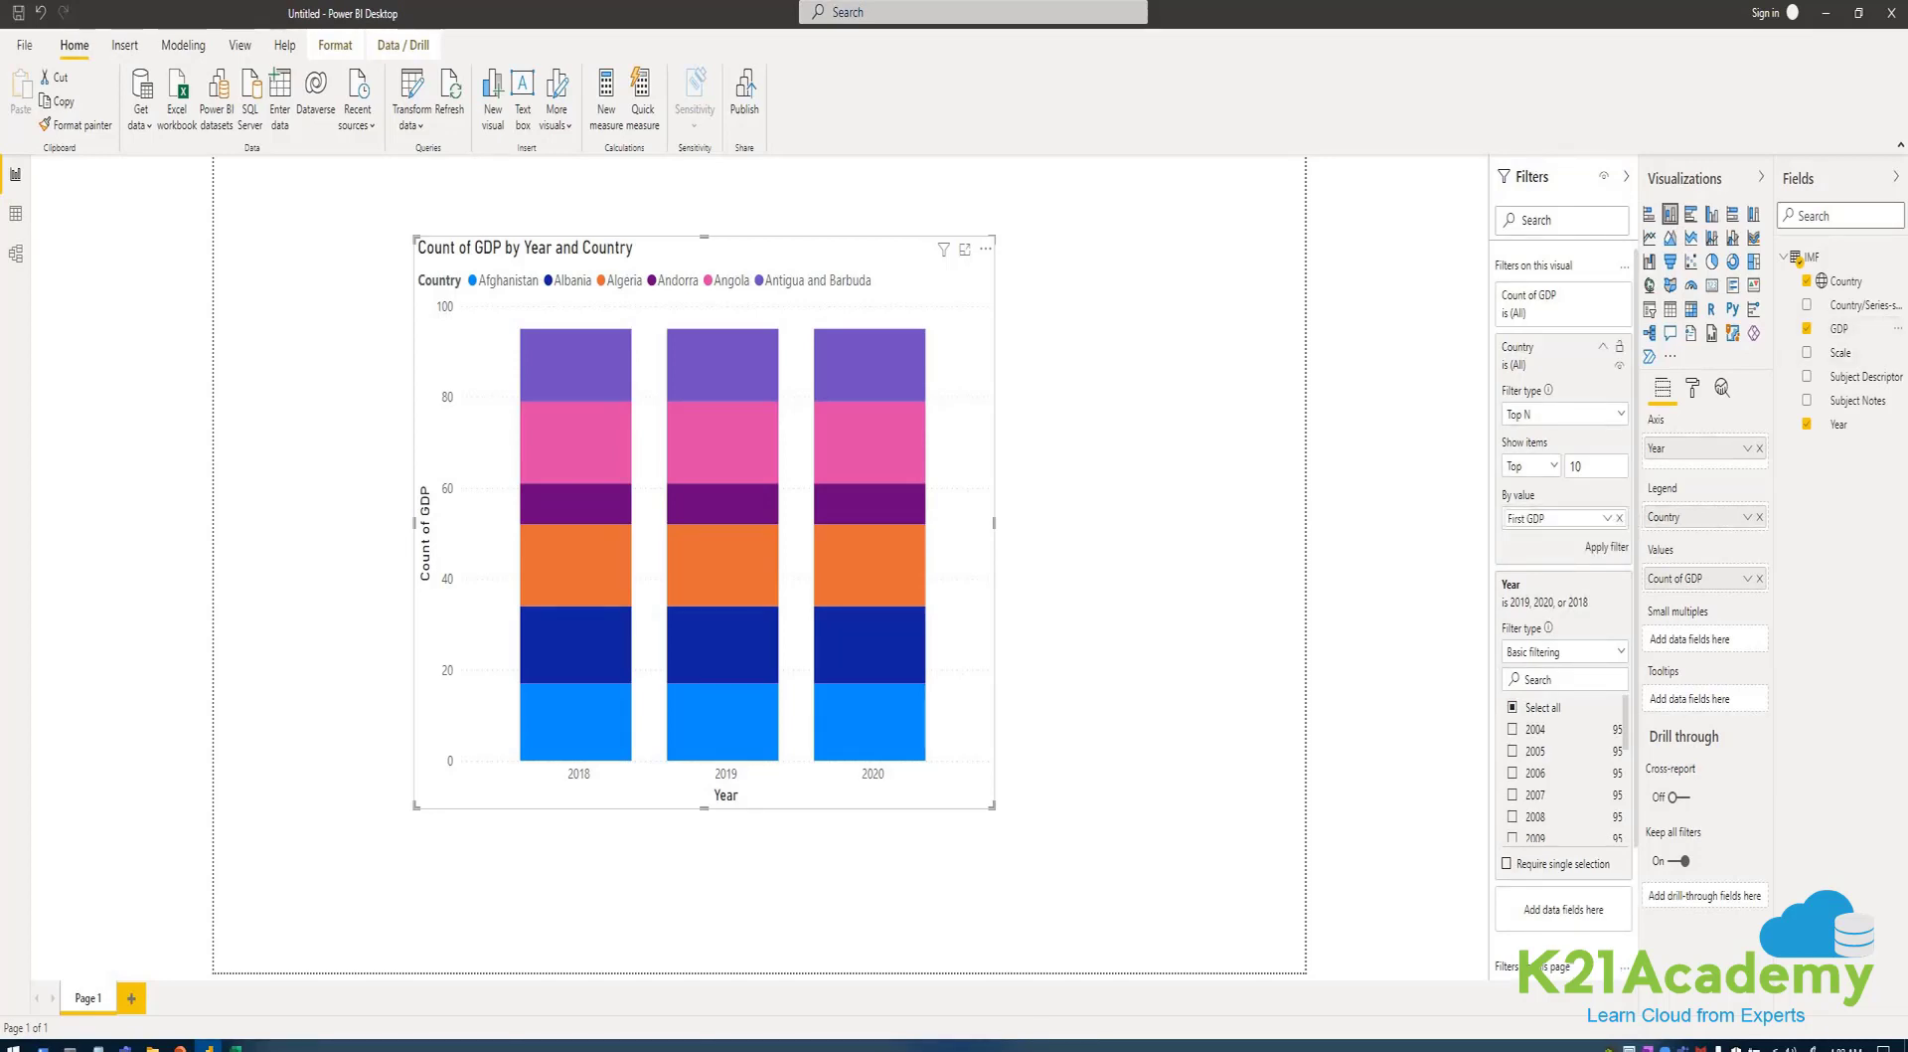
click(1606, 547)
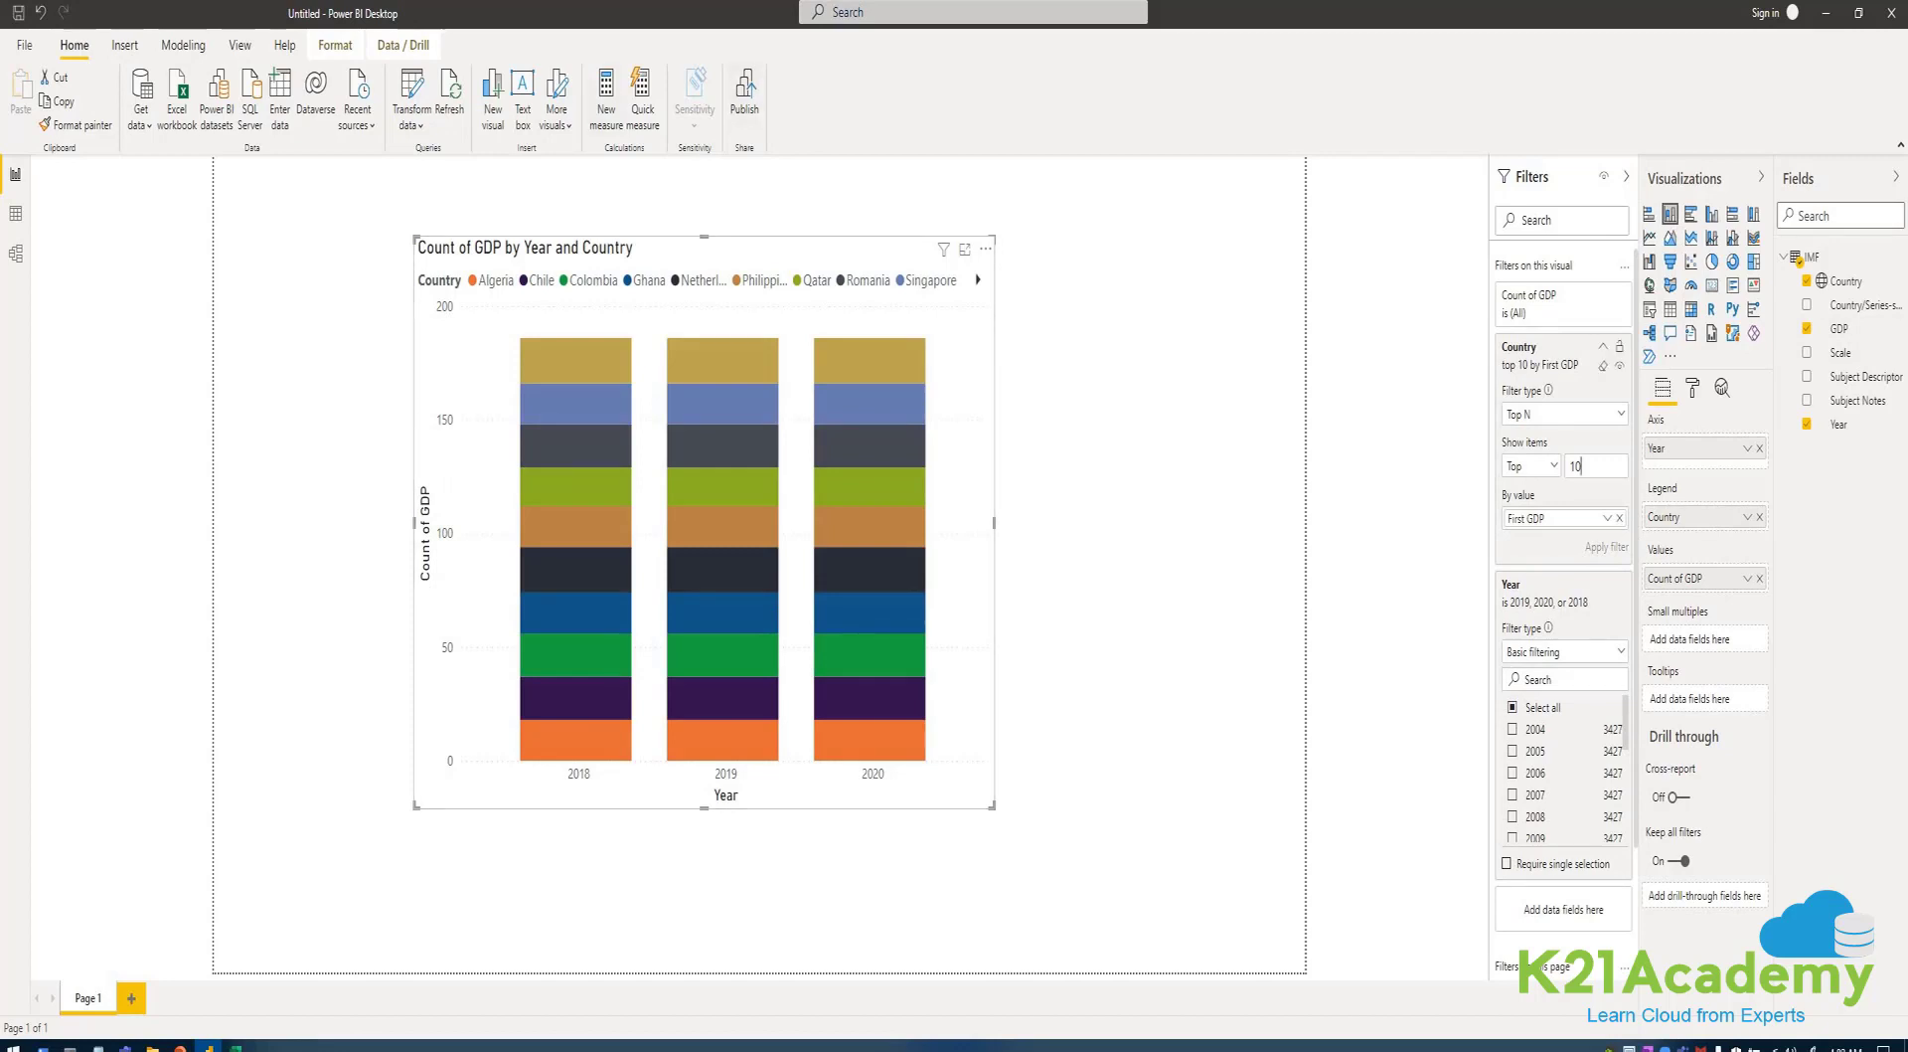
- Reduce the Country Top N filter to the top 5 items and apply it
key(BackSpace)
key(BackSpace)
text(5)
key(Return)
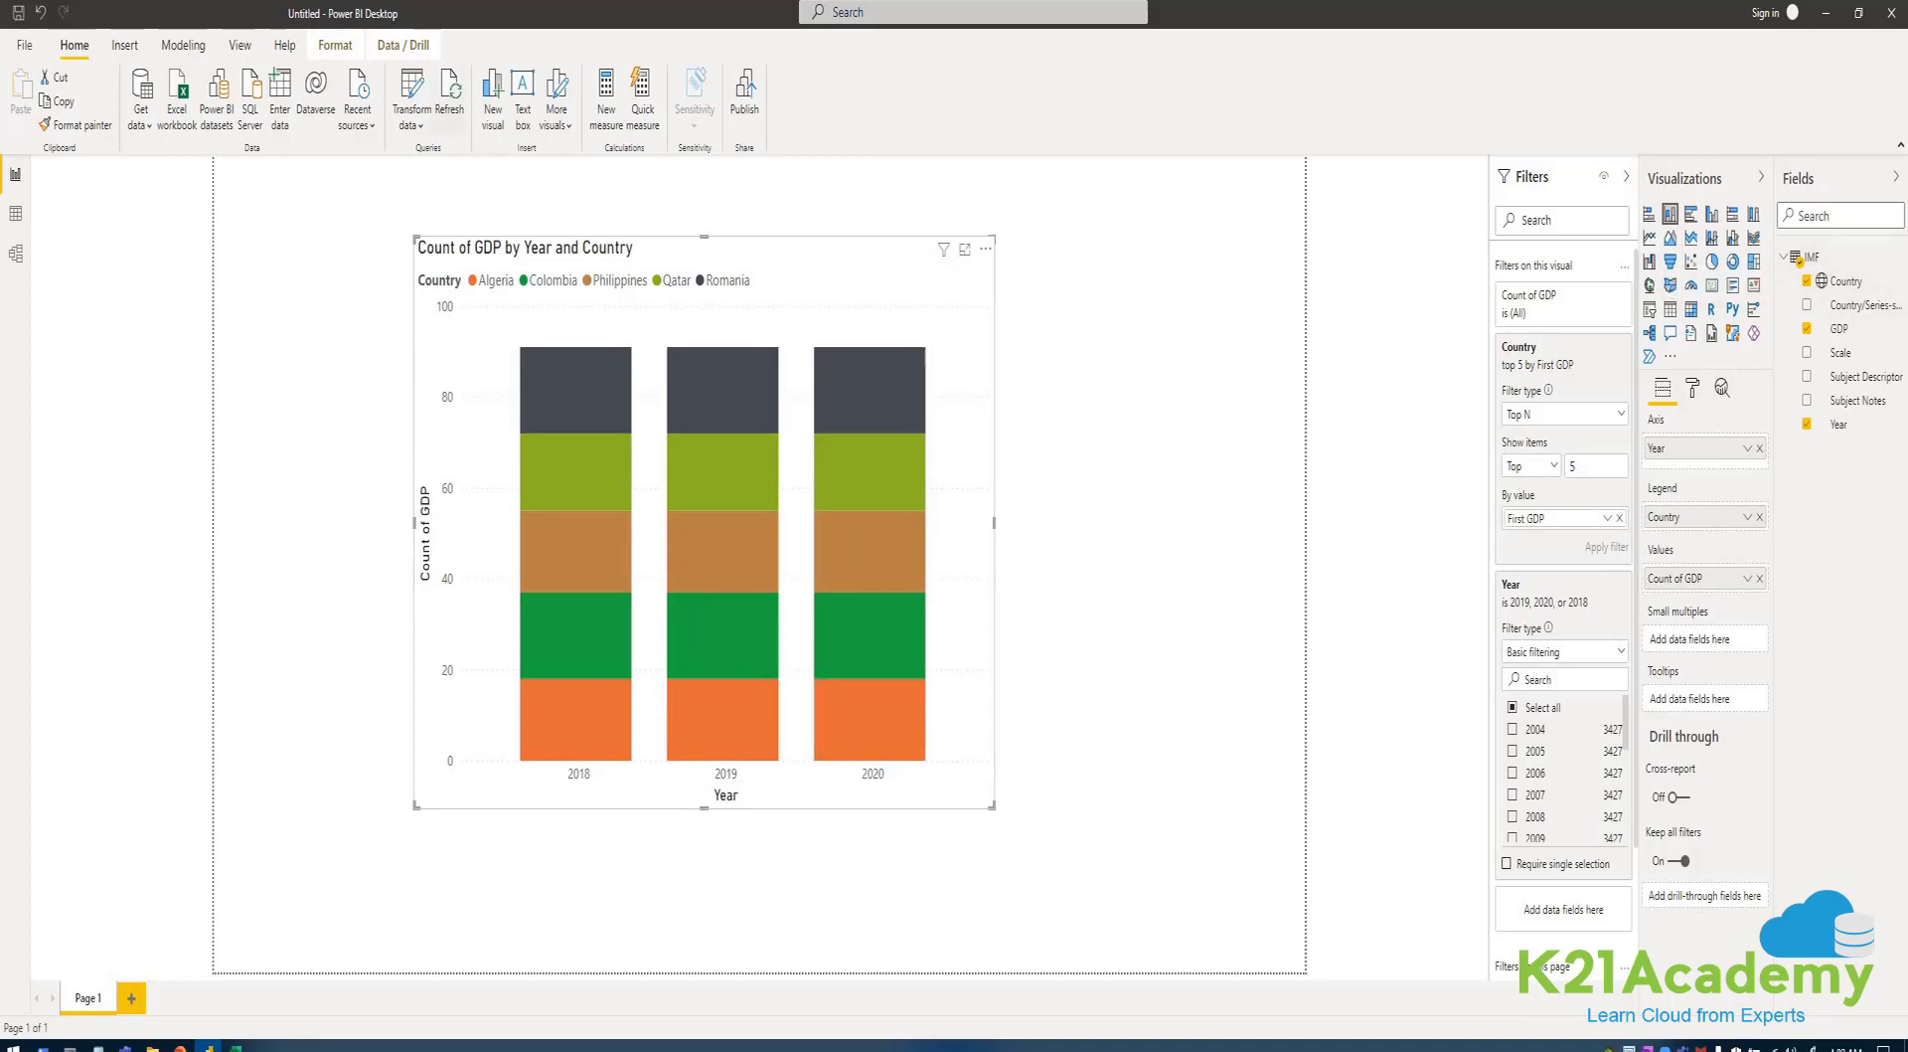
- Convert the column chart to a map and remove Year from its legend
click(15, 214)
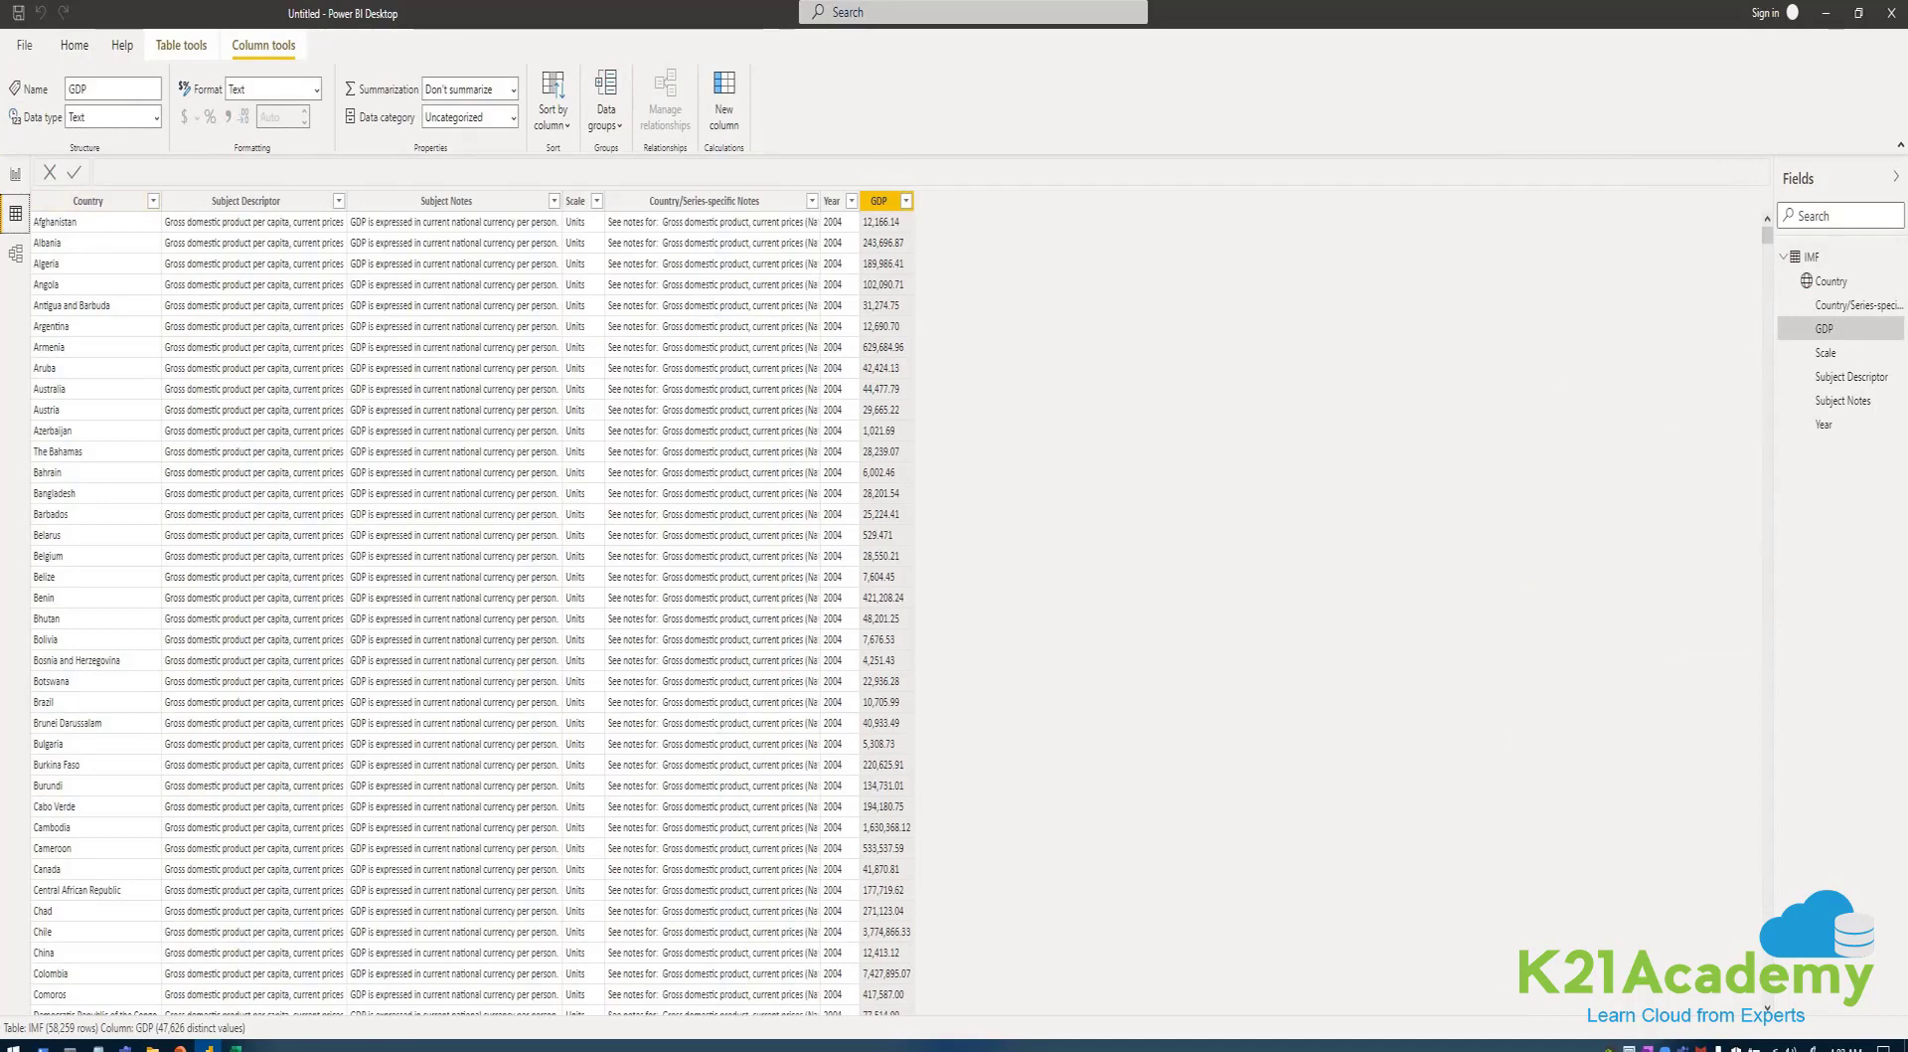
click(15, 174)
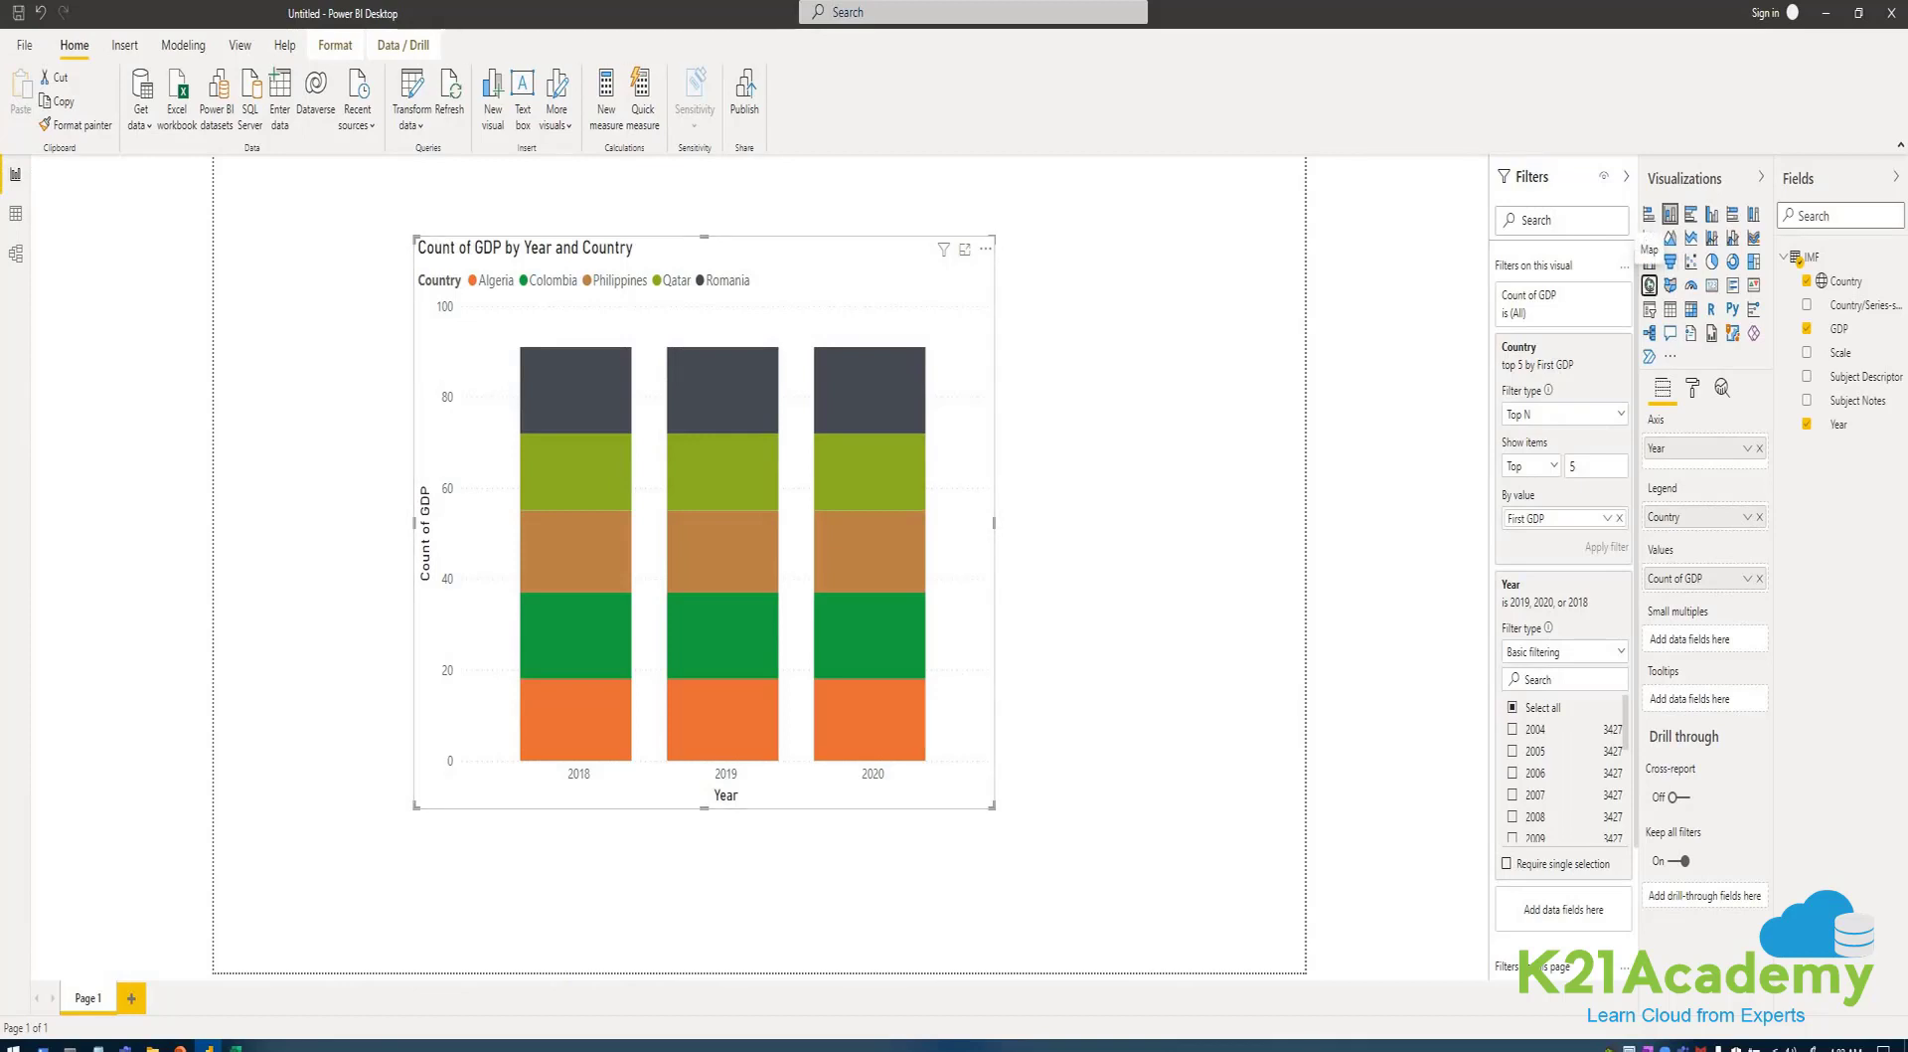
click(1650, 286)
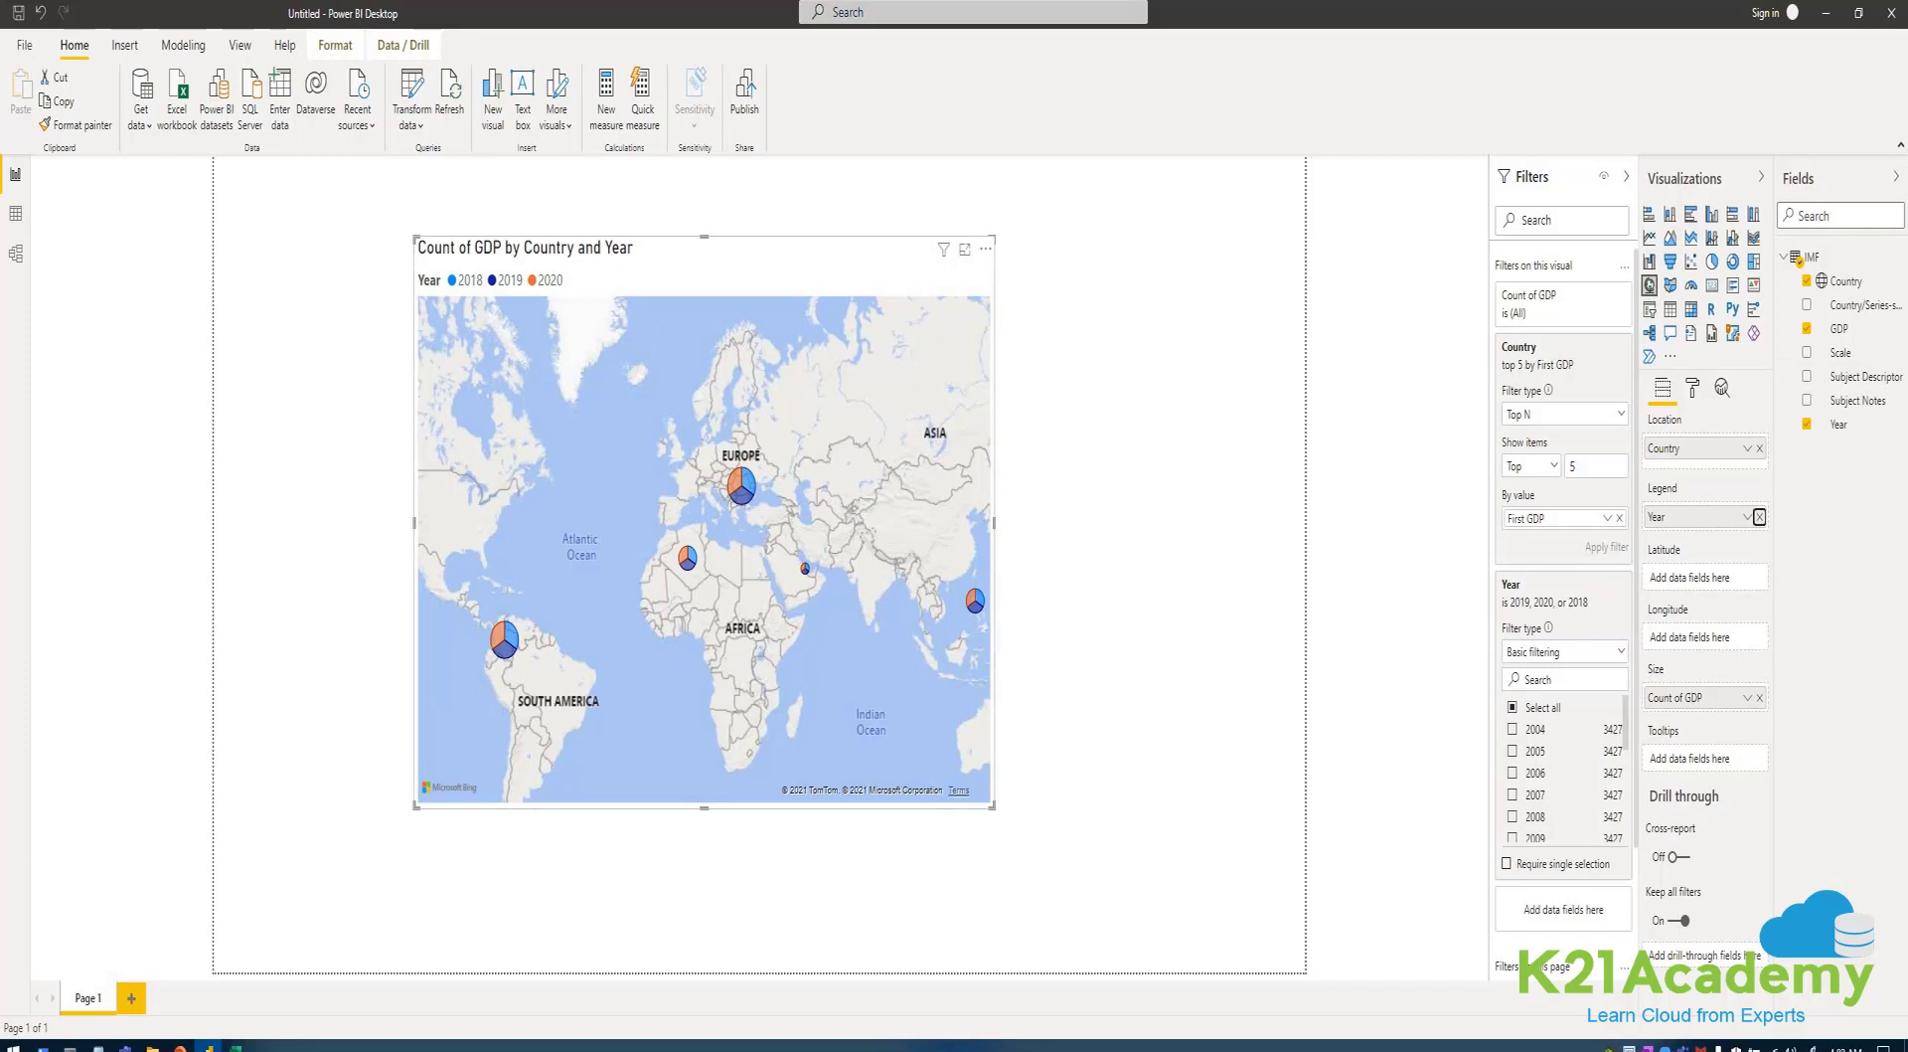
click(1760, 516)
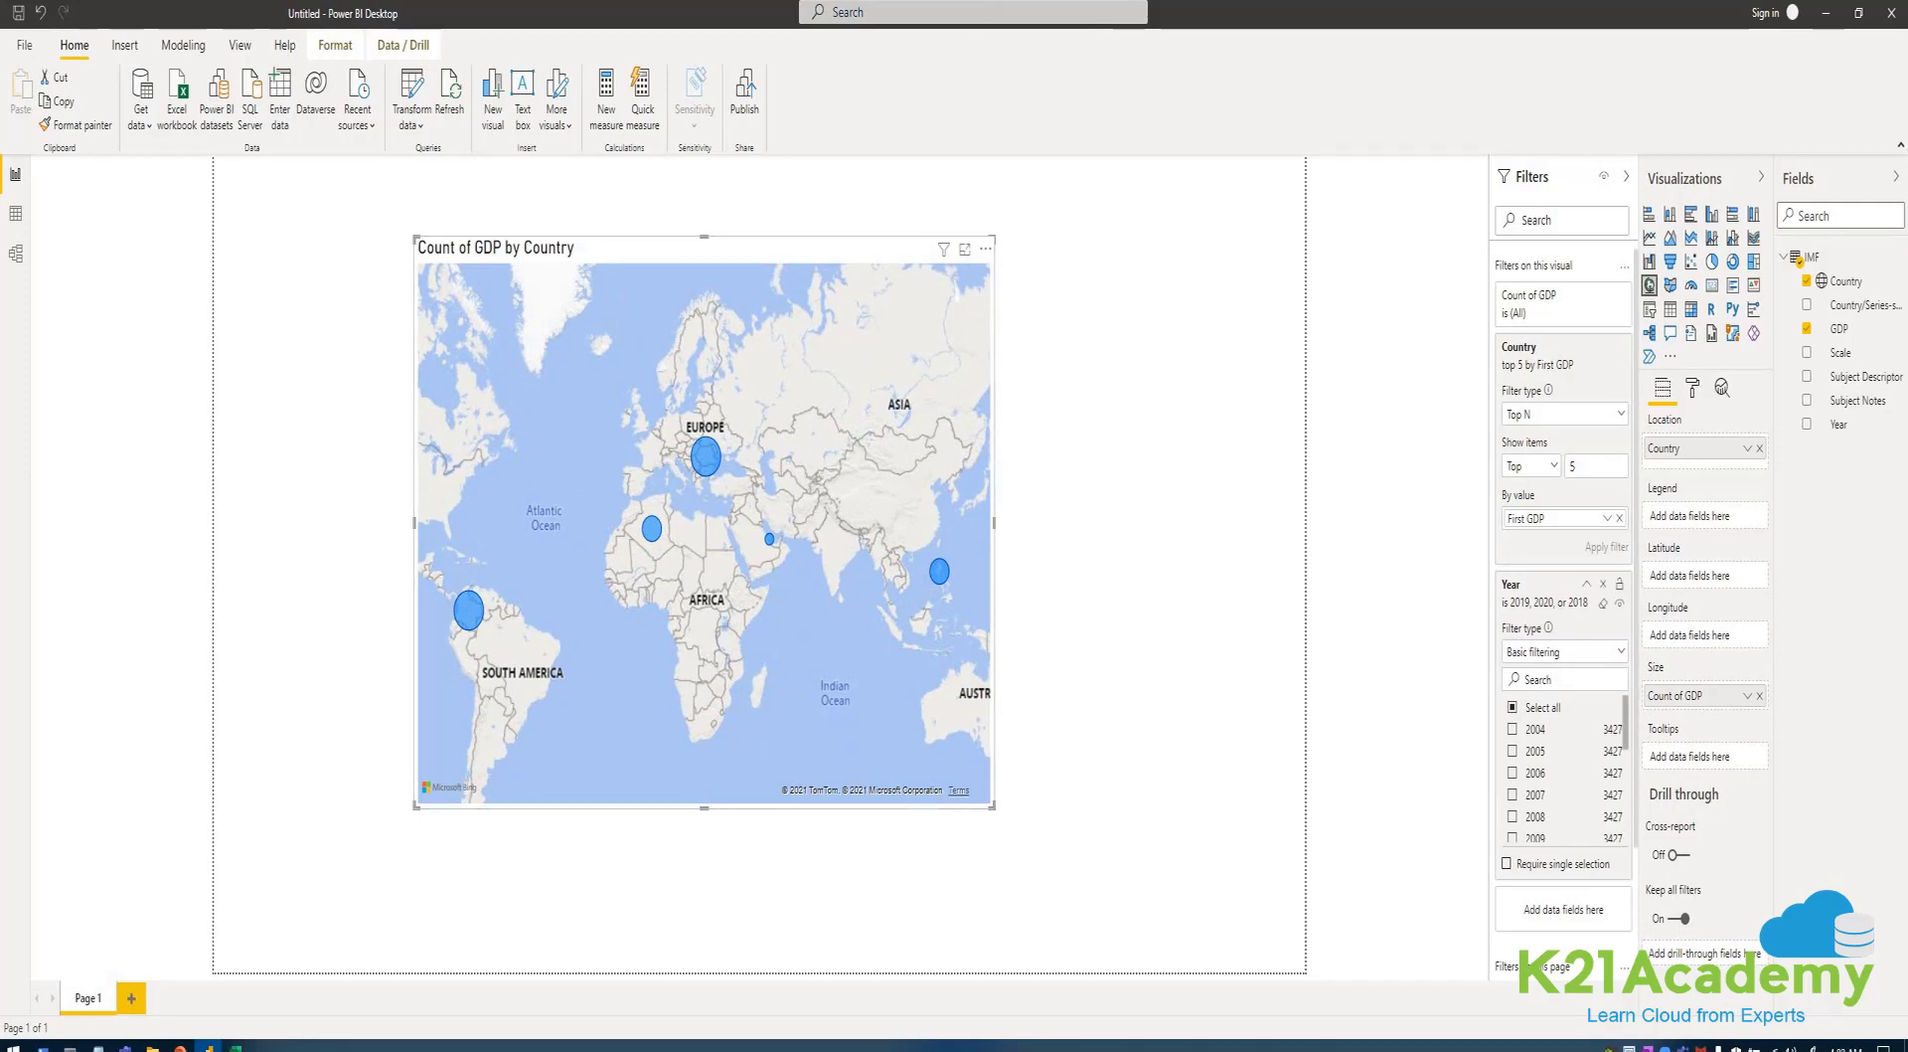
- Include all years in the map's Year filter and switch its Country filter to basic filtering with all countries selected
click(1513, 707)
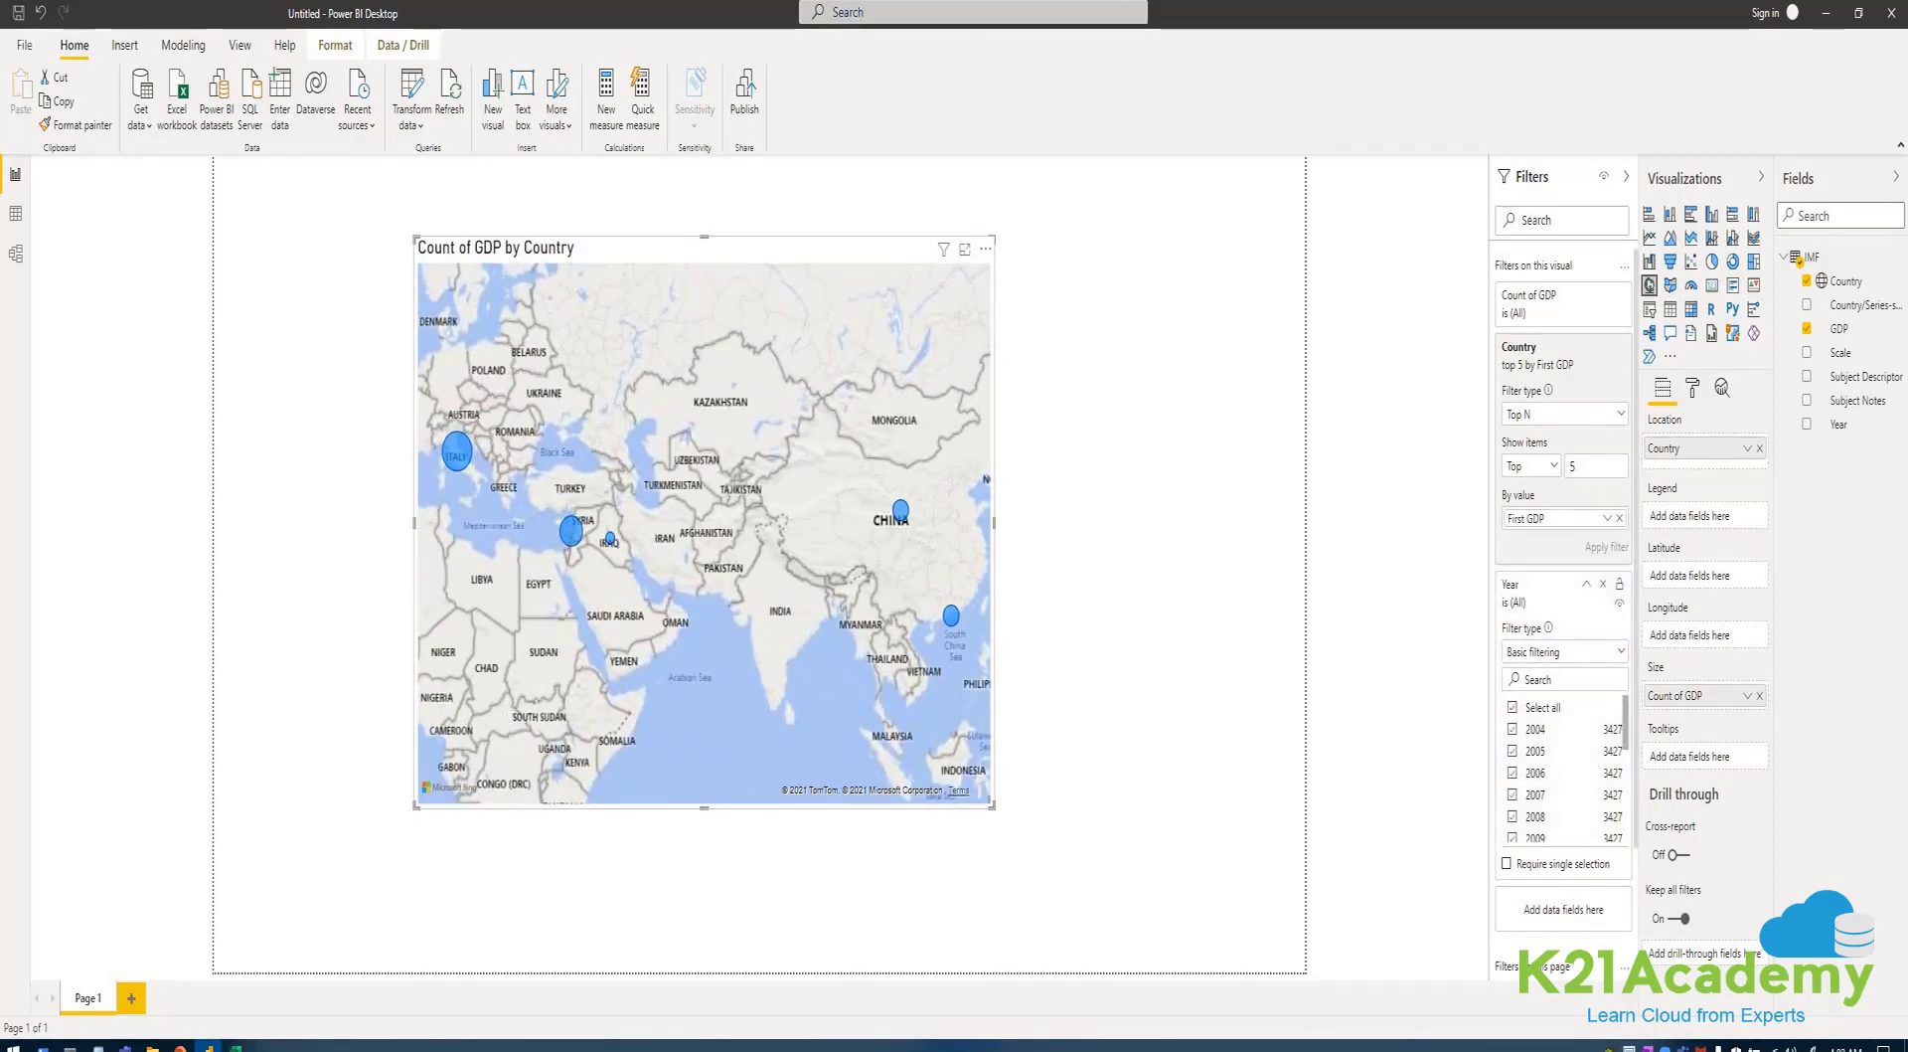
click(1513, 707)
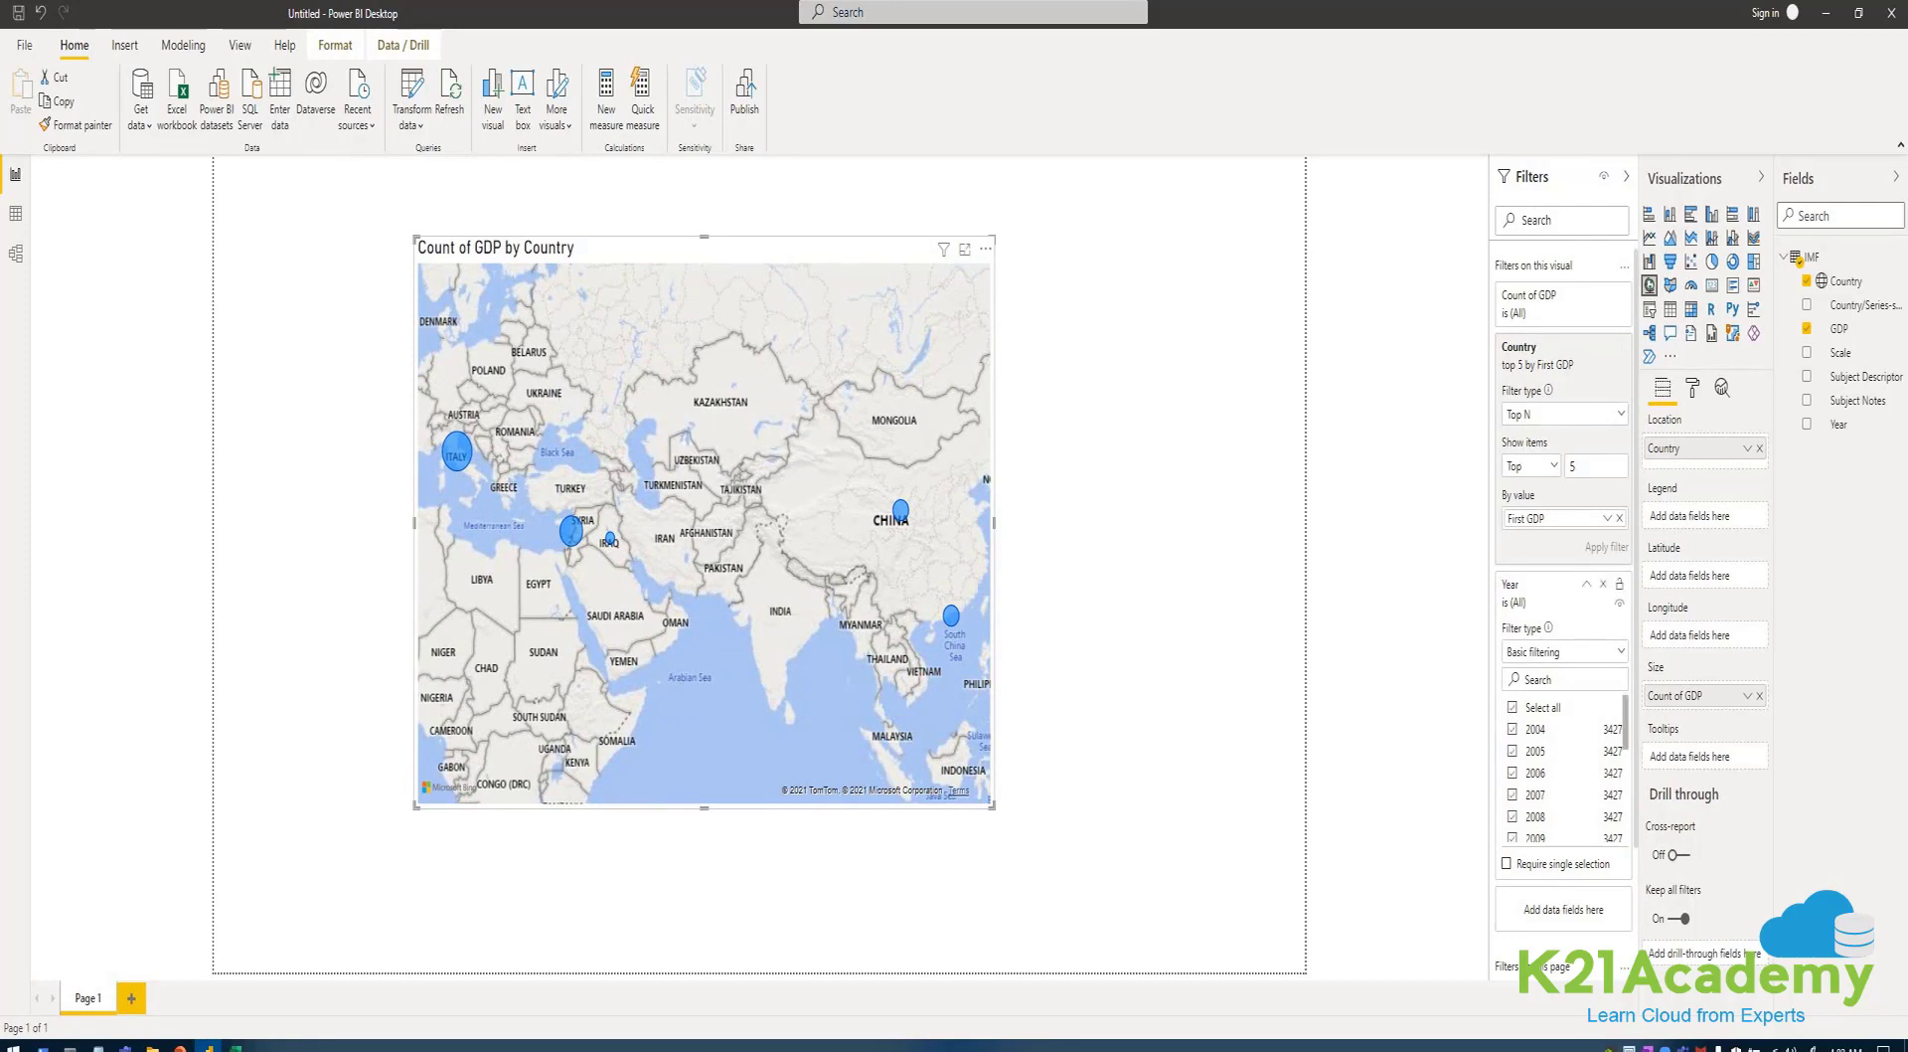
click(1530, 465)
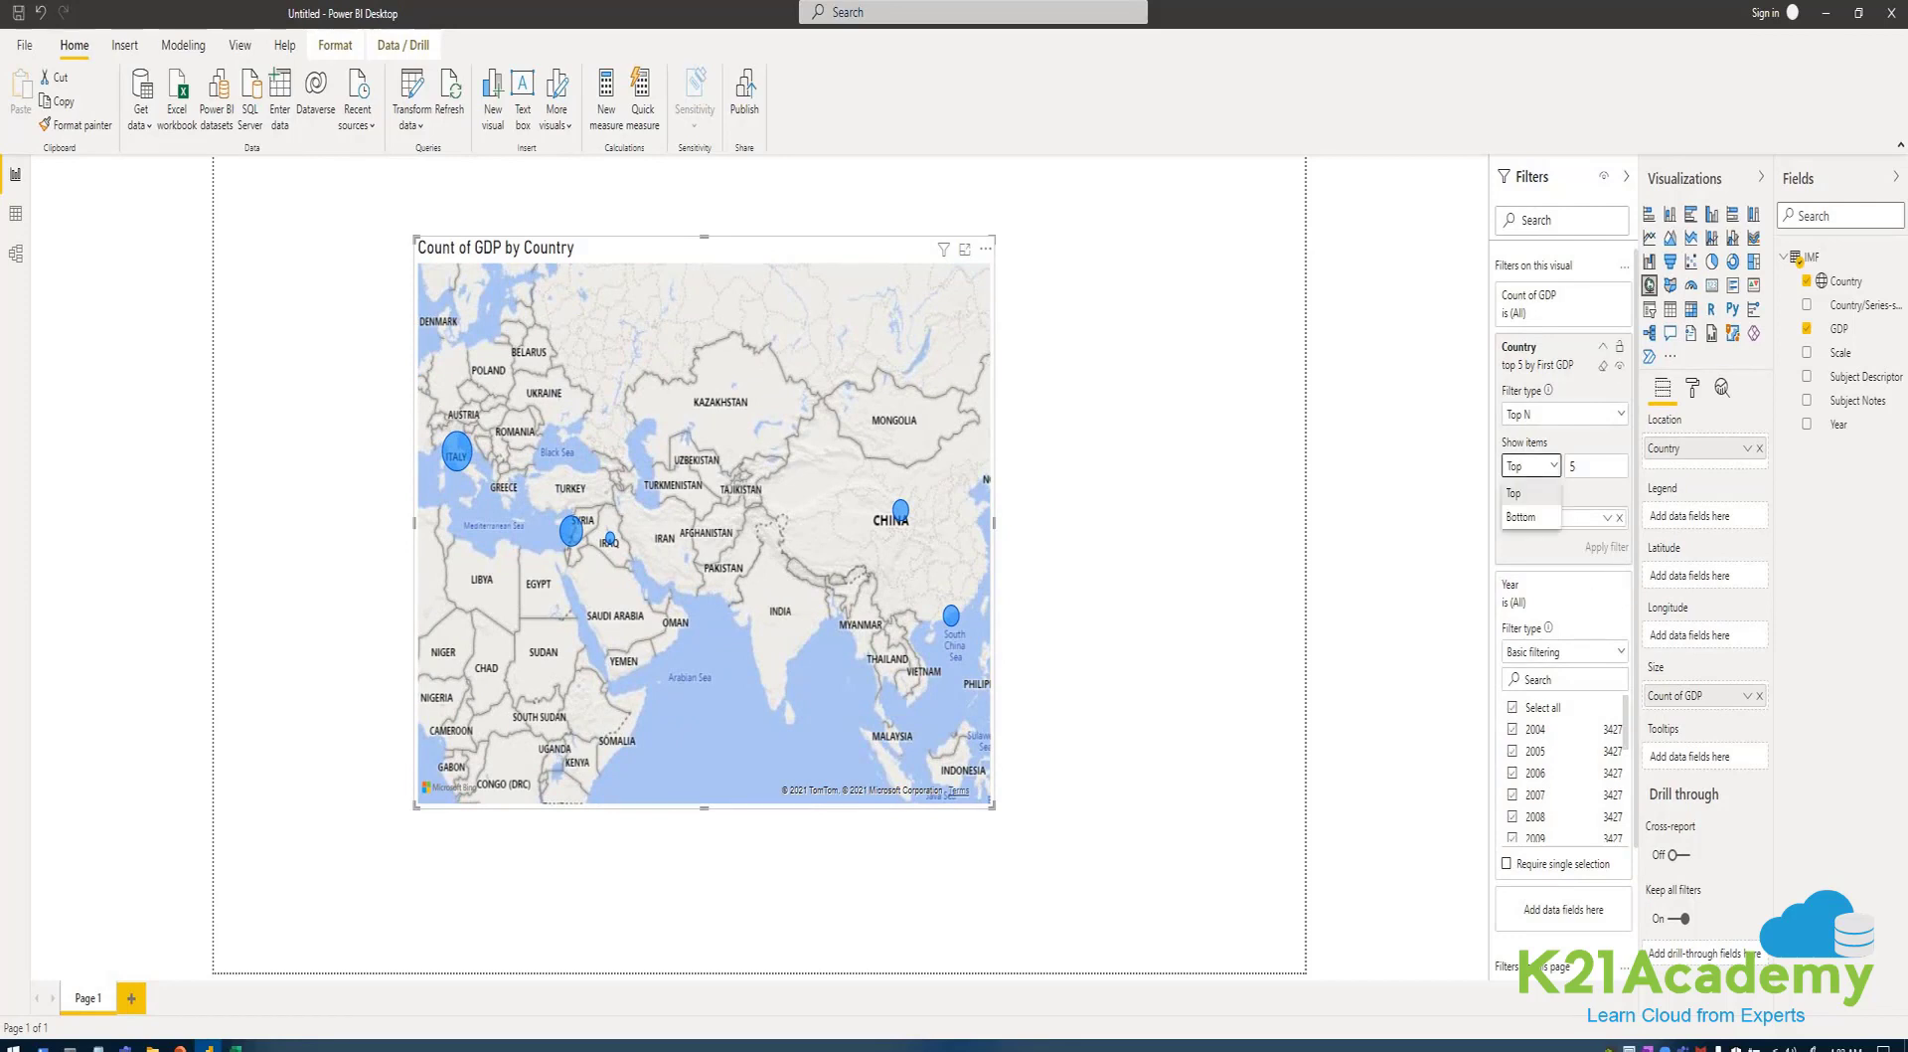
click(1514, 493)
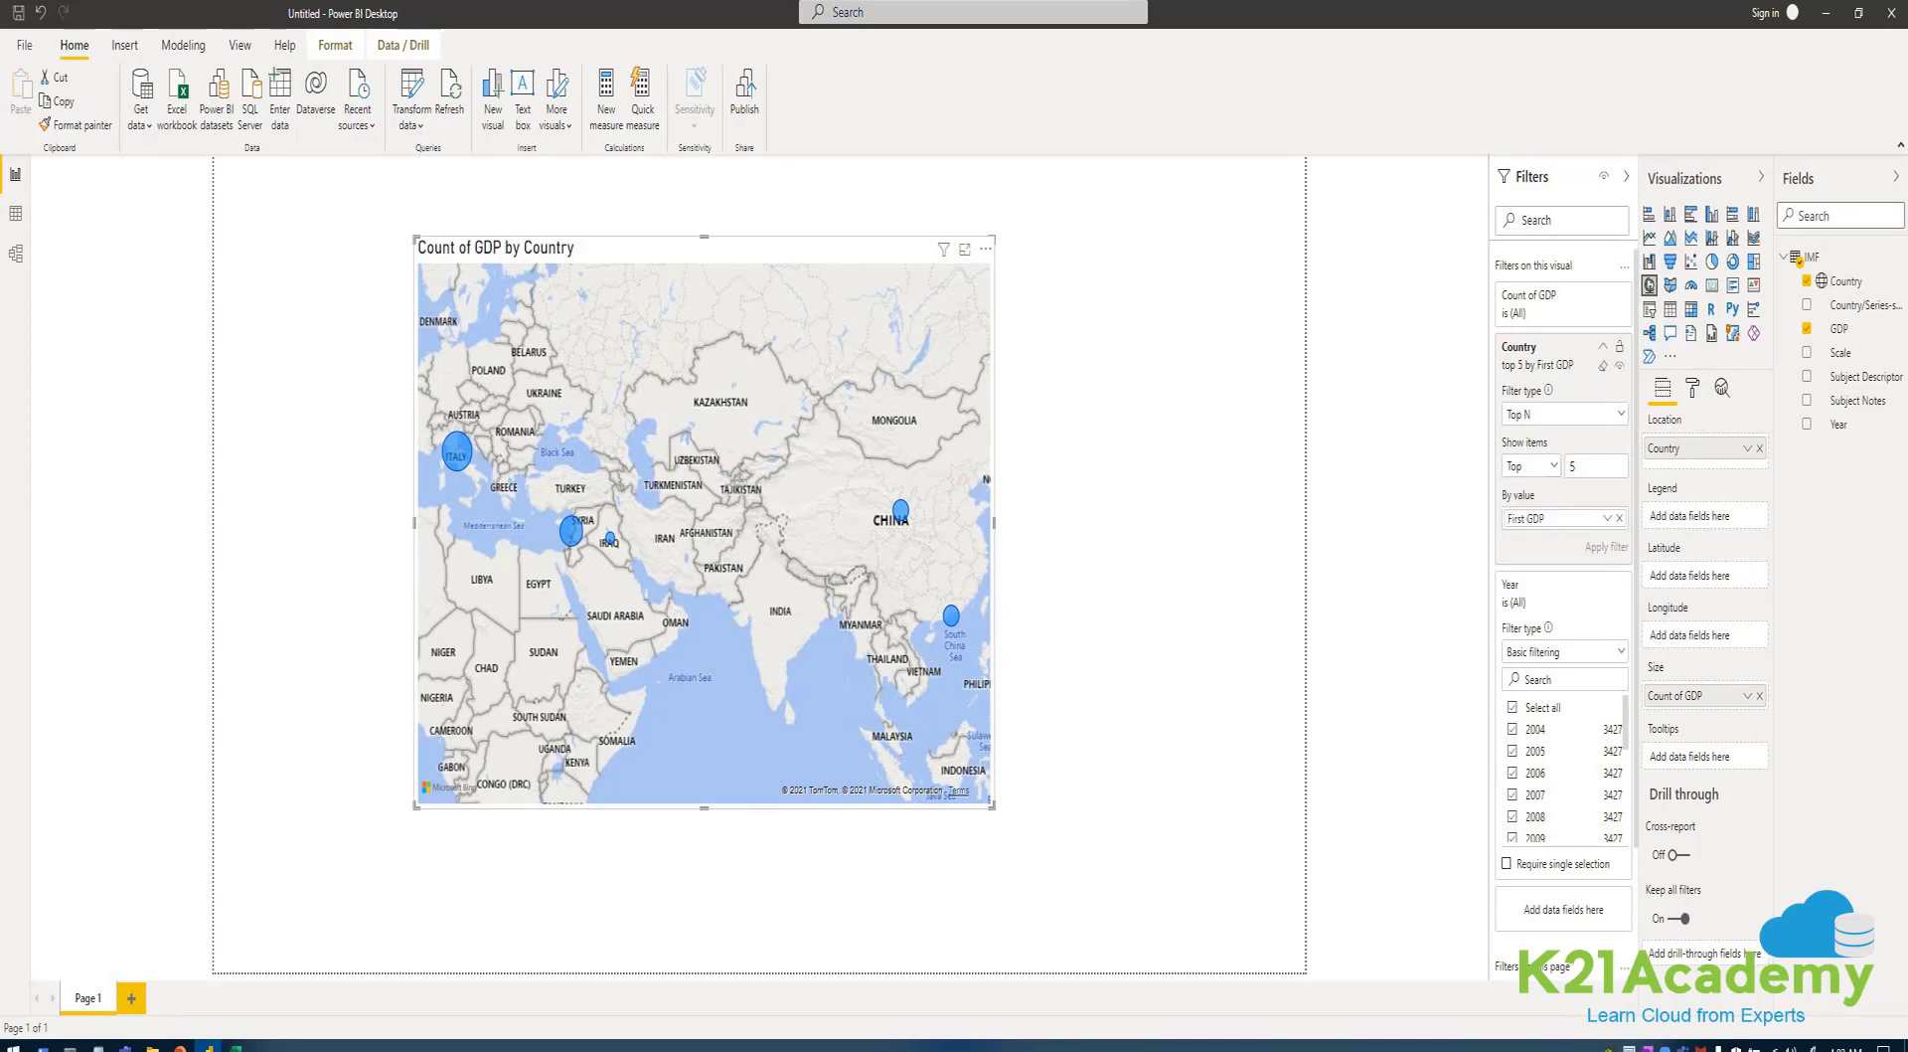
click(1564, 414)
click(1533, 465)
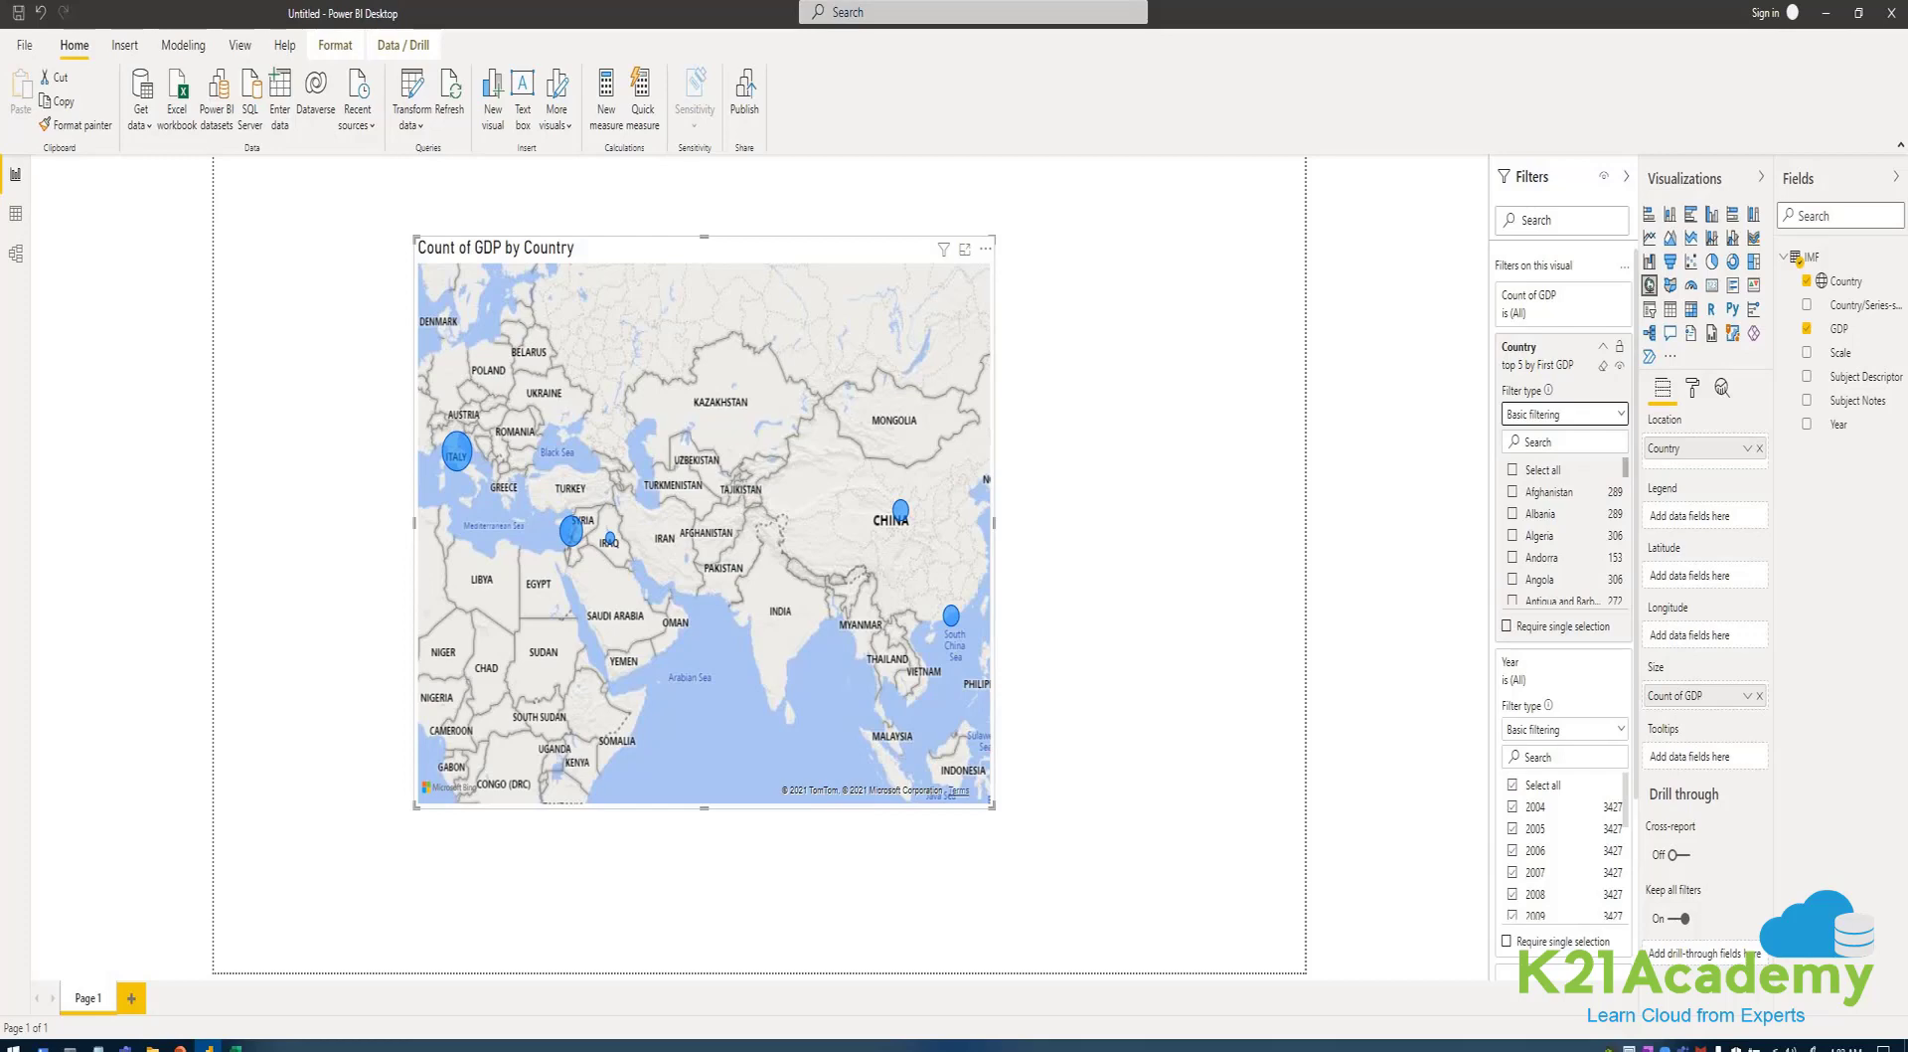
click(1512, 469)
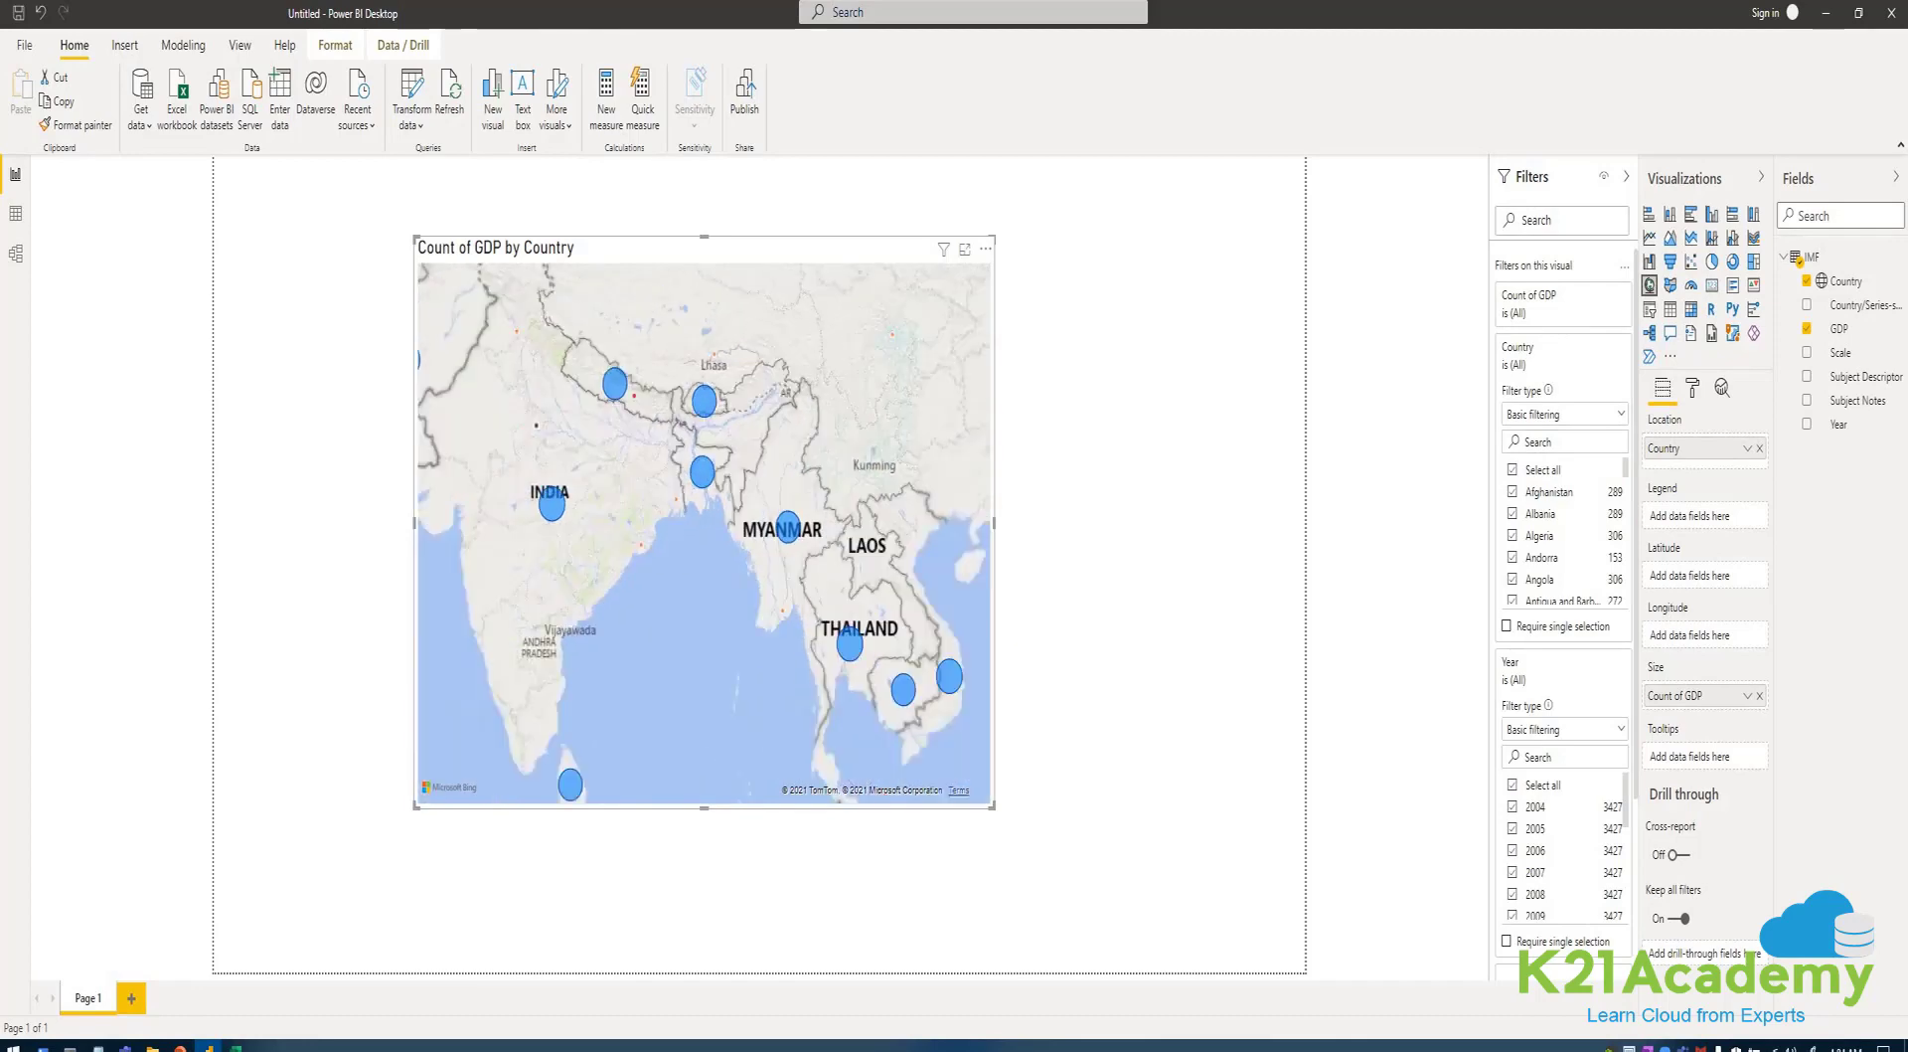
- Enlarge the map visual and move it up to the upper edge of the report page
drag(992, 806, 1225, 969)
drag(796, 248, 723, 167)
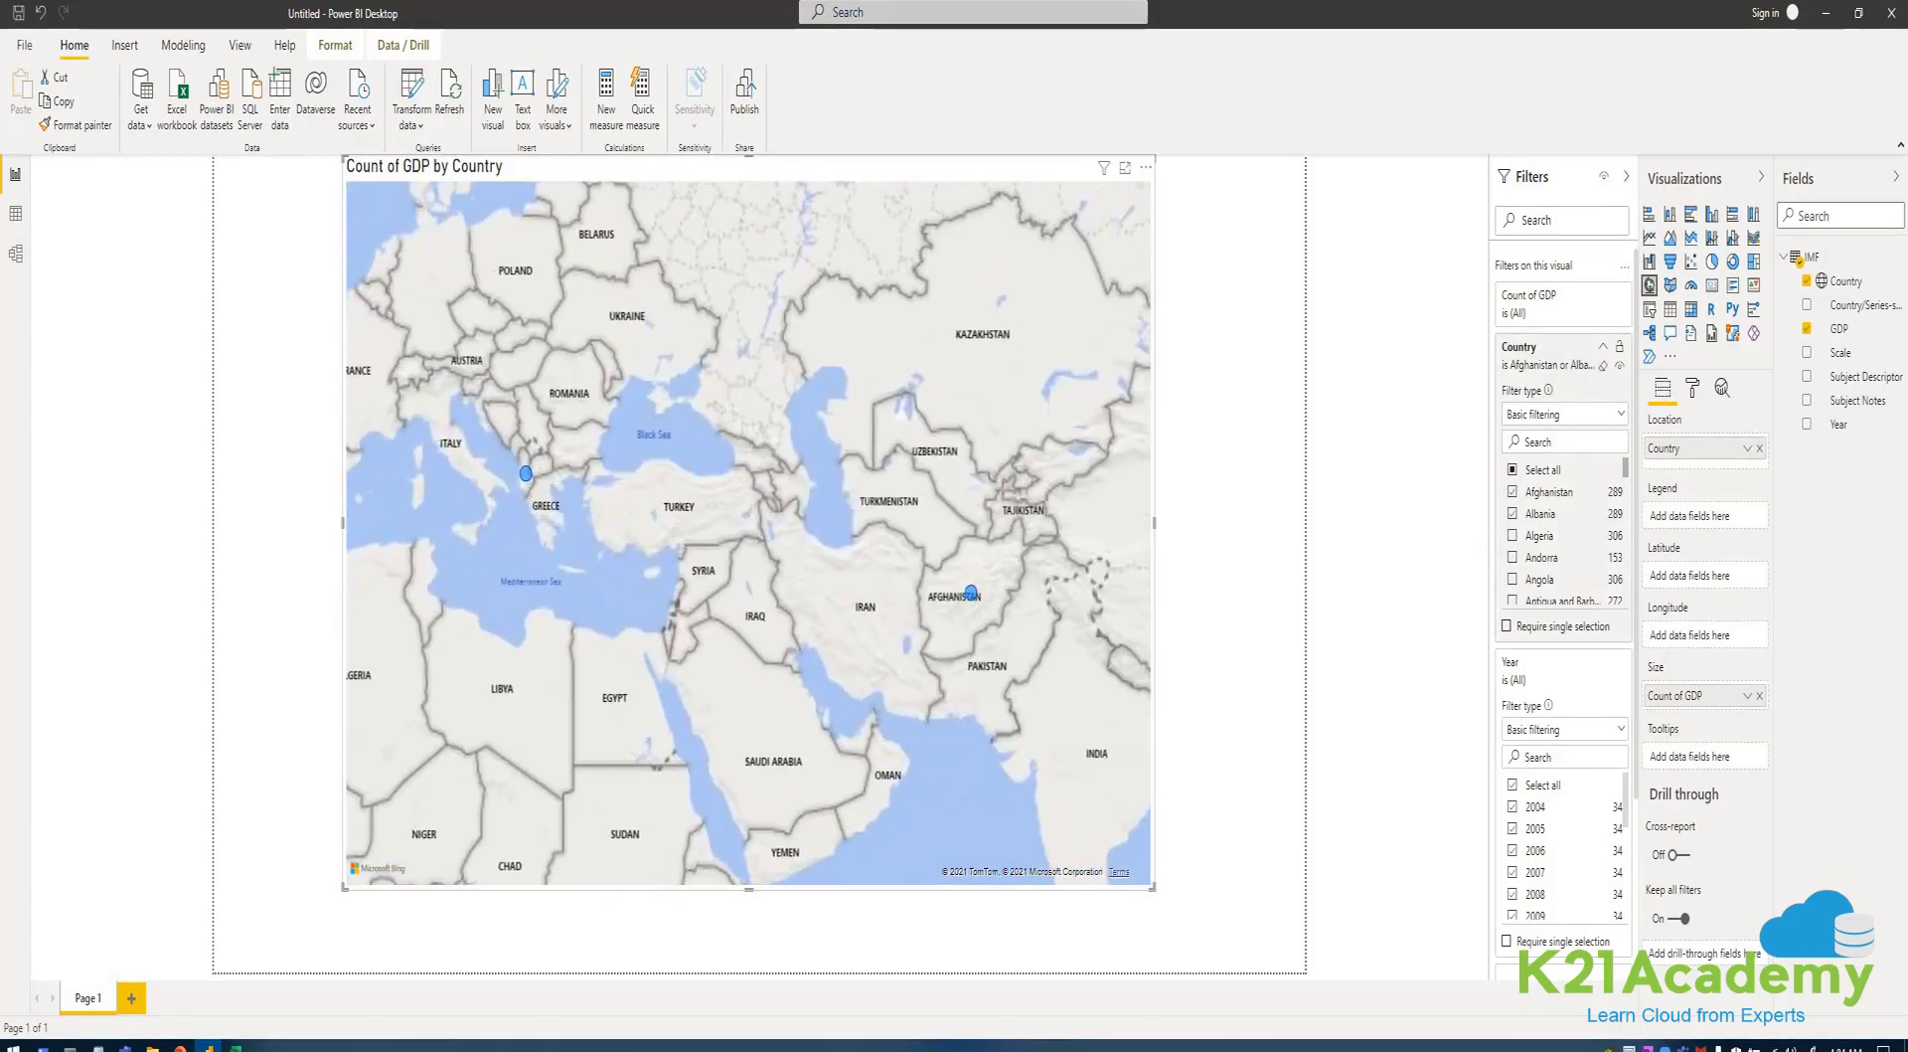
- Limit the map's Country filter to Afghanistan, Albania, Algeria, Andorra, Angola and Barbados
click(1513, 536)
click(1513, 557)
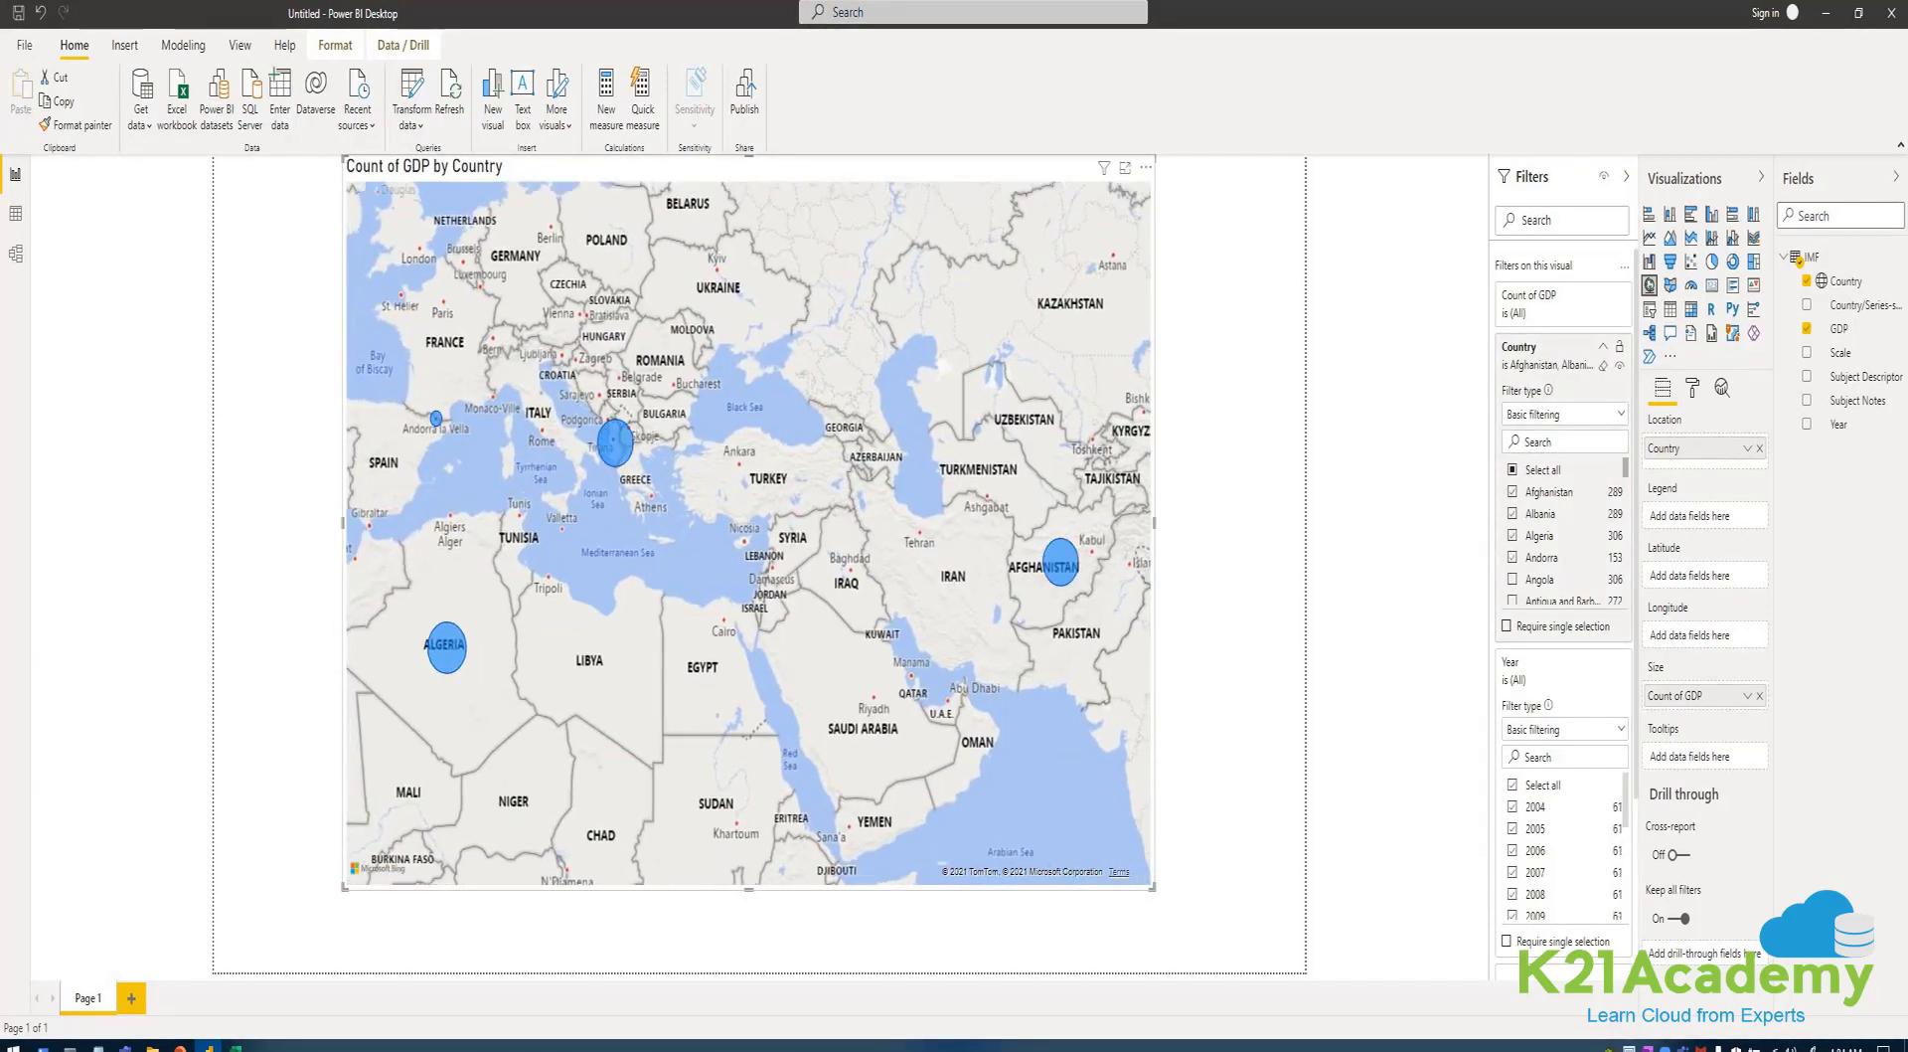
click(1513, 579)
scroll(1549, 557, down, 3)
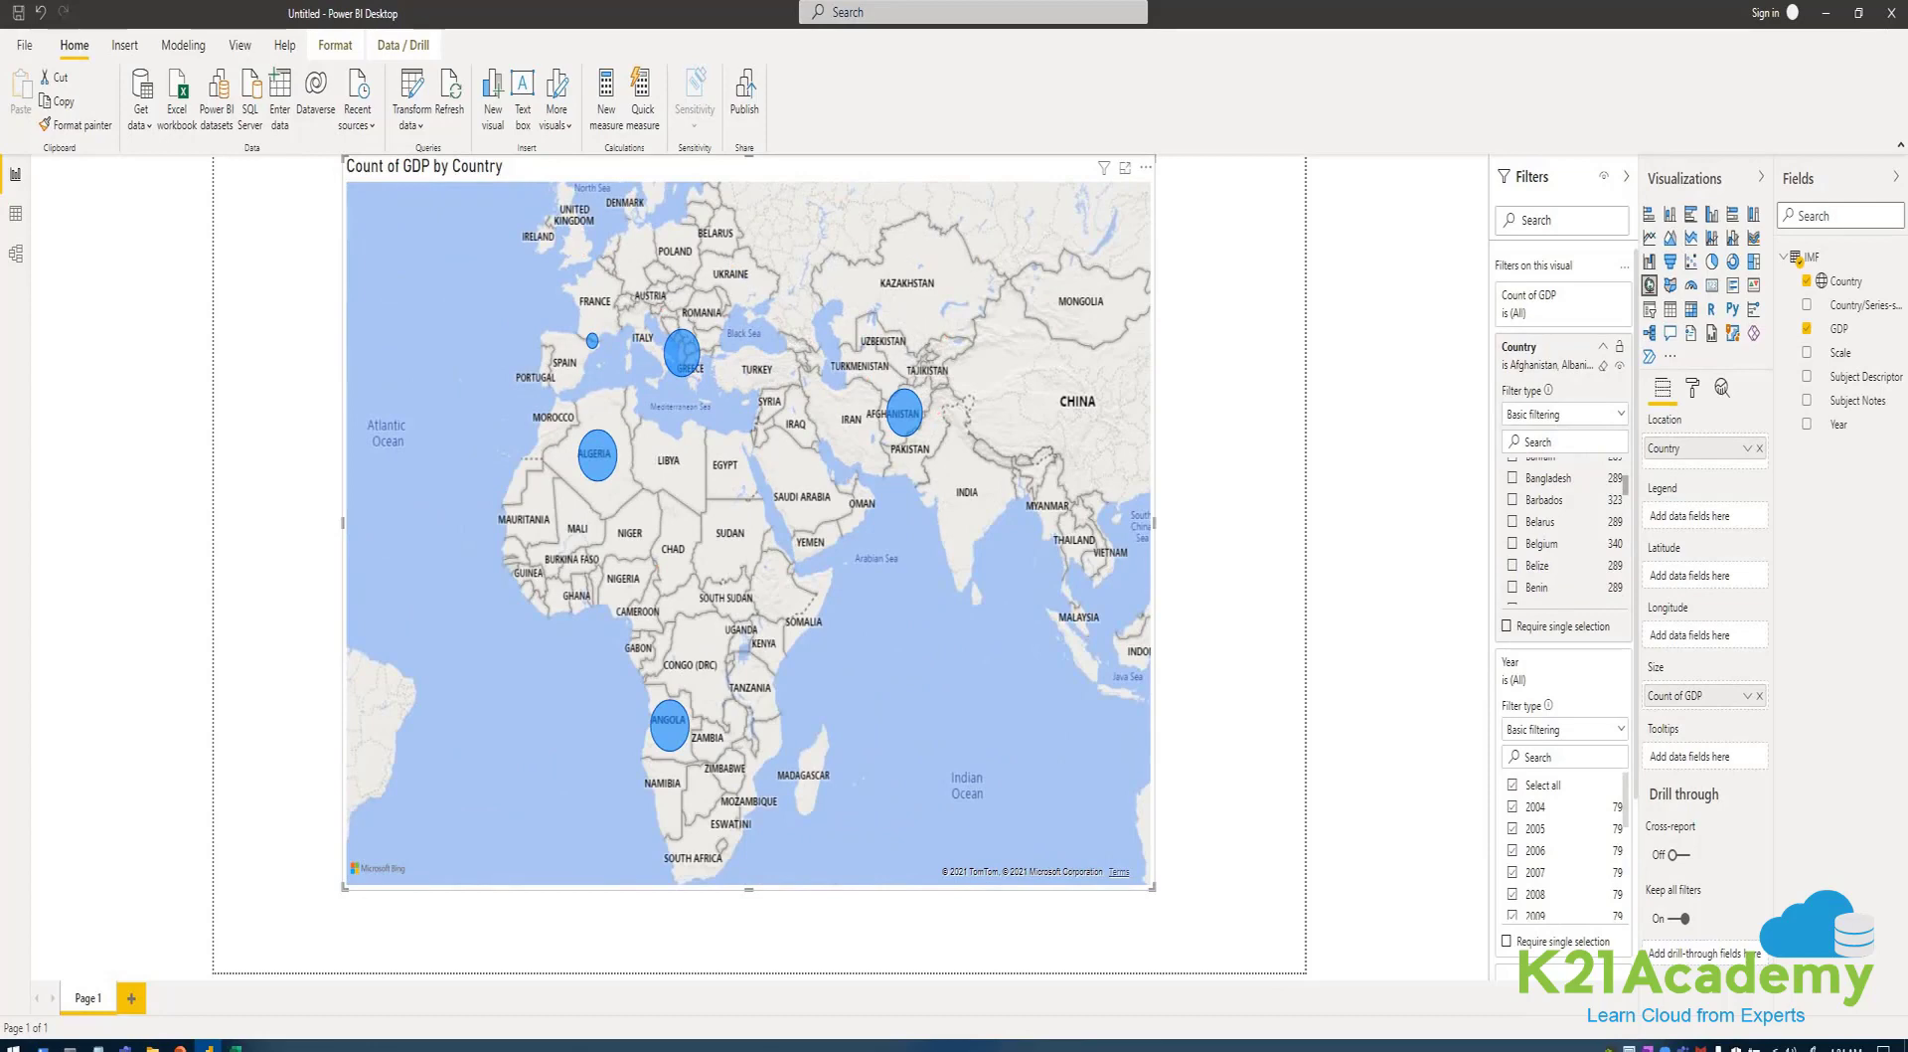
click(1513, 500)
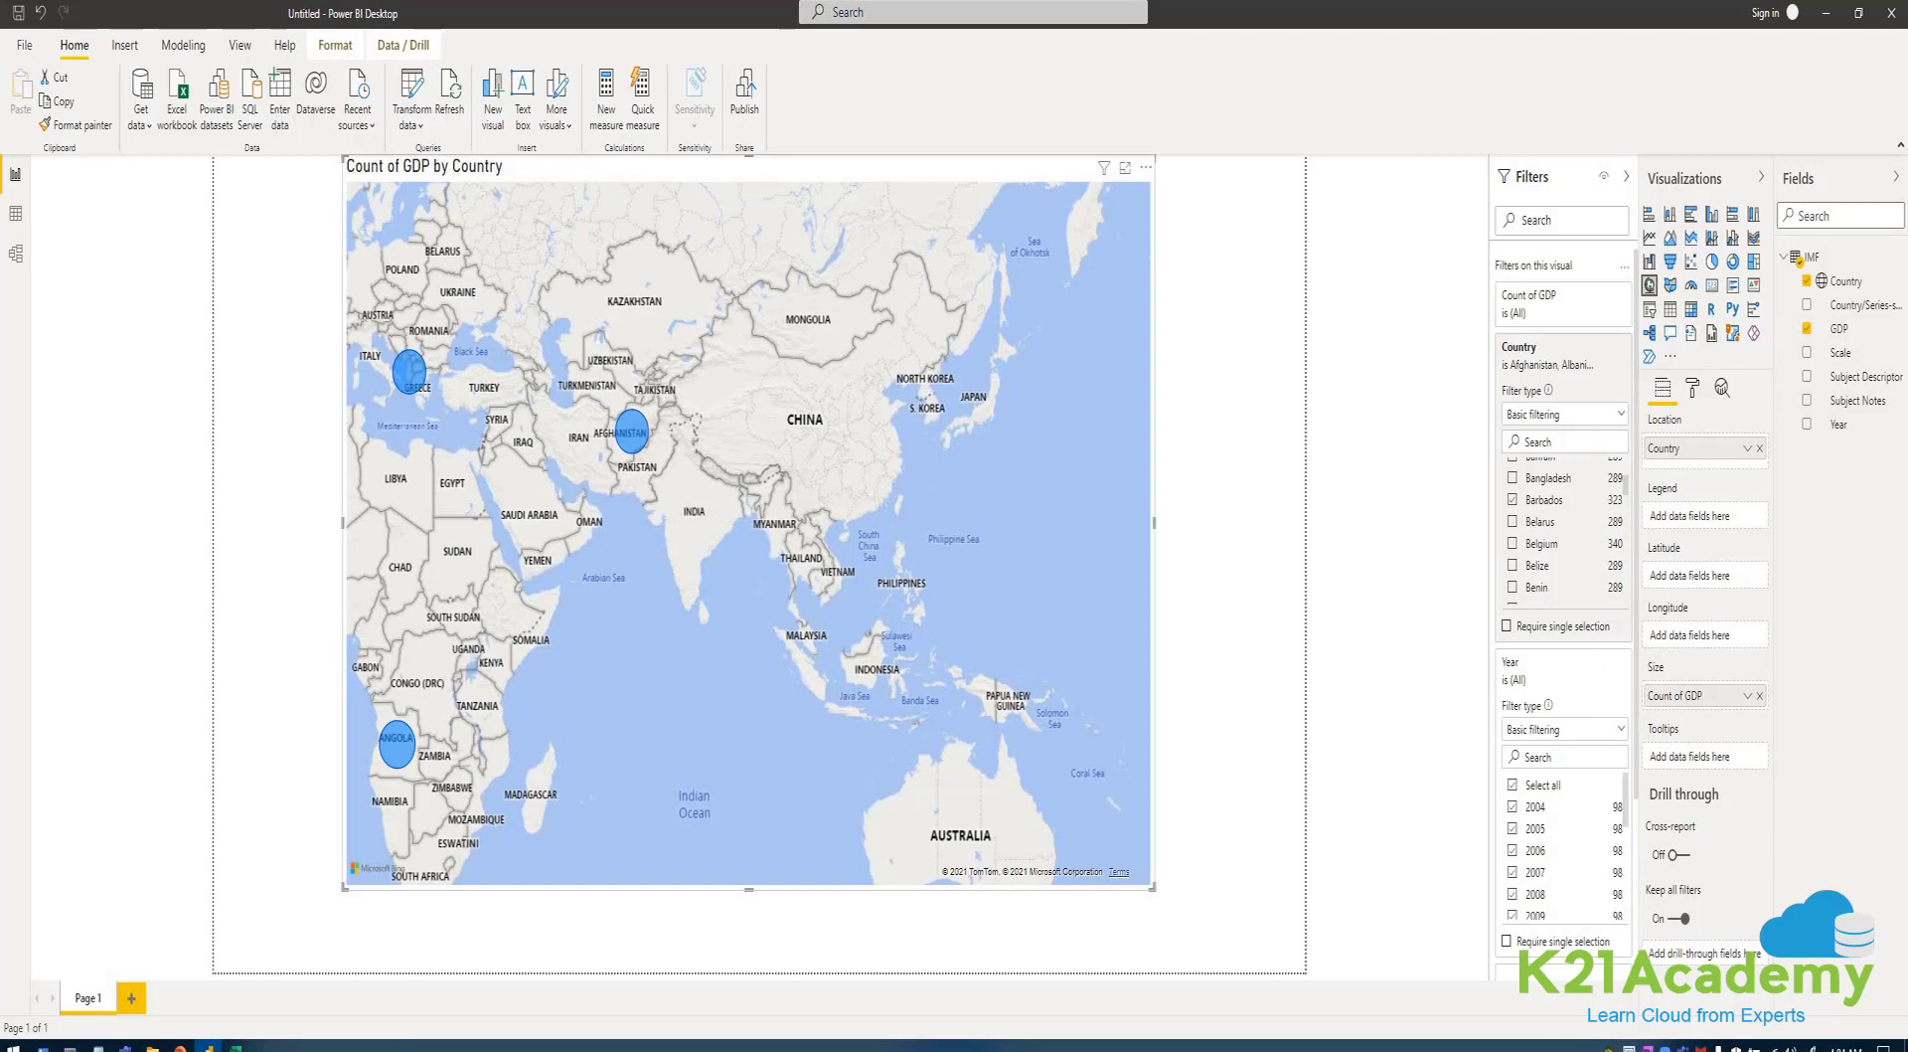
- Move the map visual slightly down the report page and pan it to show Afghanistan, China and Australia
drag(749, 167, 753, 222)
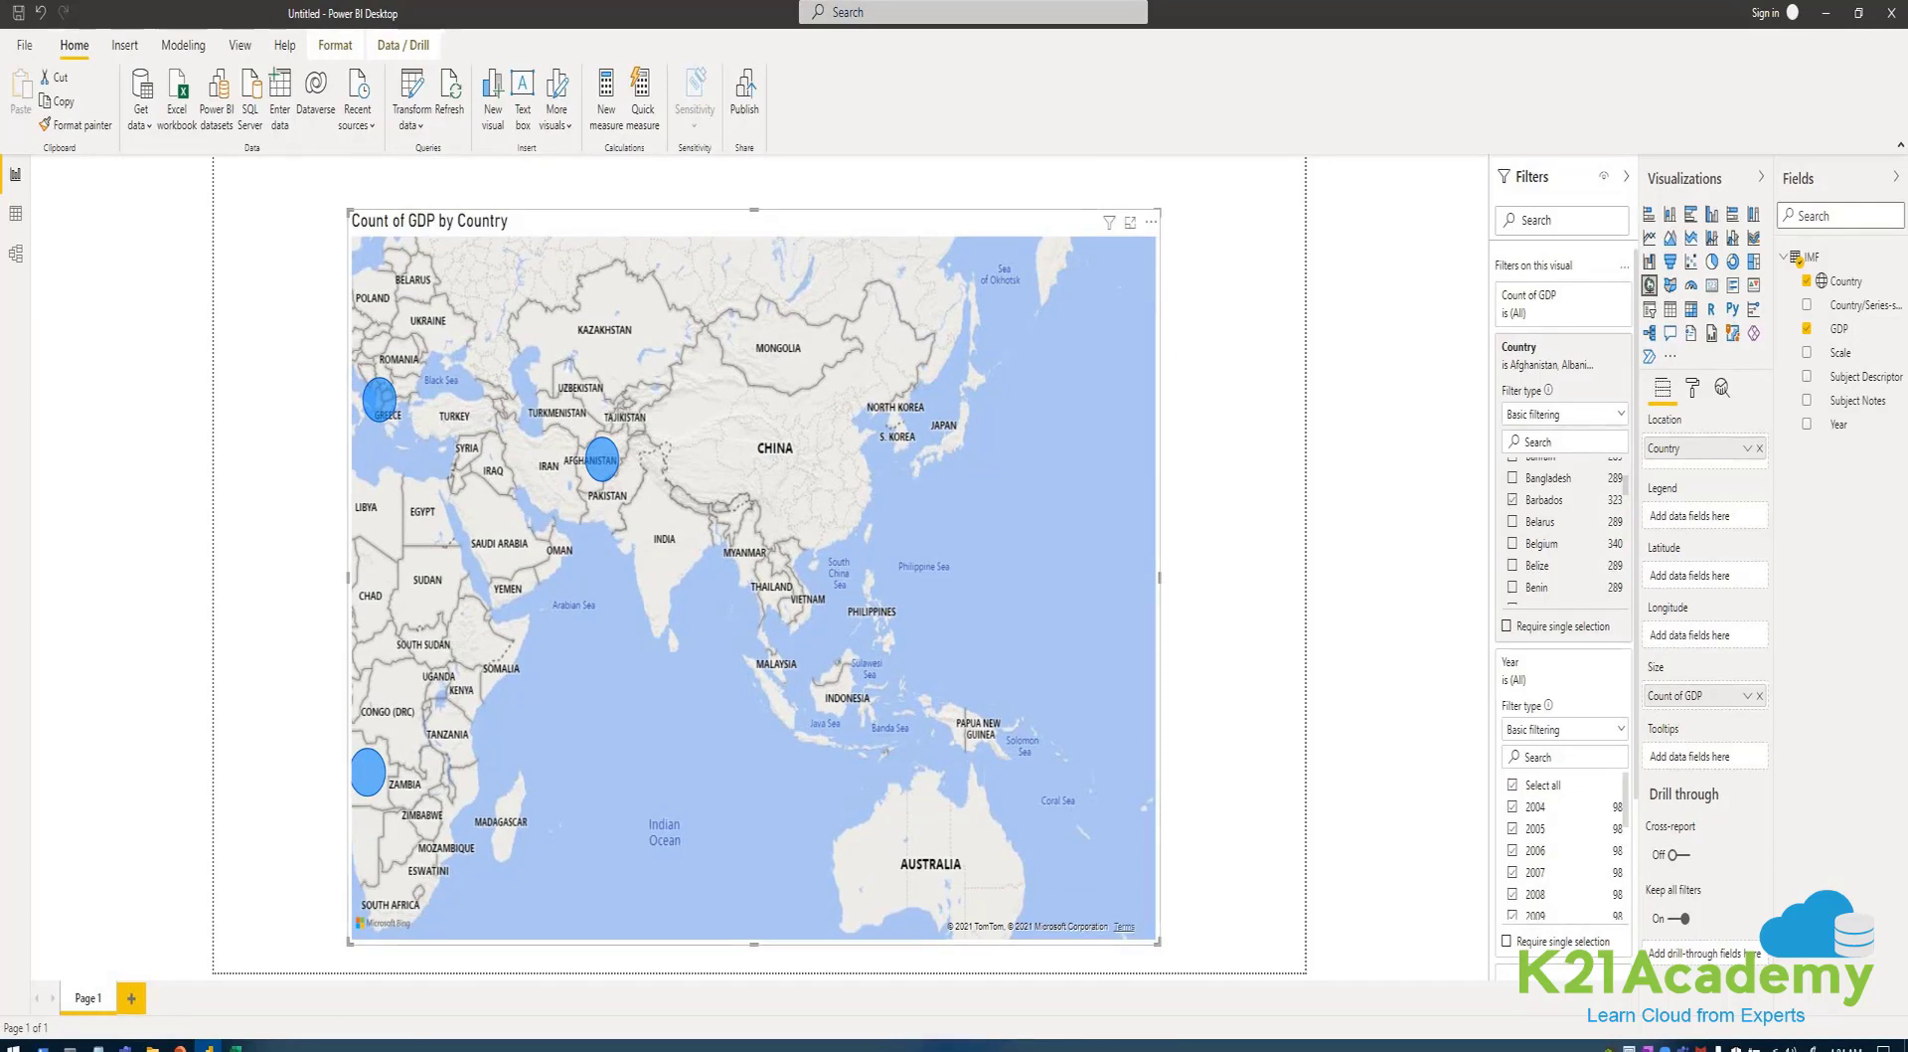
drag(756, 586, 662, 521)
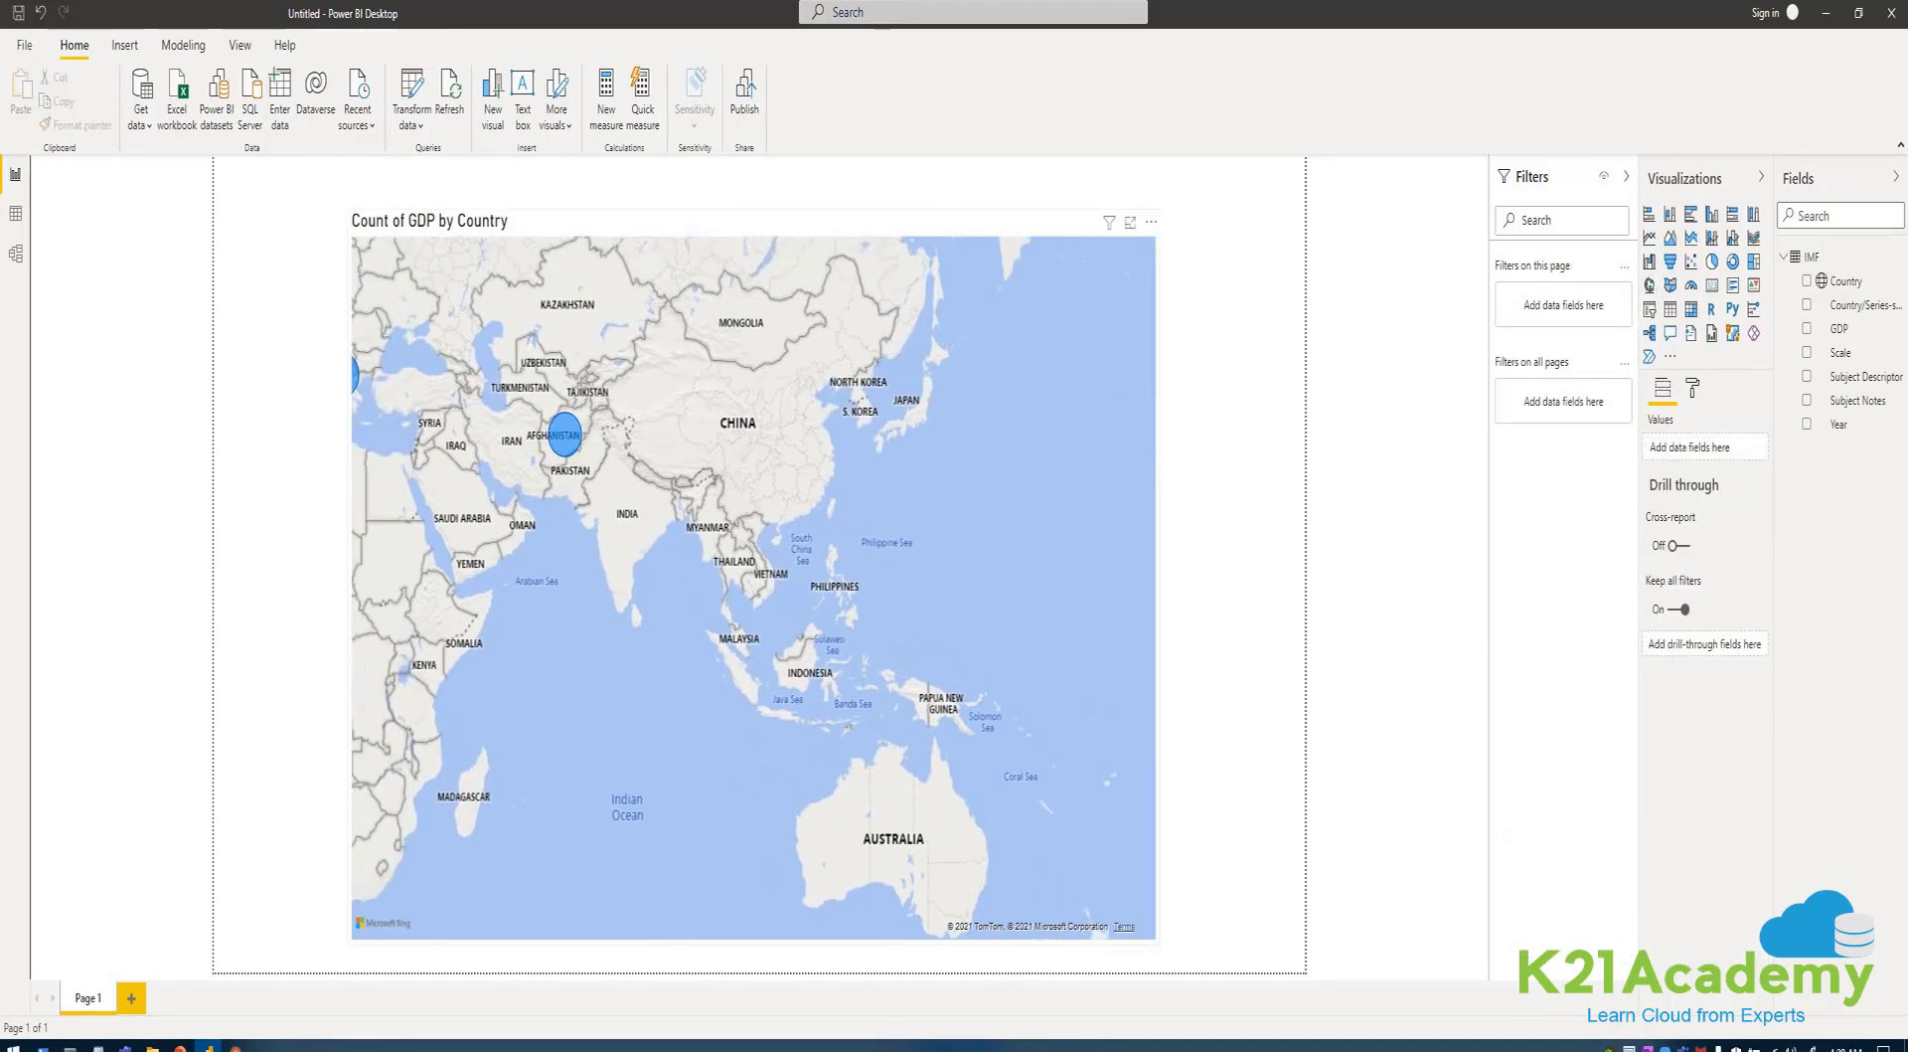
click(753, 586)
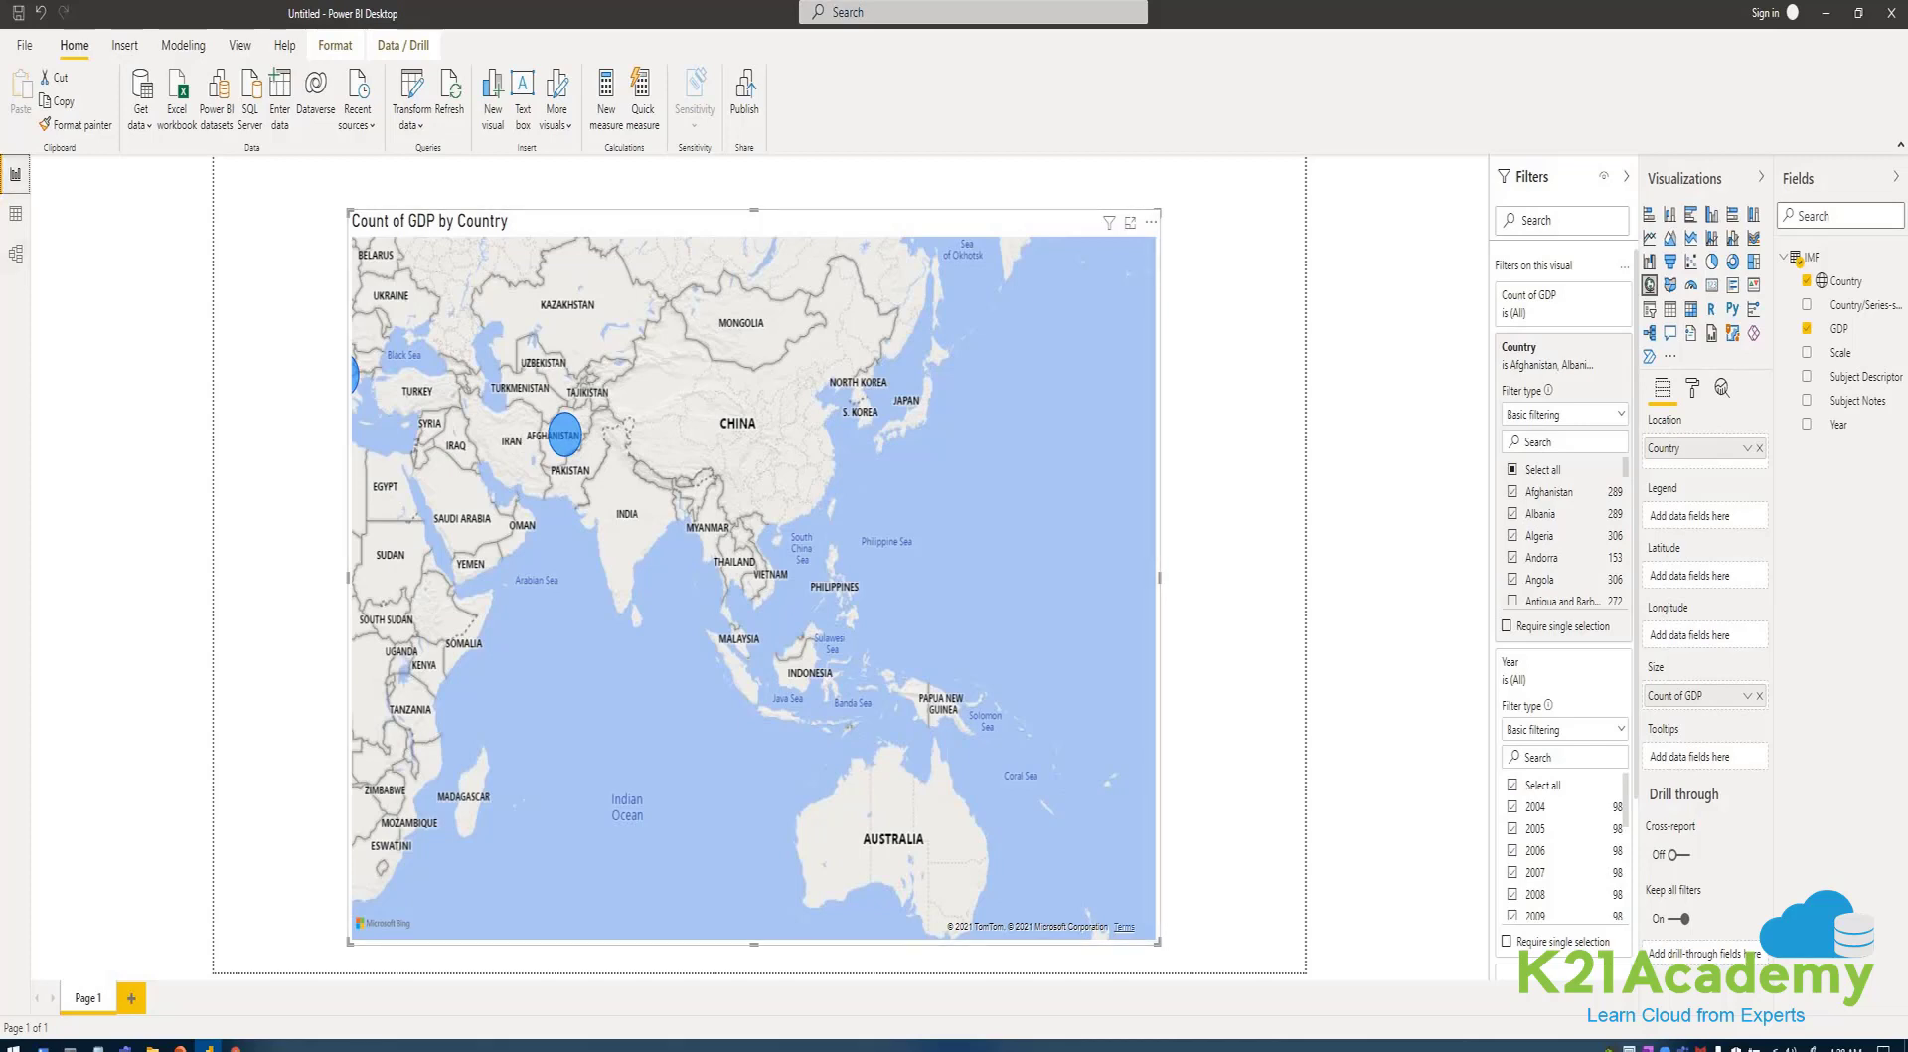
- Go from the table data to the model diagram and reposition the IMF table card a little inward on the canvas
click(15, 213)
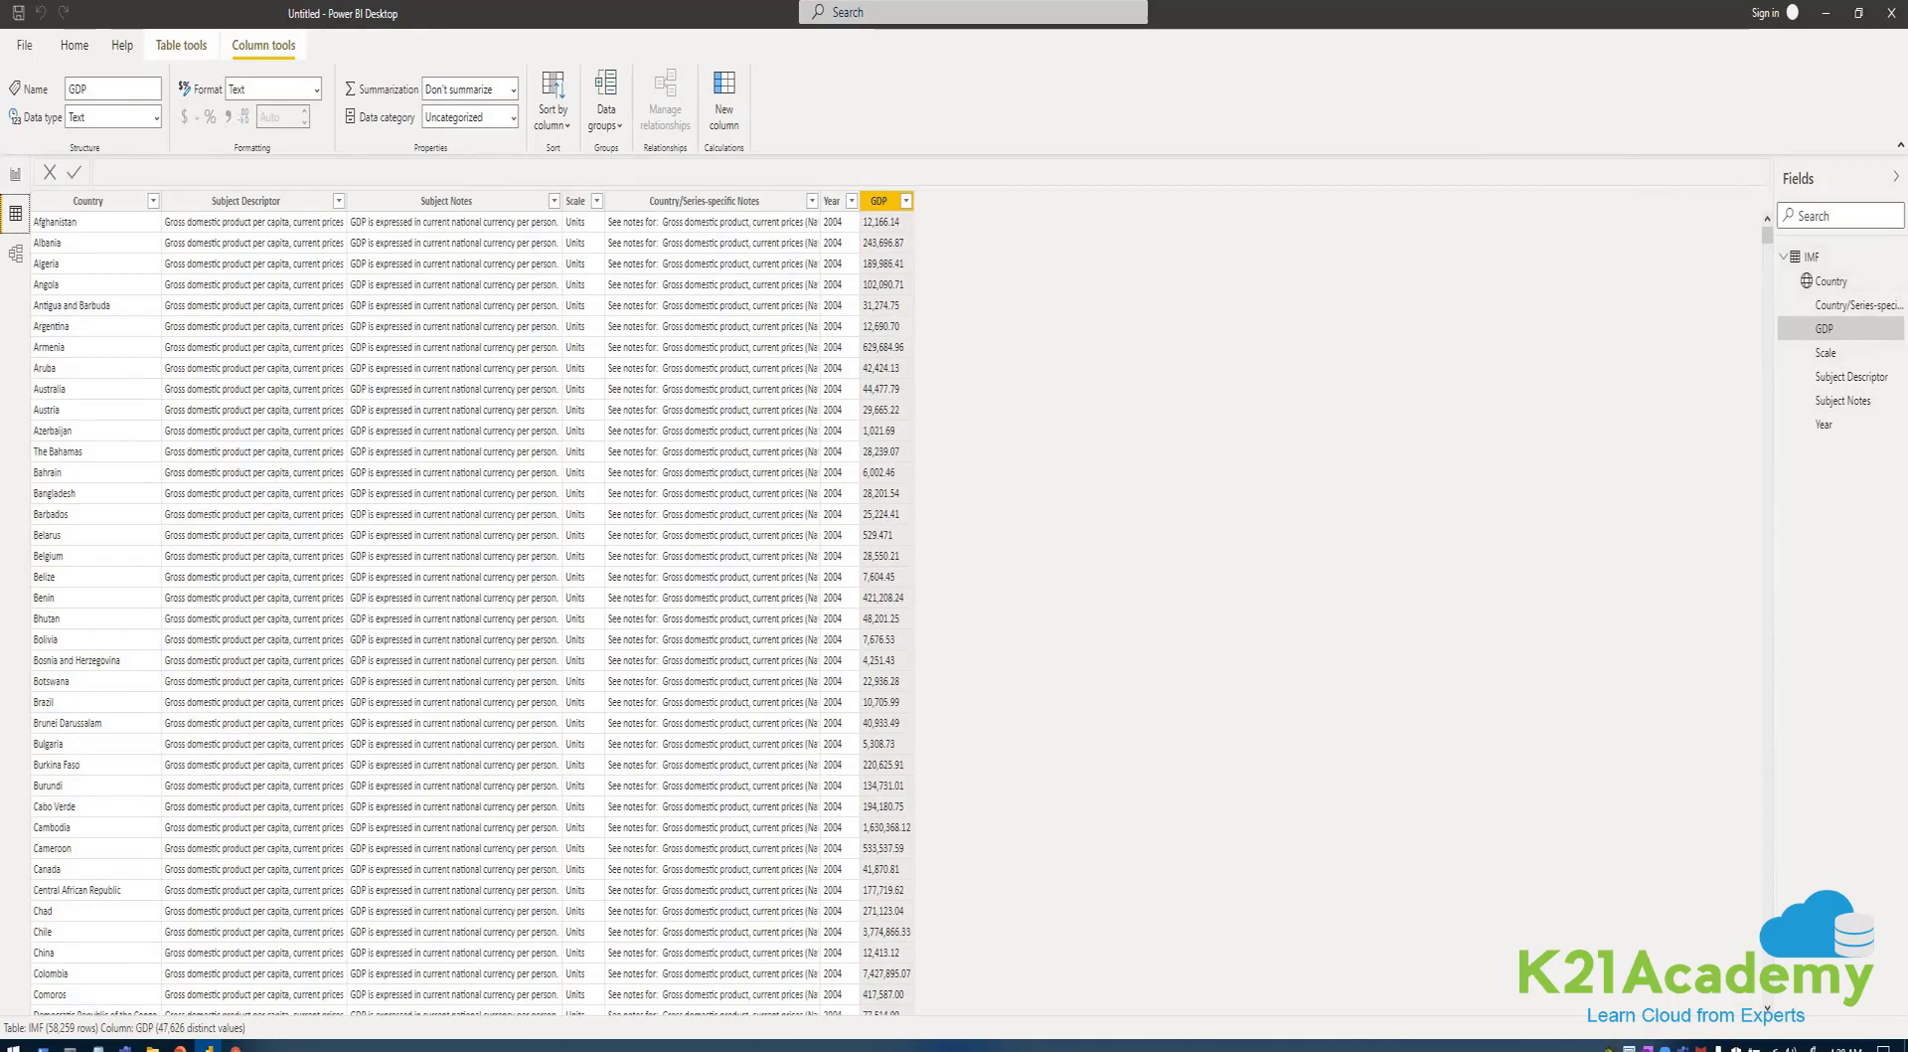
click(14, 253)
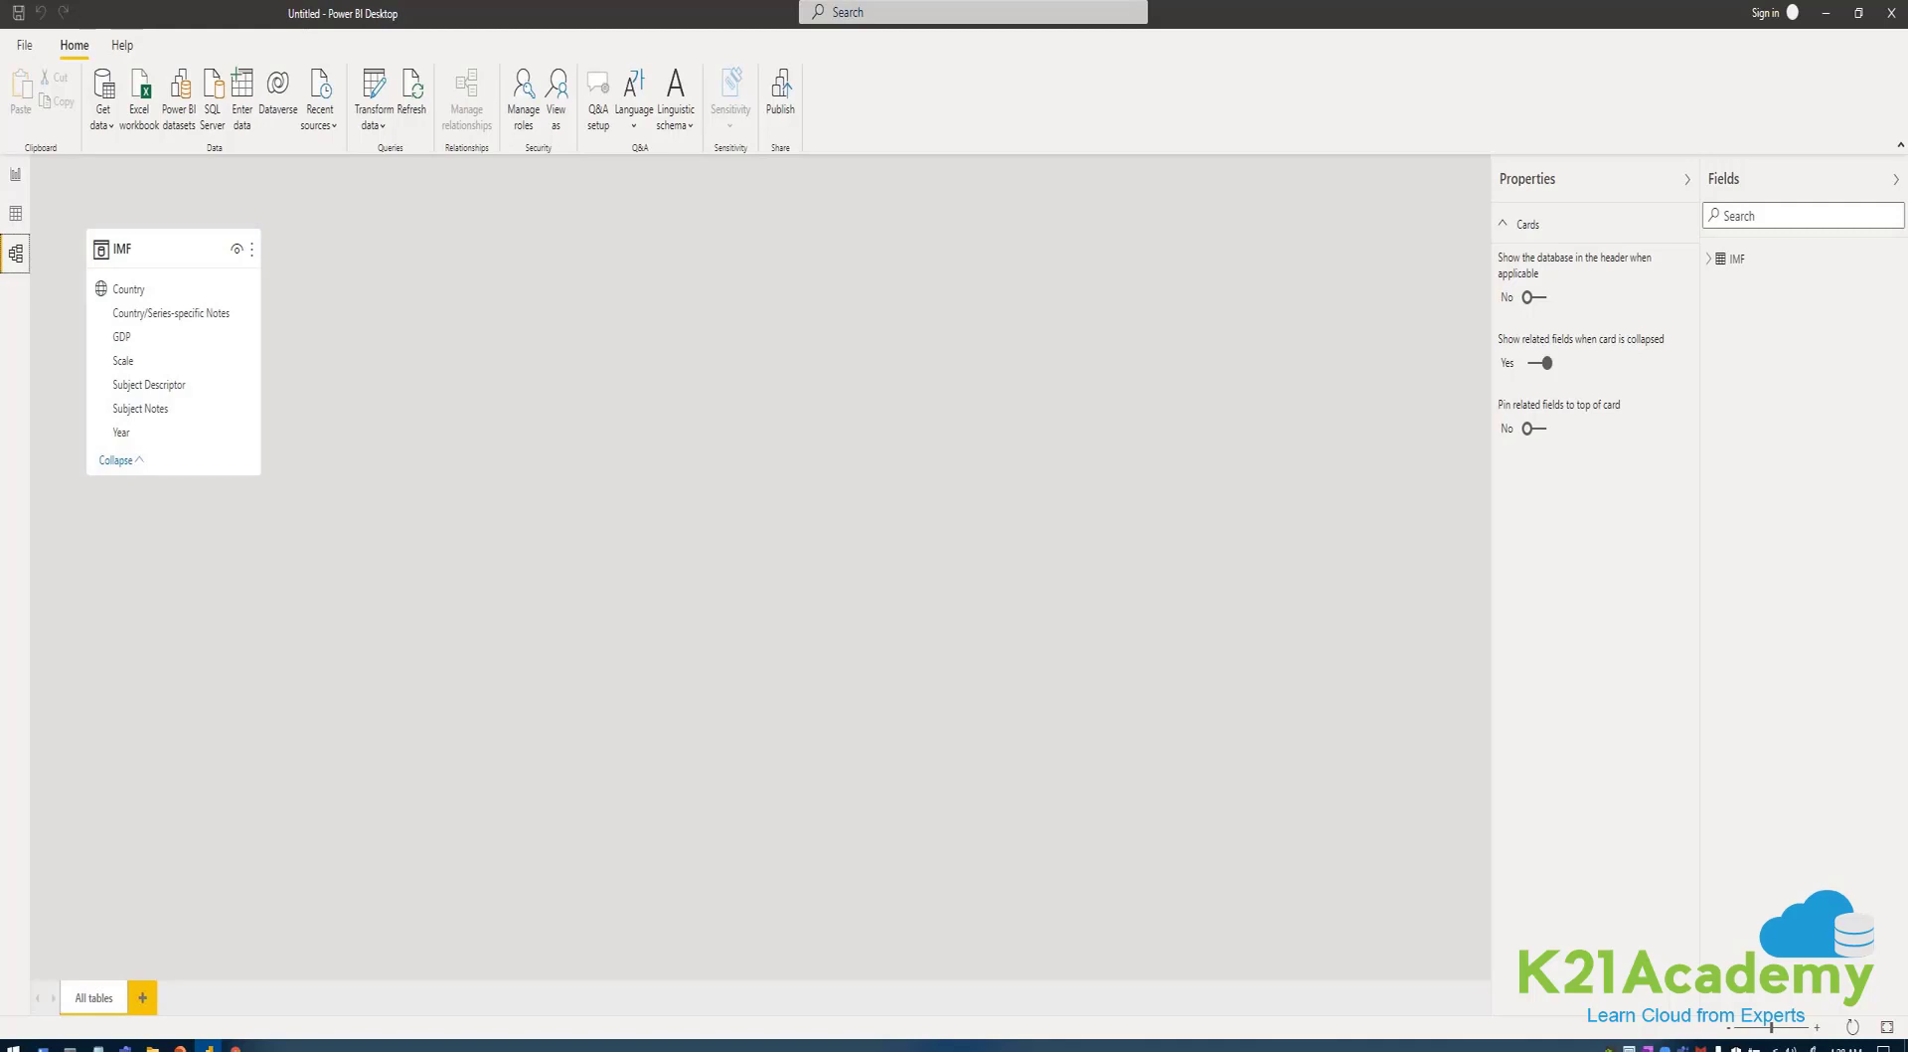
drag(168, 249, 645, 340)
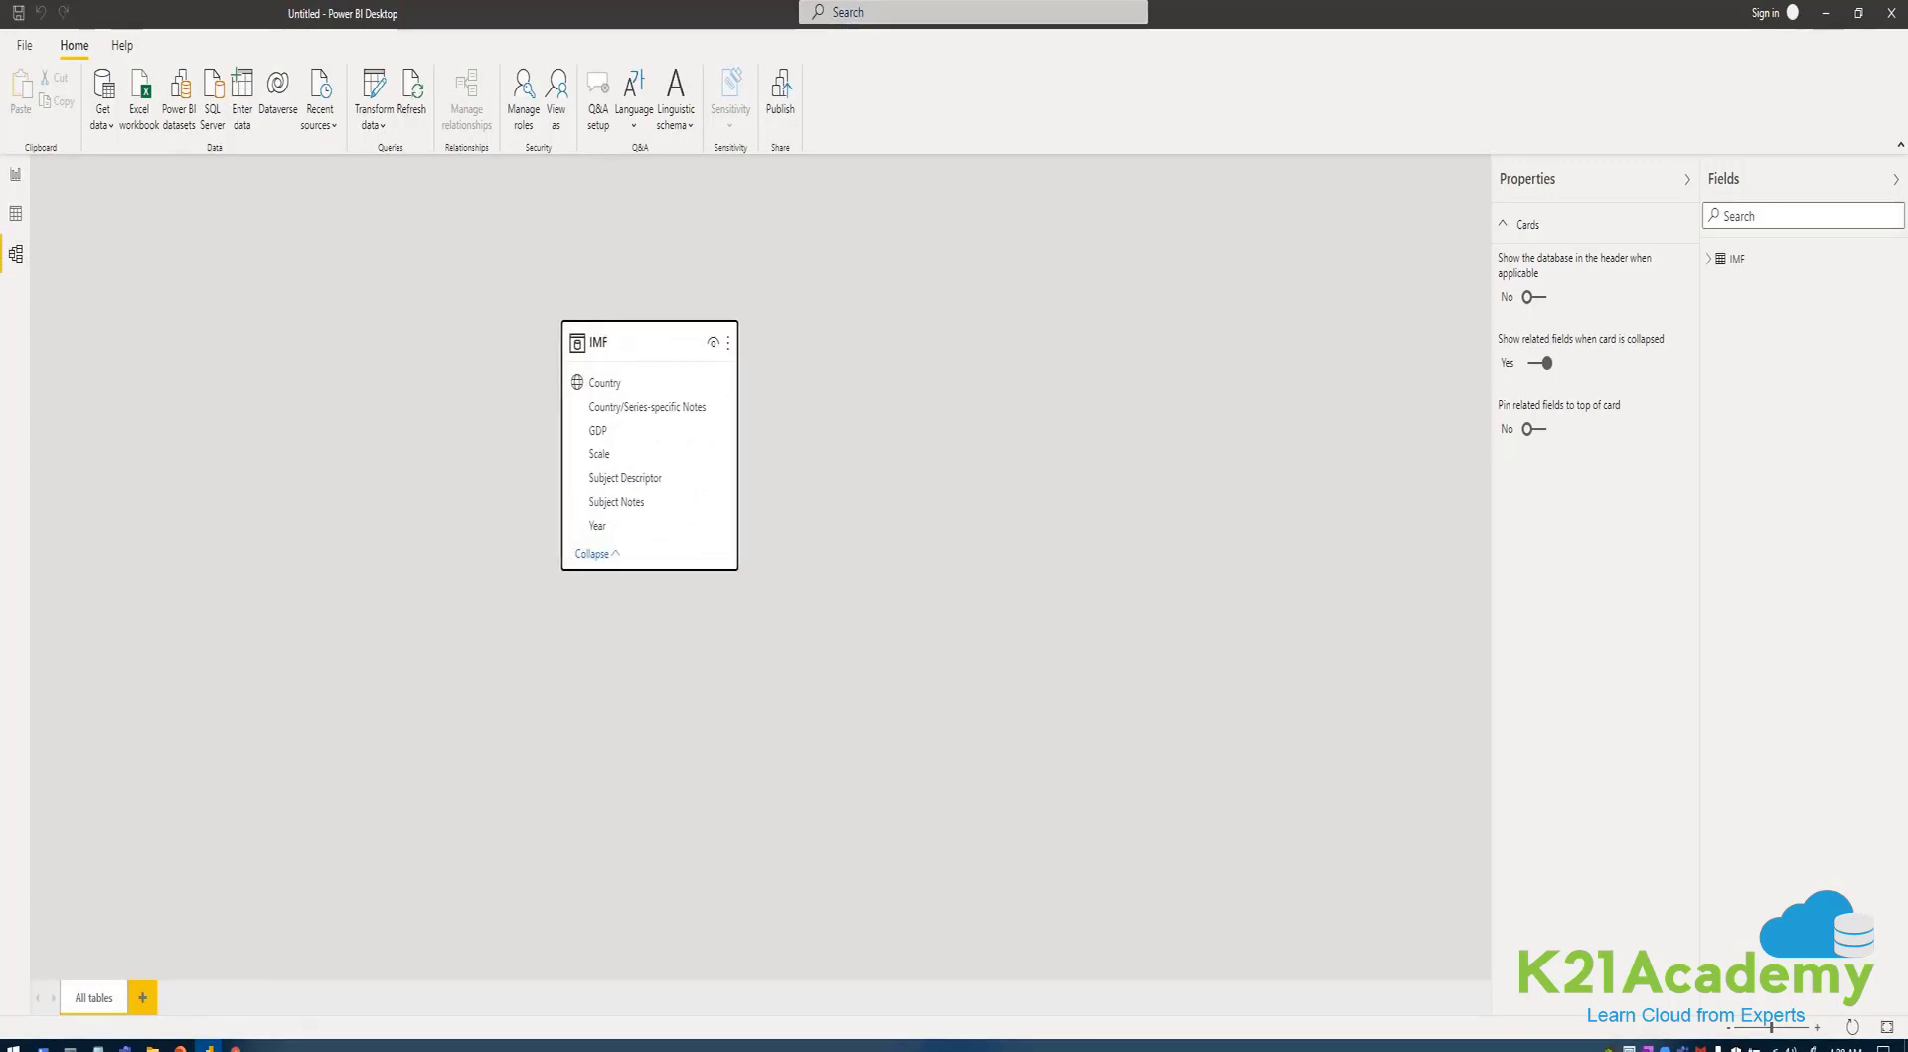
drag(645, 340, 434, 262)
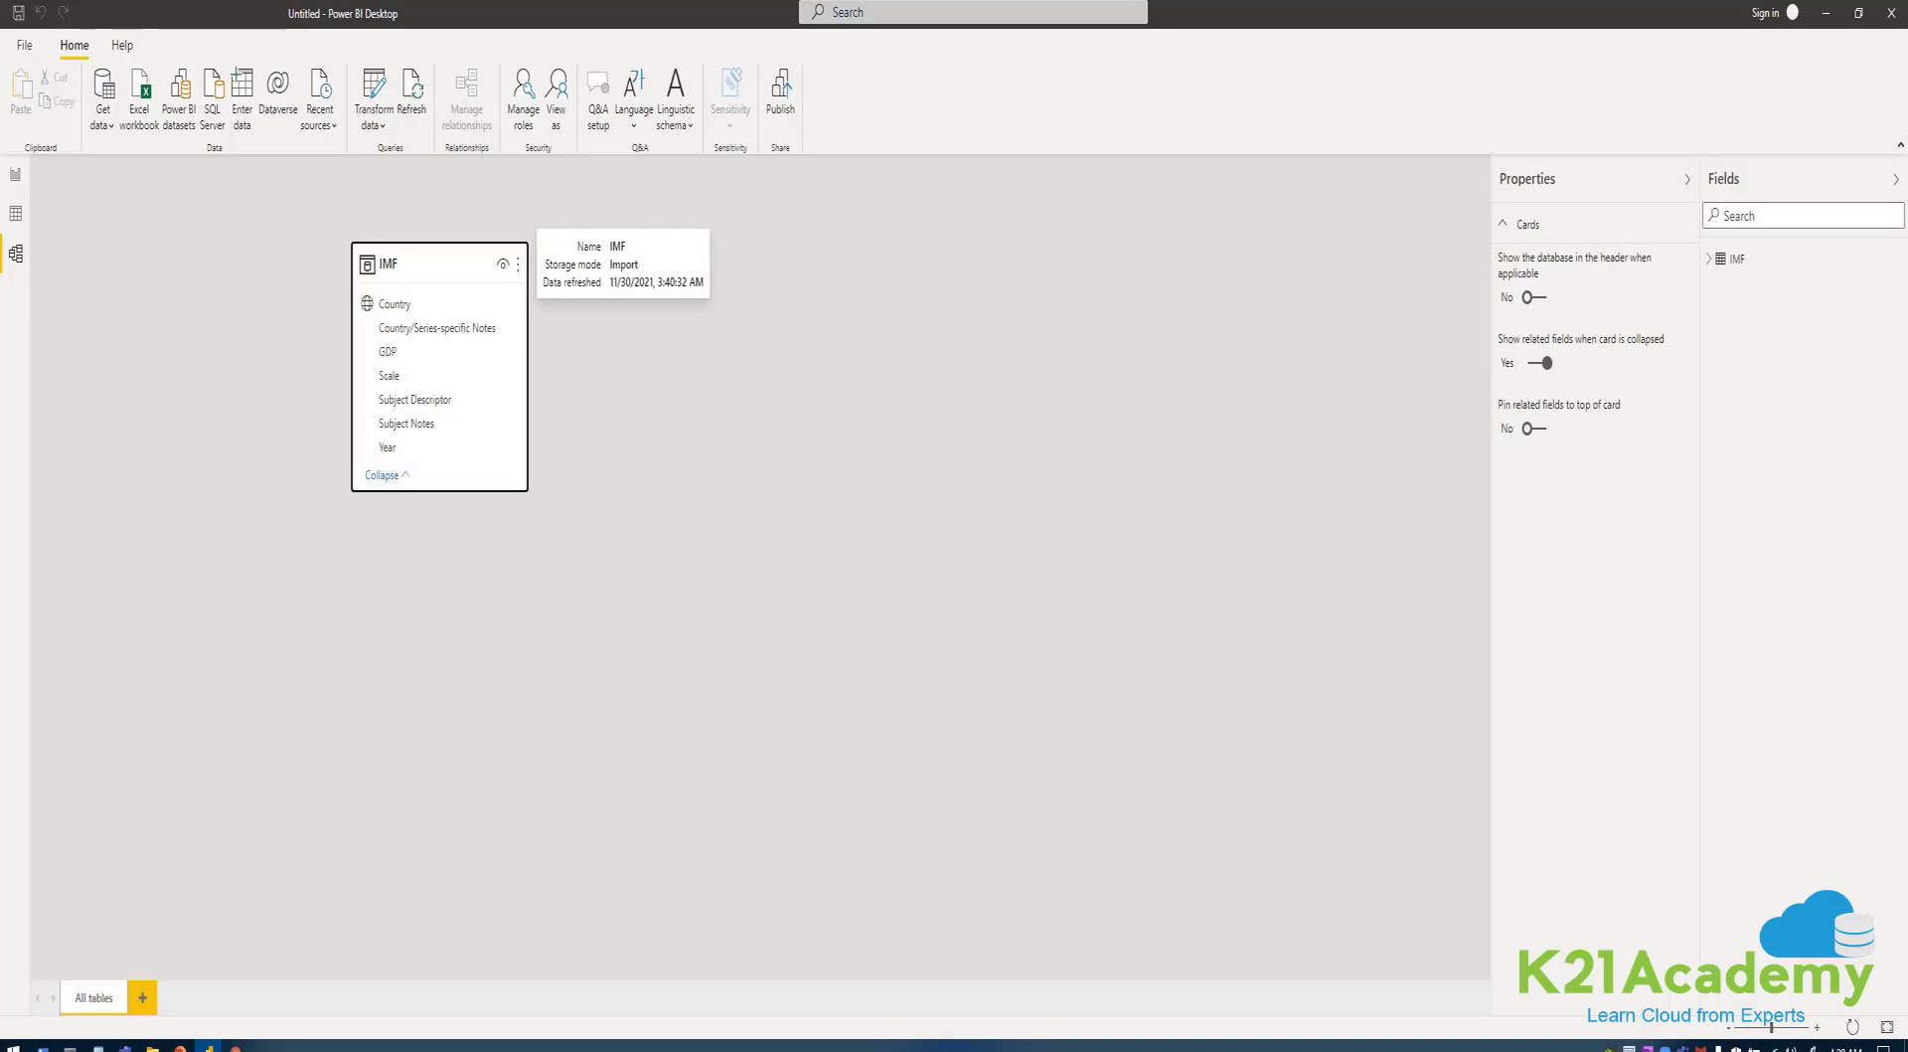
- Examine the IMF table's data and the properties of its Country, Subject Descriptor, Subject Notes and Country/Series-specific Notes columns
click(15, 212)
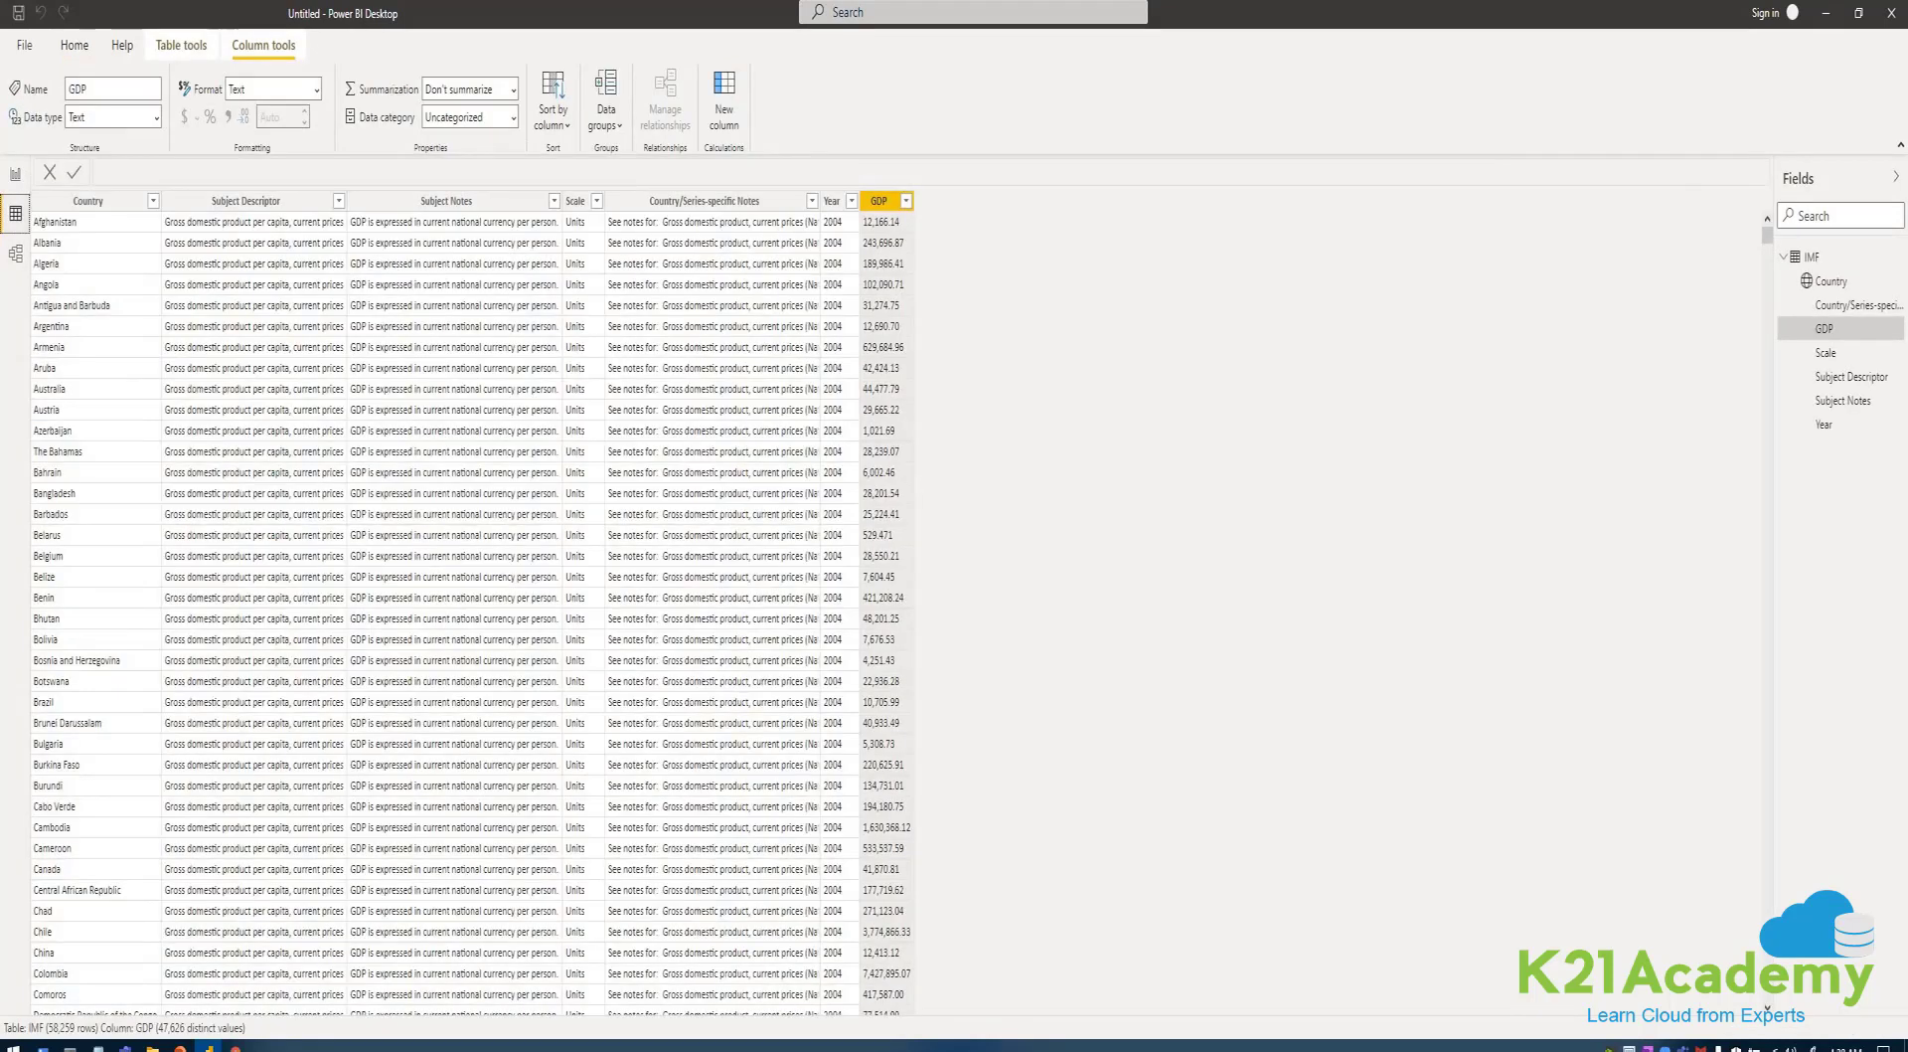
click(245, 201)
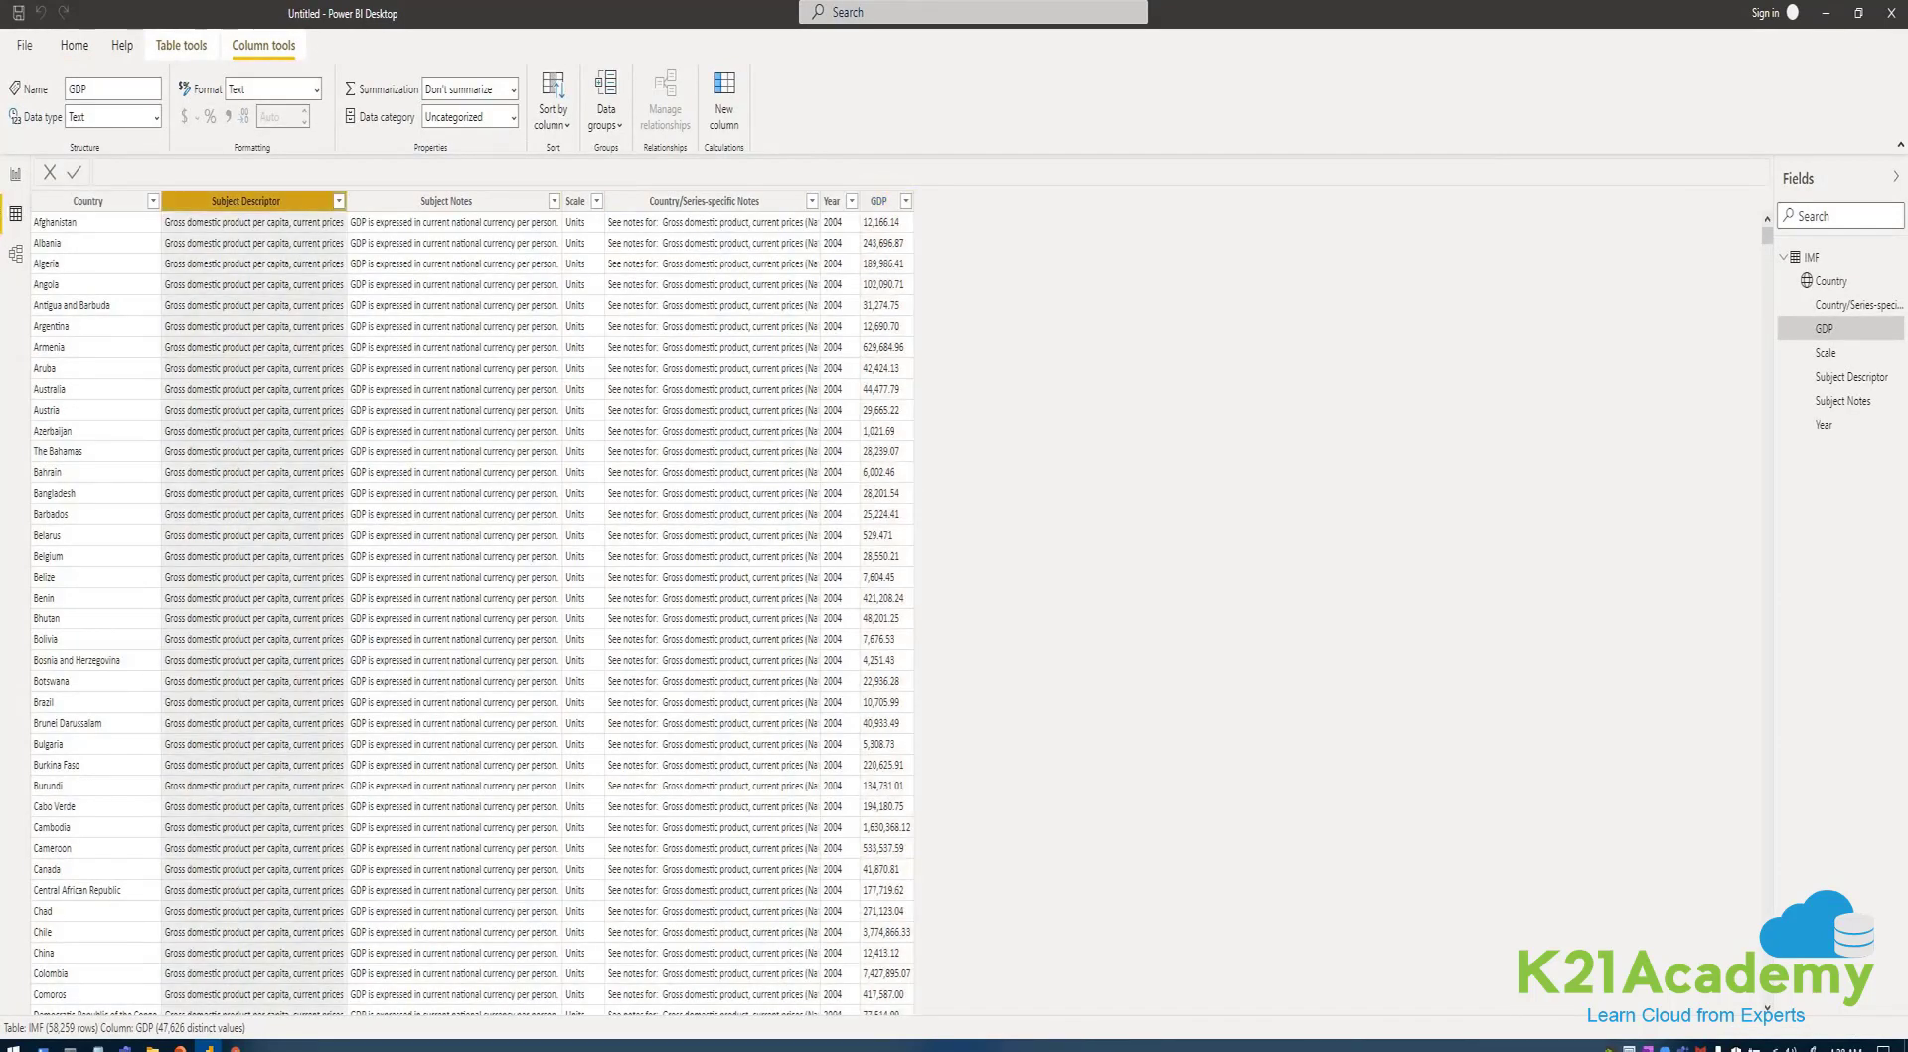
click(447, 201)
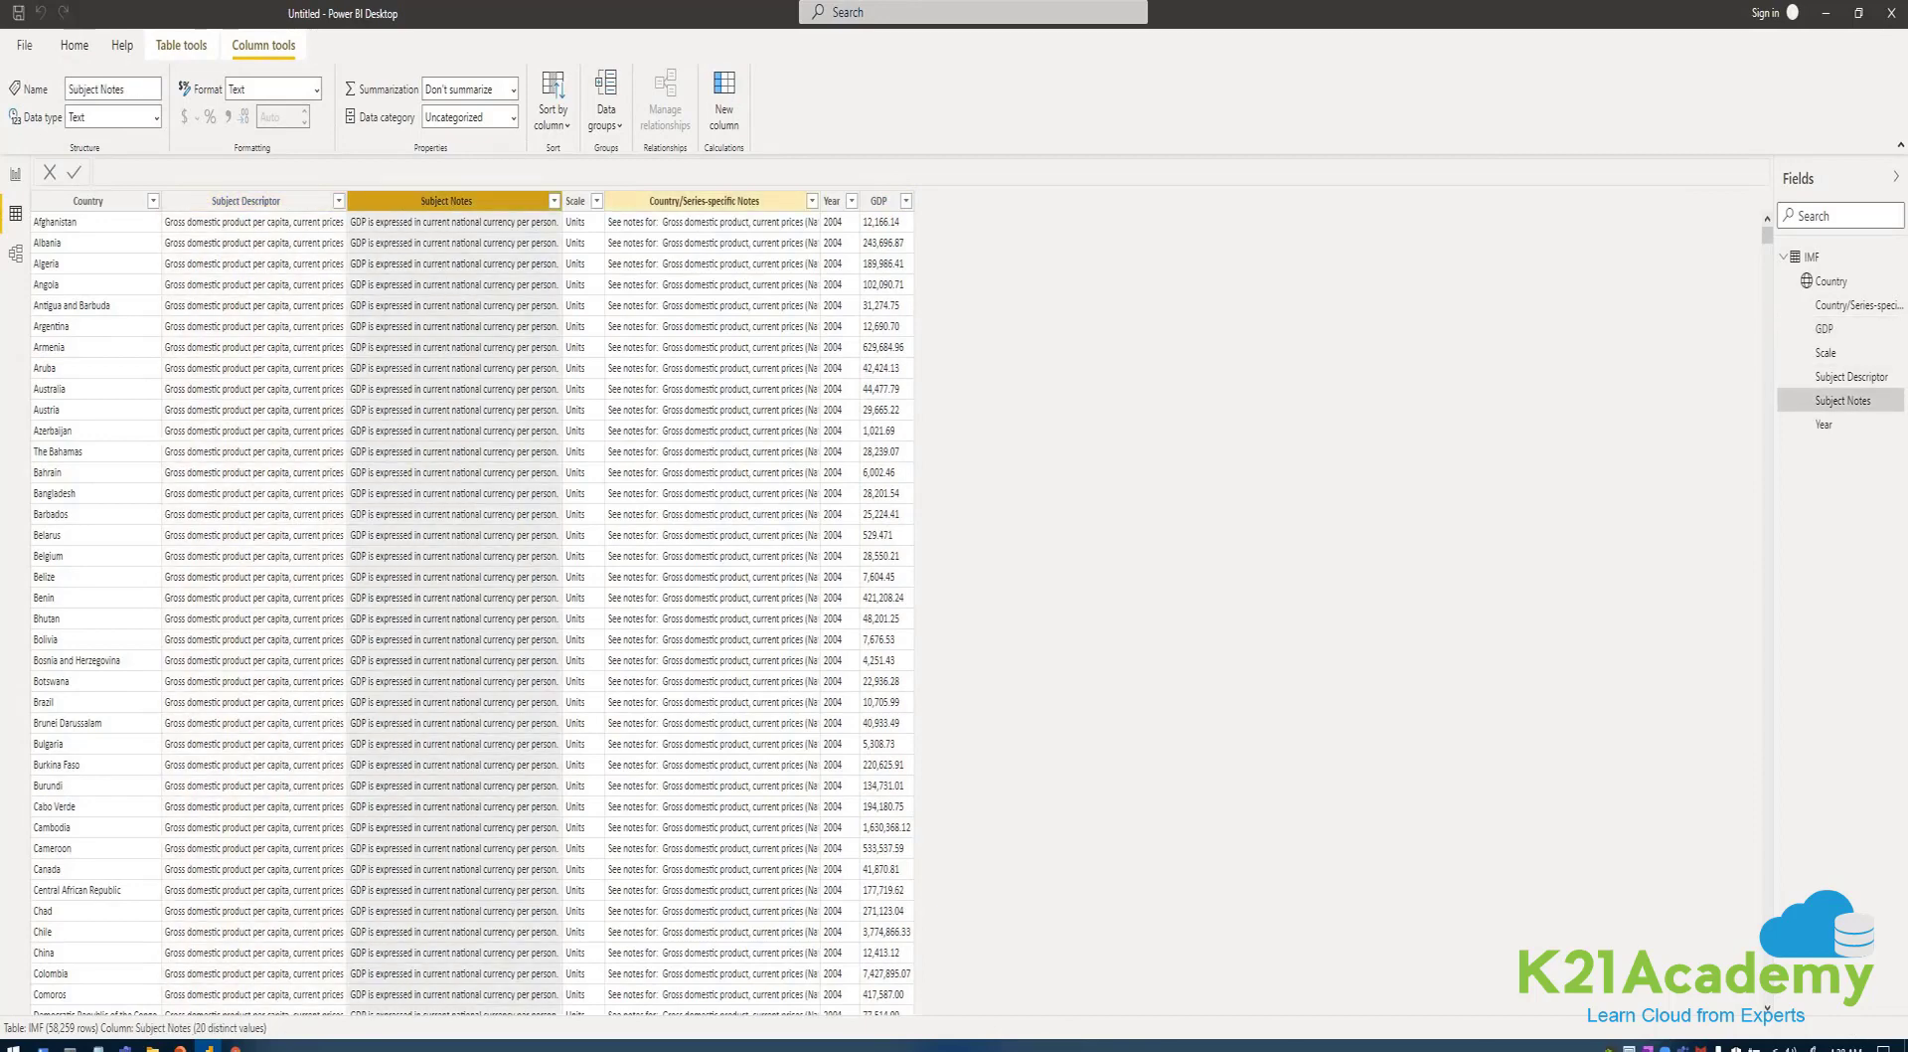
click(704, 201)
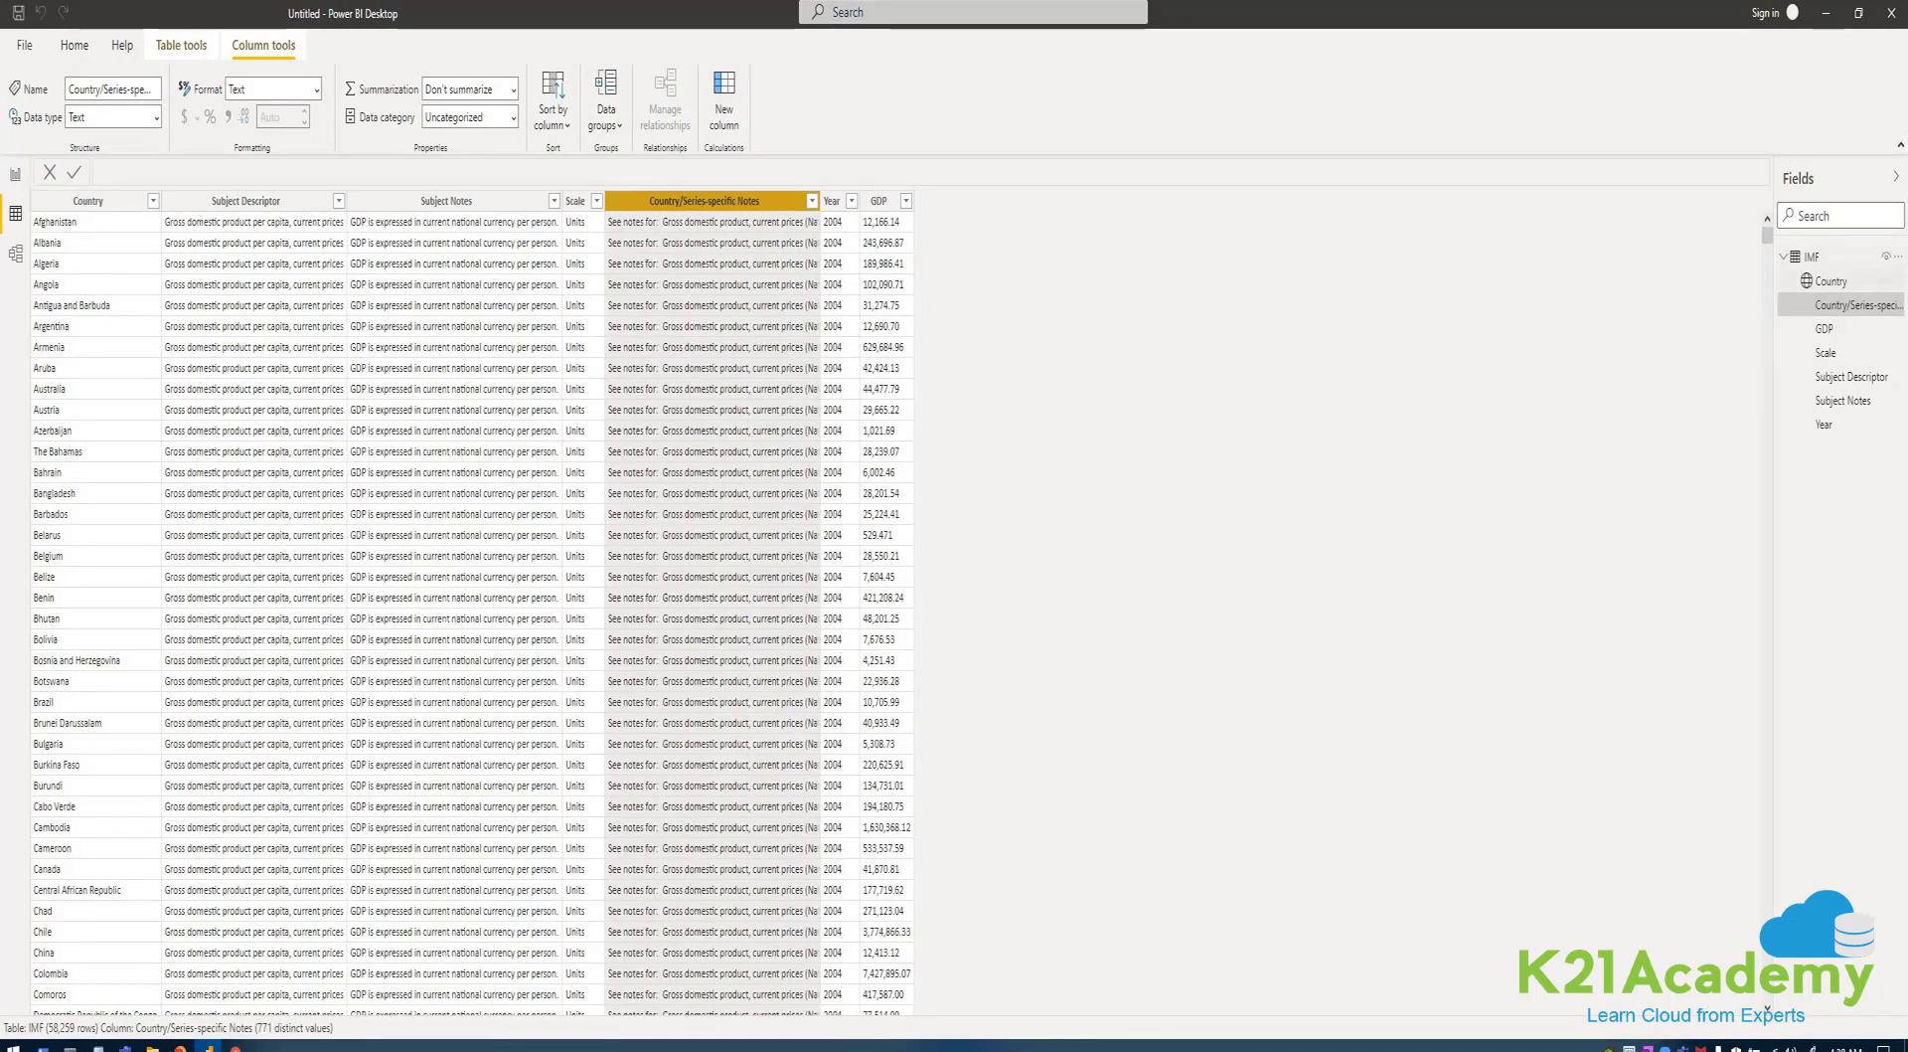
click(1812, 257)
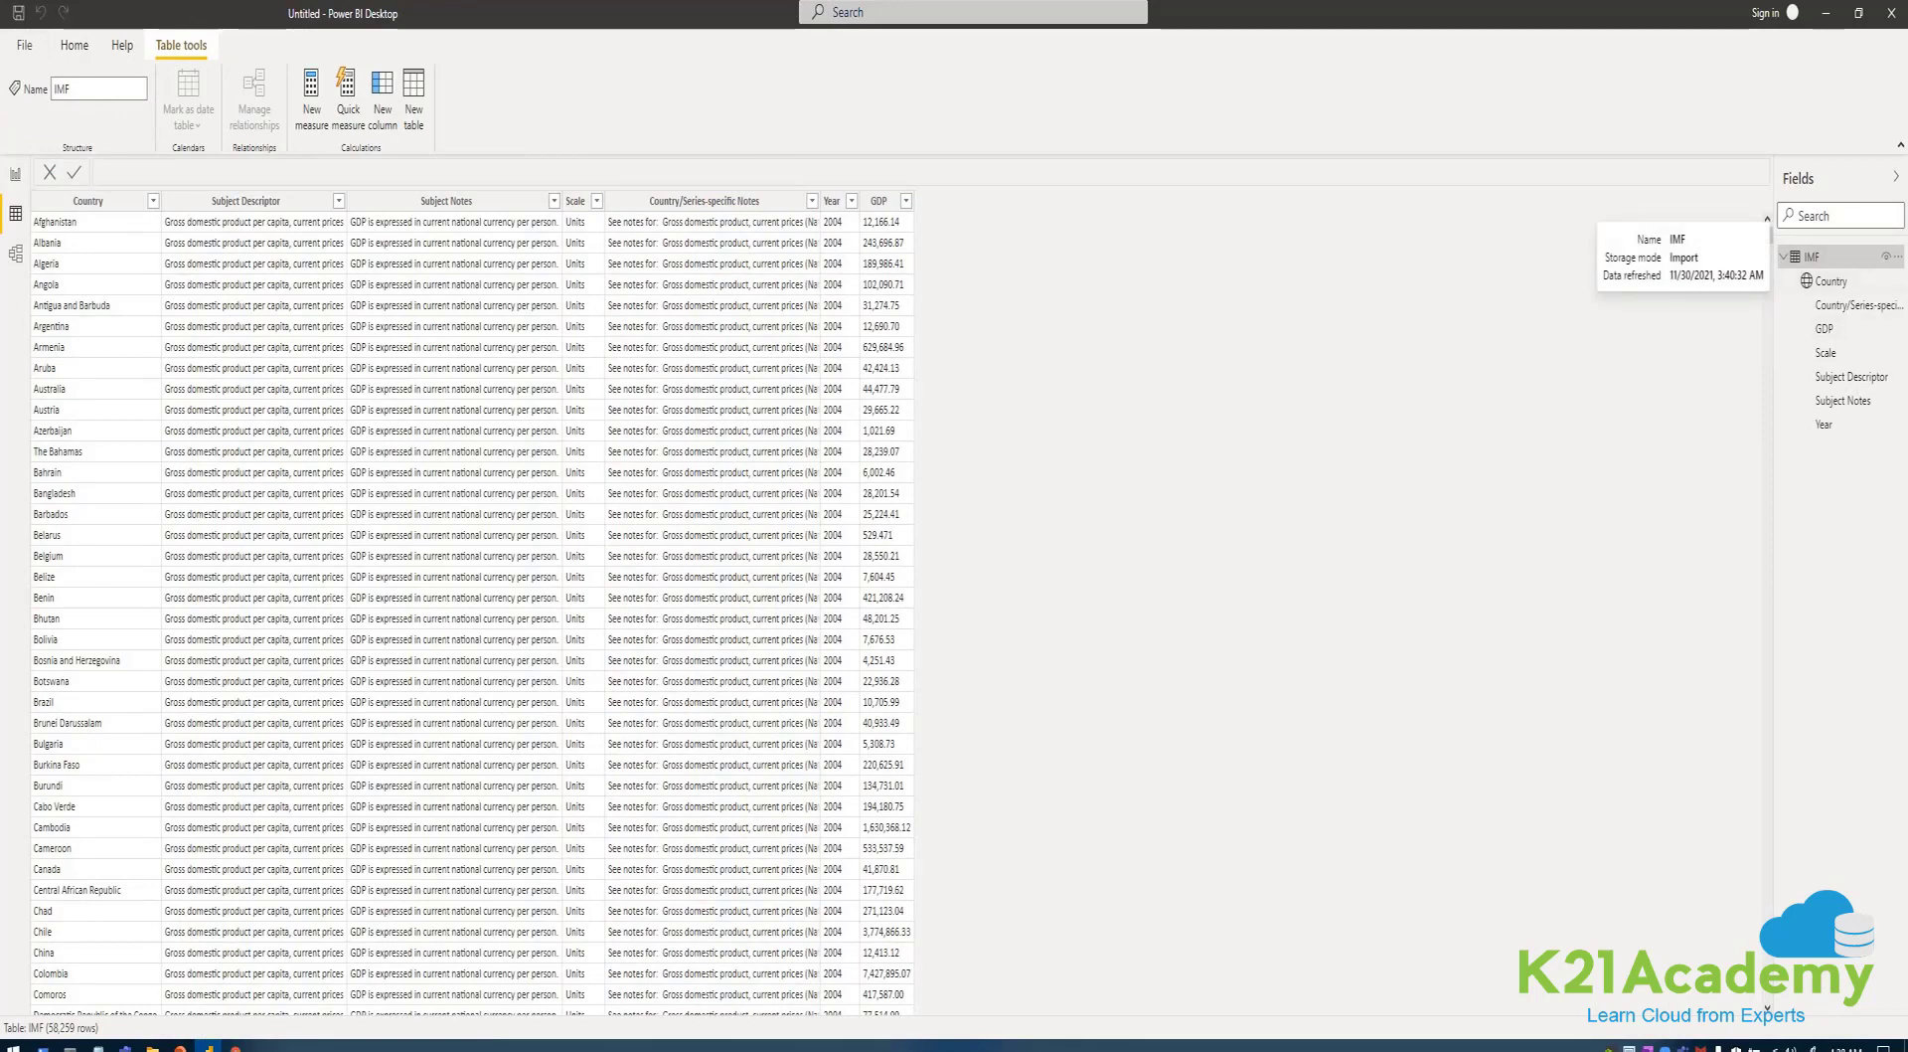
click(1857, 305)
click(1844, 400)
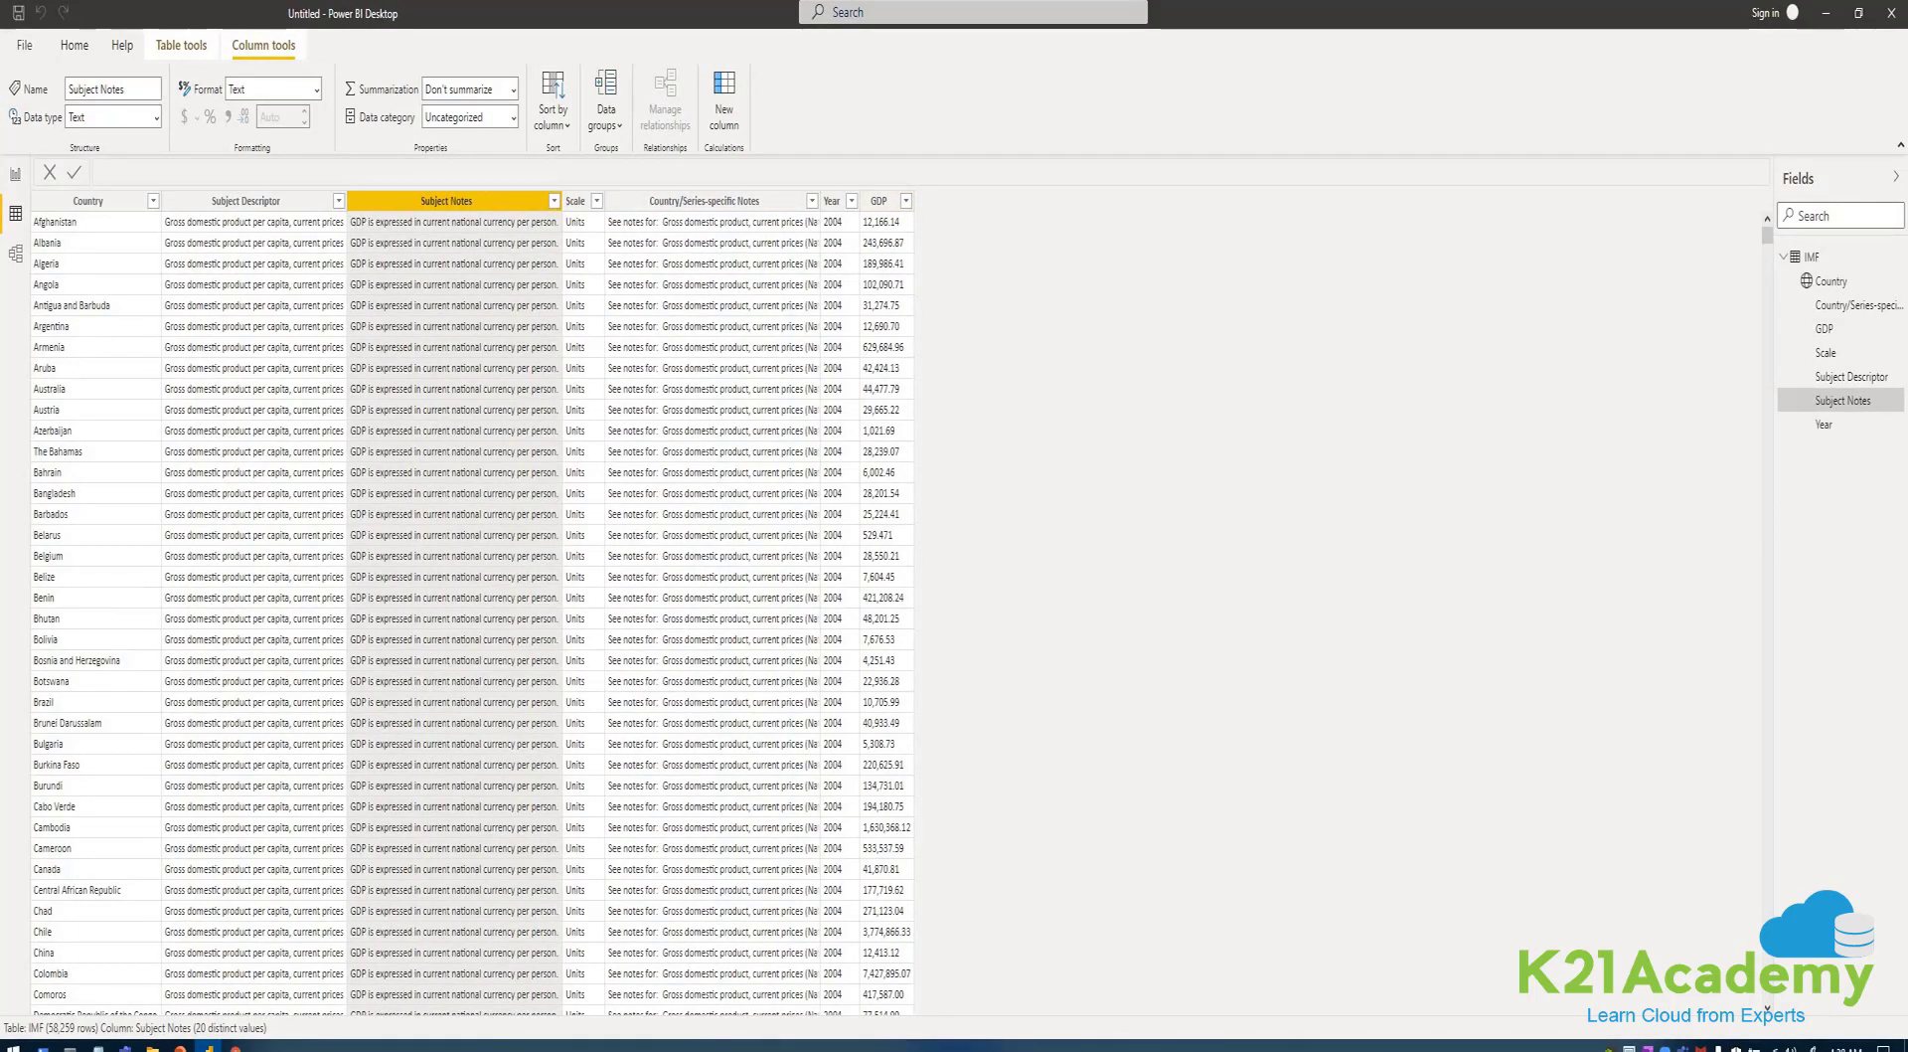
click(90, 201)
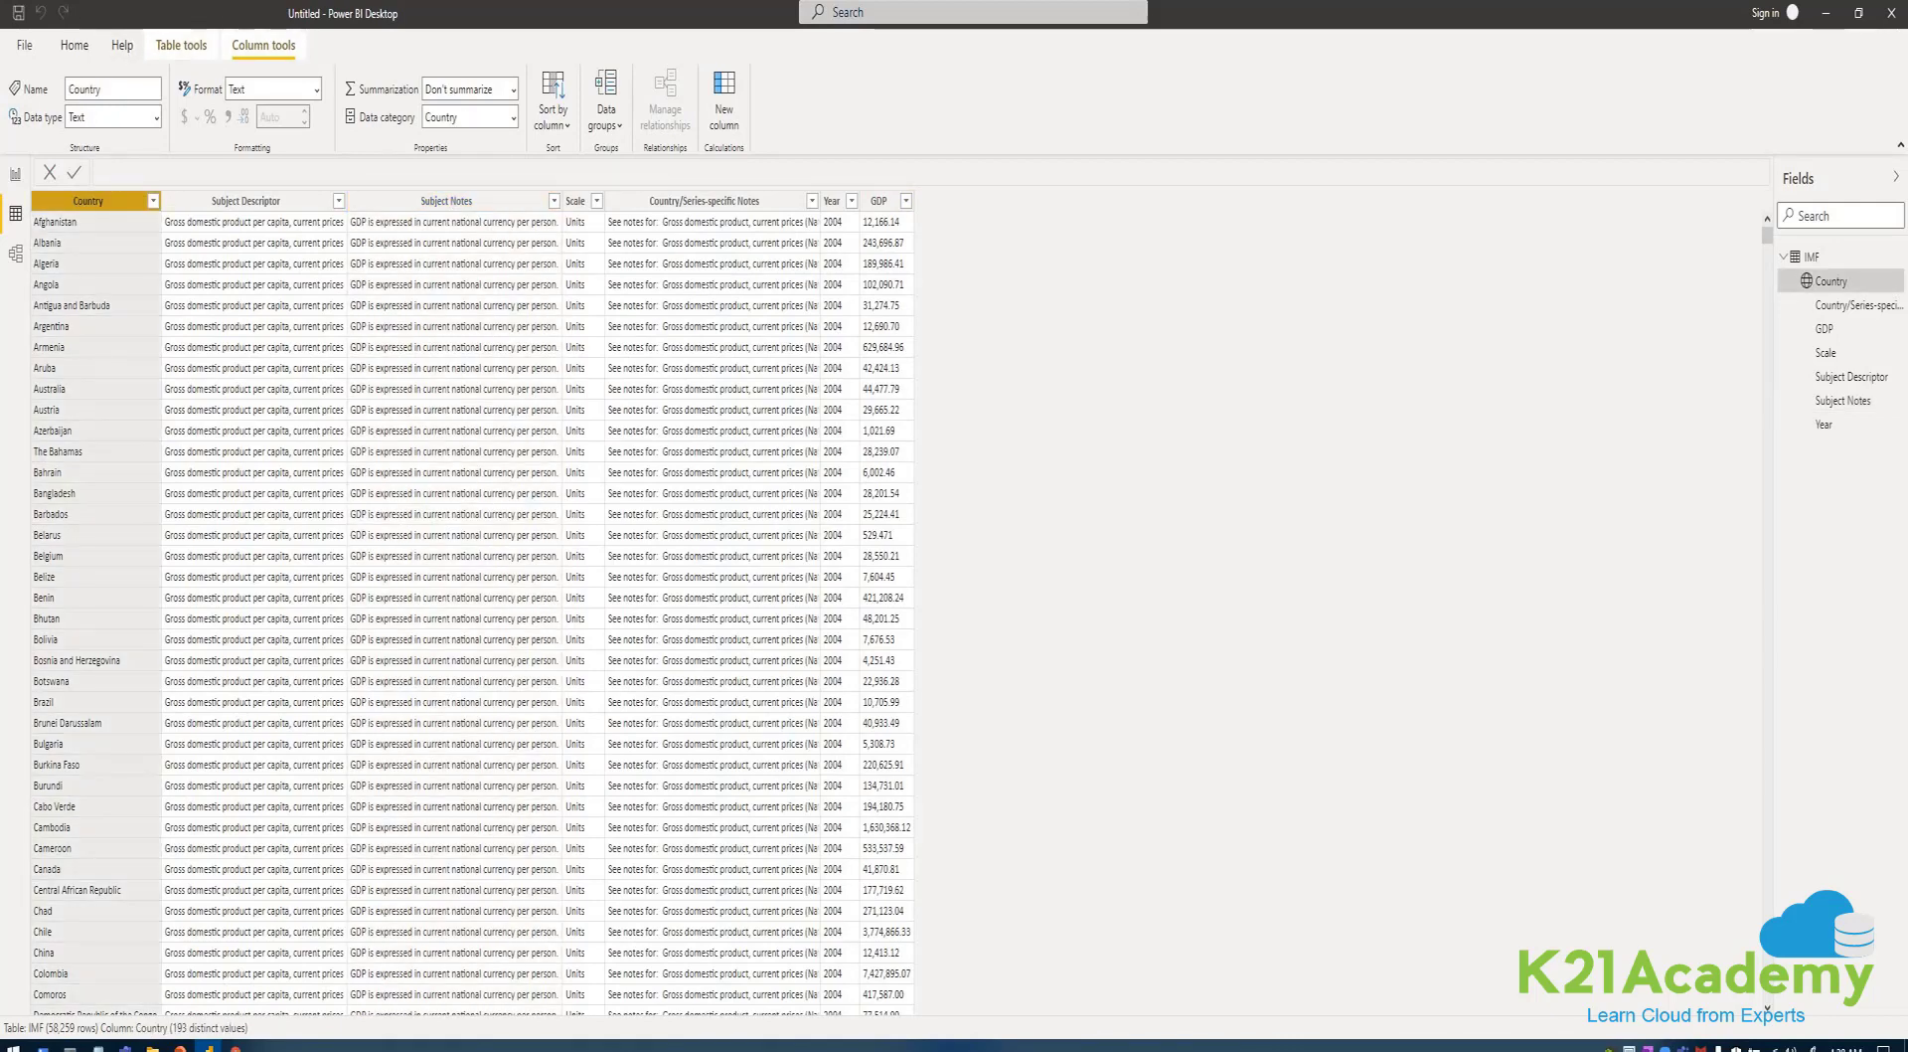
click(246, 201)
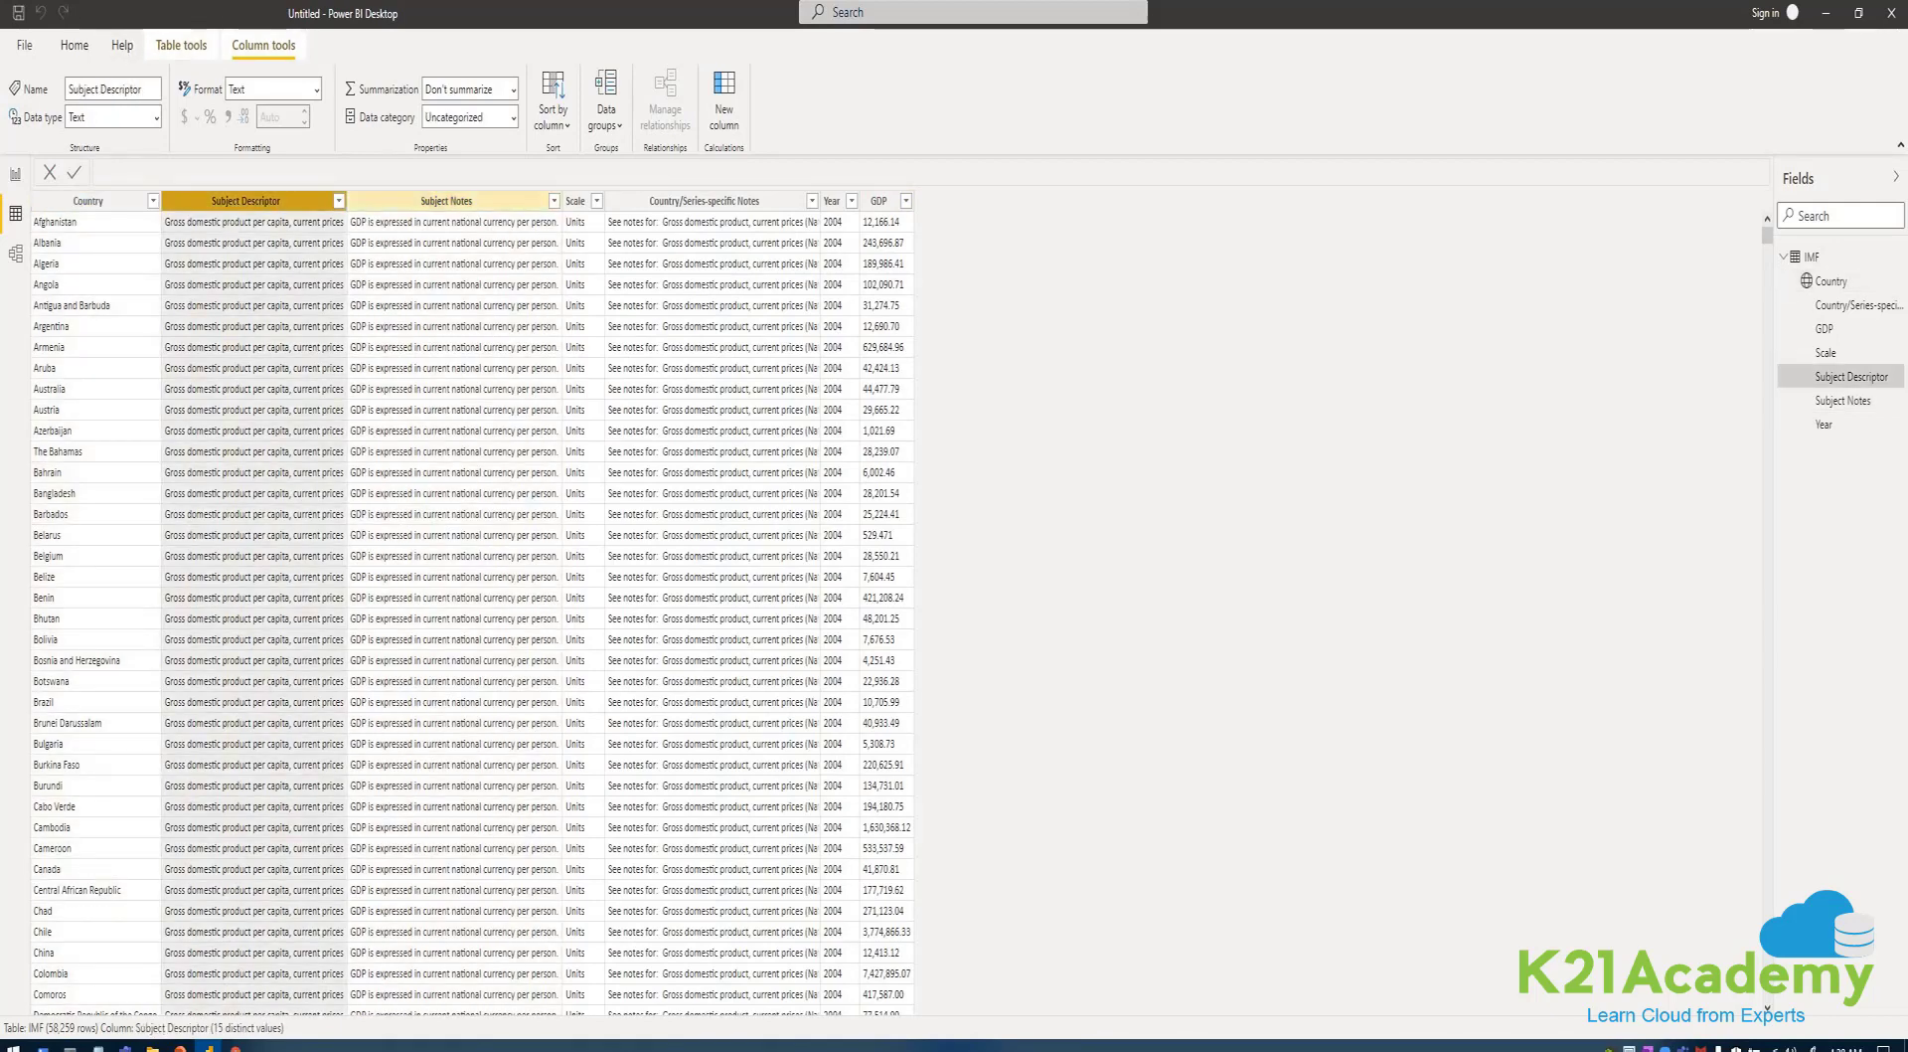
- Try to convert the GDP column's data type to Decimal number
click(880, 201)
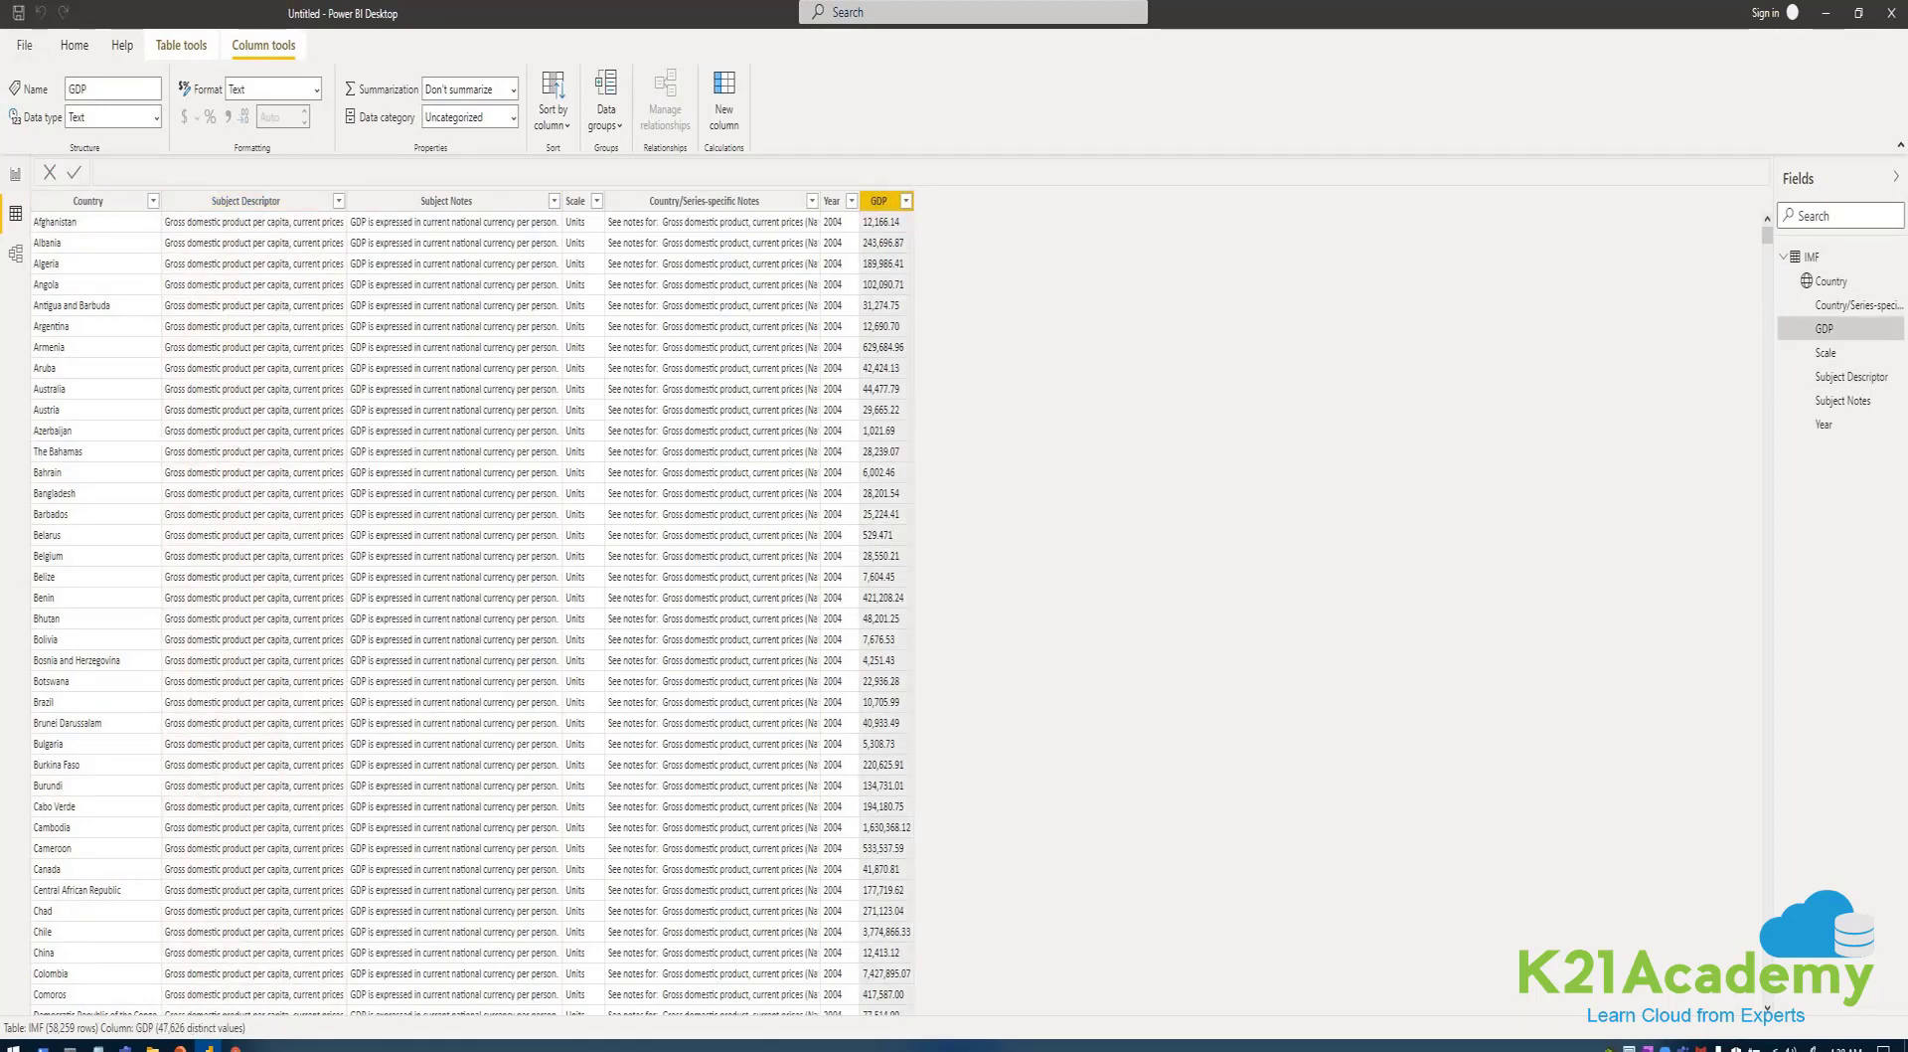
click(112, 117)
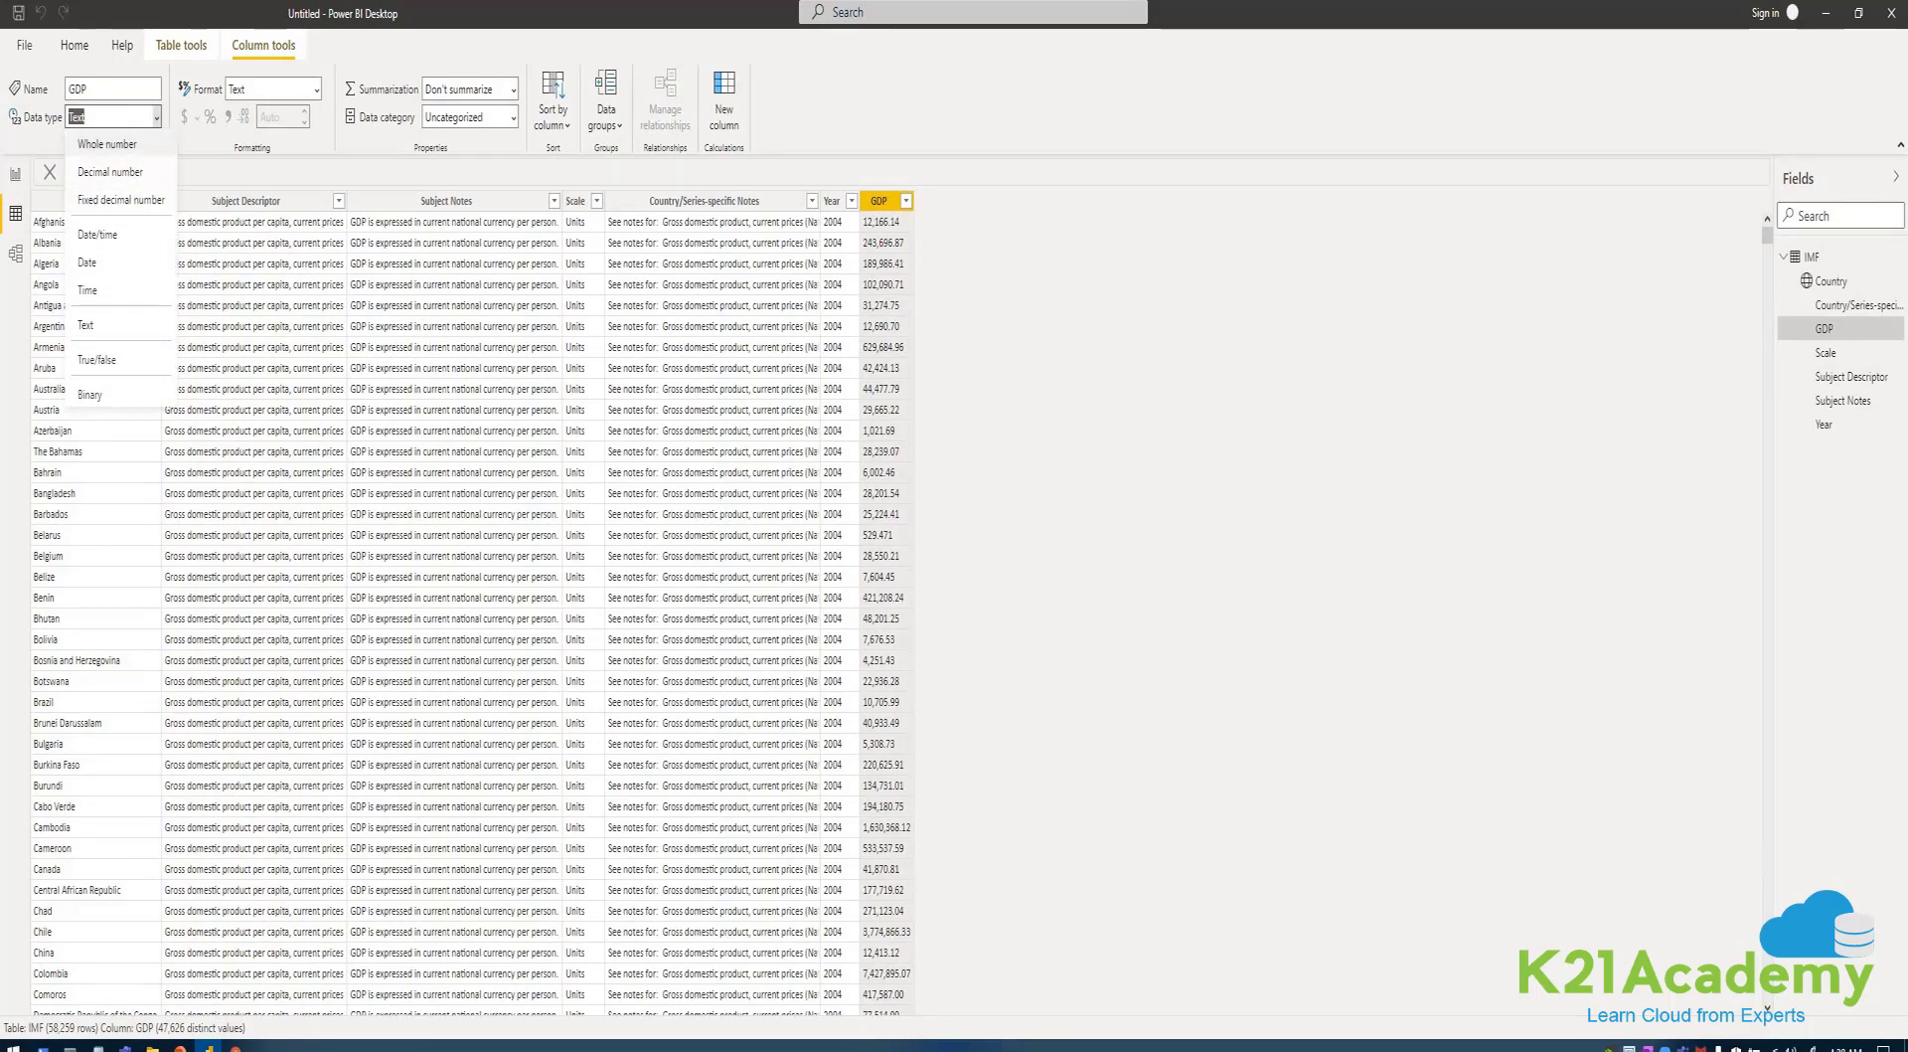
click(111, 172)
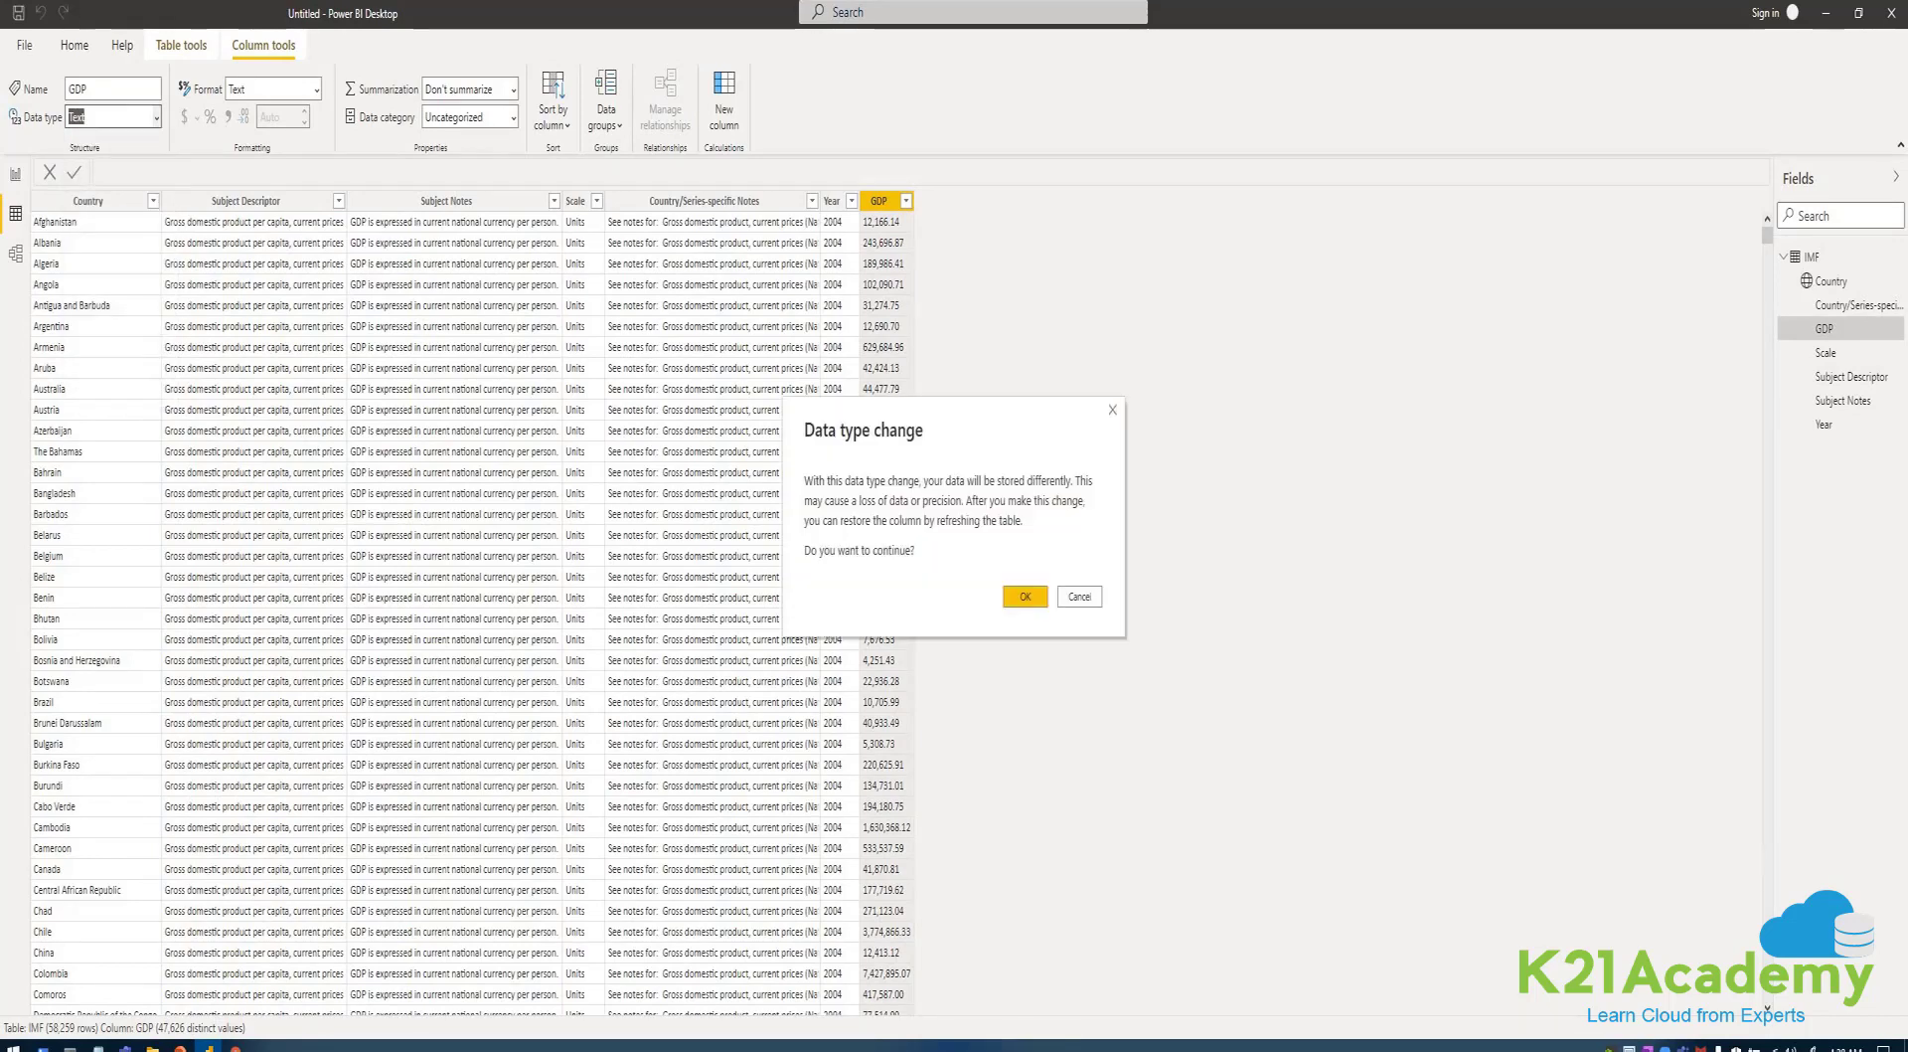
click(1024, 596)
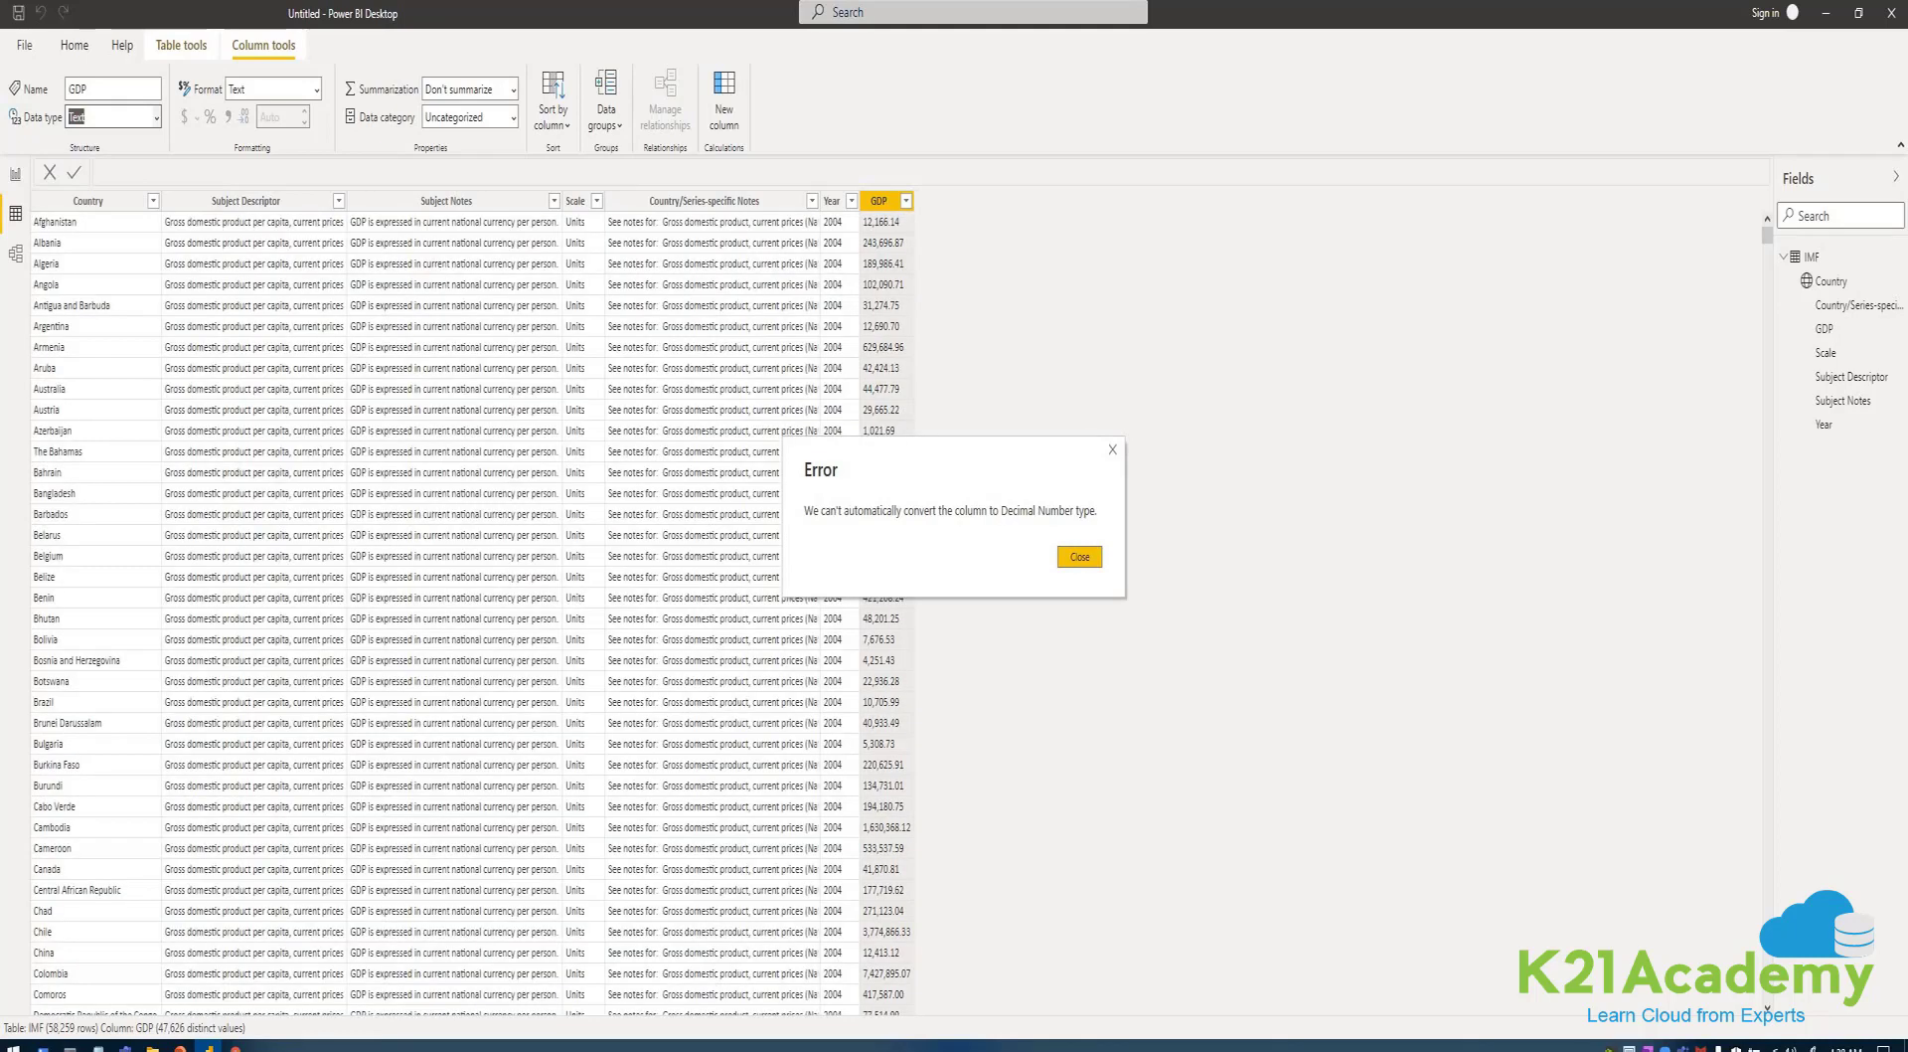
click(1080, 556)
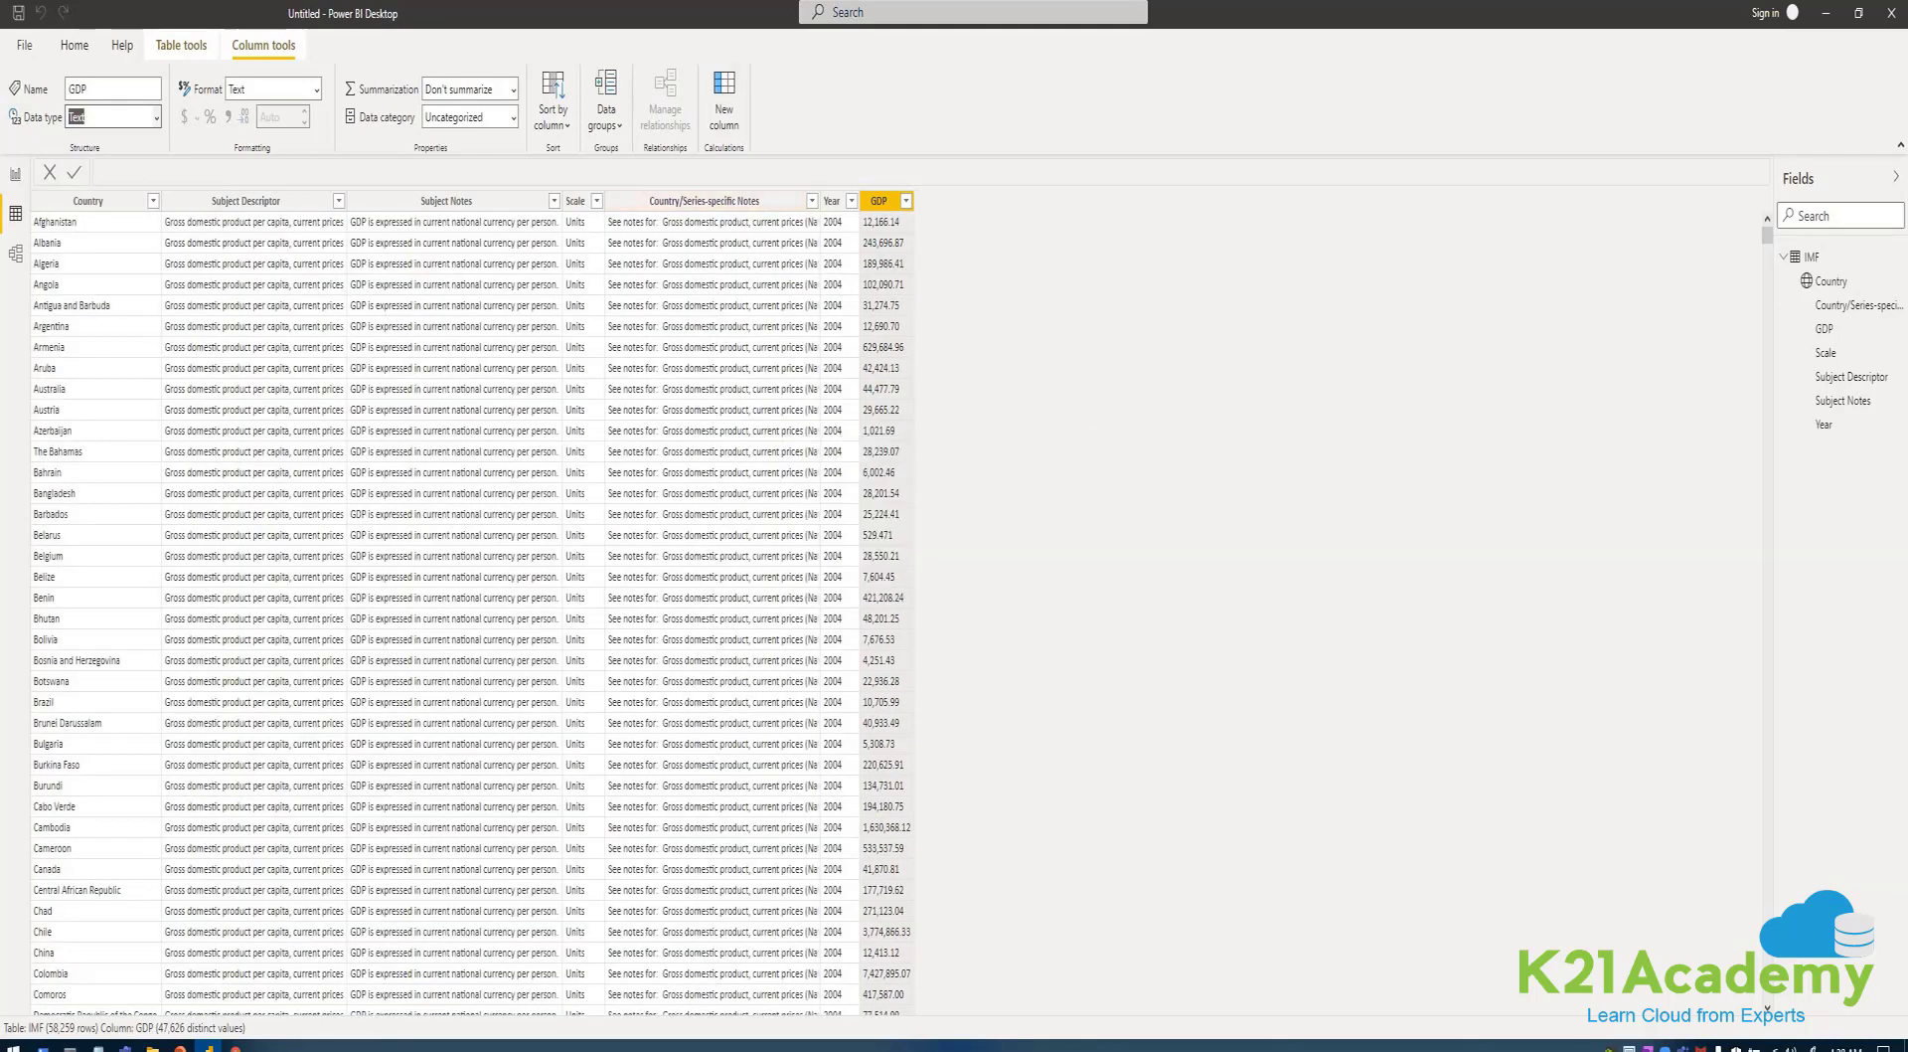
- Try to convert the GDP column's data type to Whole number
click(878, 201)
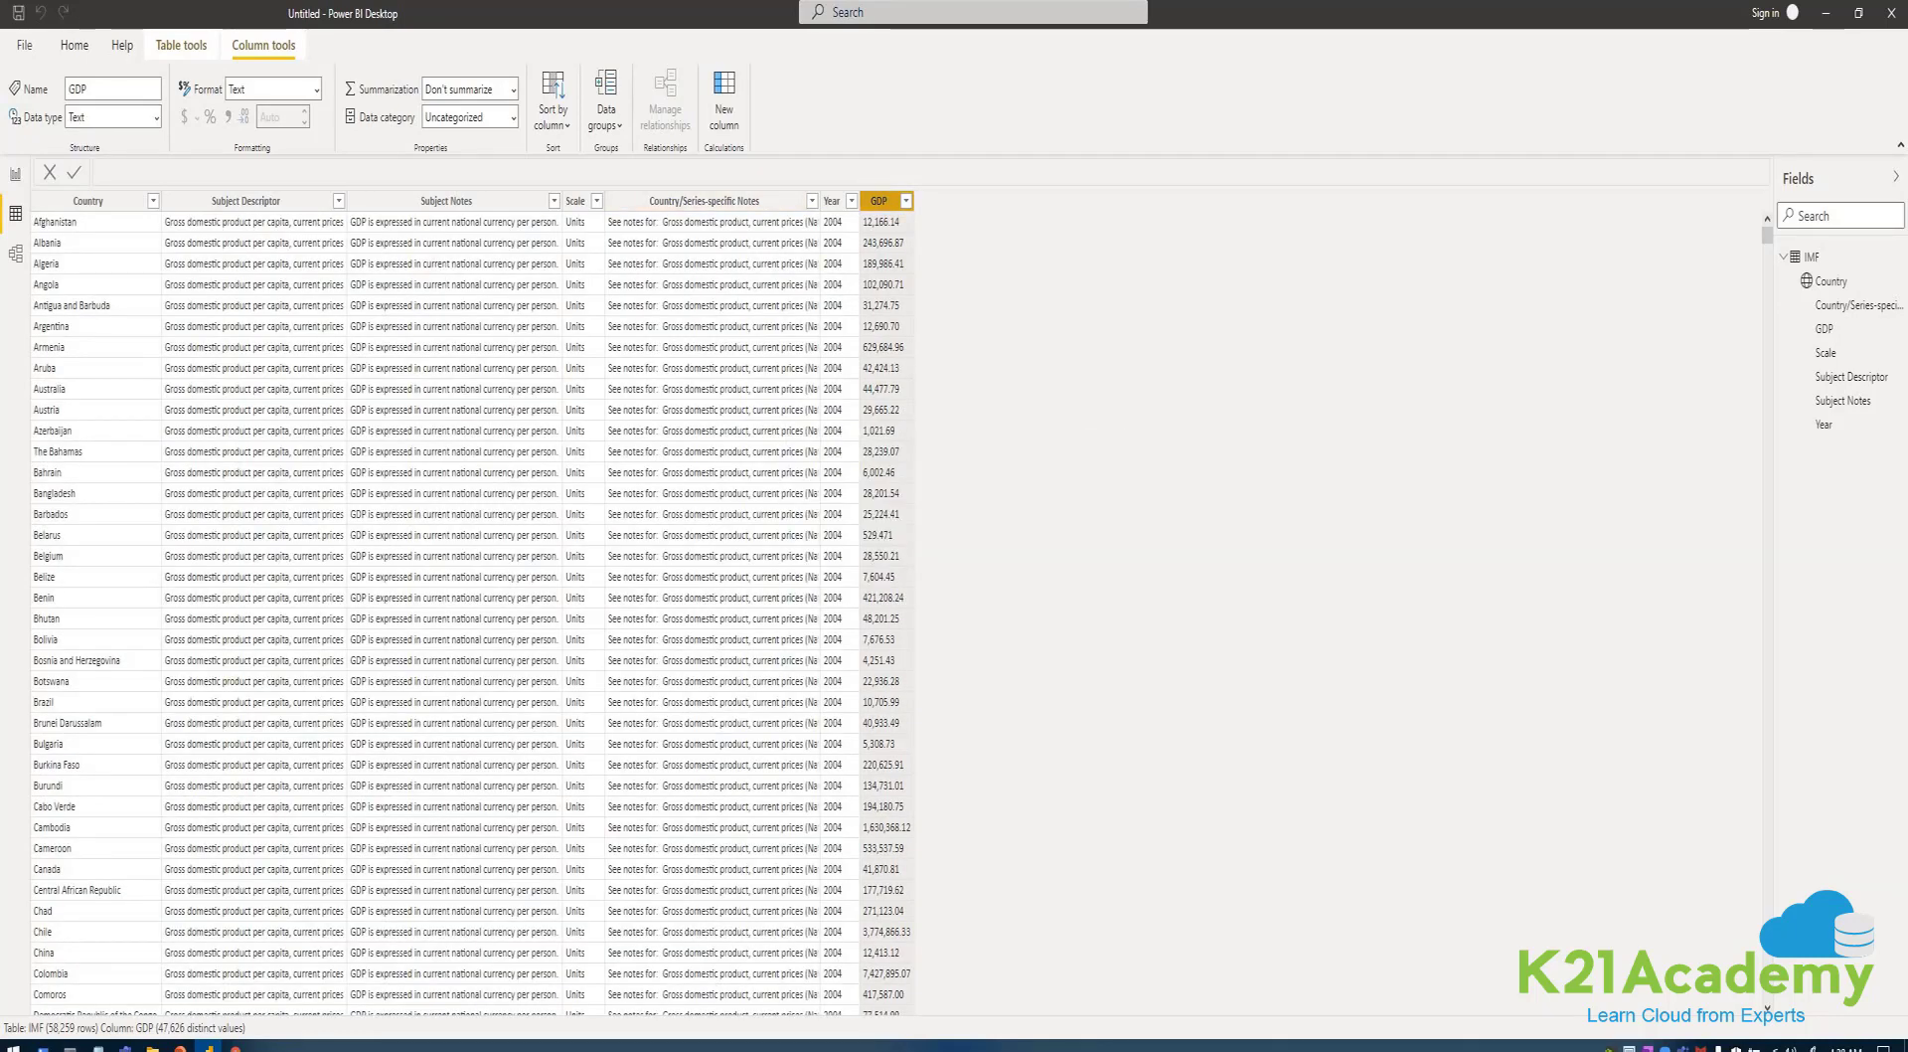
click(156, 117)
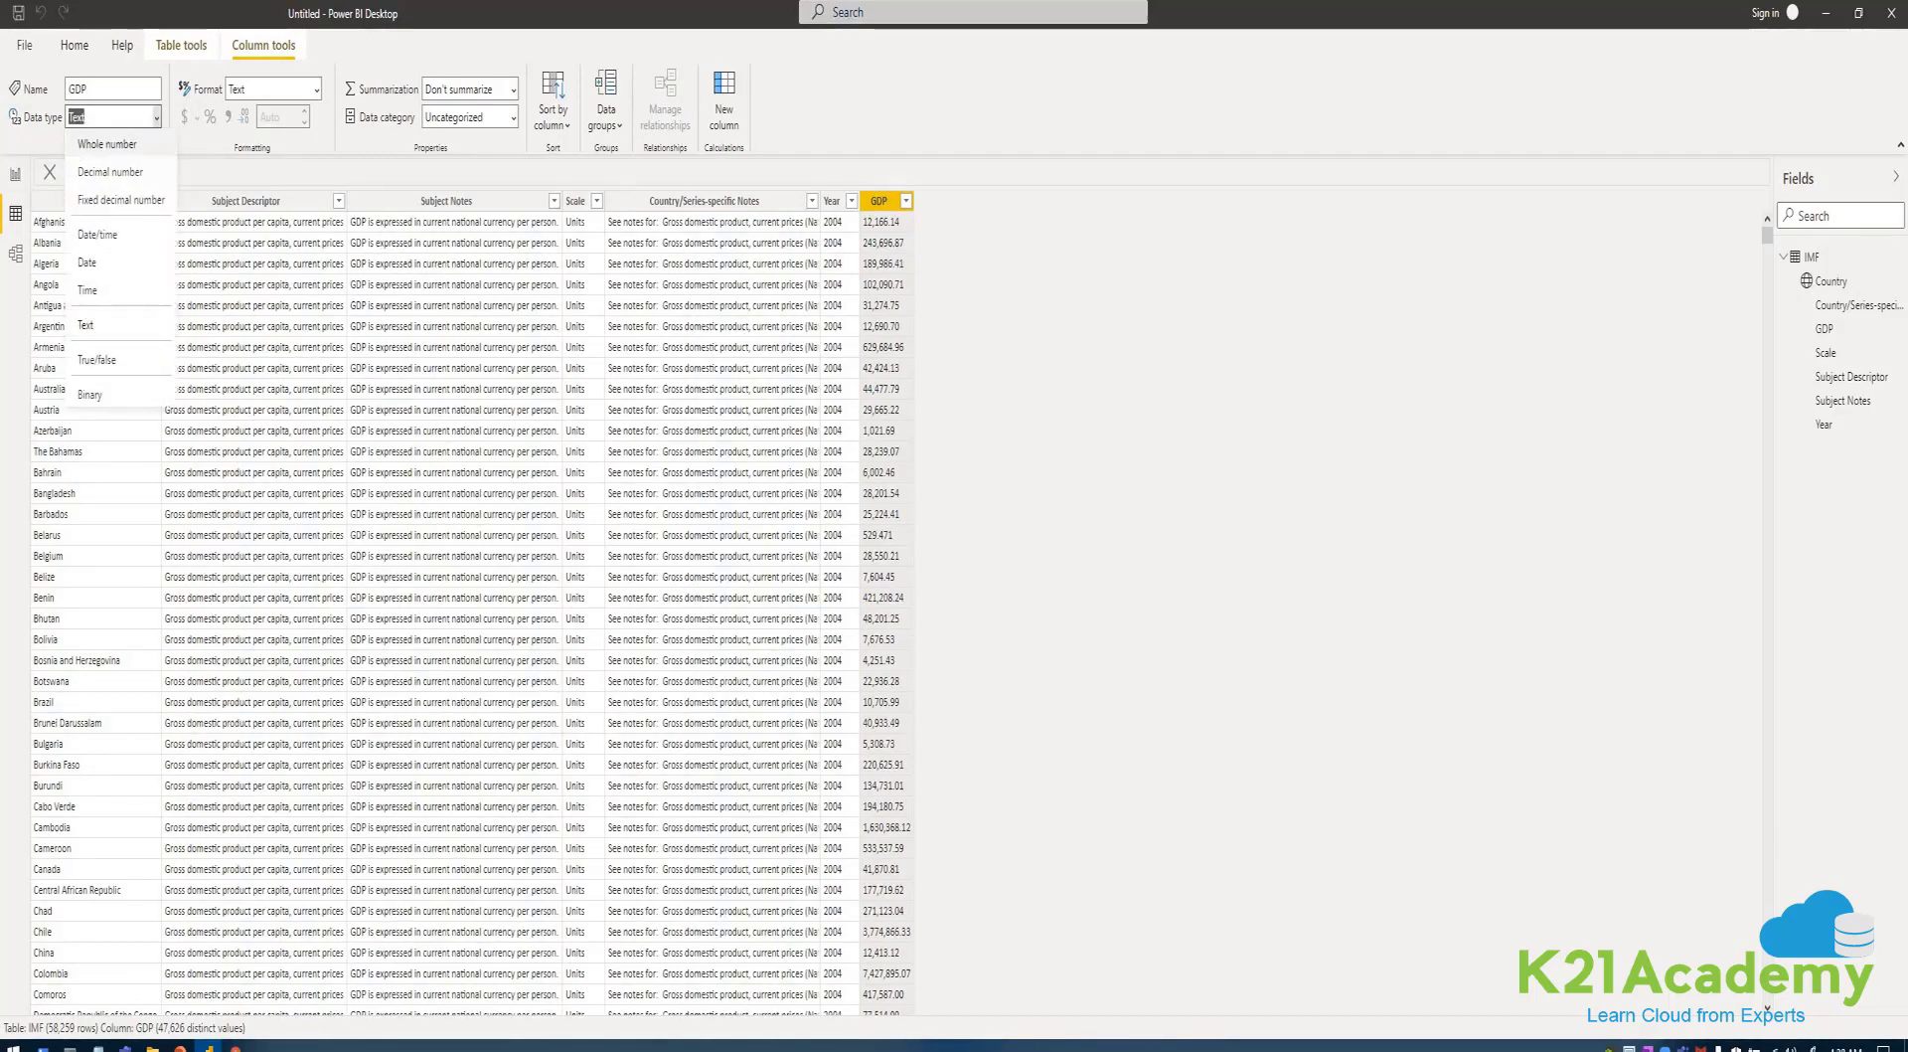
click(107, 142)
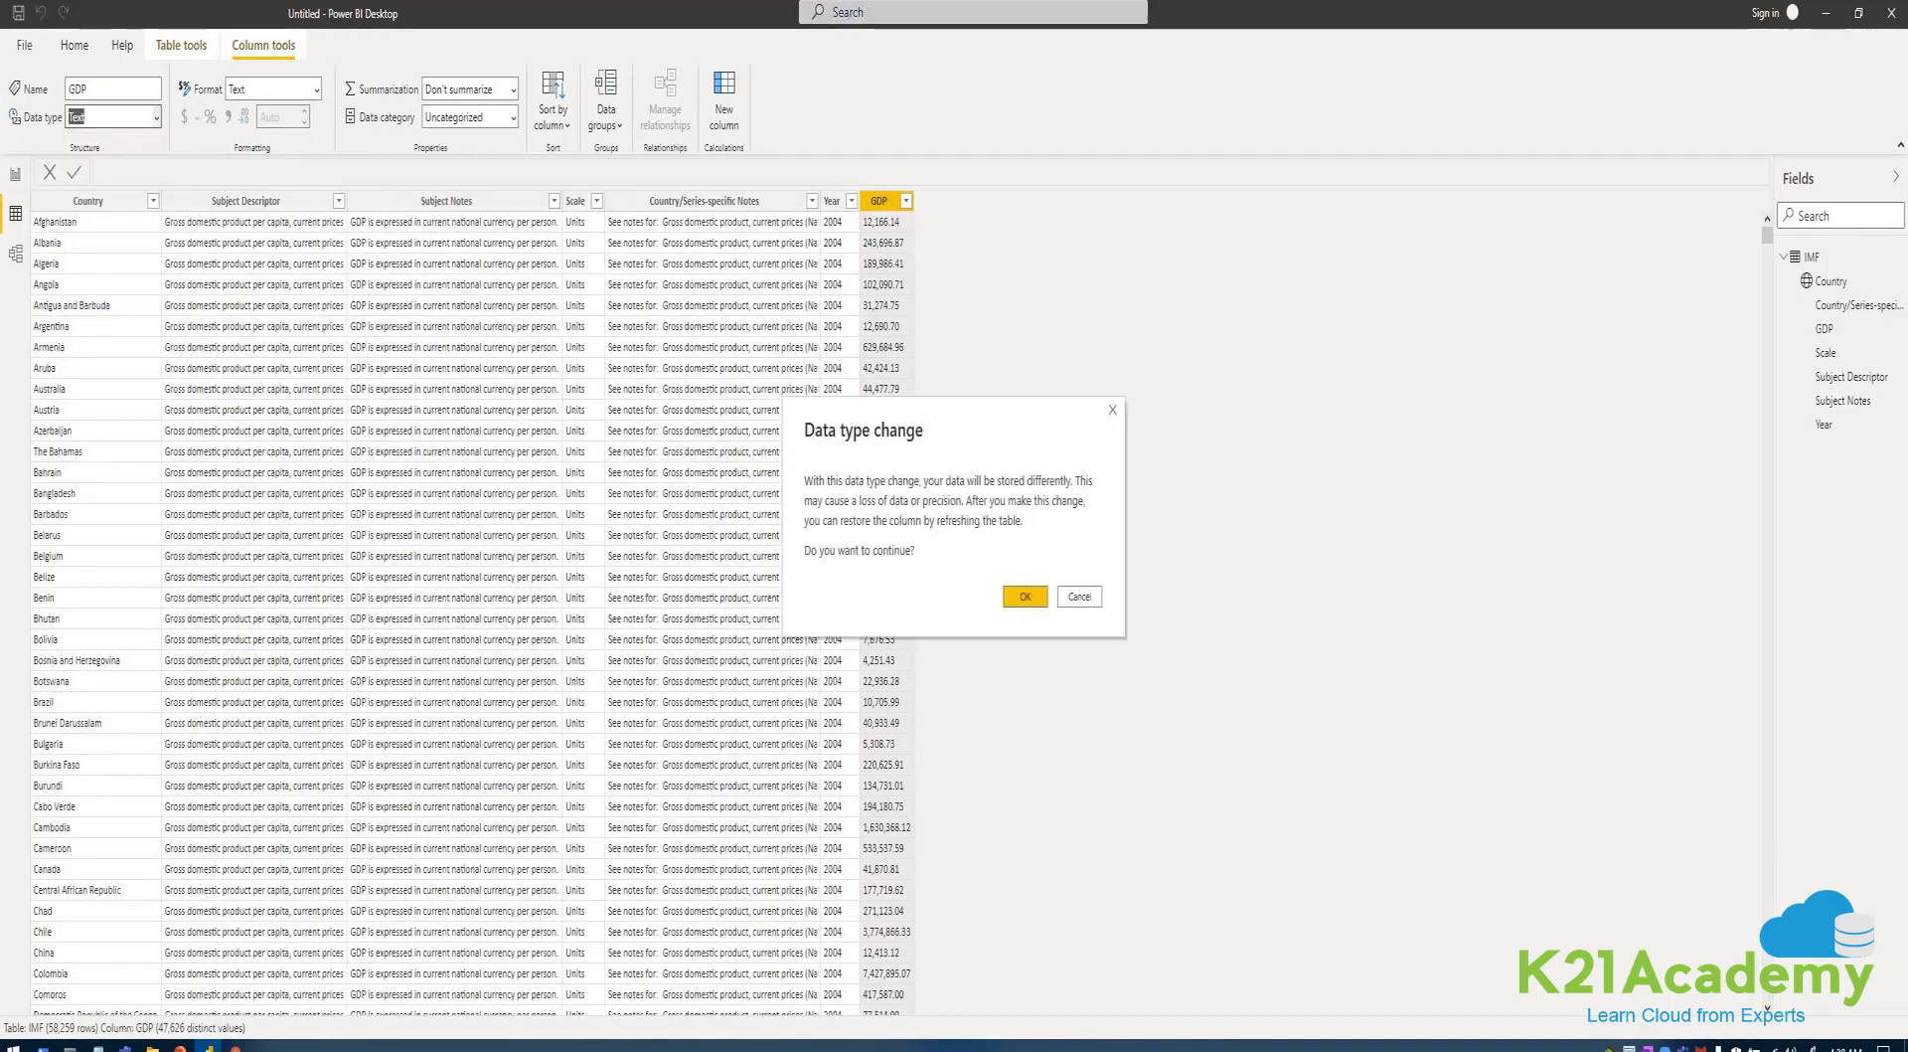
click(1079, 597)
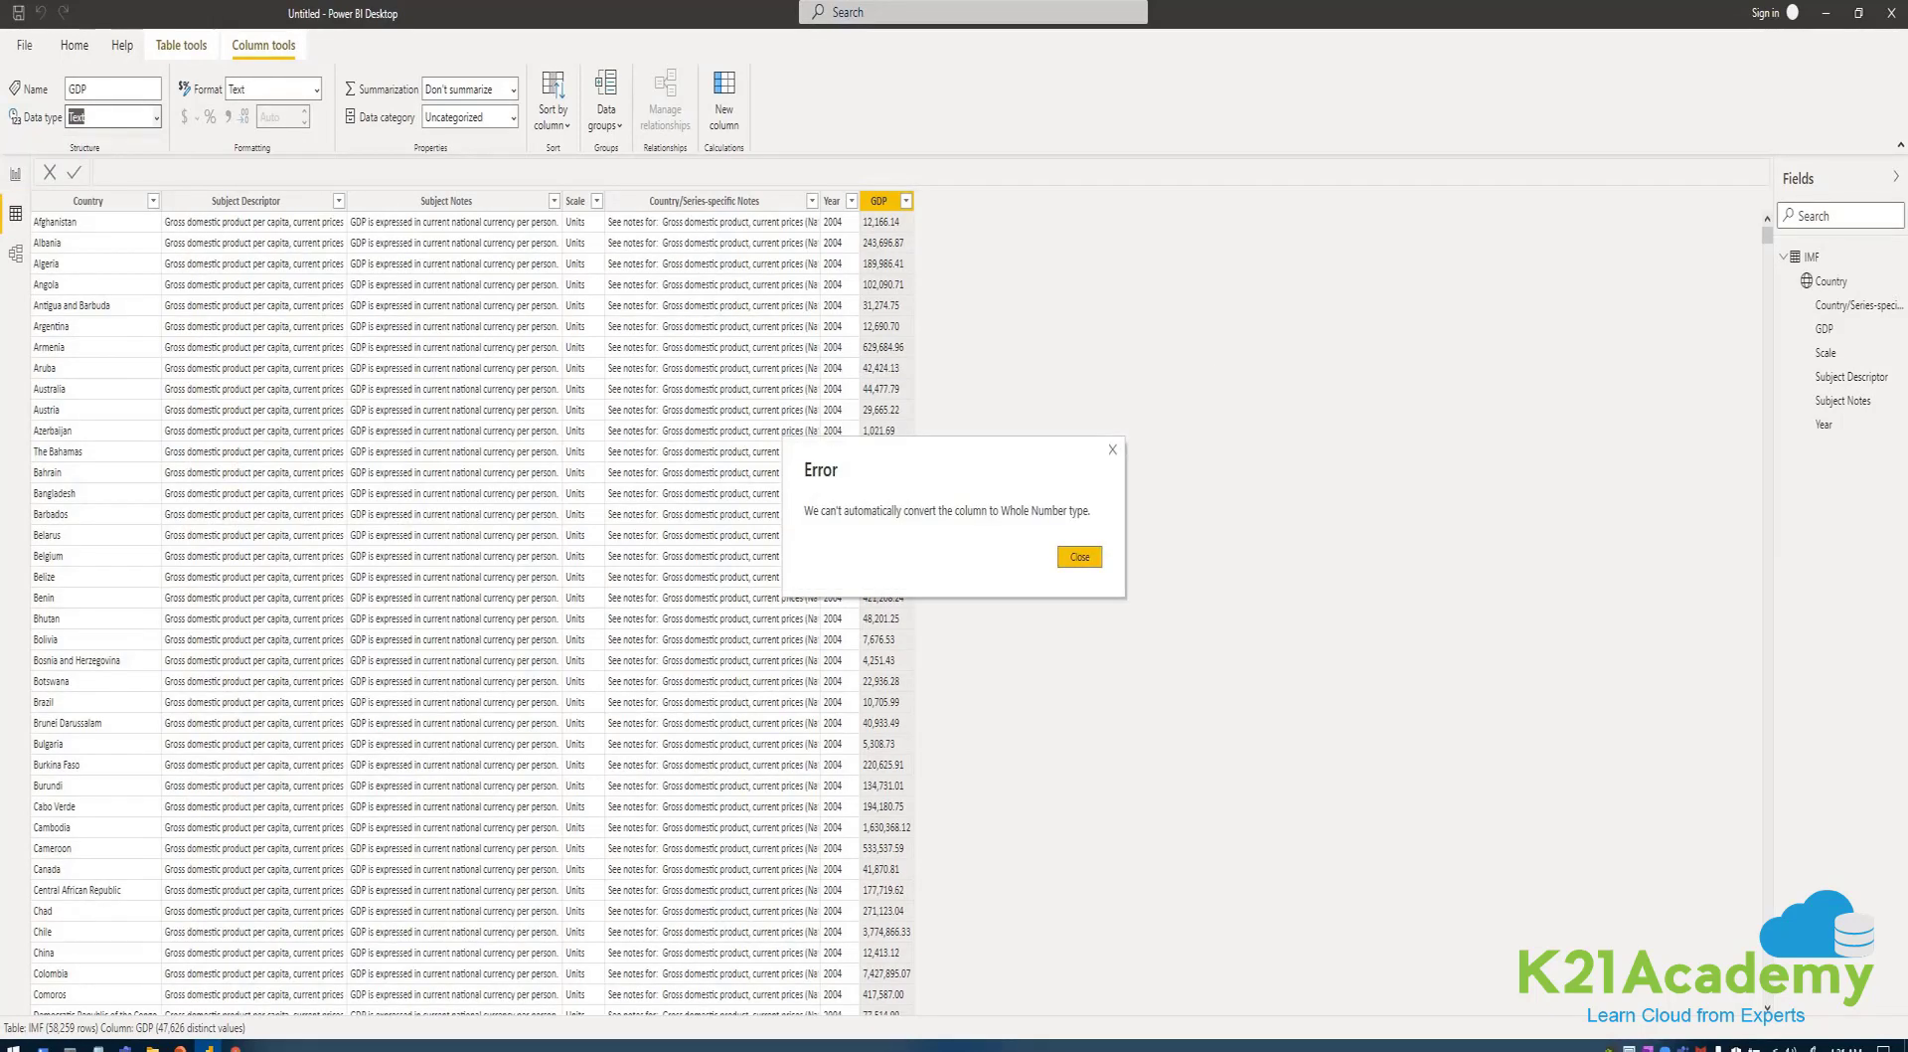
click(1079, 557)
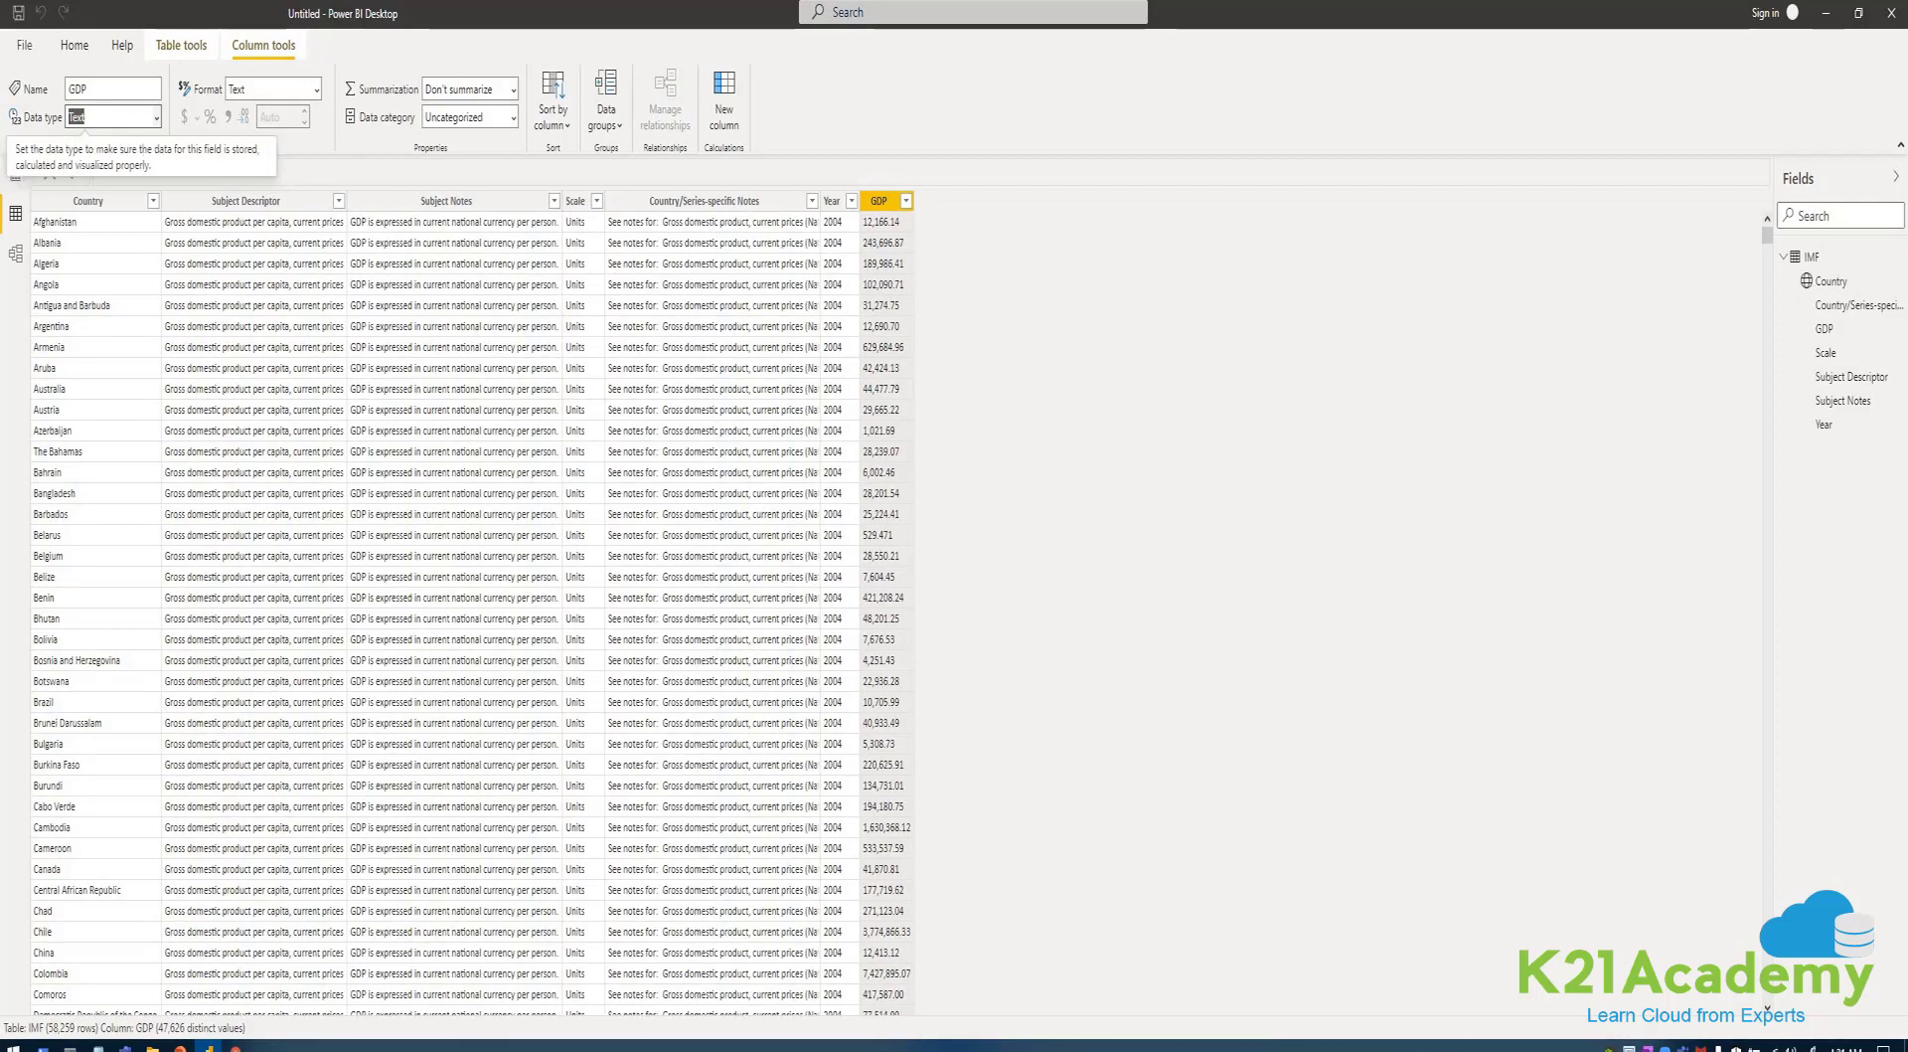
- Change the Year column's data type to Decimal number and check the values in the table
click(832, 201)
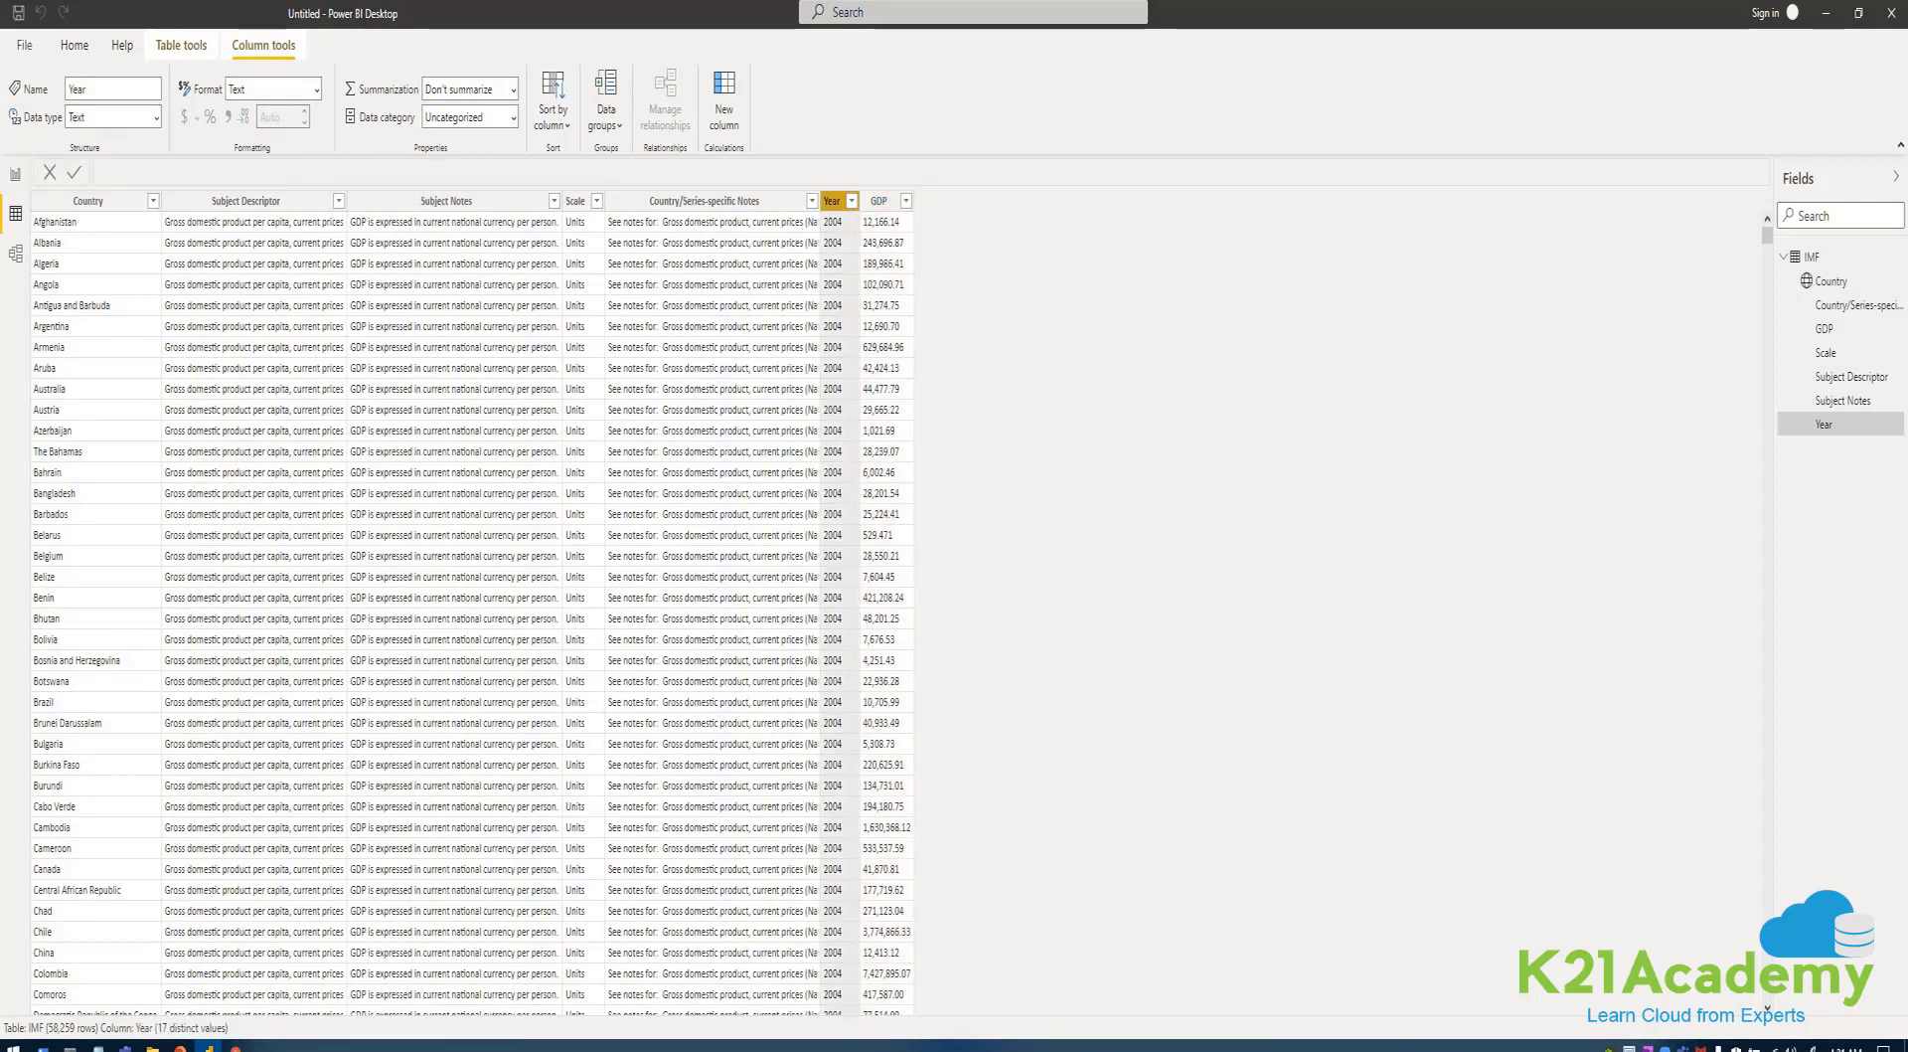
click(112, 118)
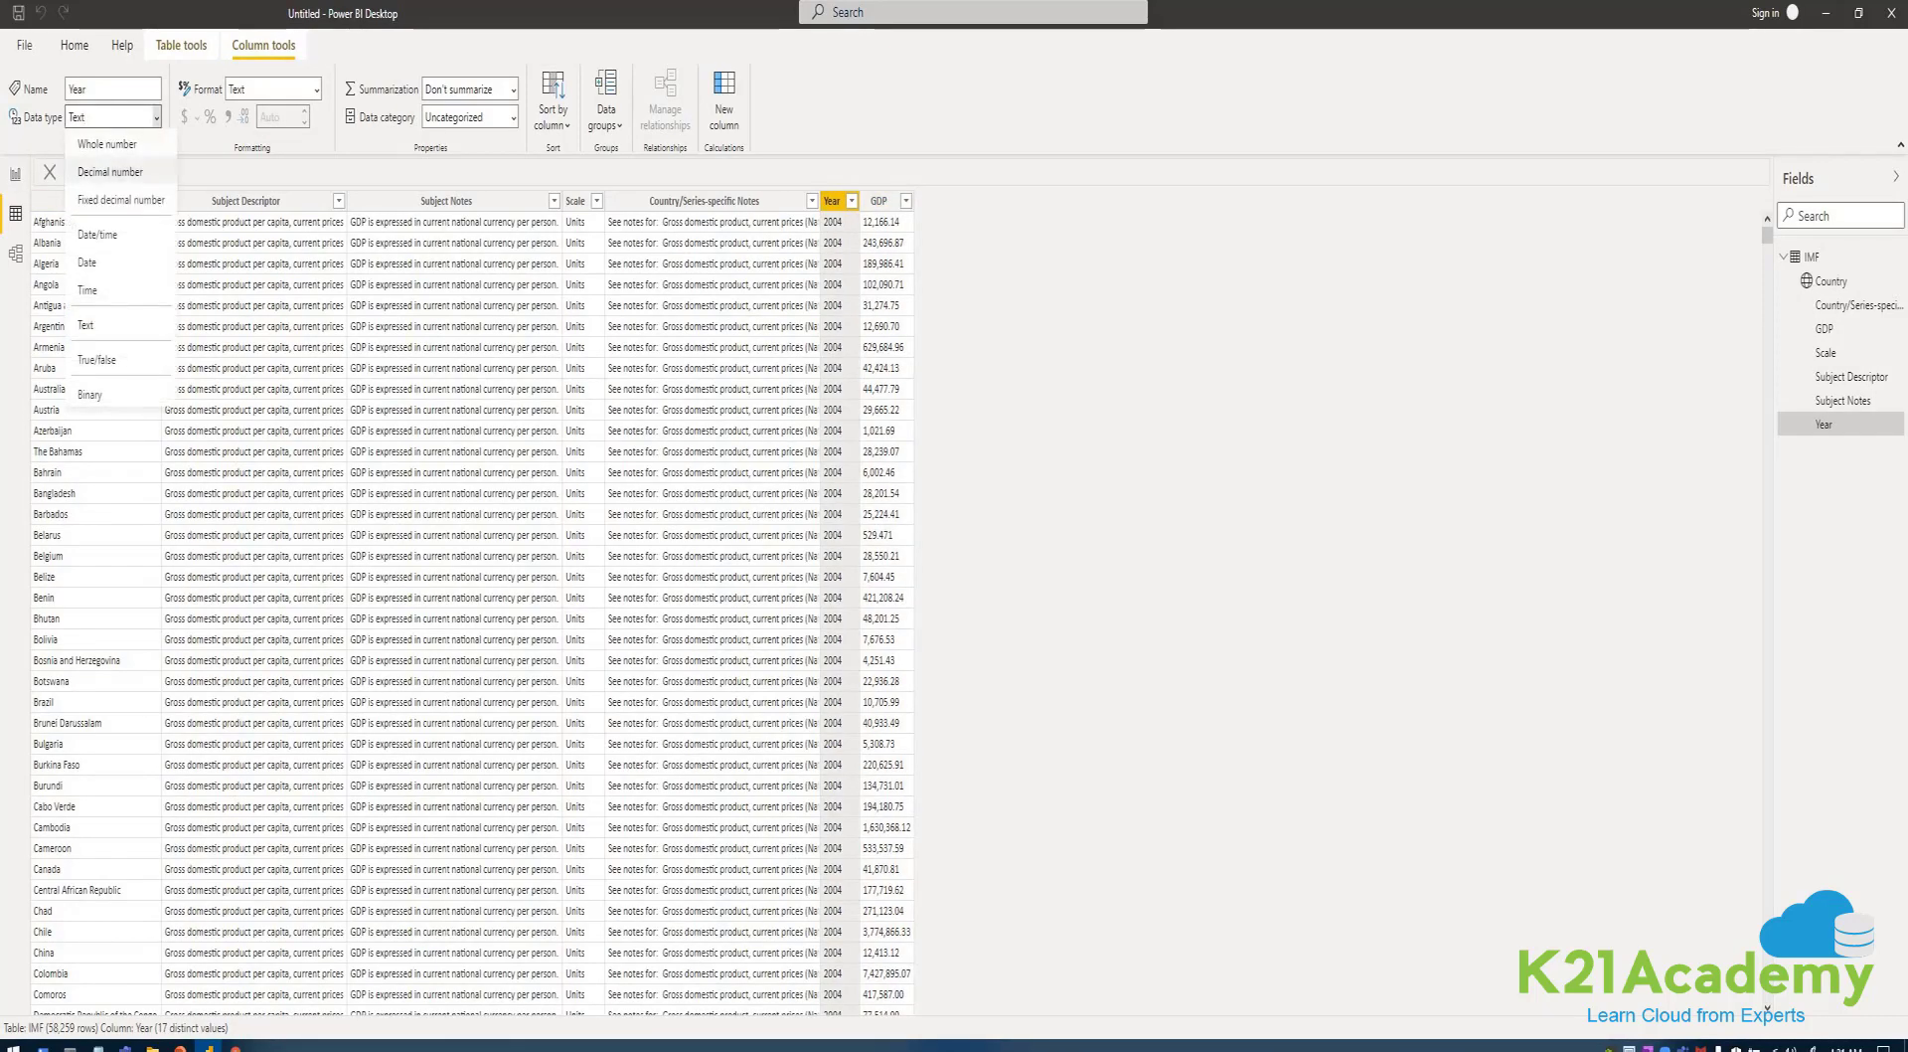
click(110, 172)
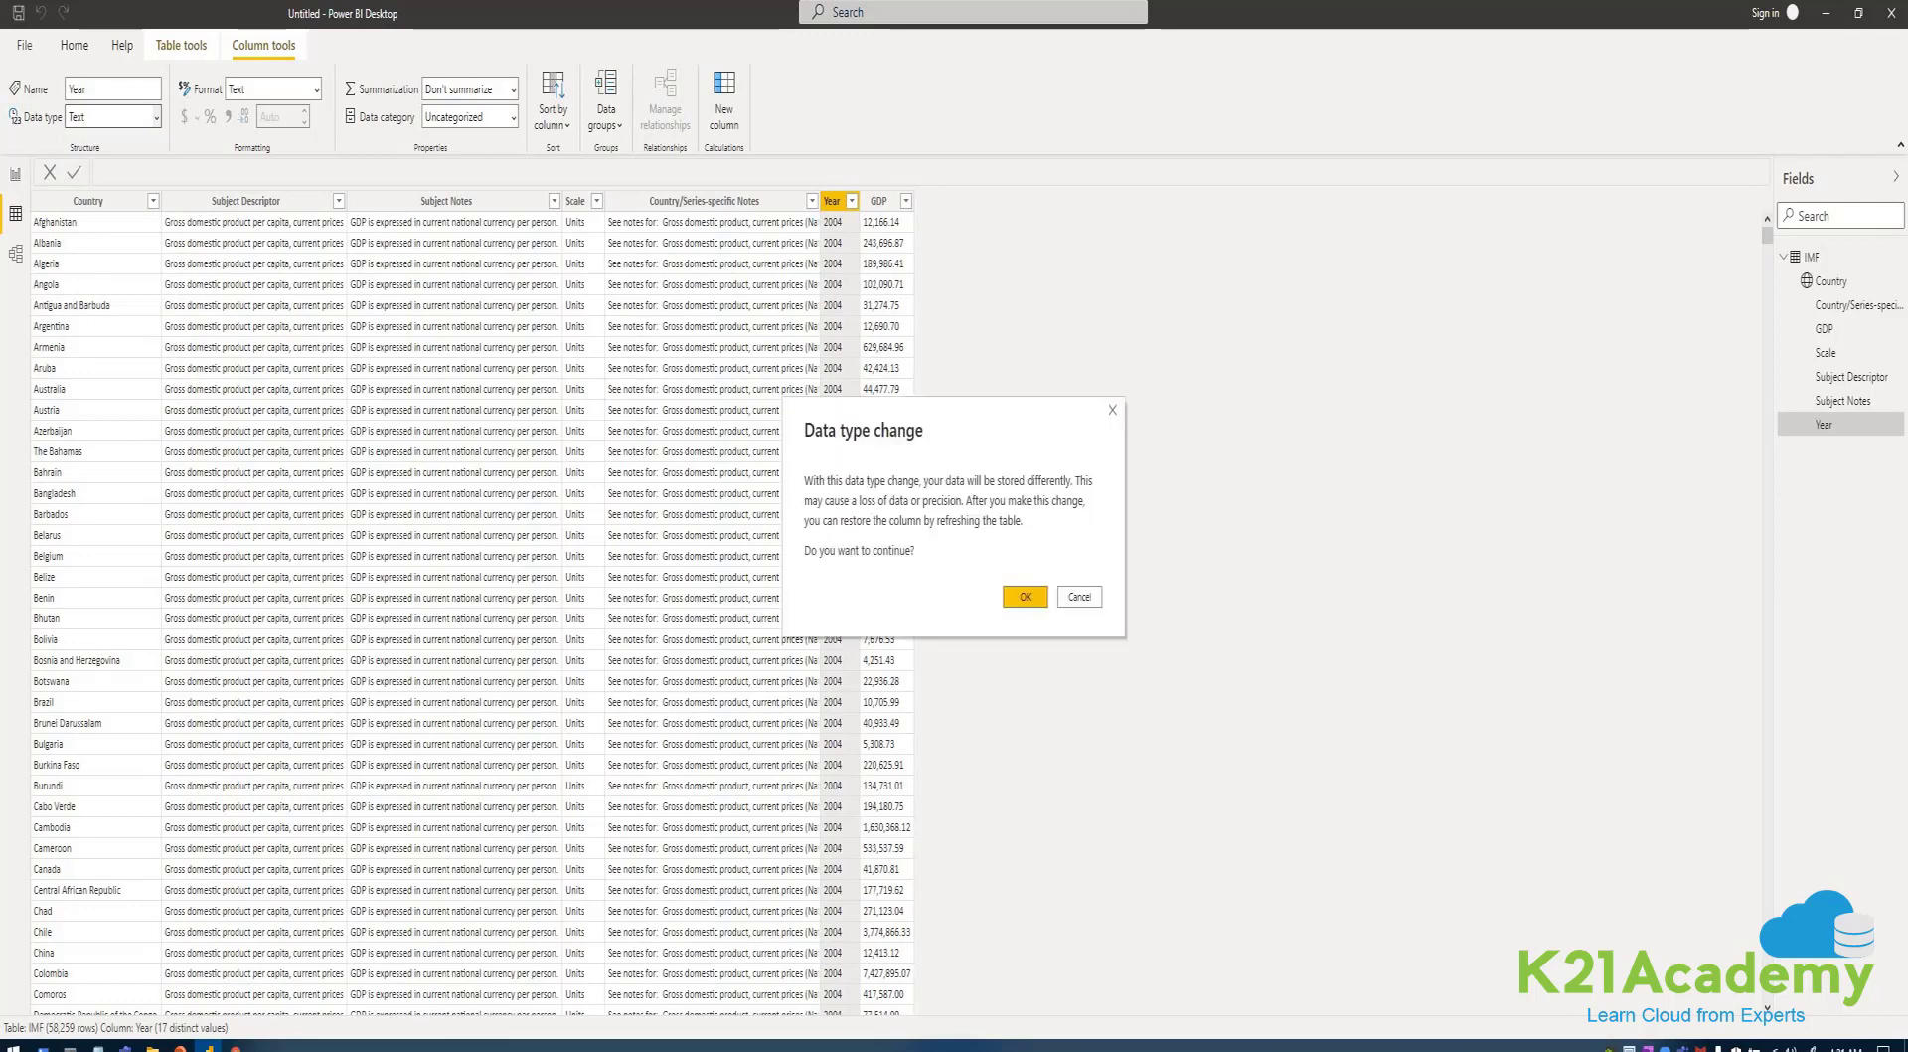
key(Return)
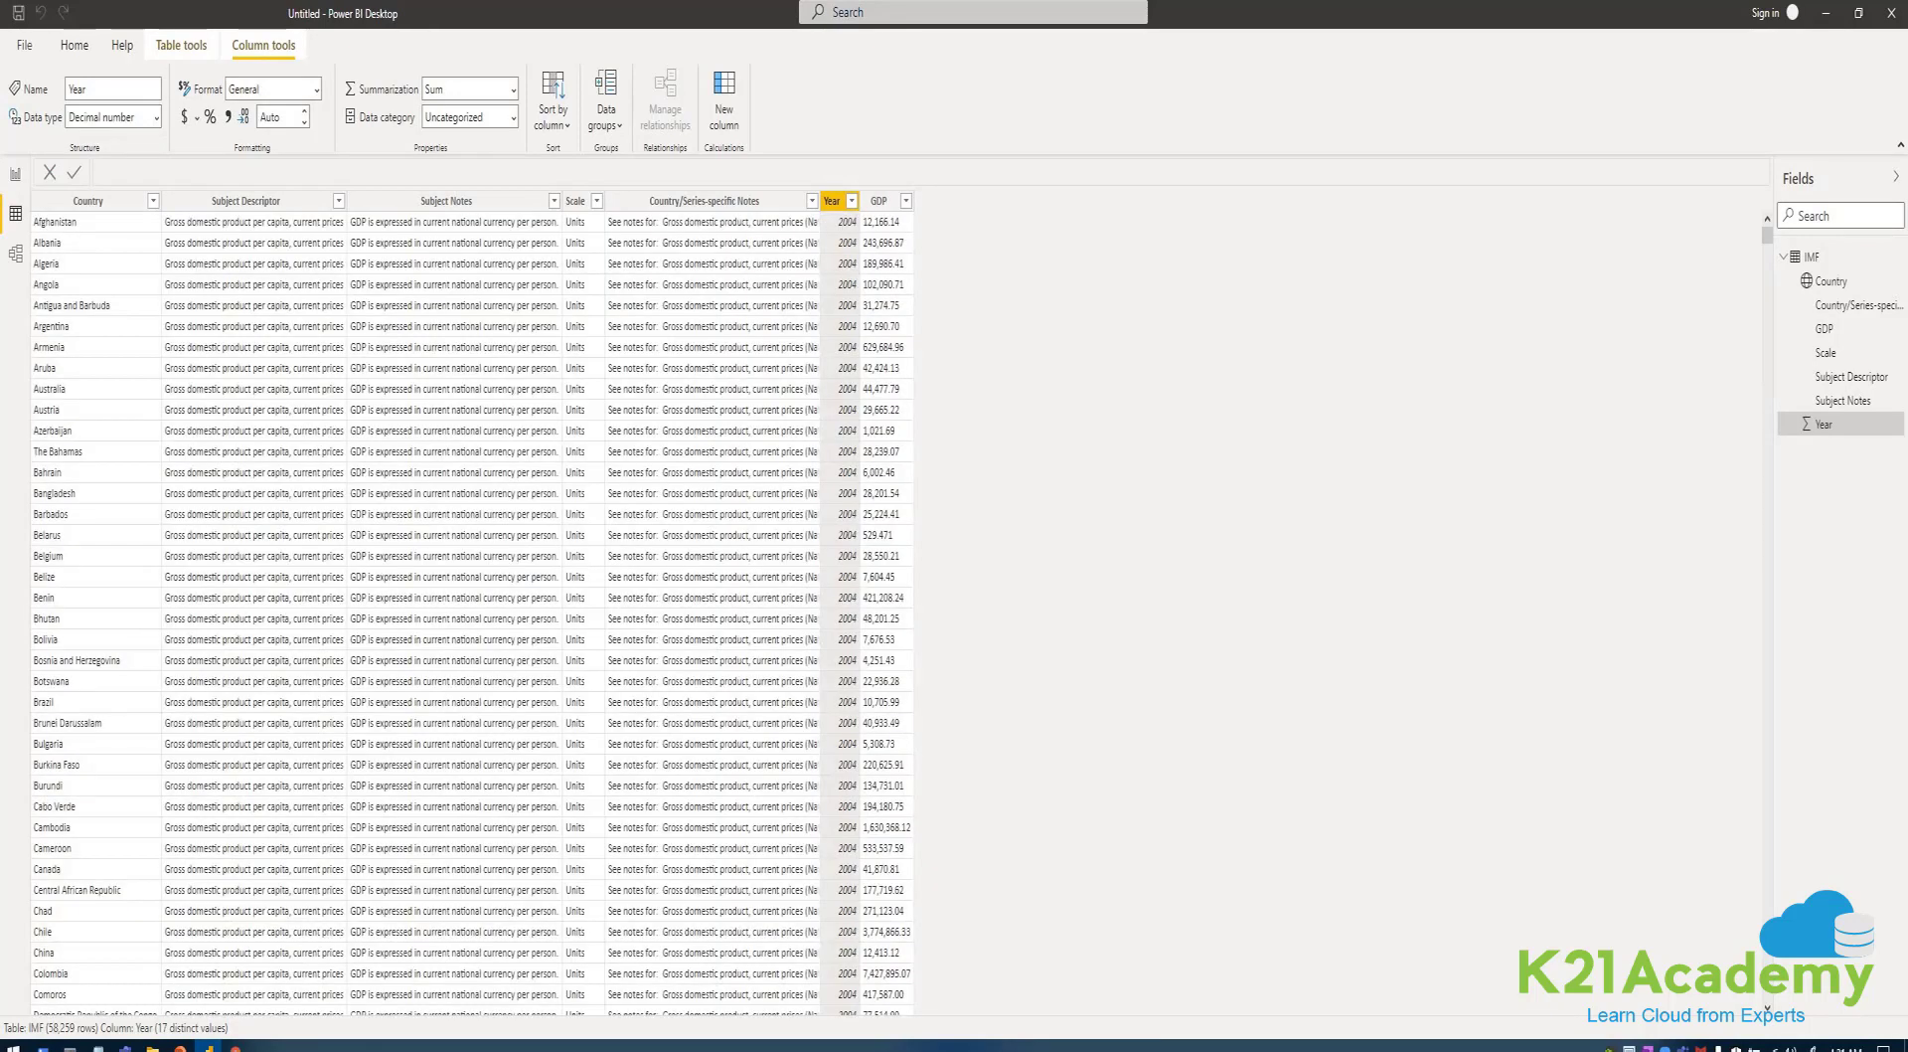
scroll(472, 597, down, 20)
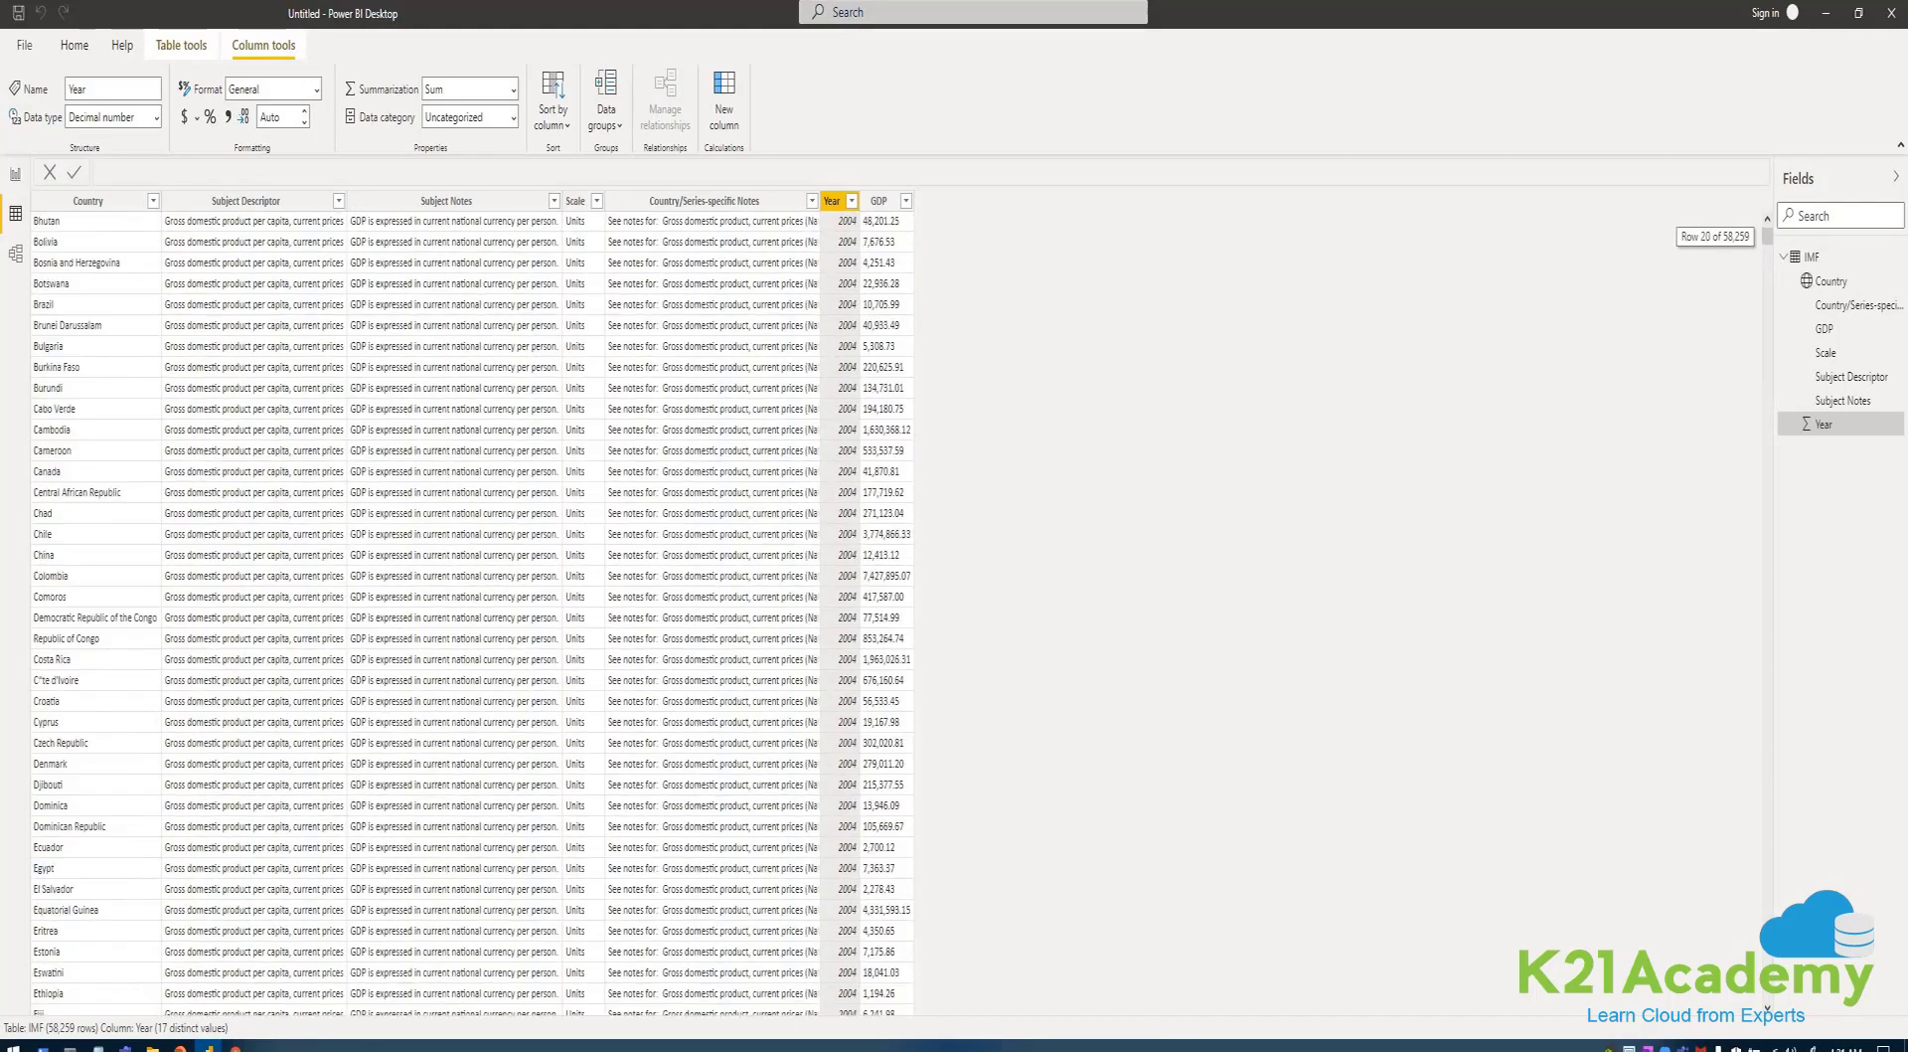
scroll(472, 597, up, 20)
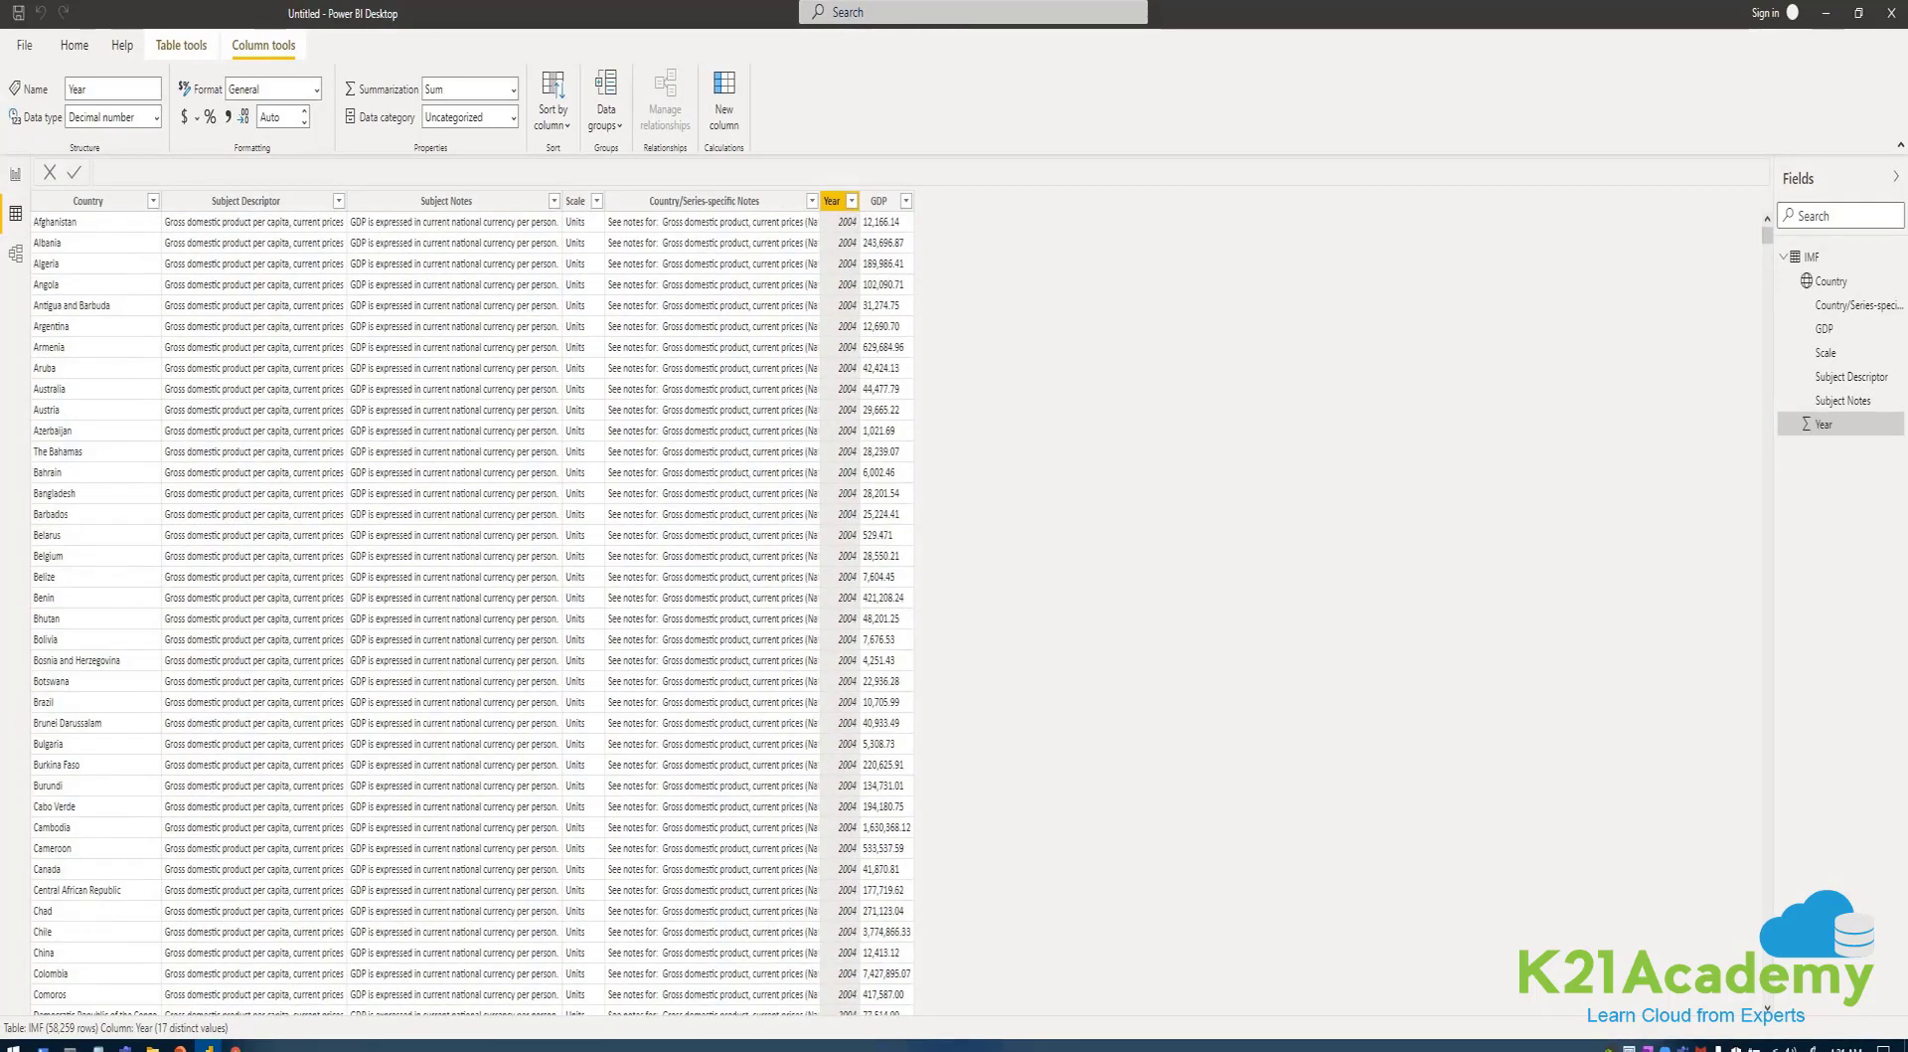
- Return to the report page and review the formatting and data/drill commands available for the map
click(15, 174)
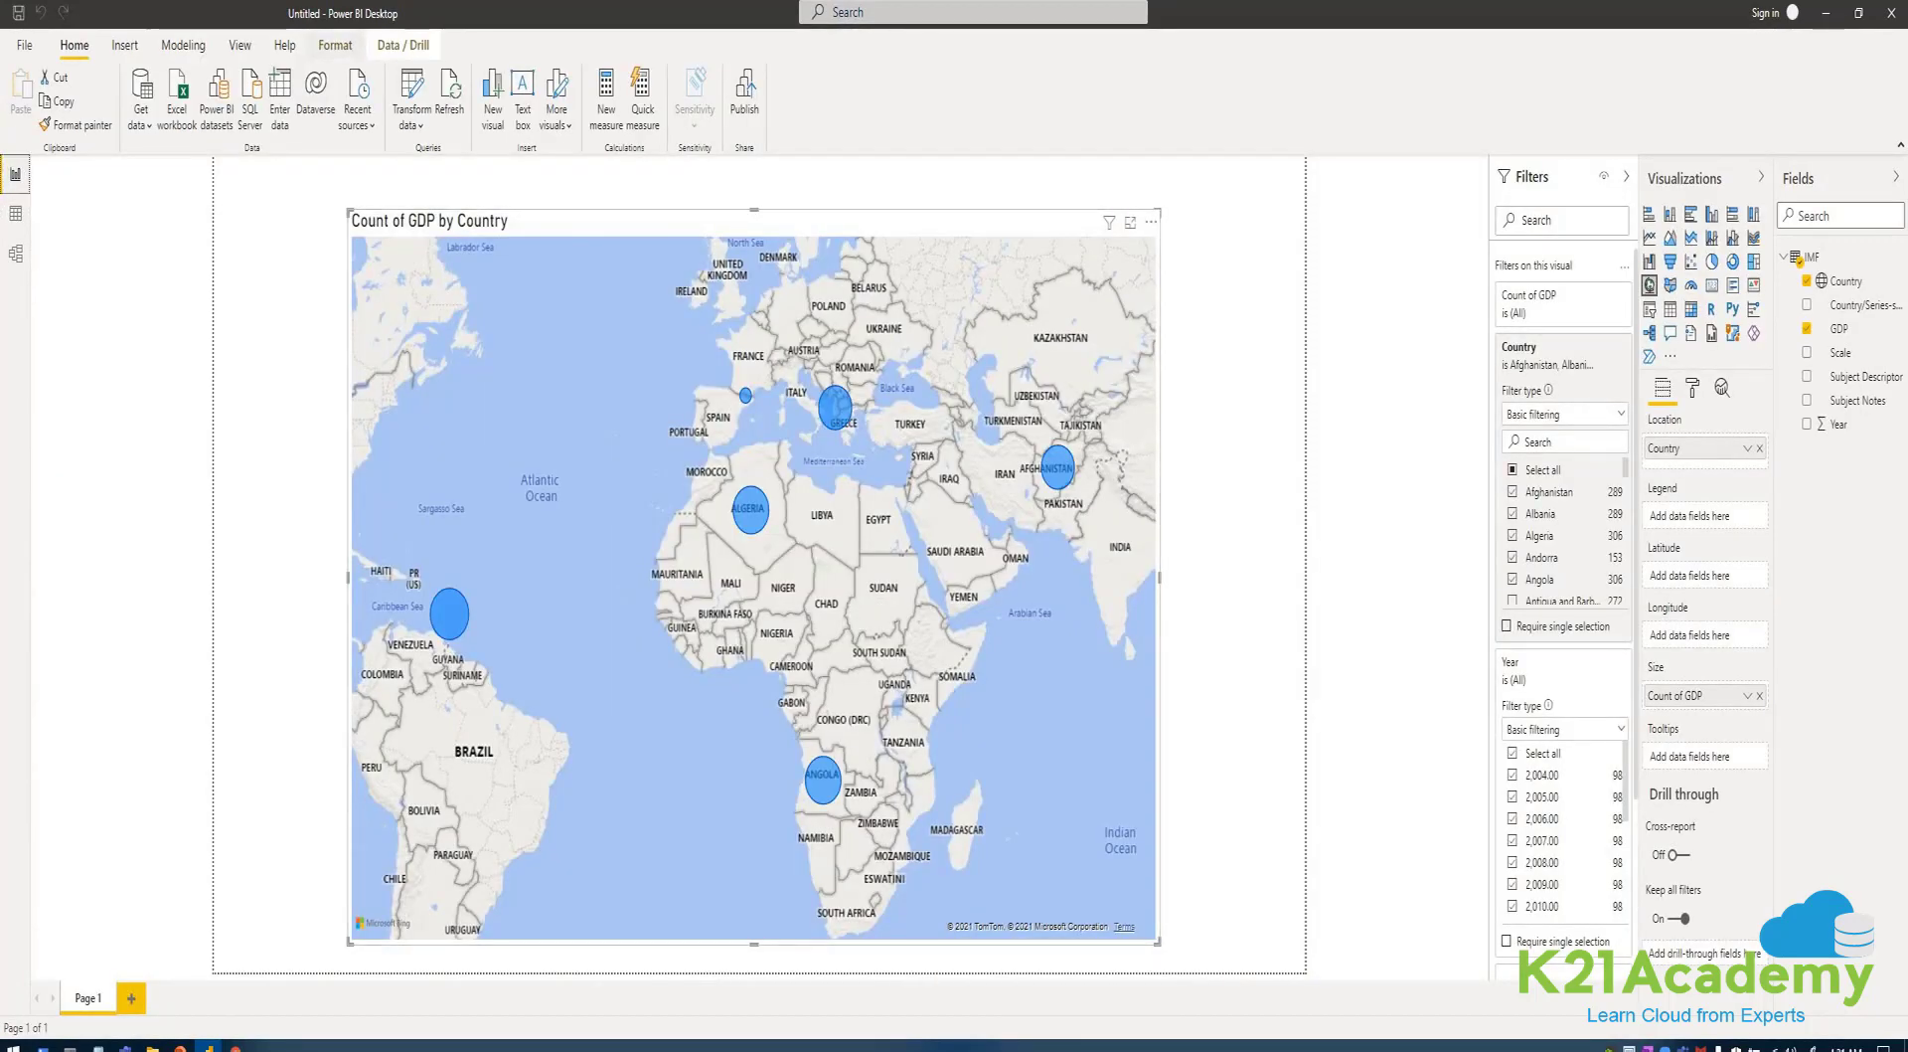
click(335, 45)
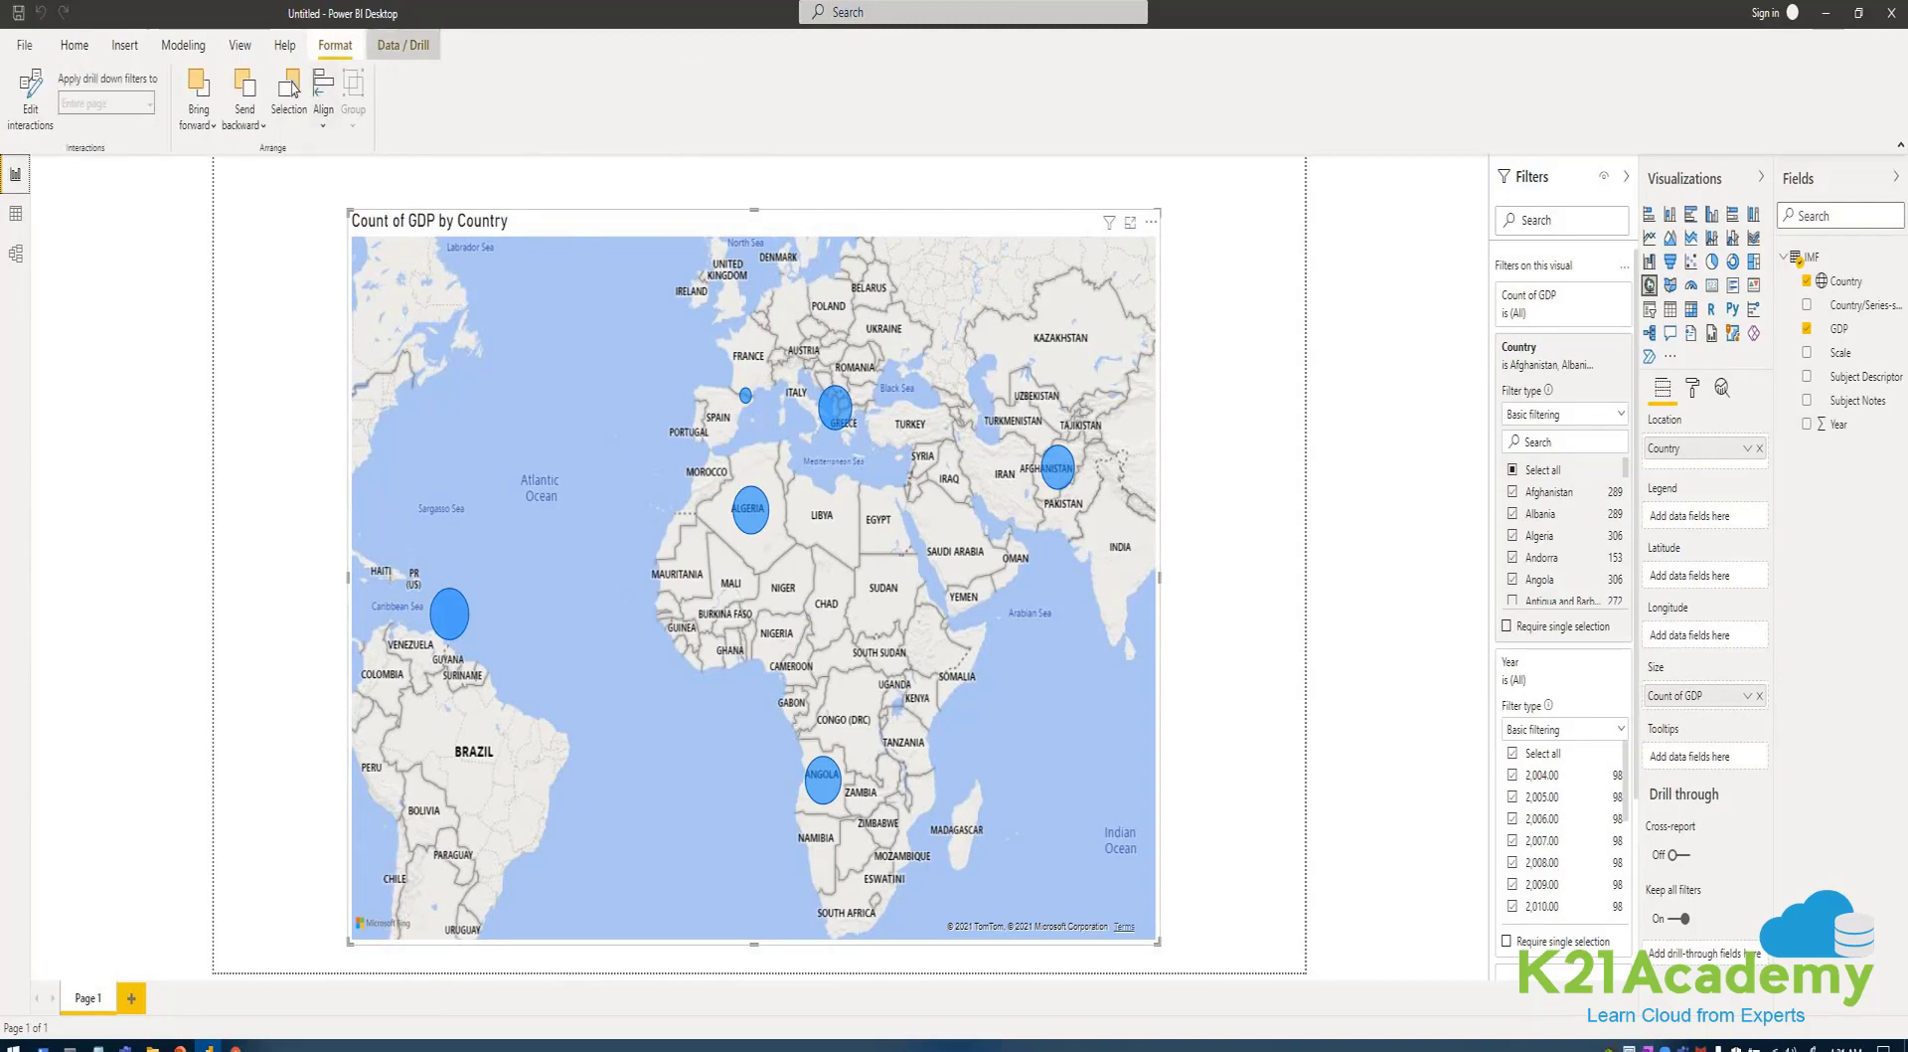
click(402, 45)
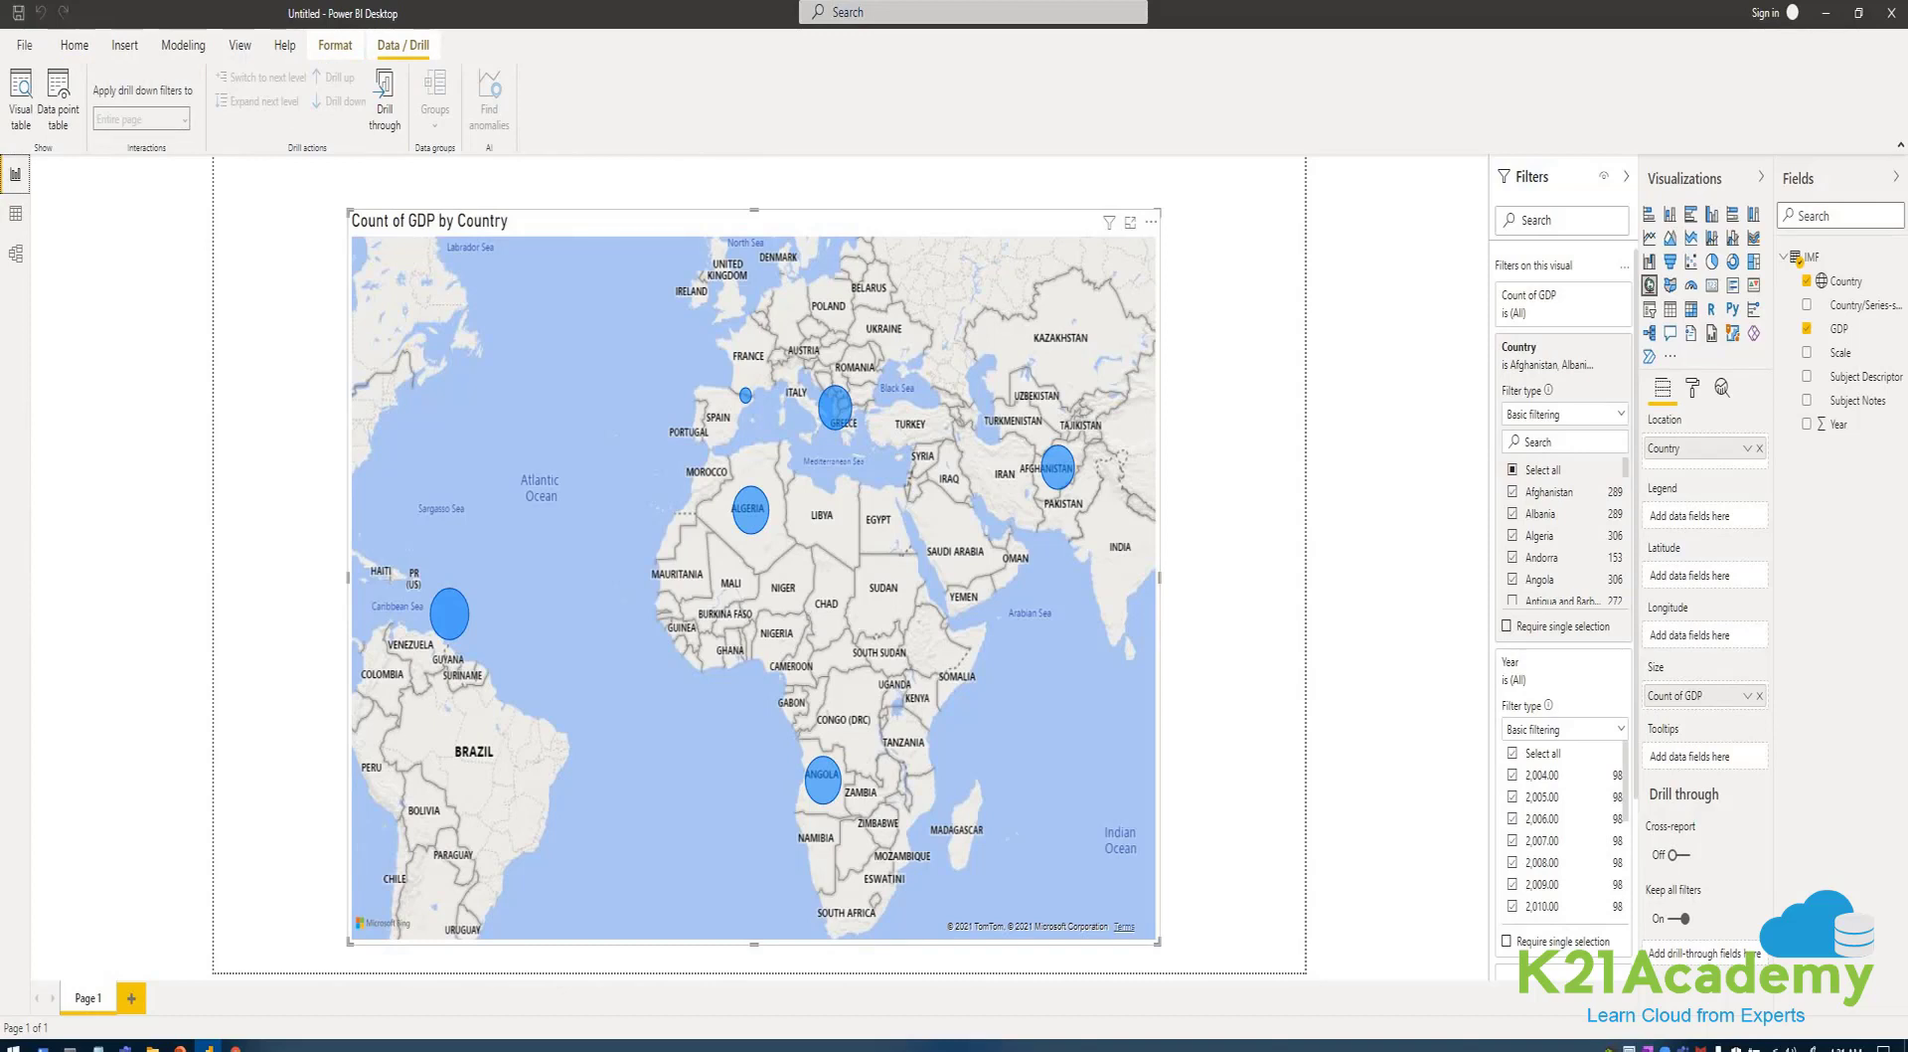
click(74, 45)
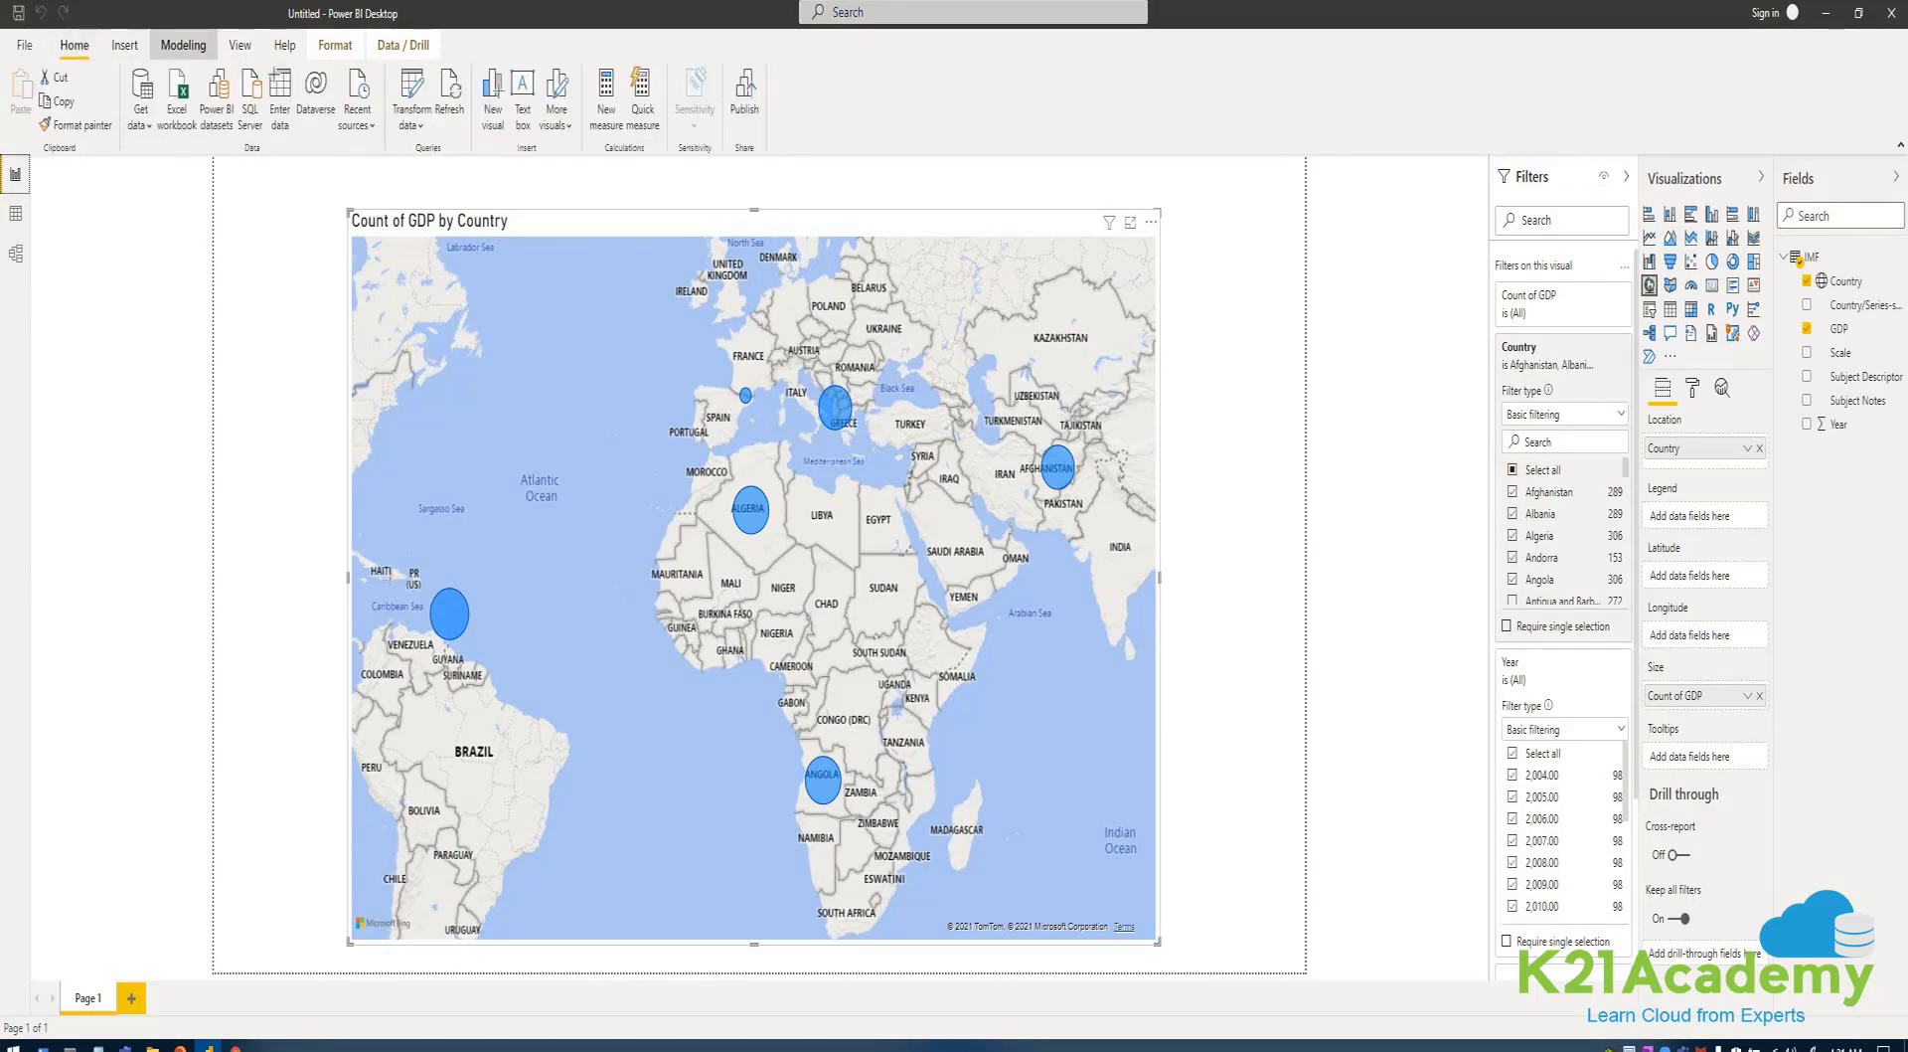
- Show gridlines on the report page to help align the visuals
click(182, 44)
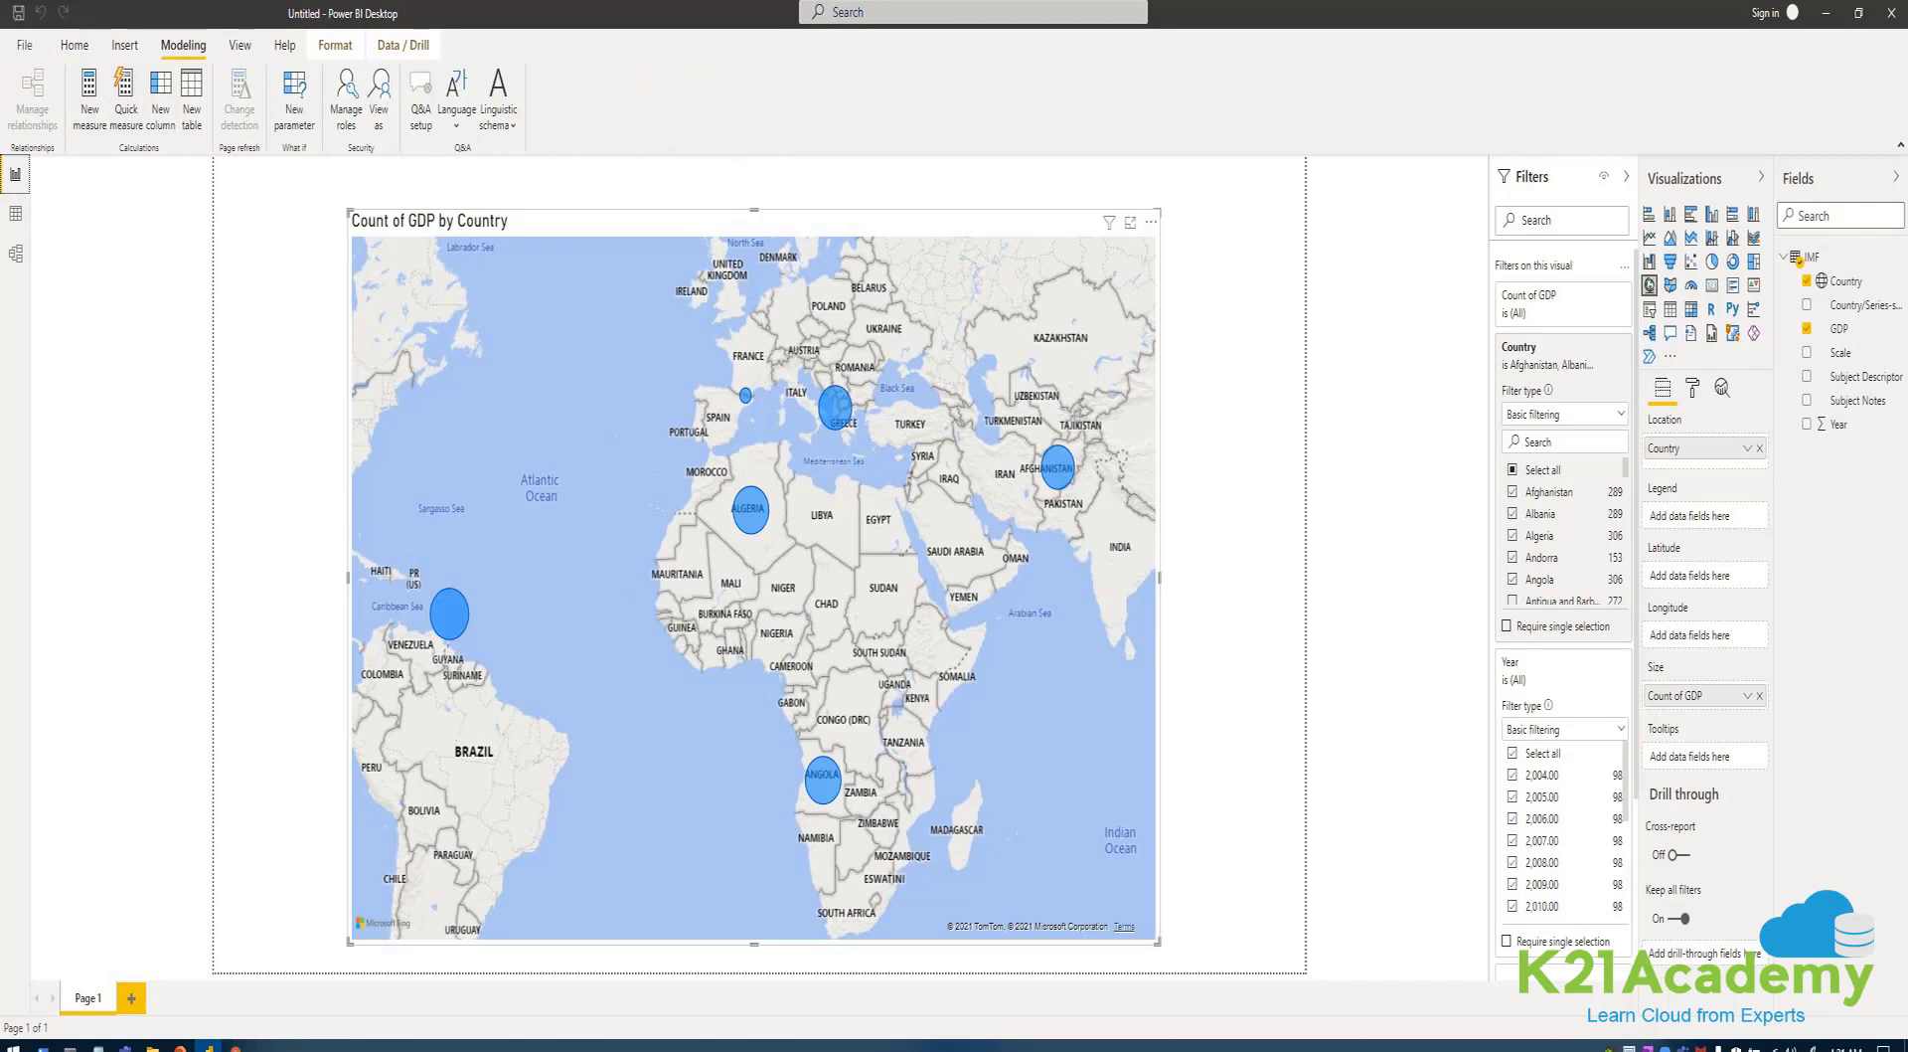
click(239, 45)
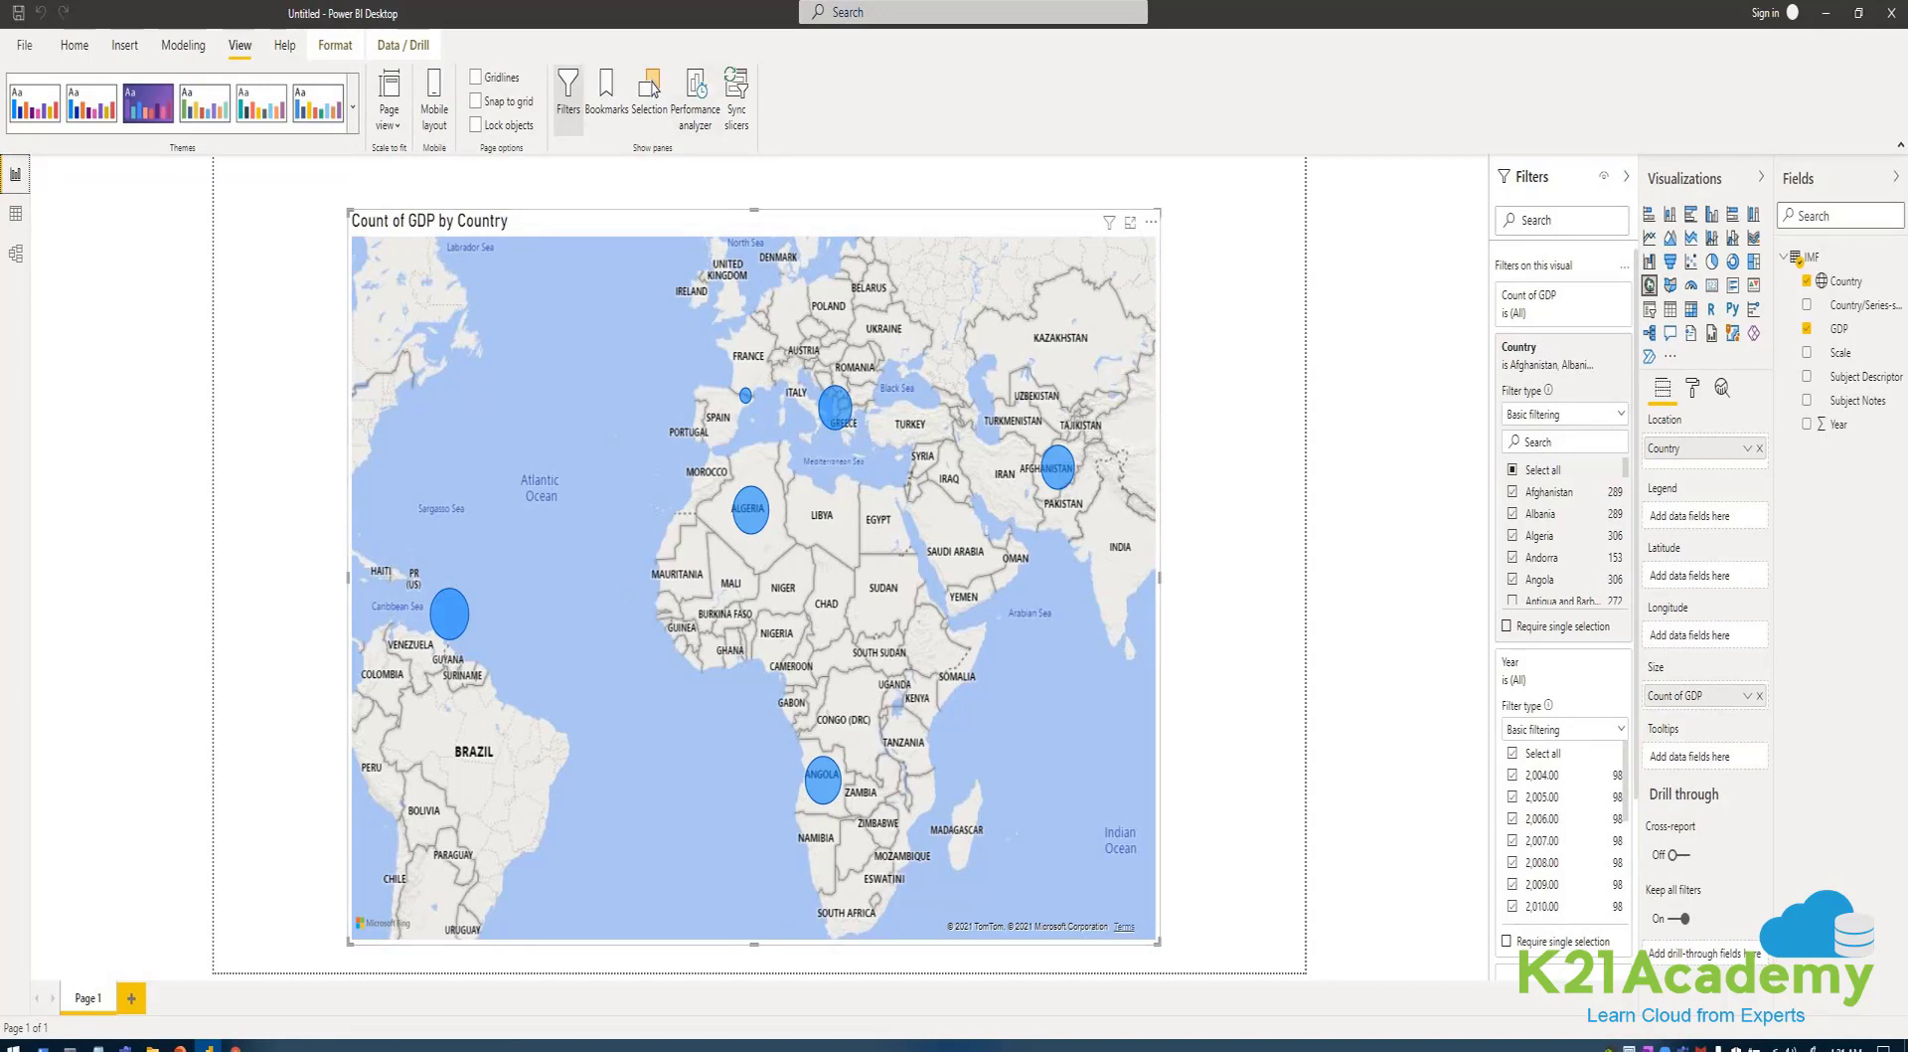
click(476, 78)
click(476, 101)
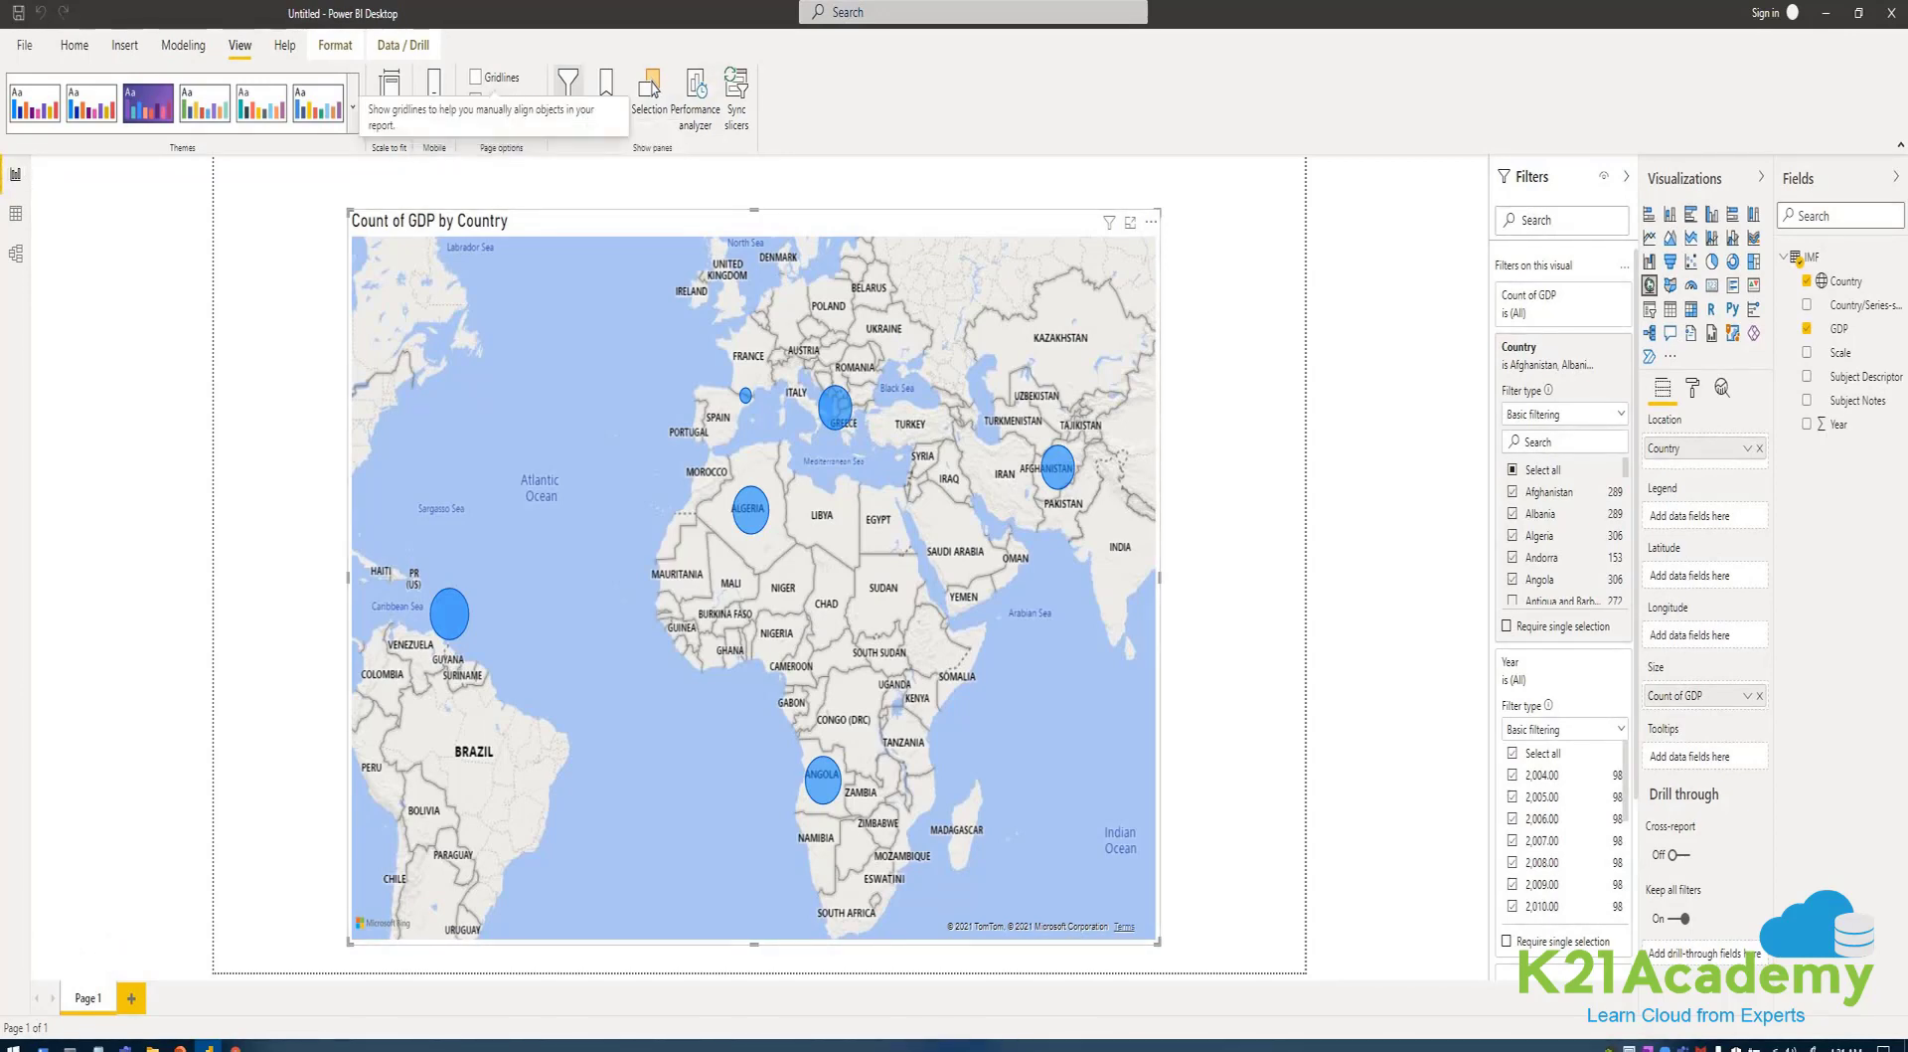
click(476, 101)
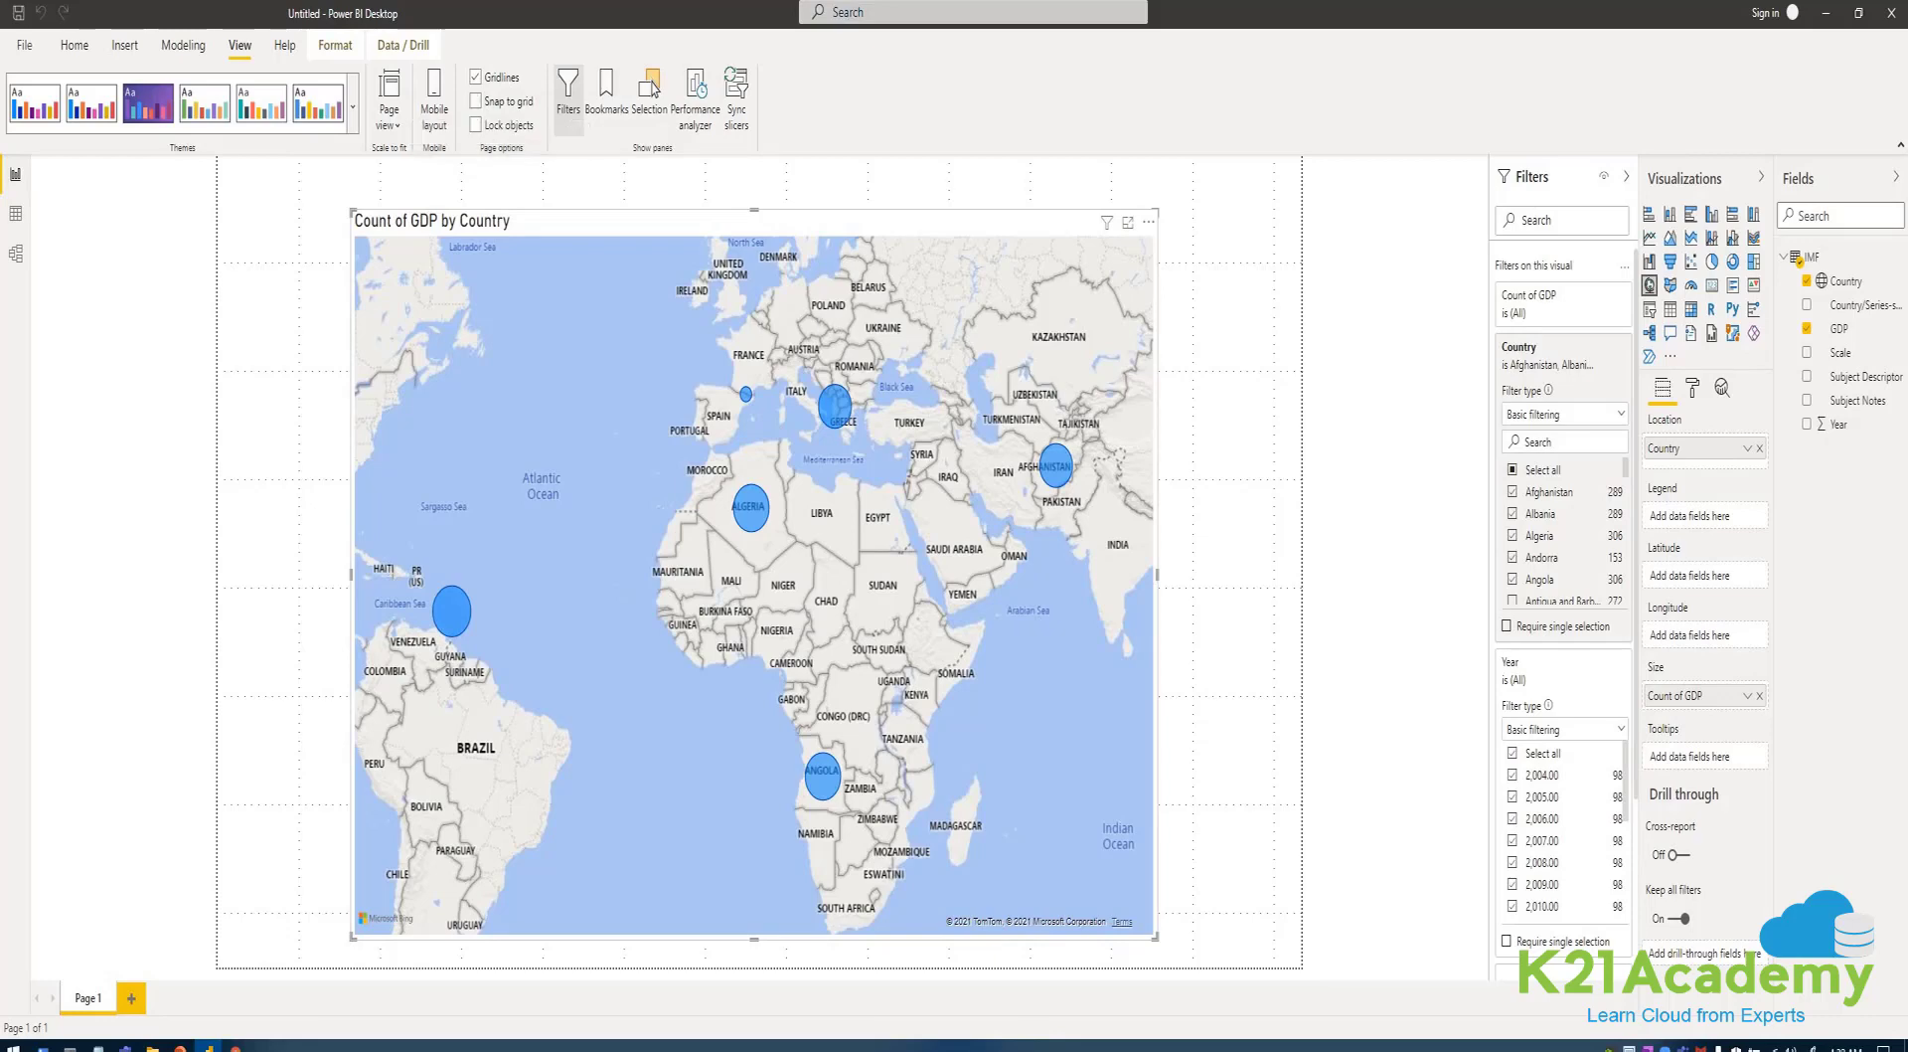
- Shrink the GDP map, place it in the page's upper-left area and convert it to a pie chart
drag(1156, 937, 752, 577)
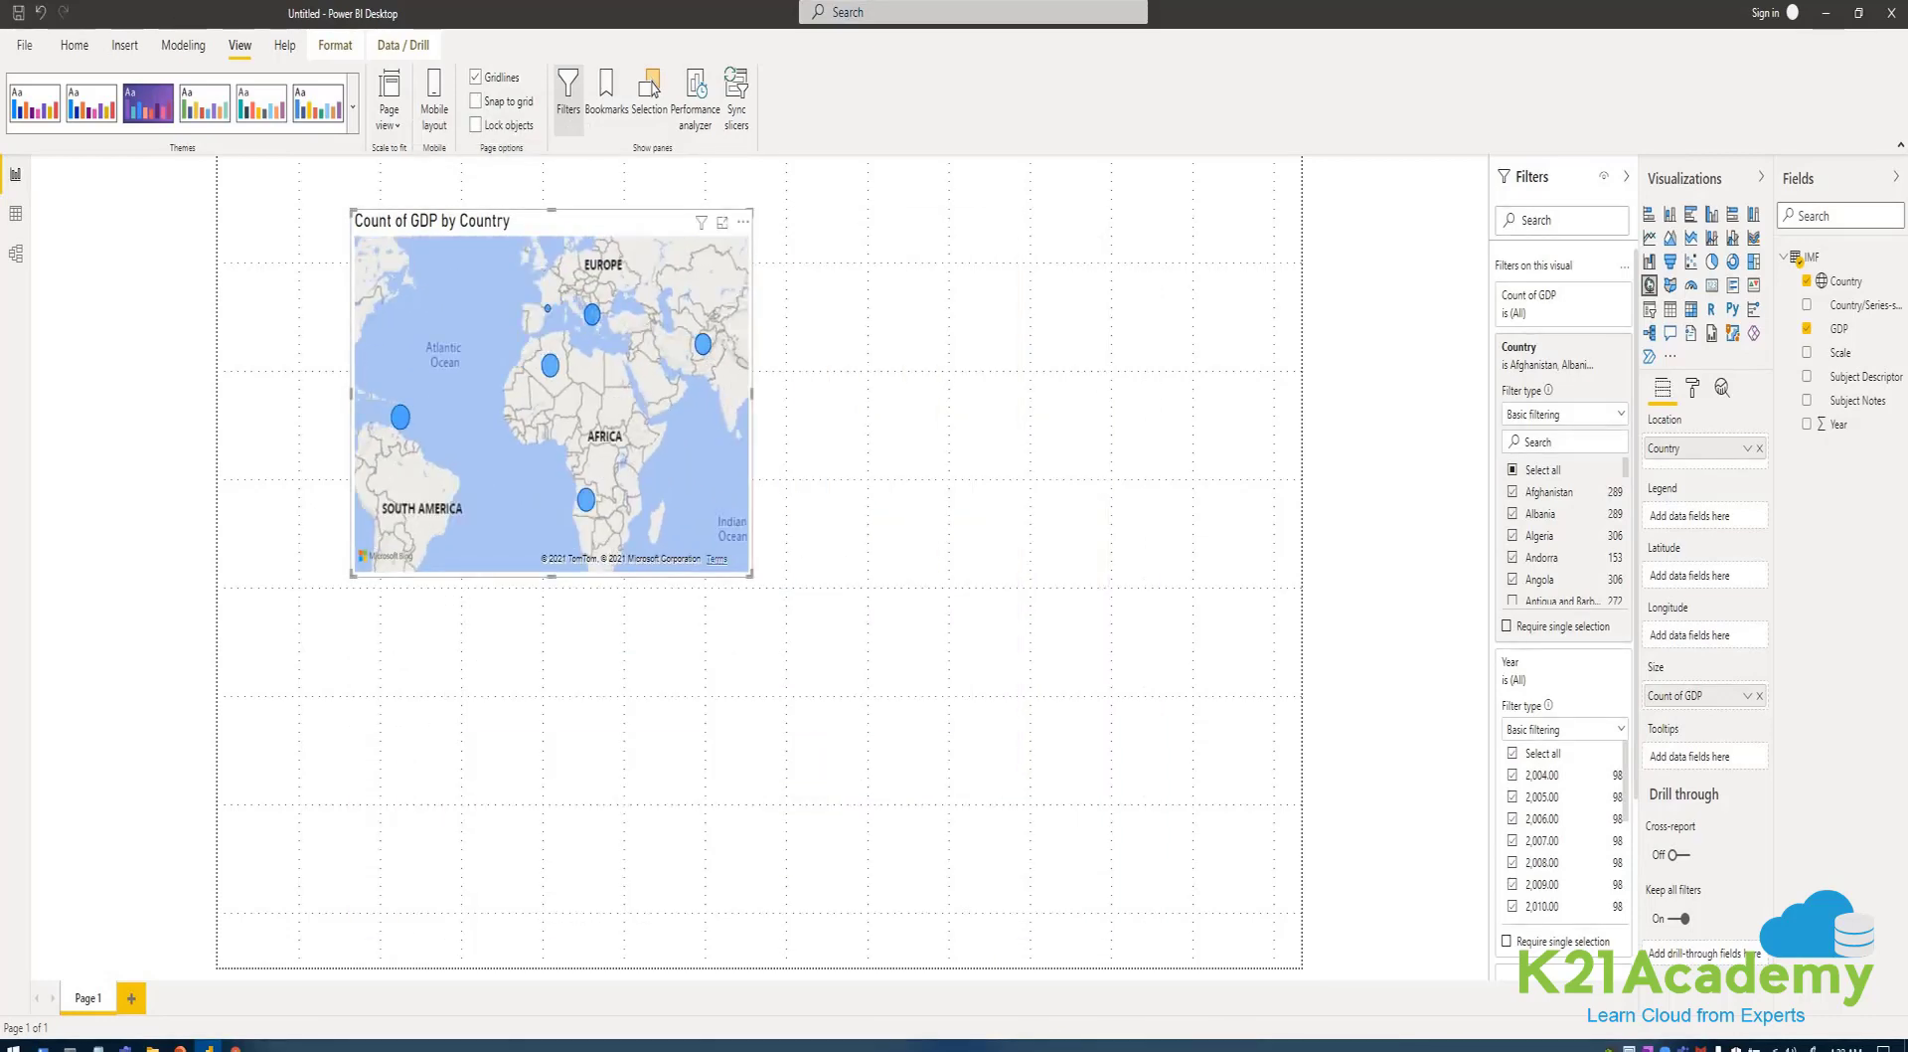
drag(596, 223, 477, 206)
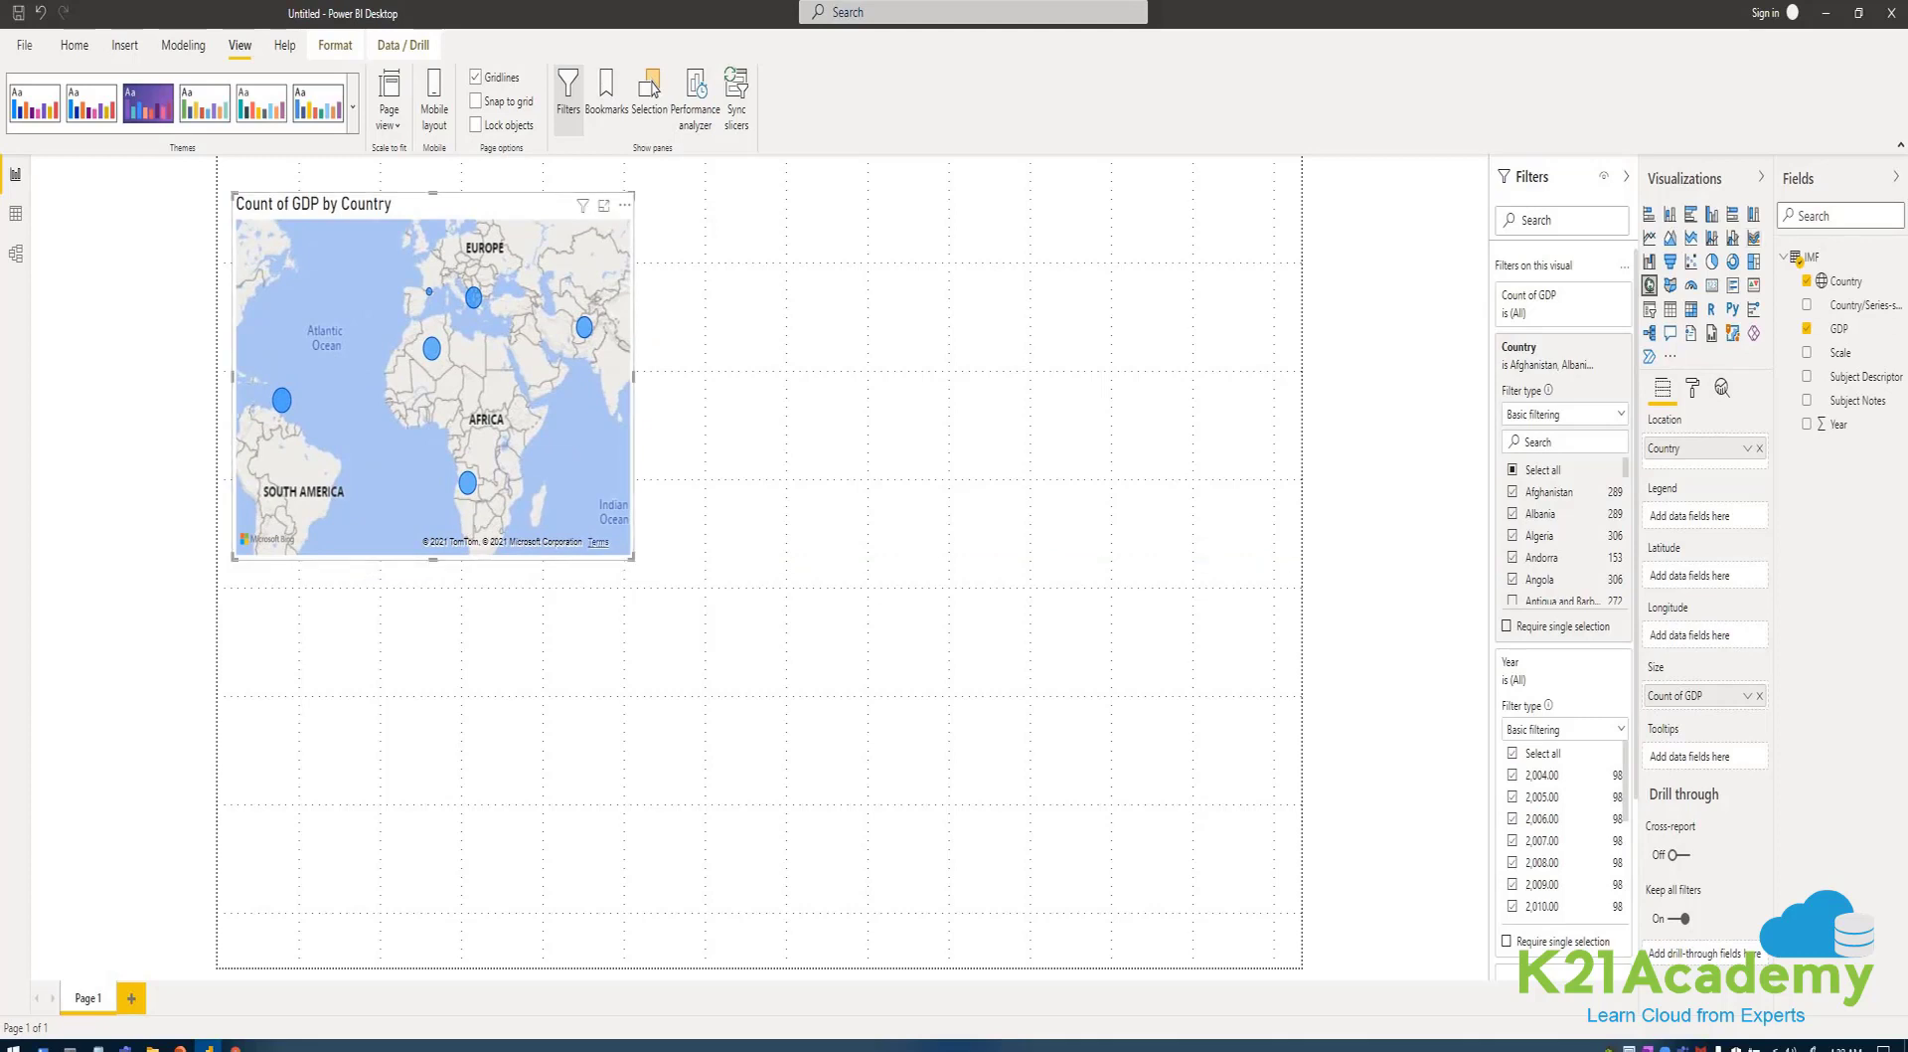
click(1711, 262)
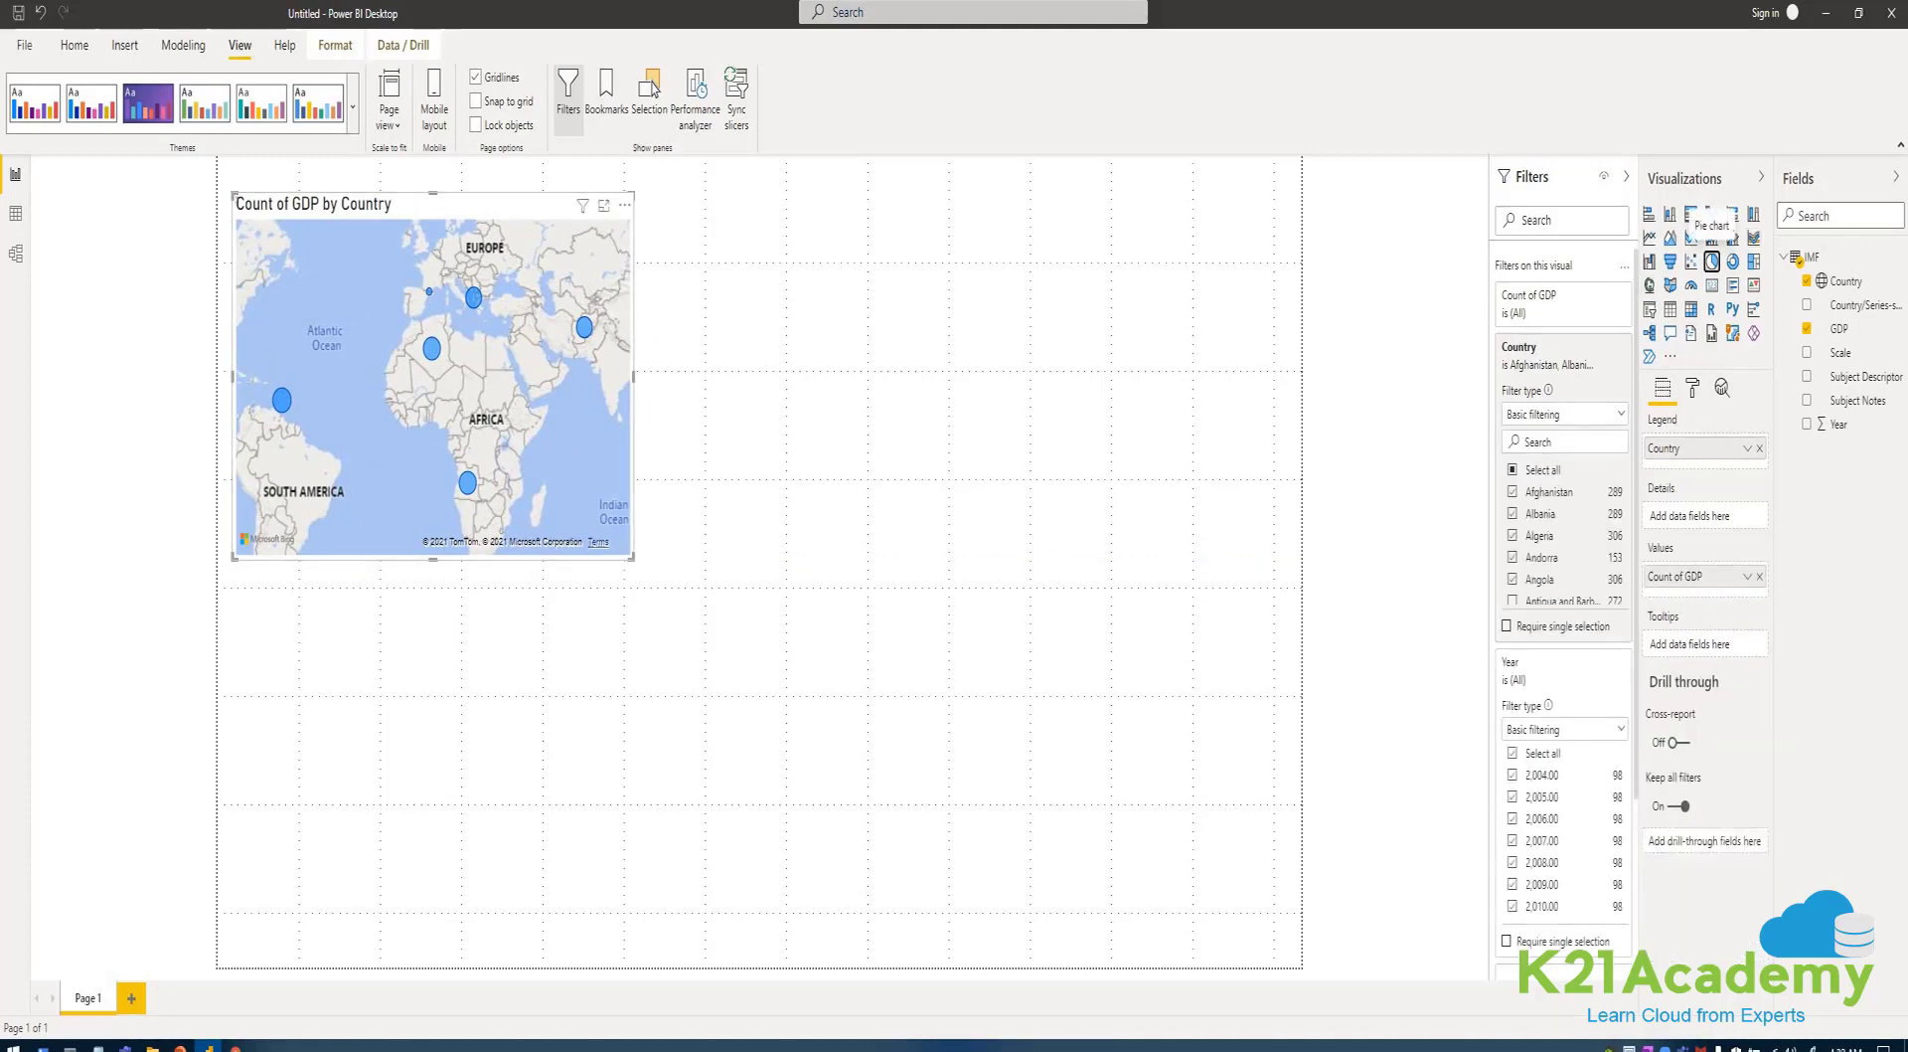
drag(477, 224, 528, 245)
mouse_move(485, 353)
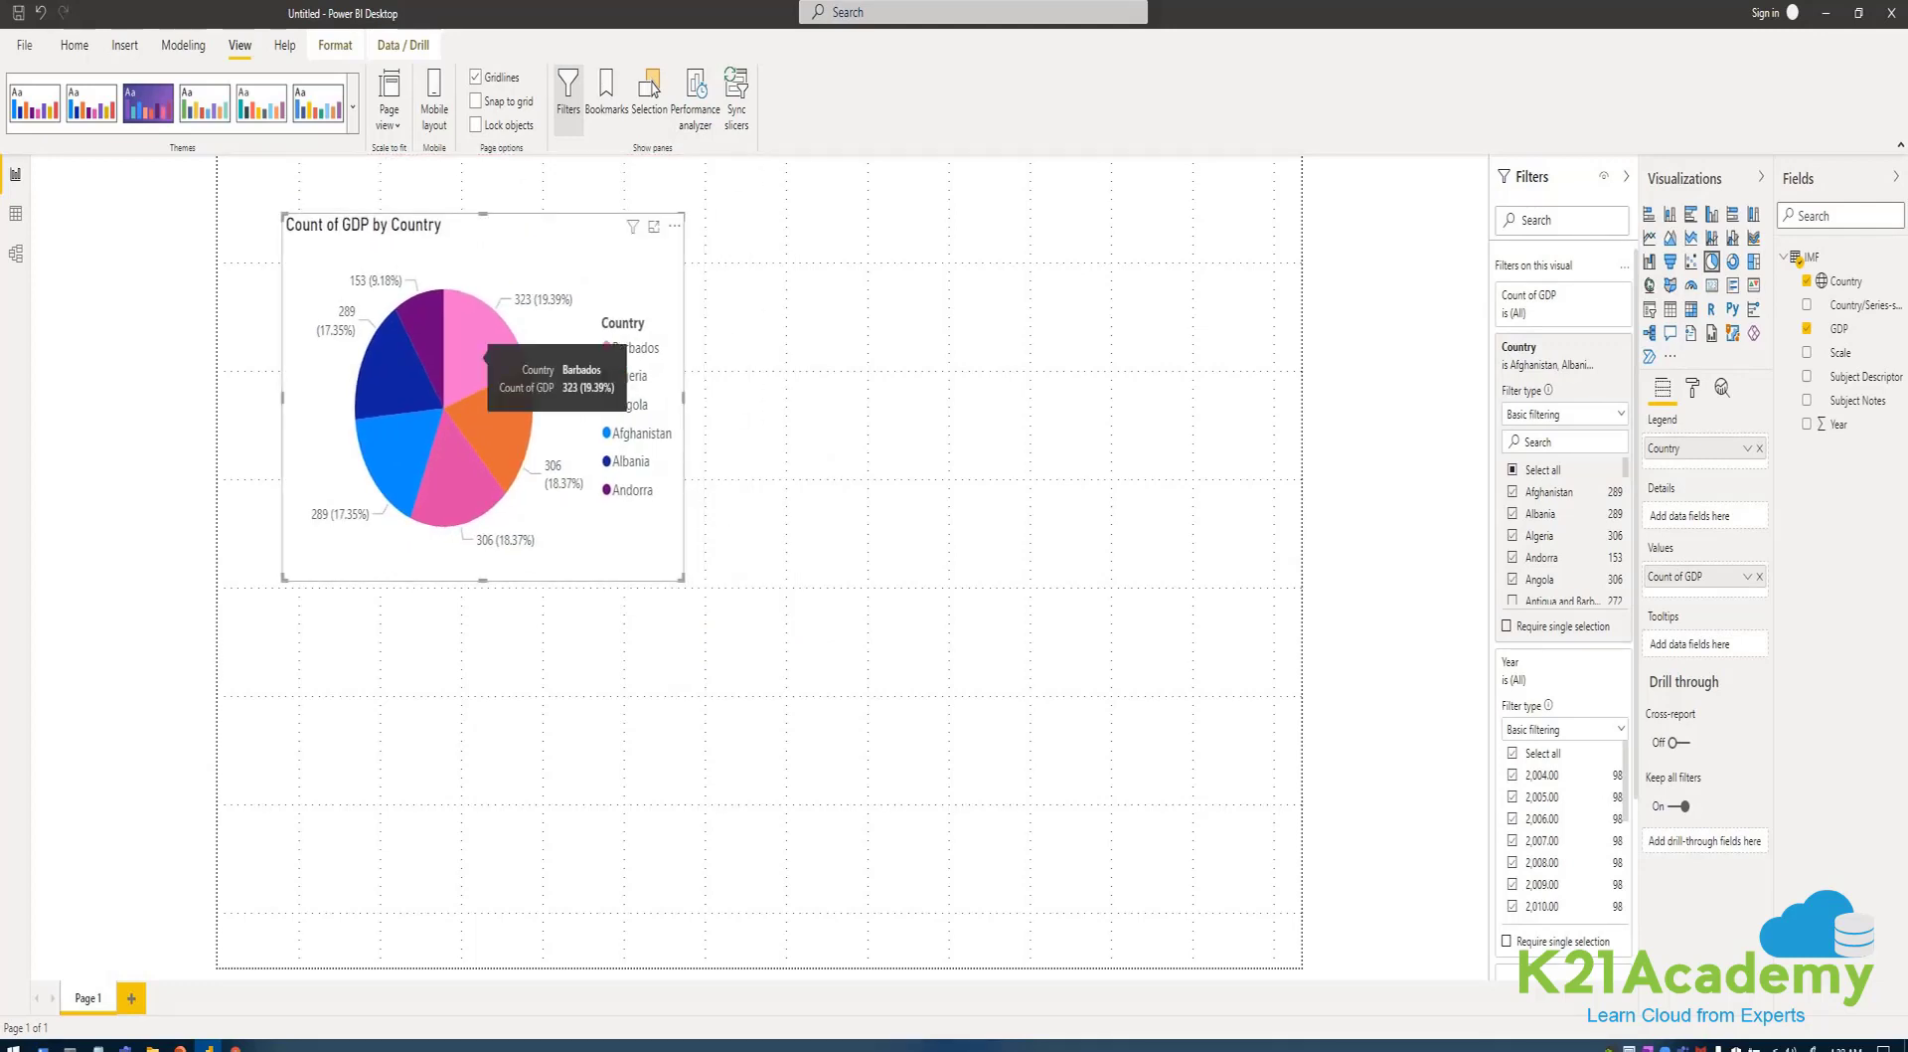
drag(485, 353, 477, 289)
- Convert a copy of the pie chart in the page's upper-right area to a 100% stacked column chart and highlight Afghanistan
drag(1002, 397, 994, 385)
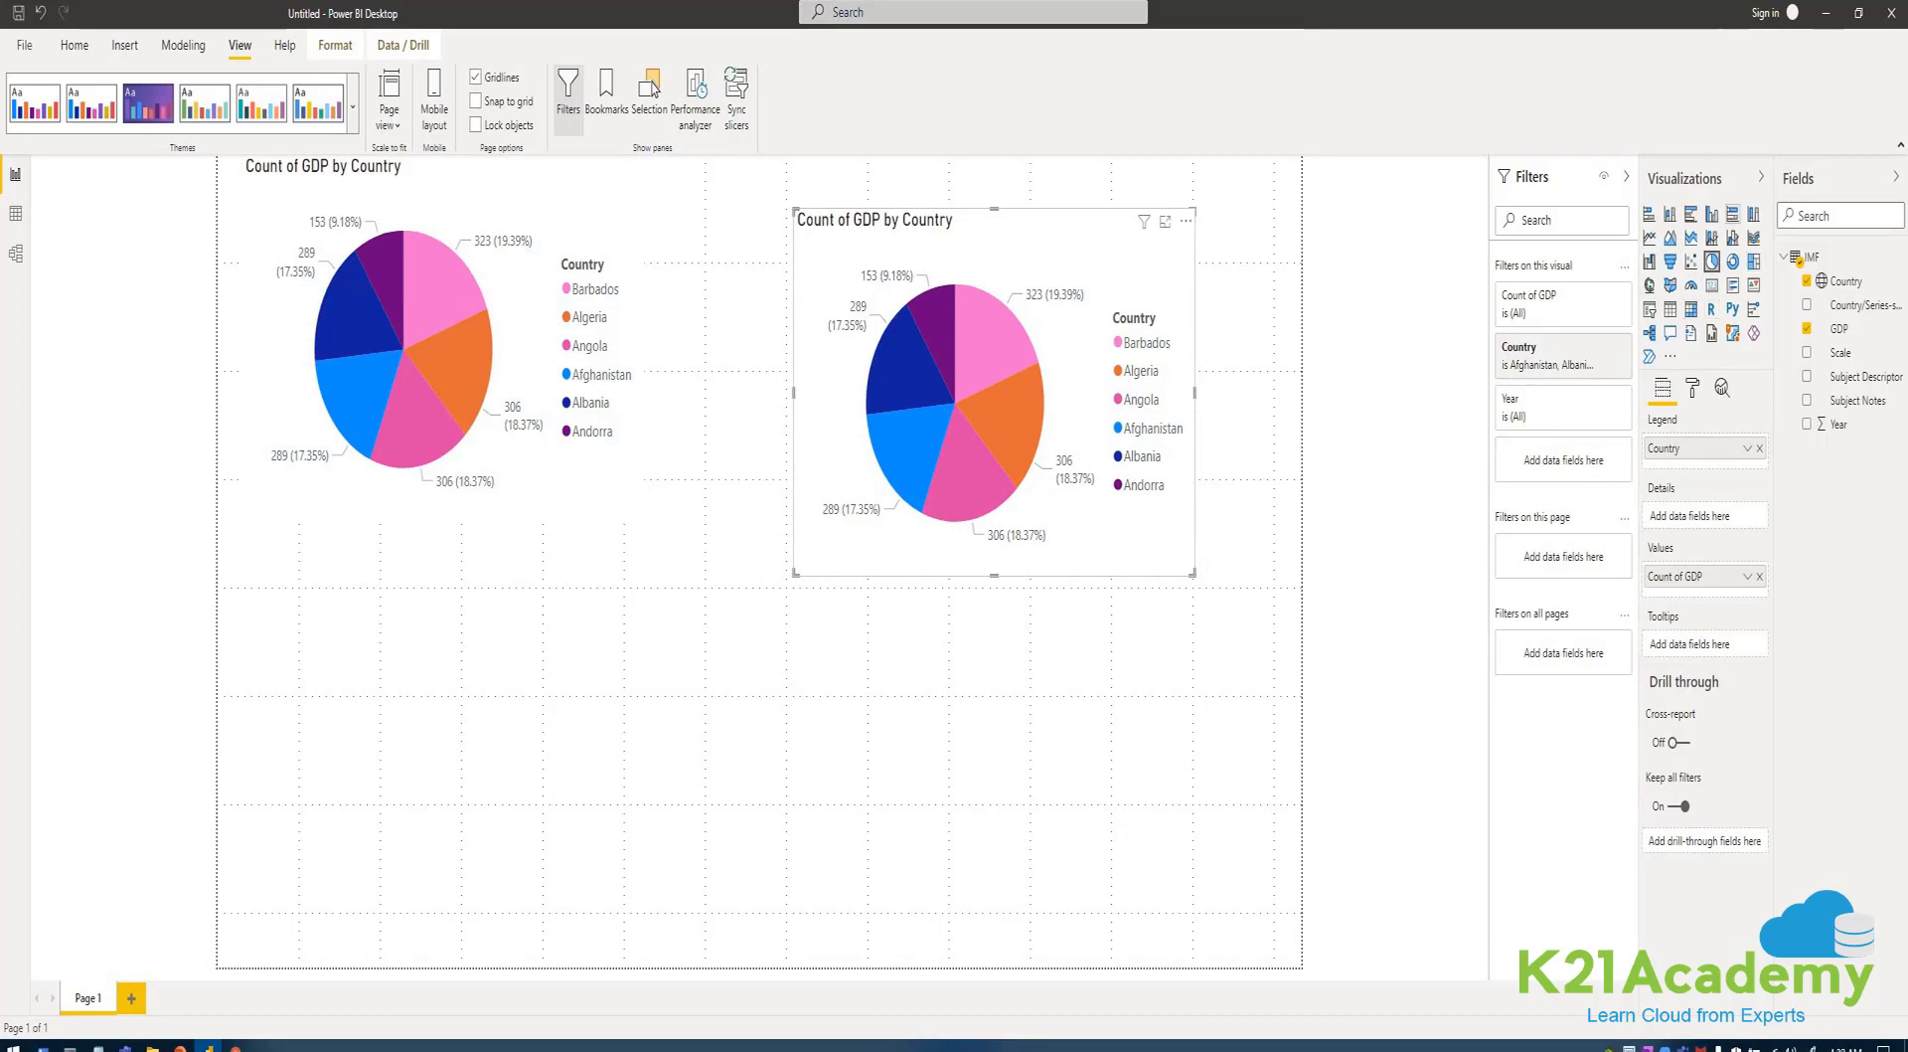
click(1753, 214)
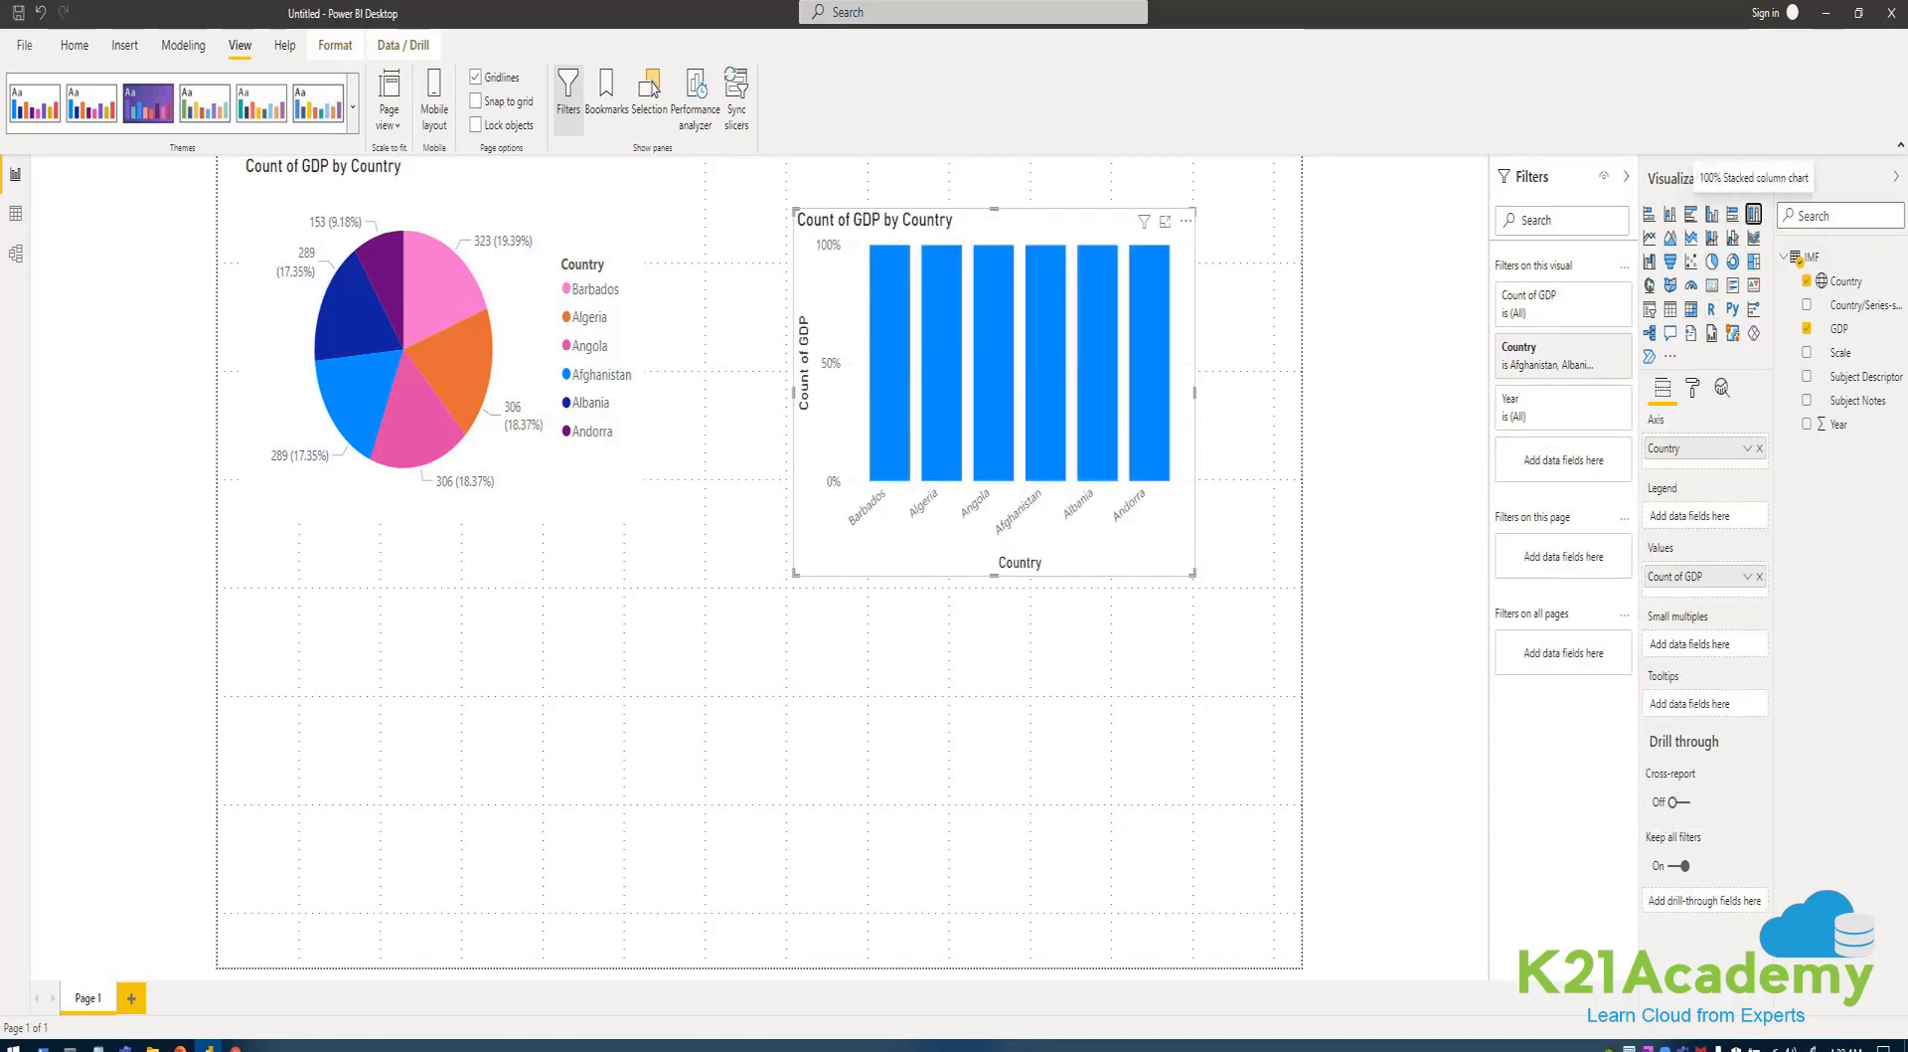
click(1046, 363)
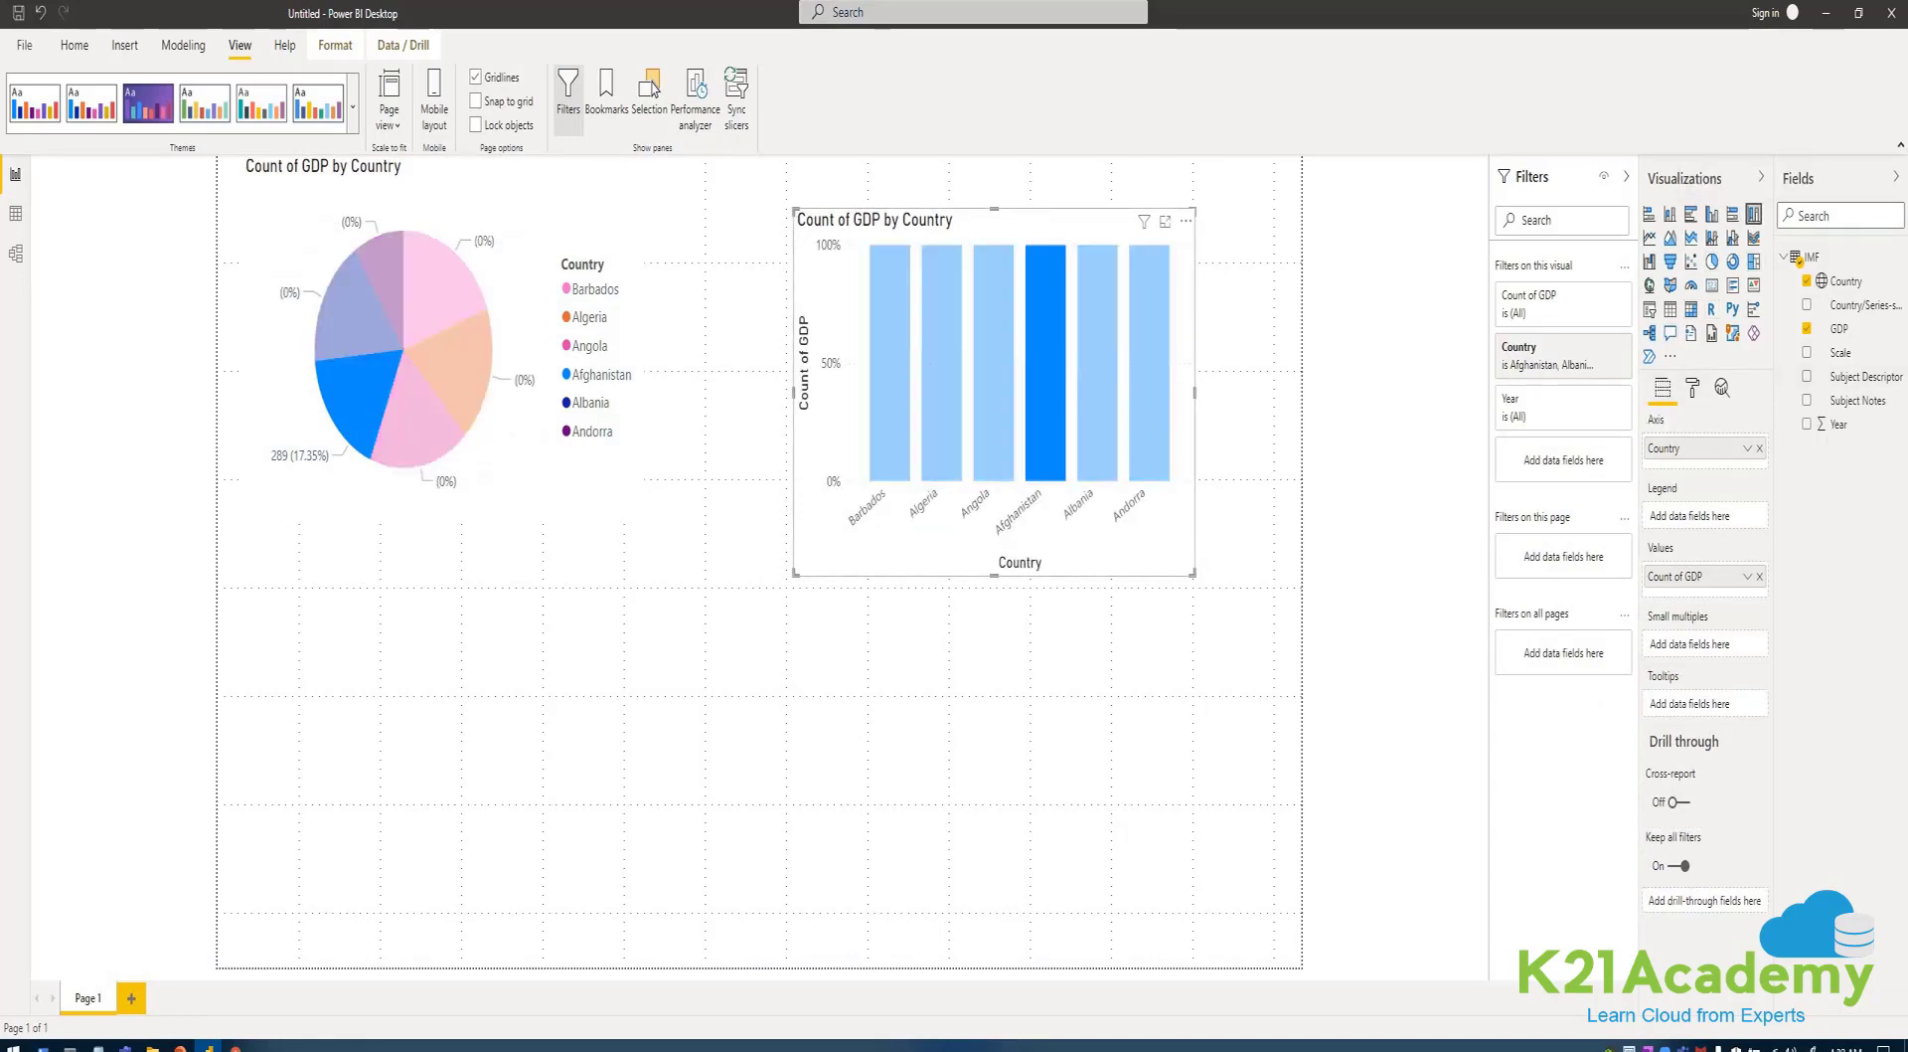
- Paste a copy of the column chart in the page's lower-left area and convert it to a donut chart
key(ctrl+v)
drag(994, 397, 461, 755)
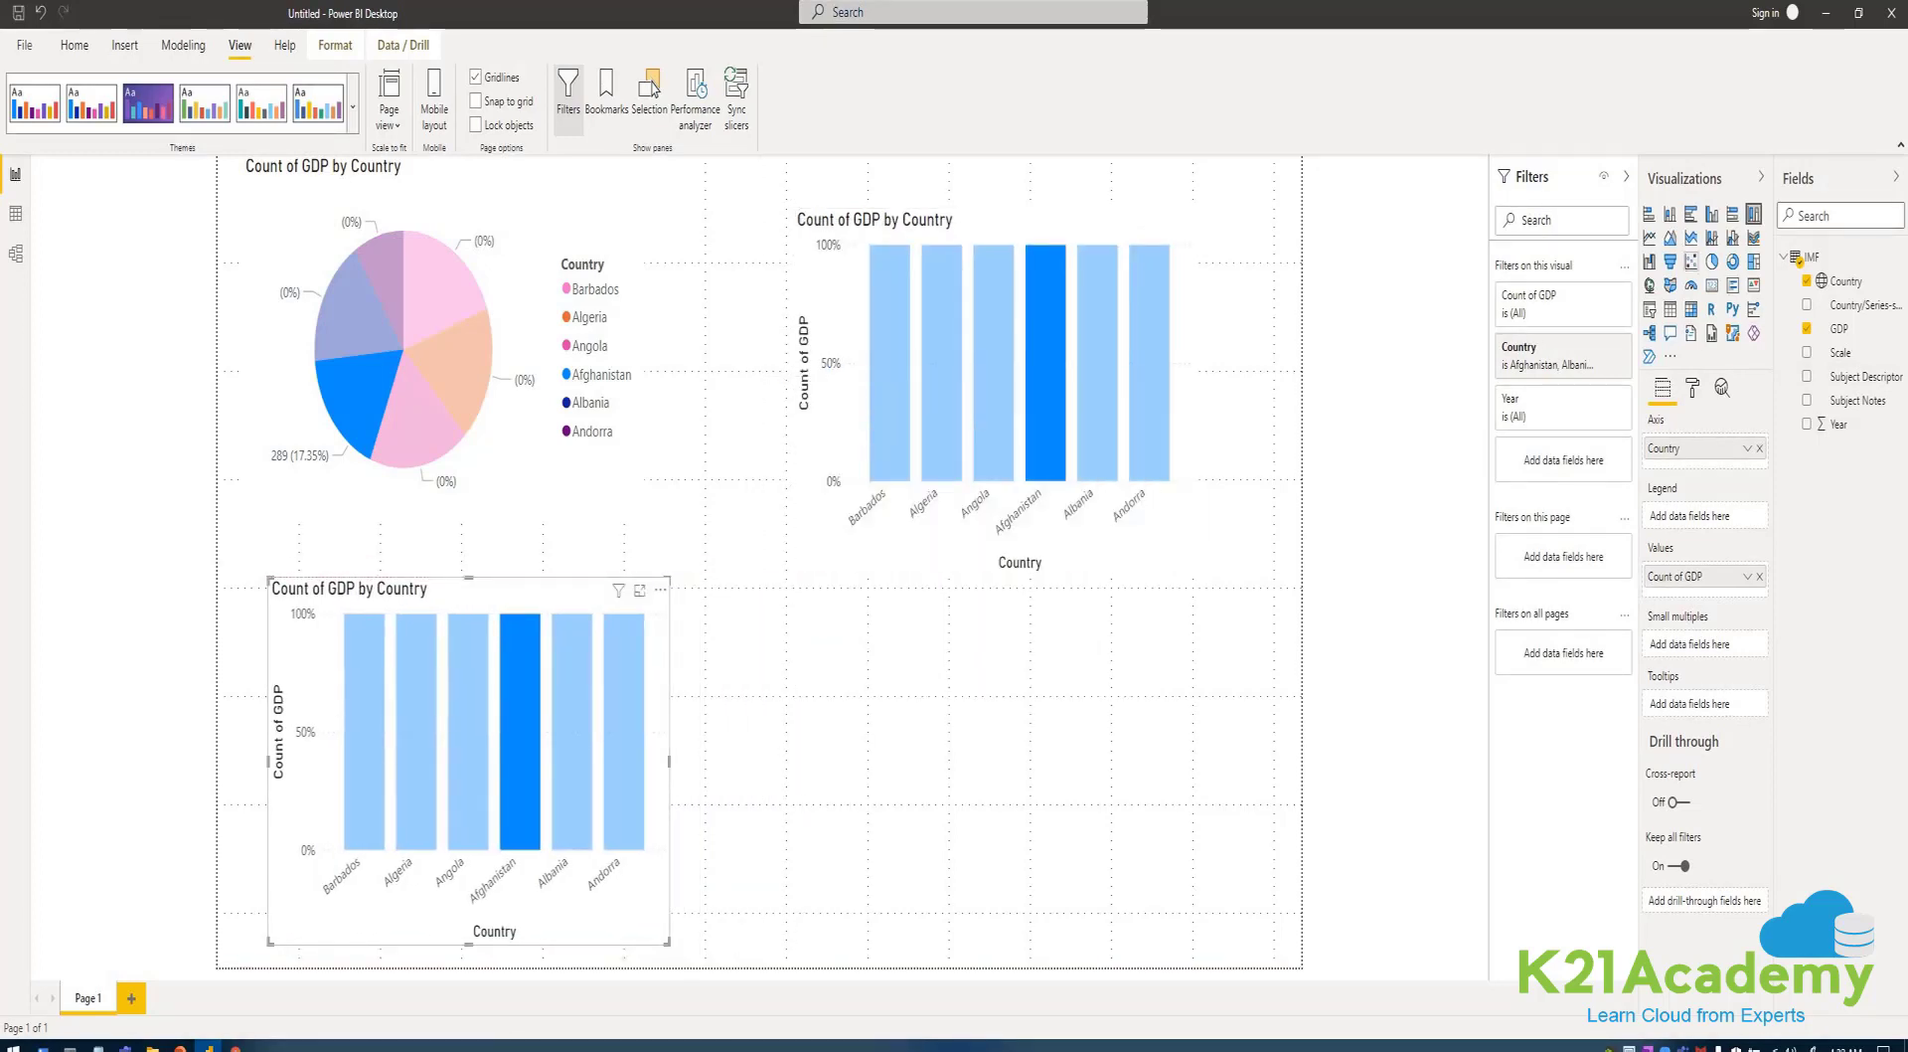
click(1733, 261)
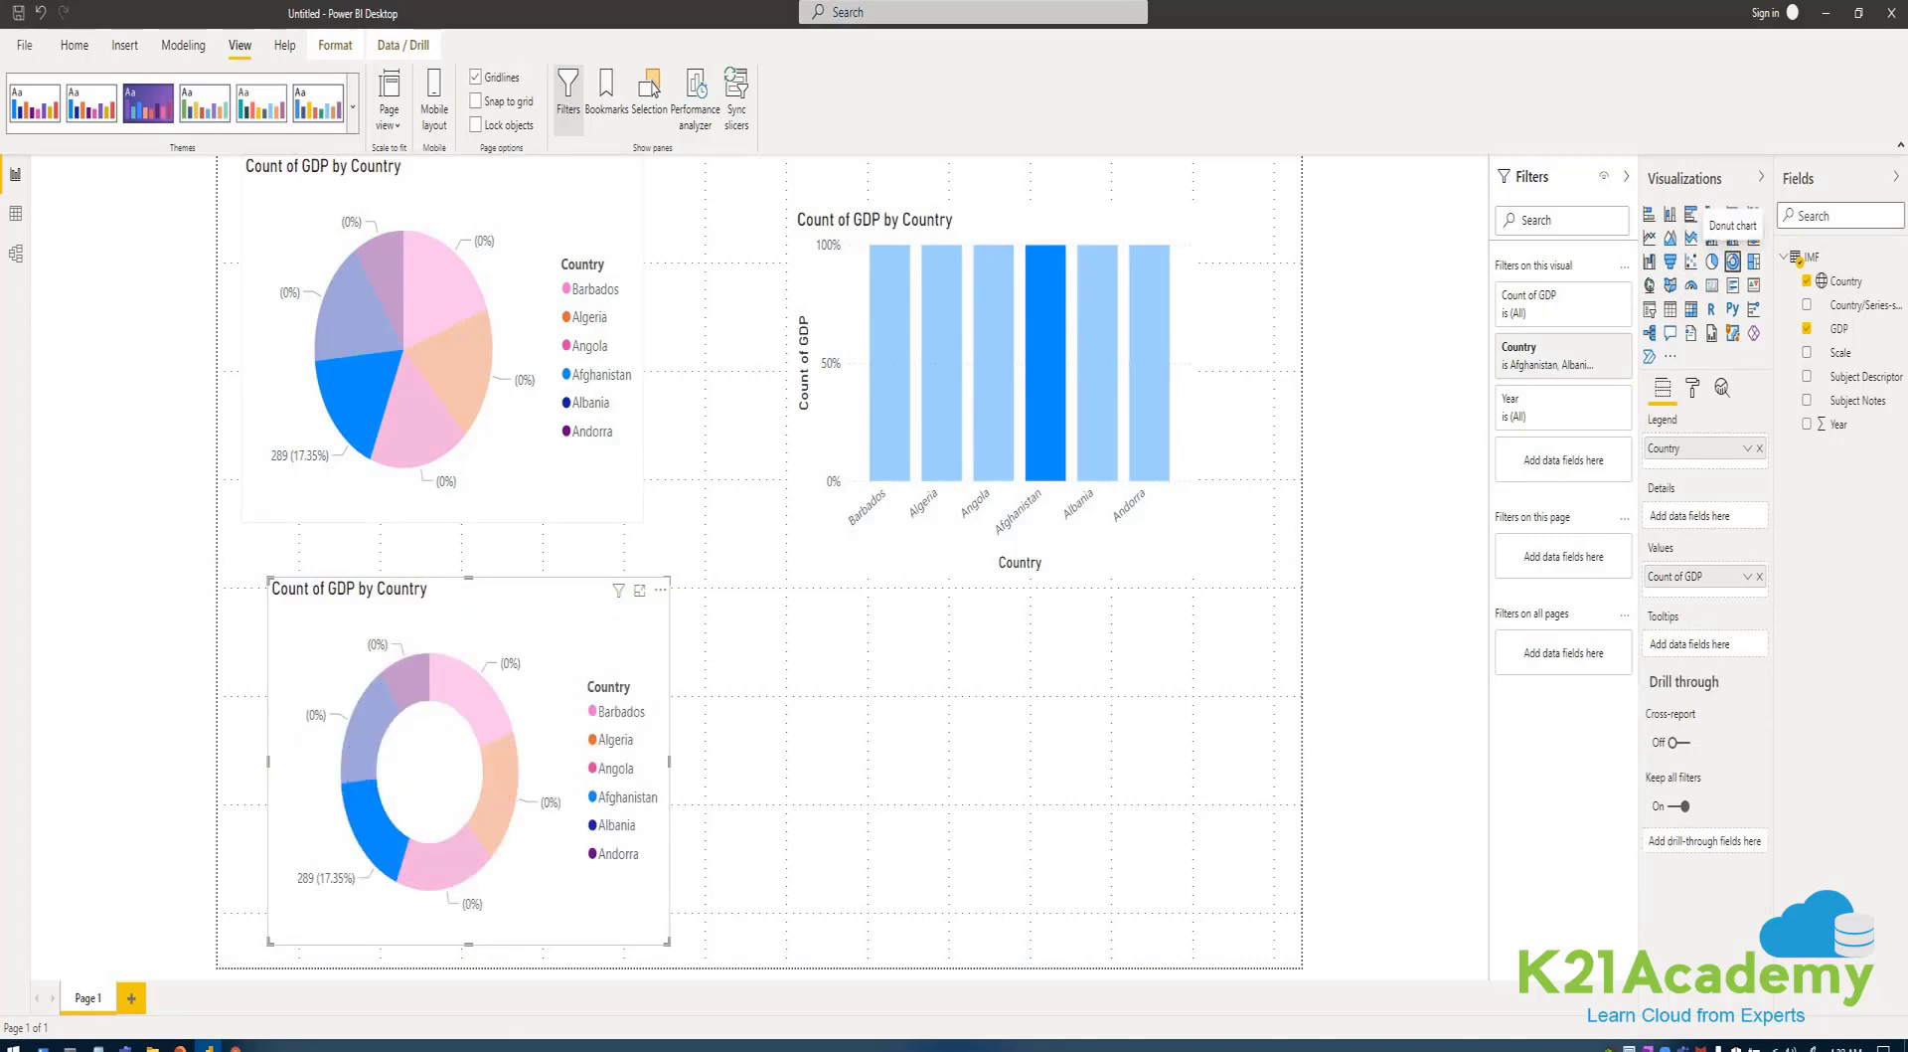
- Place a copy of the pie chart in the page's lower-right area, convert it to a map level with the donut chart, and deselect it
drag(443, 338, 1025, 850)
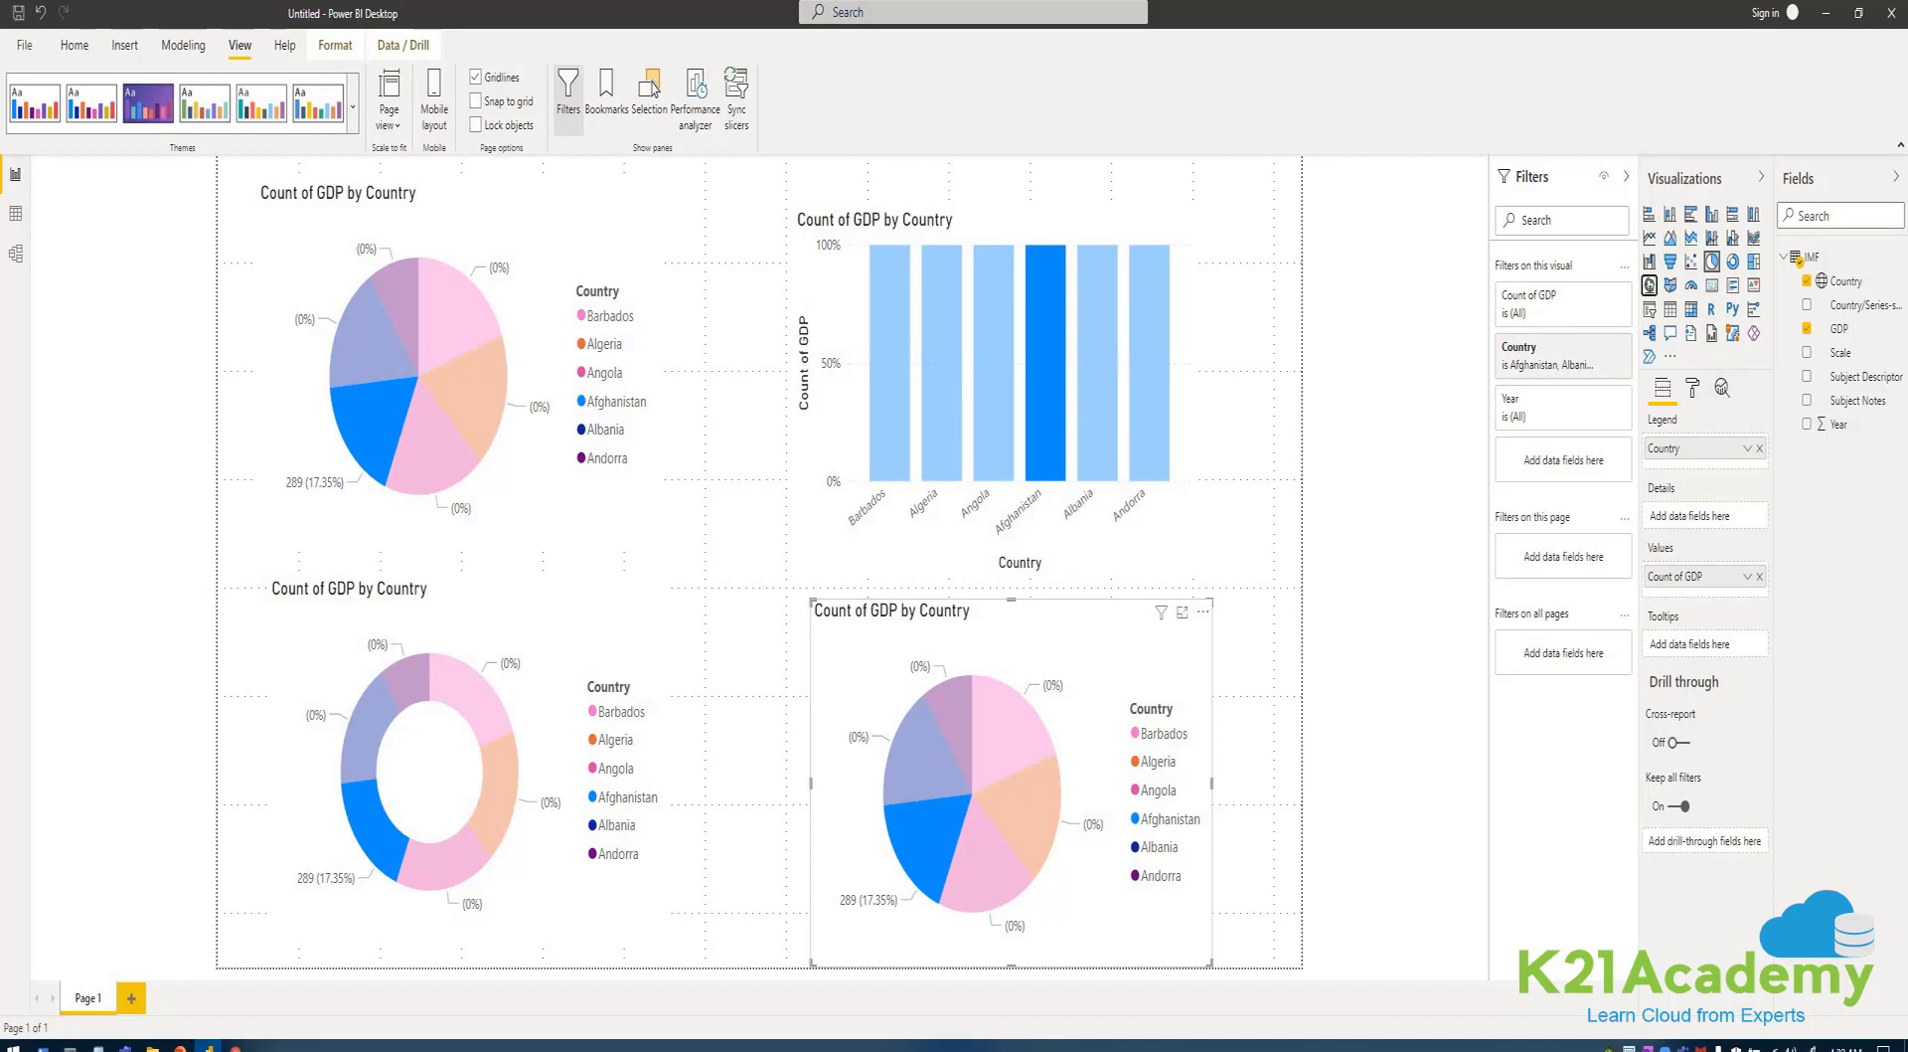
click(1649, 284)
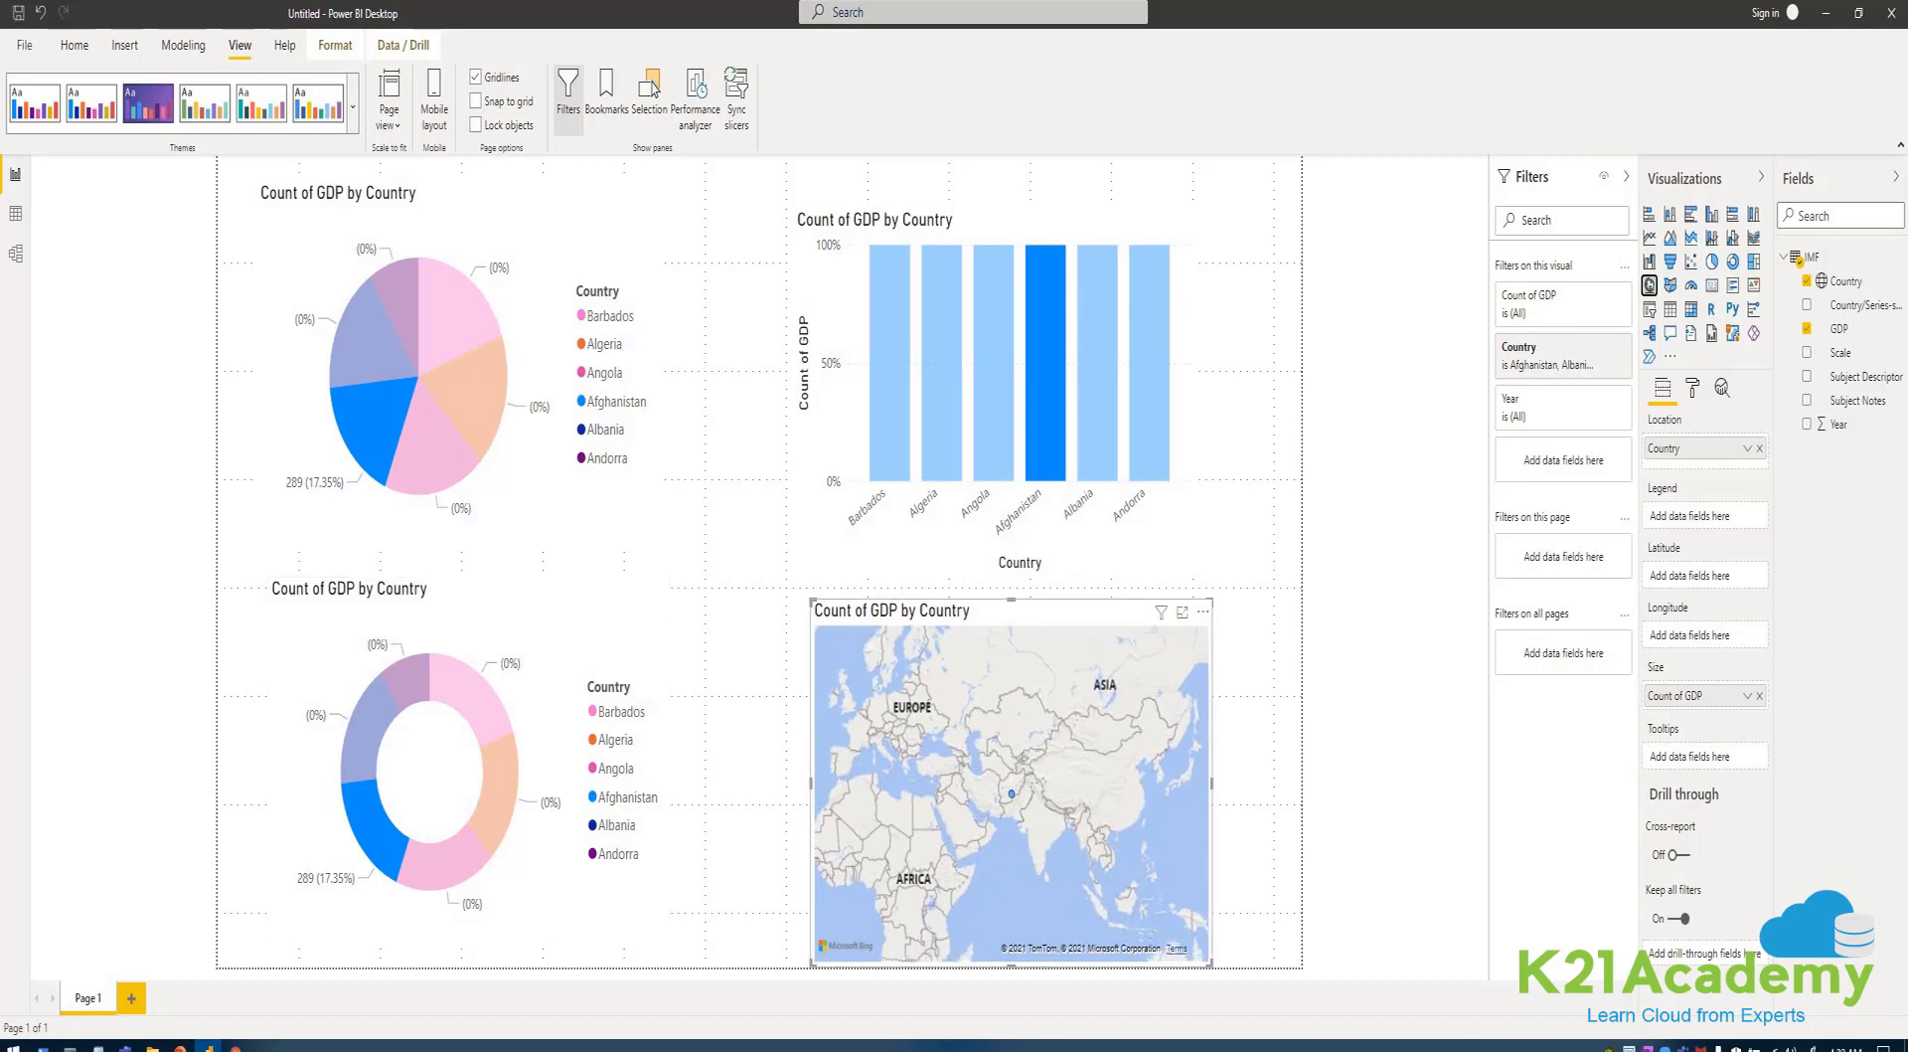
drag(1033, 610, 1041, 588)
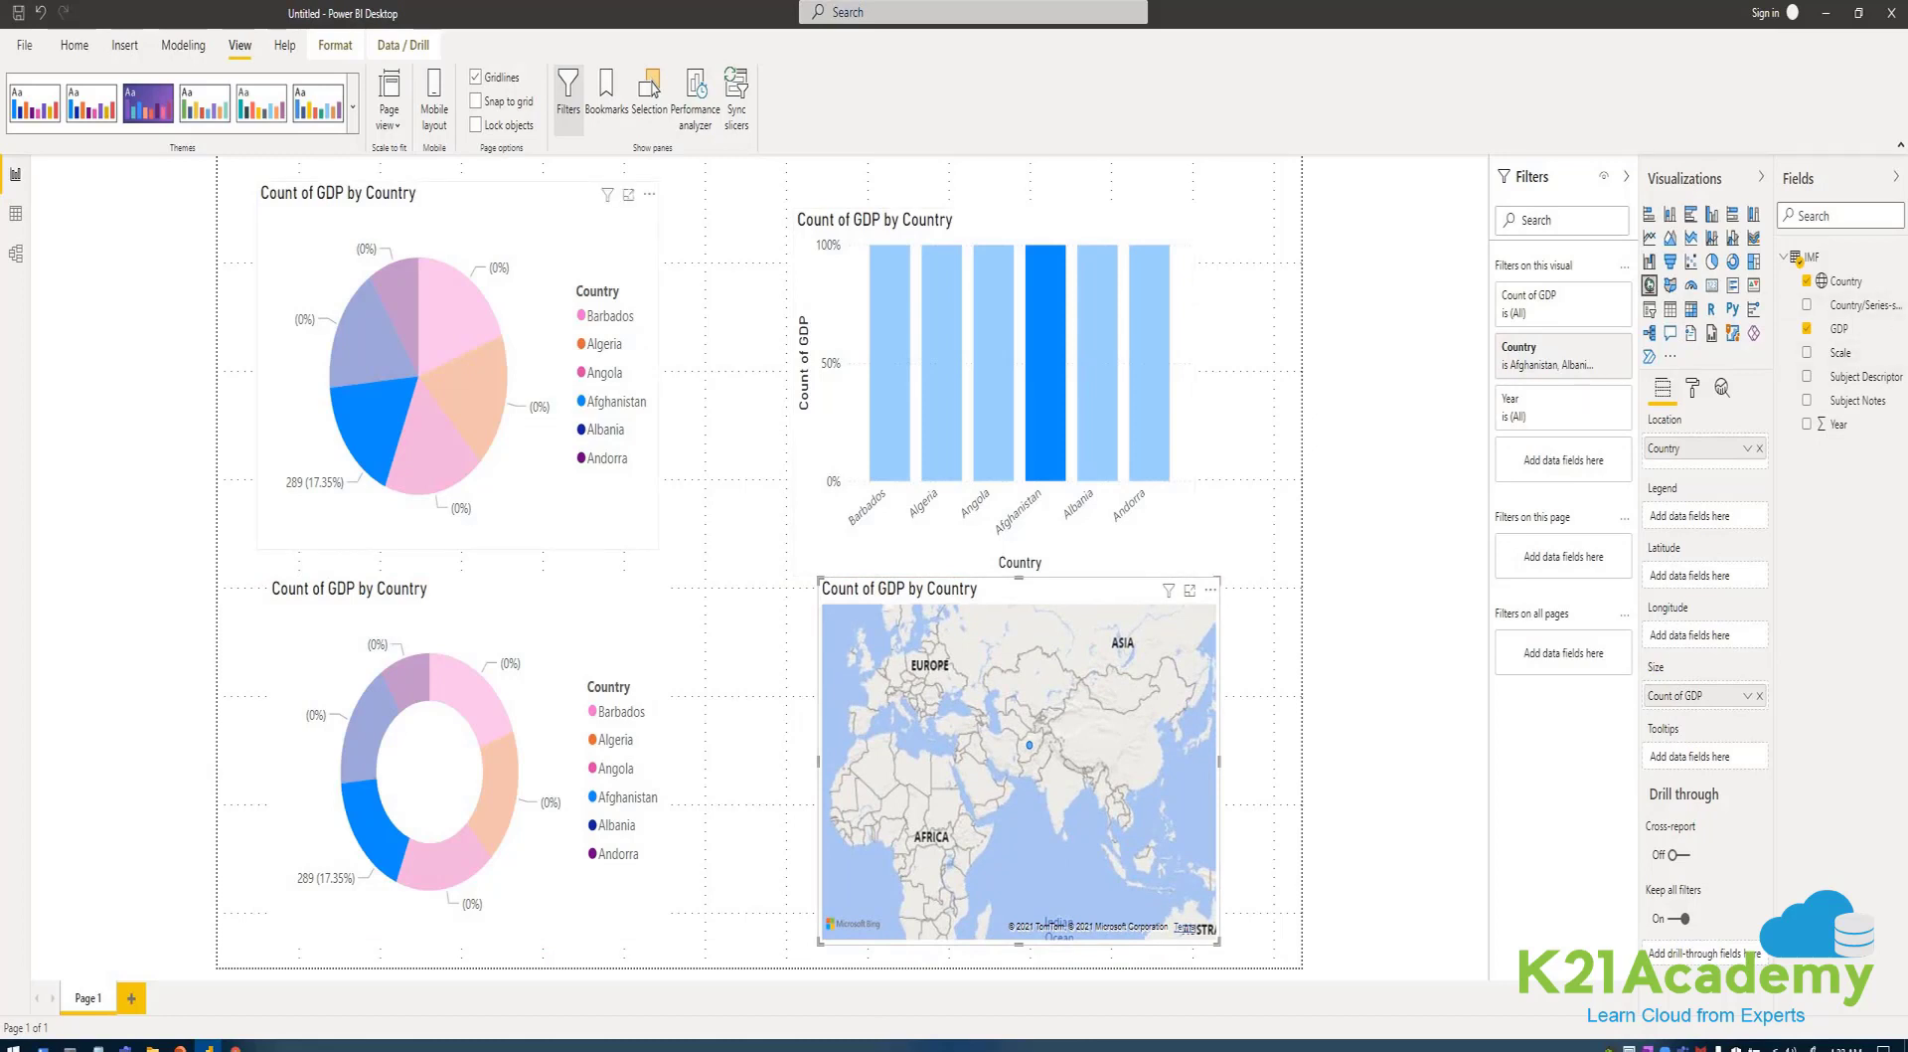
click(24, 45)
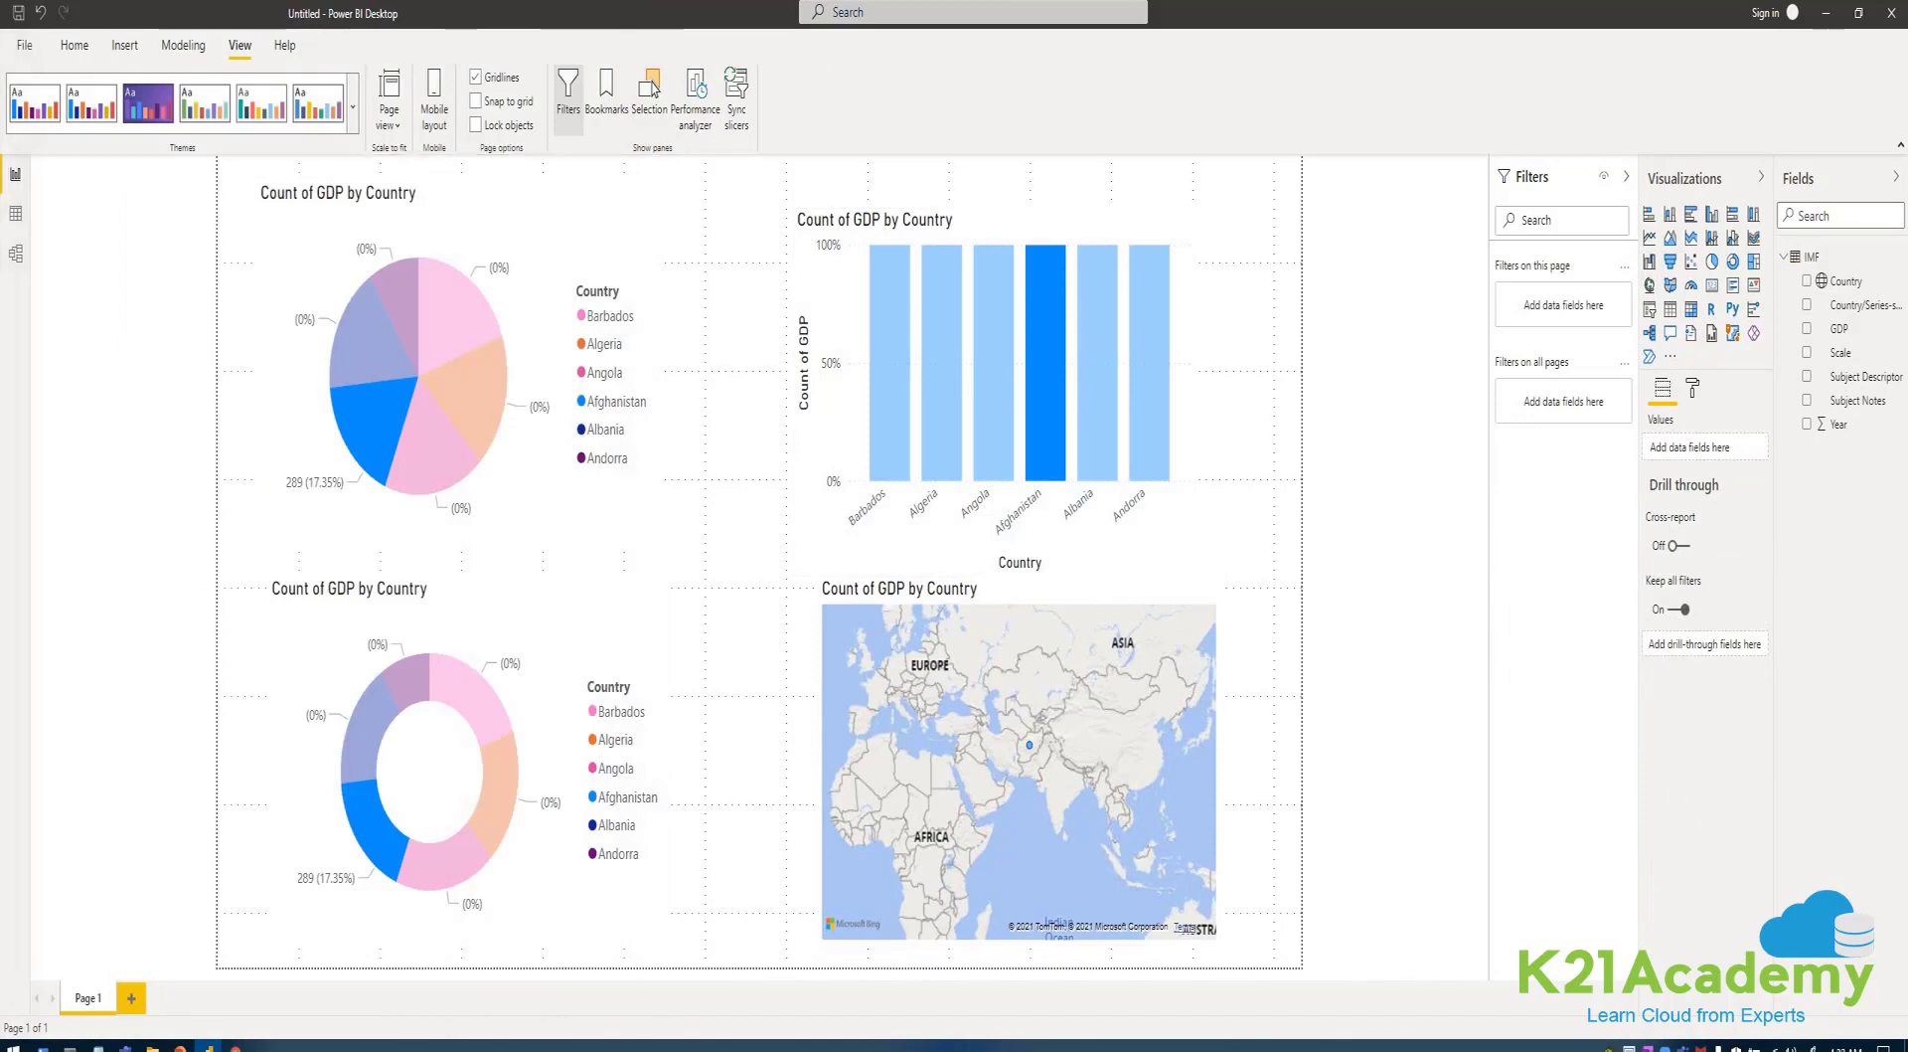
click(16, 174)
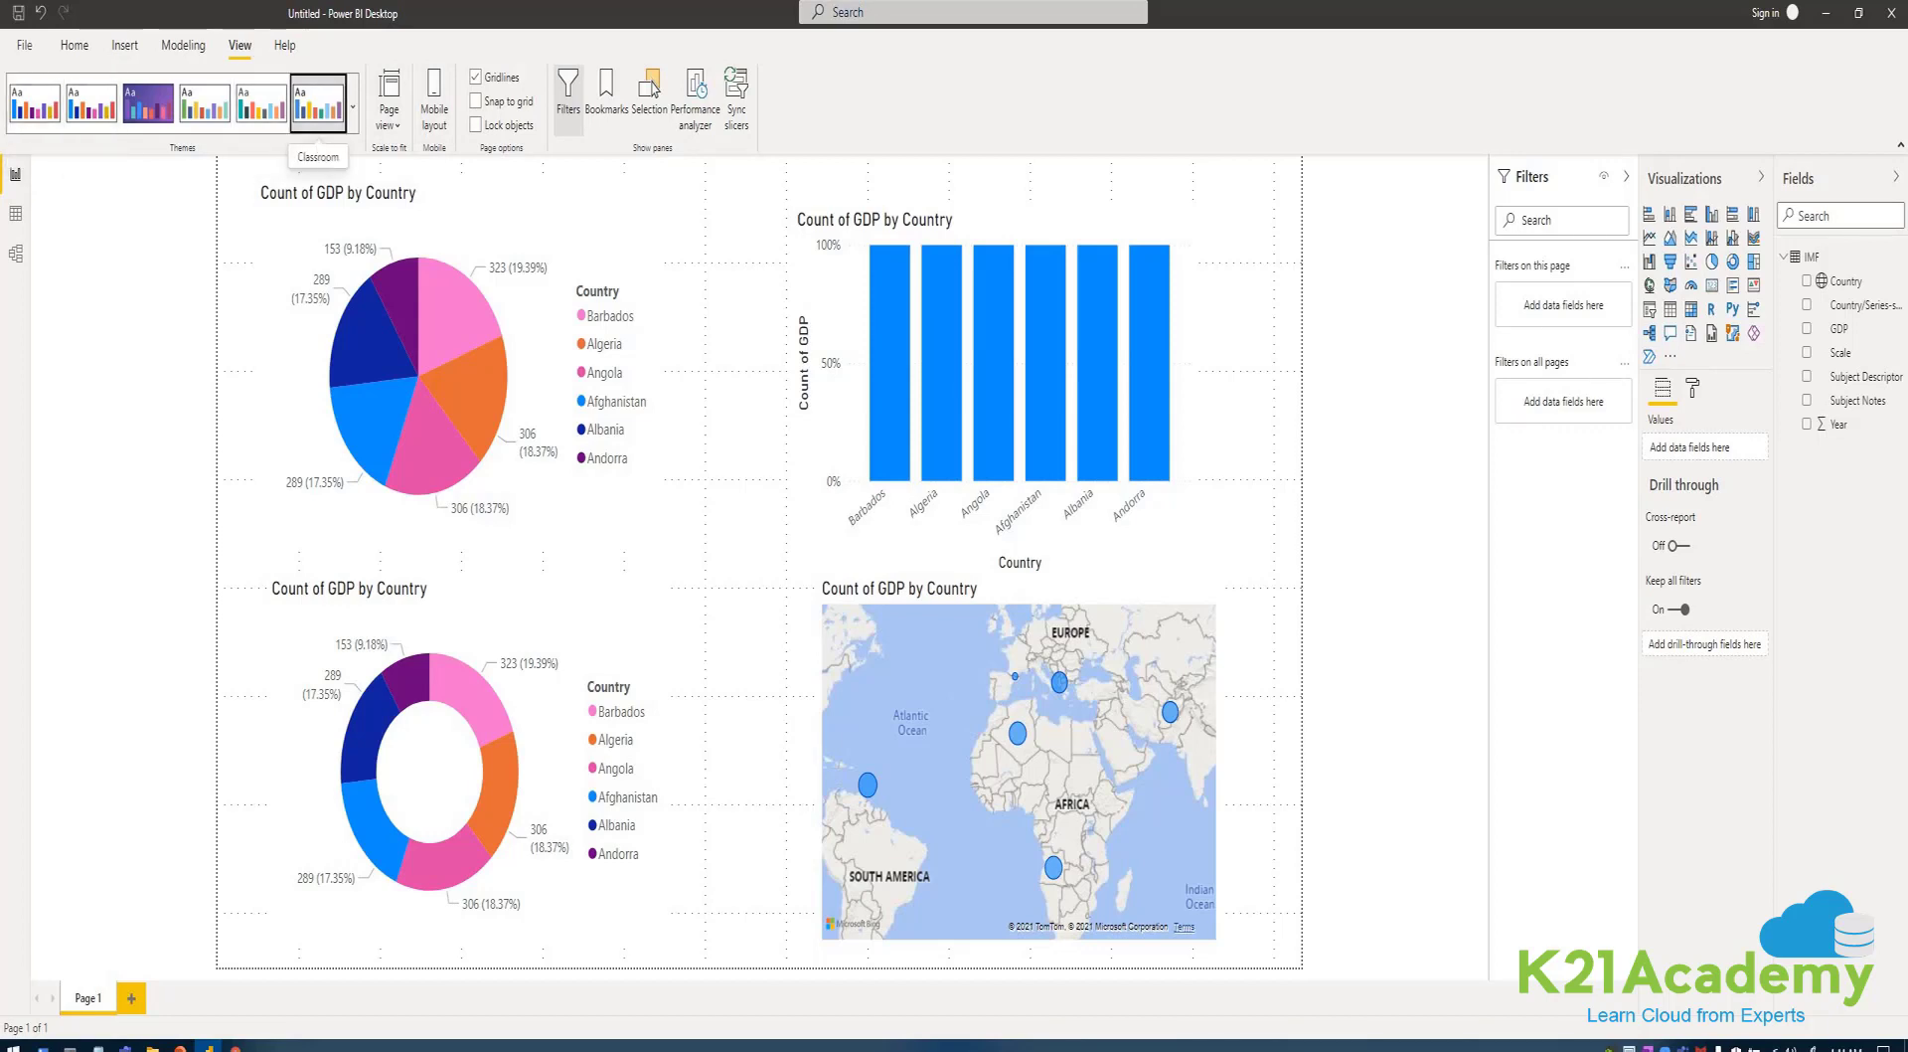
- Try the purple gradient theme on the report
click(148, 103)
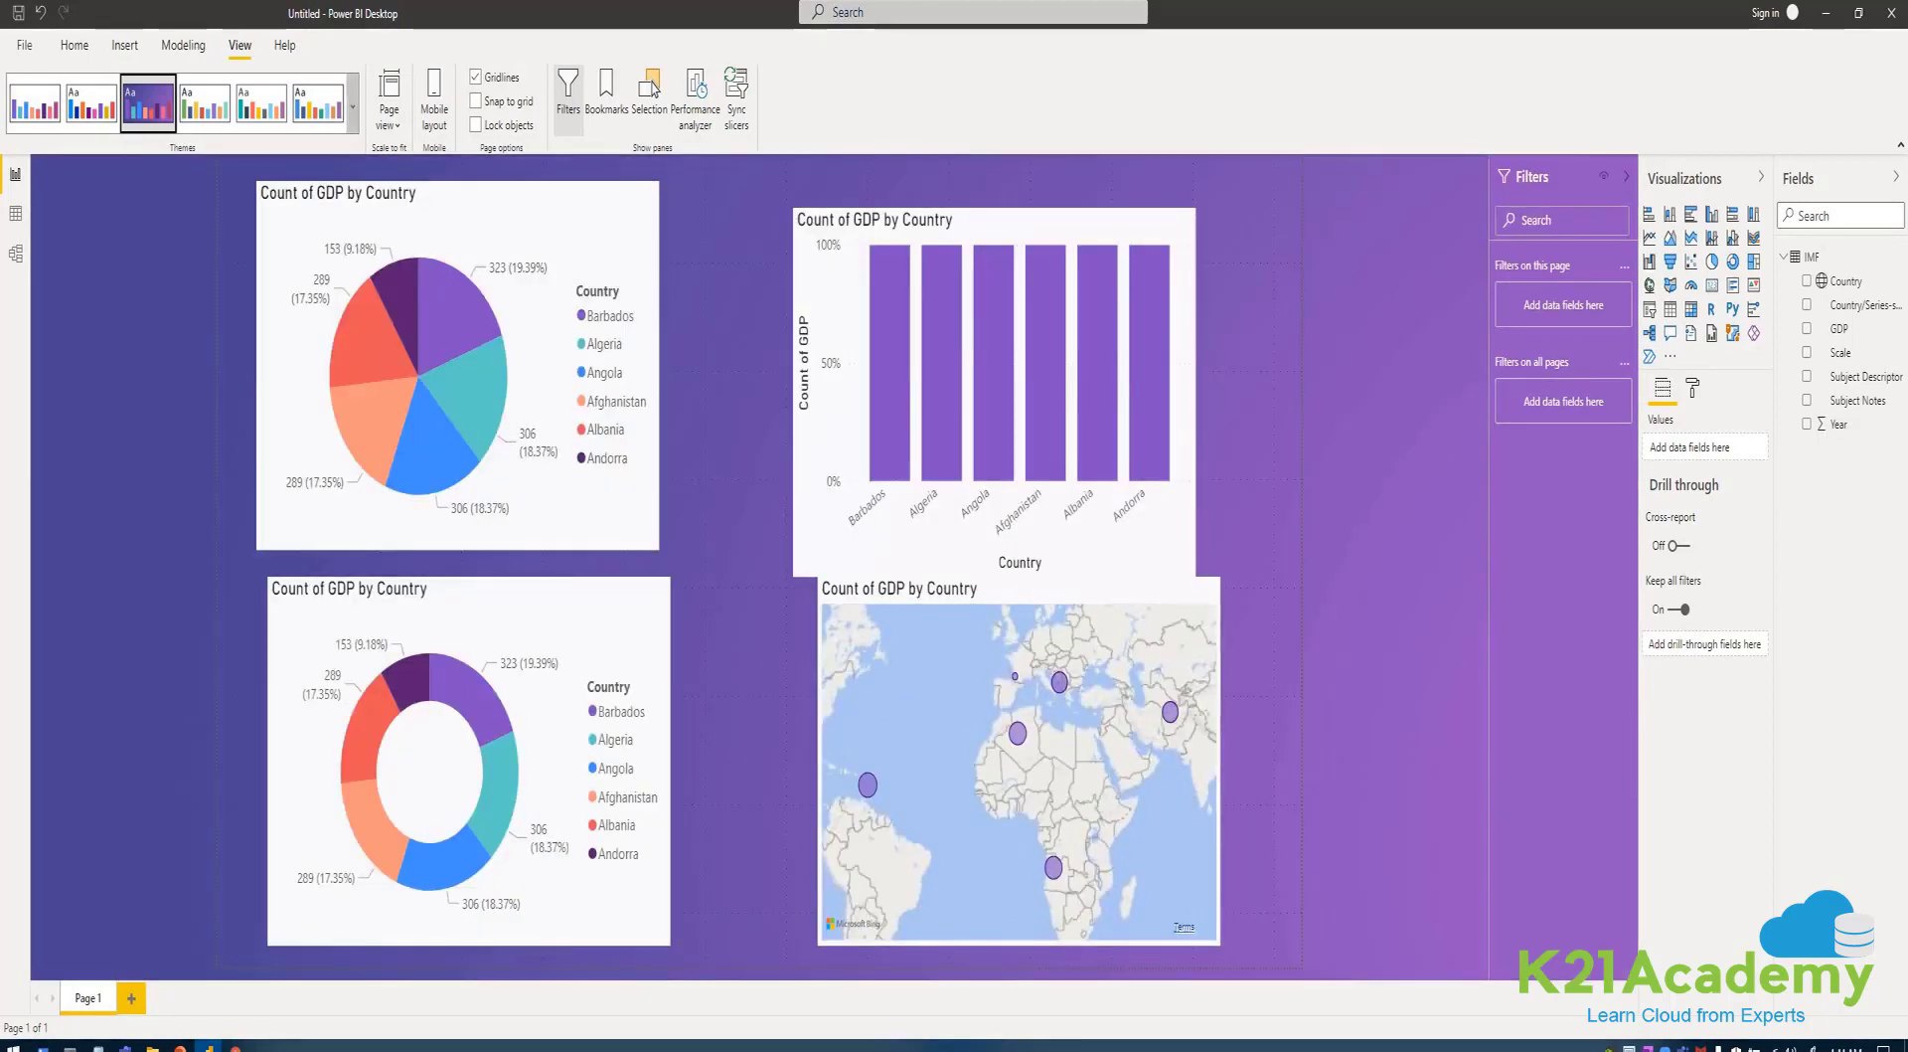
click(352, 106)
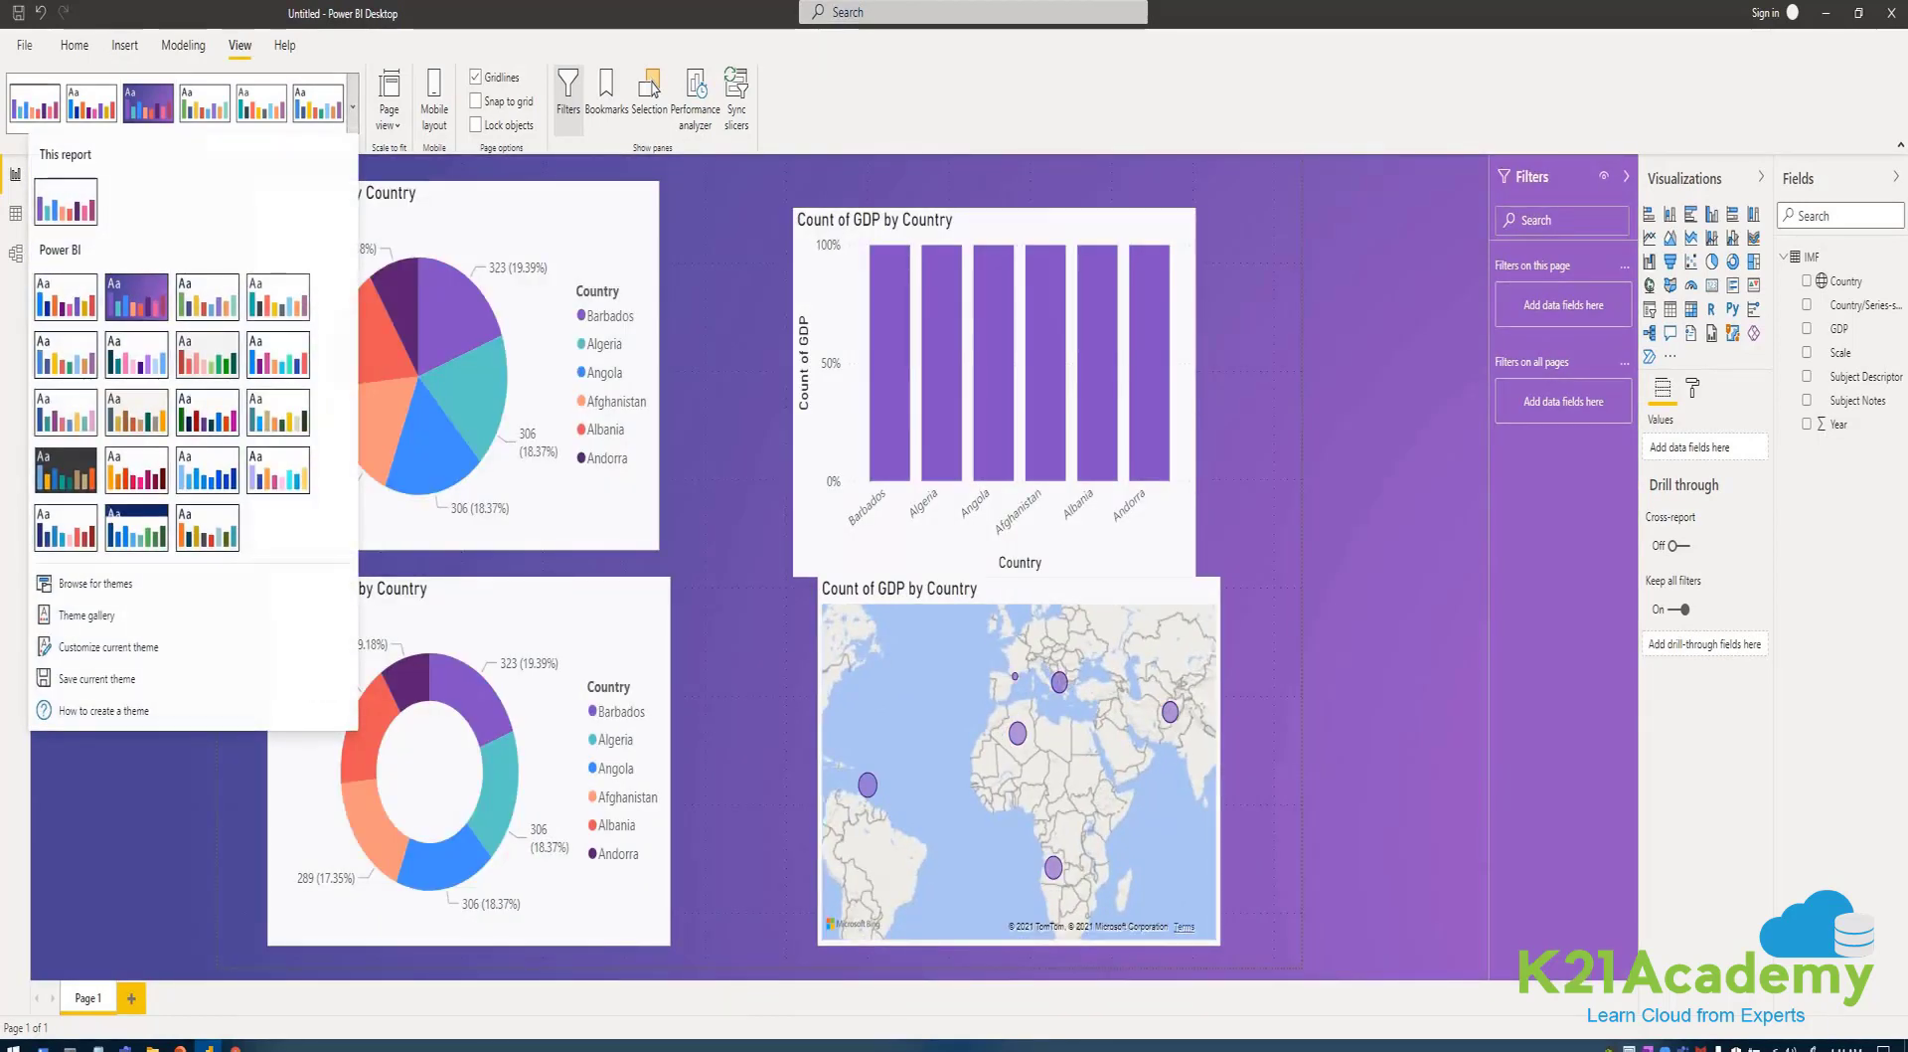
click(137, 355)
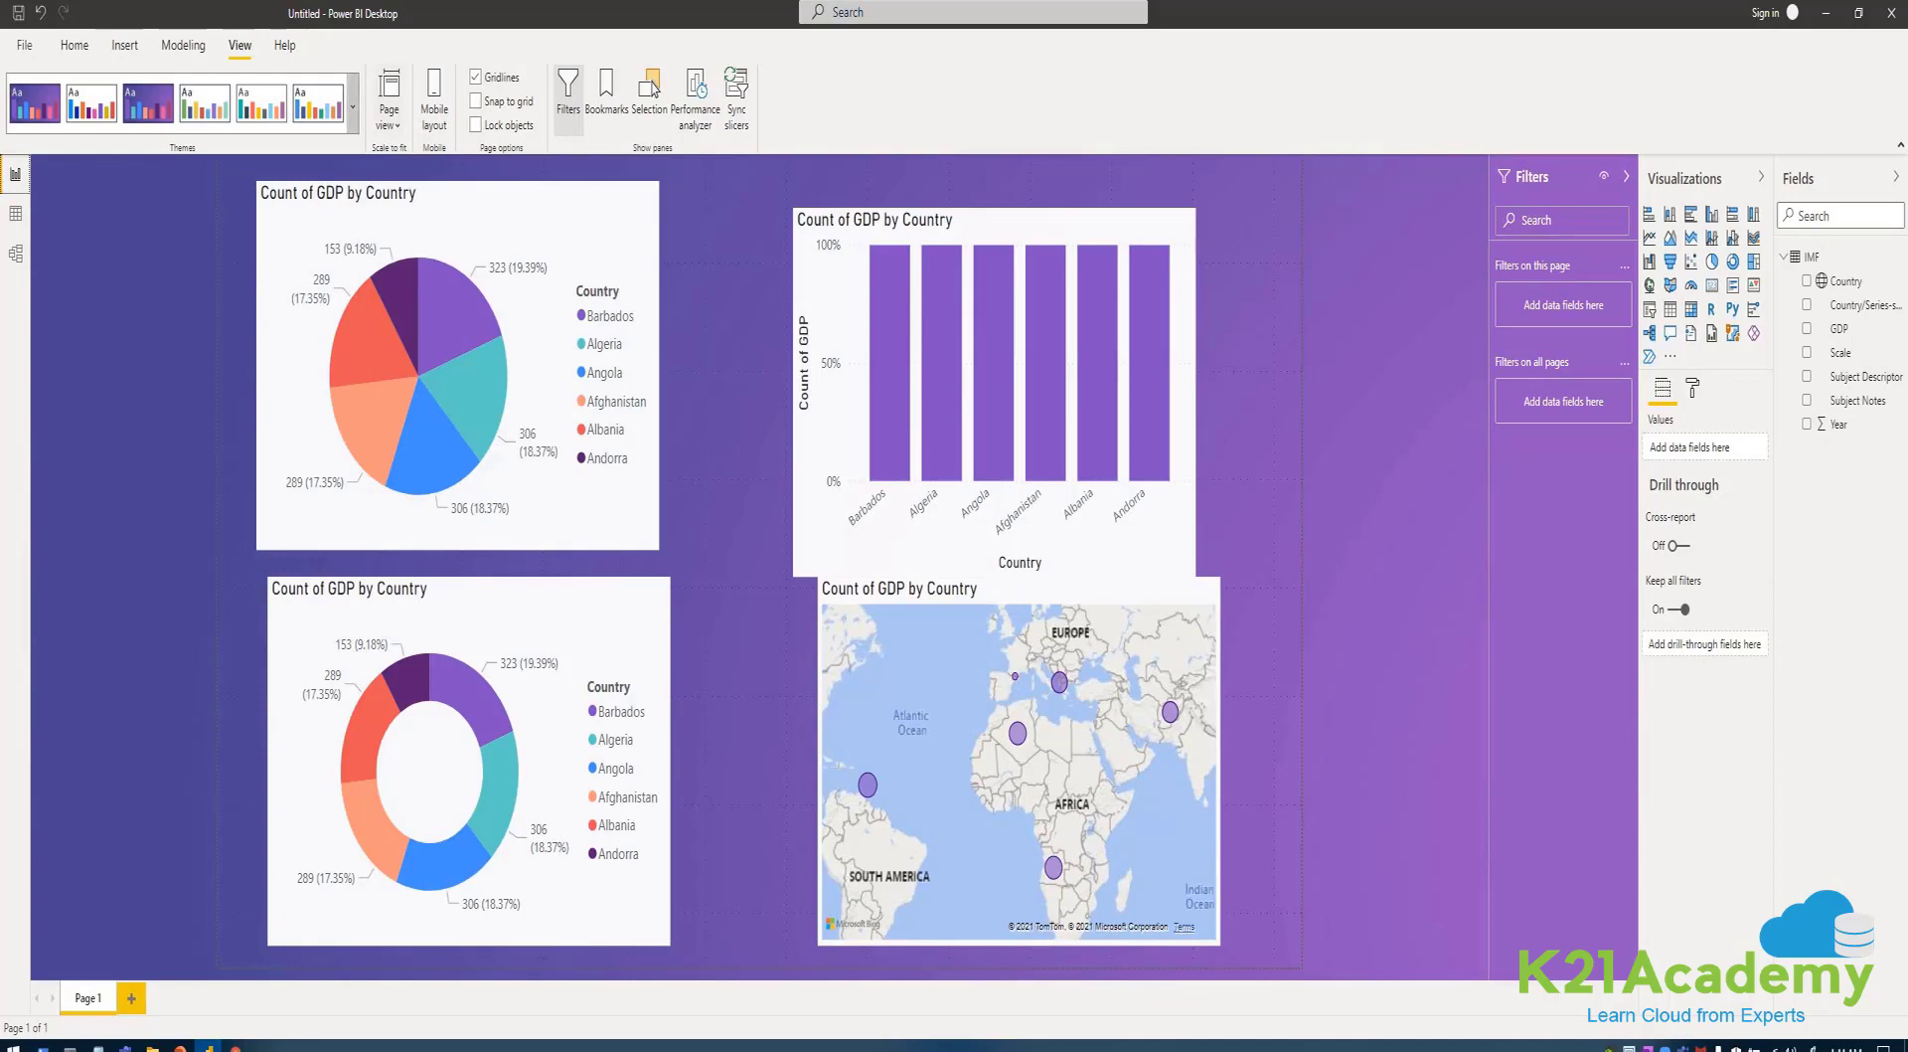
- Apply the dark-background theme with blue, amber and teal data colours to the report
click(352, 105)
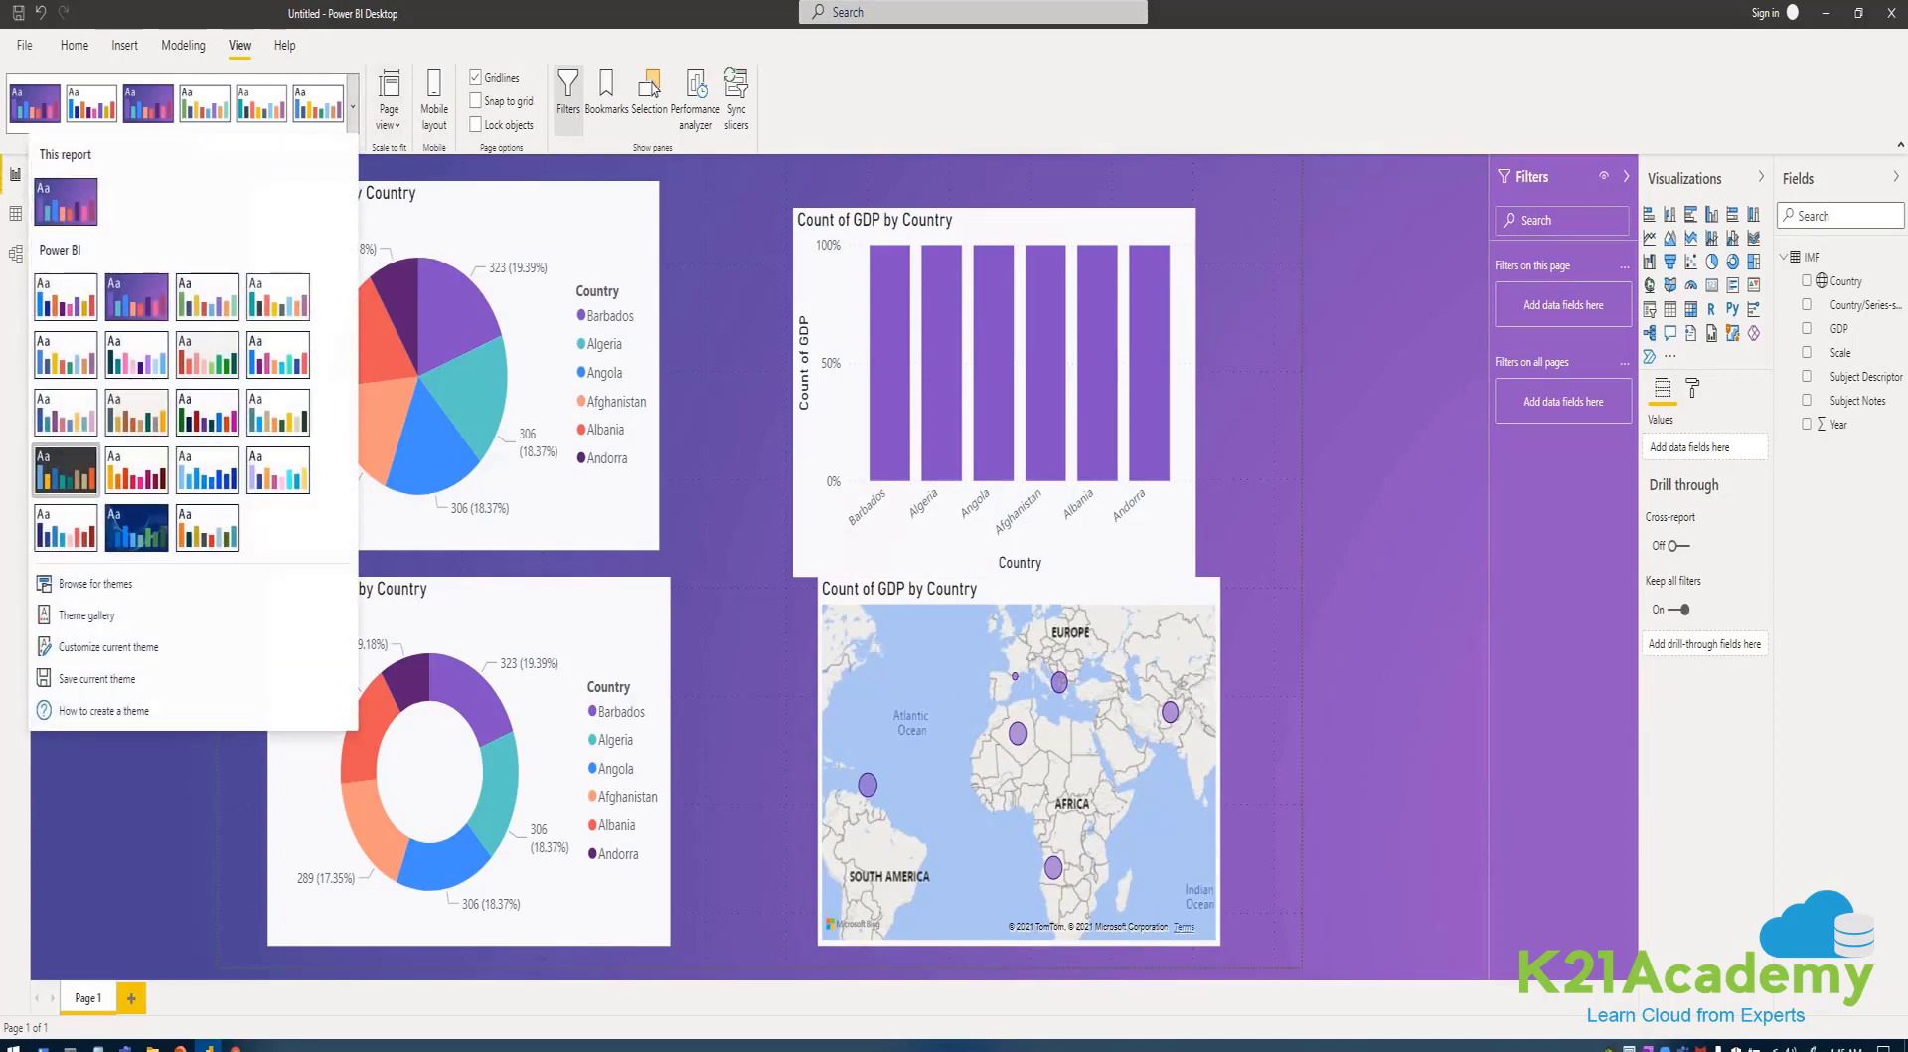
click(65, 470)
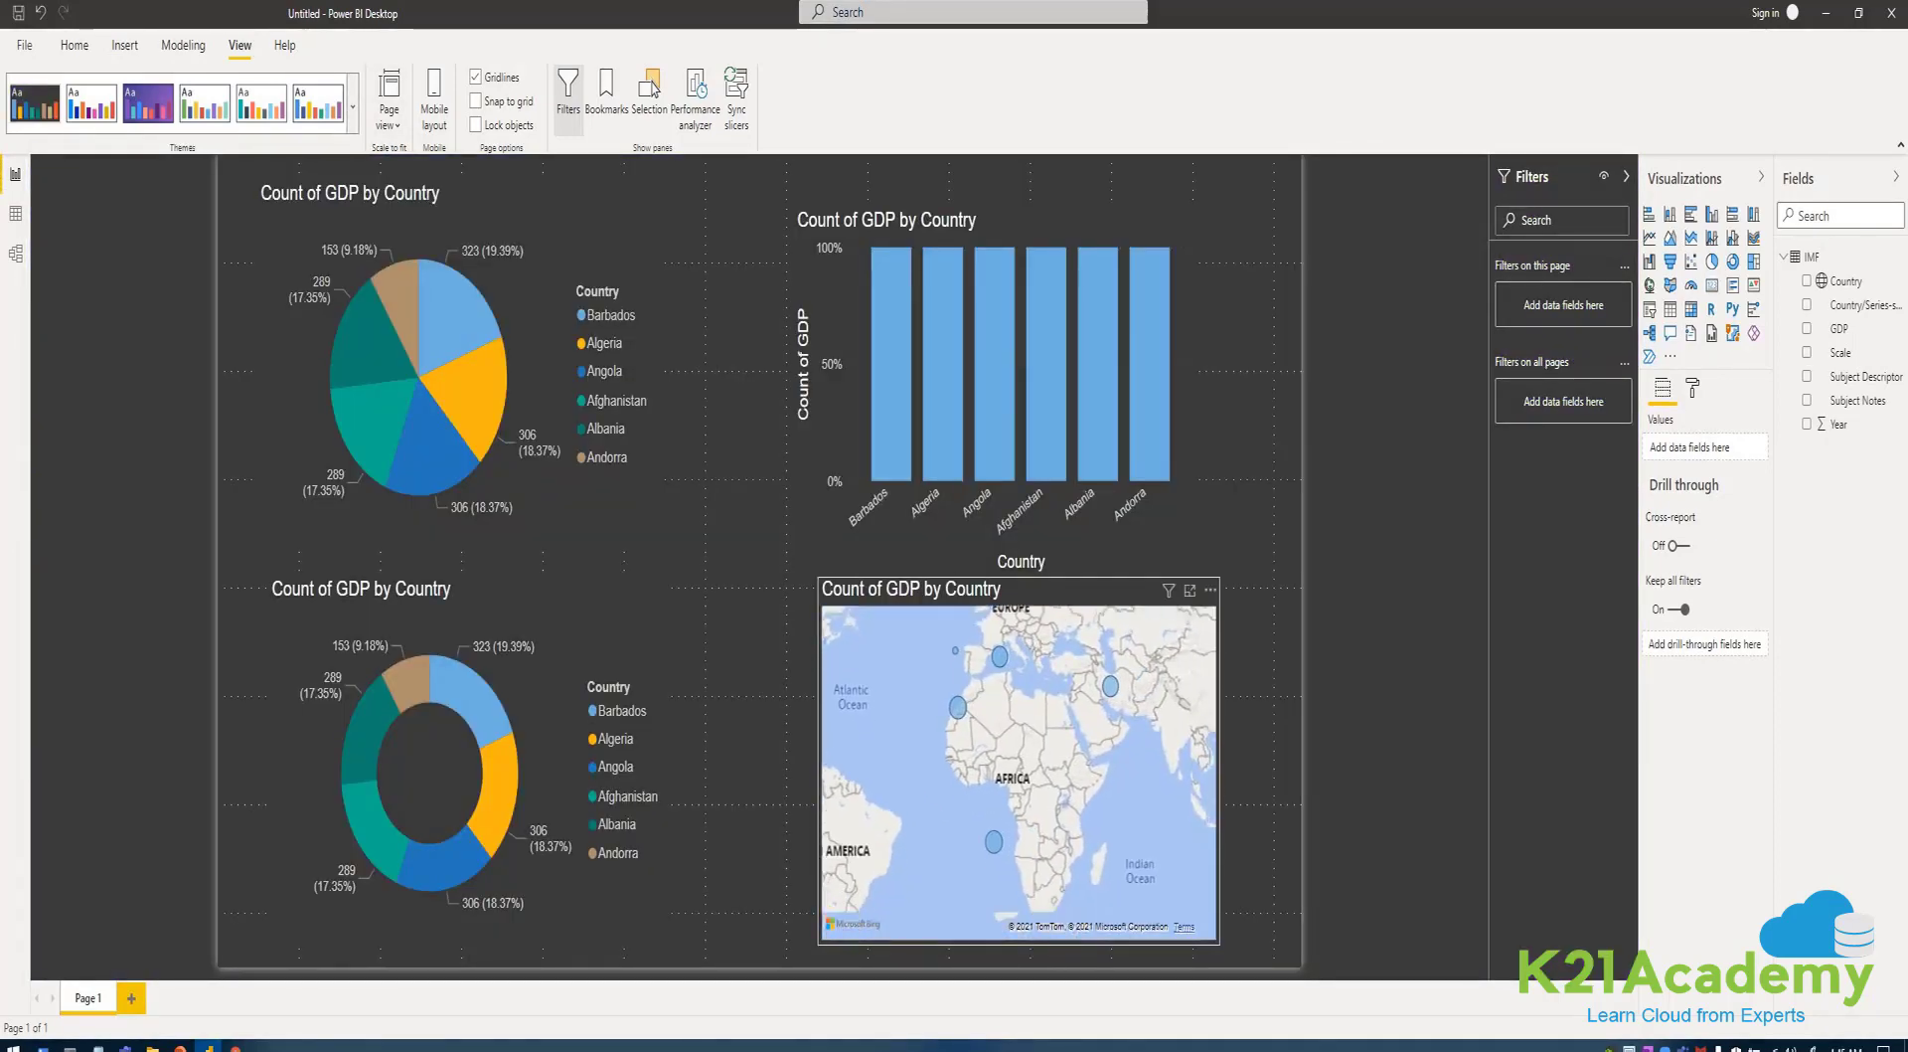
drag(1029, 763, 1018, 746)
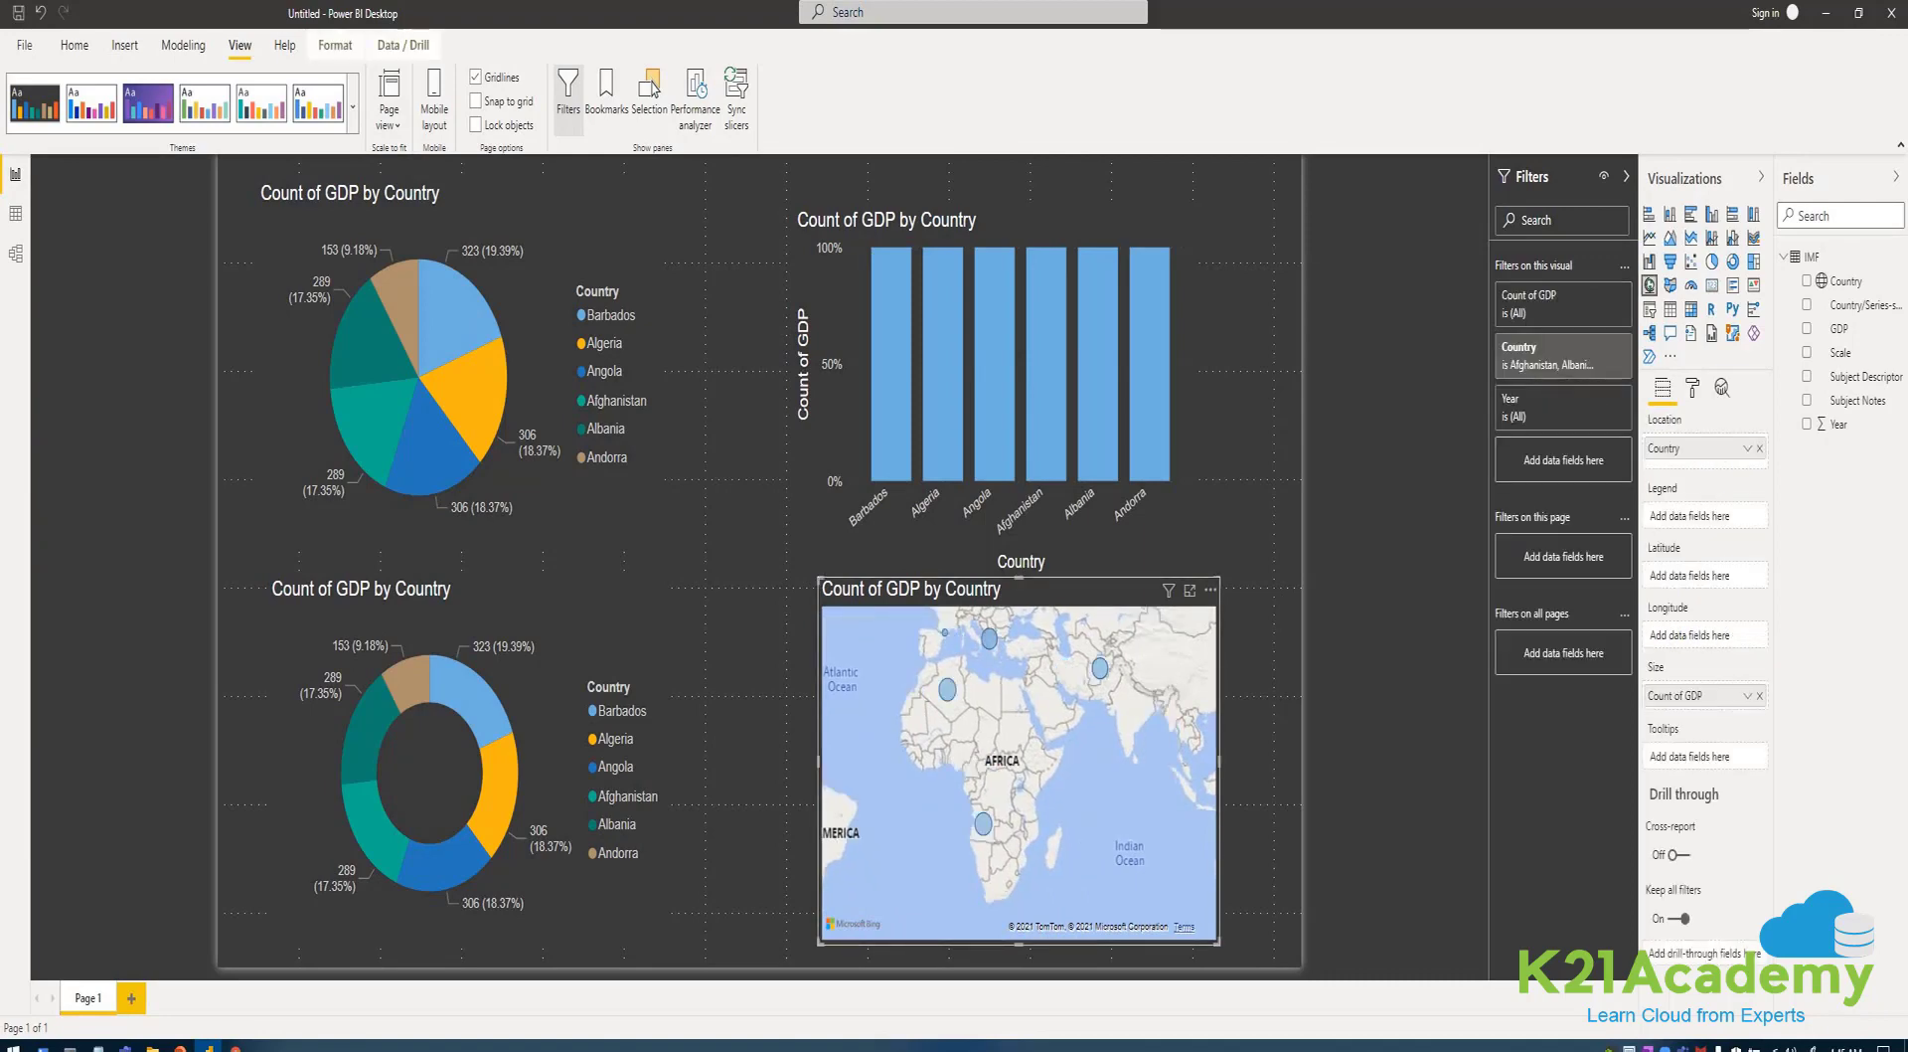
- Hide the page gridlines and move the column chart slightly up, clear of the map
click(476, 78)
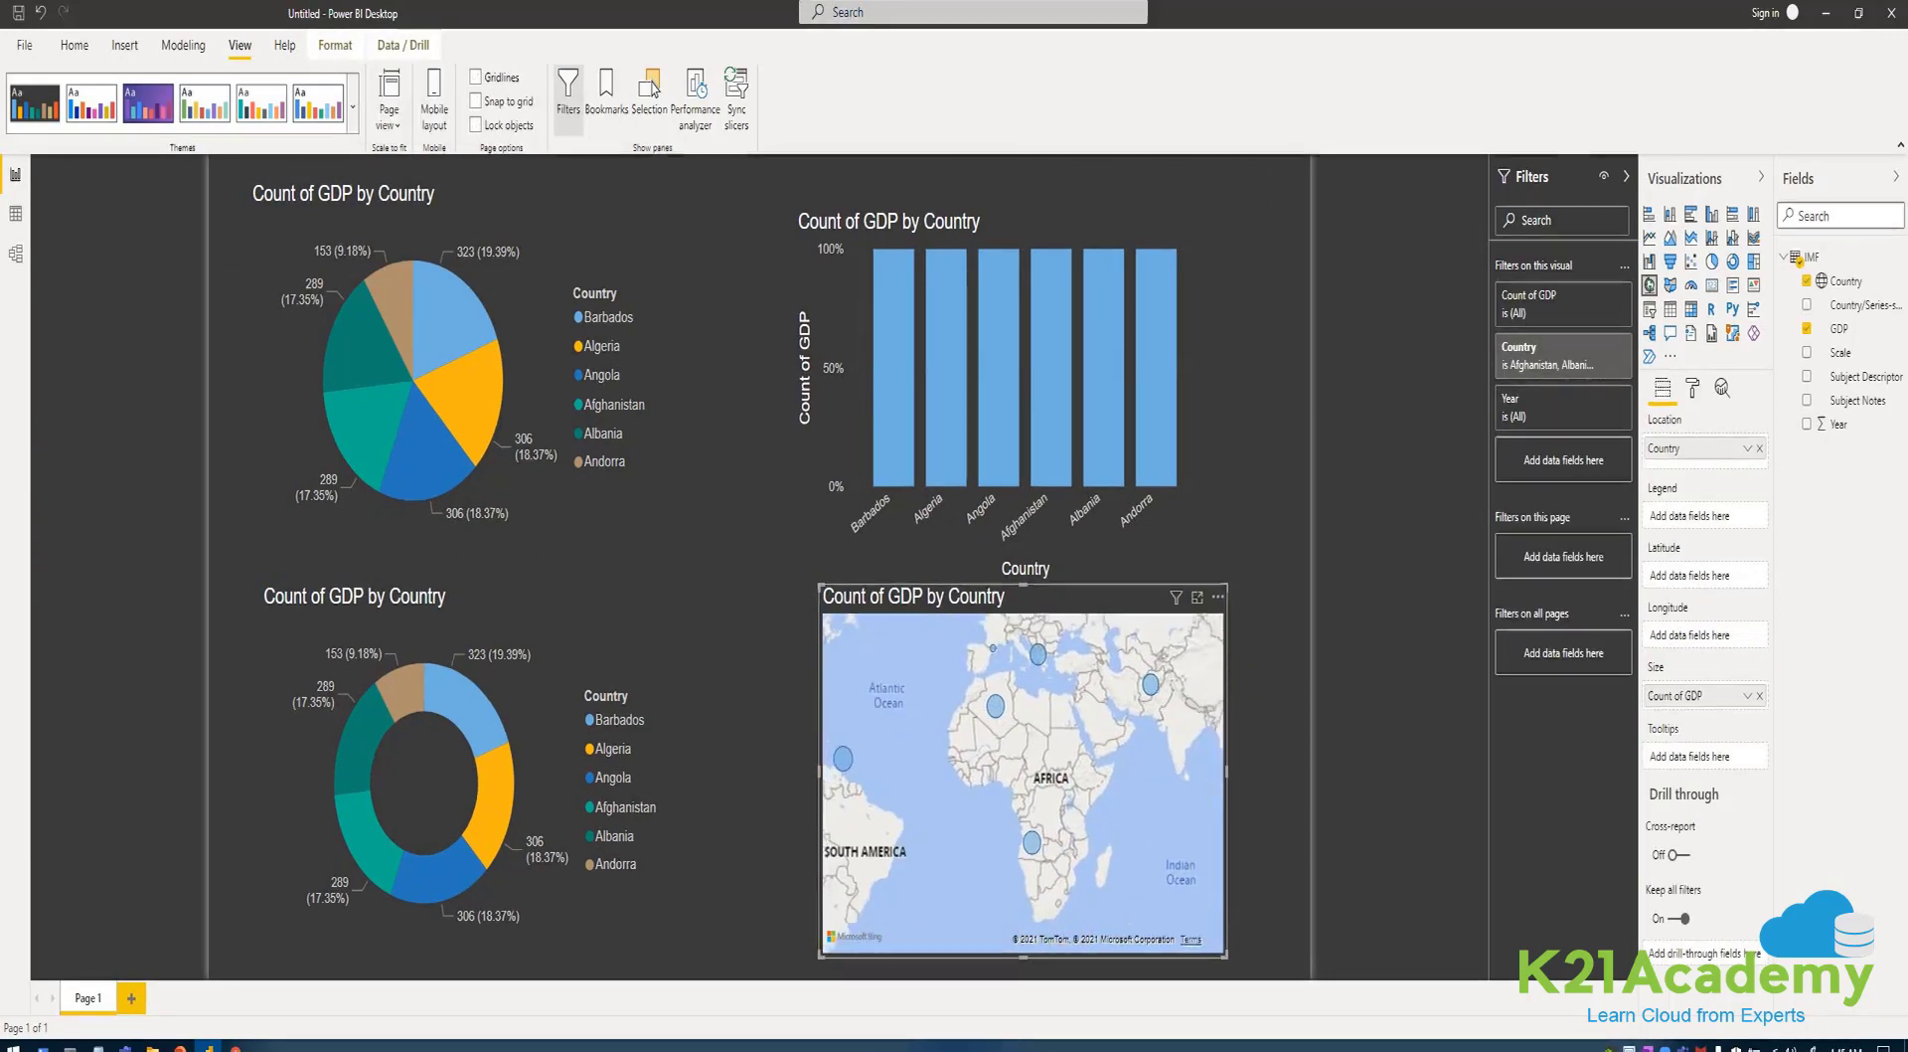
drag(998, 395, 1001, 379)
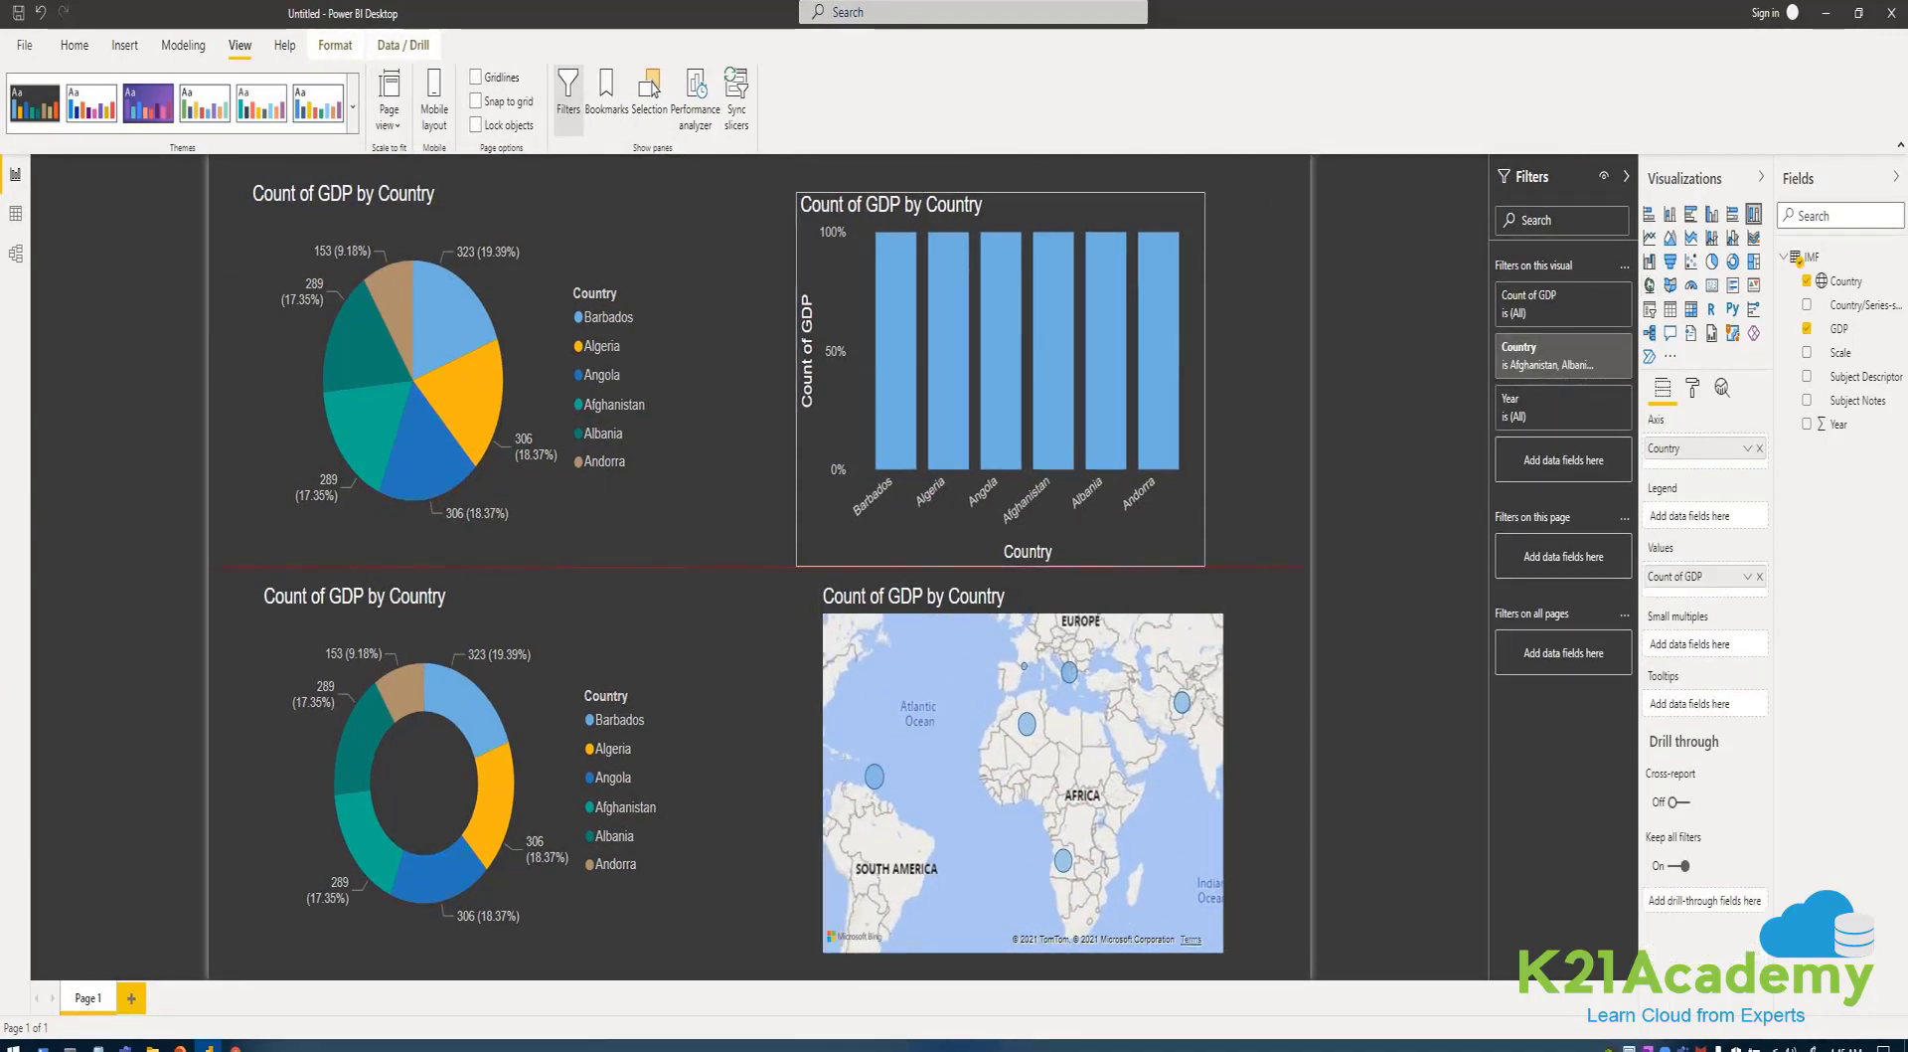
- Turn on category labels for the map so each bubble shows its country name
click(1024, 607)
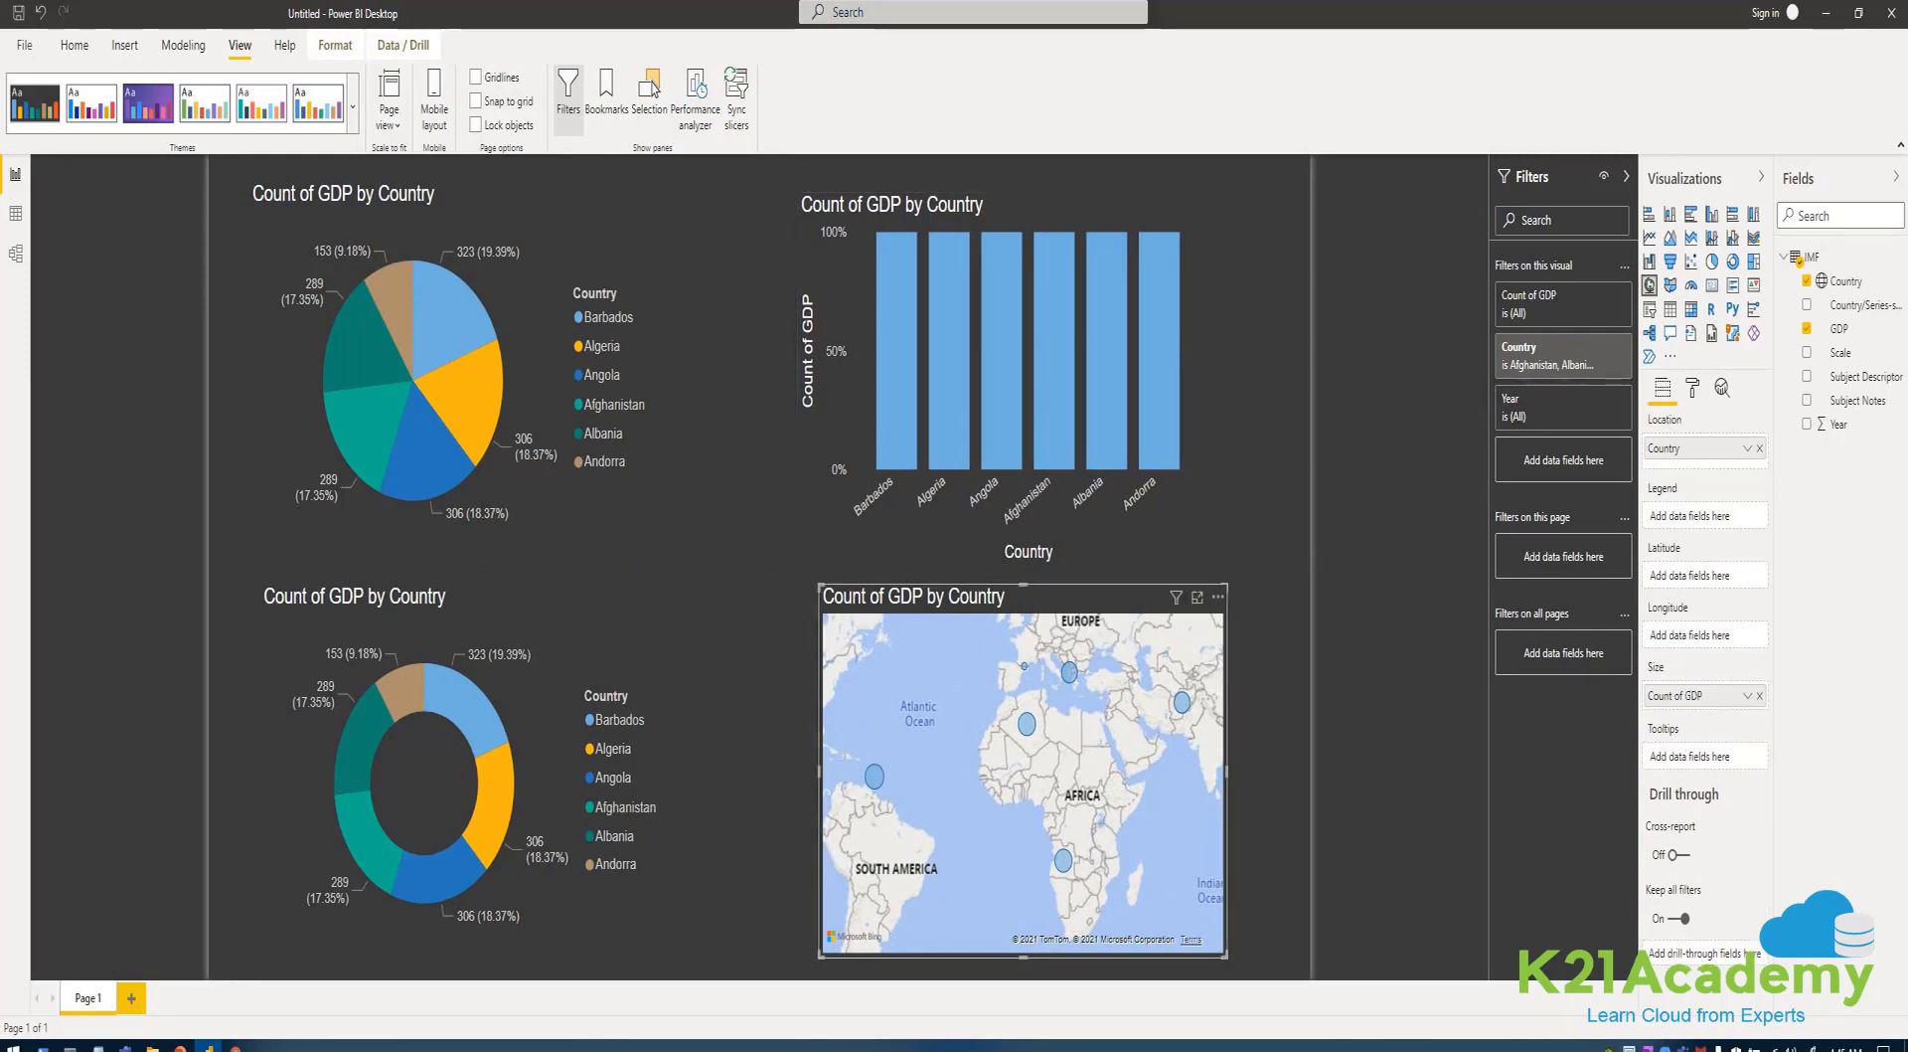
click(1692, 388)
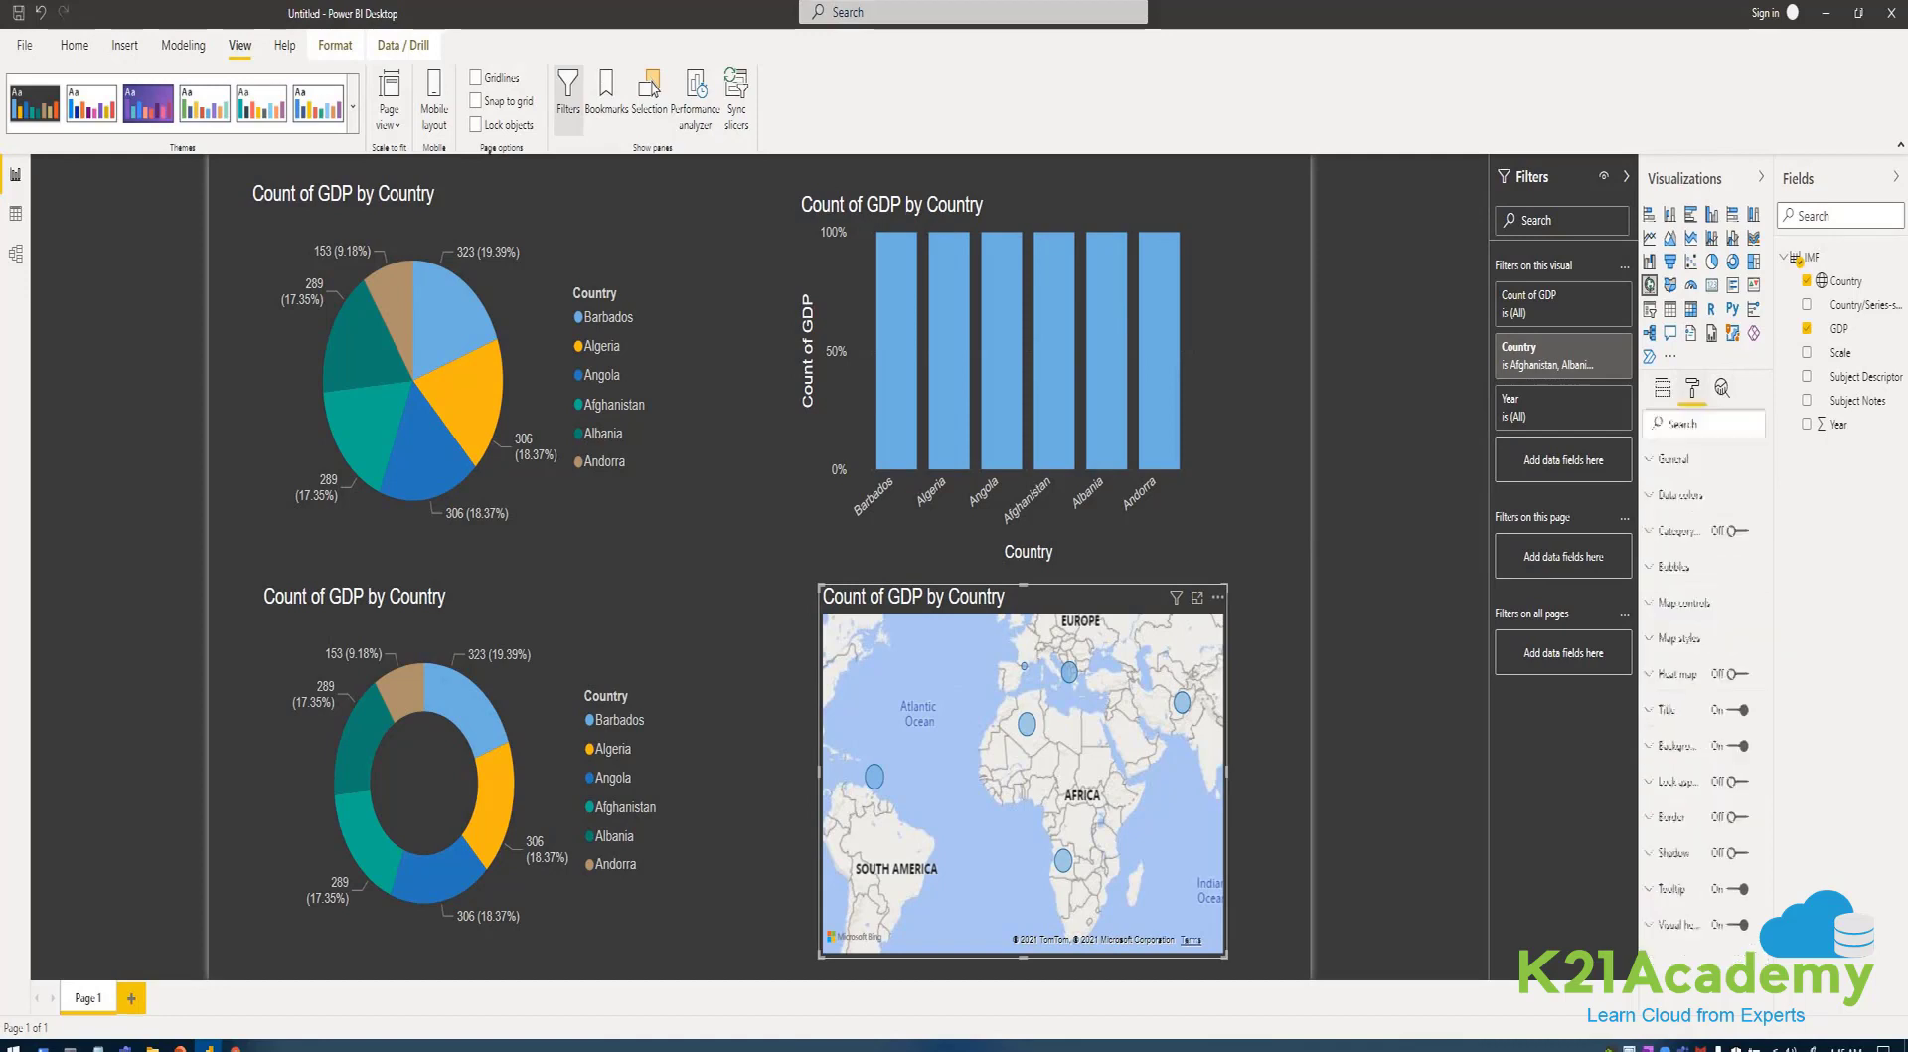
click(1730, 536)
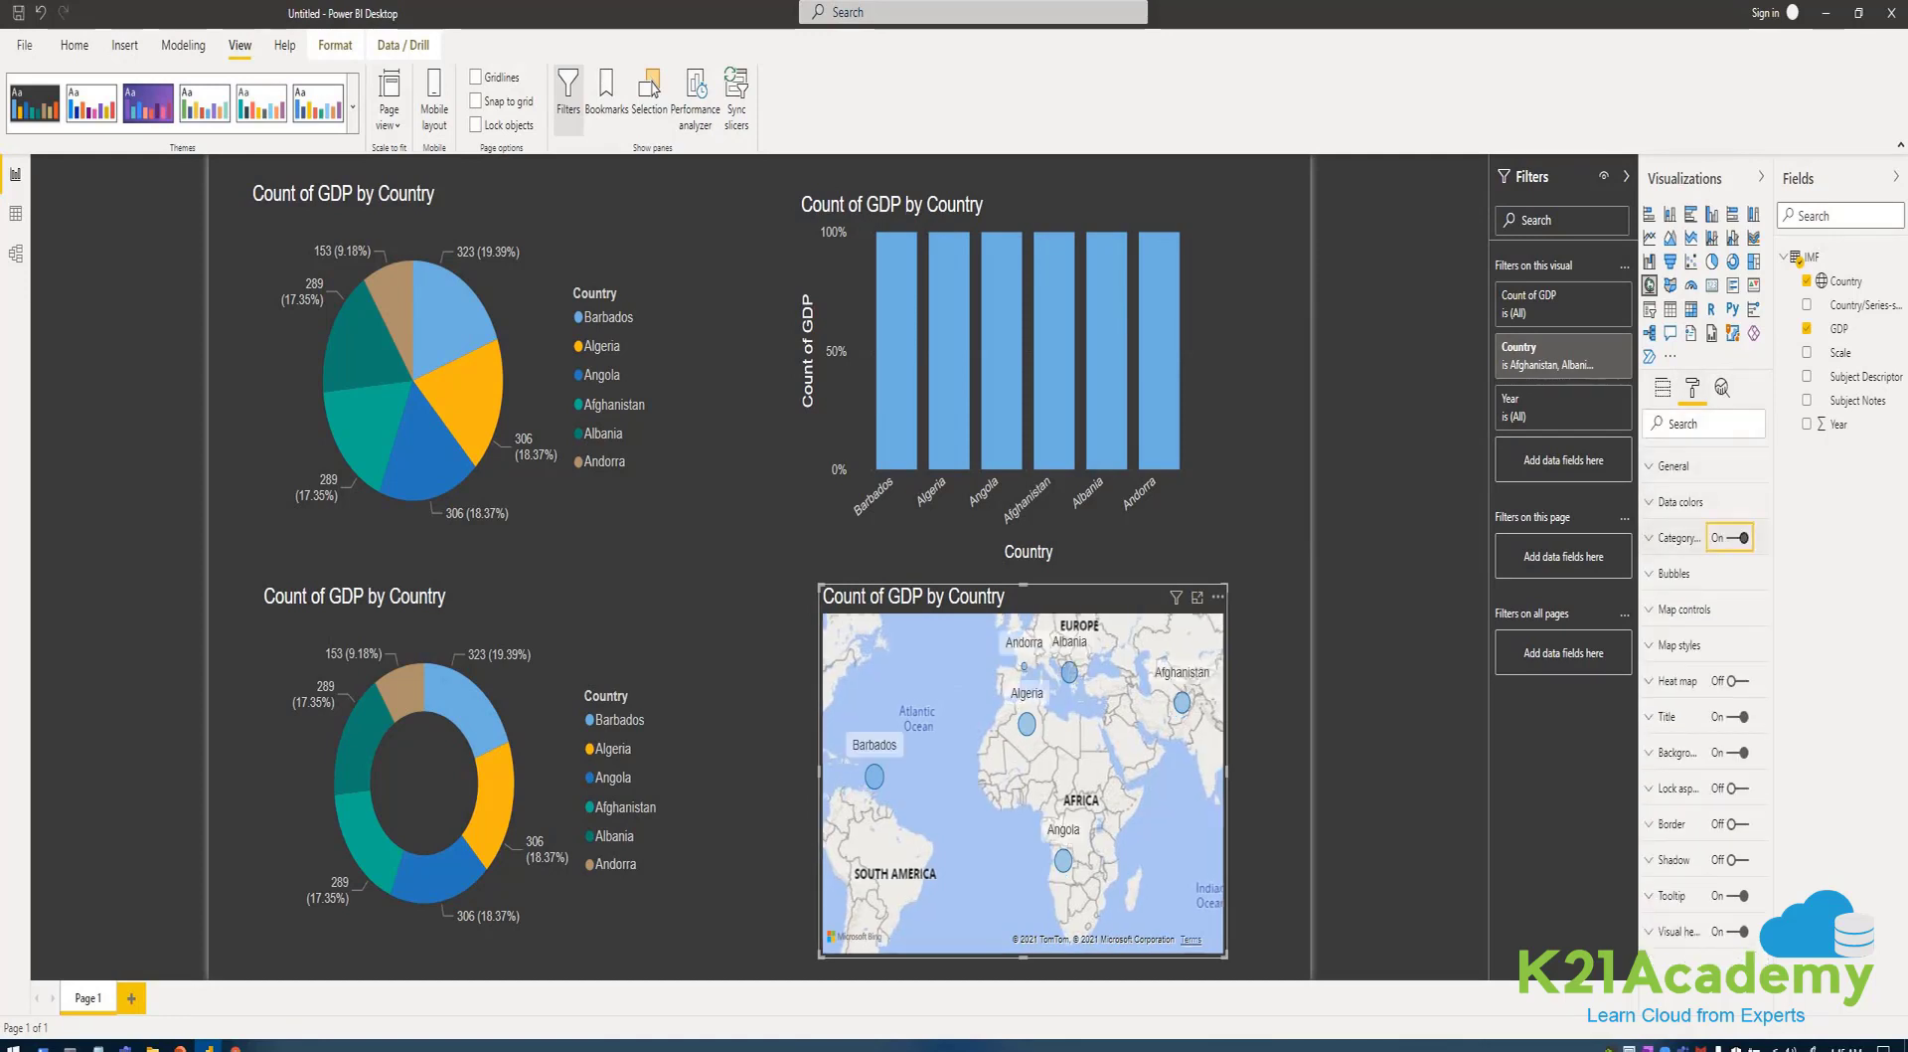
drag(1083, 795, 1142, 781)
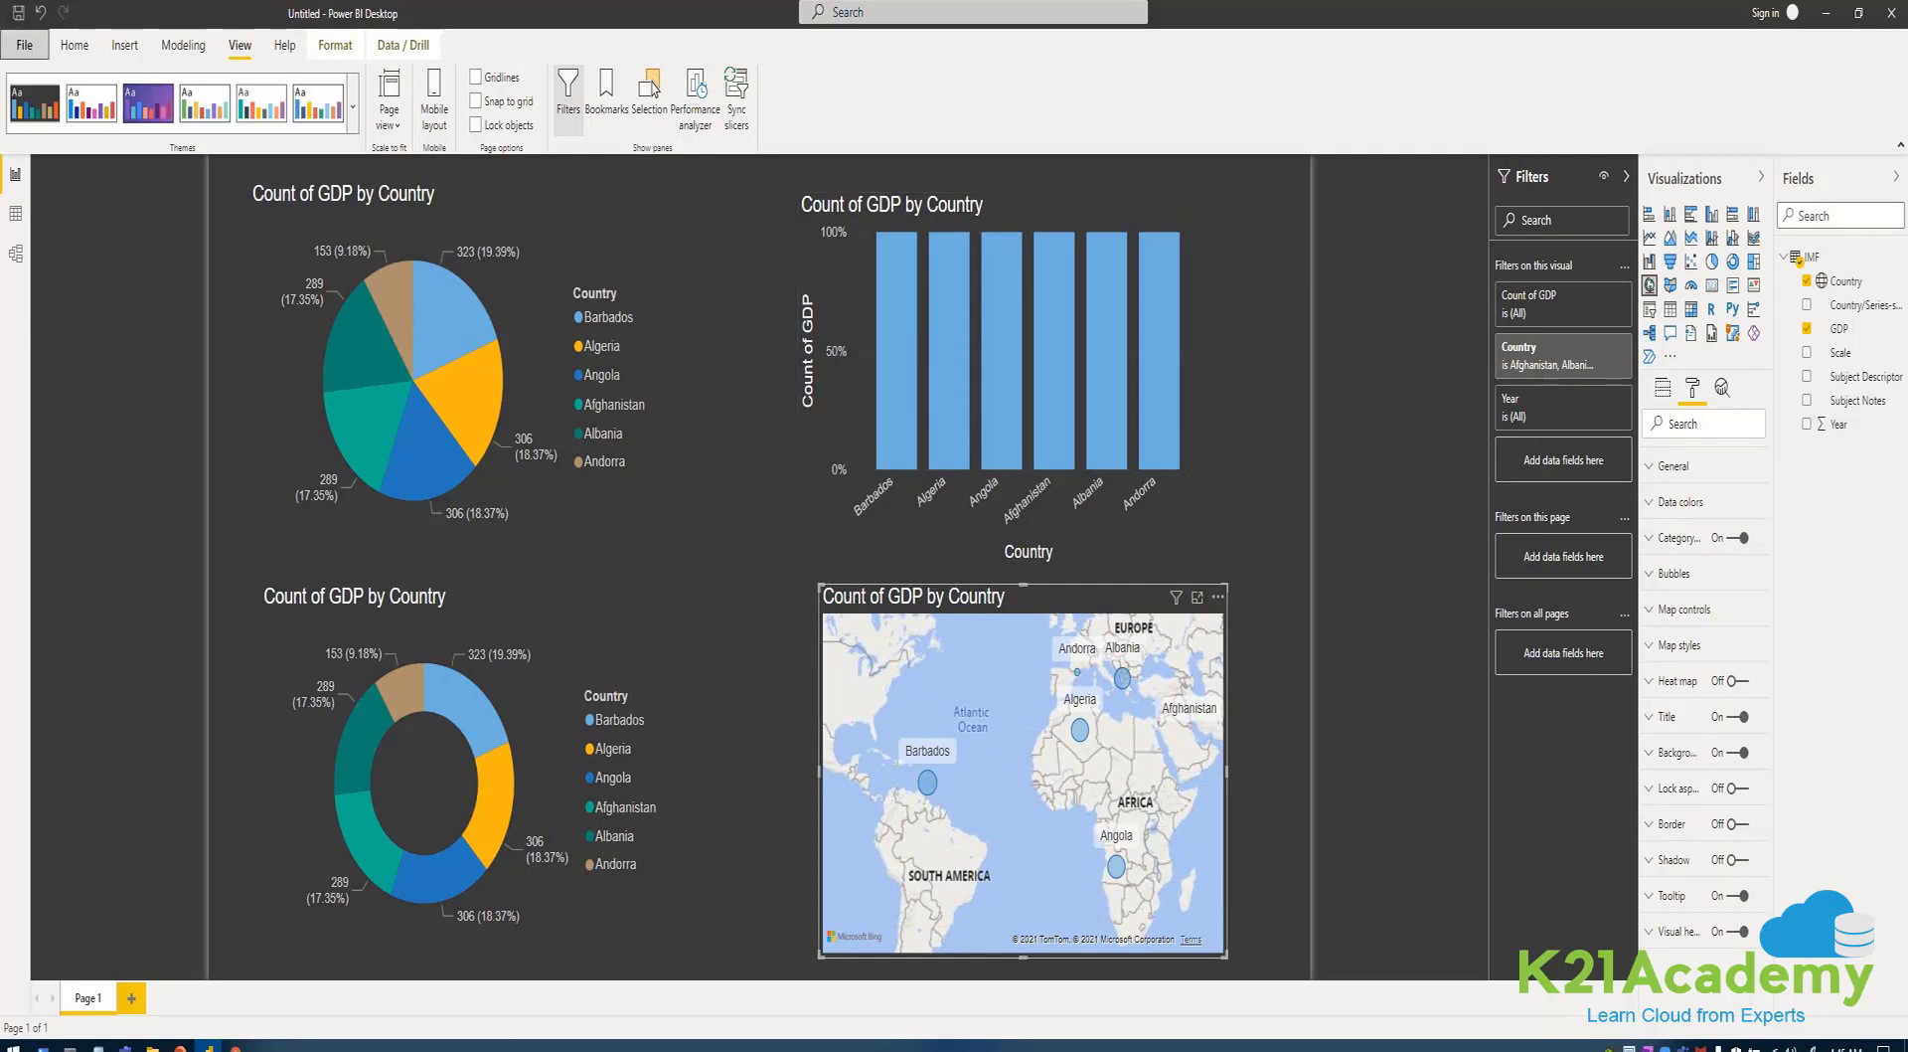
- Save the report as a Power BI file named Report in the PowerBi CrashCourse folder
click(24, 44)
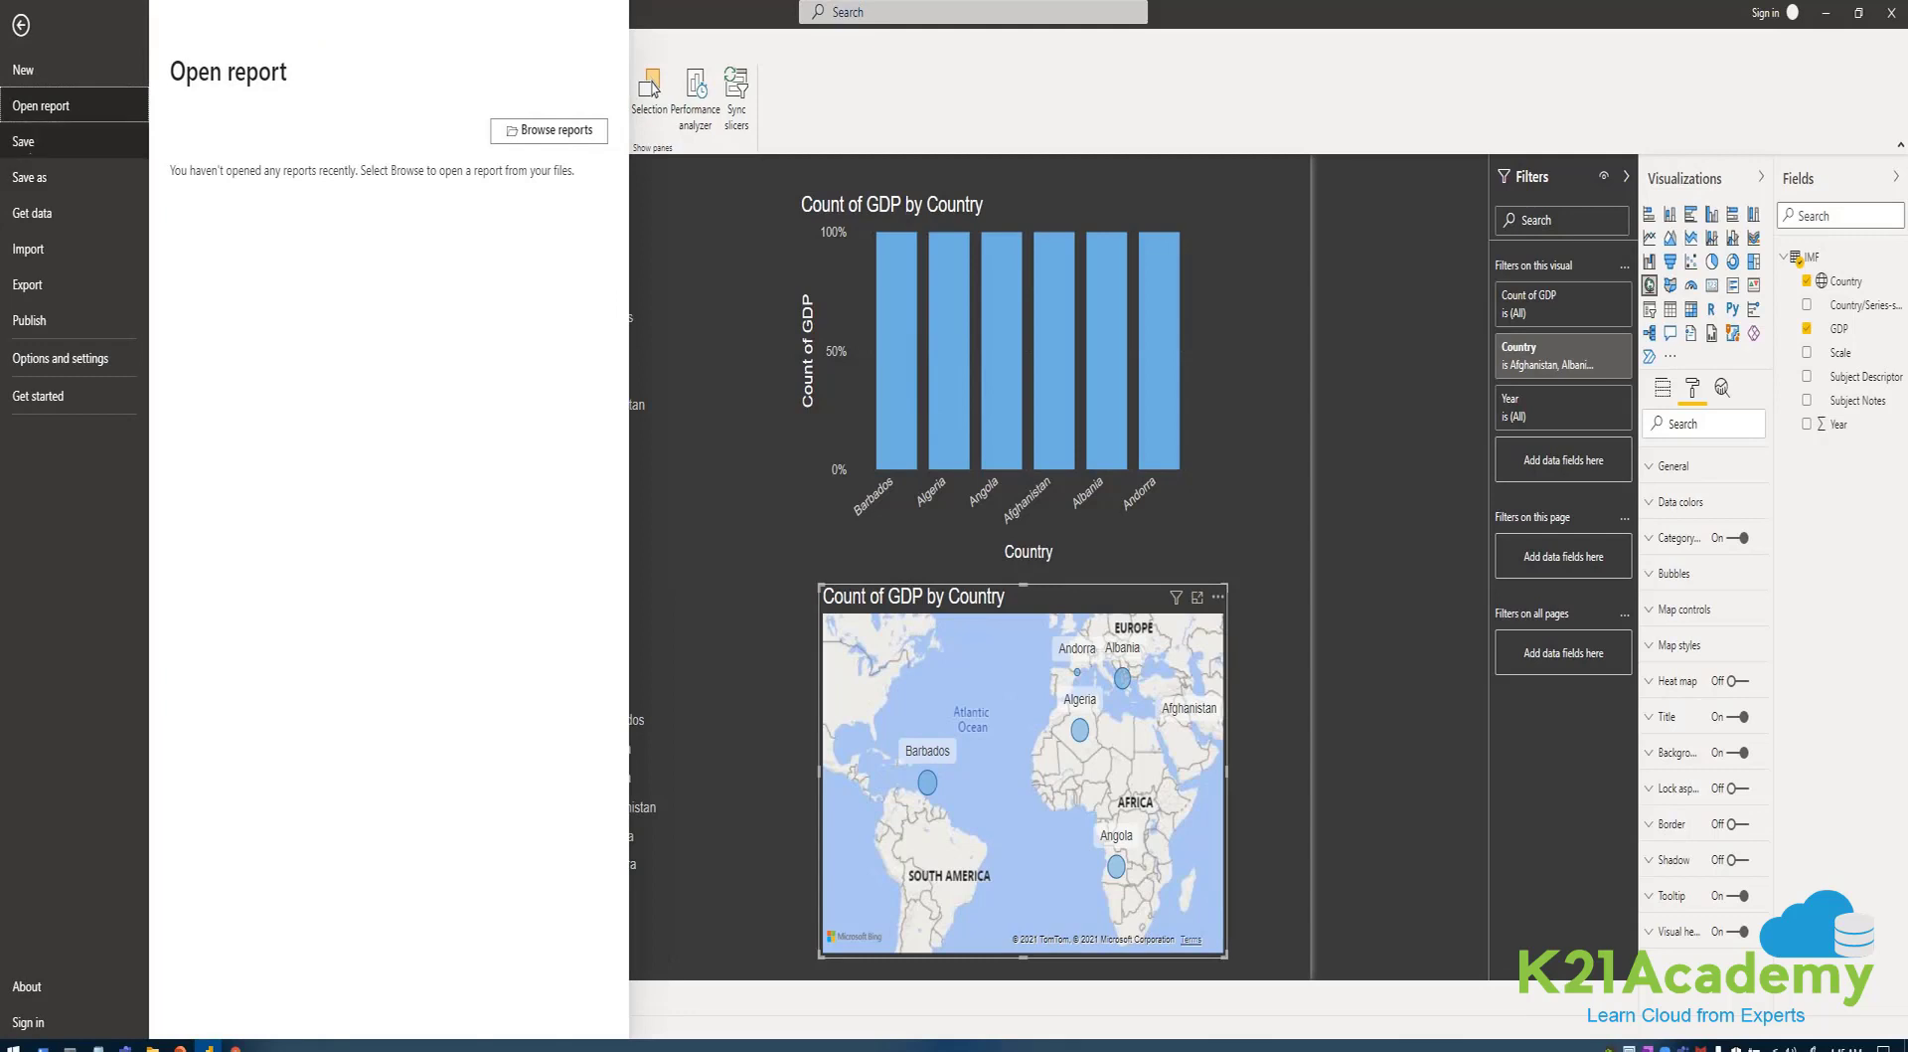
click(21, 24)
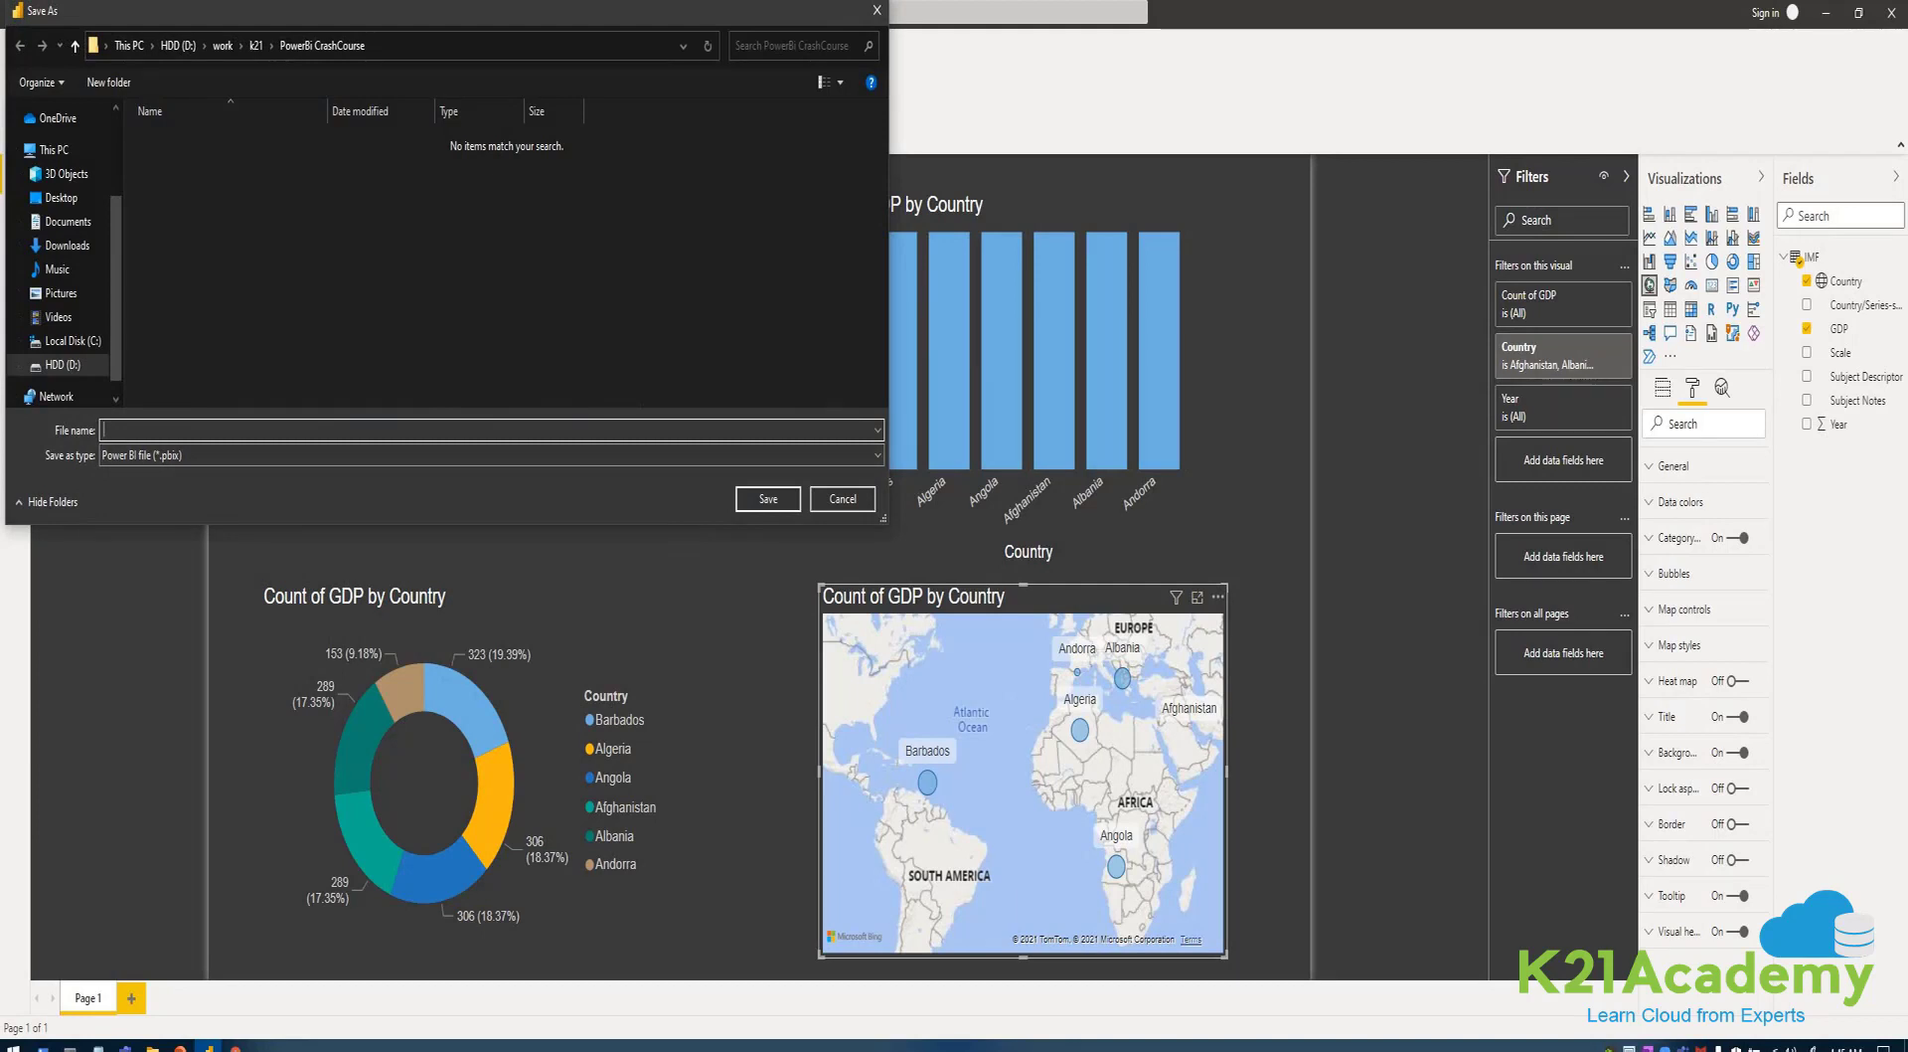
text(Report)
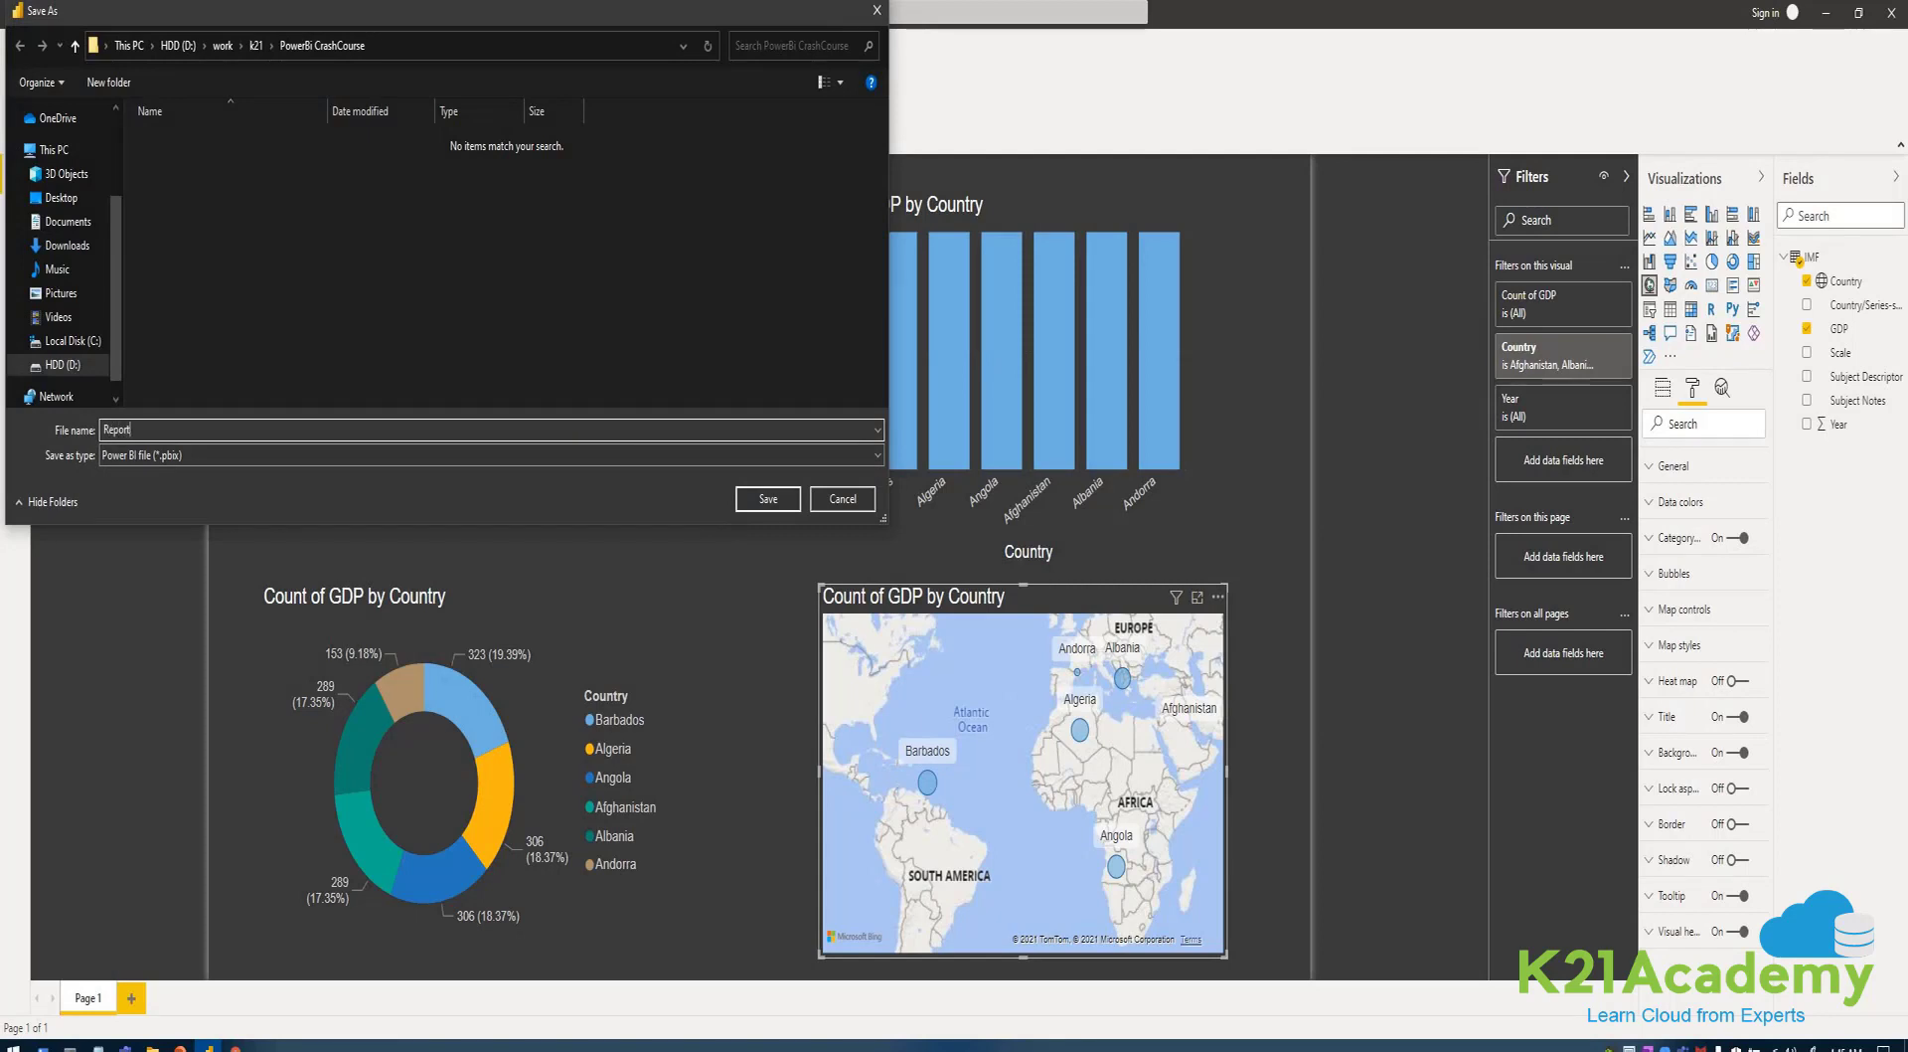
key(Return)
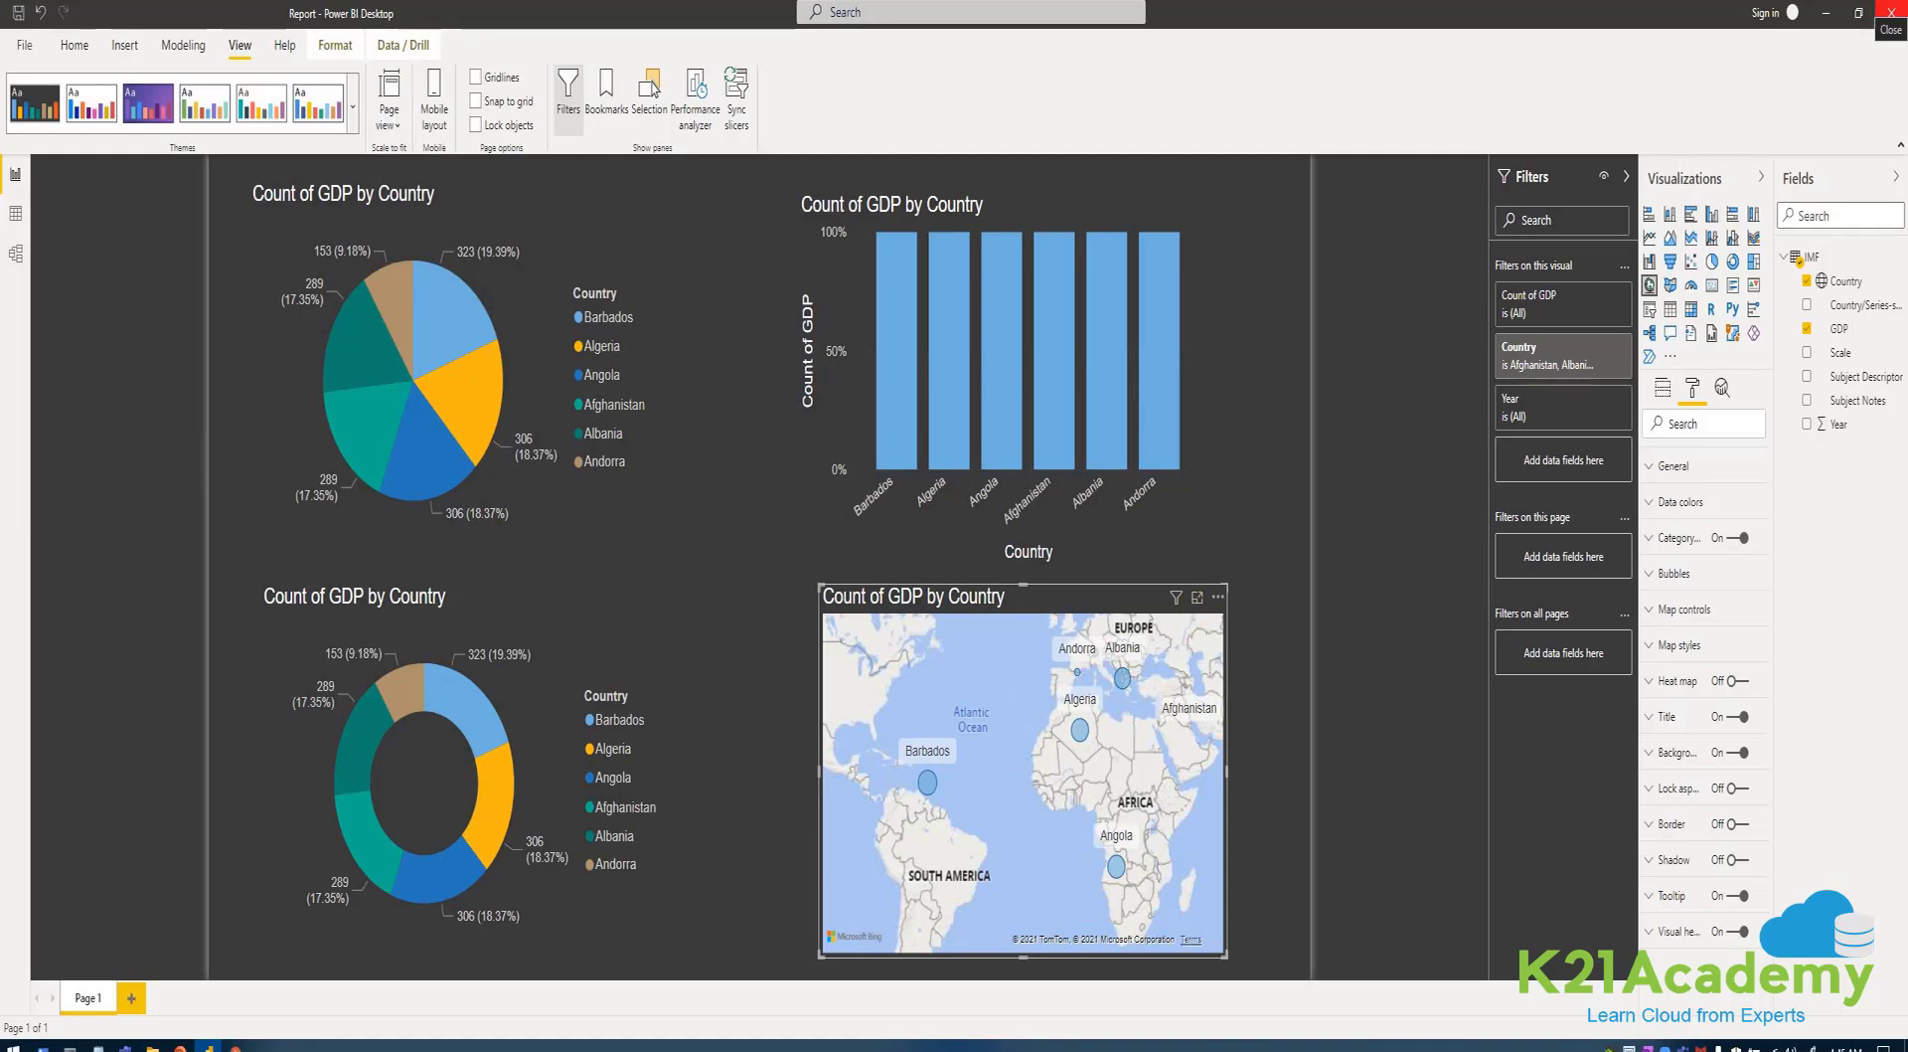
- Open the saved Report.pbix in a second window, check how it loads, and return to the original report window
click(24, 45)
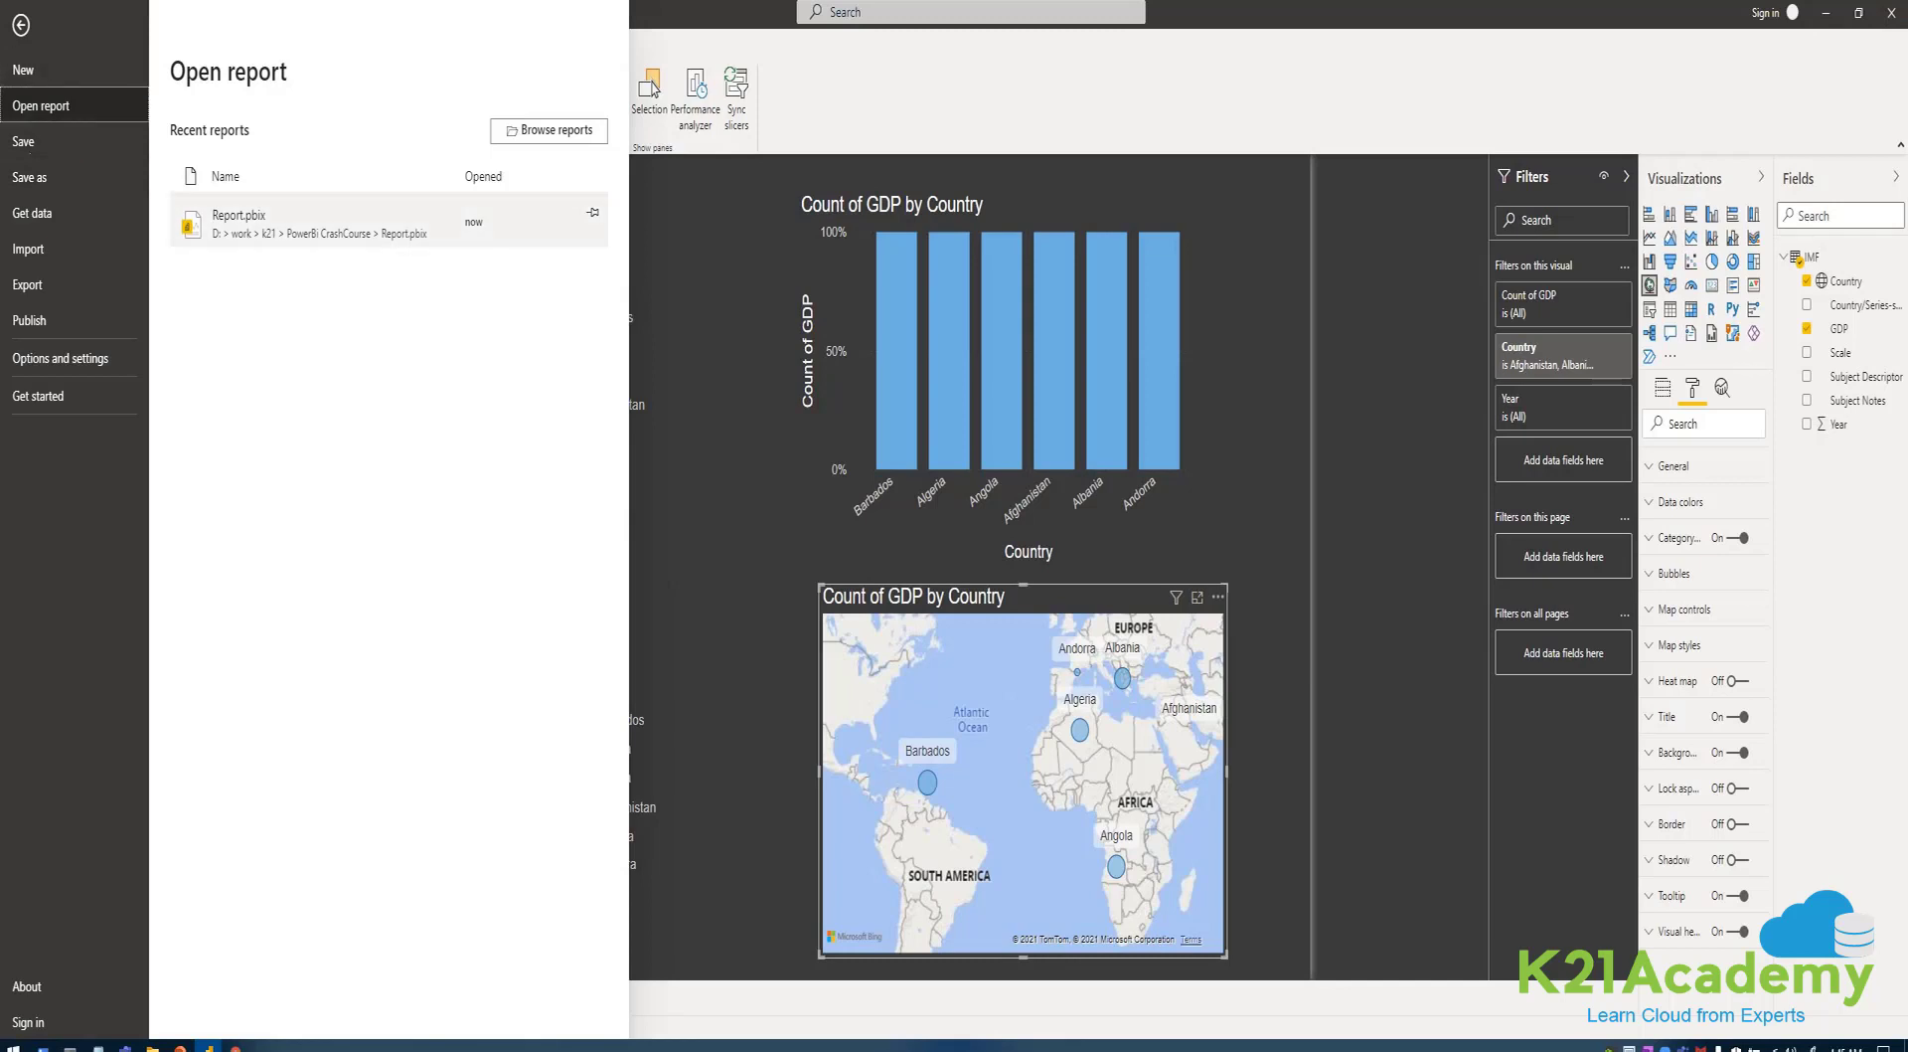
key(Escape)
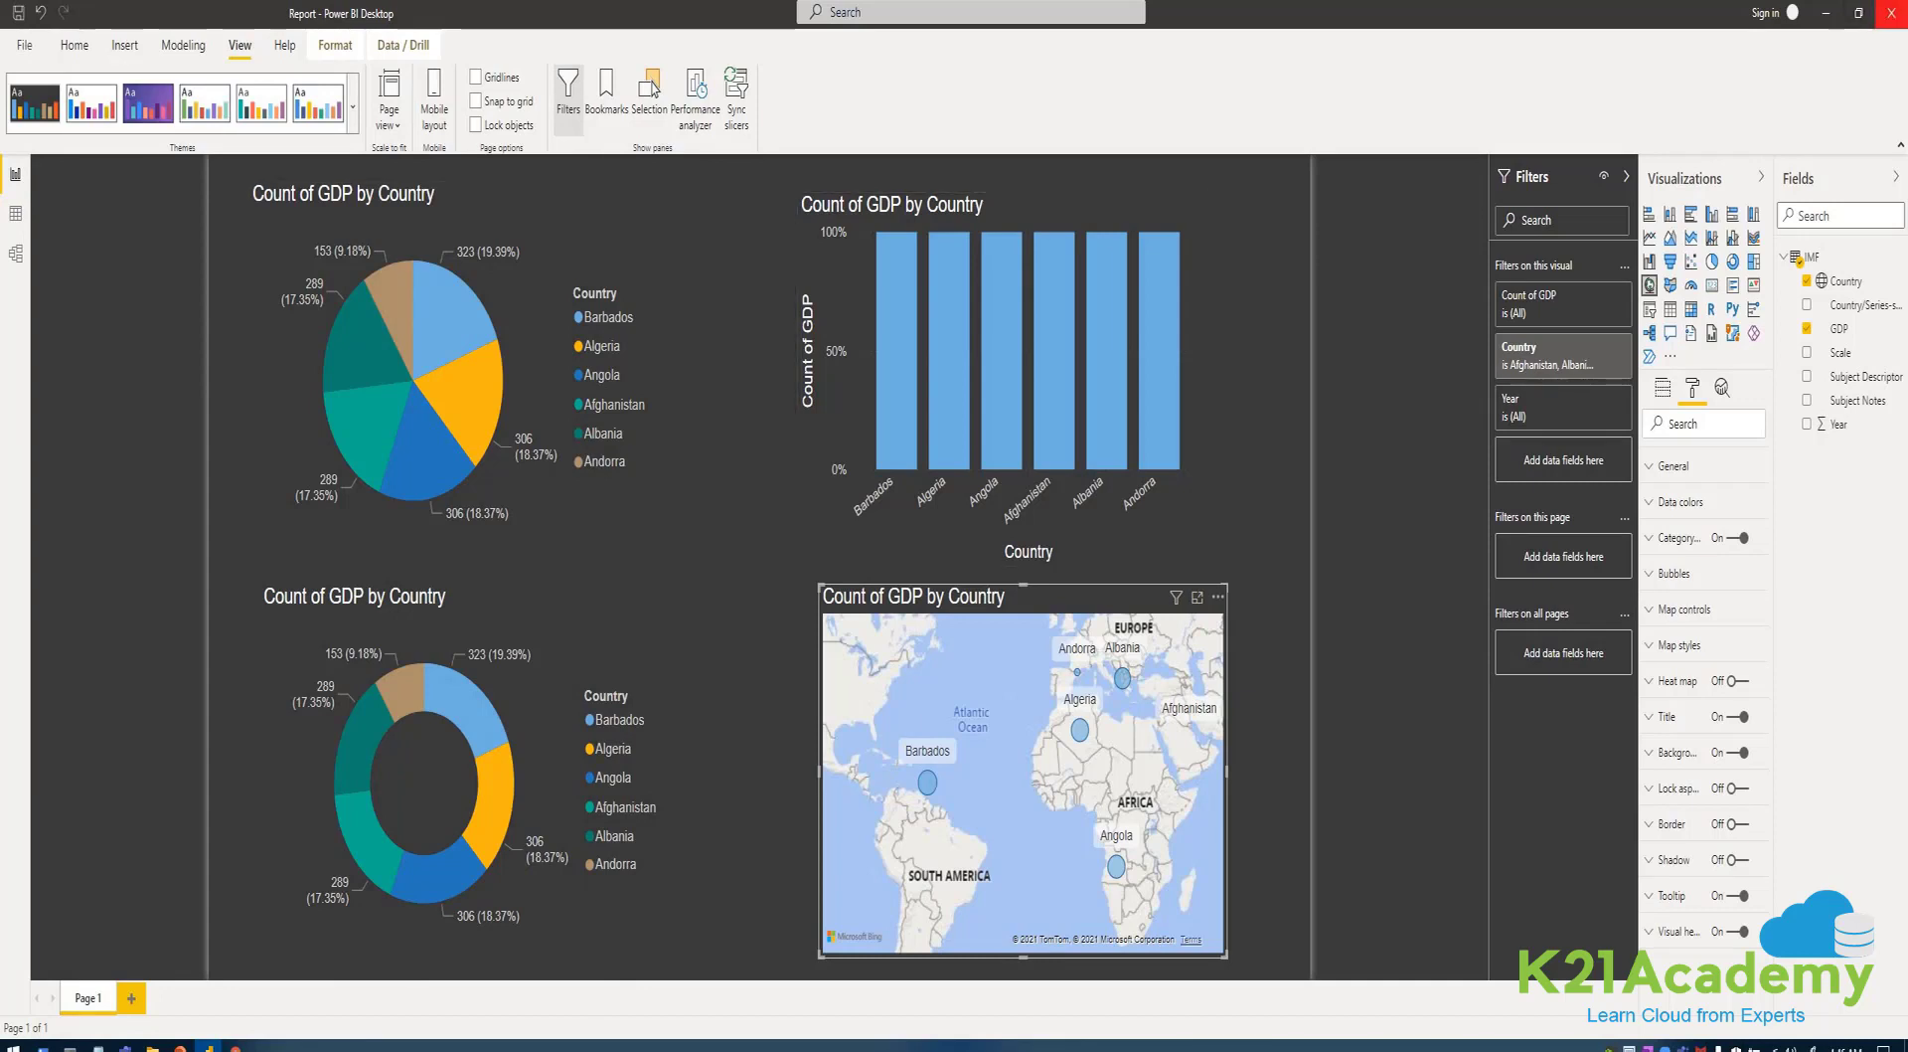
mouse_move(208, 1048)
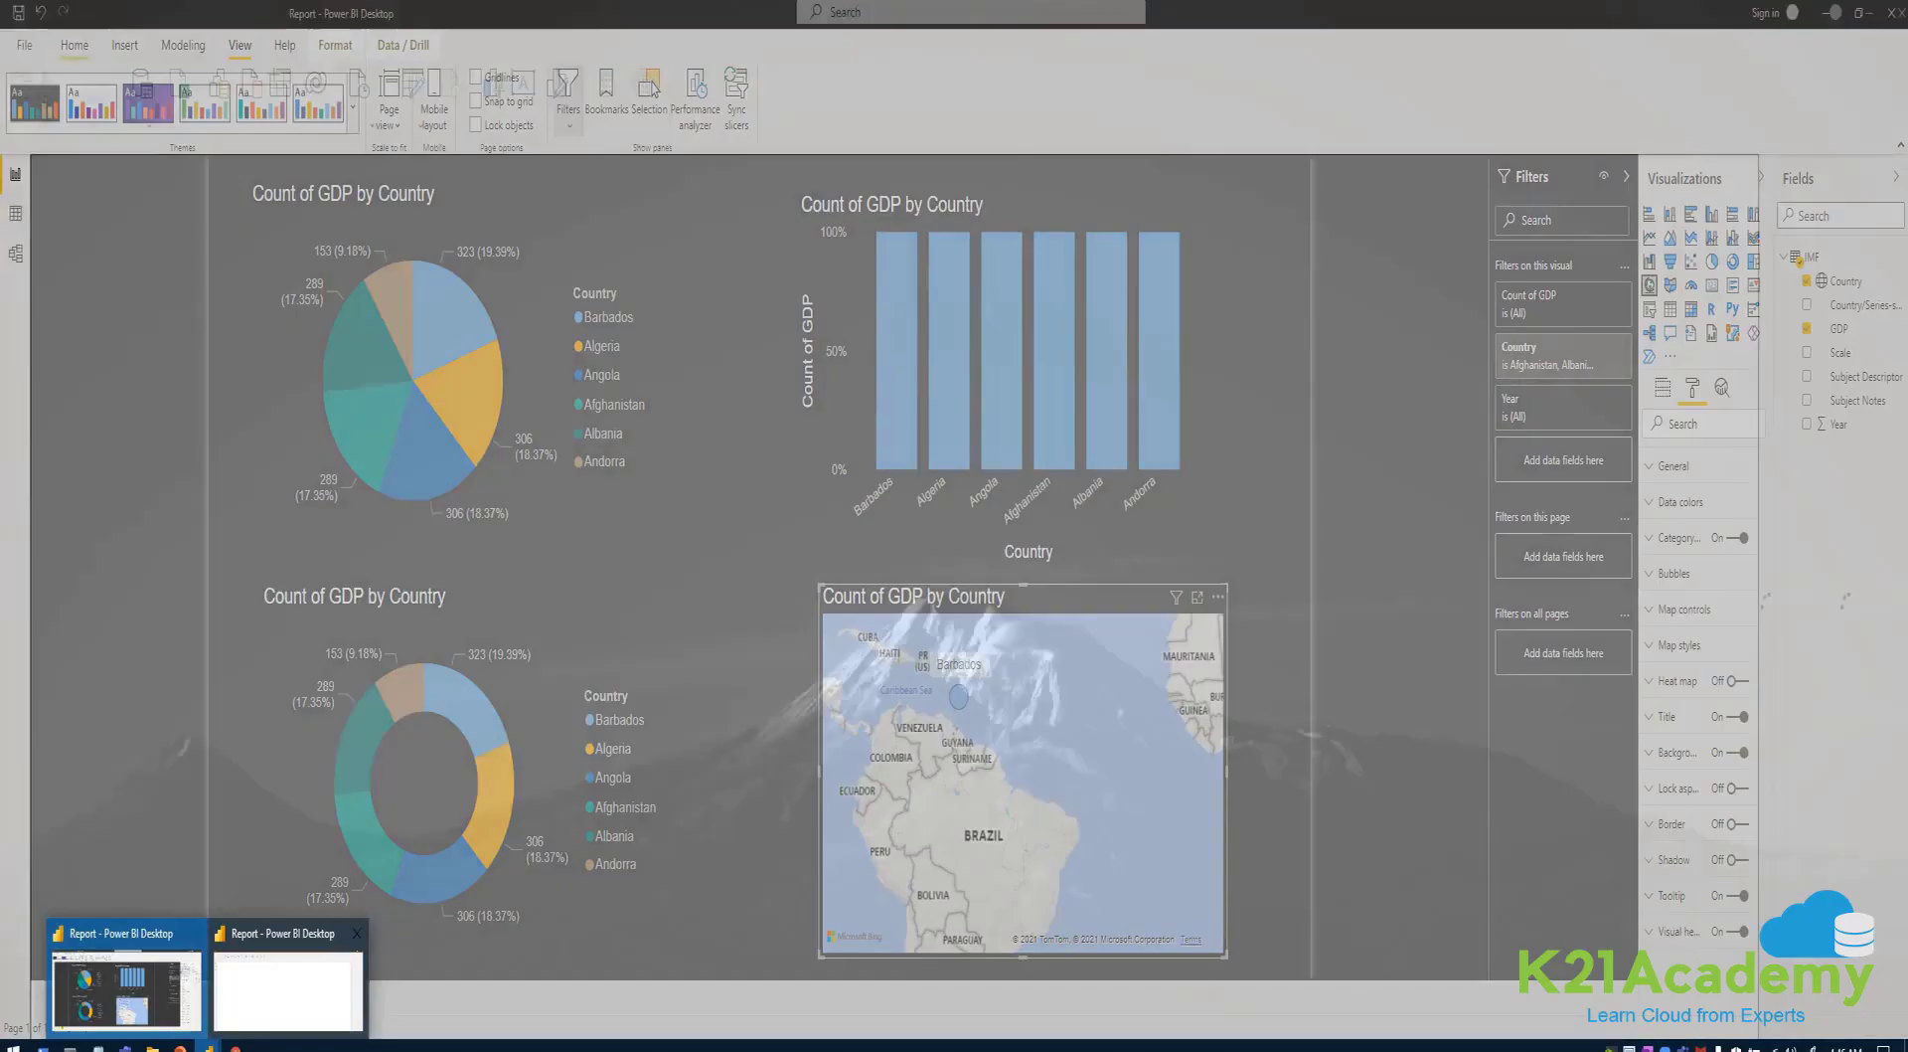
click(290, 982)
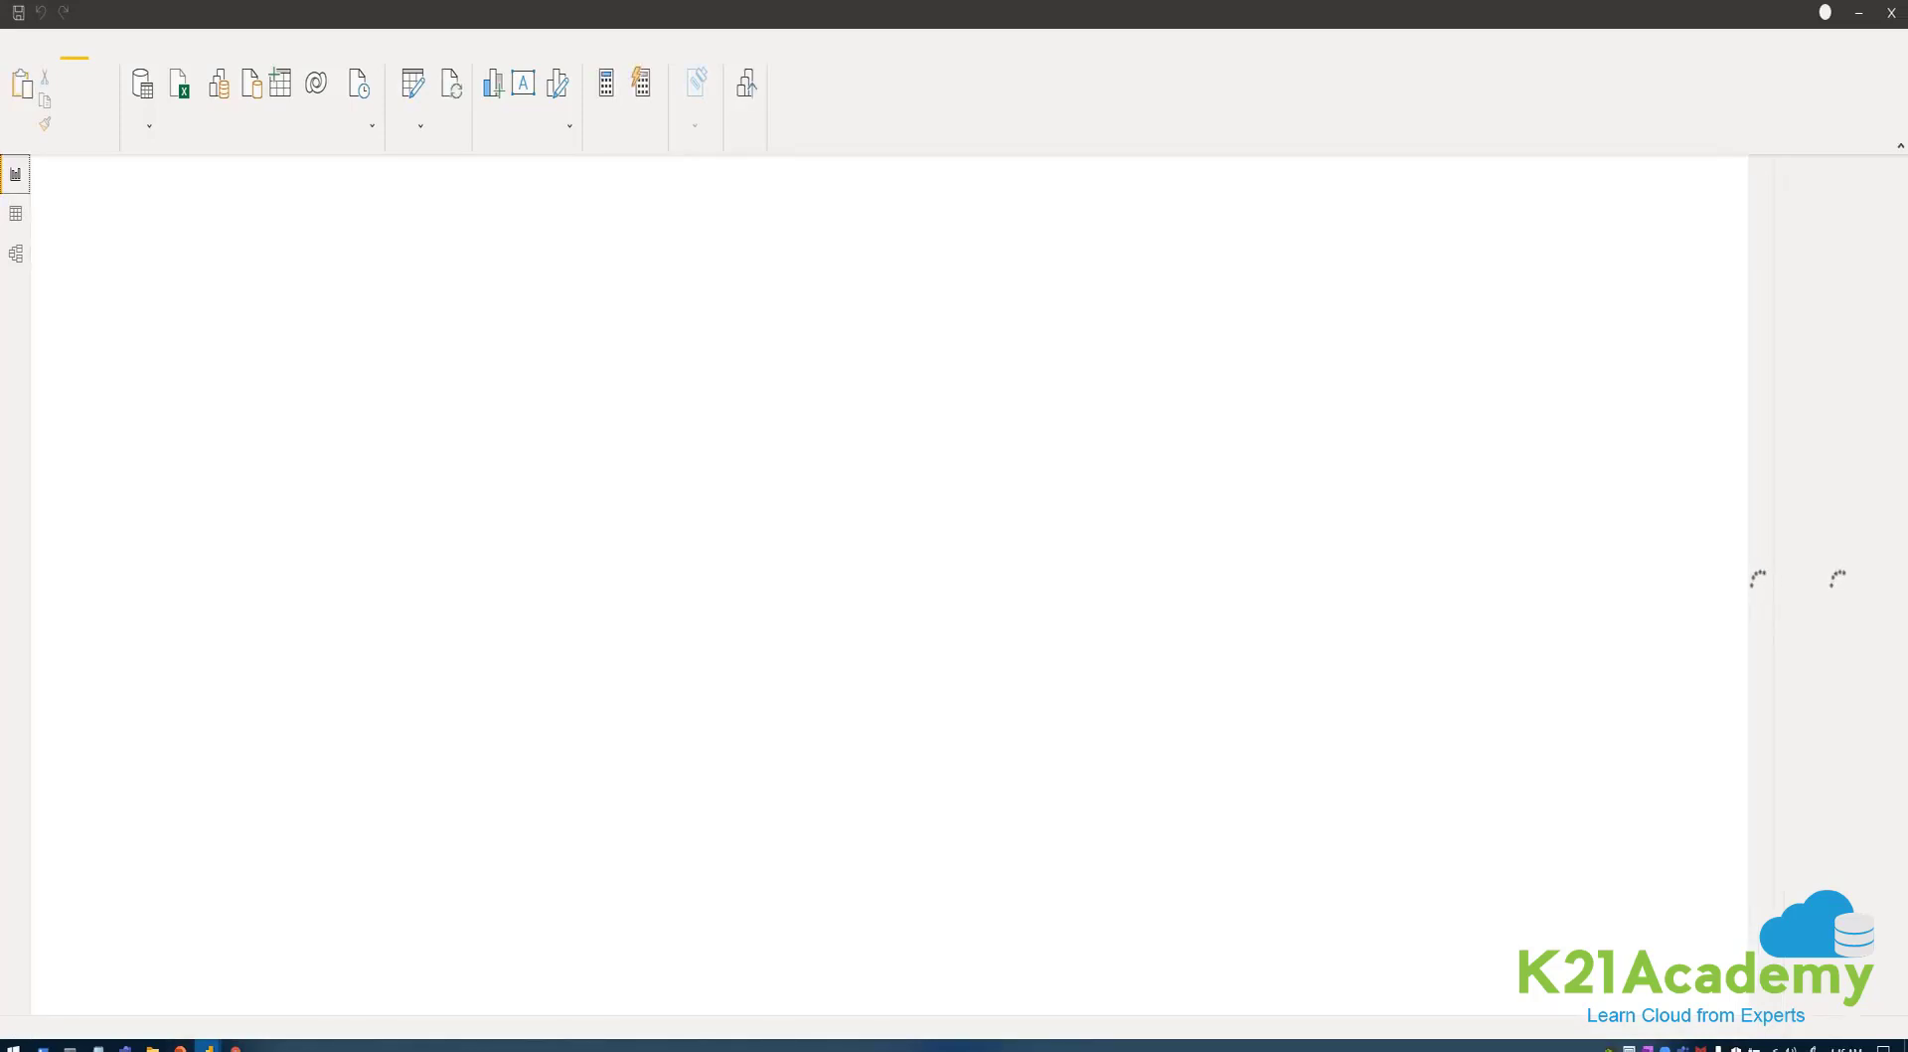
mouse_move(207, 1043)
click(128, 980)
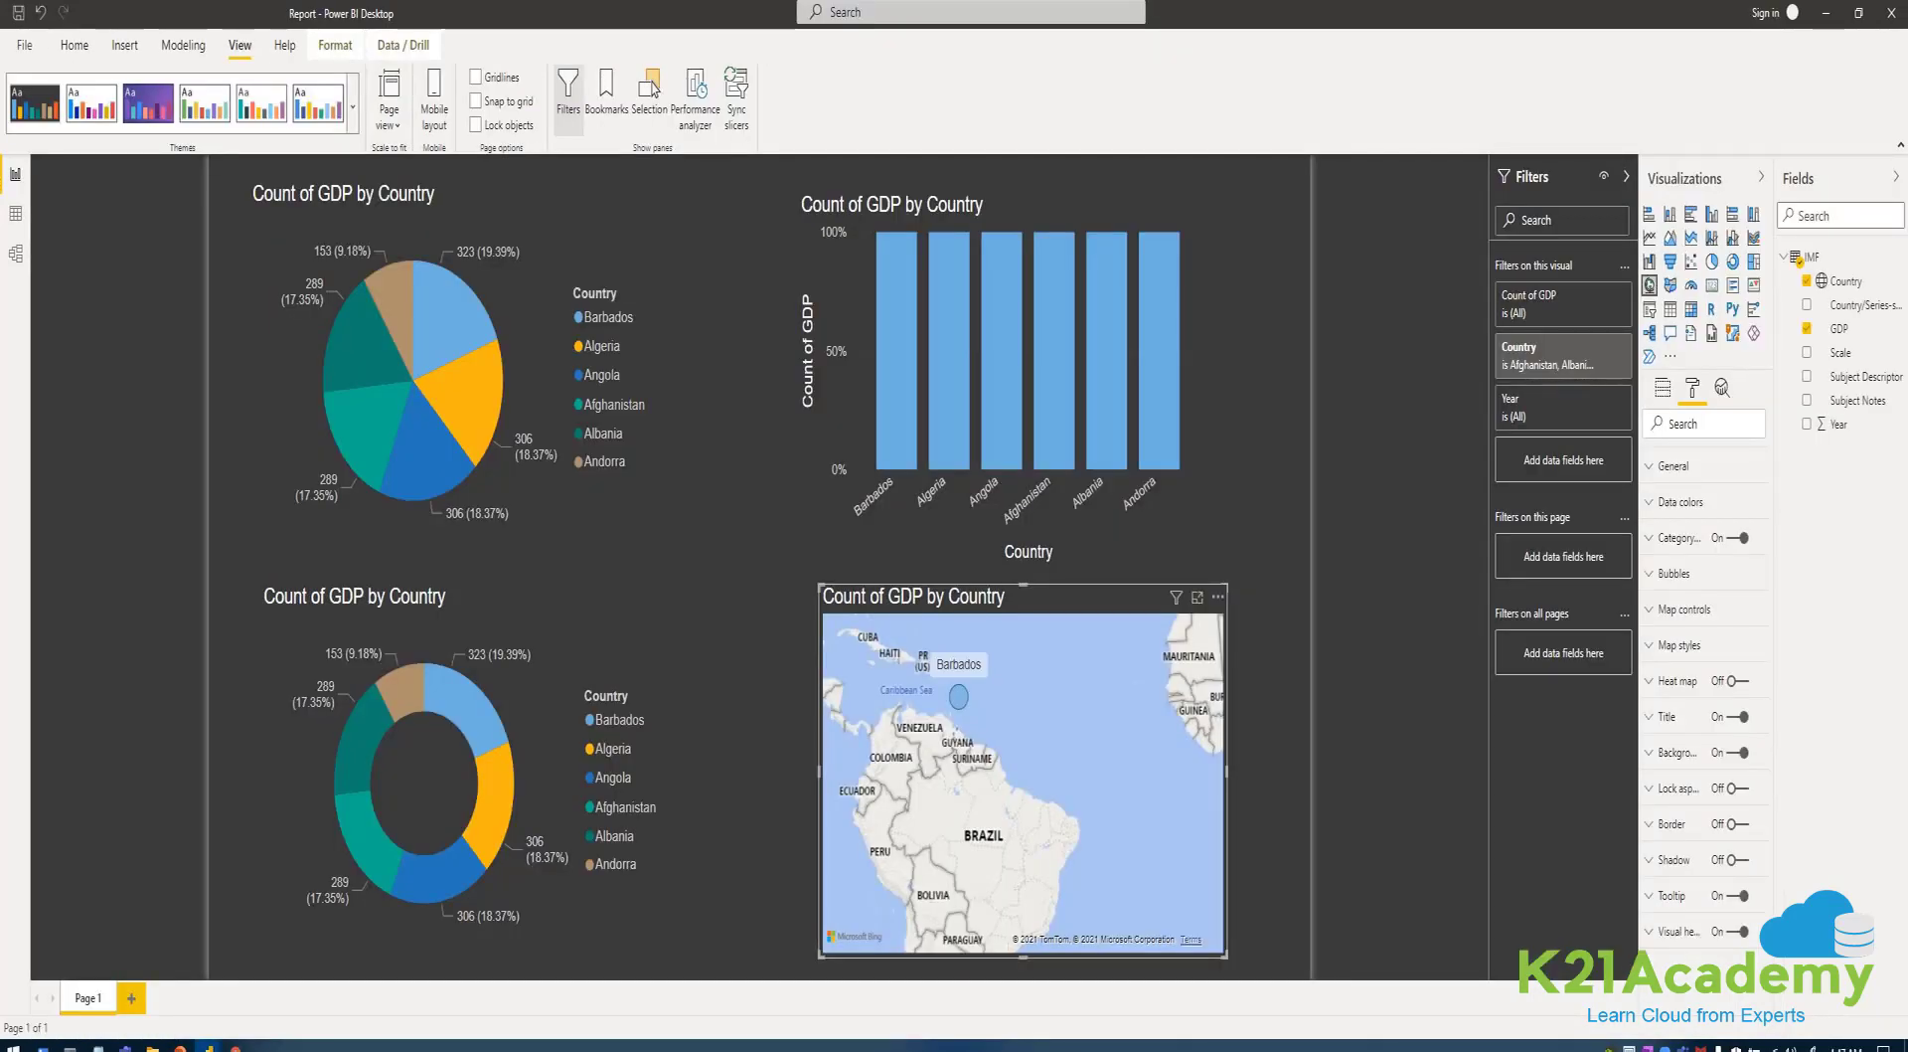